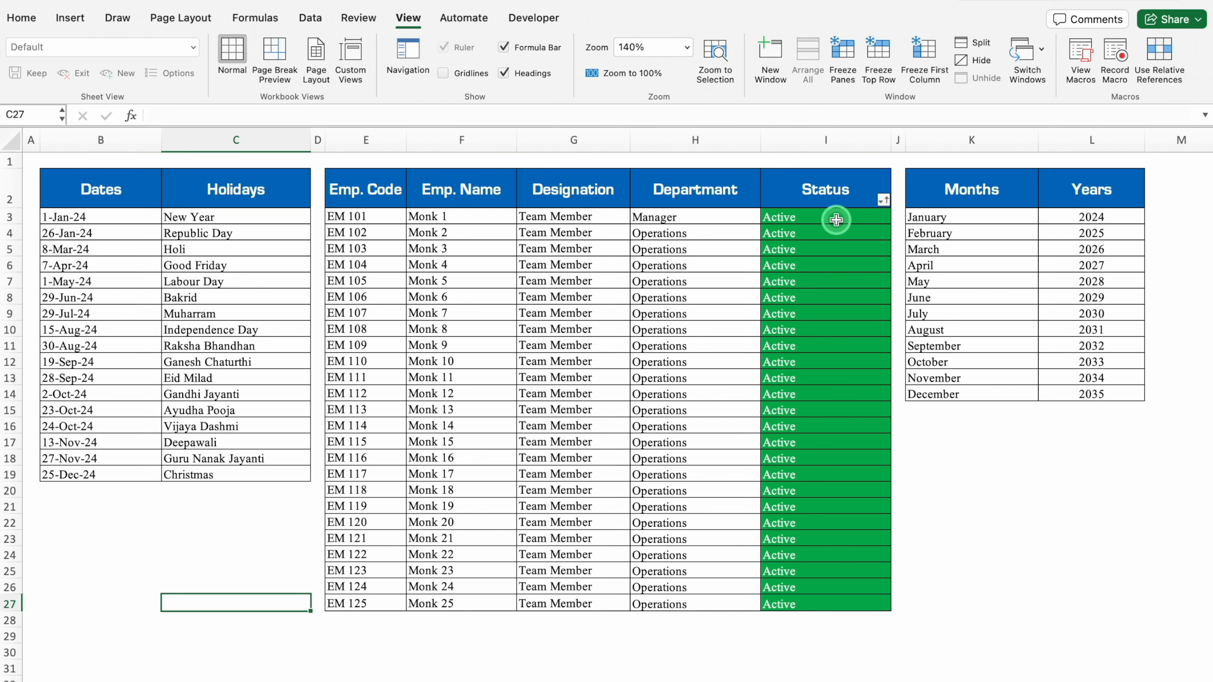
Set the first employee's status in I3 to Not Active and check that row in the January attendance sheet.
left_click(898, 216)
left_click(807, 249)
left_click(152, 670)
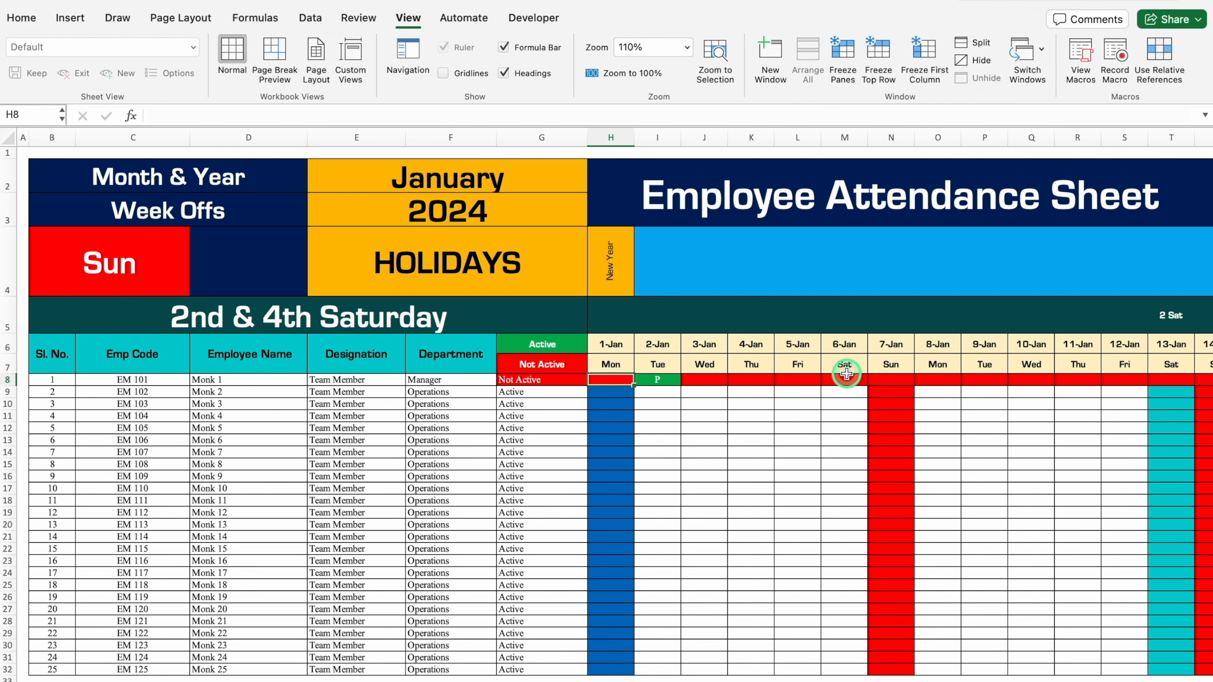
left_click(205, 680)
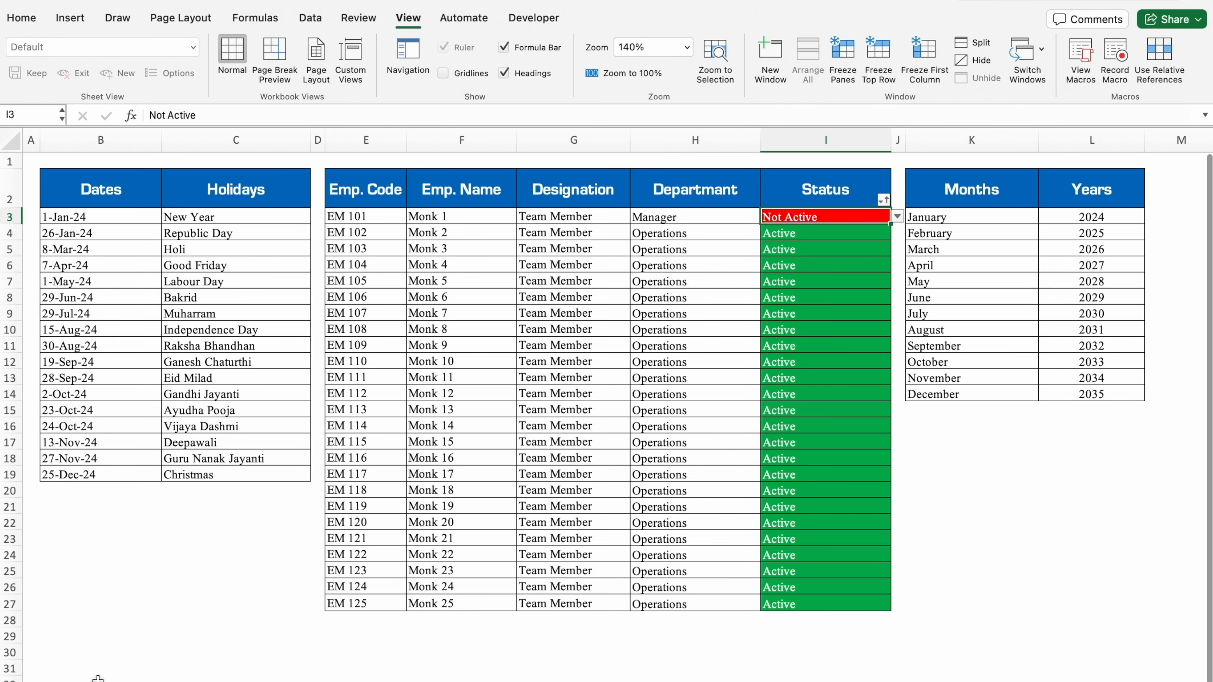
Sort the employee table by Status in ascending order, expanding the selection to include the neighbouring columns.
left_click(846, 192)
left_click(884, 200)
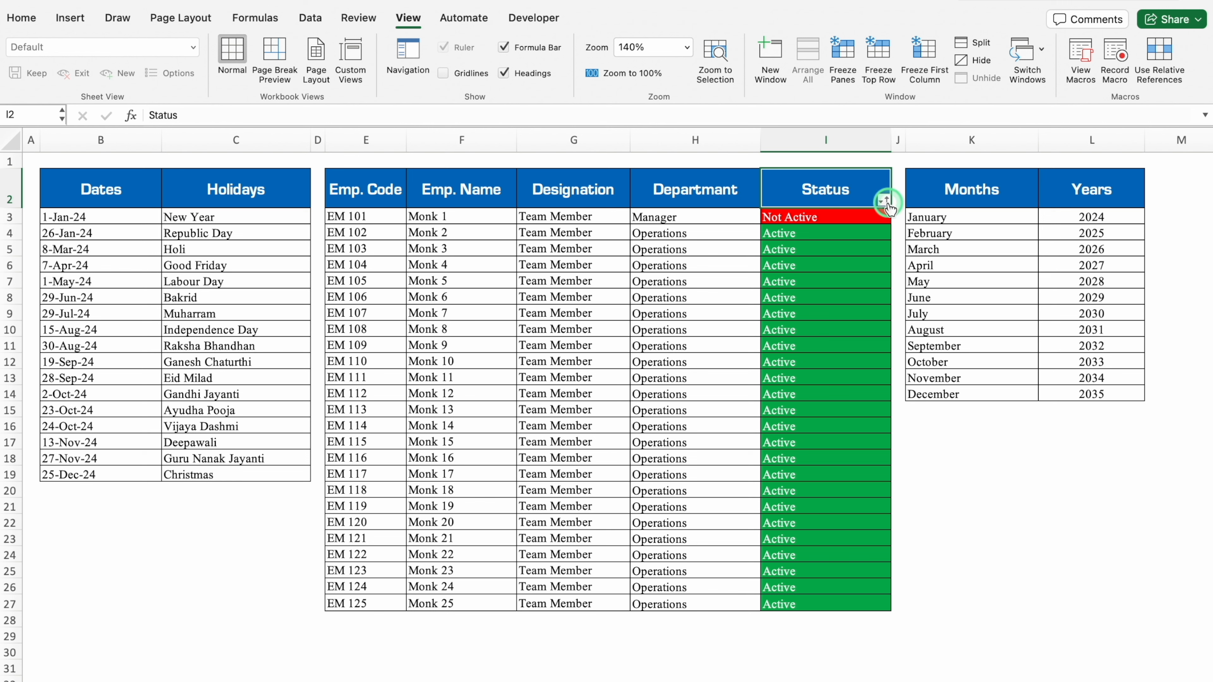
left_click(950, 255)
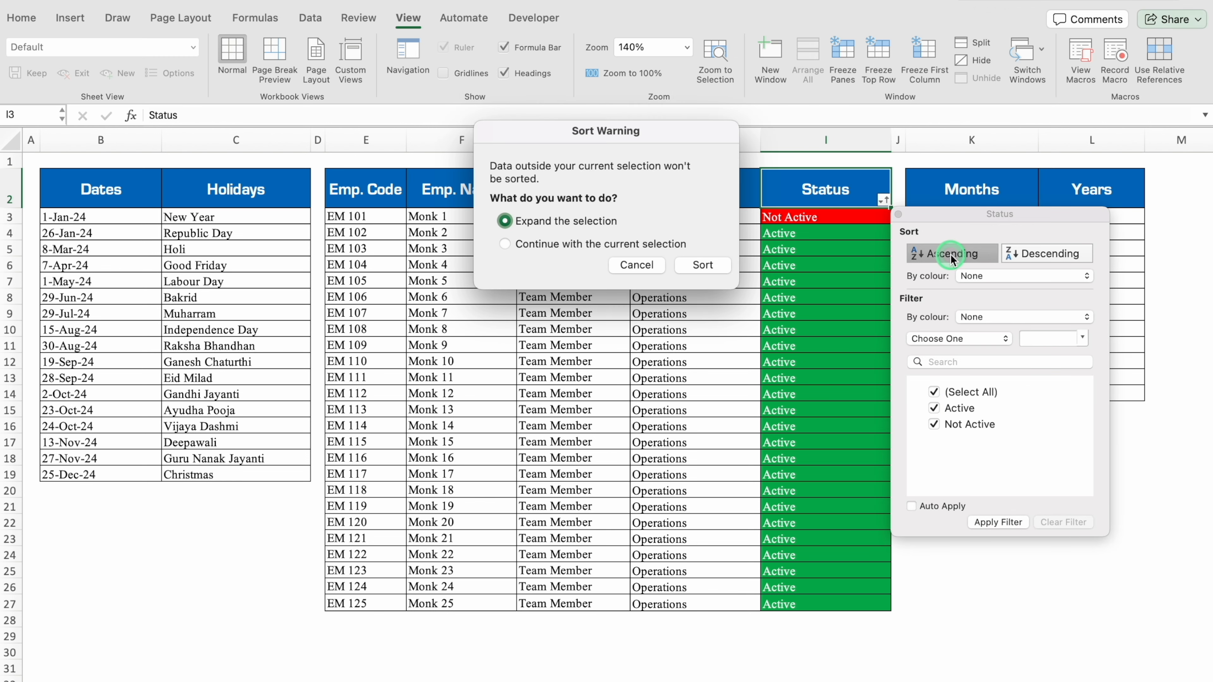
left_click(704, 265)
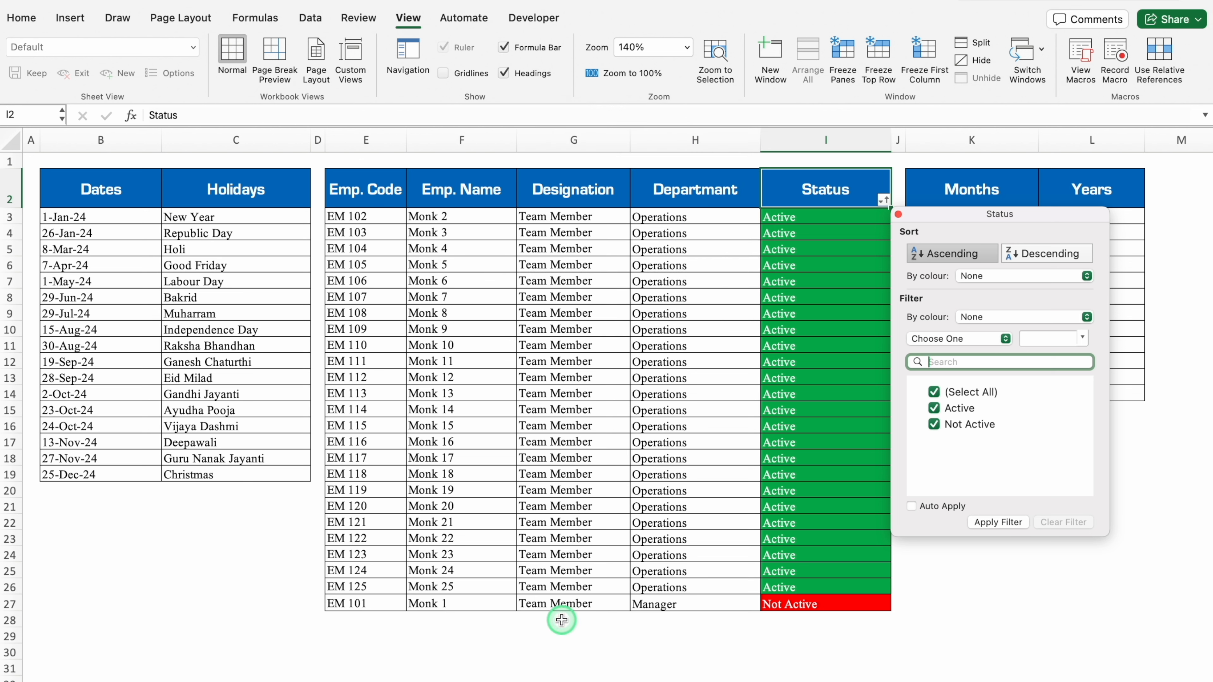
key("Escape")
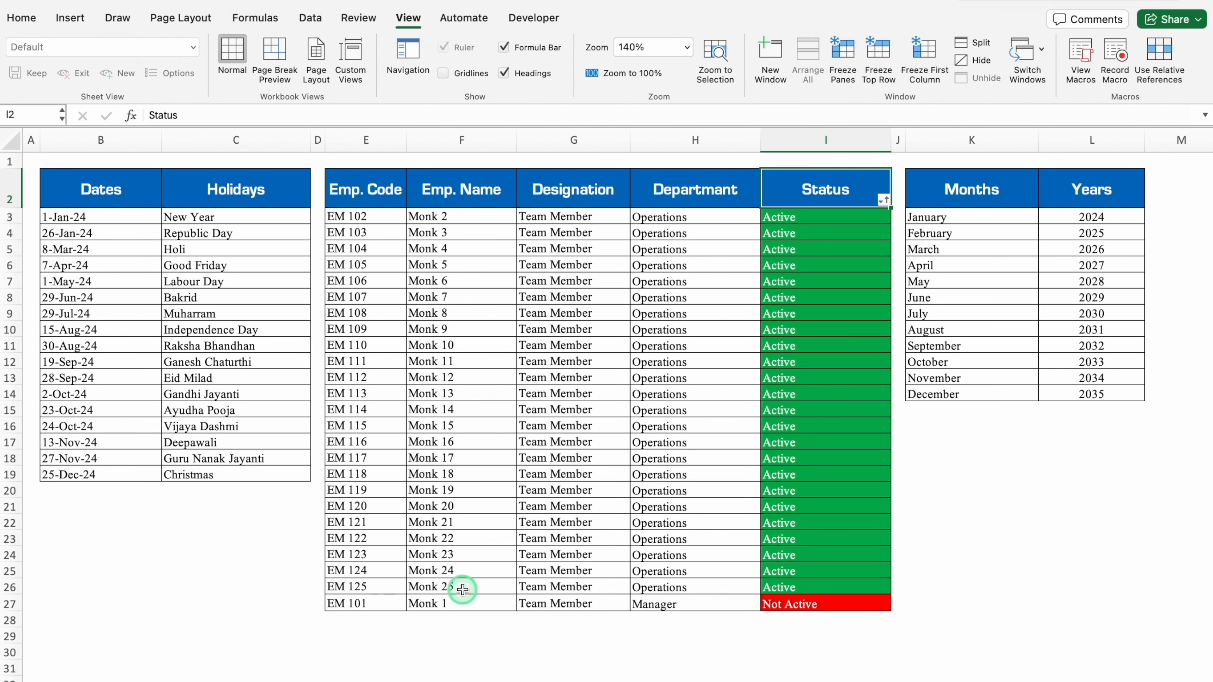
Look through the monthly attendance sheets and the annual summary to check the employee order and status.
key("ctrl+Page_Up")
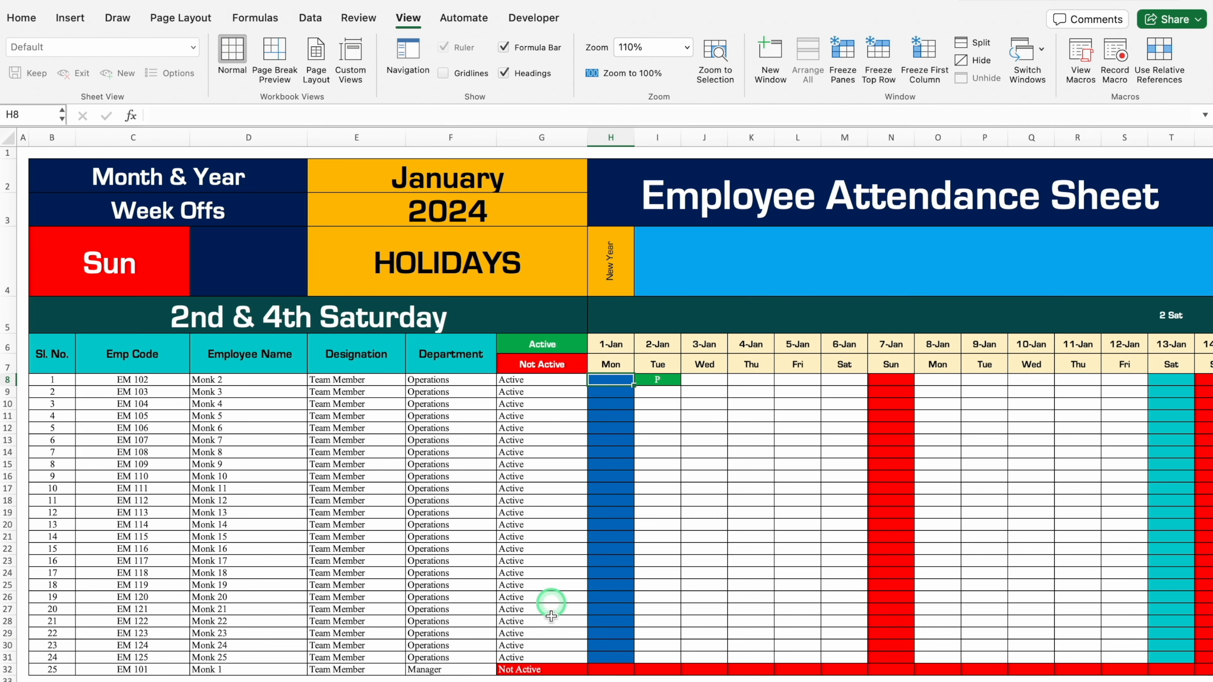
key("ctrl+Page_Down")
key("ctrl+Page_Down")
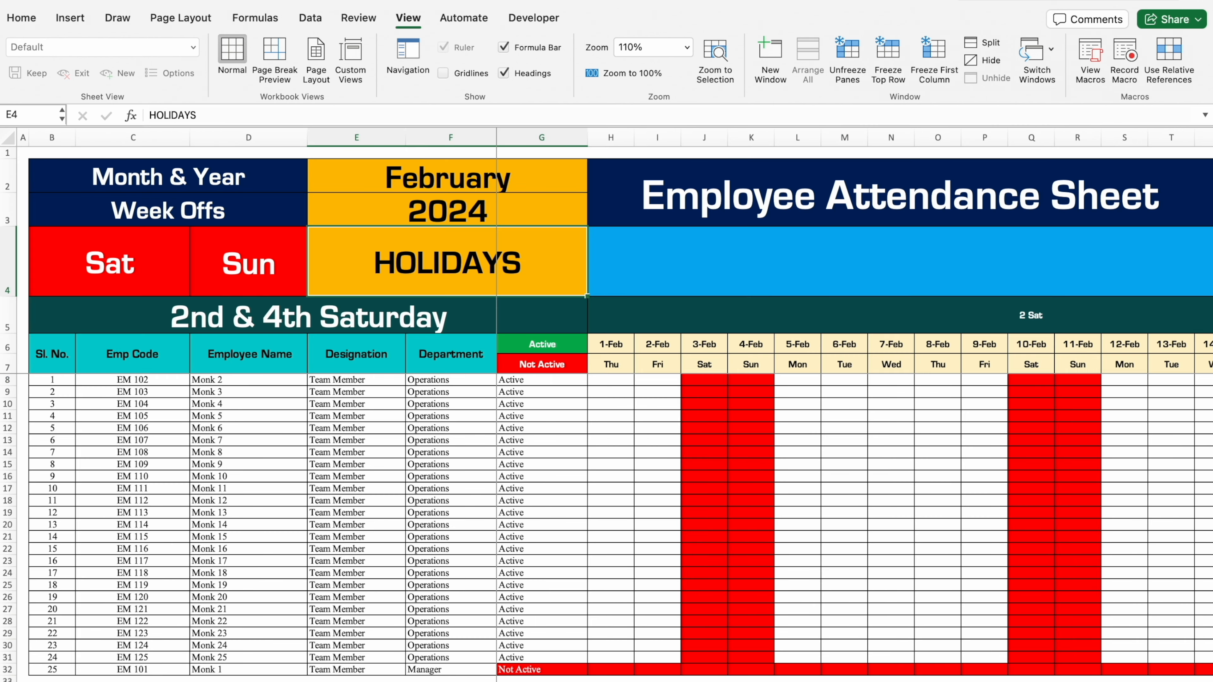
key("ctrl+Page_Down")
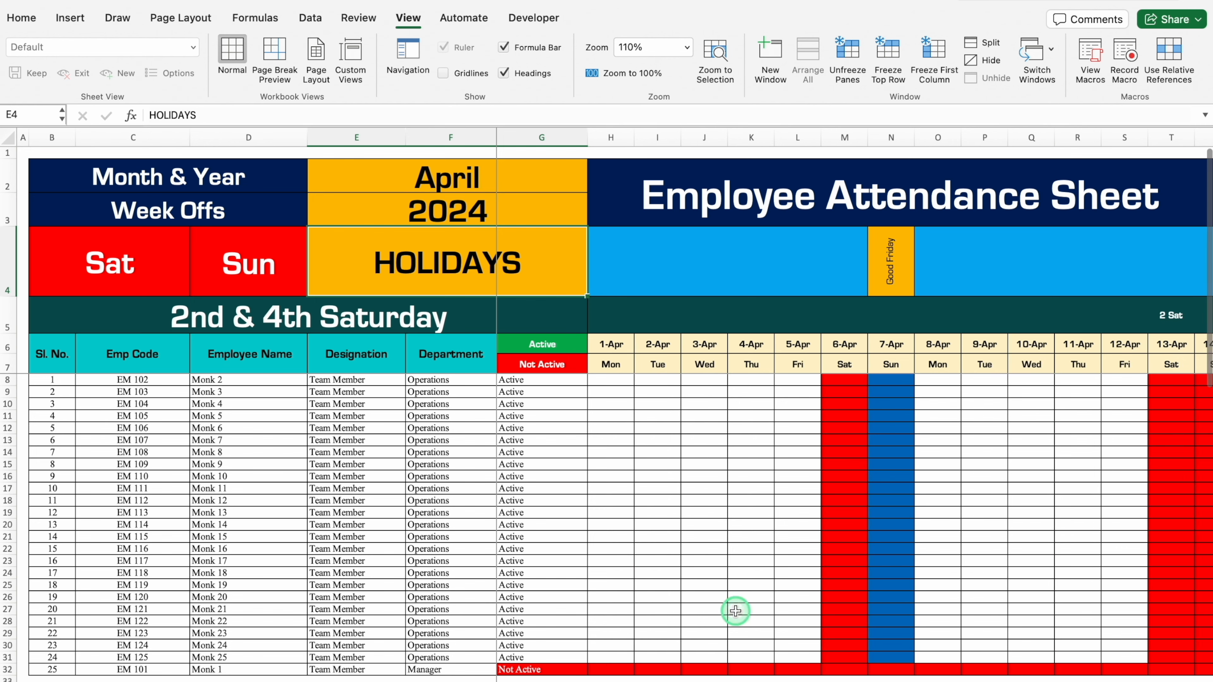
key("ctrl+Page_Down")
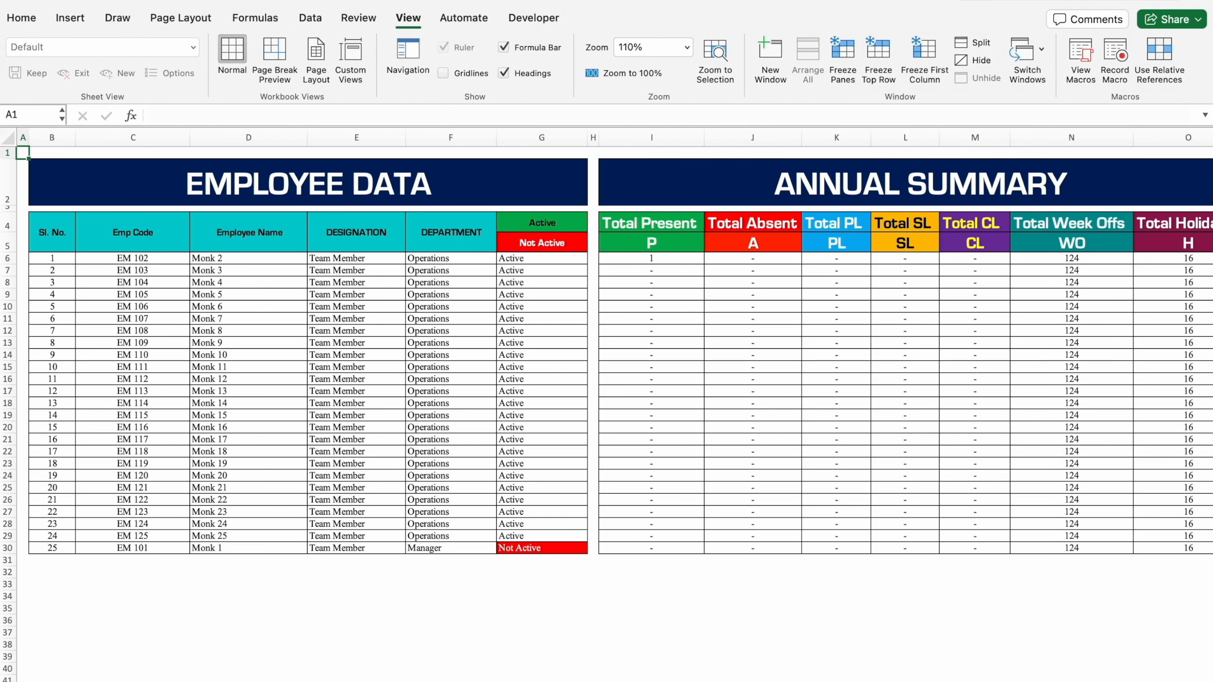
Return to the January attendance sheet and view the list of months available for its month cell.
key("ctrl+Page_Up")
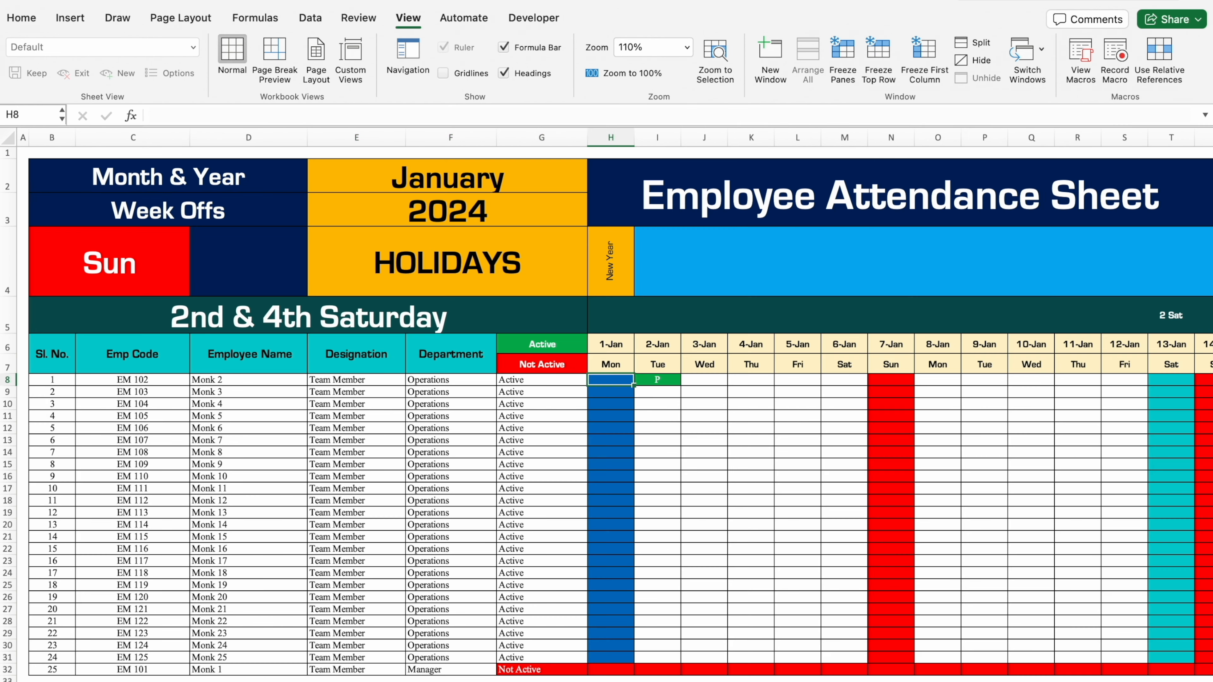
left_click(435, 177)
left_click(594, 185)
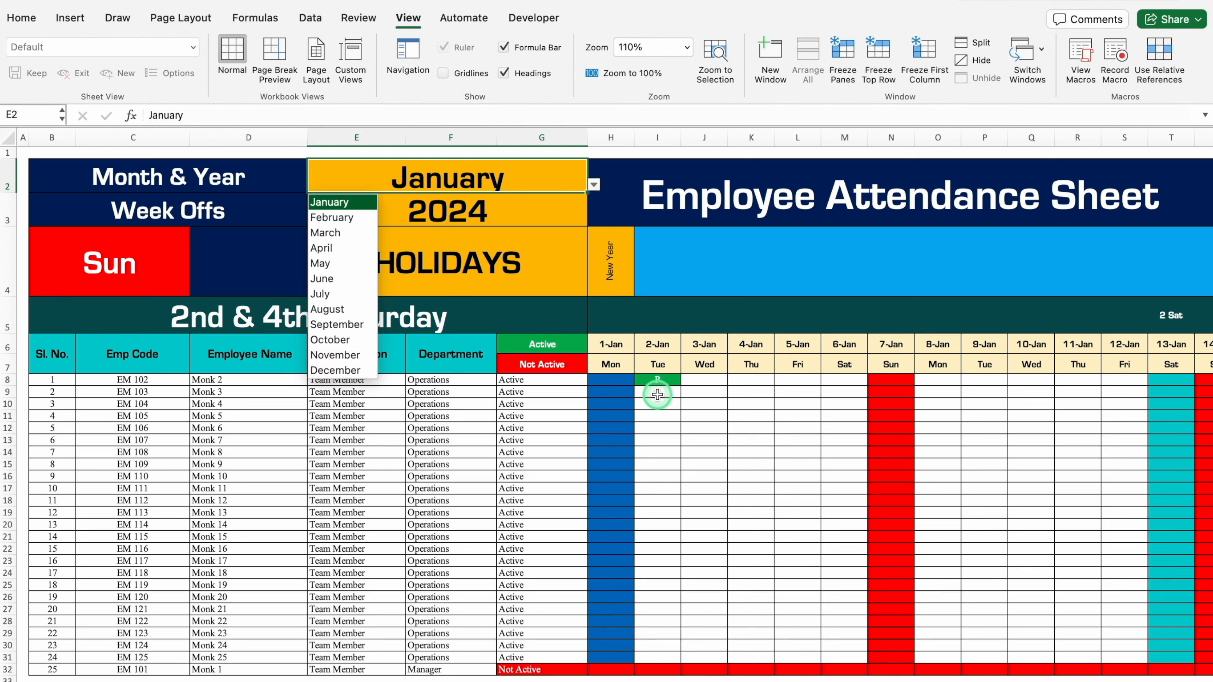
key("Escape")
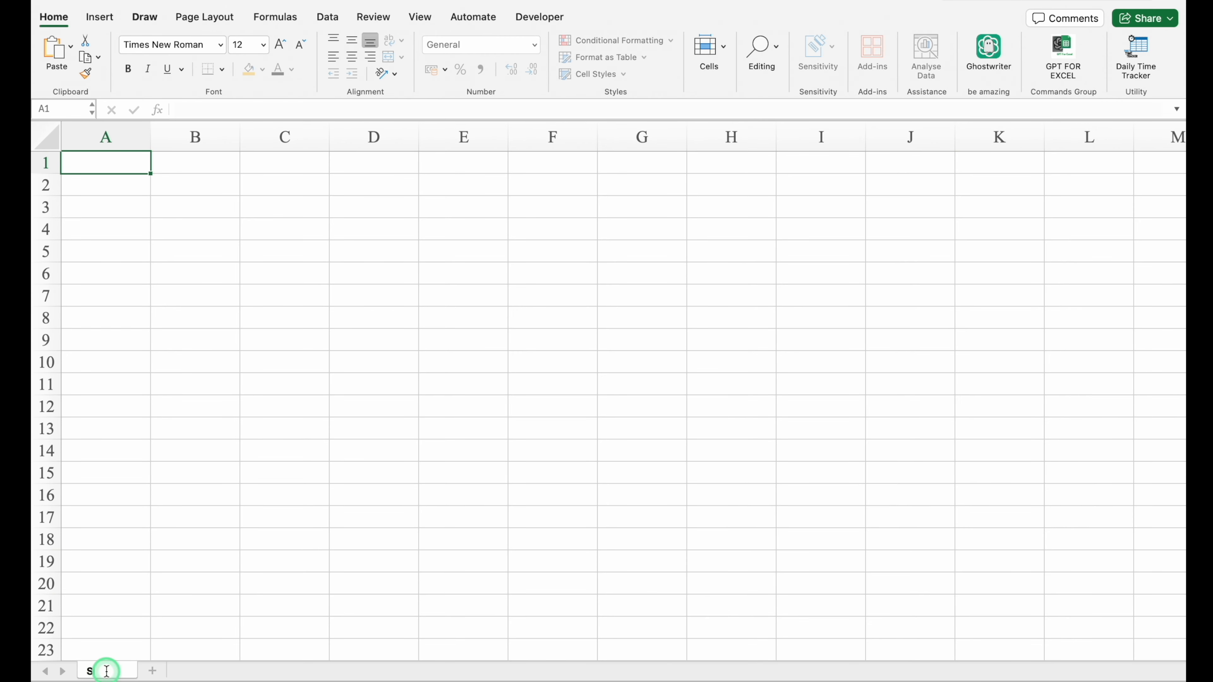
Rename the blank worksheet as Settings and vertically middle-align all of its cells.
type("tings")
left_click(285, 495)
left_click(50, 137)
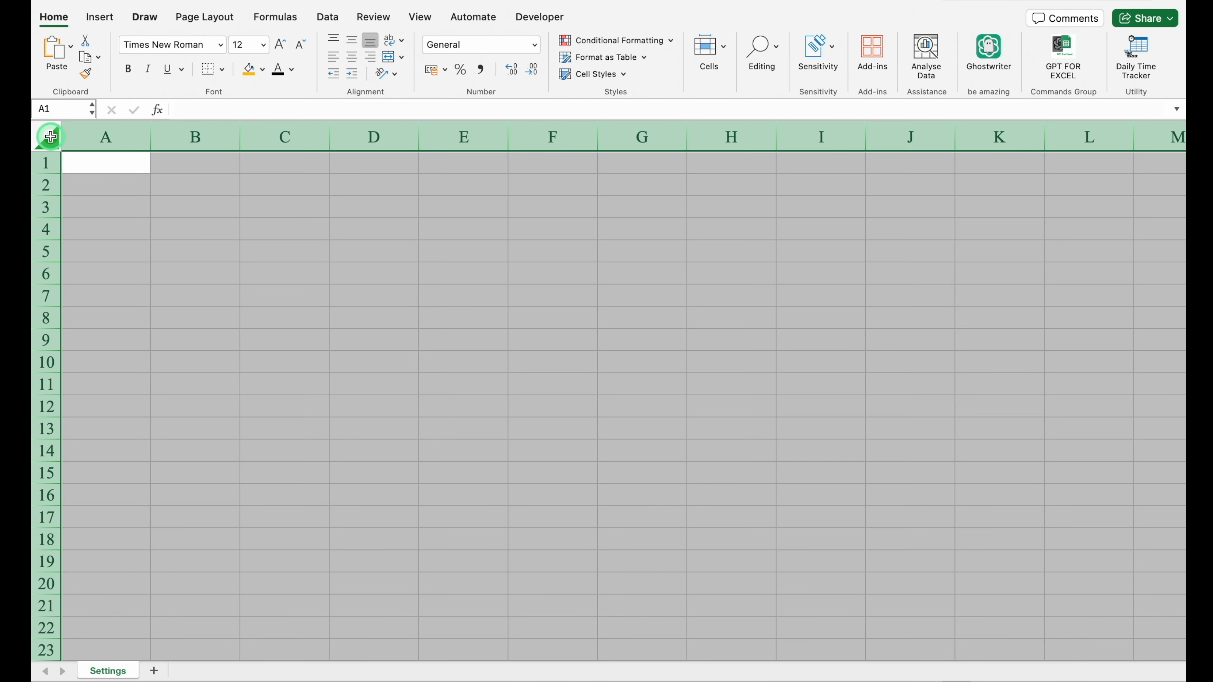
left_click(352, 42)
left_click(220, 265)
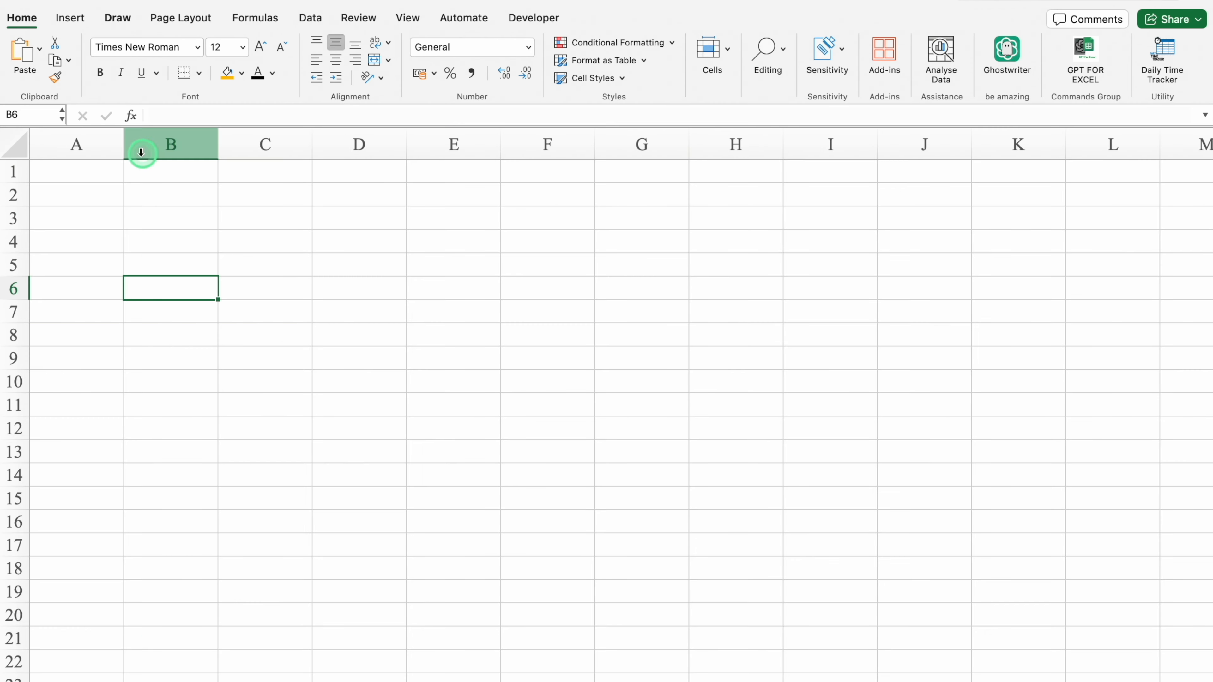
Narrow column A and enter the headings Dates in B2 and Holidays in C2.
left_click_drag(150, 130, 53, 157)
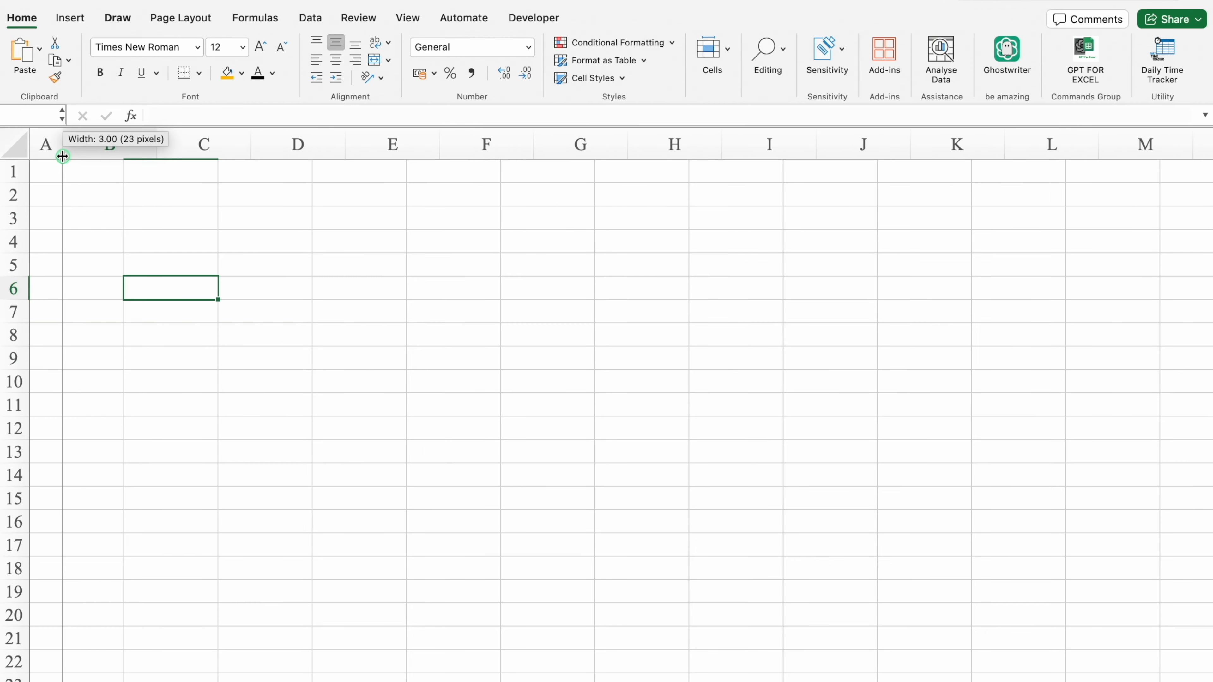
left_click(98, 195)
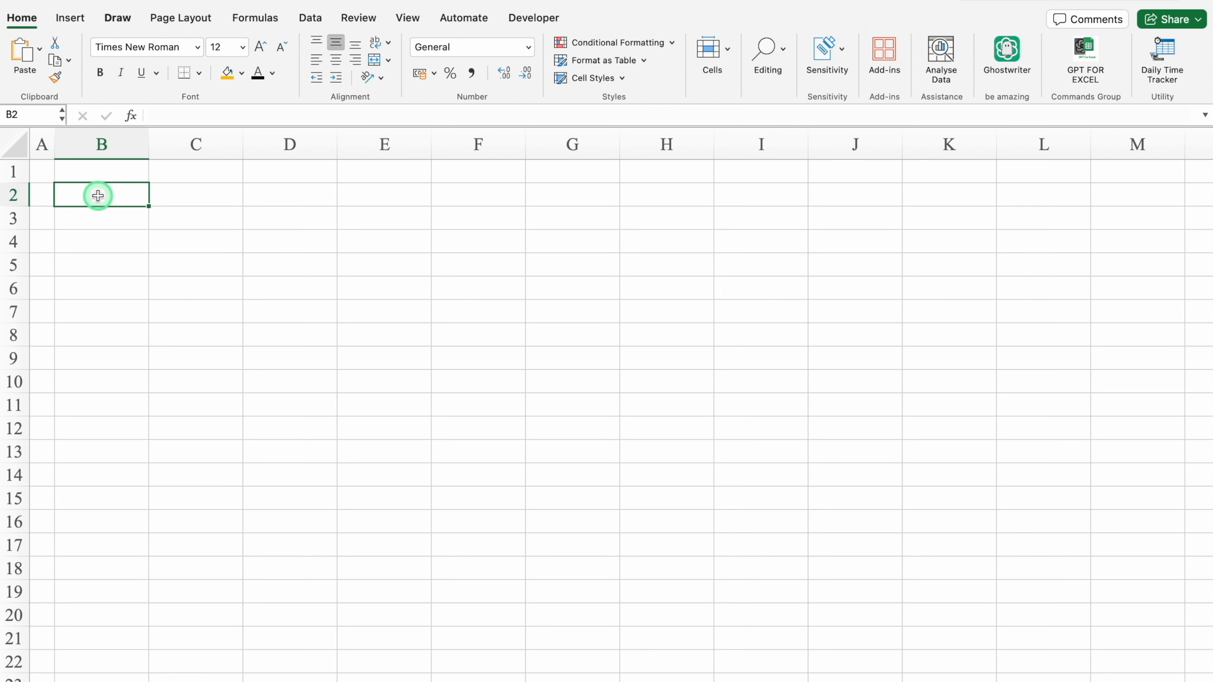
type("Dates")
key("Tab")
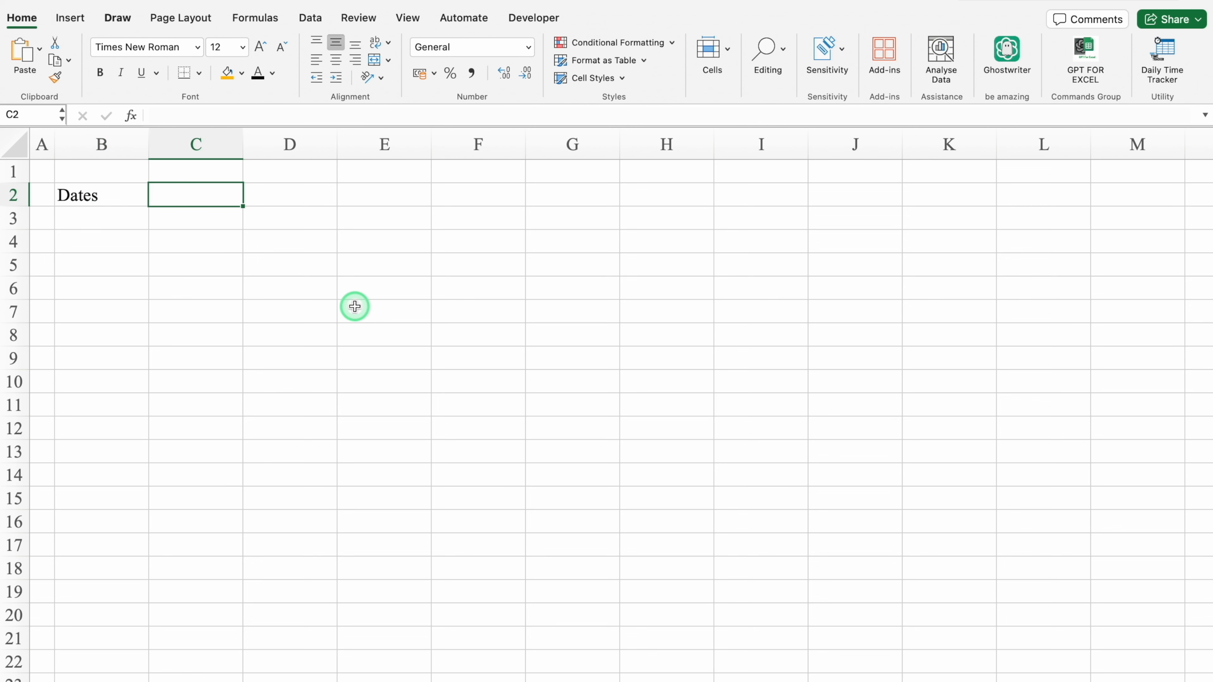
type("Holidays")
Centre the contents of row 2 horizontally and set its font to Eurostile.
left_click(13, 195)
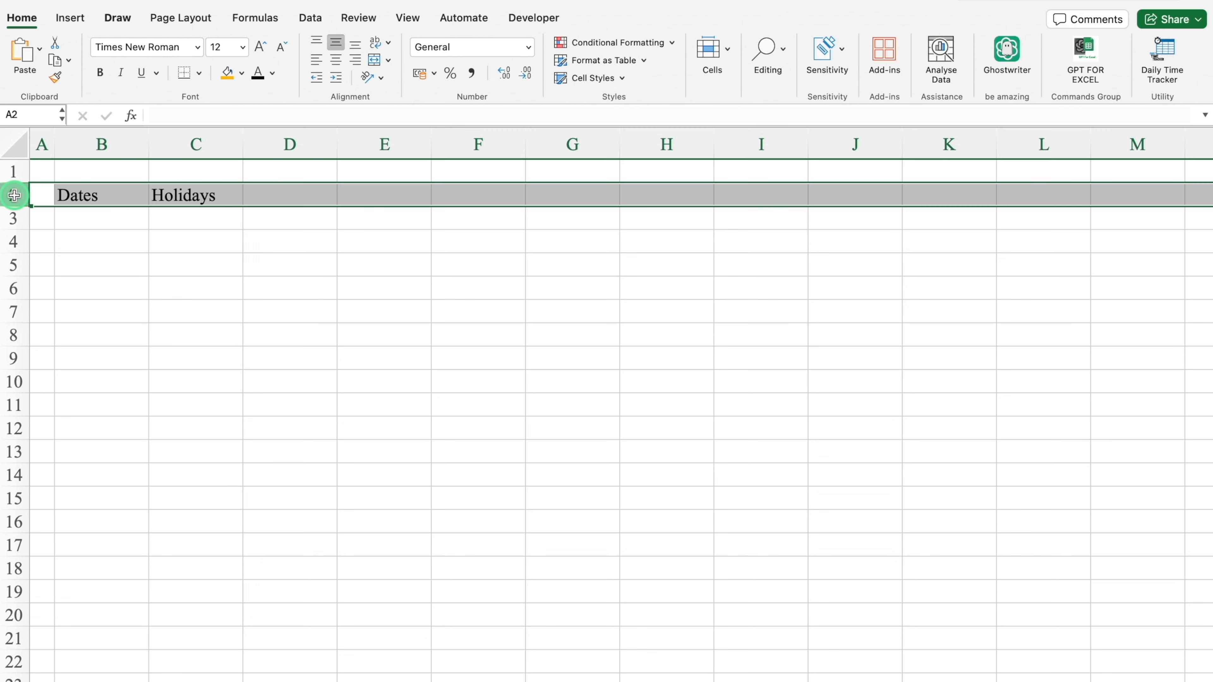
left_click(337, 60)
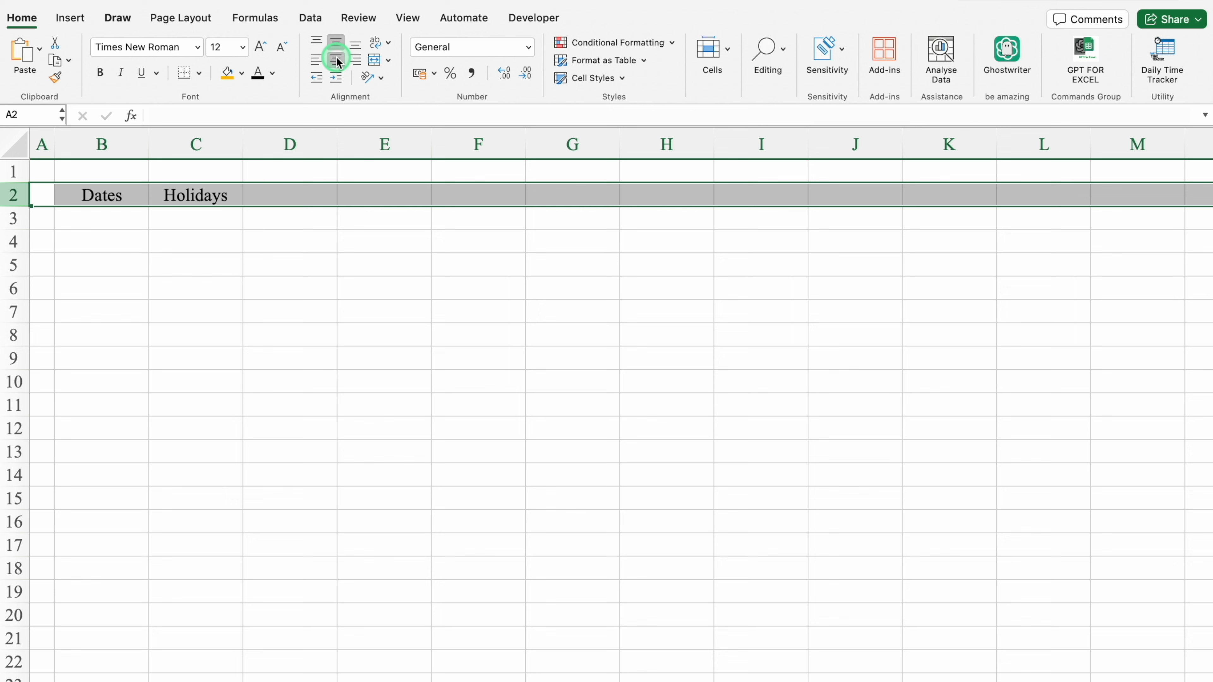
left_click(196, 48)
mouse_move(203, 186)
left_click(432, 241)
left_click(420, 262)
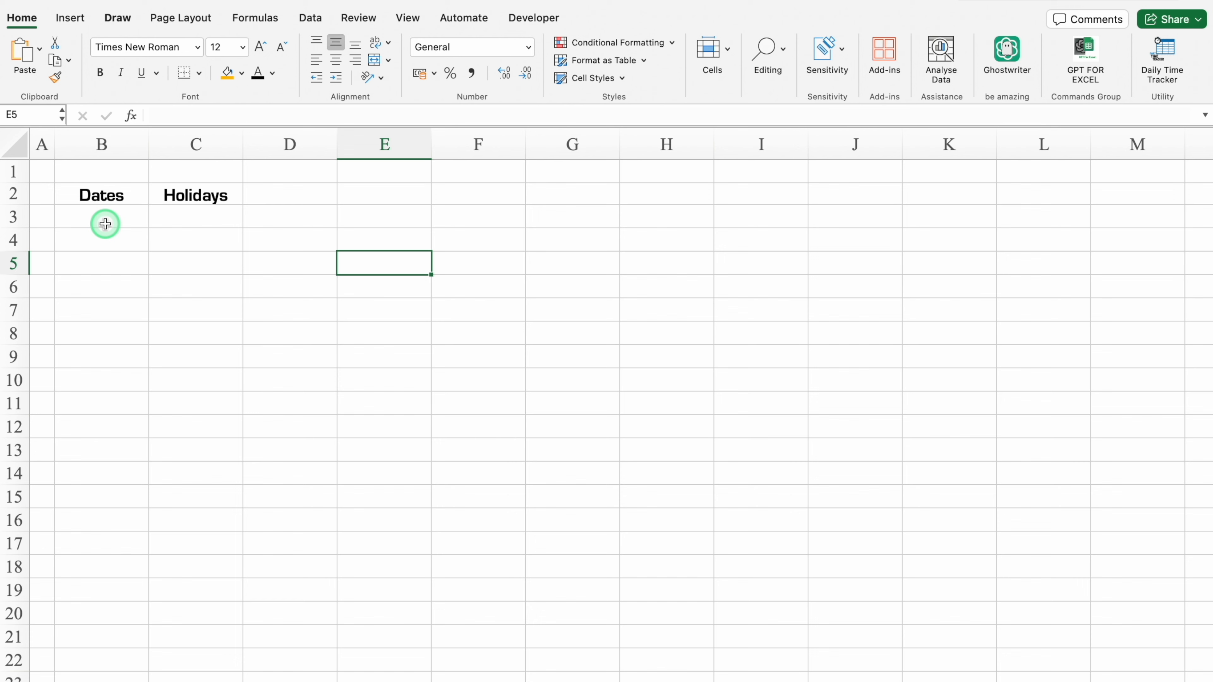
Paste the copied holiday list at B3 as values only and fit column C to its contents.
right_click(106, 223)
mouse_move(234, 287)
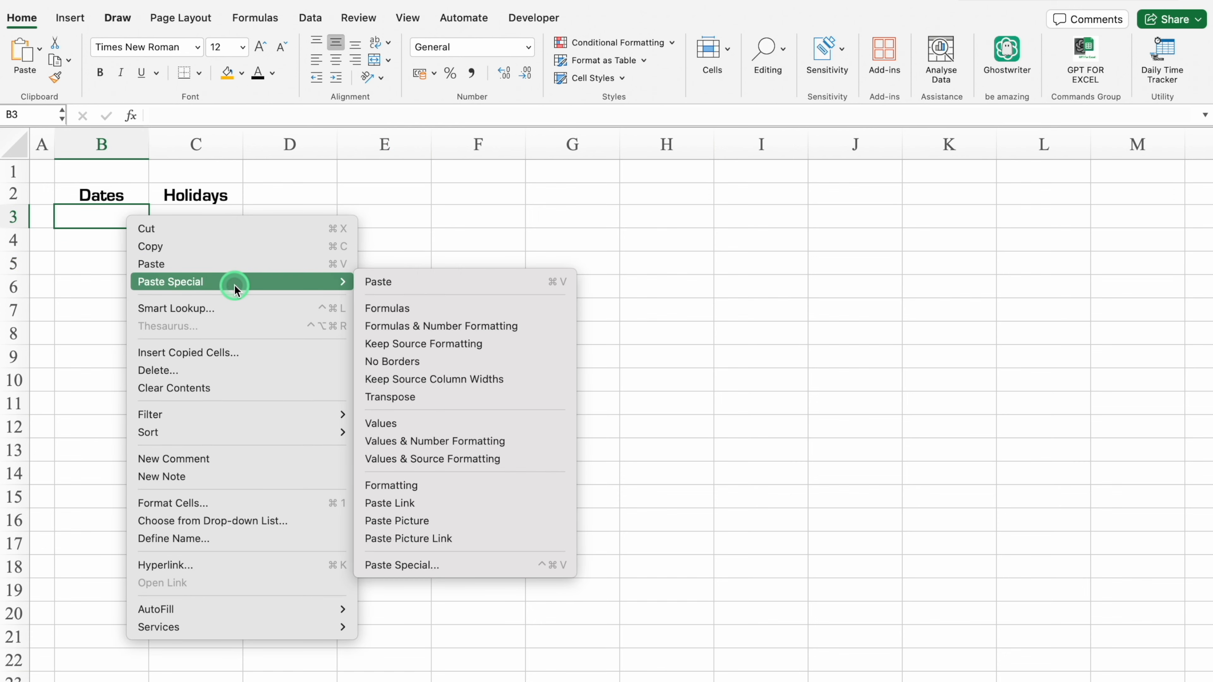
left_click(425, 424)
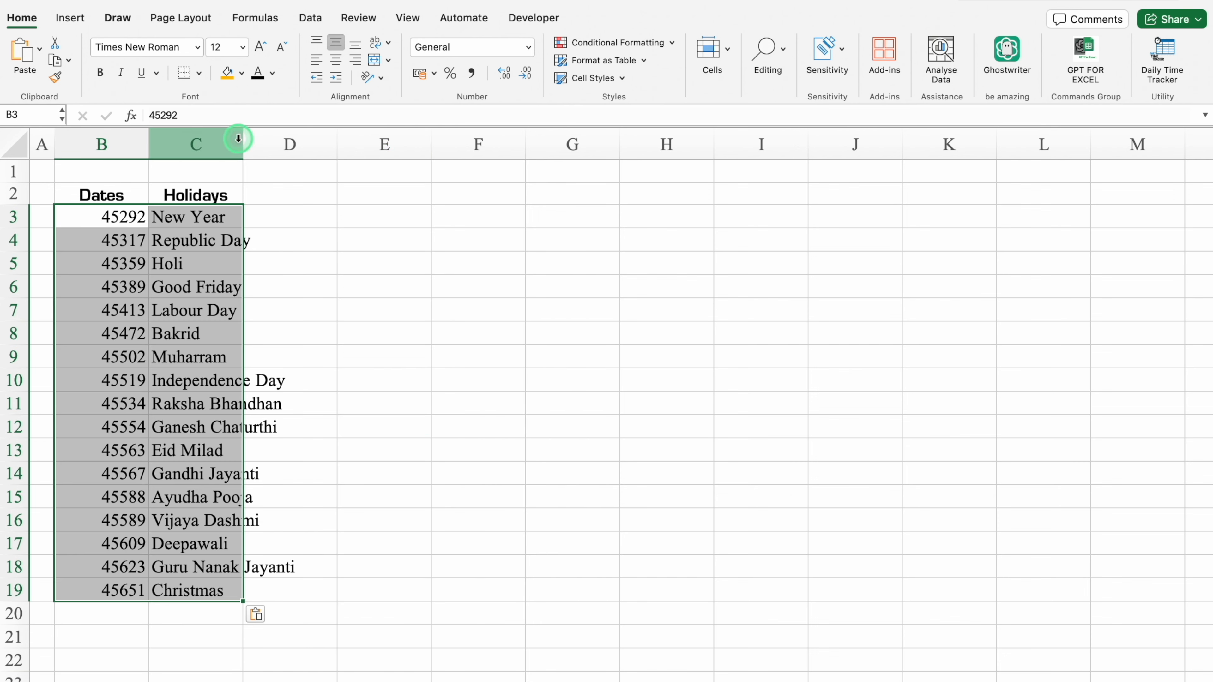
double_click(238, 139)
Format column B as dates in the 14-Mar-12 style.
left_click(118, 144)
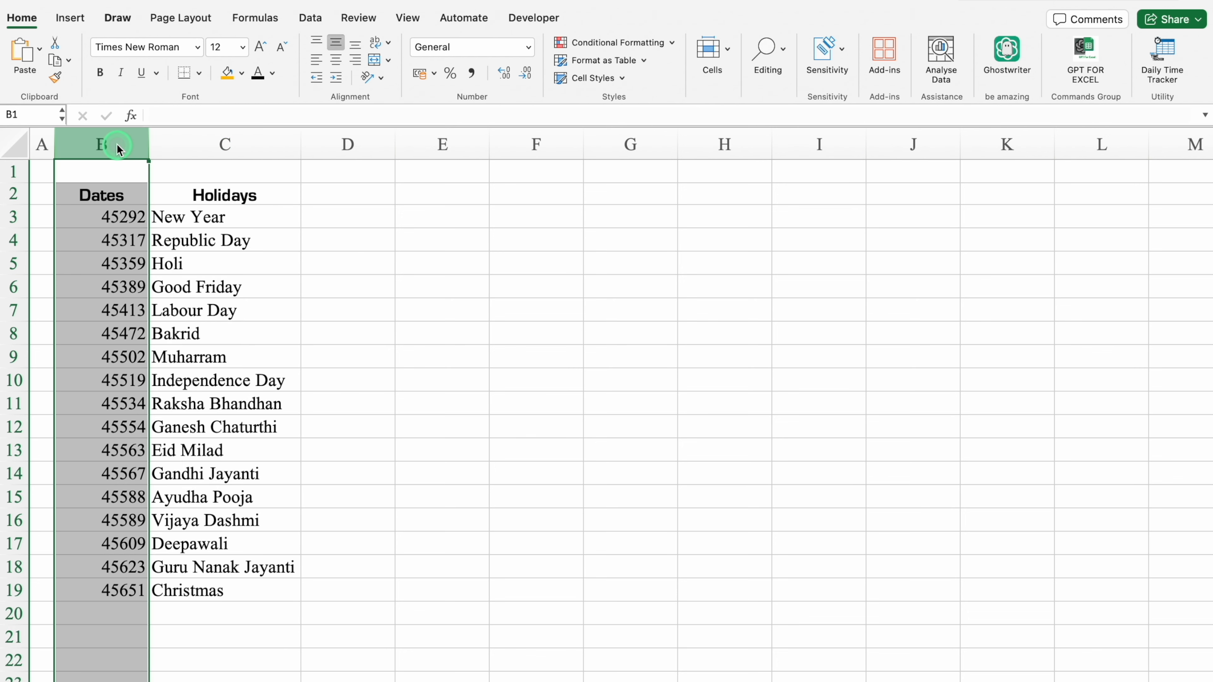
key("super+1")
left_click(410, 186)
left_click(541, 267)
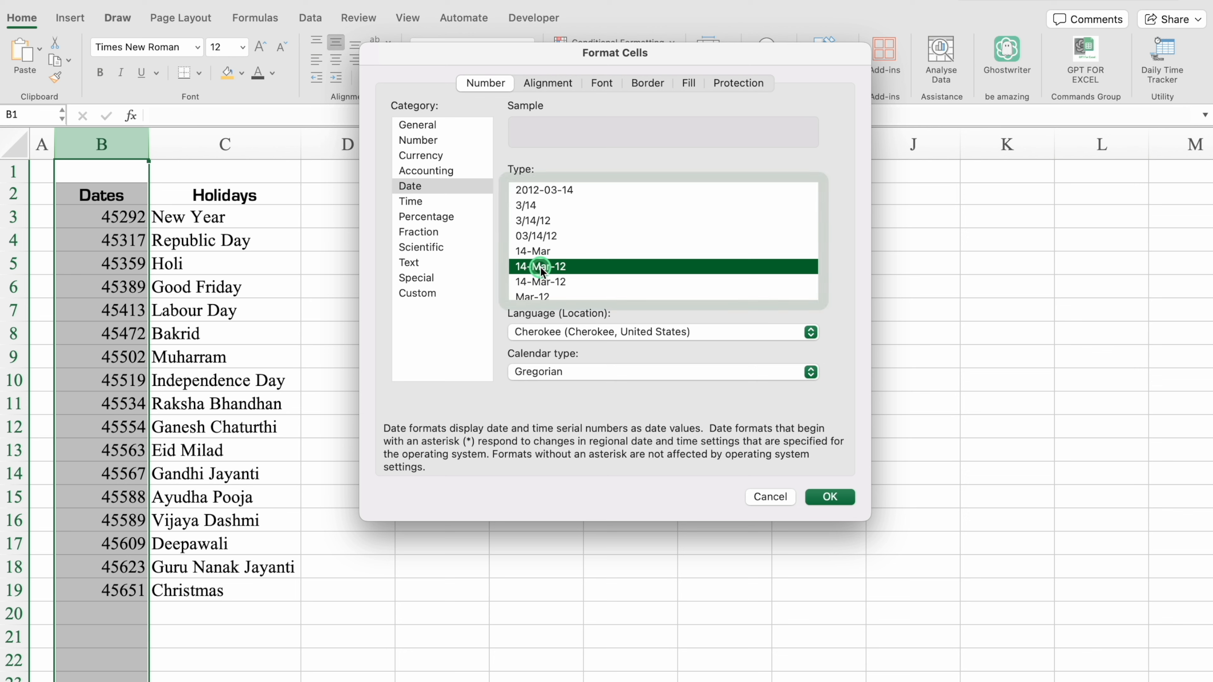
left_click(829, 497)
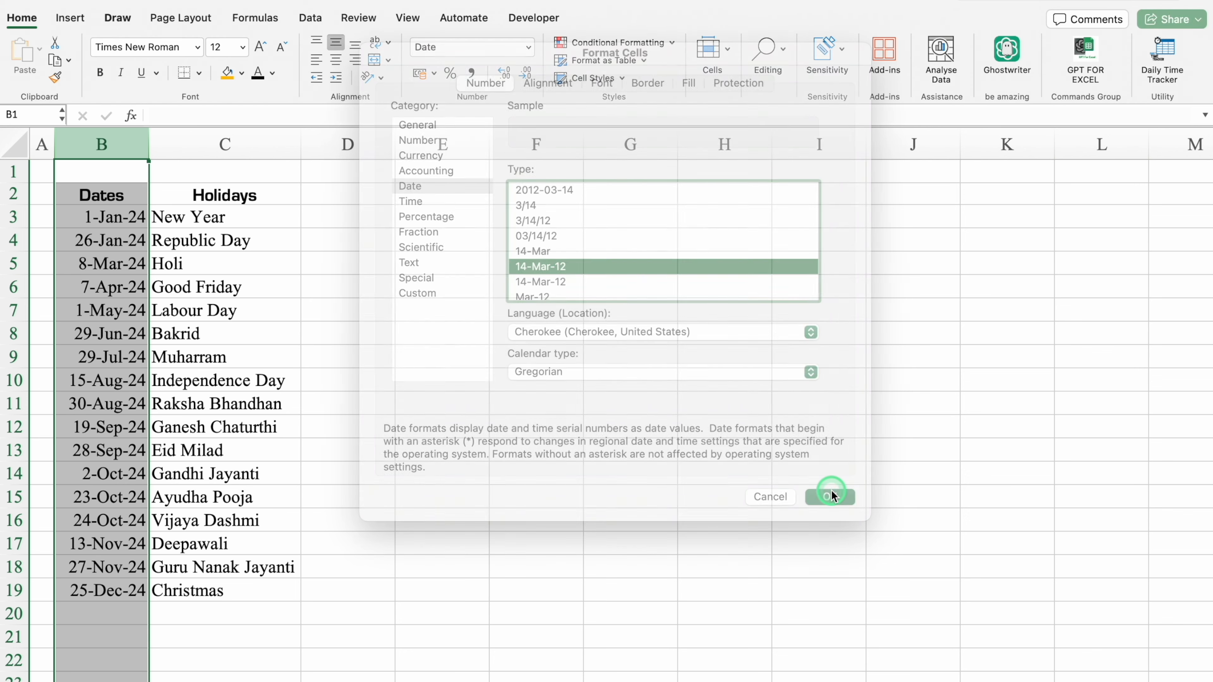
Left-align column B and centre the Dates and Holidays headings in B2:C2.
left_click(336, 86)
left_click(295, 339)
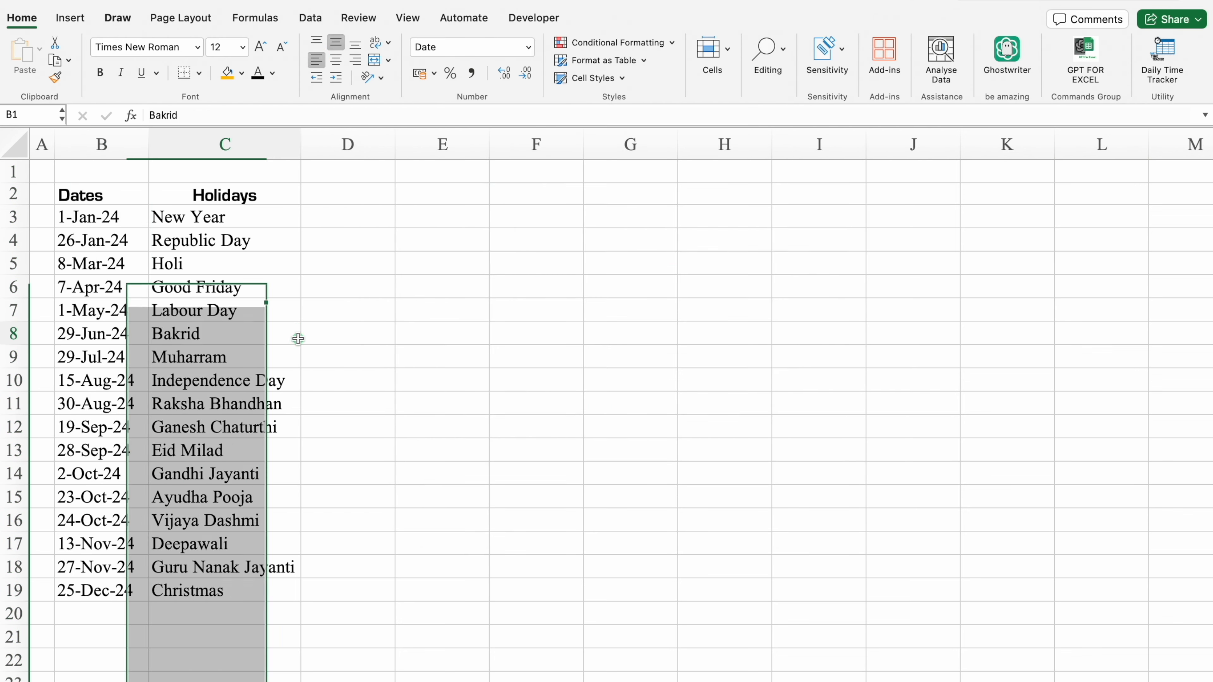
left_click_drag(98, 195, 179, 195)
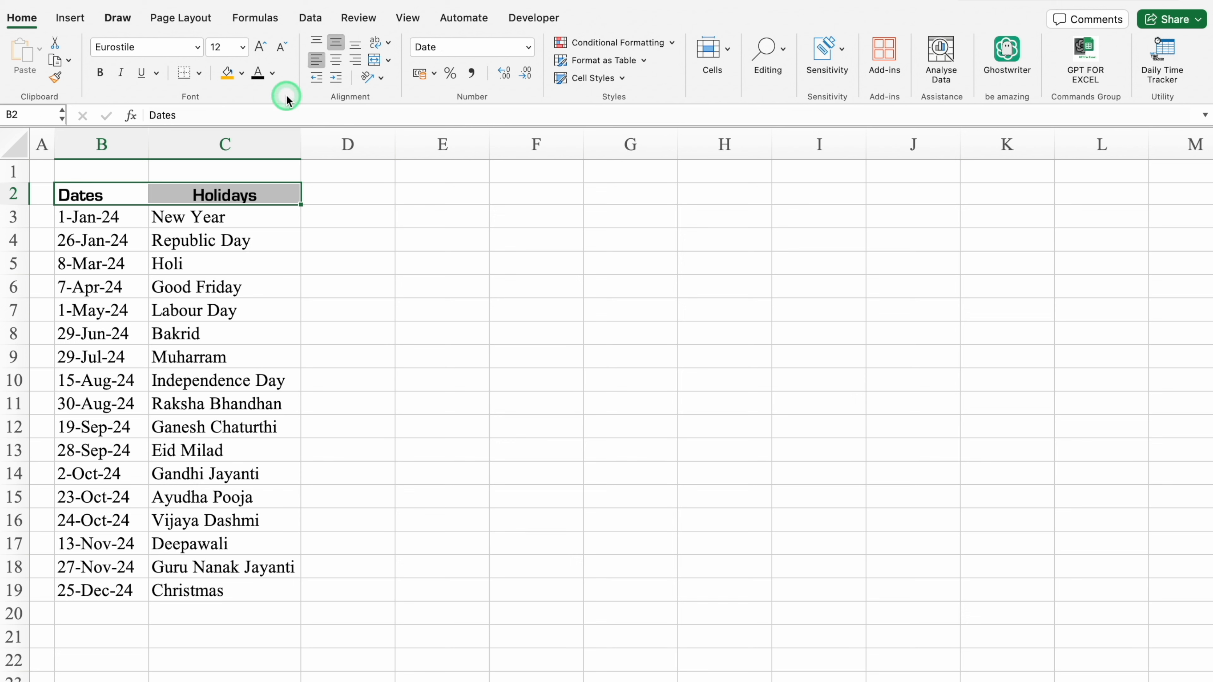
left_click(336, 60)
Apply all borders to the holiday table in B2:C19.
left_click_drag(120, 204, 201, 594)
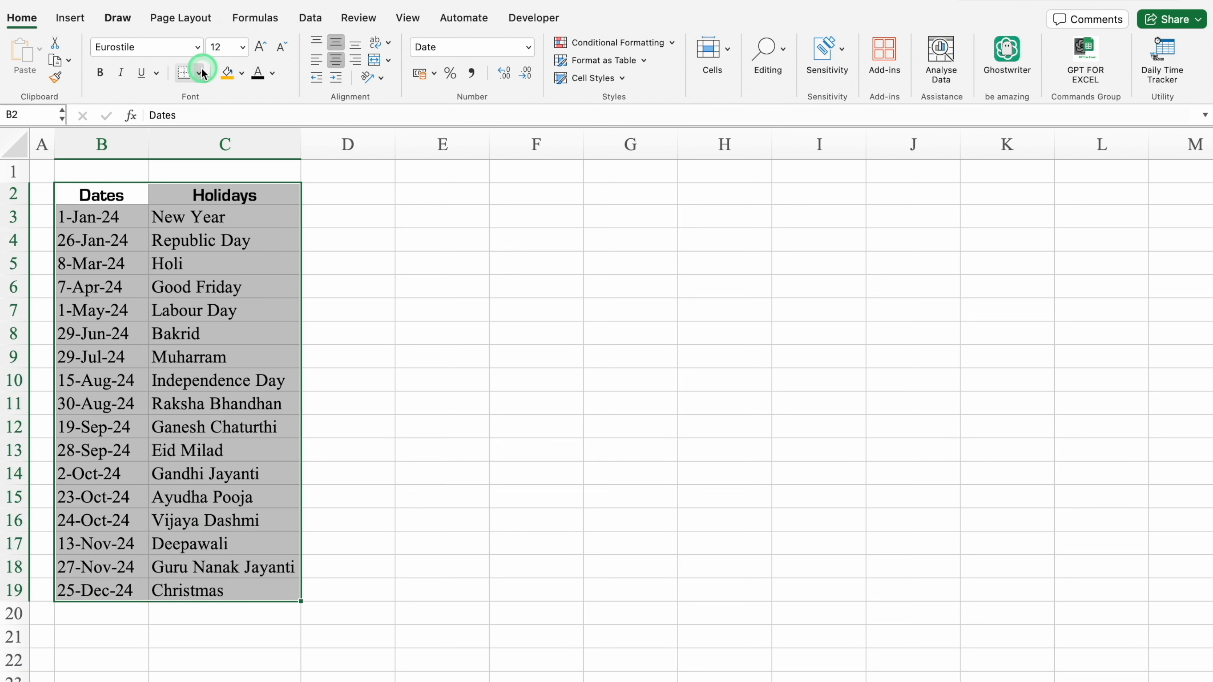
left_click(199, 73)
left_click(249, 220)
Give the Dates and Holidays headings in B2:C2 a blue fill and white text.
left_click_drag(119, 197, 210, 196)
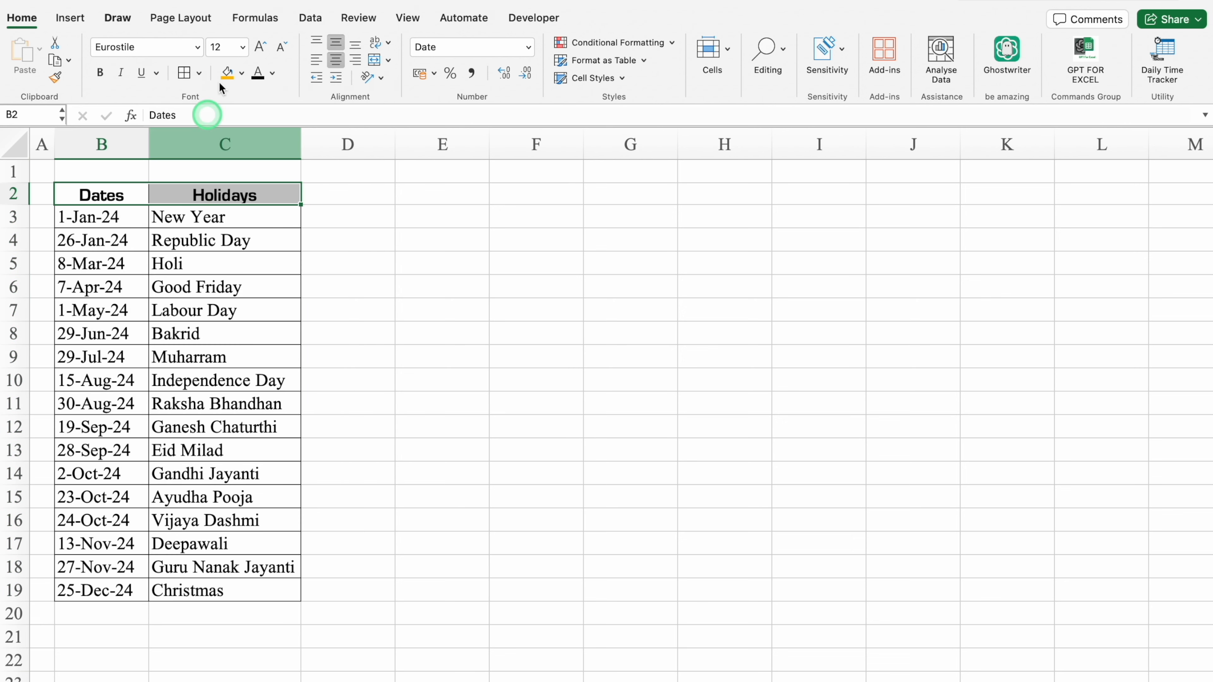
left_click(240, 74)
left_click(329, 252)
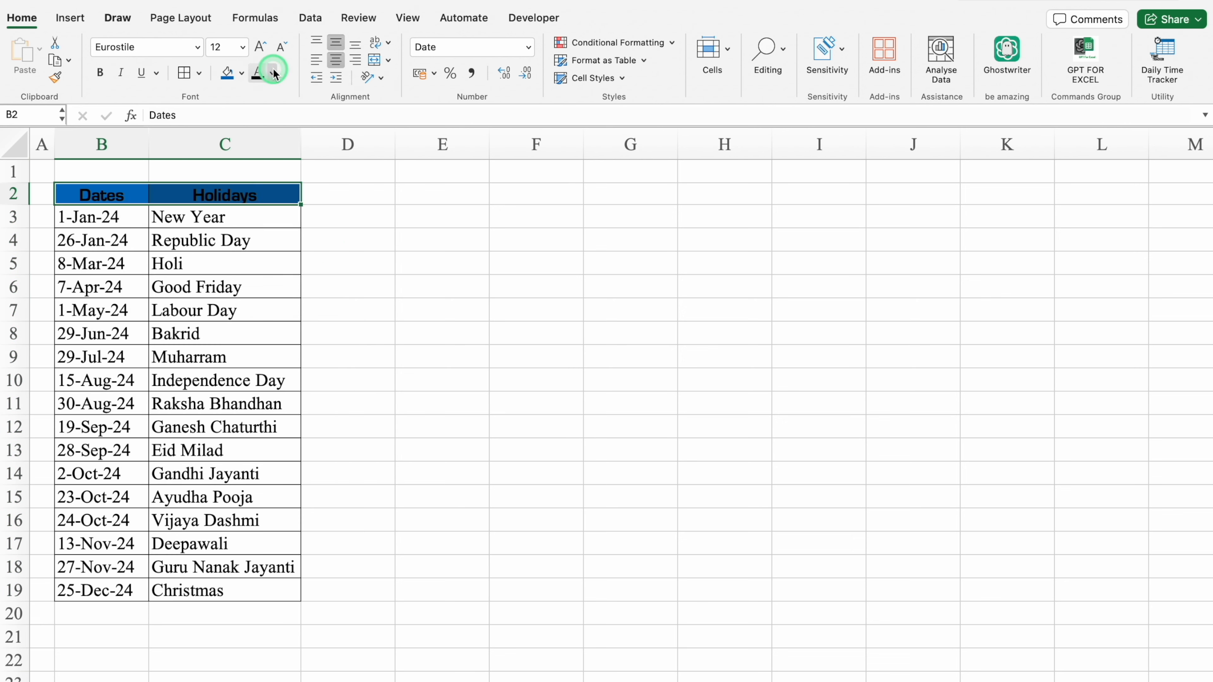
left_click(272, 73)
left_click(265, 144)
Paste the copied employee table with its headings at E2.
left_click(401, 256)
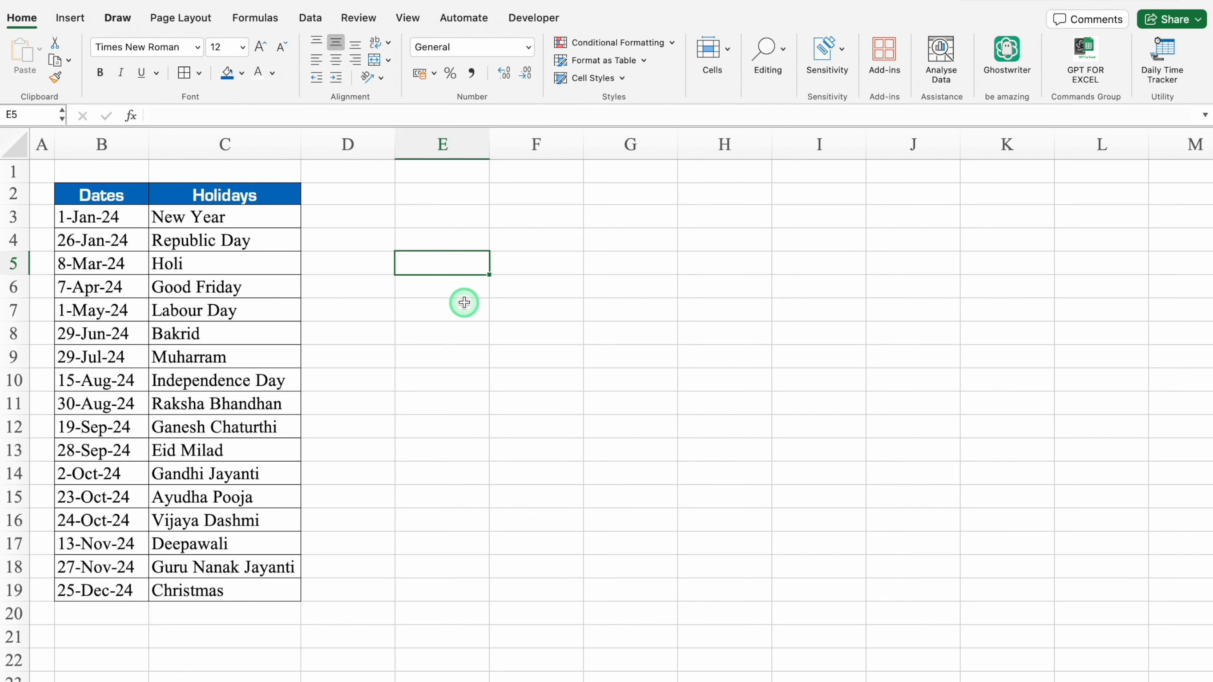
key("Up")
key("Up")
key("Up")
key("super+v")
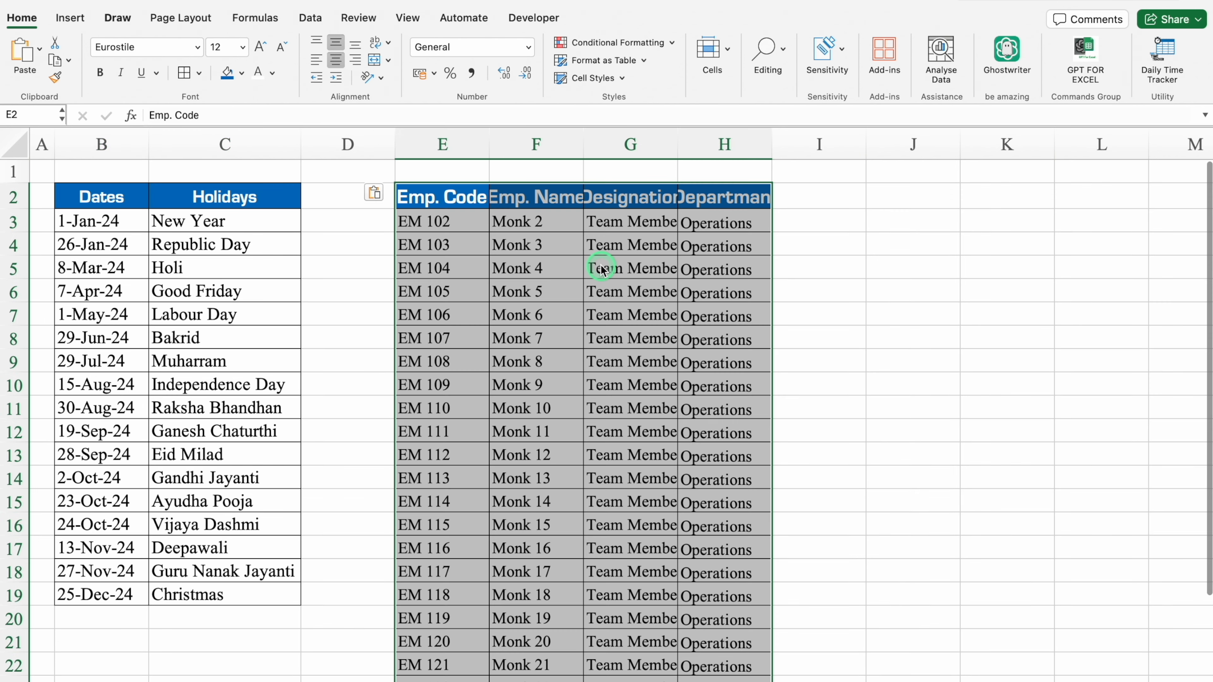
Narrow column D to a spacer and widen columns E to H to fit the employee table's text.
left_click_drag(395, 143, 315, 152)
left_click(762, 198)
left_click_drag(407, 137, 418, 135)
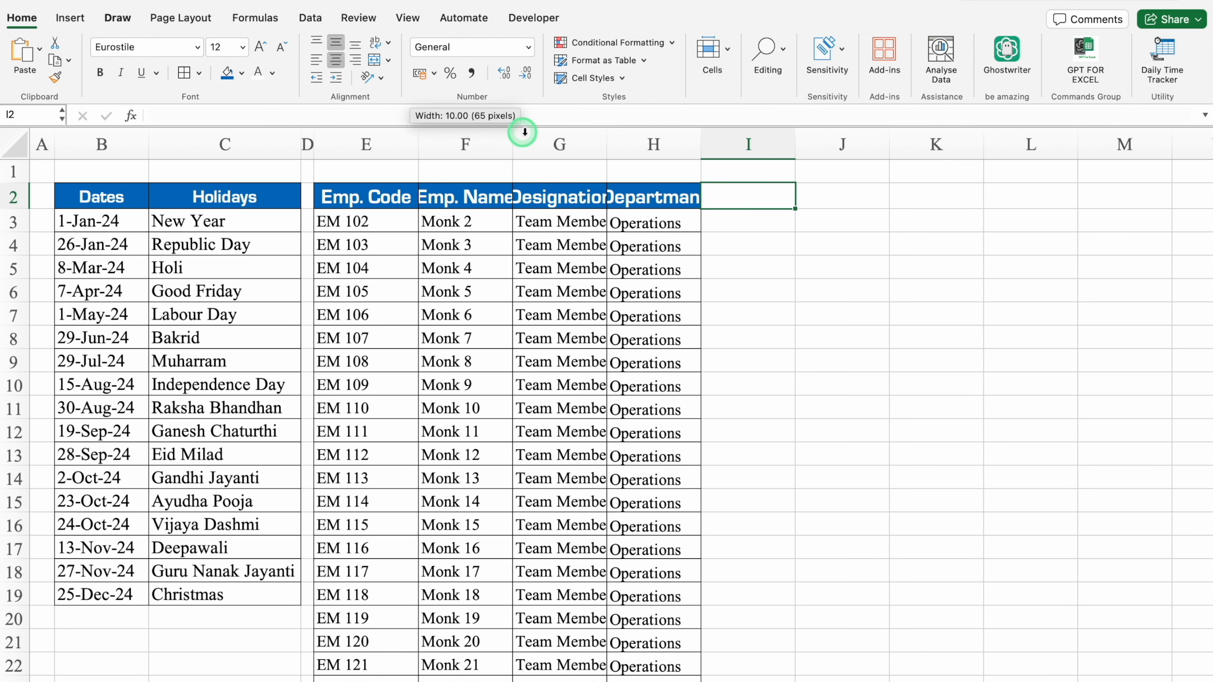
left_click_drag(516, 133, 530, 134)
left_click_drag(625, 136, 642, 136)
left_click_drag(736, 134, 758, 134)
Make the heading text in row 2 a uniform 12 pt size.
left_click(13, 197)
left_click(267, 48)
left_click(280, 48)
left_click(270, 47)
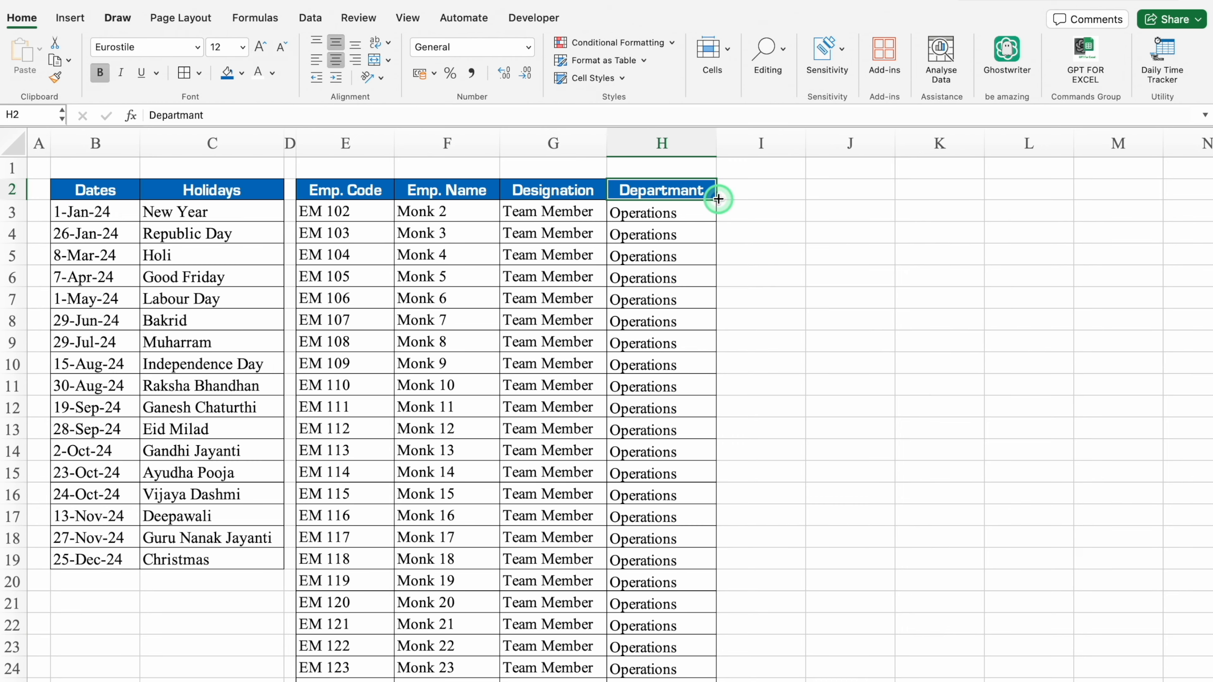
Extend the employee table's heading format into I2 and enter Status as the heading.
left_click_drag(717, 200, 766, 198)
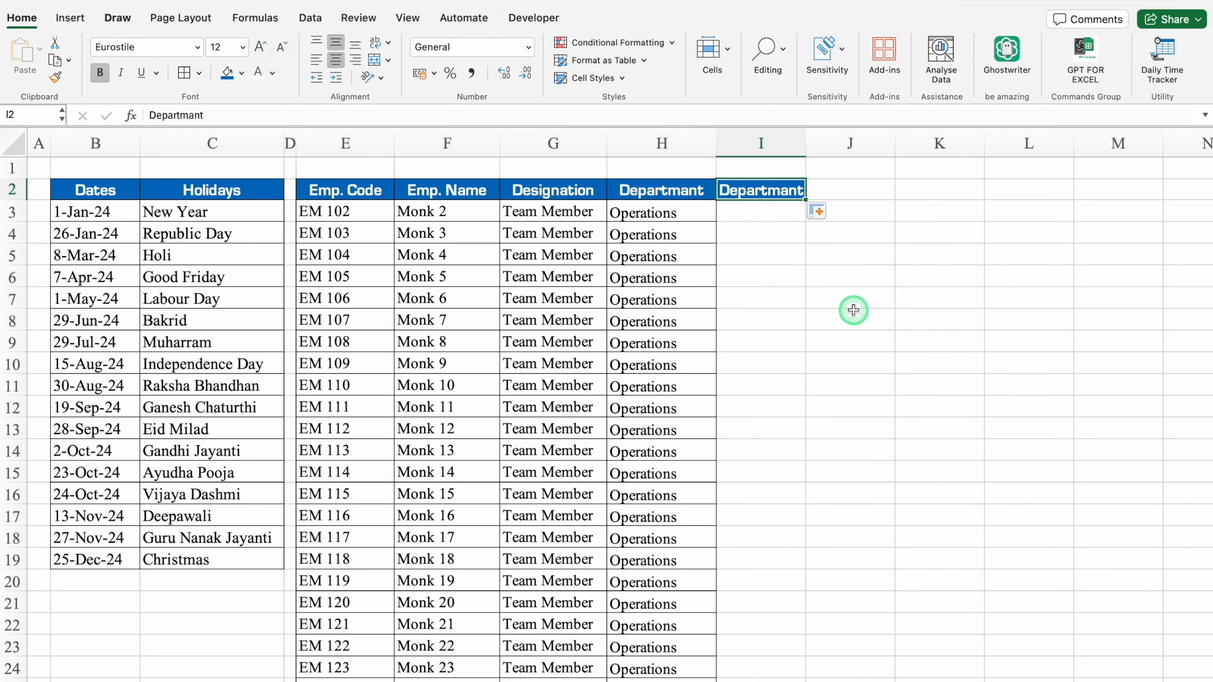
type("A")
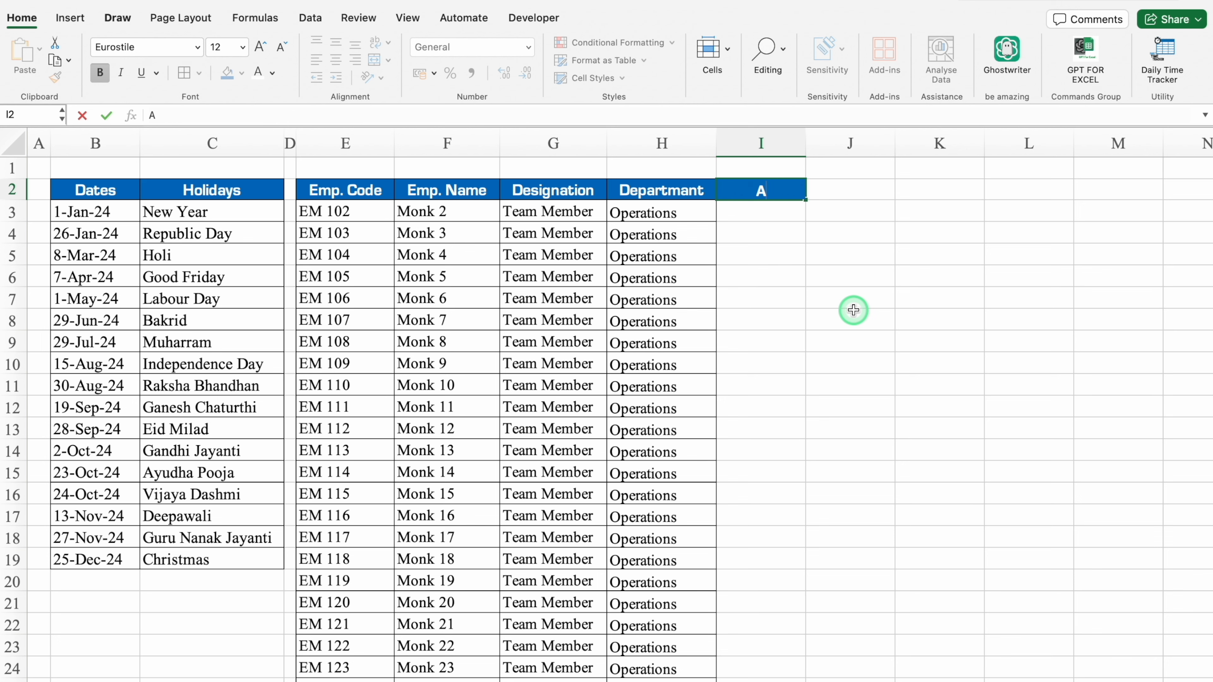
type("tatus")
key("Return")
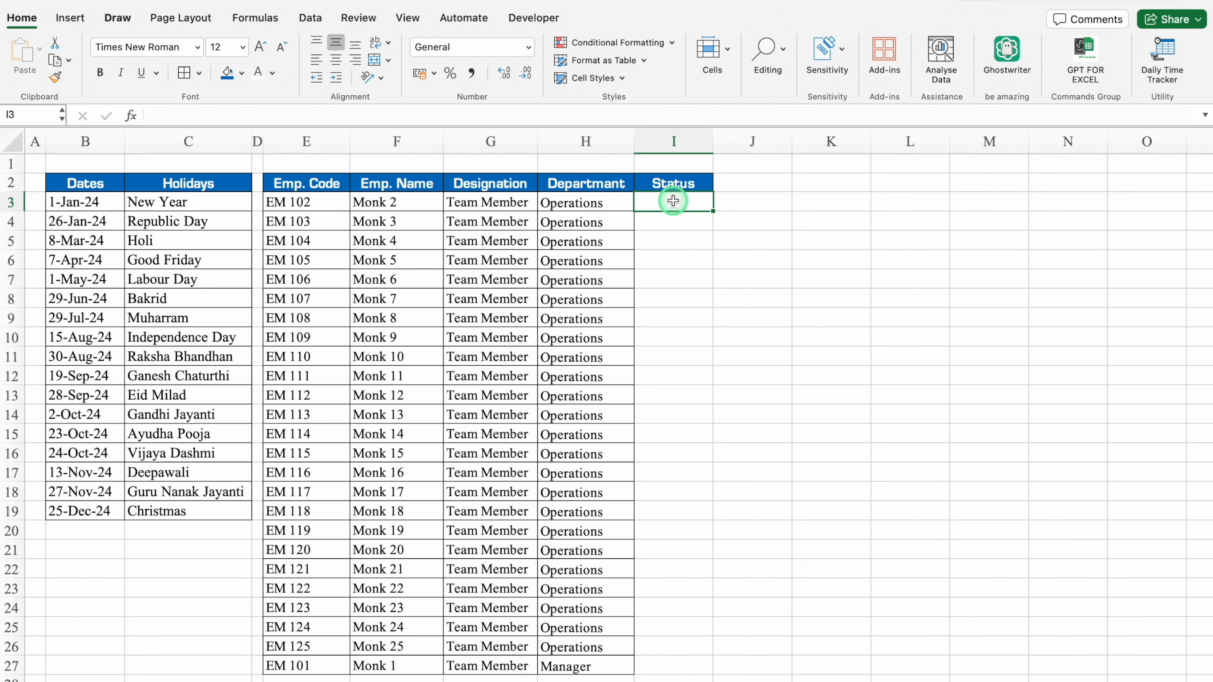
Restrict the Status cells I3:I27 to a drop-down list with the options Active and Not Active.
left_click_drag(672, 200, 675, 666)
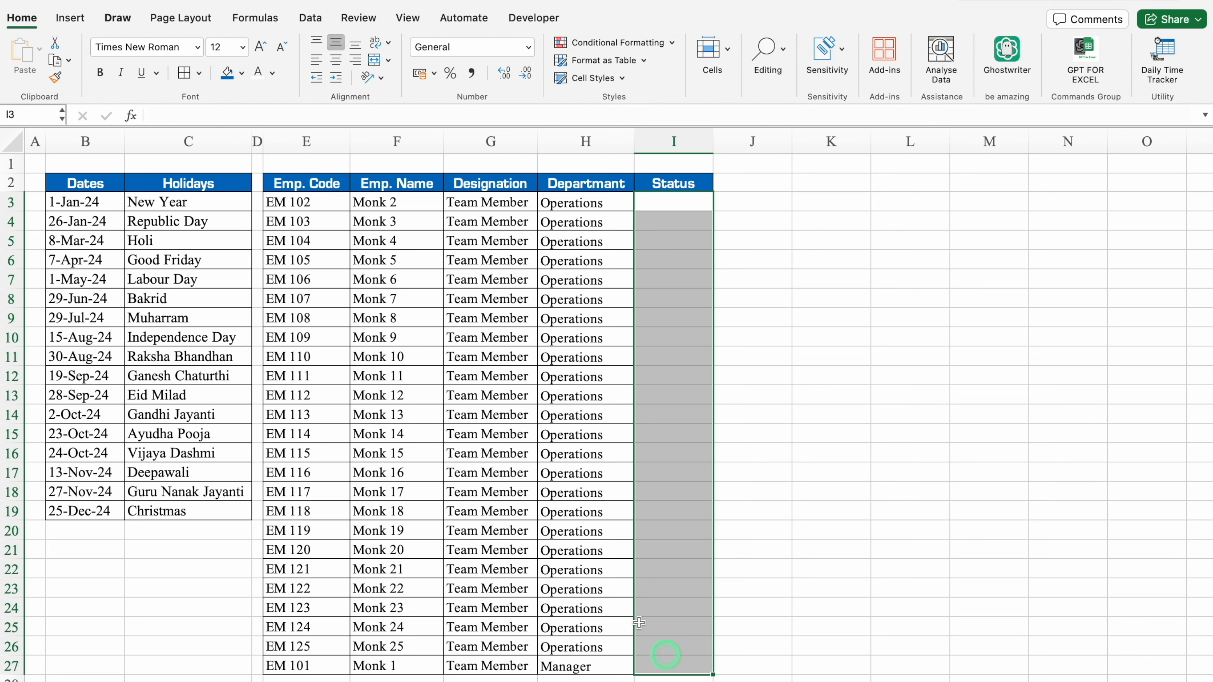
left_click(310, 18)
left_click(868, 51)
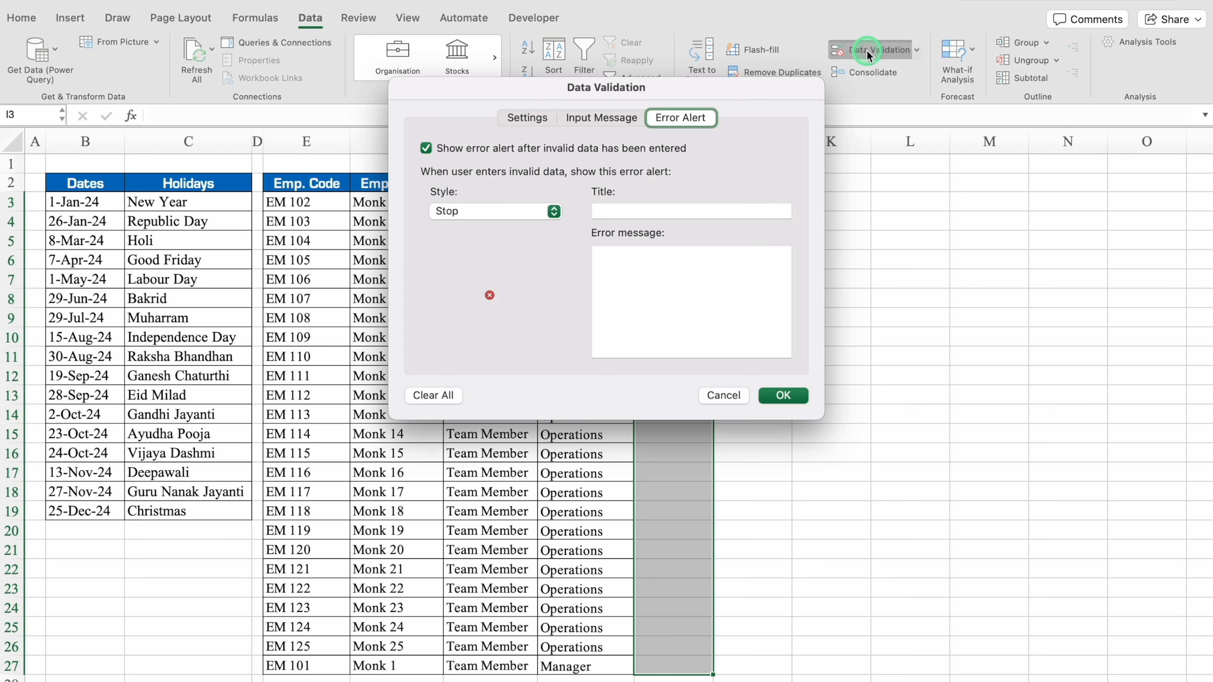
left_click(535, 122)
left_click(604, 189)
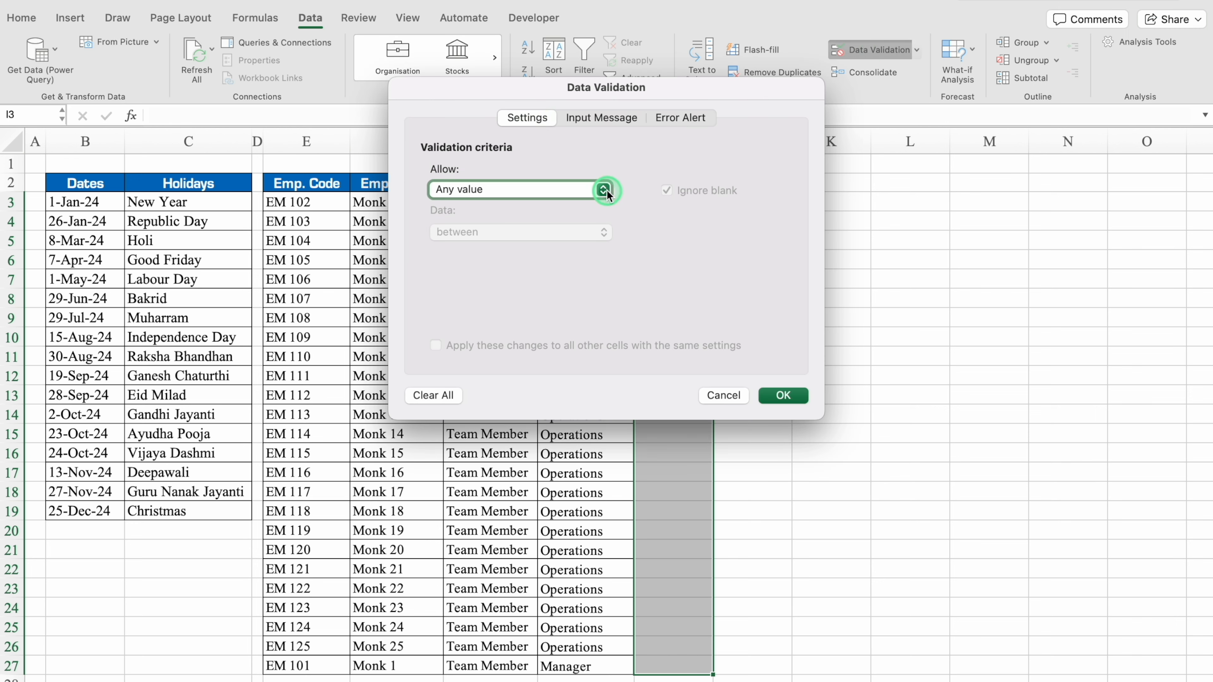
left_click(489, 243)
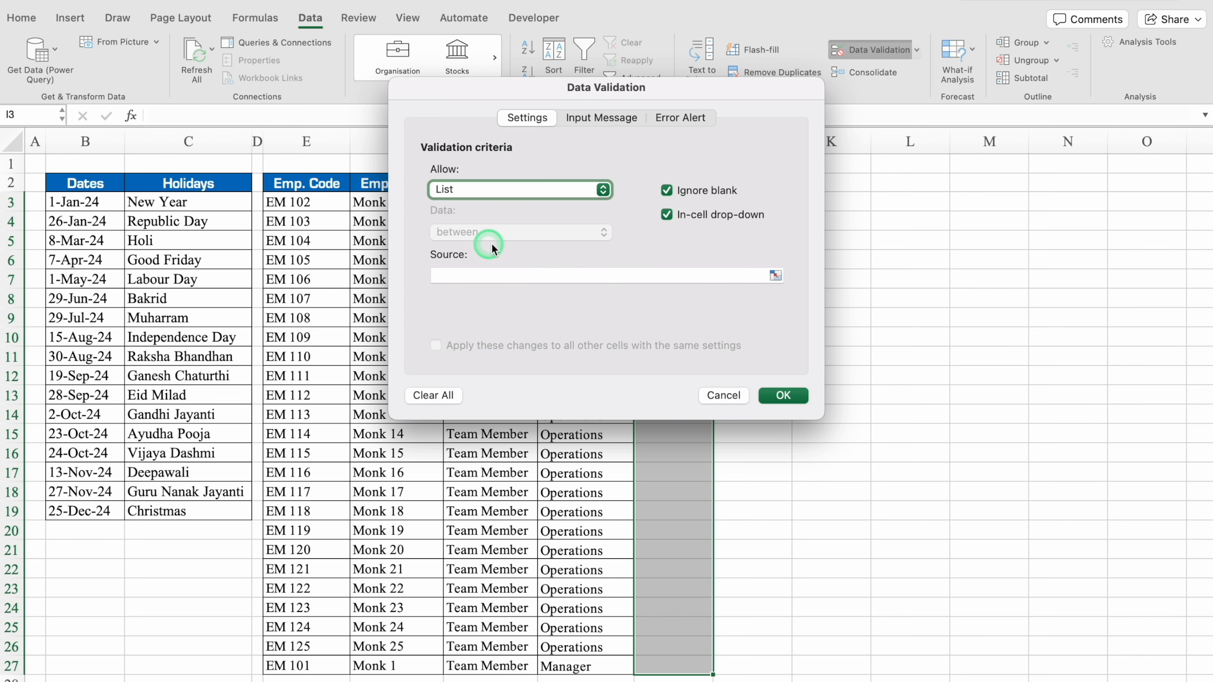
left_click(509, 276)
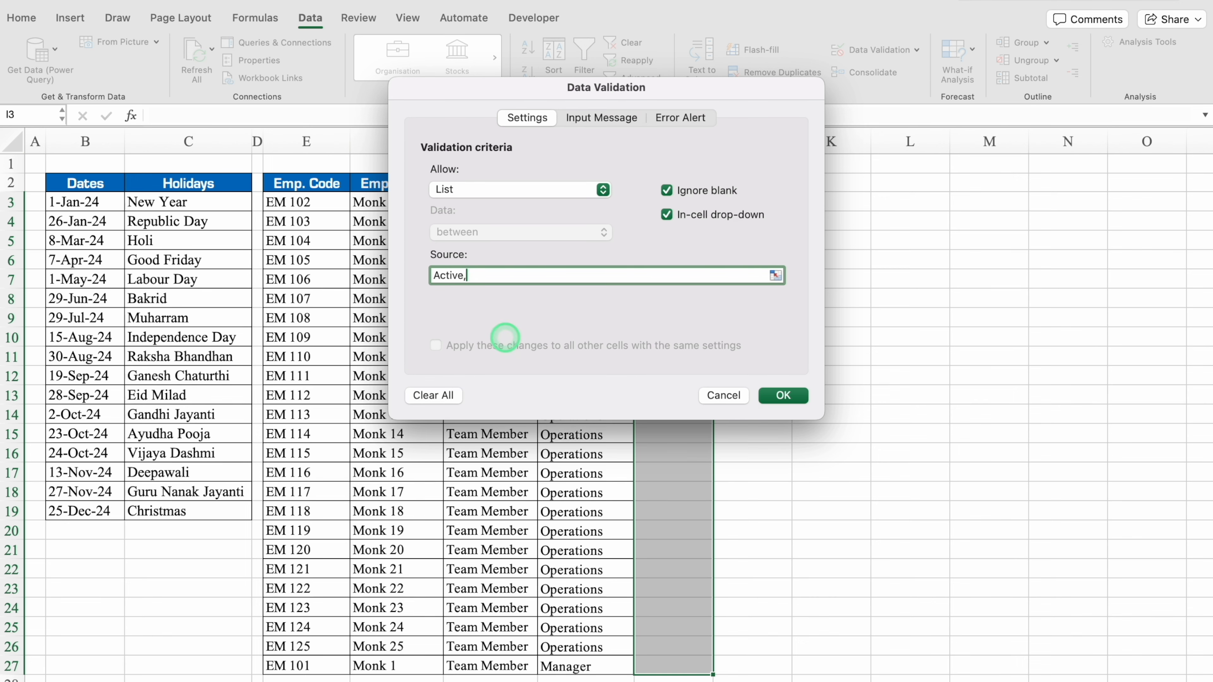
left_click(802, 396)
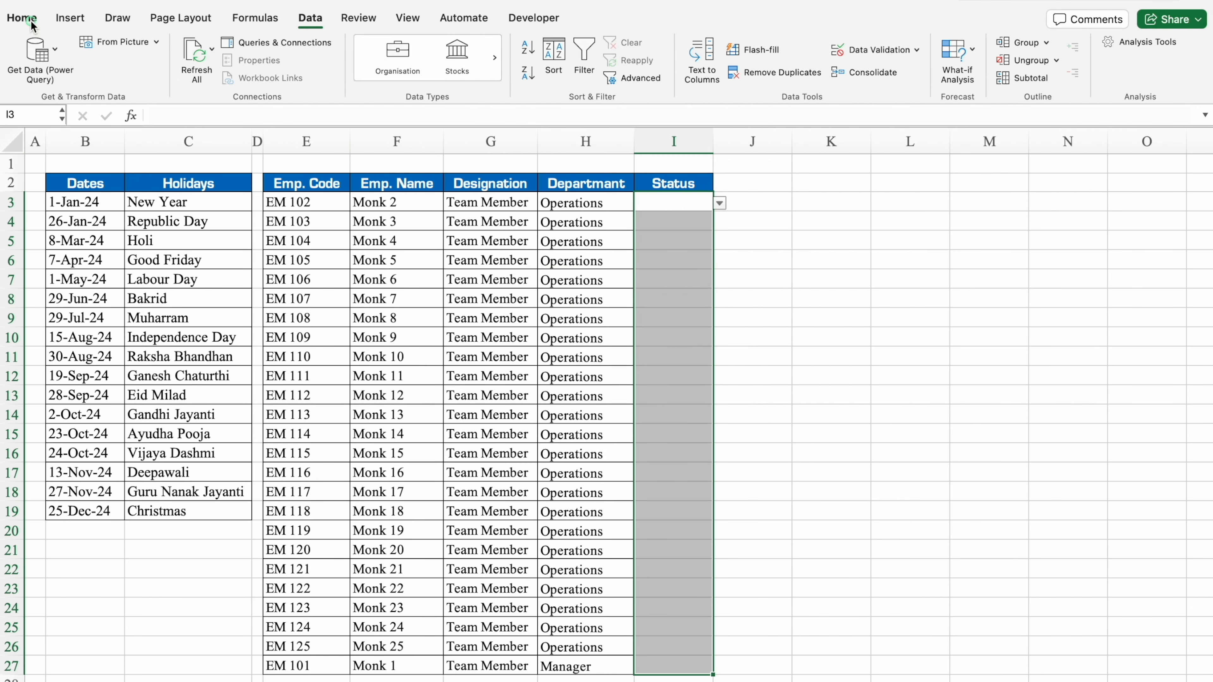
Apply all borders to the Status cells I3:I27.
left_click(22, 18)
left_click(187, 74)
left_click(696, 220)
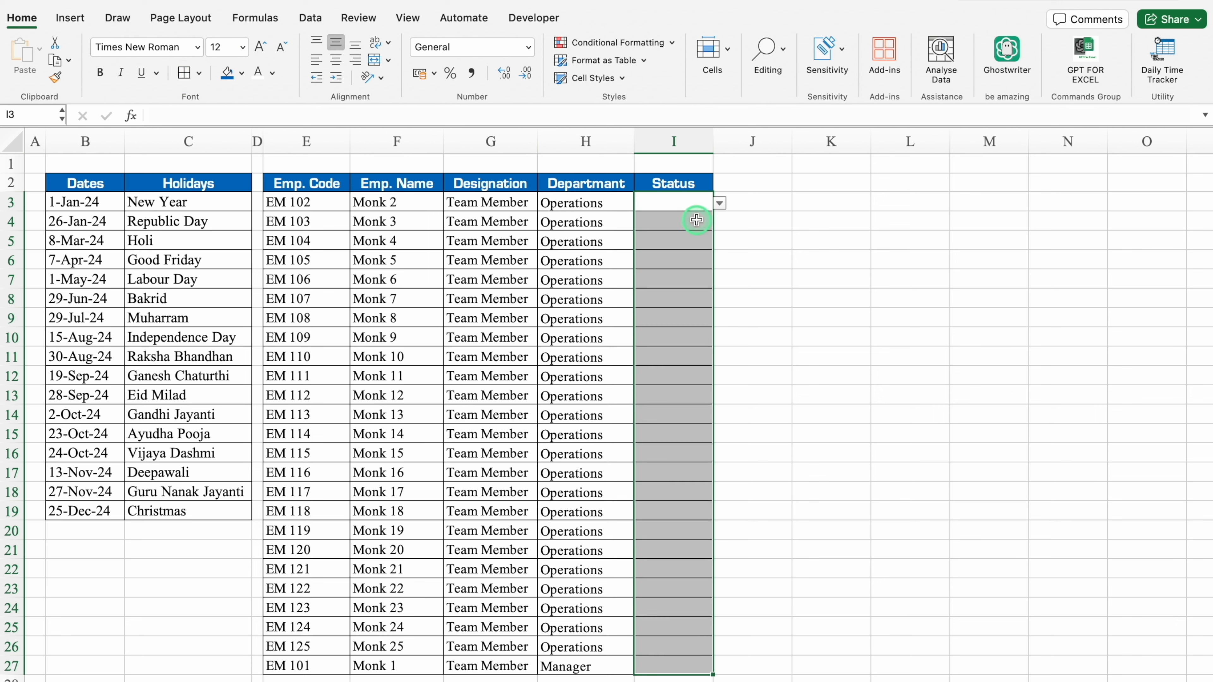
Set up a conditional formatting rule on column I for cells whose value equals Active.
left_click(682, 153)
left_click(614, 42)
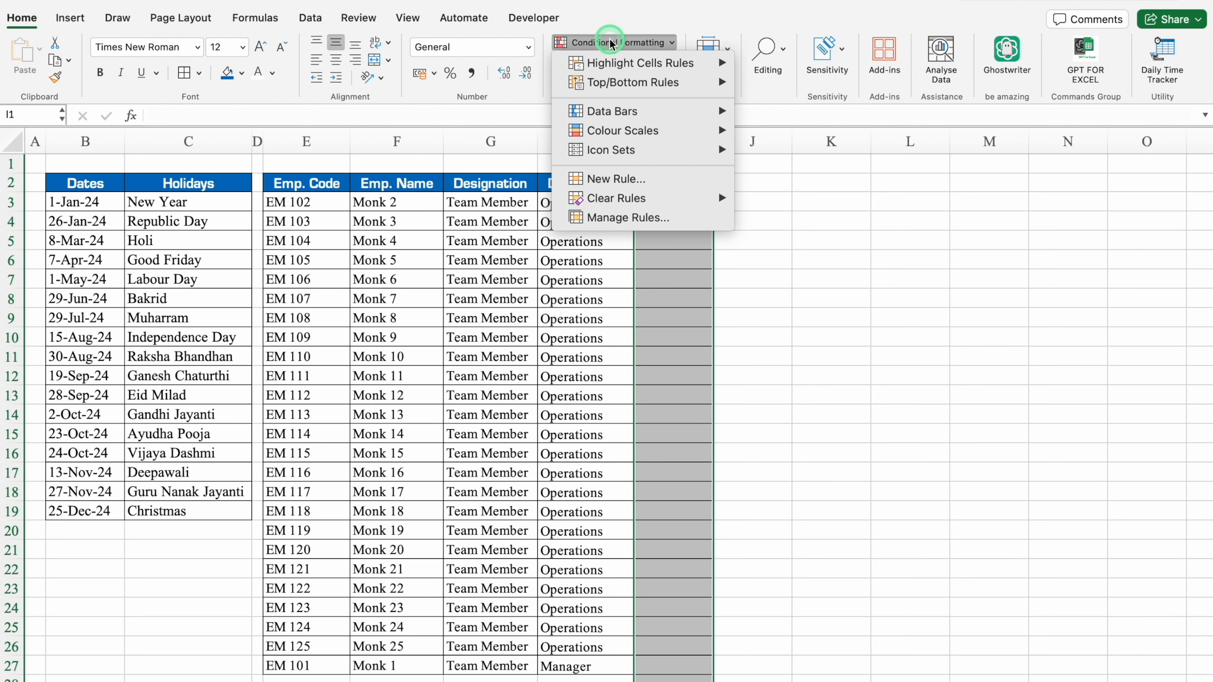
left_click(659, 63)
left_click(807, 124)
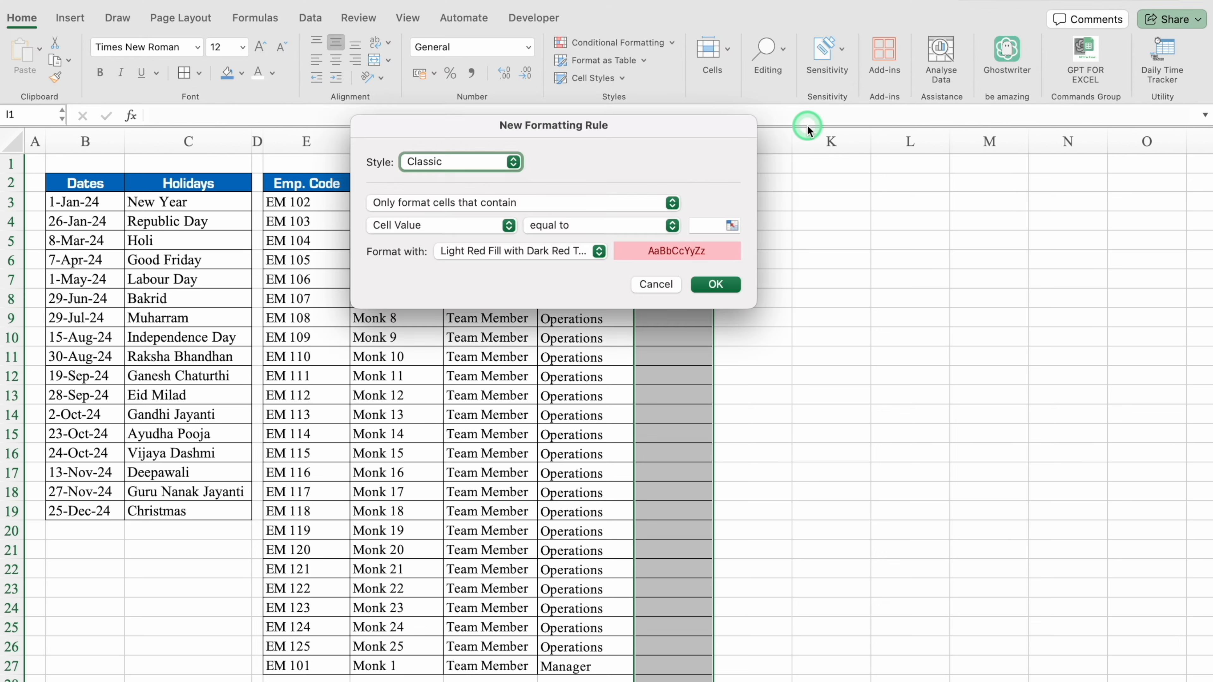
left_click(707, 228)
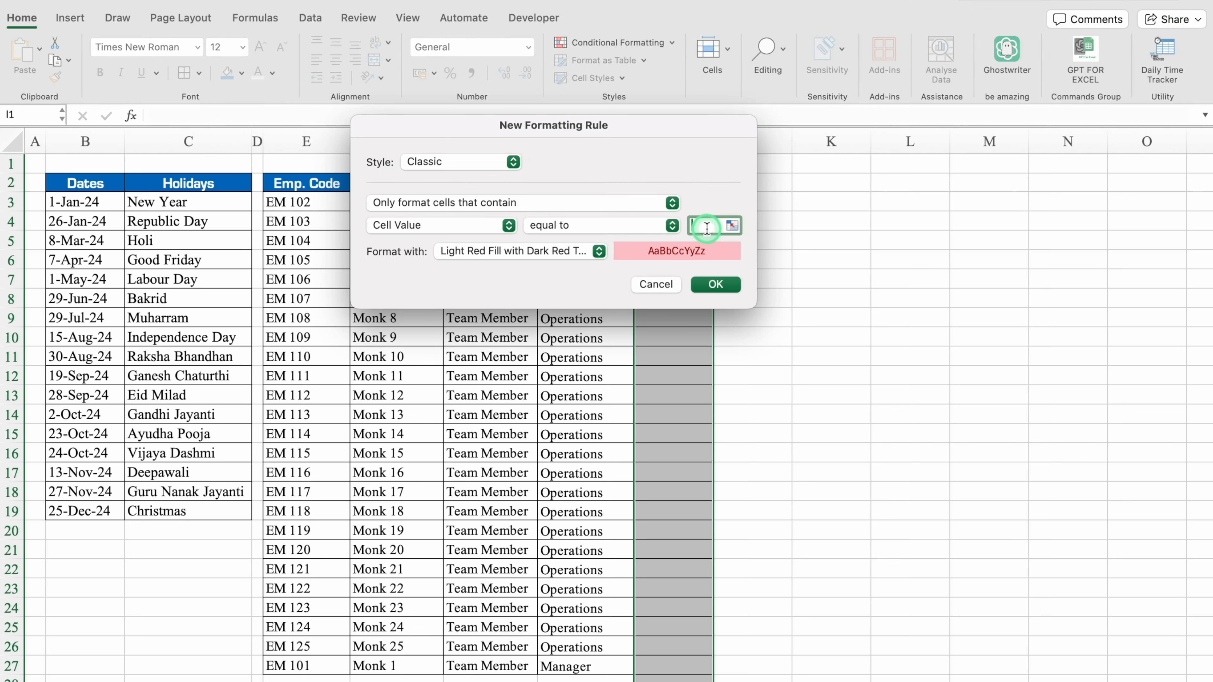
type("Active")
Give the Active rule a custom format with a green fill and white text, and apply it.
left_click(598, 251)
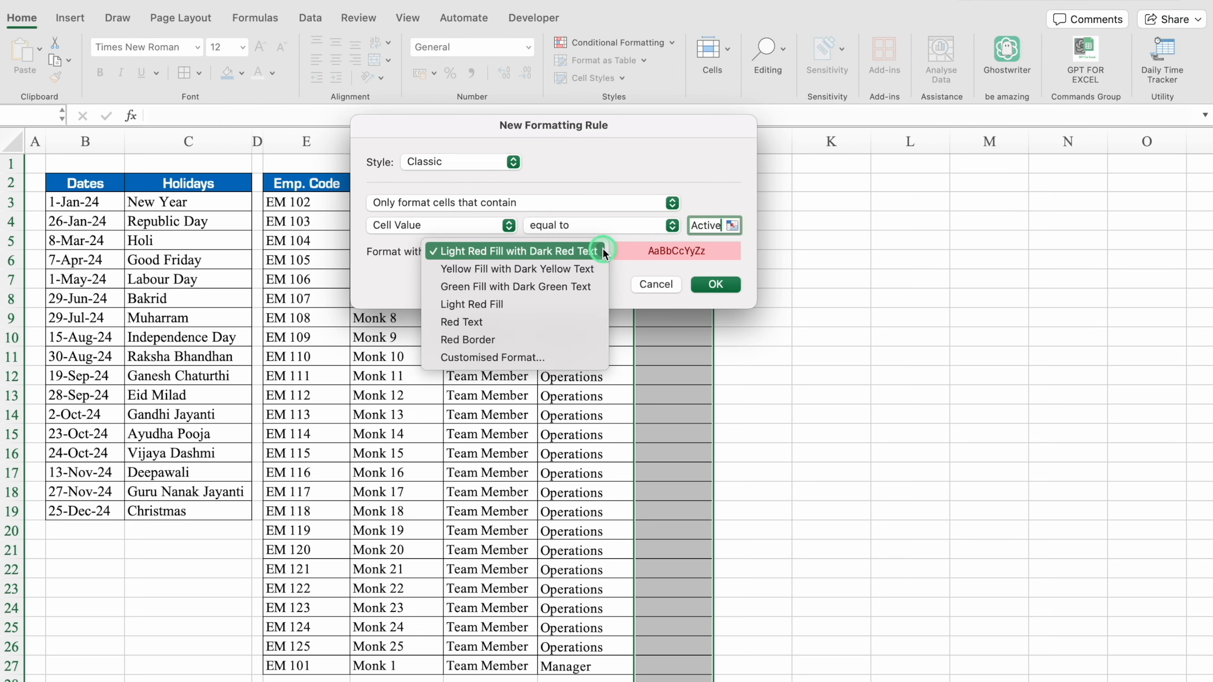
left_click(537, 358)
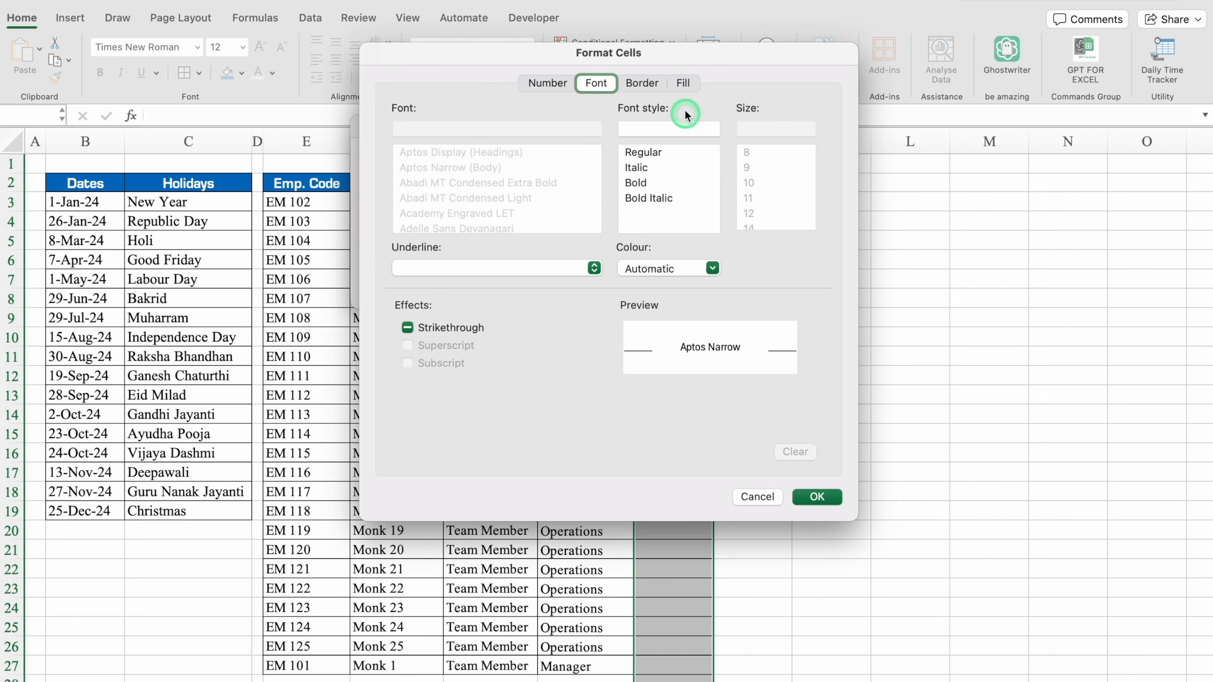
left_click(683, 83)
left_click(558, 143)
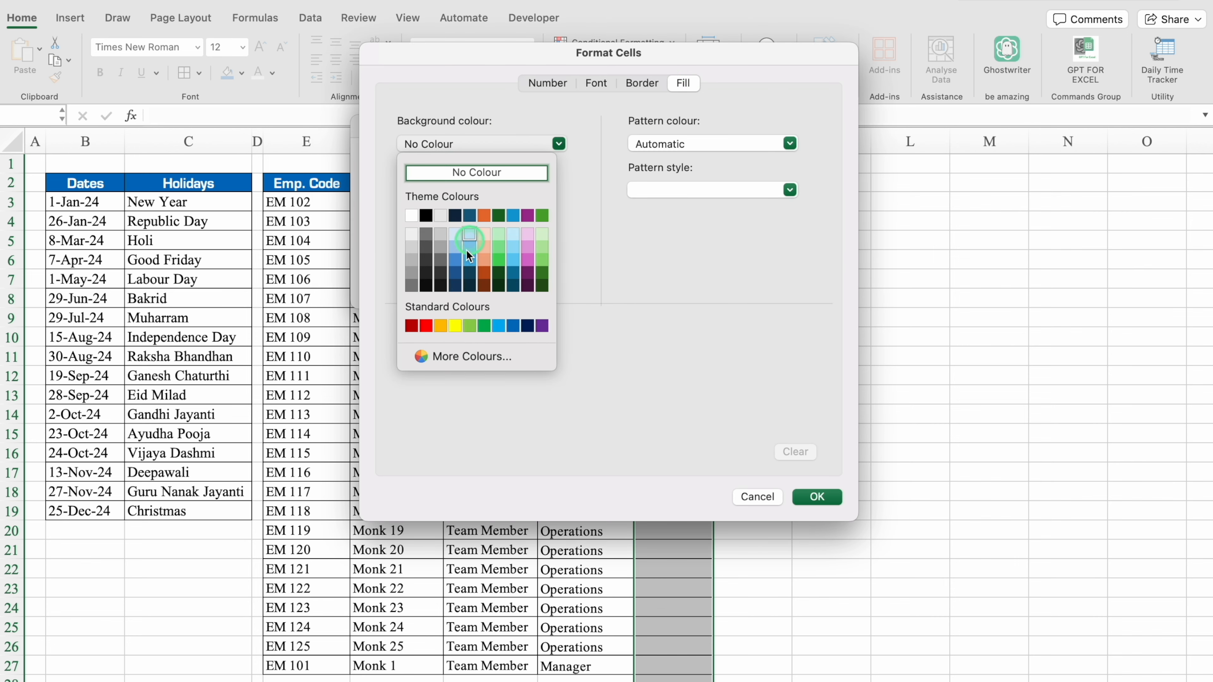
left_click(483, 321)
left_click(598, 83)
left_click(713, 268)
left_click(633, 340)
left_click(814, 497)
left_click(728, 295)
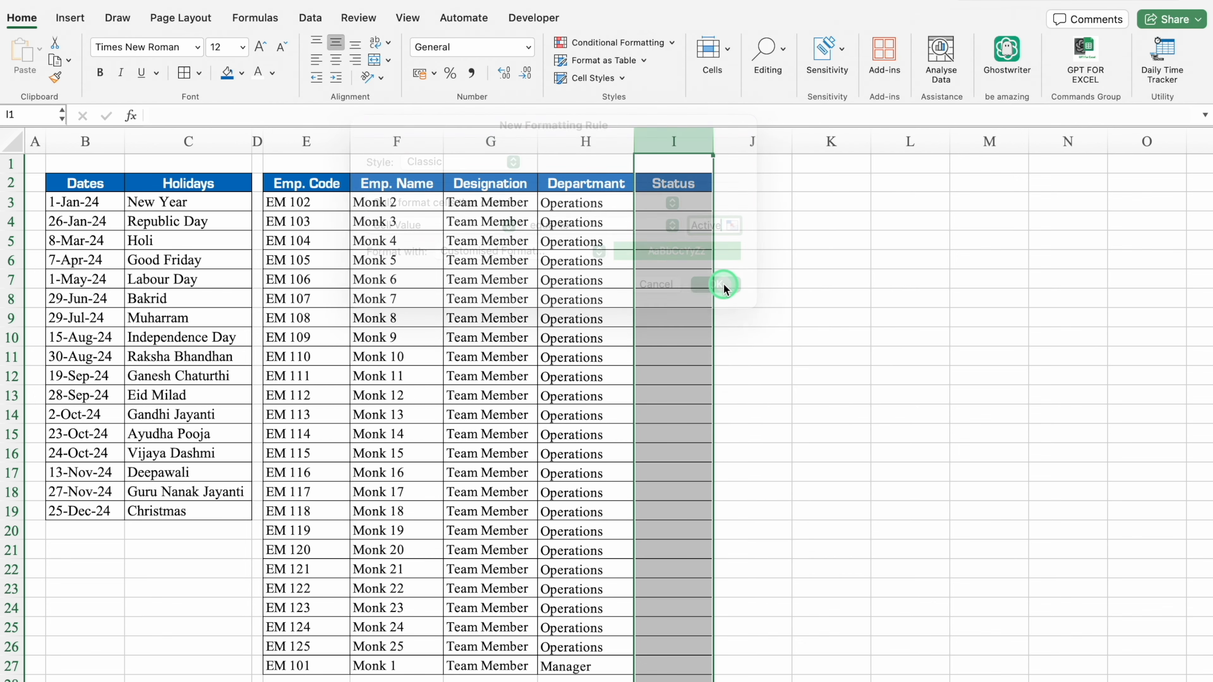
Set up a second conditional formatting rule on column I for cells whose value equals Not Active.
left_click(629, 43)
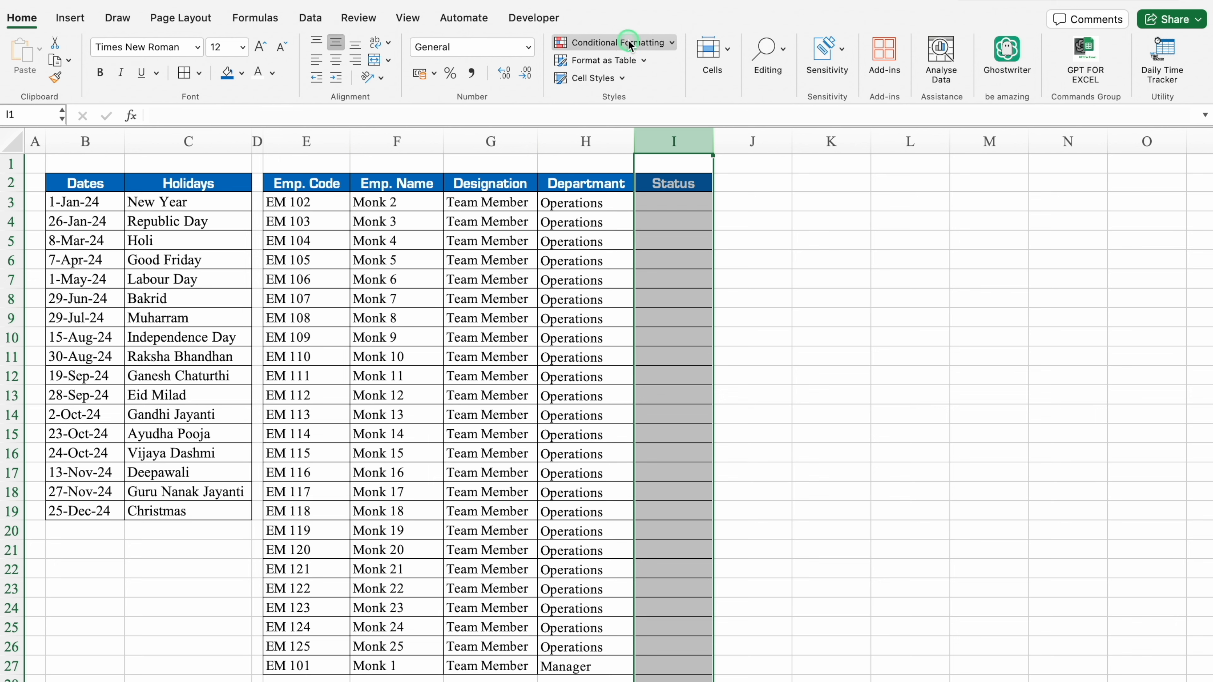
left_click(783, 122)
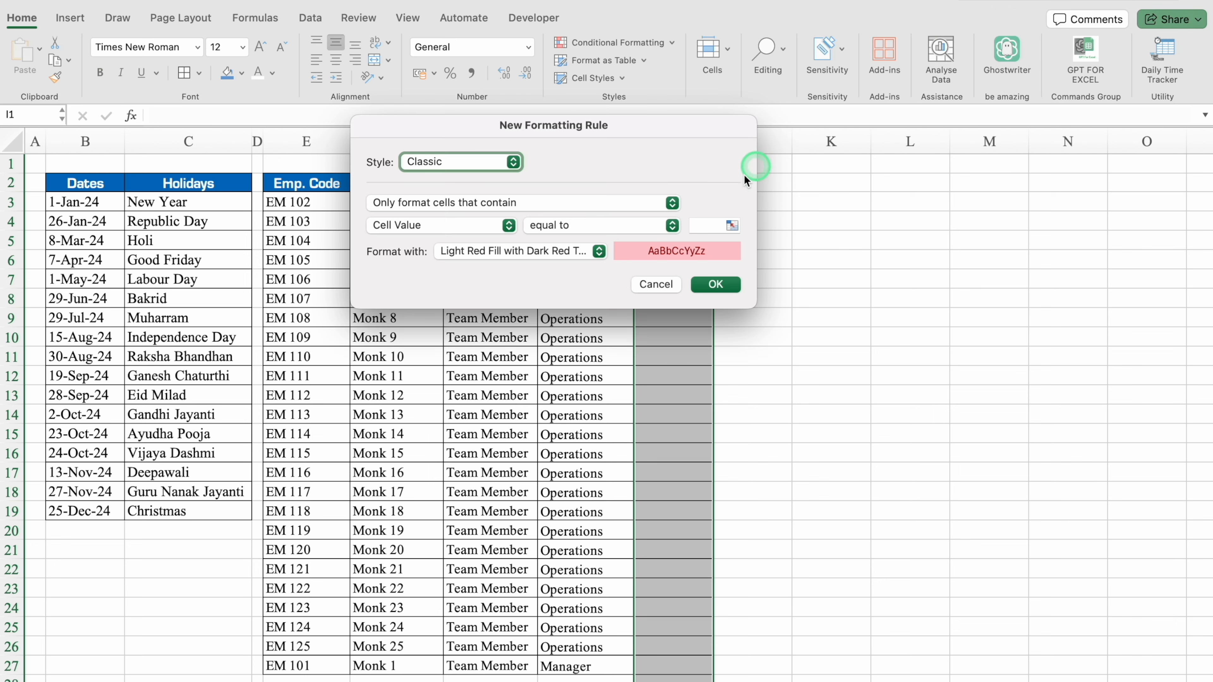
left_click(702, 227)
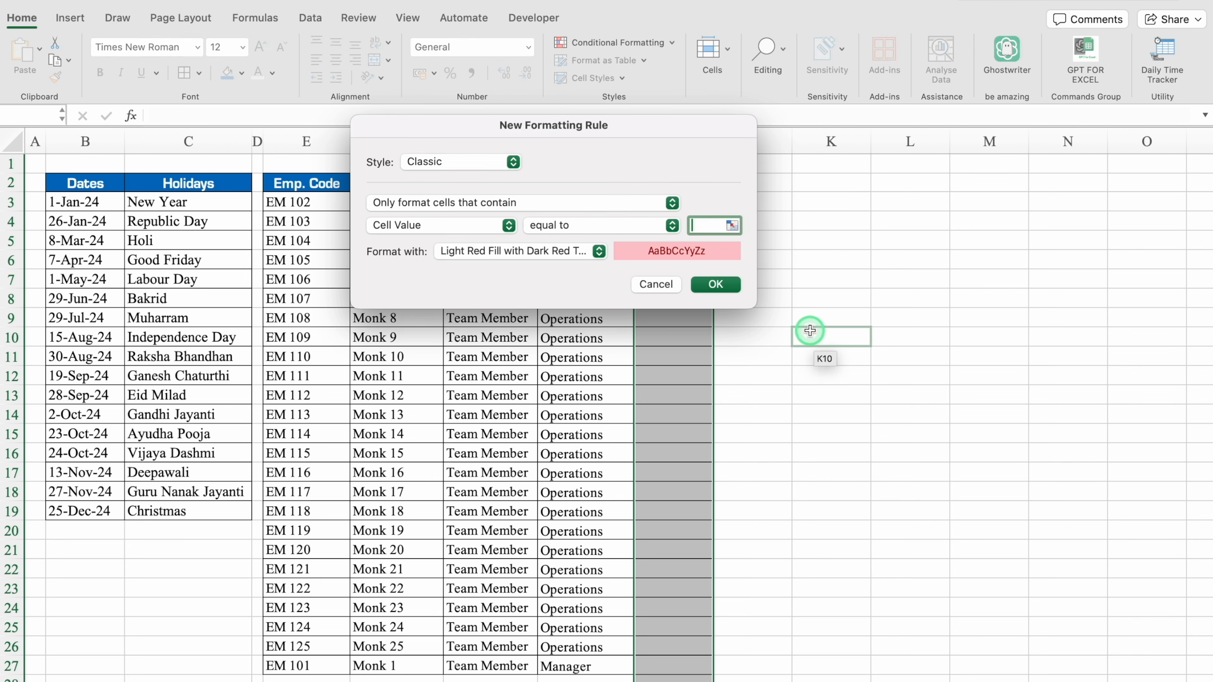
type("Not Active")
Give the Not Active rule a custom format with a red fill and a chosen font colour, and apply it.
left_click(599, 251)
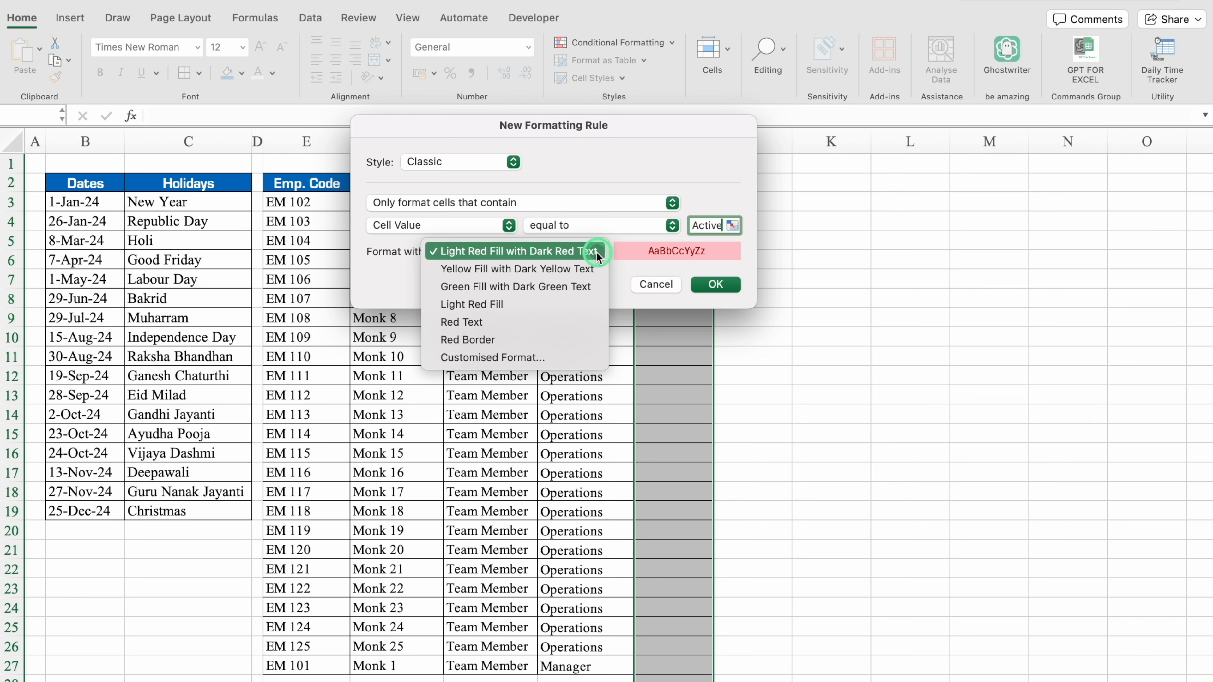
left_click(531, 358)
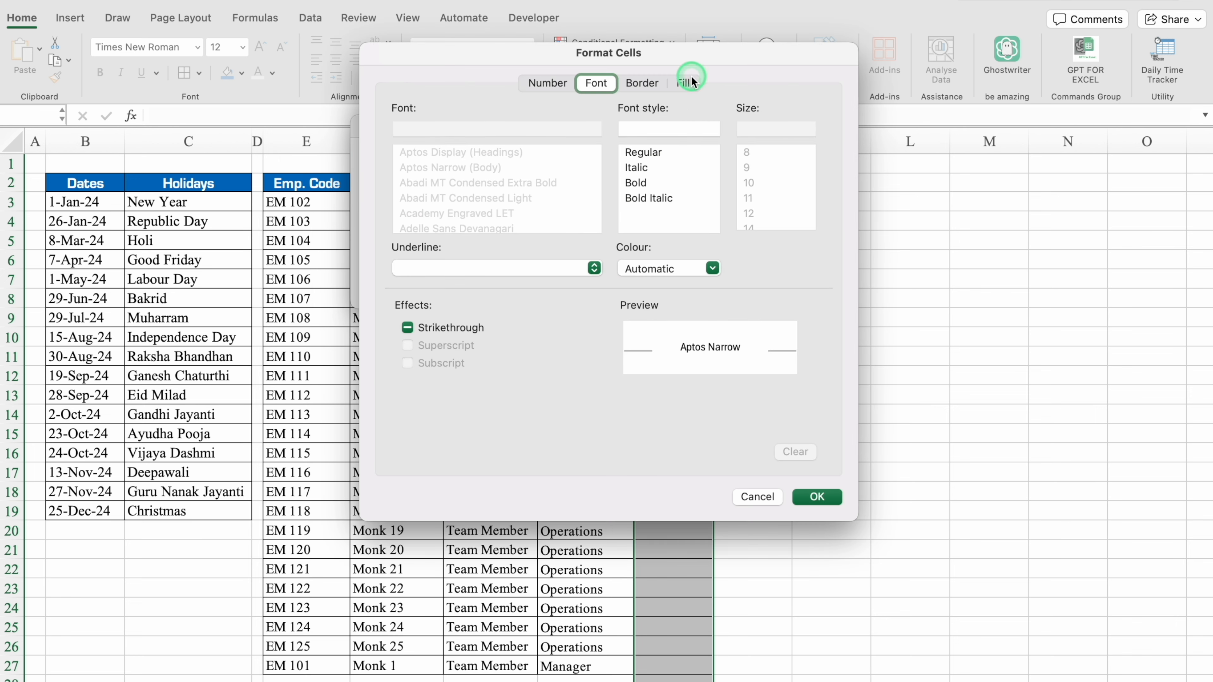
left_click(683, 82)
left_click(559, 144)
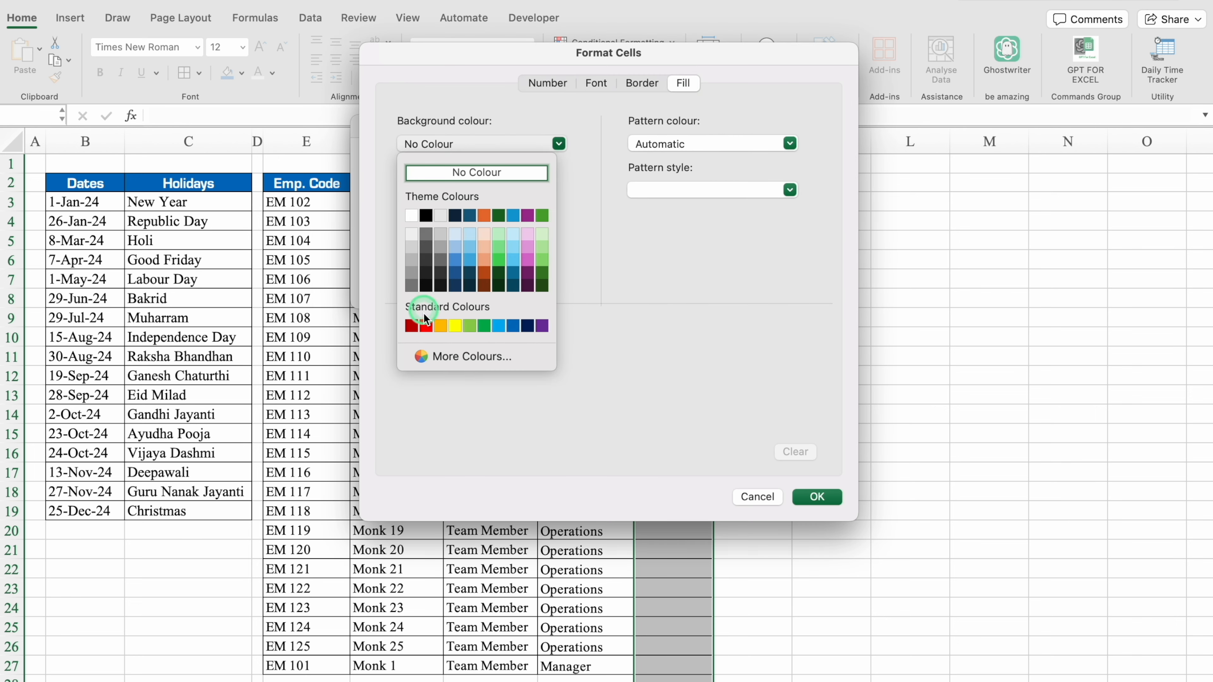
left_click(420, 322)
left_click(597, 83)
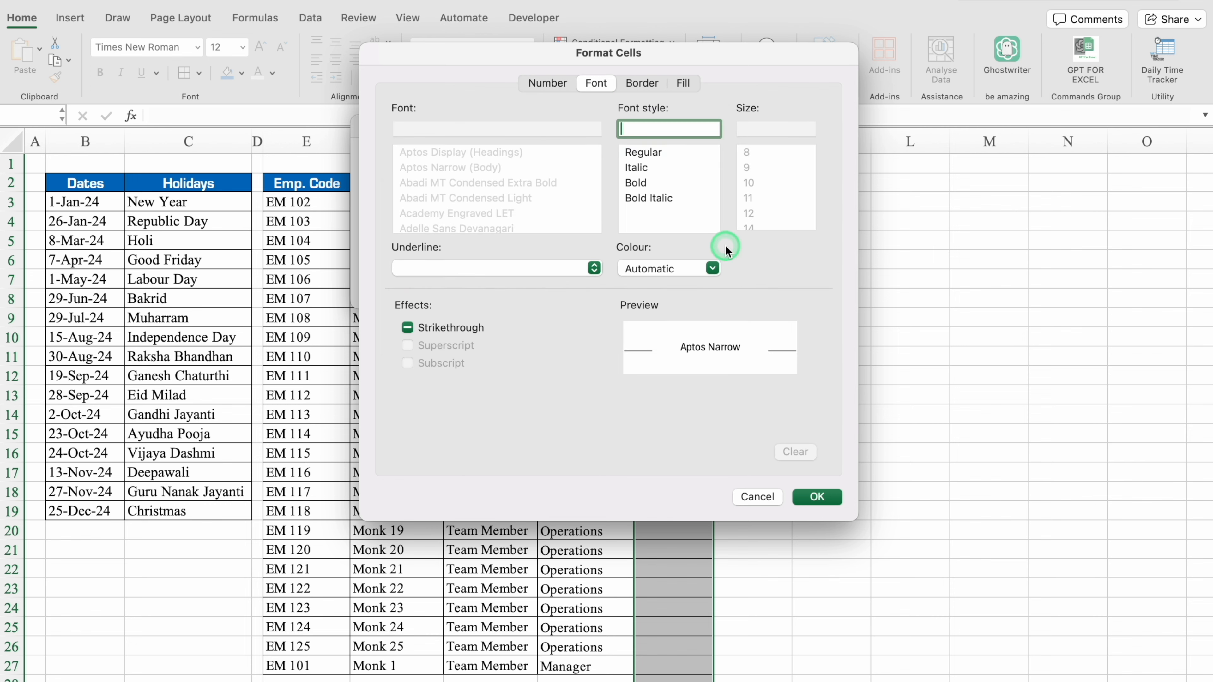
left_click(715, 268)
left_click(650, 333)
left_click(814, 496)
left_click(715, 284)
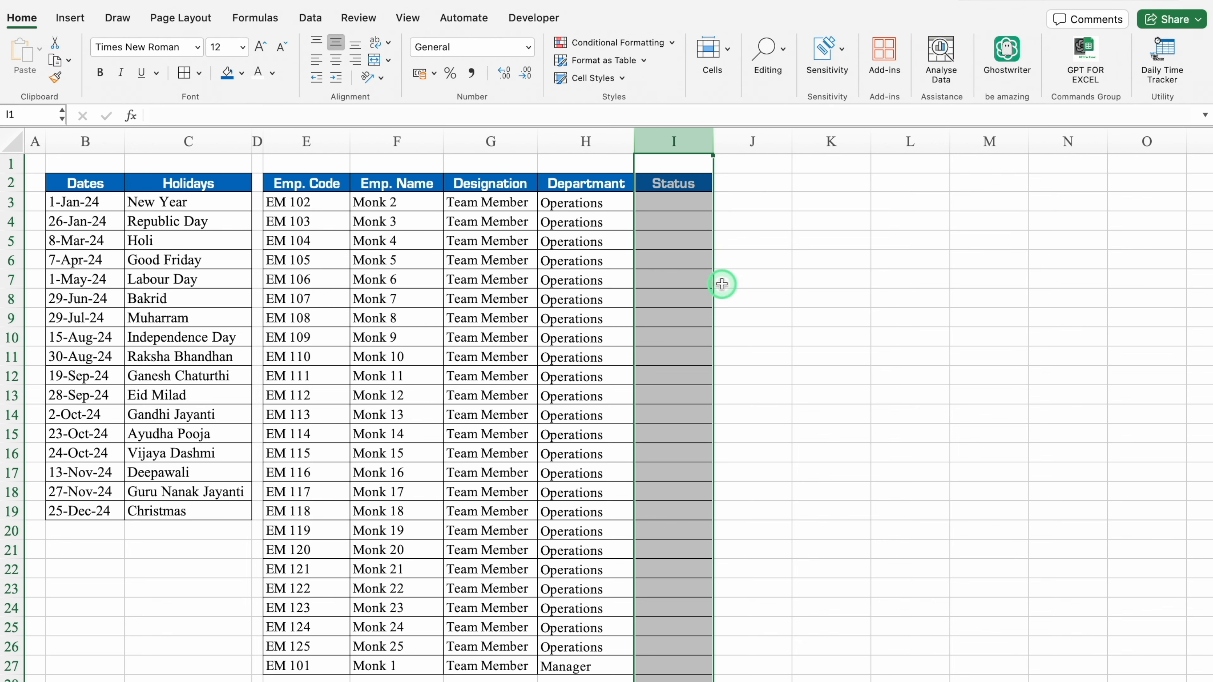
Choose Active as the status in I3 and fill it down to I27.
left_click(802, 184)
left_click(691, 203)
left_click(720, 204)
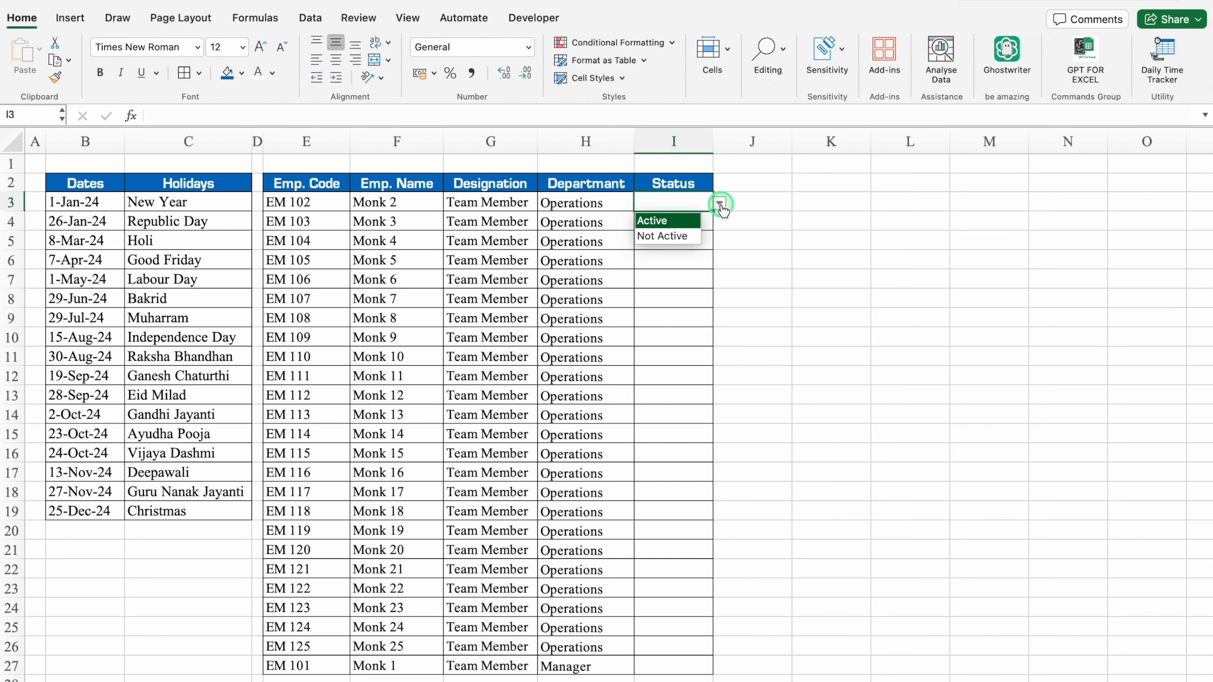
left_click(674, 237)
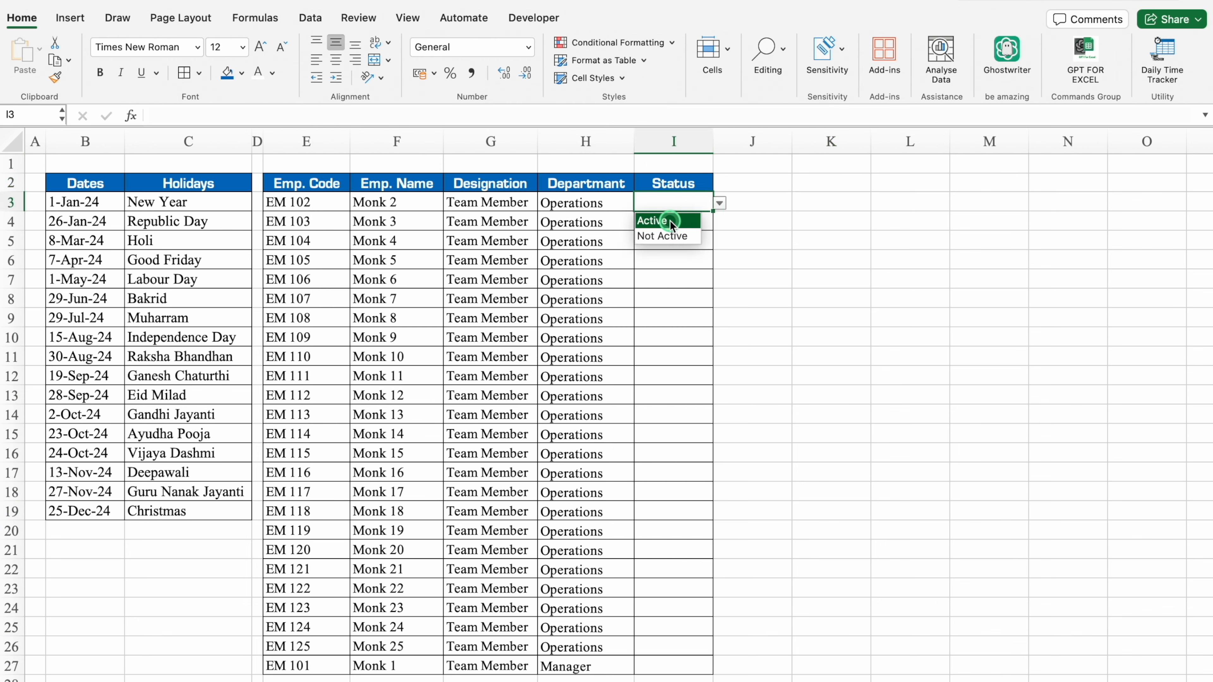
left_click(669, 221)
left_click_drag(712, 211, 715, 669)
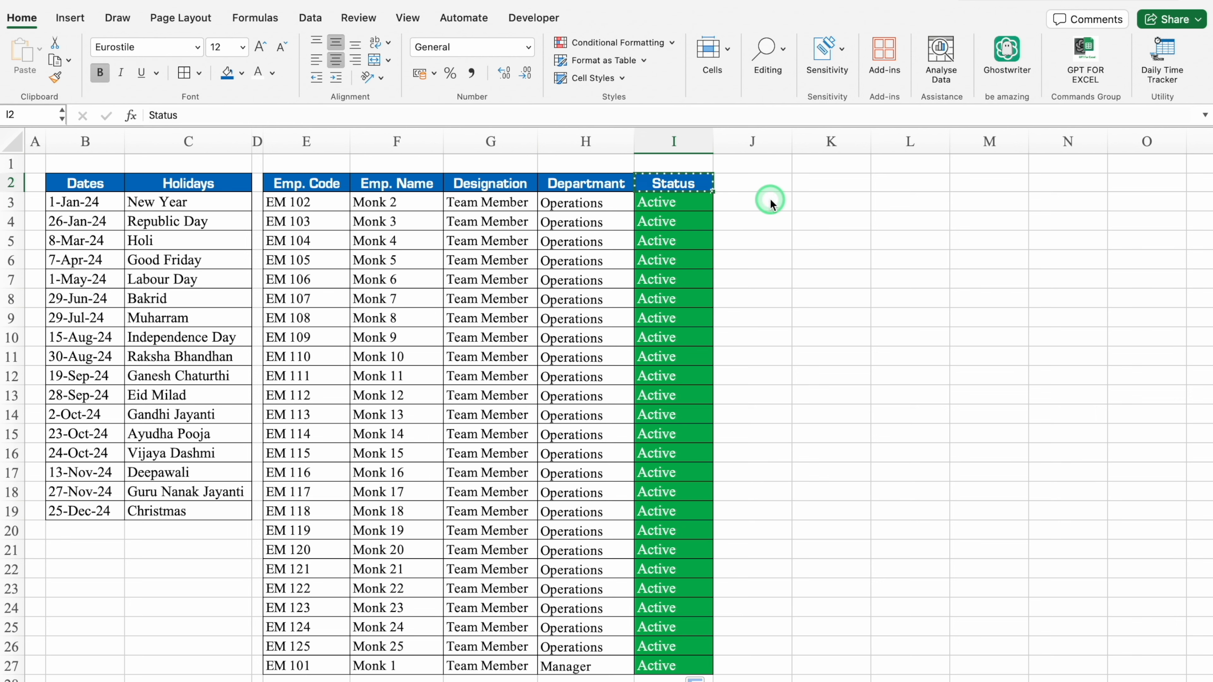
Create Months and Year headings in K2:L2 from the copied Status heading, widen column K and narrow column J to a spacer.
left_click_drag(815, 181, 882, 185)
type("Status\tStatus")
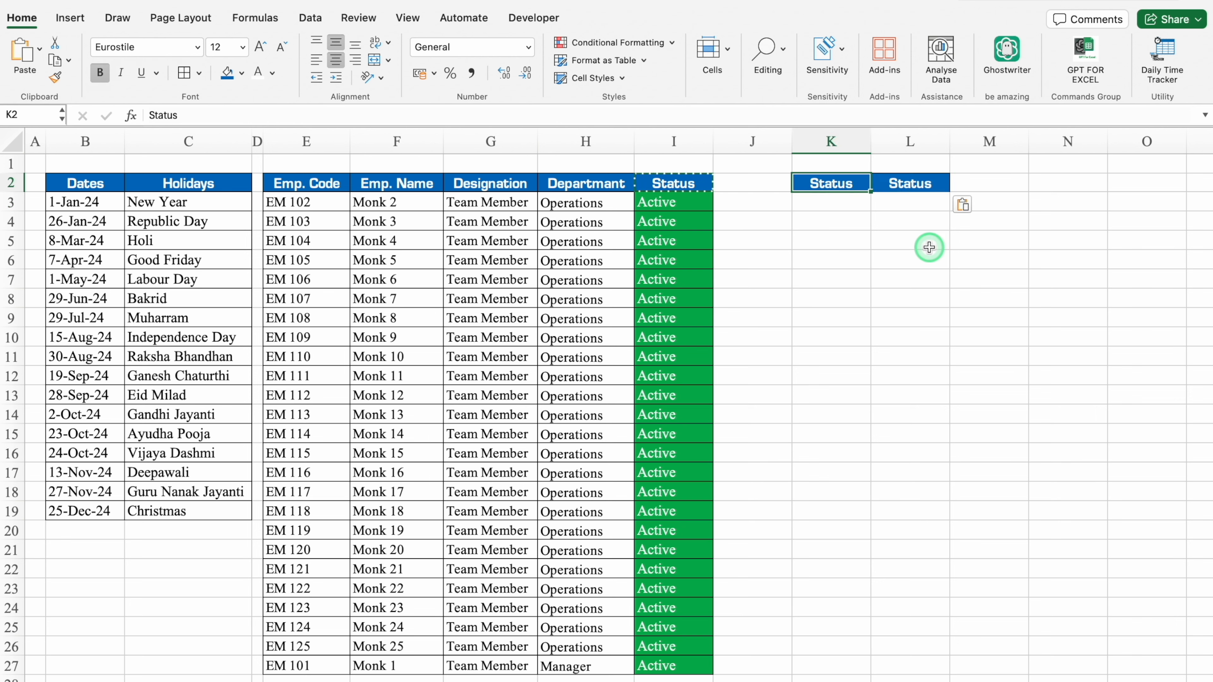
type("Months")
left_click(914, 183)
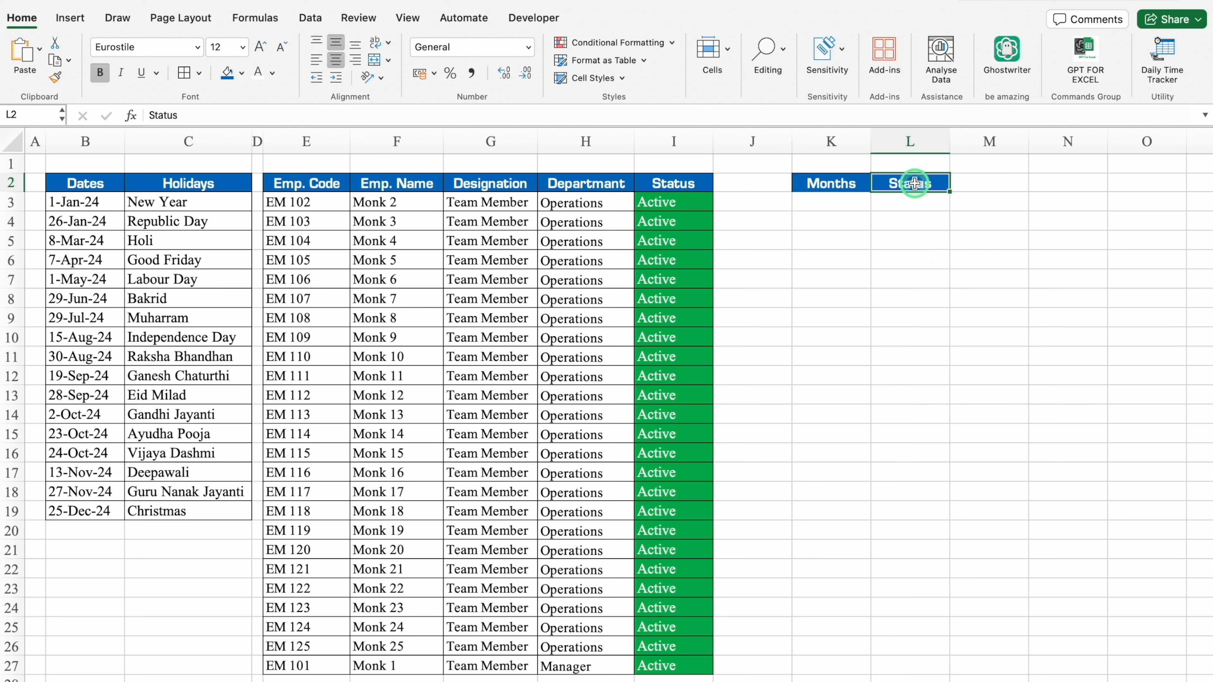
type("Year")
key("Return")
left_click_drag(793, 143, 834, 144)
Fill the month names JANUARY to DECEMBER down K3:K14 and clear the surplus entries in K15:K16.
left_click(795, 201)
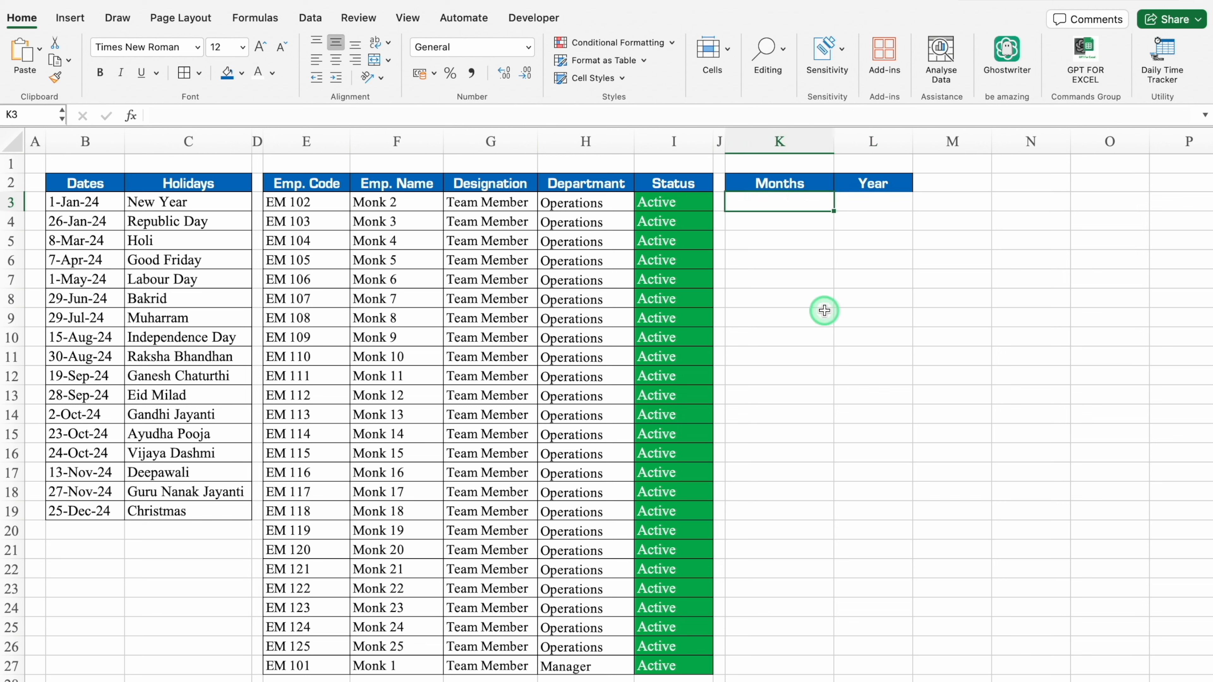
type("JANUARY")
left_click_drag(834, 211, 808, 457)
key("Delete")
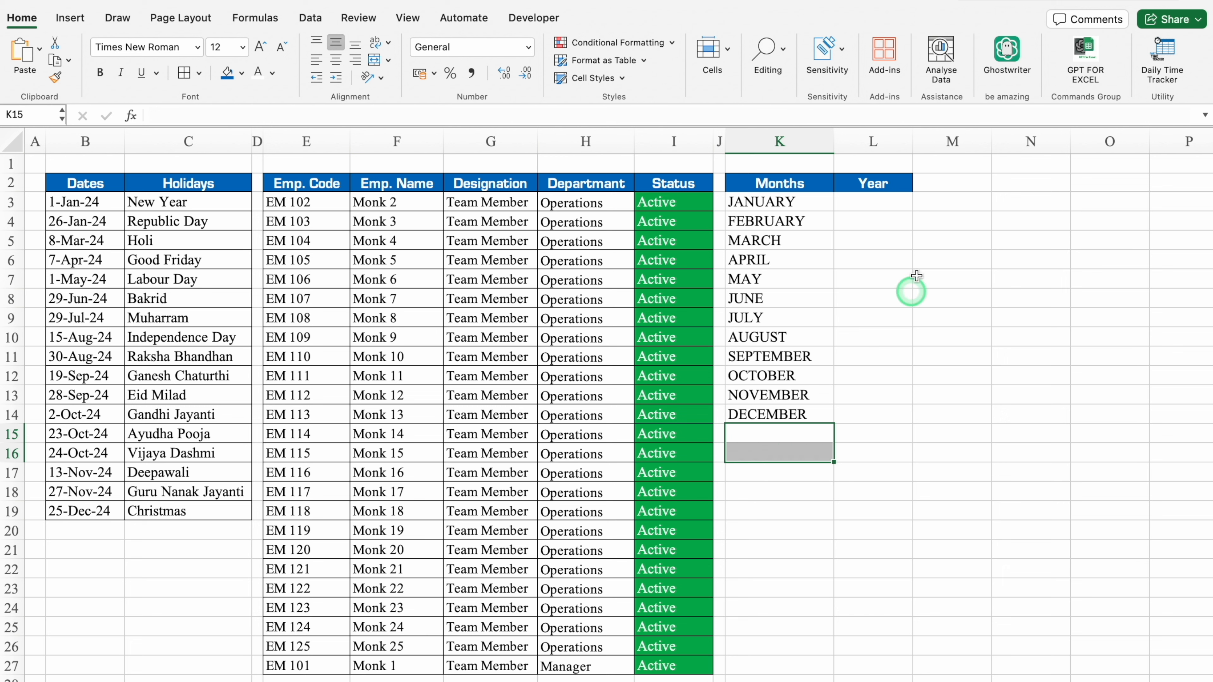
Enter 2024 in L3, centre it and fill the years down to 2035 in L14.
left_click(864, 199)
type("2024")
key("Return")
left_click(891, 205)
left_click(334, 60)
left_click_drag(914, 220, 915, 427)
left_click(927, 434)
left_click(965, 479)
Apply all borders to the Months and Year table in K2:L14.
left_click_drag(783, 183, 852, 416)
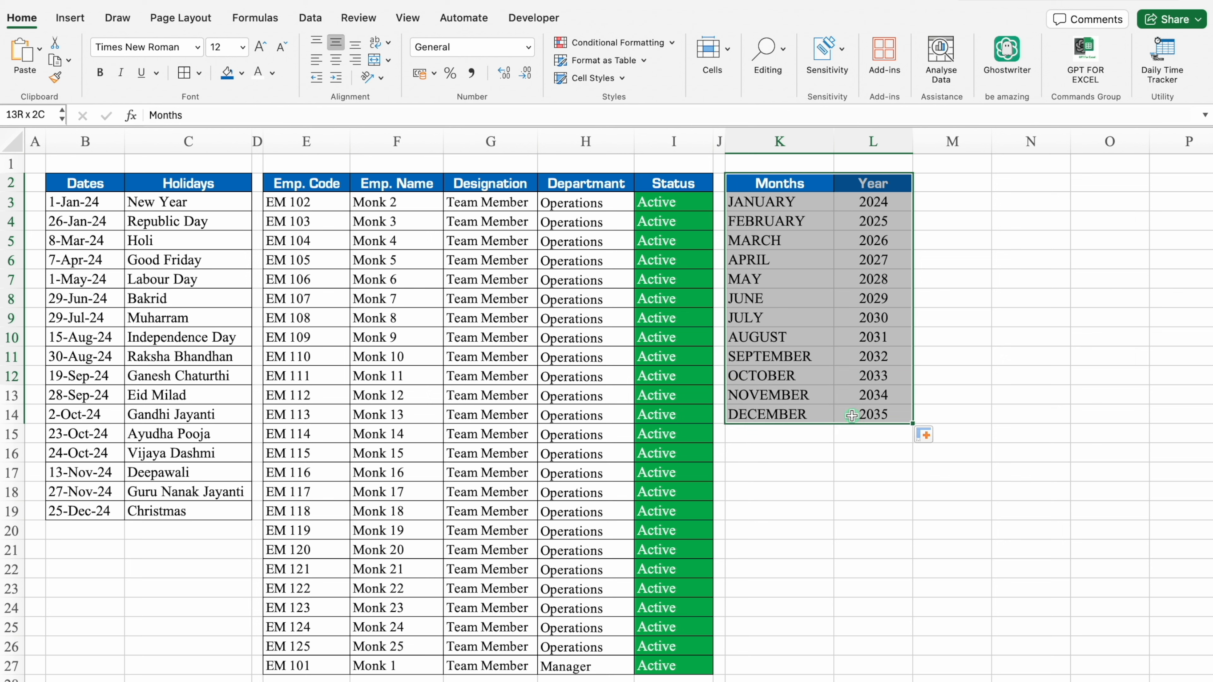
left_click(188, 75)
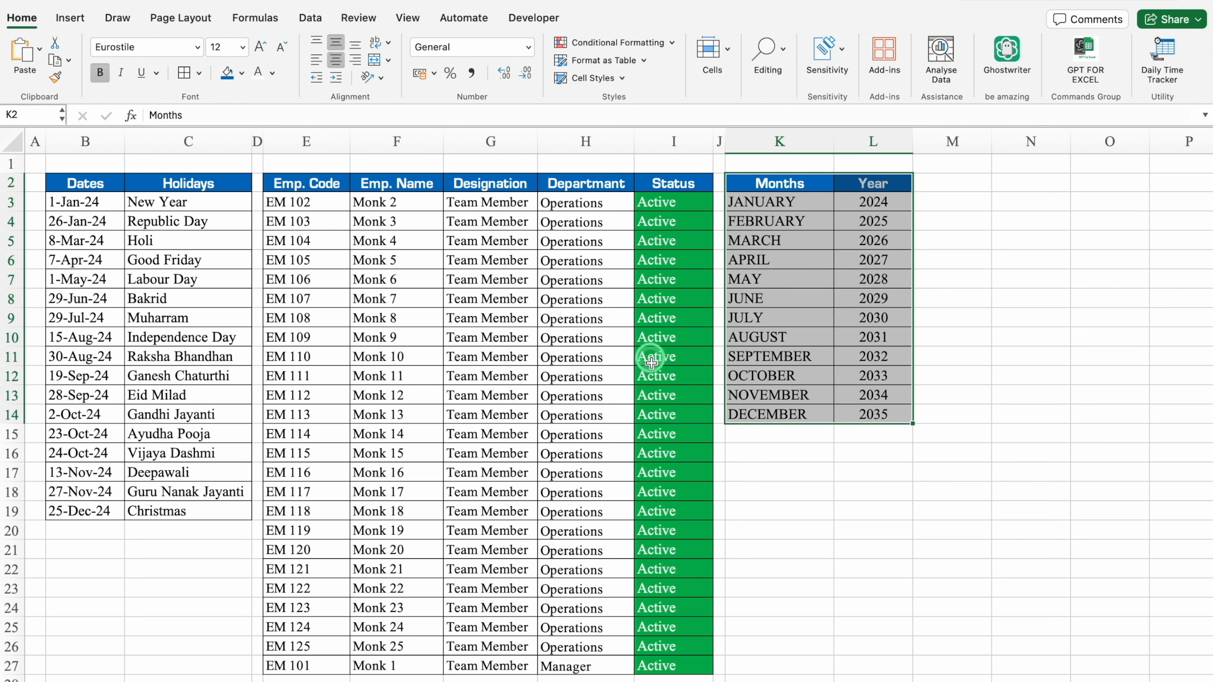
left_click(873, 492)
Hide the gridlines on the sheet holding the holiday, employee and month tables.
left_click(407, 17)
left_click(449, 79)
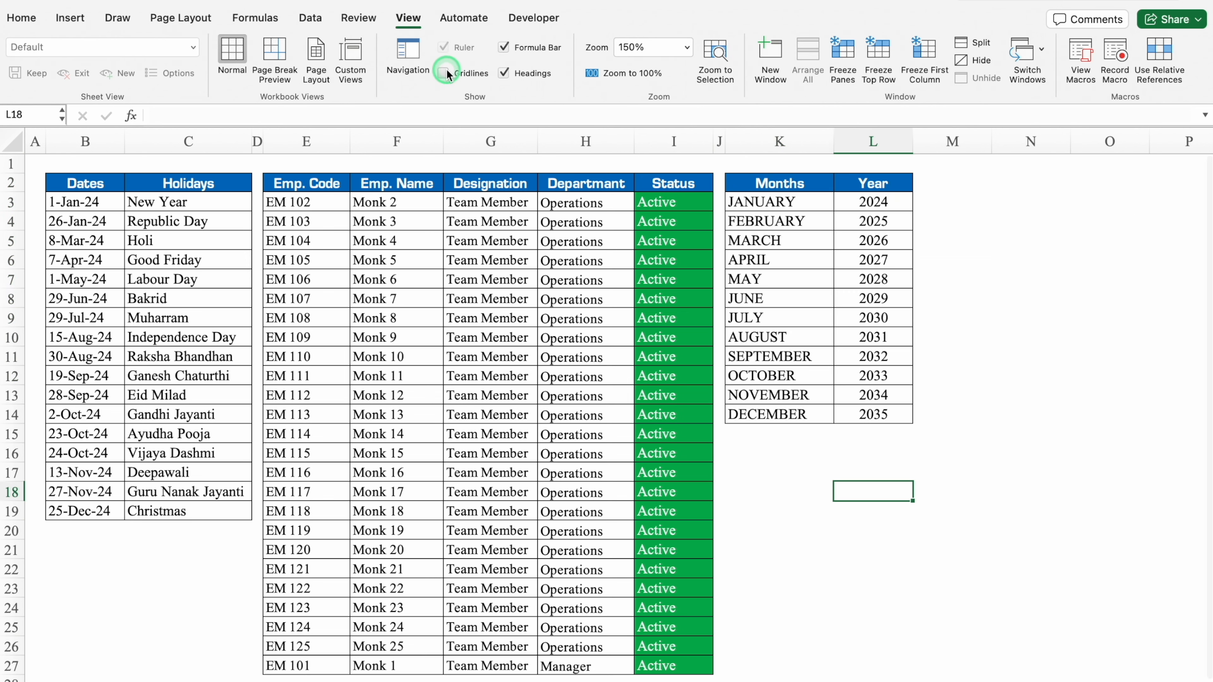
left_click(1030, 239)
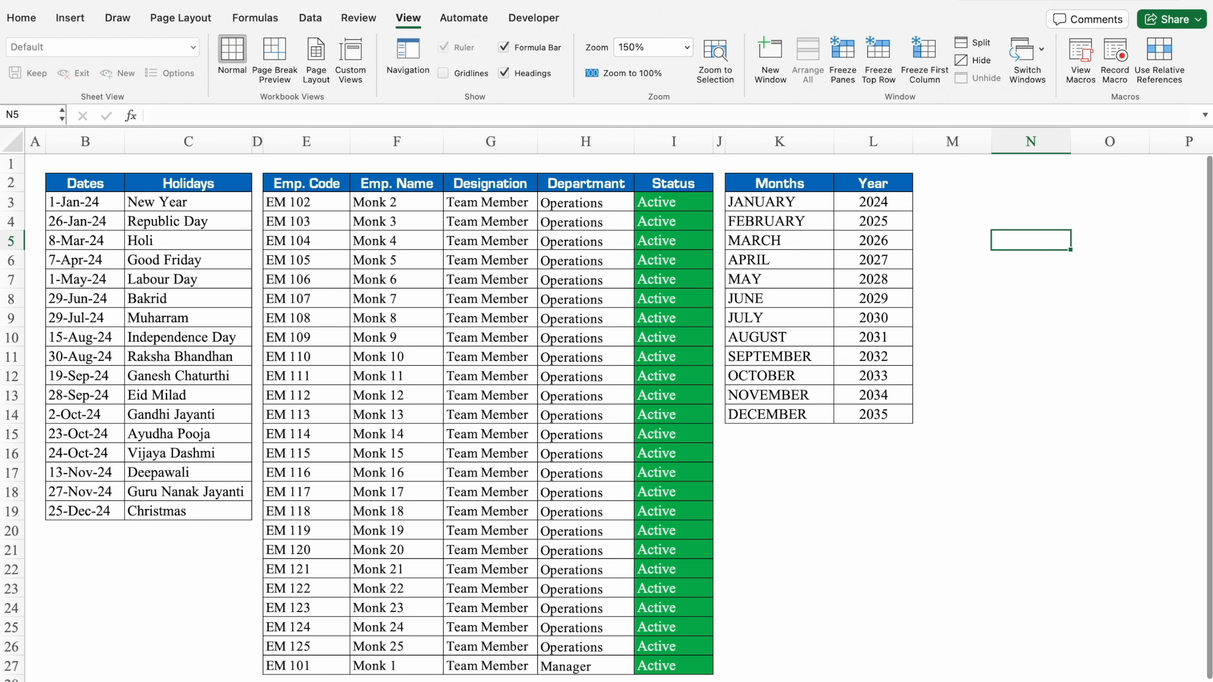
Open a new blank worksheet for the attendance table.
left_click(260, 681)
double_click(260, 681)
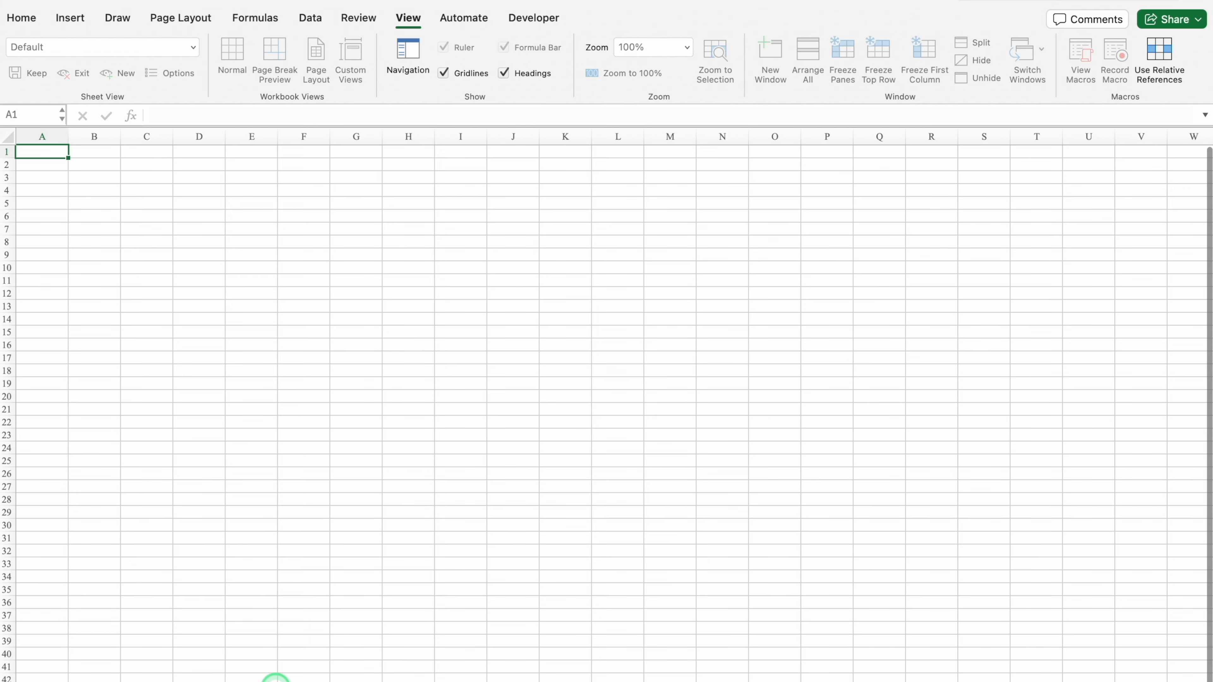
left_click(299, 631)
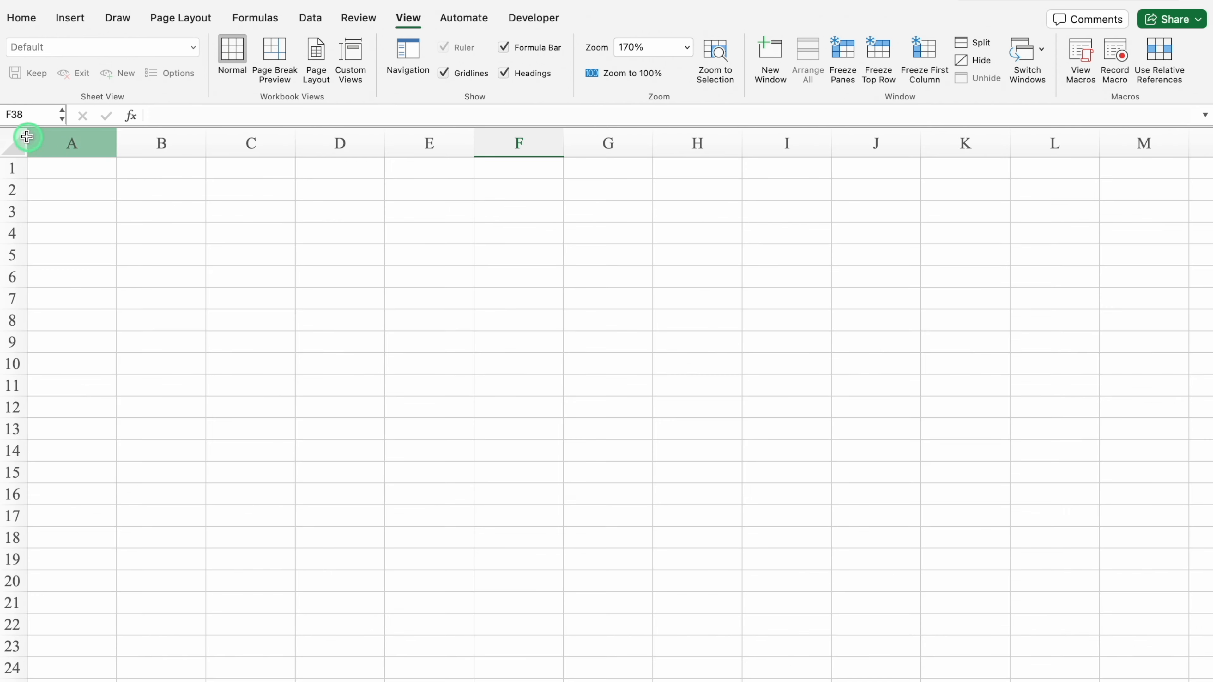
Middle-align all cells of the new sheet vertically and narrow column A to a thin margin.
left_click(19, 138)
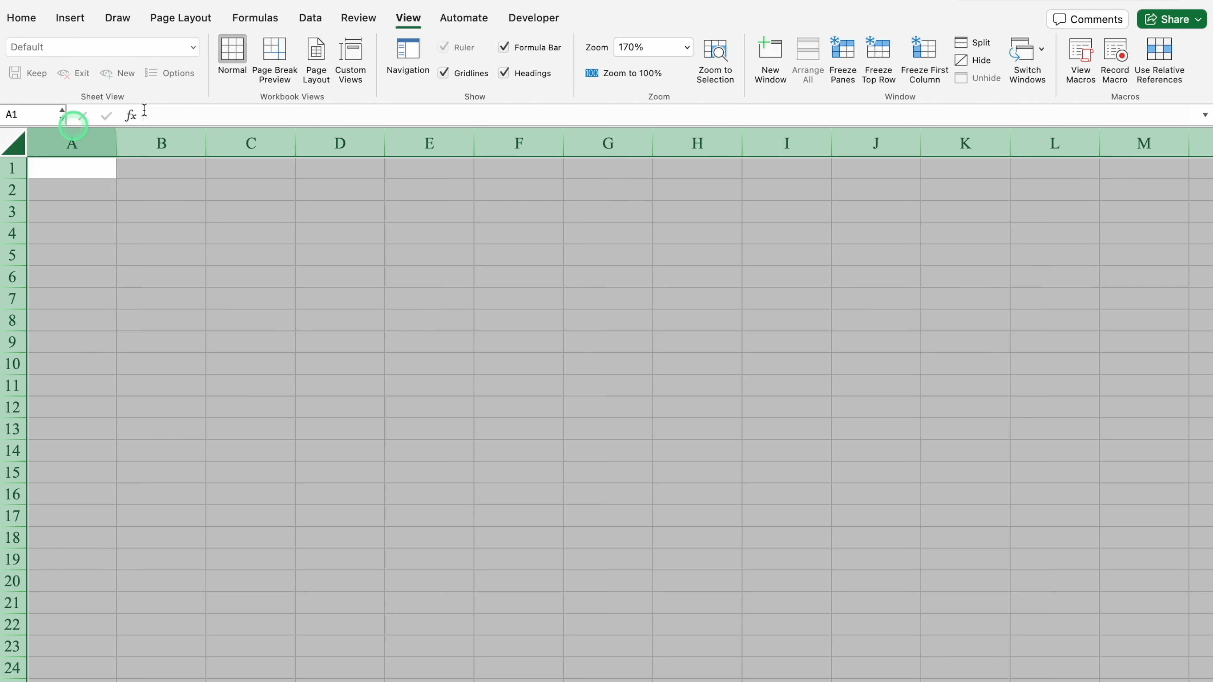
left_click(22, 20)
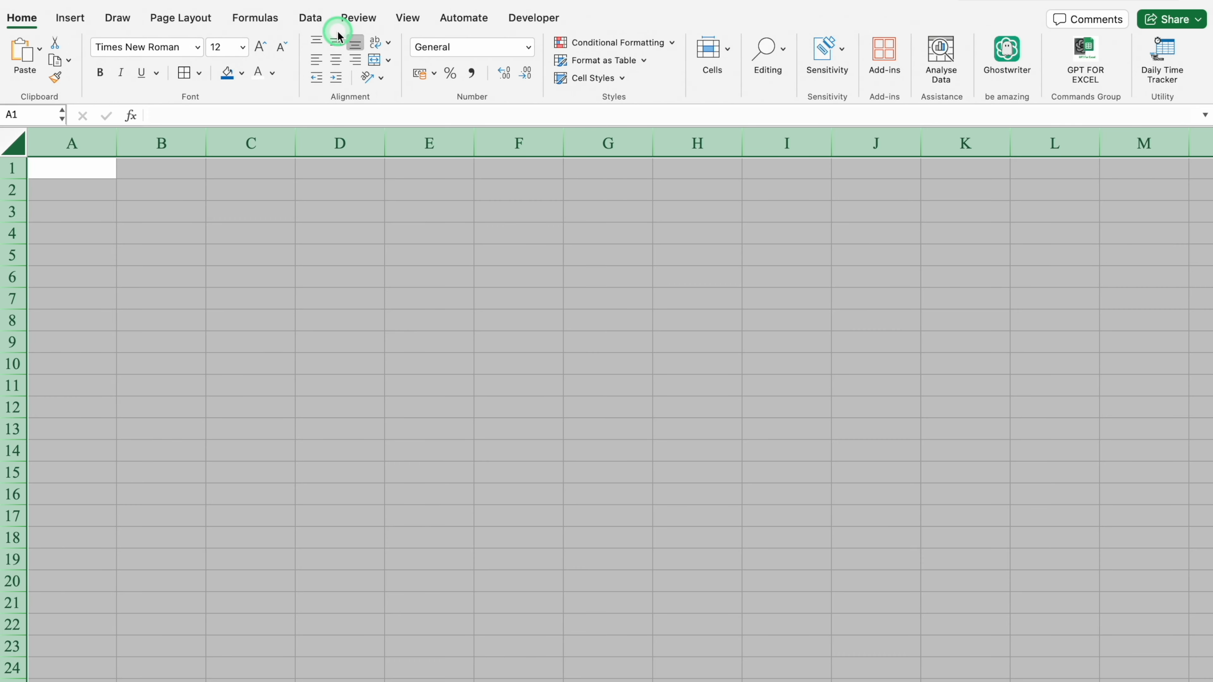
left_click(222, 234)
left_click_drag(117, 144, 50, 145)
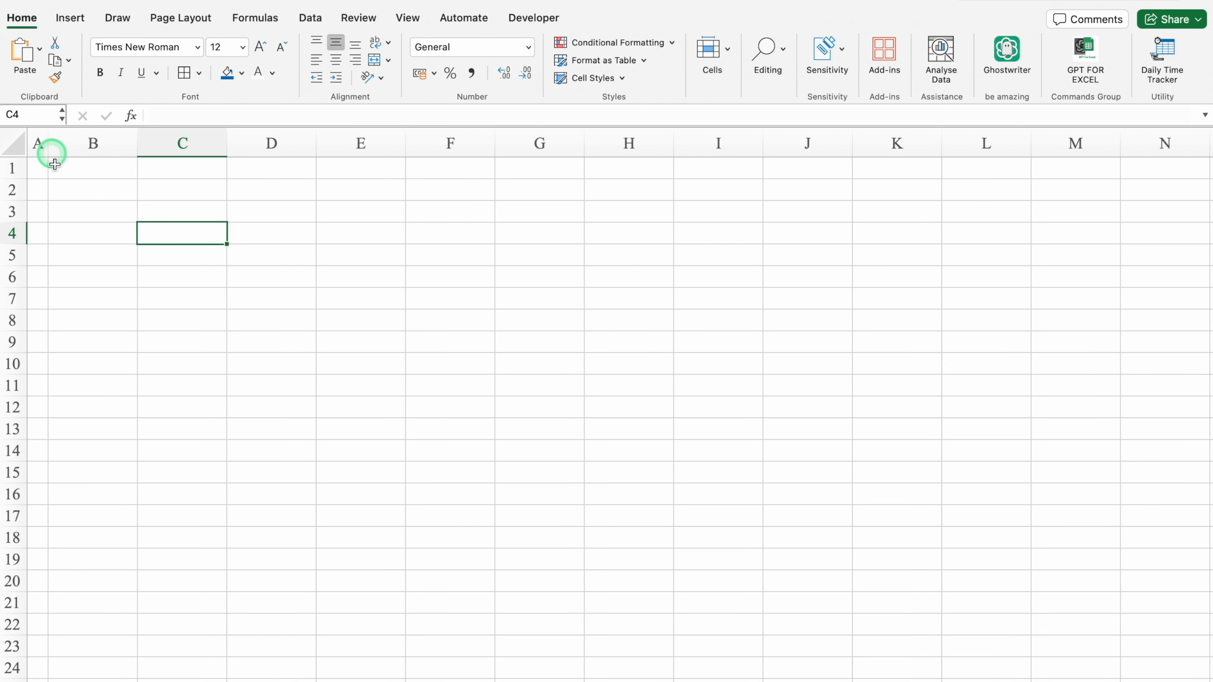
Enter the headings Sl. No., Emp. Code and Employee Name in B6:D6 and fit column D to its text.
left_click(104, 271)
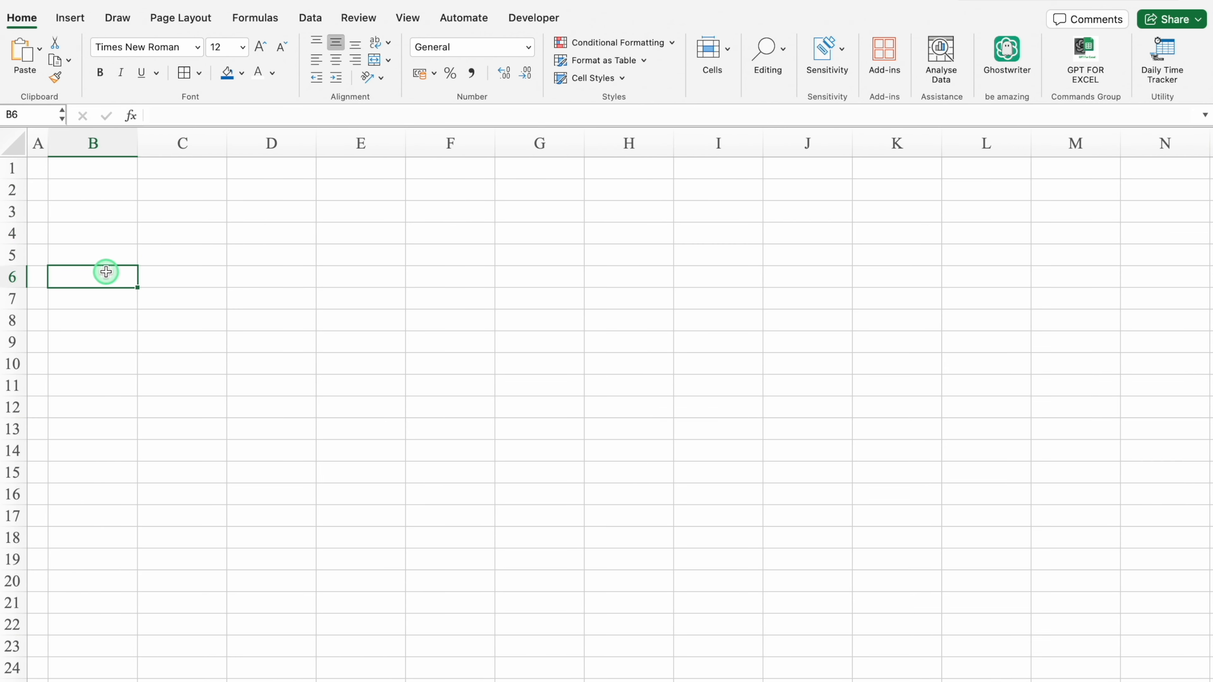
type("Sl. No.")
left_click(217, 276)
type("Emp. Code")
key("Tab")
type("Employee Name")
key("Tab")
double_click(316, 143)
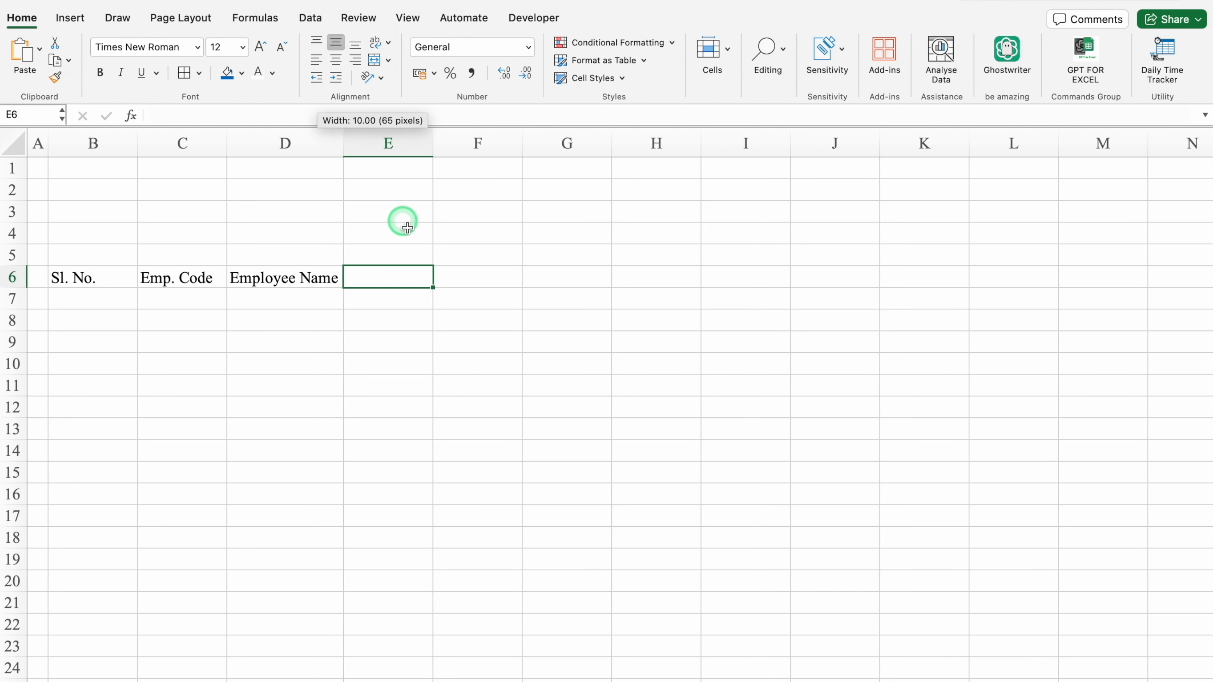
Add the headings Designation in E6 and Department in F6.
type("Designatio")
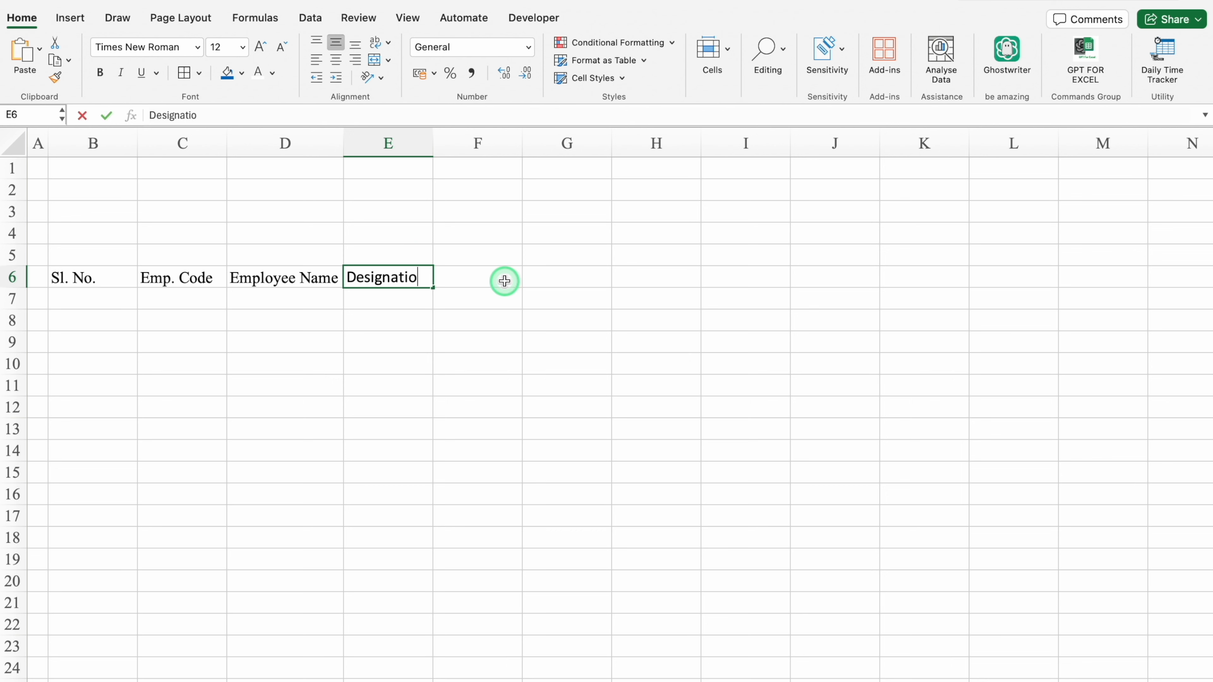
type("n")
left_click(504, 281)
type("Department")
key("Return")
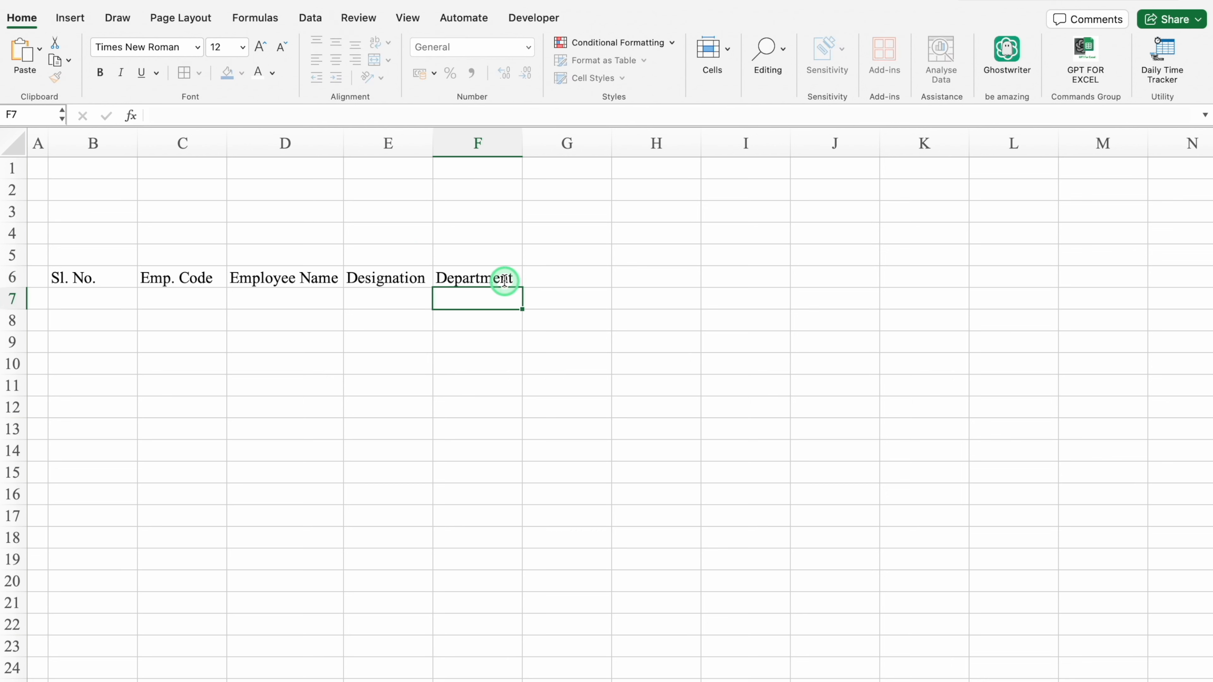
Enter Active in G6 and Not Active in G7.
key("Up")
key("Right")
type("A")
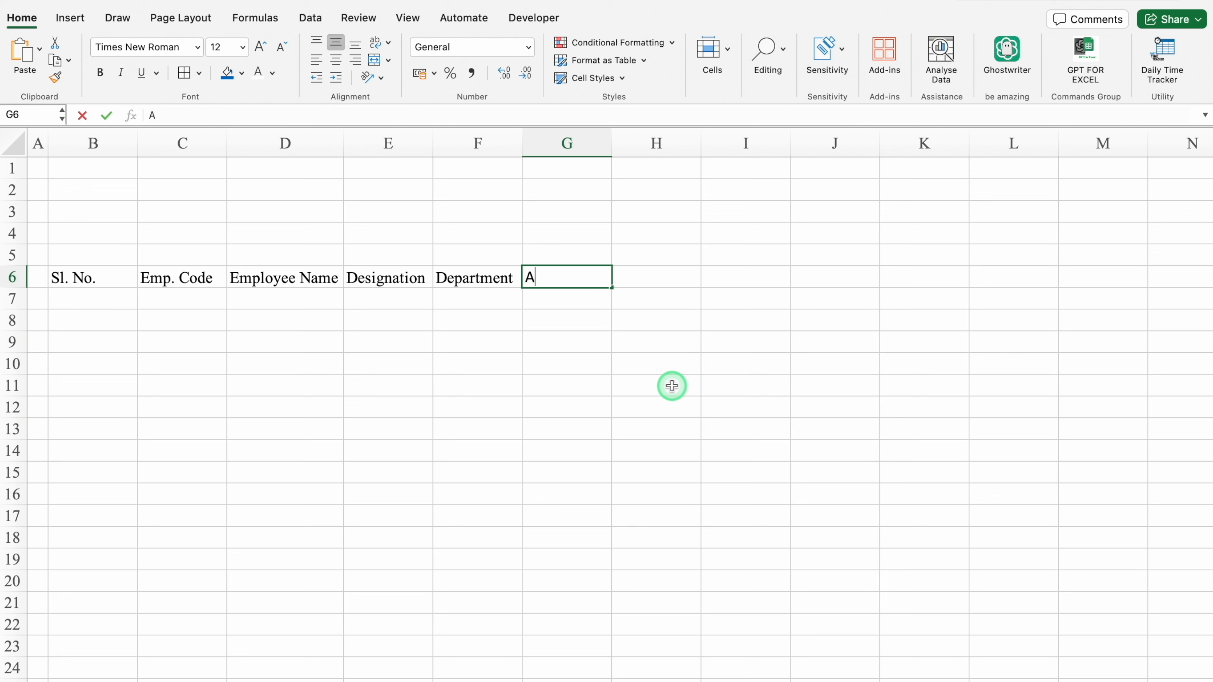
type("ct")
key("Return")
type("Not Active")
key("Return")
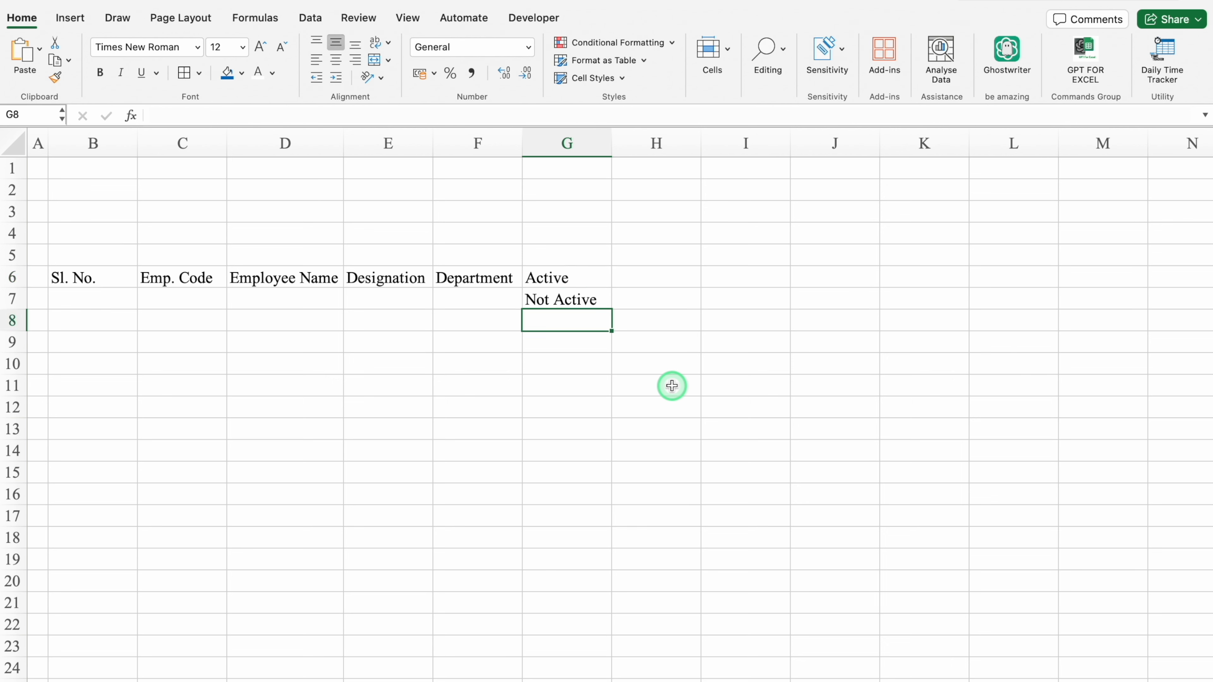
Centre the contents of rows 6 and 7 horizontally and set their font to Eurostile.
left_click(17, 277)
left_click_drag(17, 277, 16, 298)
left_click(317, 62)
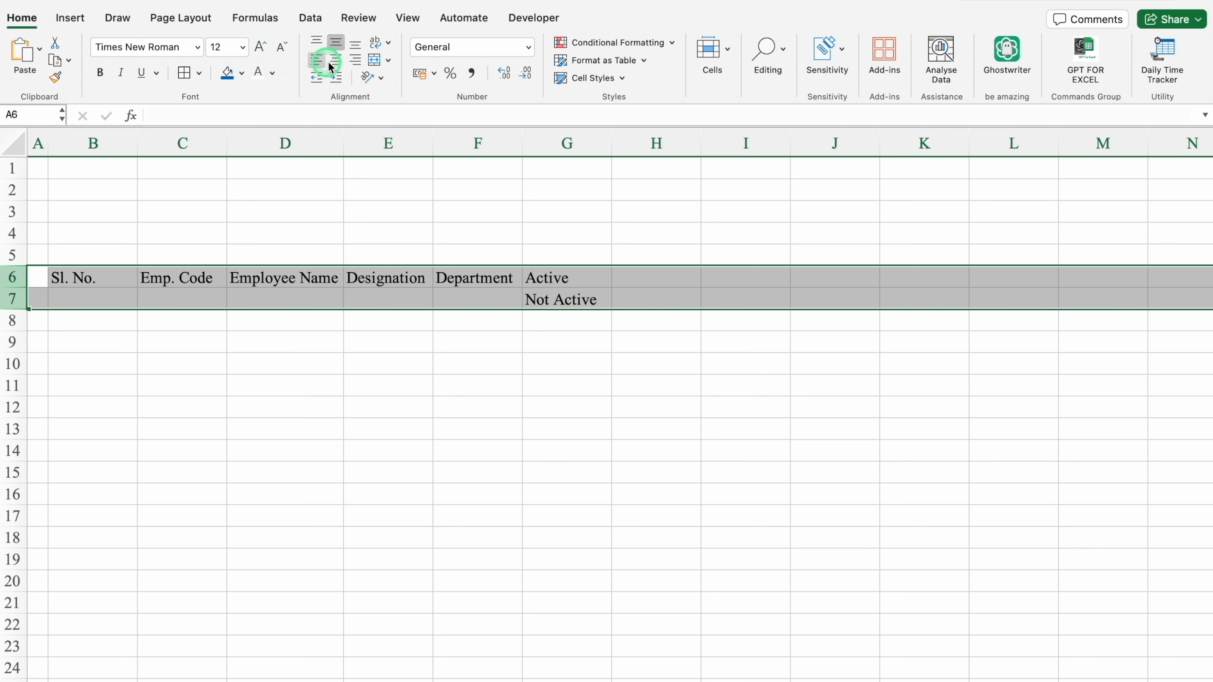
left_click(337, 63)
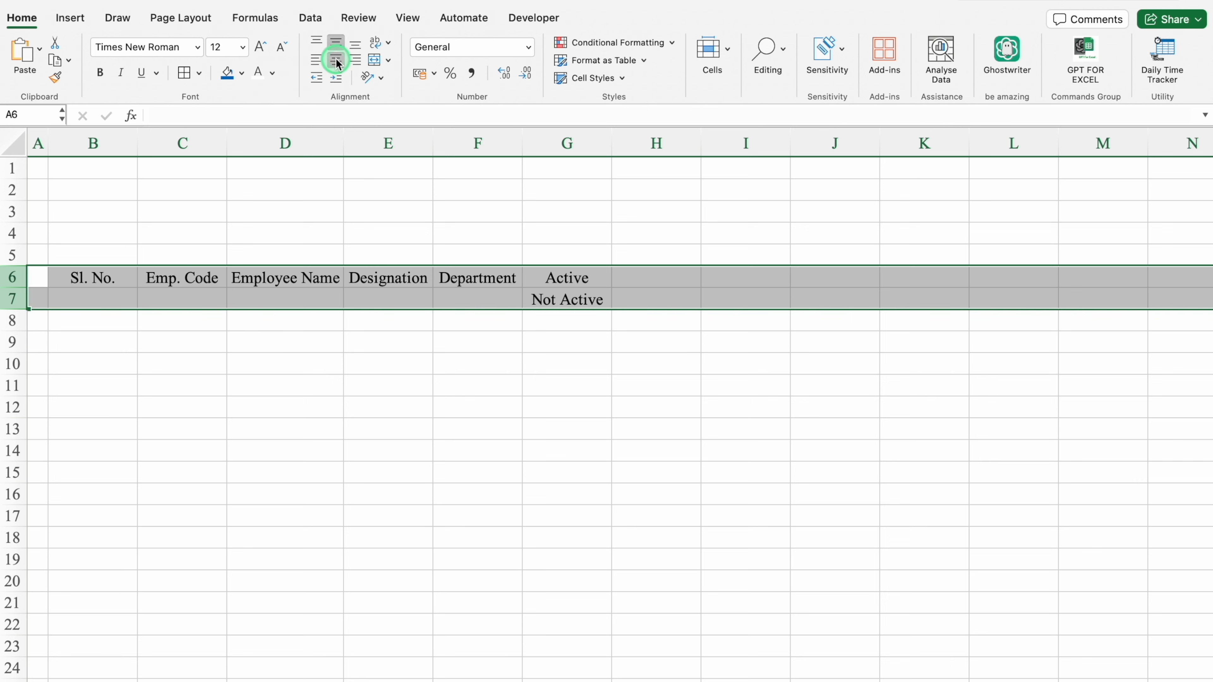
left_click(197, 48)
mouse_move(344, 189)
left_click(495, 239)
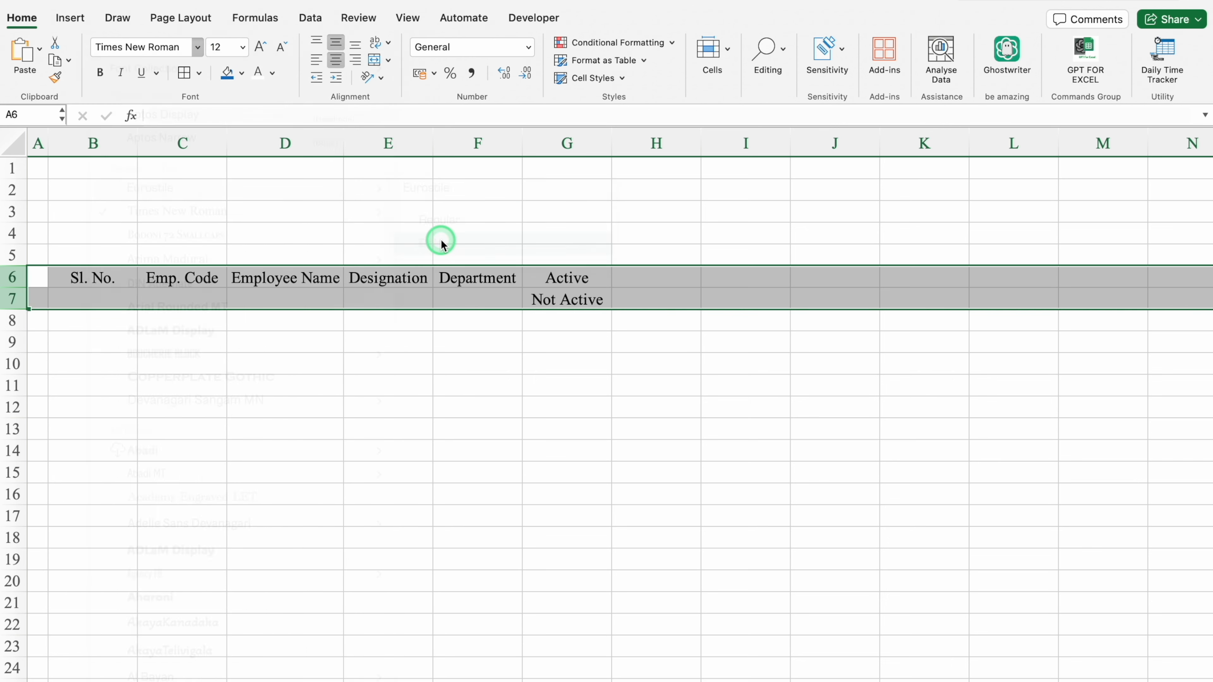
left_click(477, 406)
Merge rows 6 and 7 separately in each of columns B to F so every heading spans both rows.
left_click(125, 279)
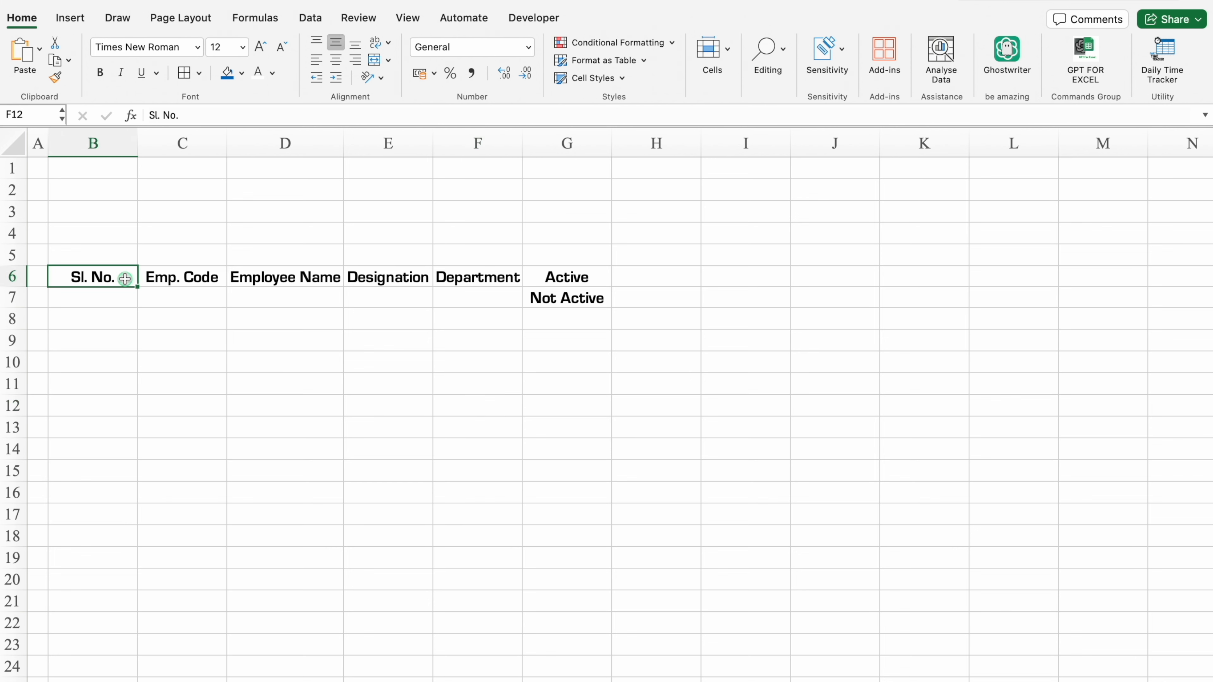
left_click_drag(125, 279, 126, 295)
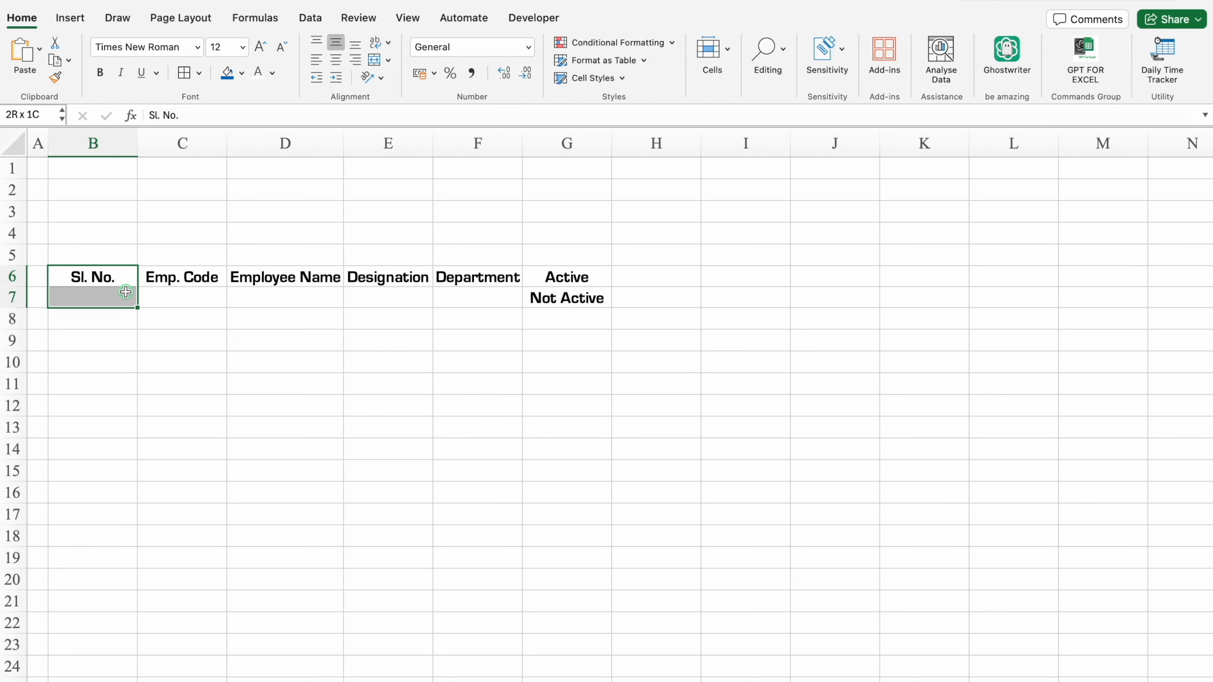
left_click(374, 60)
left_click_drag(205, 280, 206, 296)
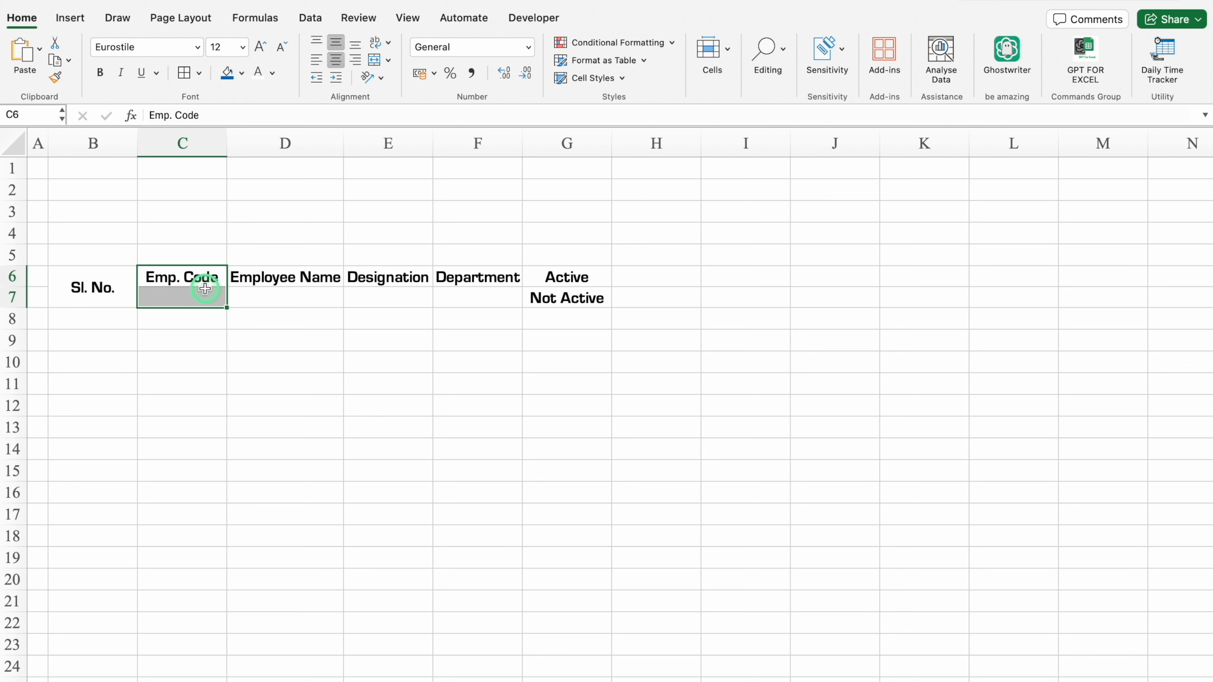
left_click(374, 60)
left_click(303, 276)
left_click(394, 277)
left_click(480, 277)
Fill the Active cell G6 green and the Not Active cell G7 red, both with white text.
left_click(573, 278)
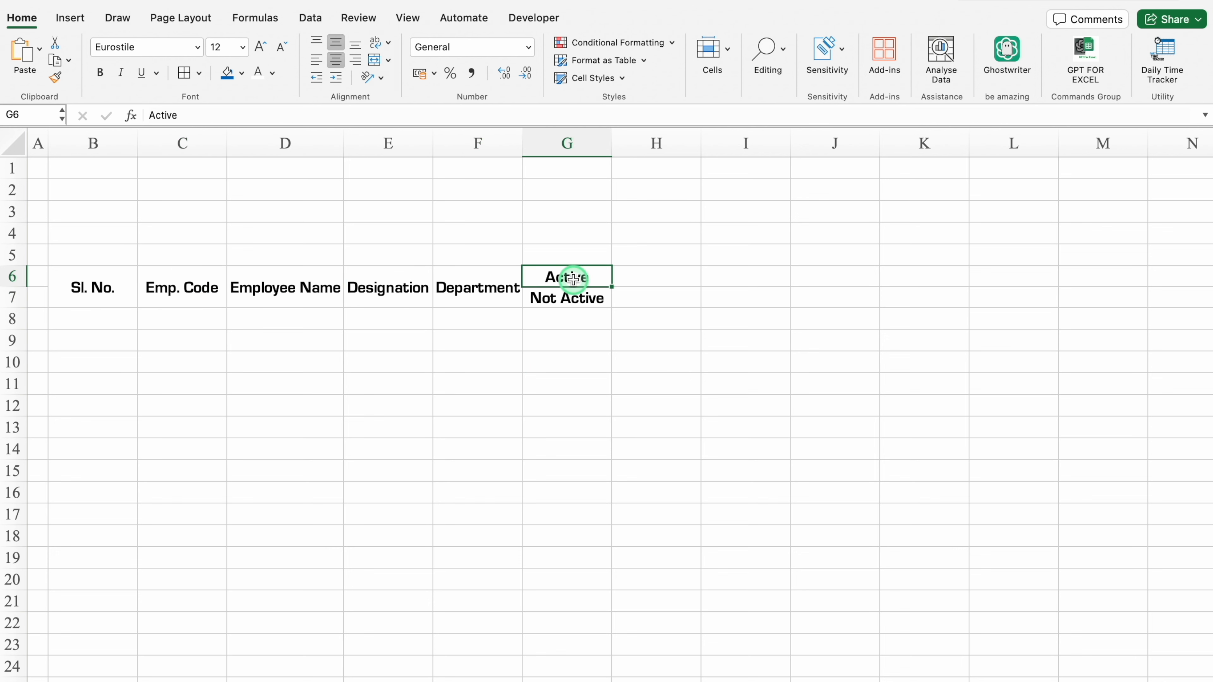
left_click(242, 72)
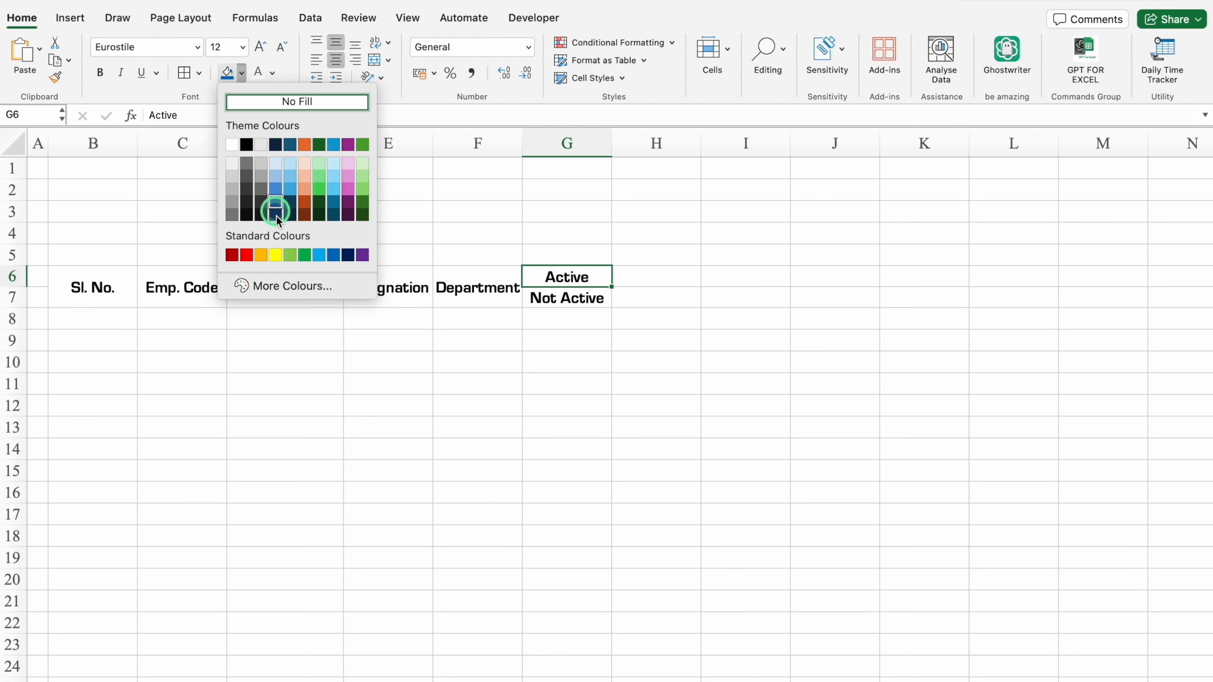
left_click(306, 254)
left_click(258, 72)
left_click(582, 296)
left_click(242, 72)
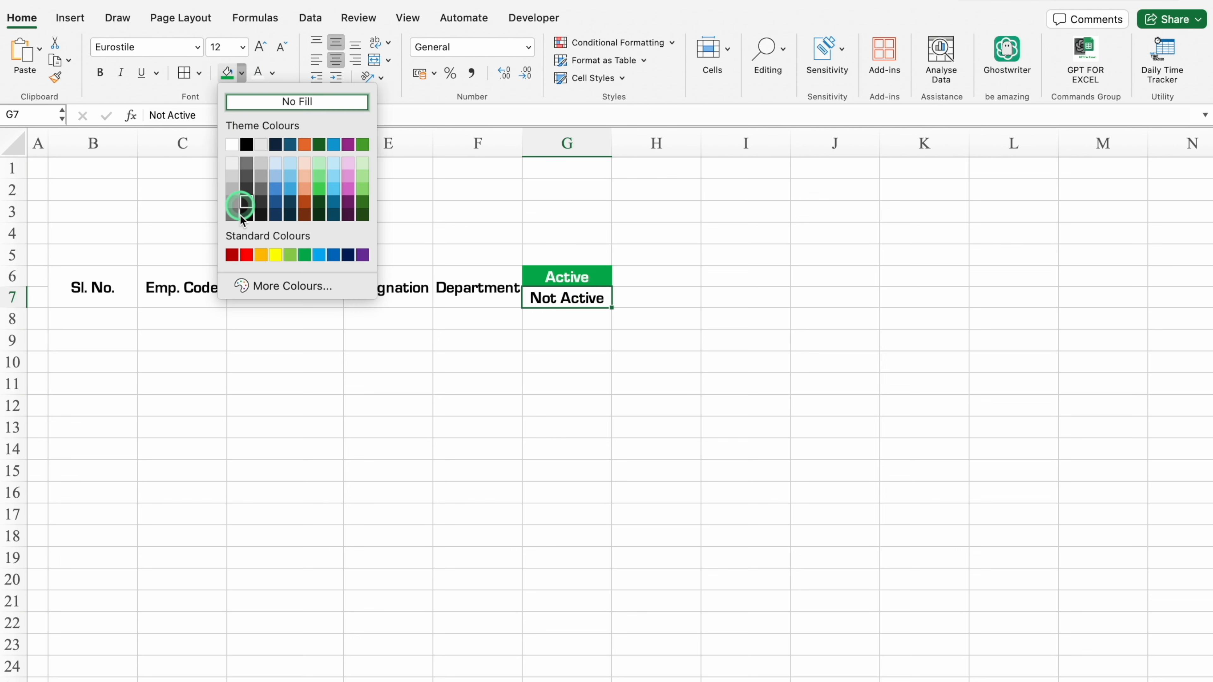
left_click(246, 254)
left_click(258, 73)
left_click(327, 341)
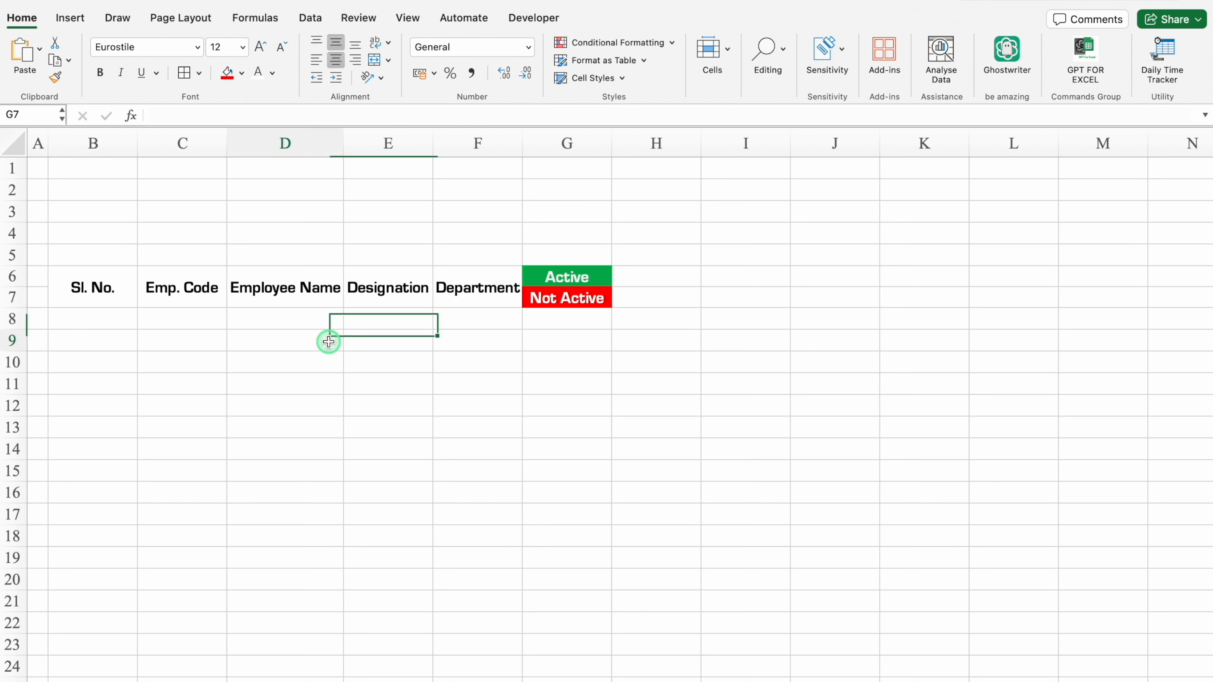
Apply all borders to the header block B6:G7 and fill the headings in B6:F7 with Teal and white text.
left_click(91, 287)
left_click_drag(96, 288, 541, 298)
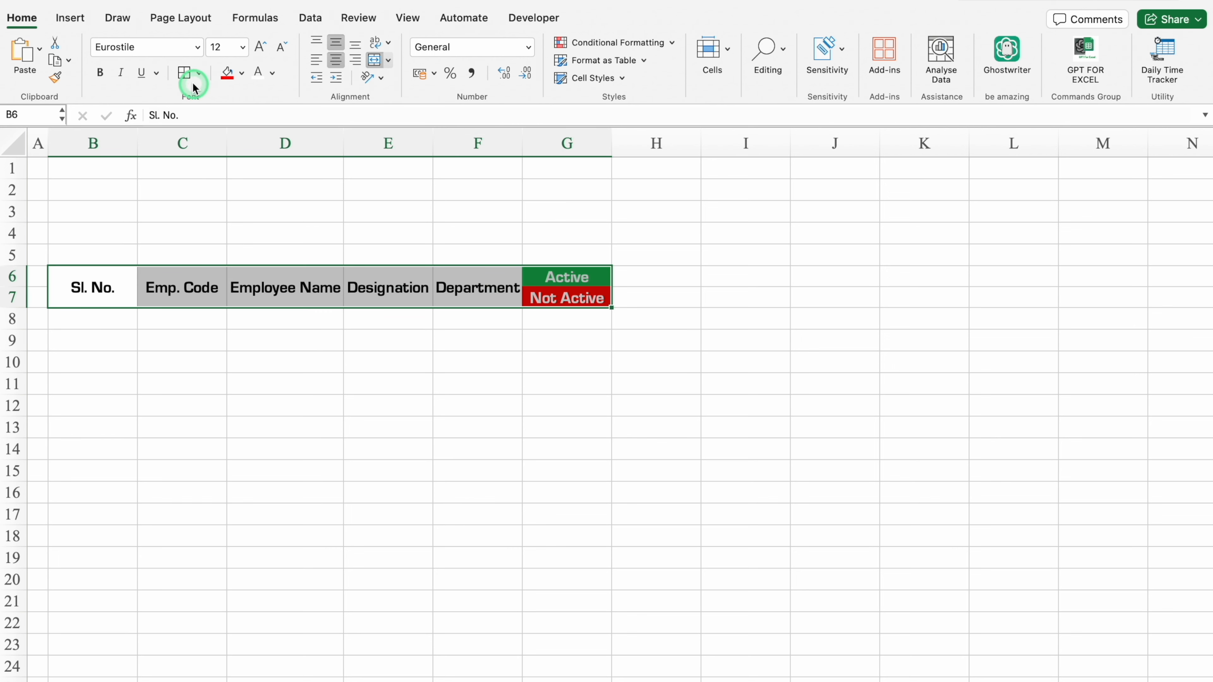
left_click_drag(108, 276, 443, 288)
left_click(244, 76)
left_click(618, 222)
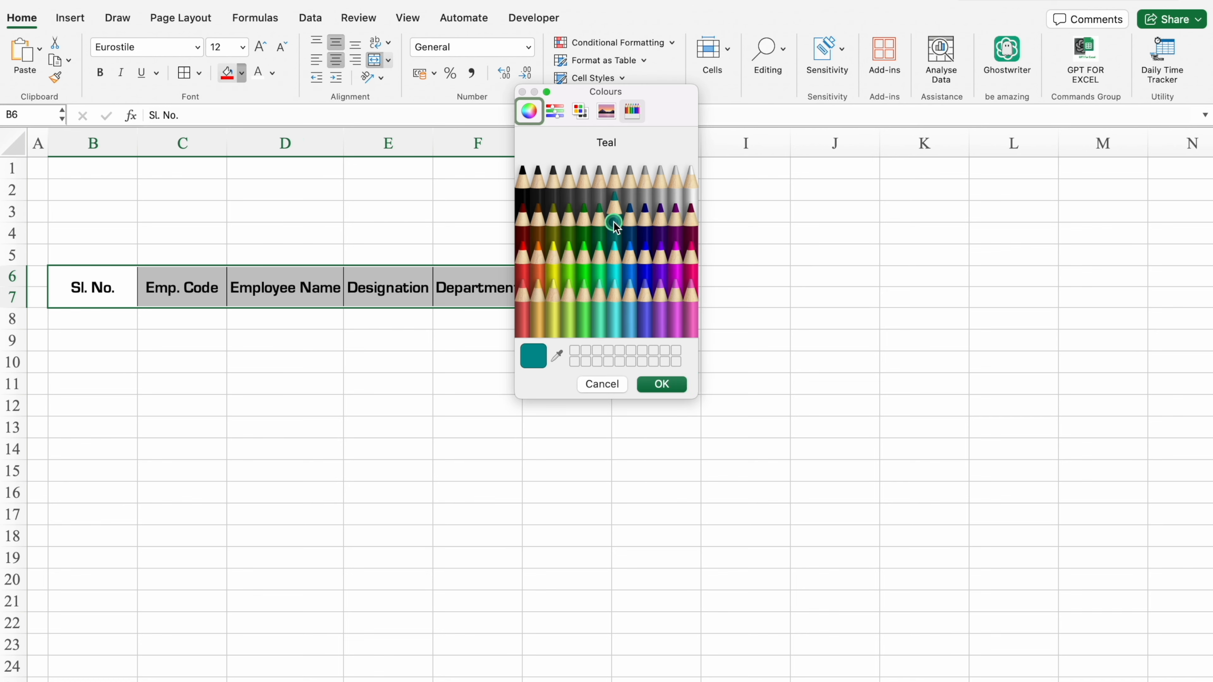
left_click(669, 384)
left_click(259, 73)
Fill serial numbers starting at 1 down column B from B8 and apply all borders to them.
left_click(111, 319)
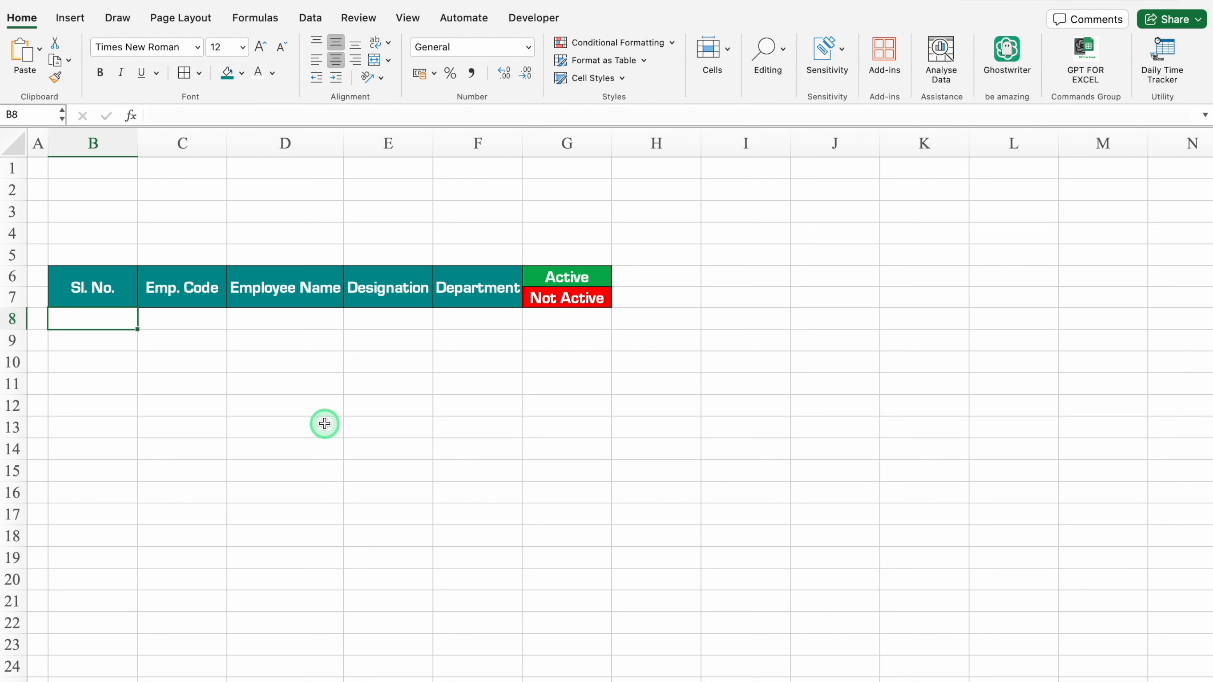
left_click_drag(137, 330, 137, 589)
left_click(153, 603)
left_click(200, 648)
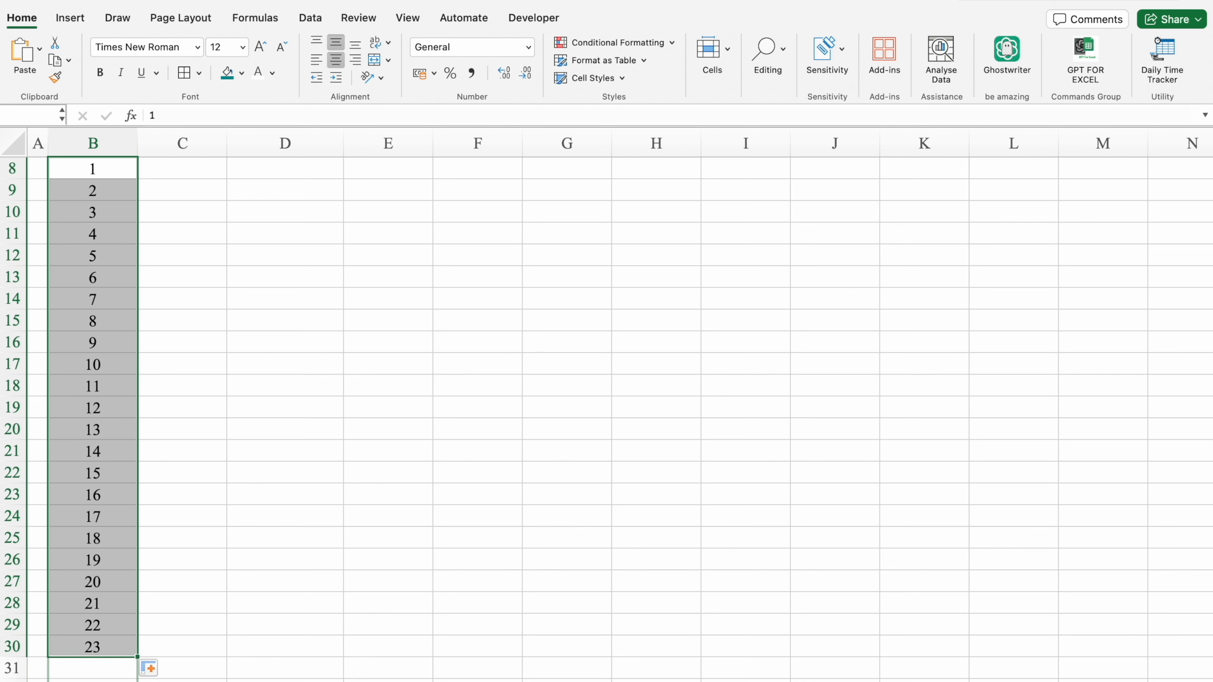
left_click(184, 73)
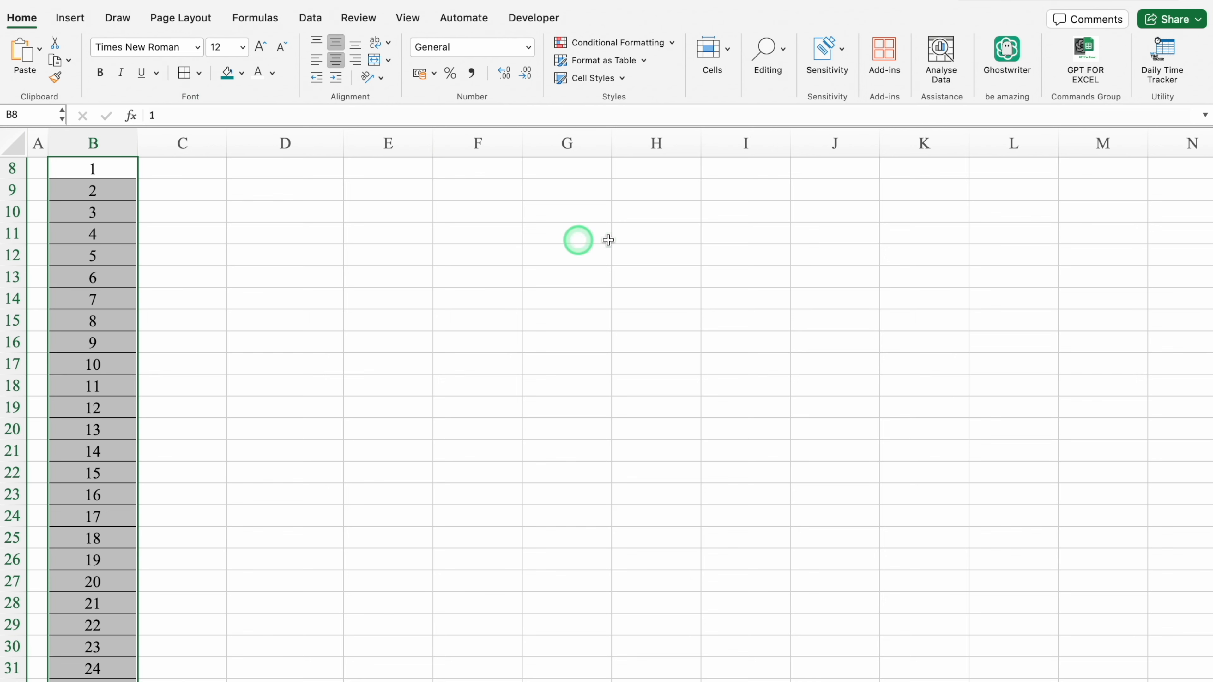
scroll(1202, 318, "up", 3)
scroll(1202, 318, "up", 1)
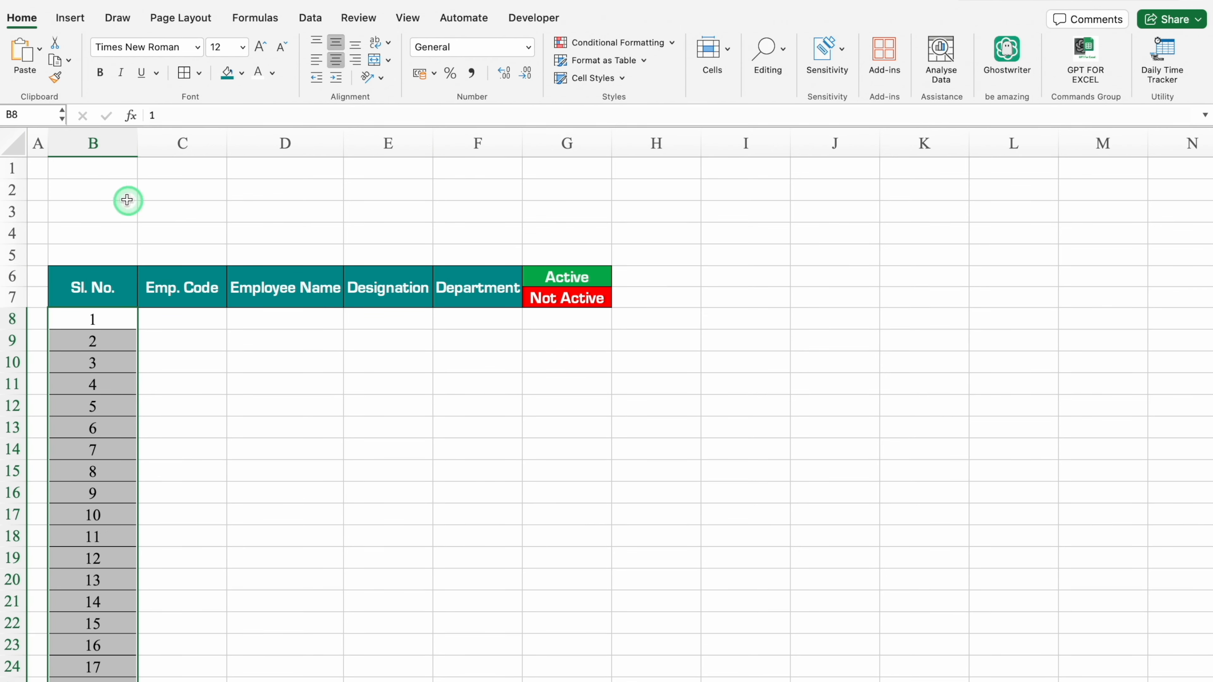
Merge B2:D2 with all borders and copy the merged format down to B3:D3.
left_click(112, 188)
left_click_drag(113, 188, 259, 197)
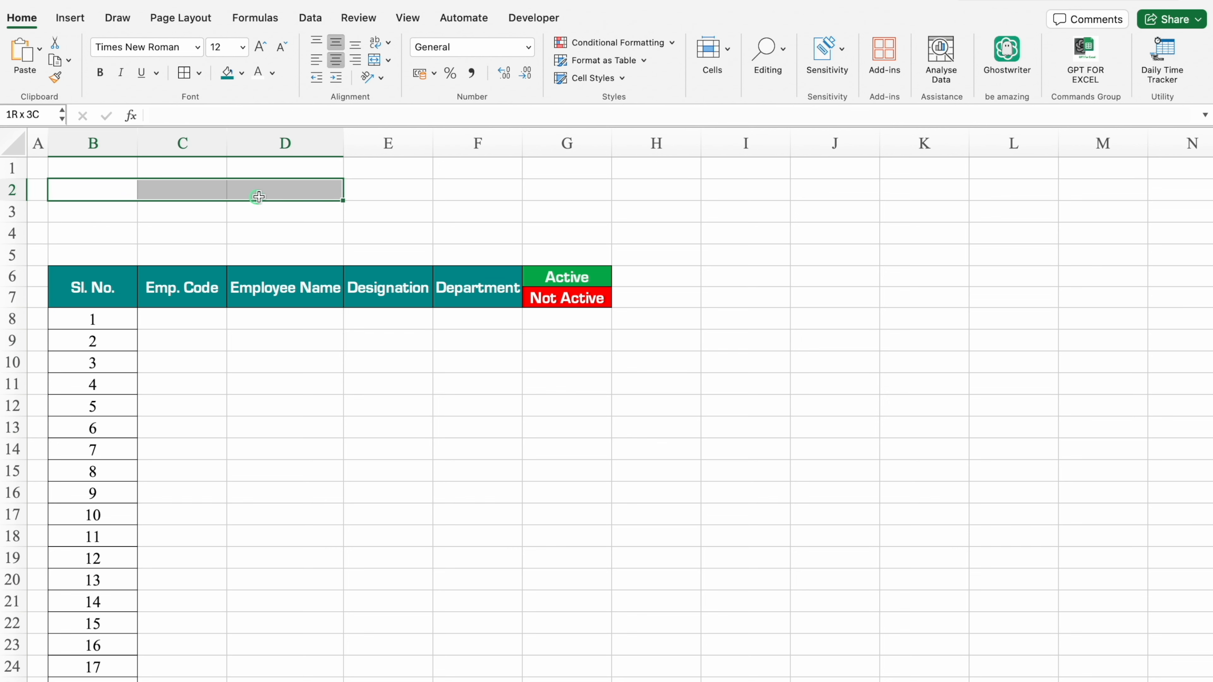
left_click(375, 60)
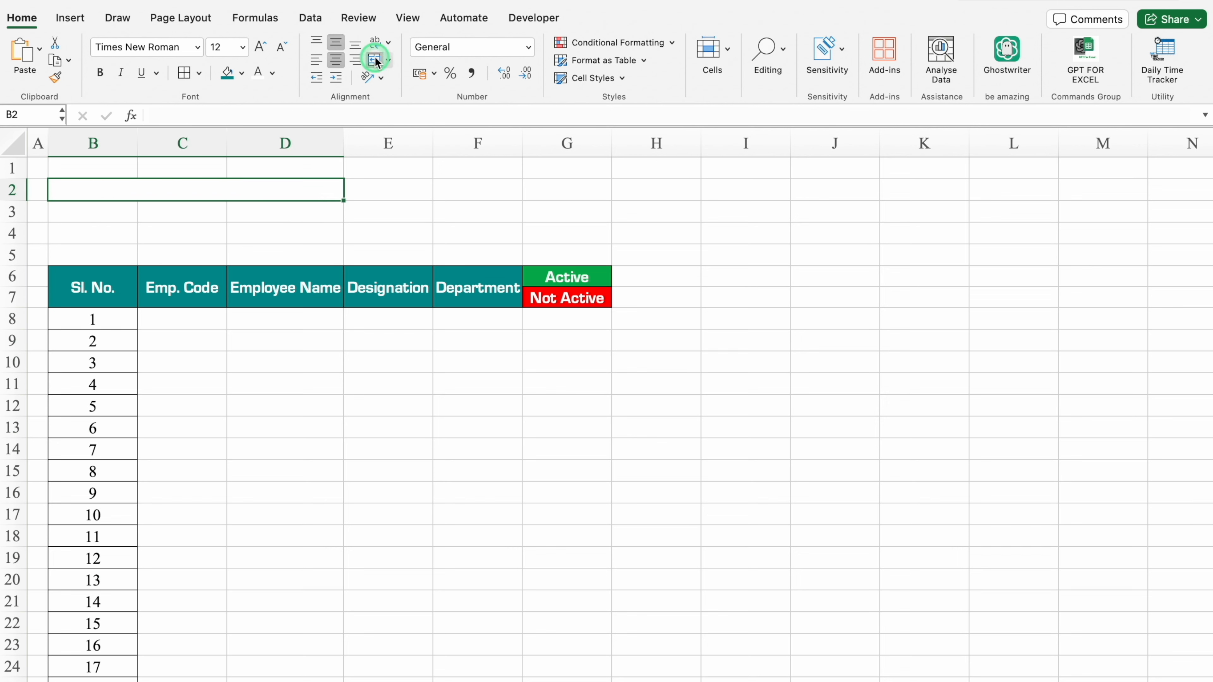
left_click(185, 74)
left_click_drag(343, 200, 346, 225)
Fill B2:D3 dark blue with white text and set the font of rows 2 and 3 to Eurostile.
left_click(242, 73)
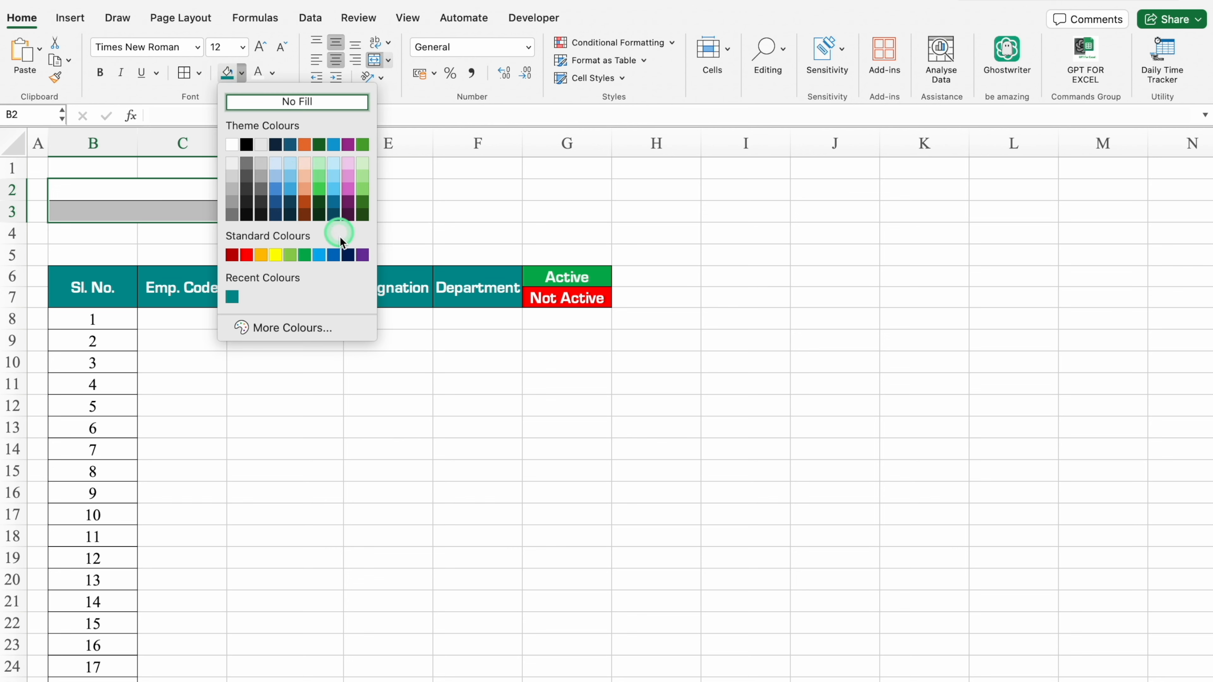
left_click(348, 255)
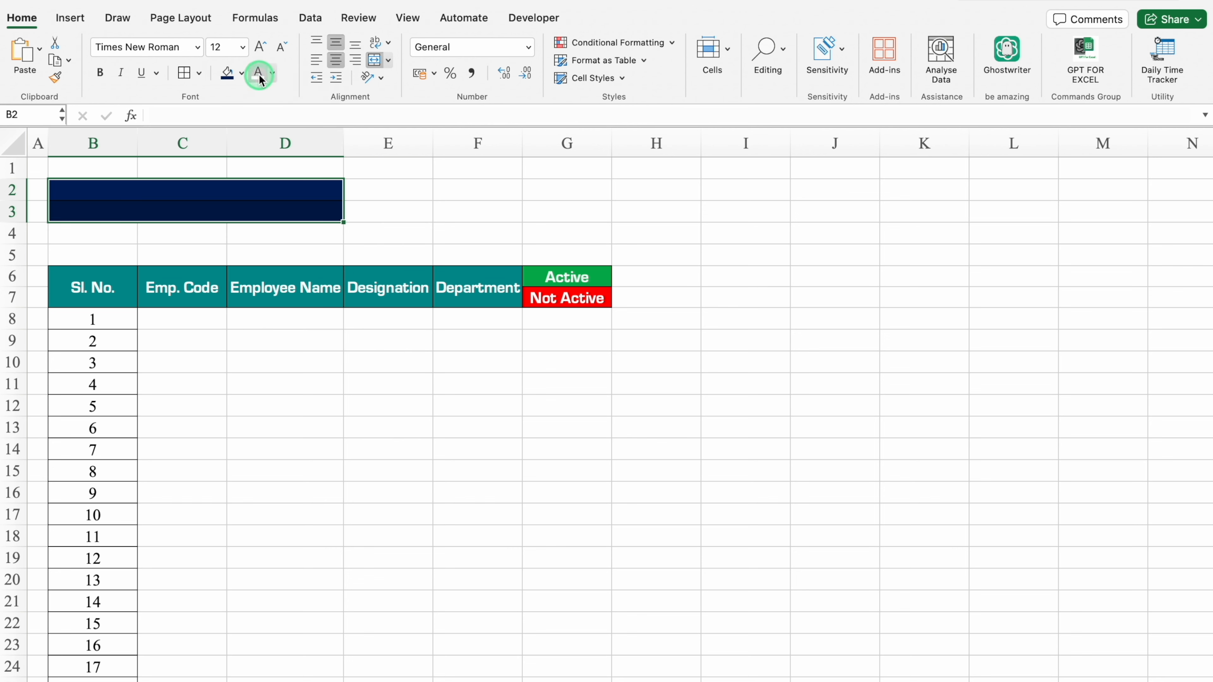
left_click_drag(12, 190, 12, 211)
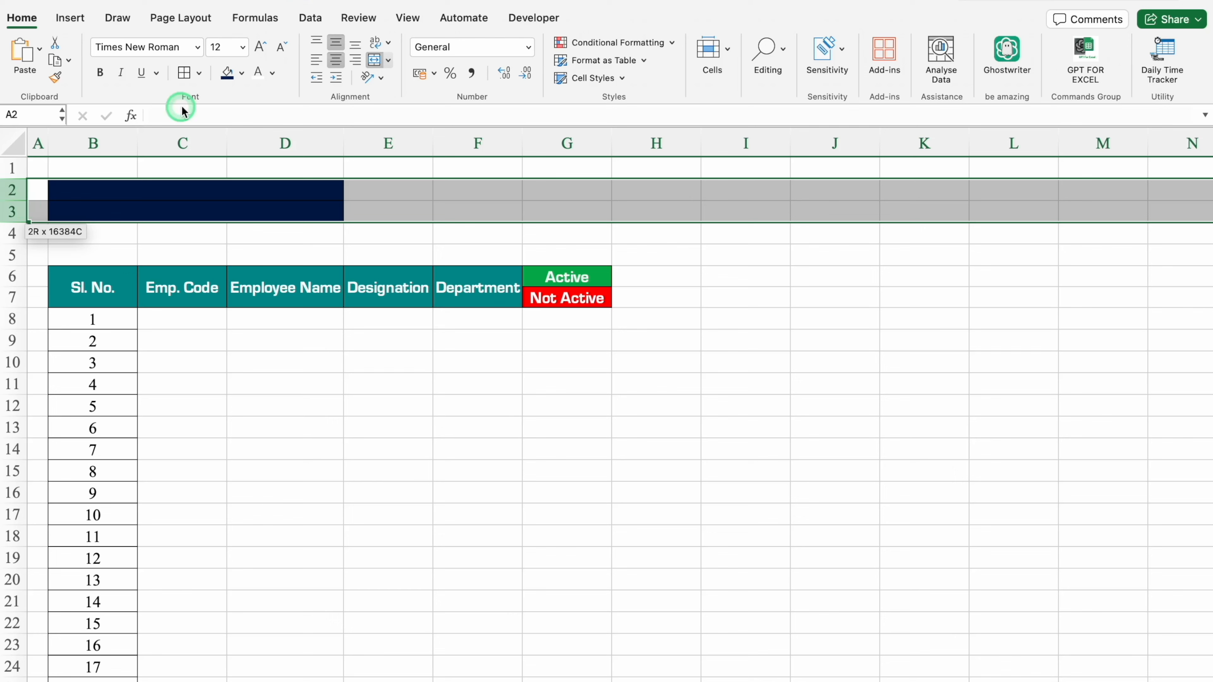
left_click(198, 48)
mouse_move(206, 184)
left_click(428, 238)
Enter Month & Year in the merged B2 cell and Week Offs in the merged B3 cell.
type("Month & Year")
key("Return")
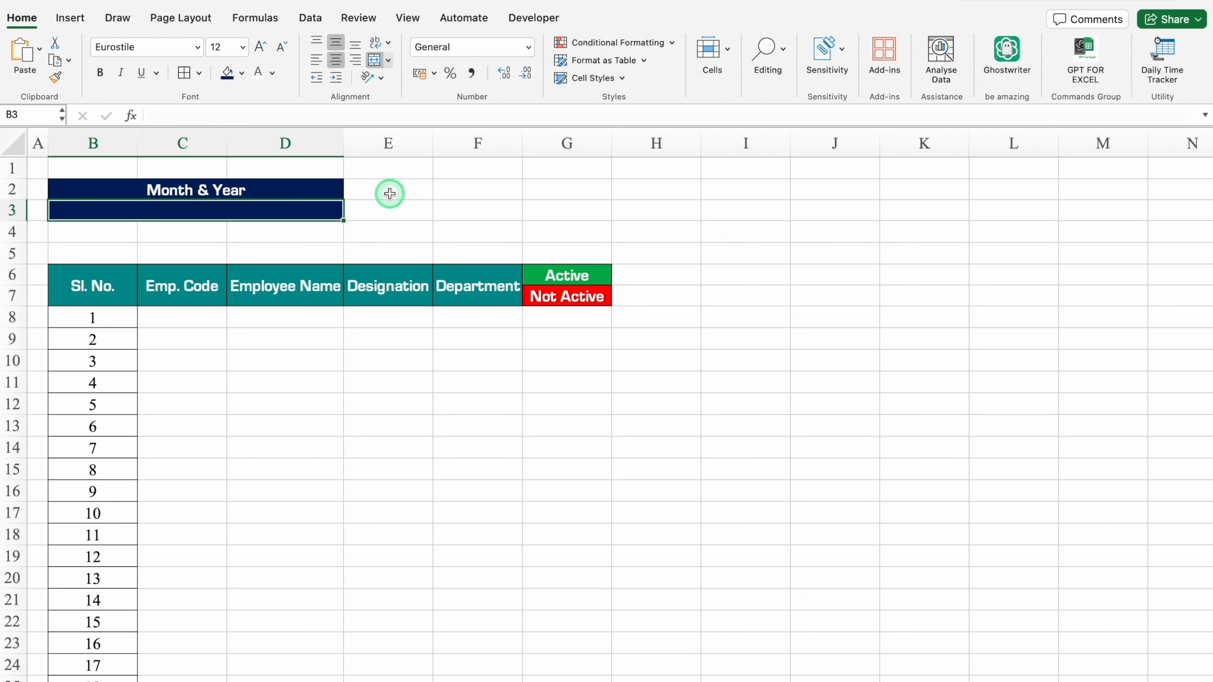
type("Week Offs")
key("Return")
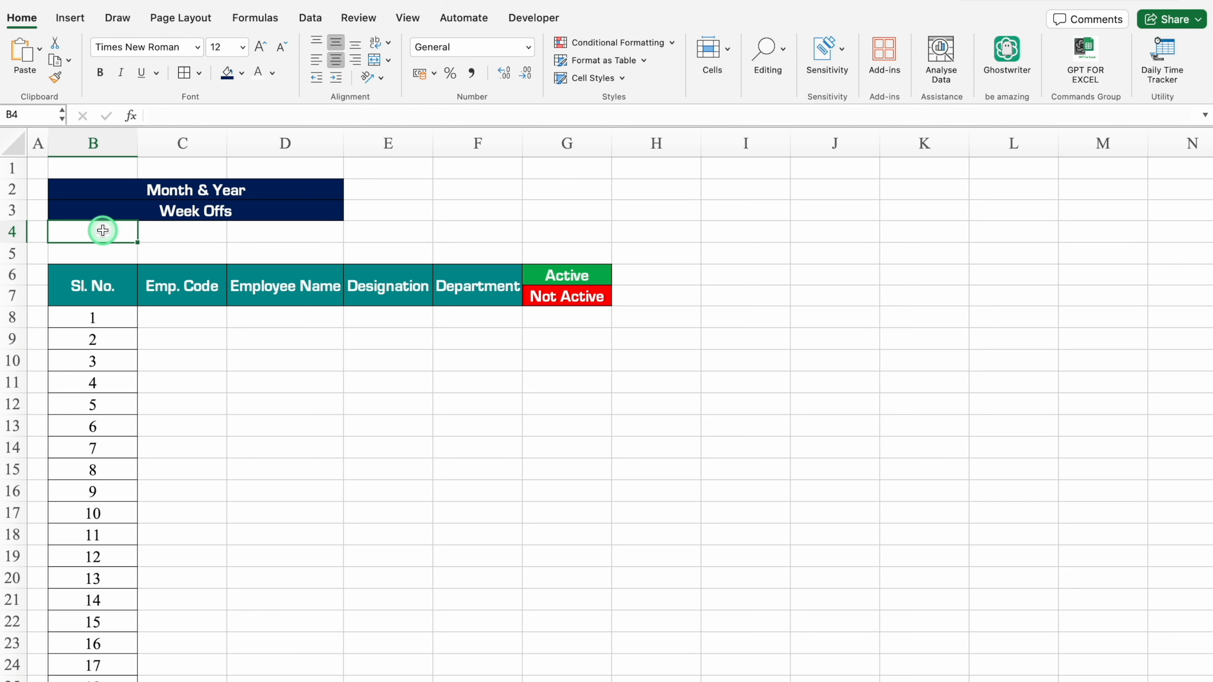
Merge B4:C4 below the Week Offs label and fill B4:D4 red.
left_click_drag(103, 231, 159, 235)
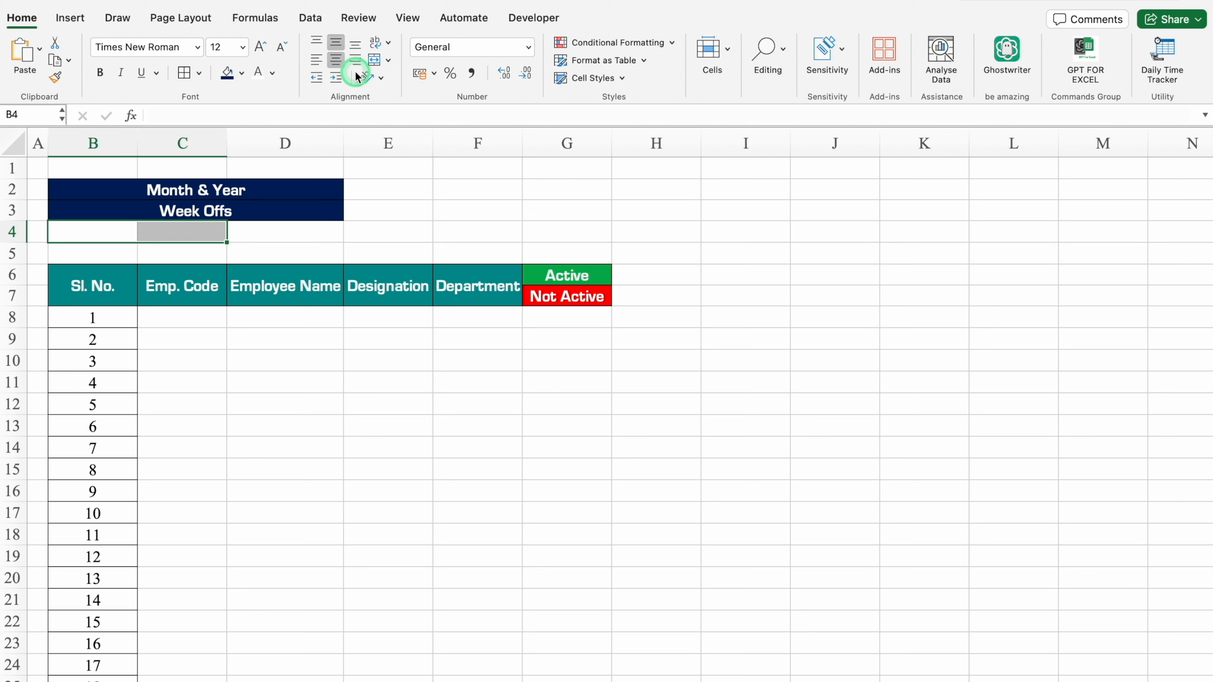
left_click(374, 59)
left_click_drag(182, 230, 255, 231)
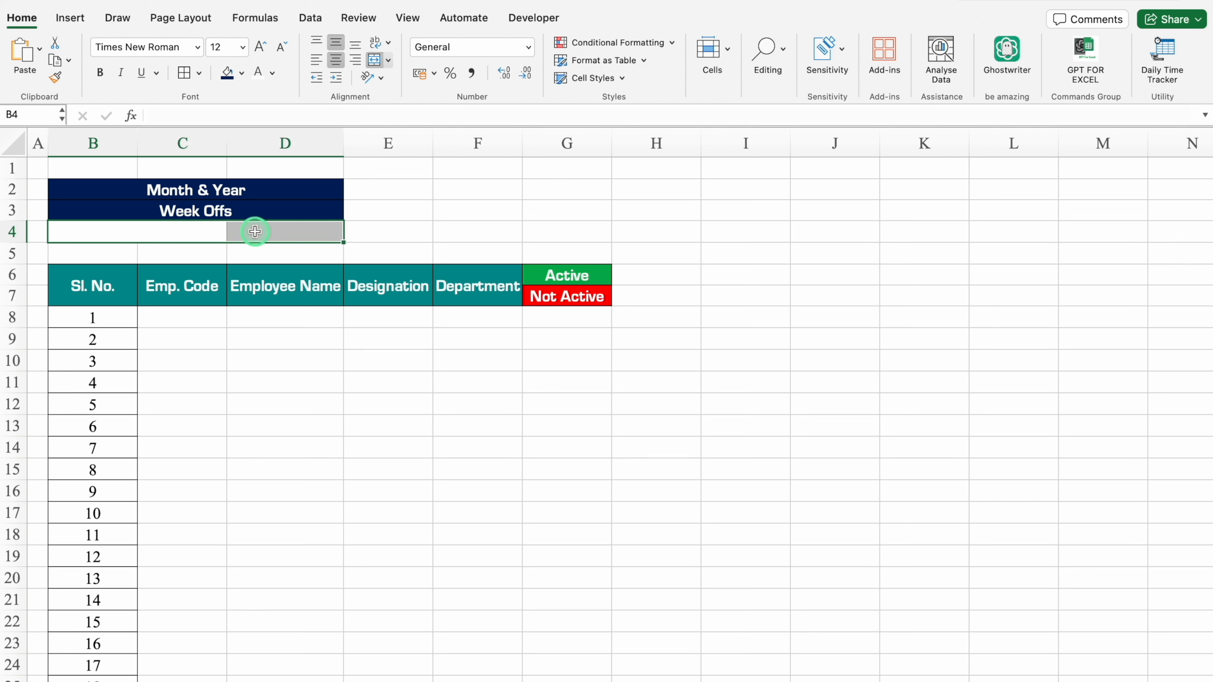
left_click(241, 72)
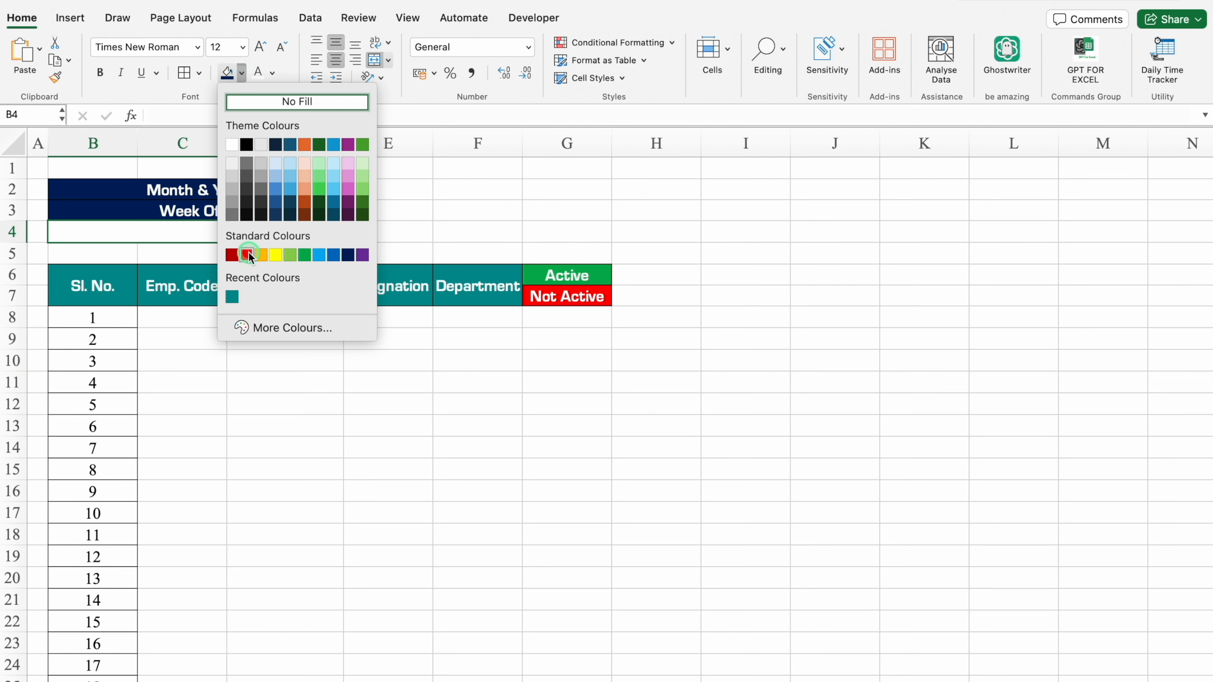
left_click(241, 253)
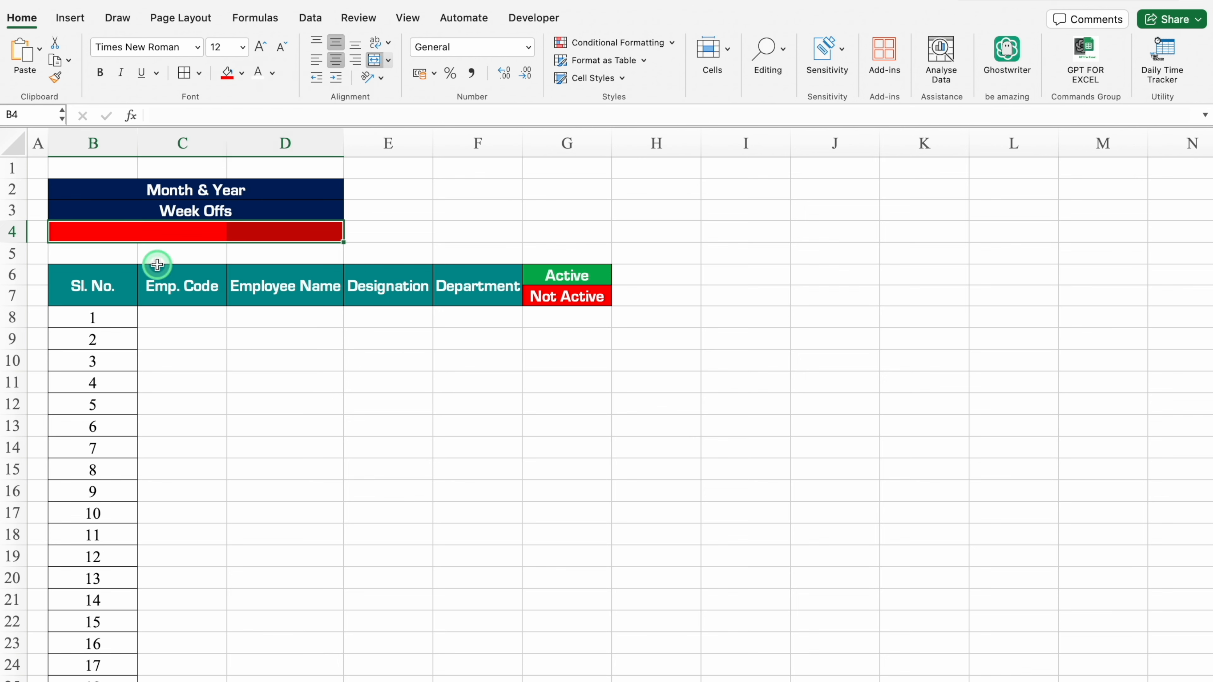
Add list data validation to B4:D4 with the source Mon,Tue,Wed,Thu,Fri,Sat,Sun and check its drop-down.
left_click(309, 17)
left_click(868, 51)
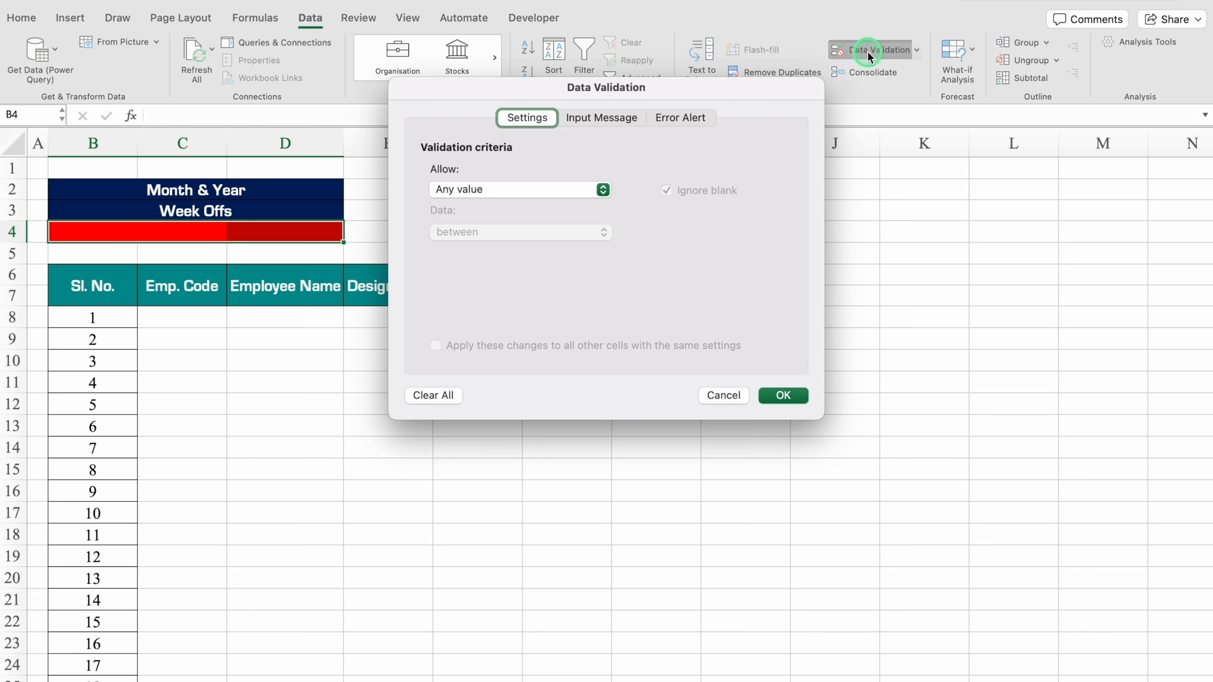
left_click(603, 191)
left_click(501, 240)
left_click(502, 273)
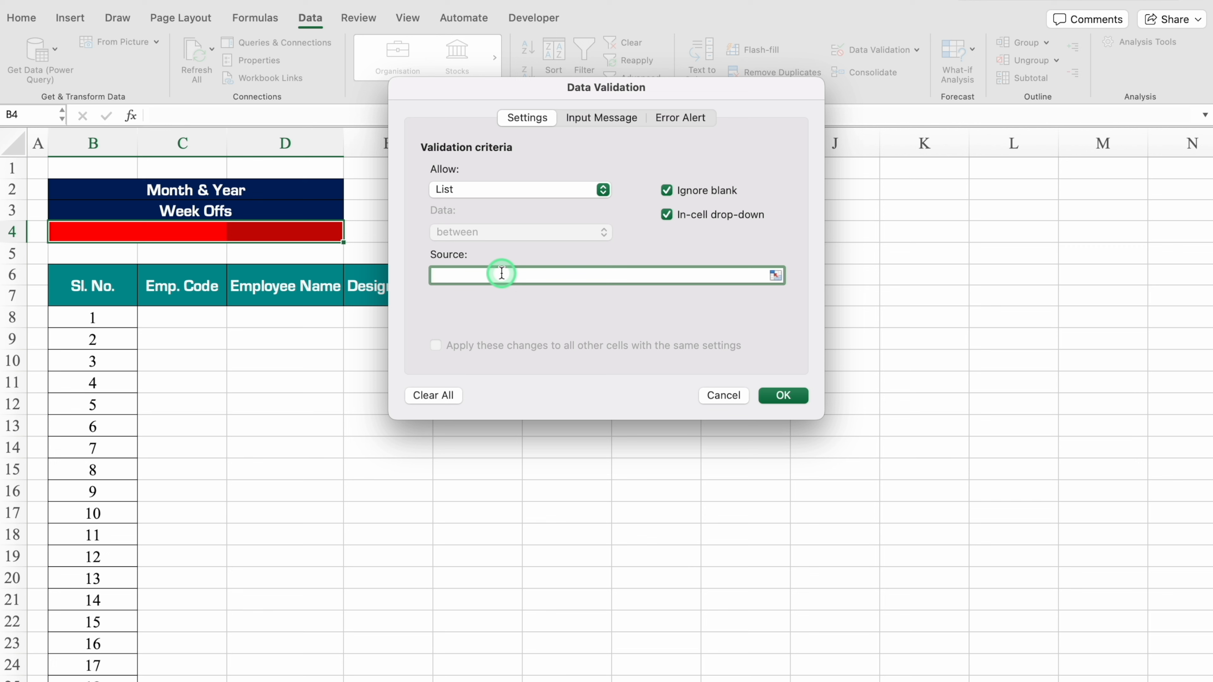
type("Mon,Tue,Wed,Thu,Fri,Sat,Sun")
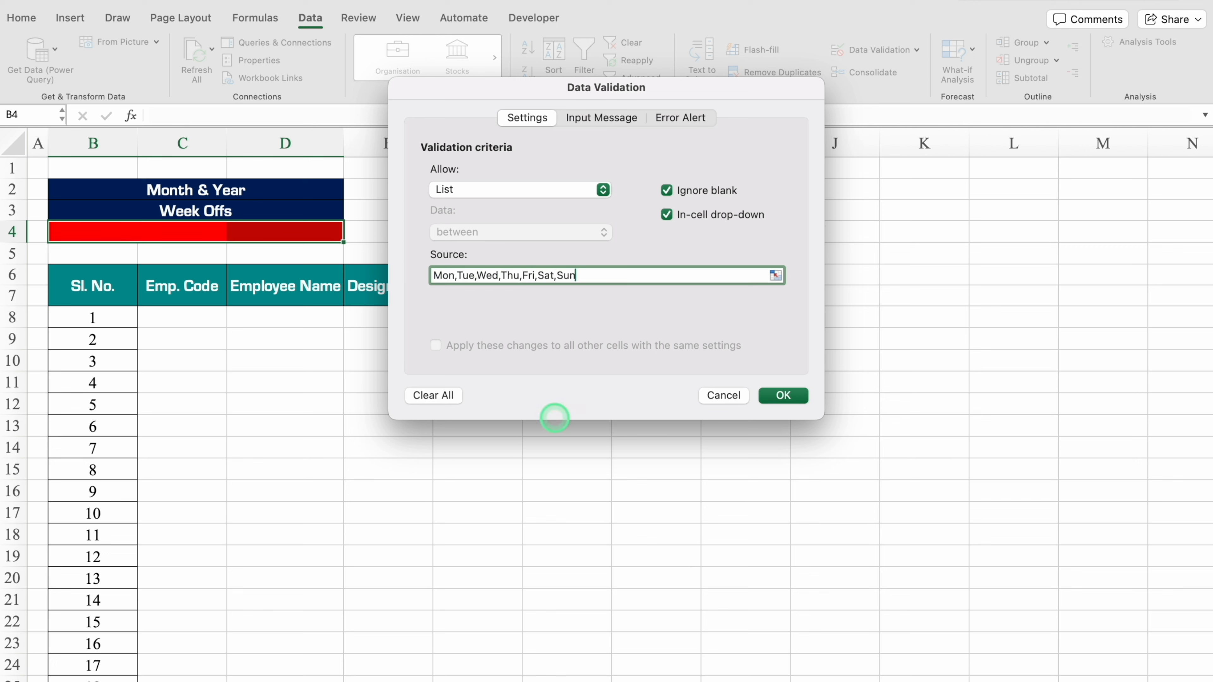
left_click(784, 395)
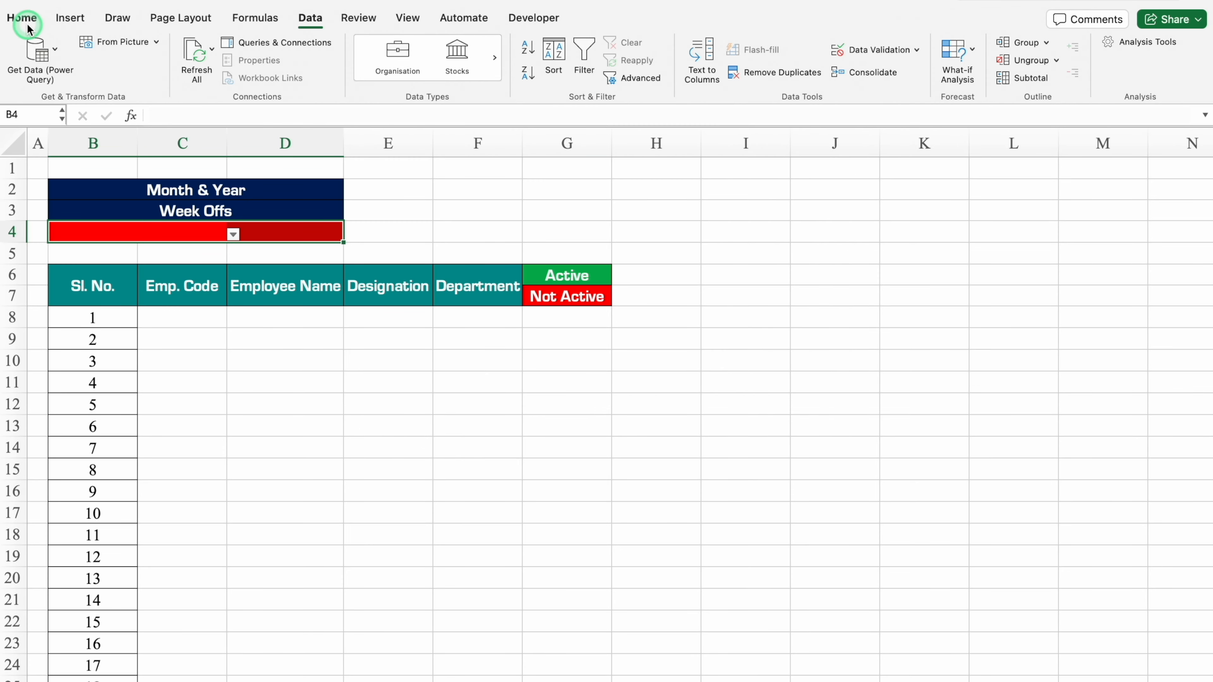
left_click(24, 19)
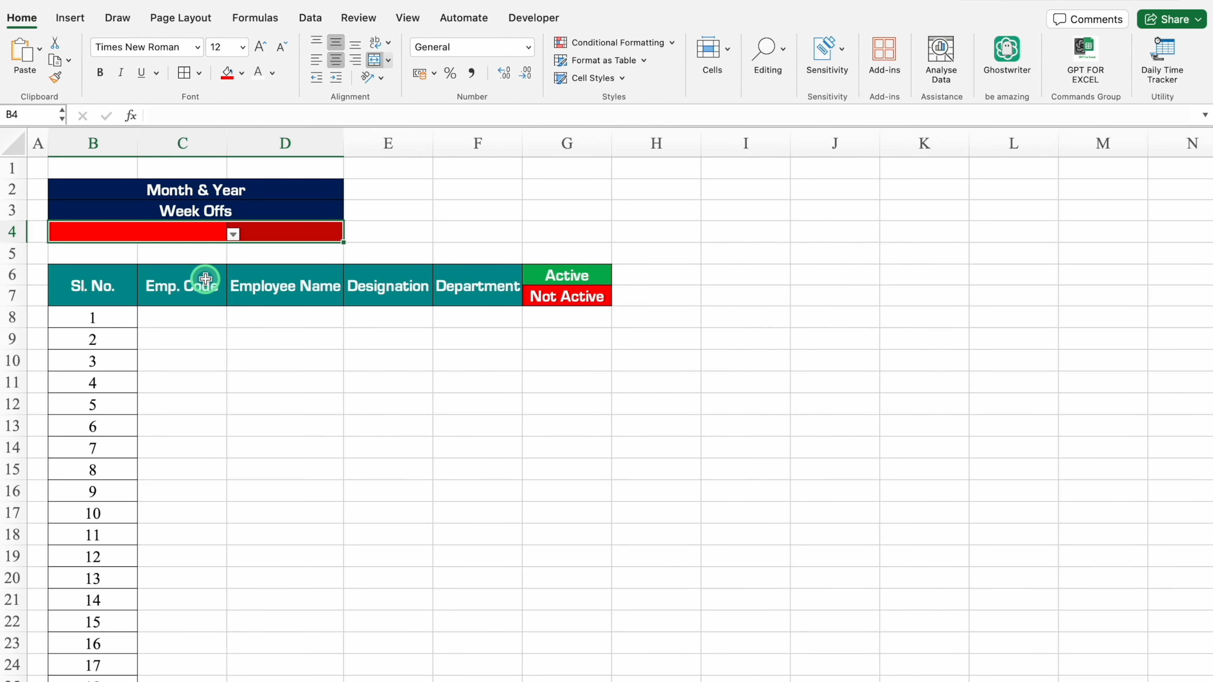
left_click(233, 234)
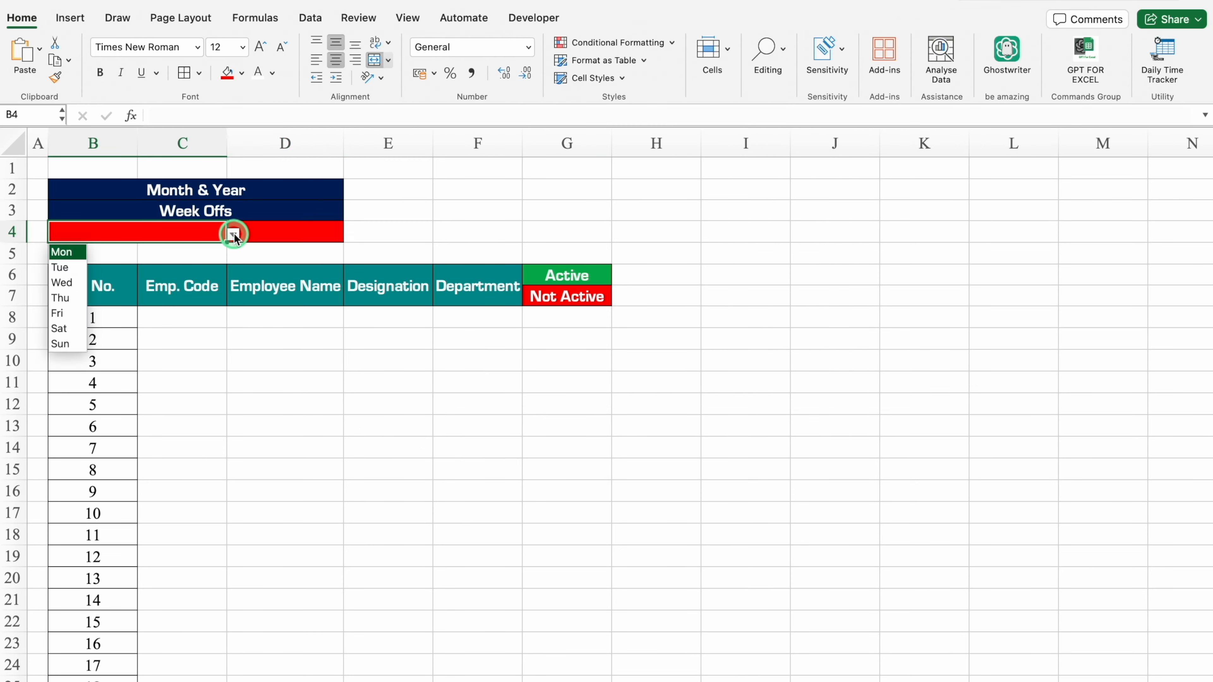
left_click(137, 229)
Add None as the first entry in the validation list source of B4:D4.
left_click_drag(137, 230, 245, 234)
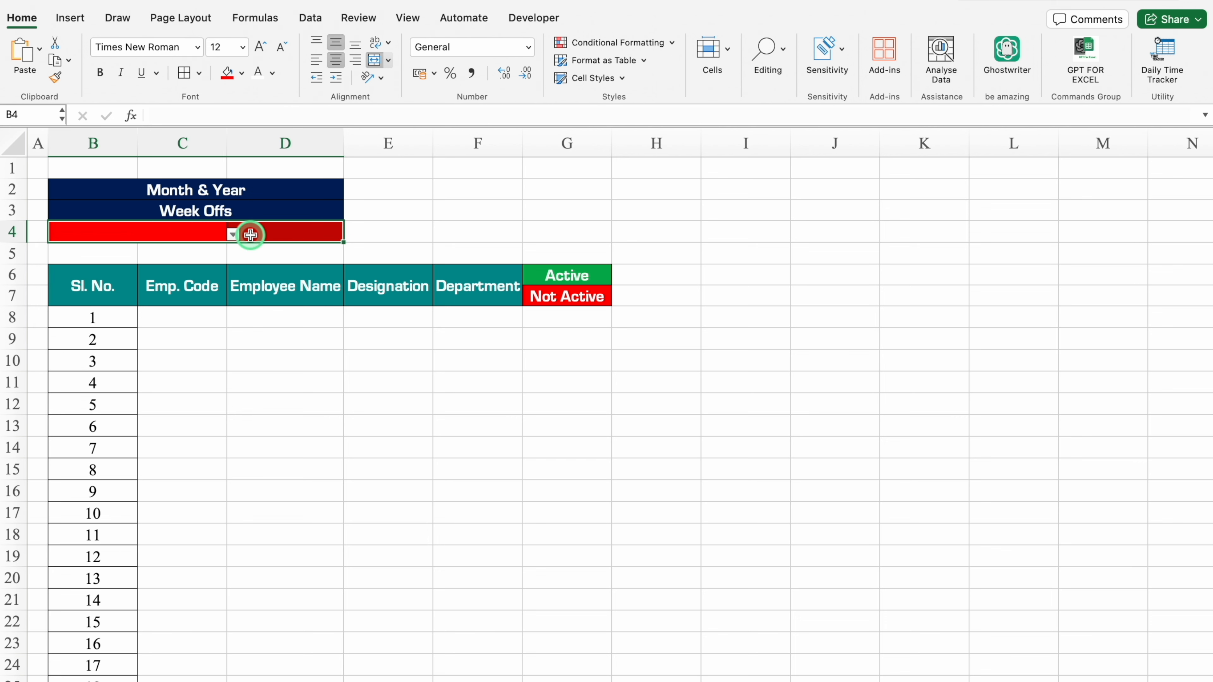
left_click(310, 18)
left_click(870, 49)
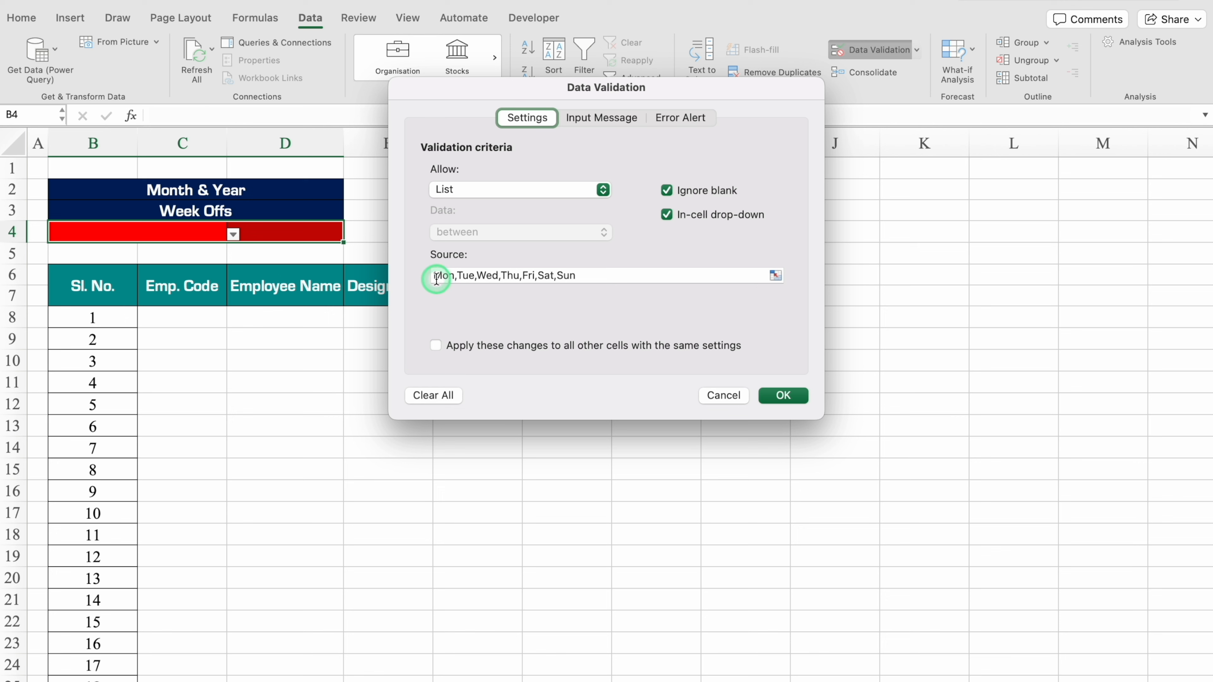
left_click(436, 279)
type("None,")
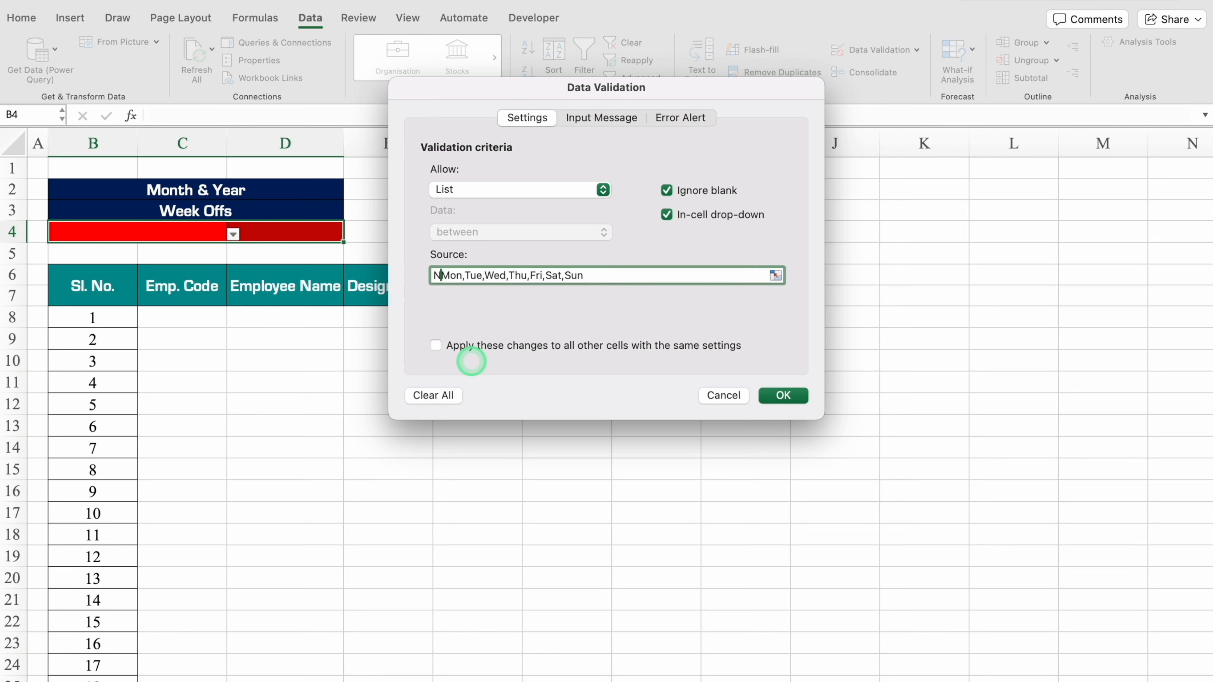
left_click(781, 396)
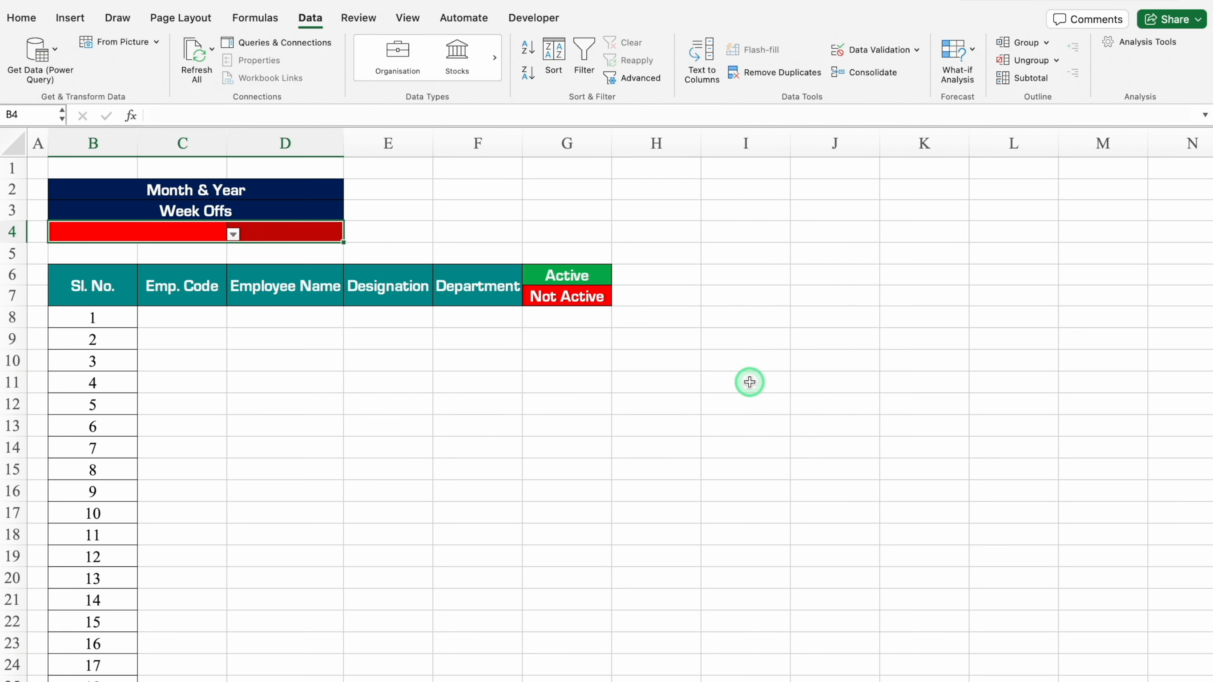
Choose None from the drop-down in both week-off cells, B4 and D4.
left_click(233, 233)
left_click(65, 250)
left_click(268, 231)
left_click(354, 234)
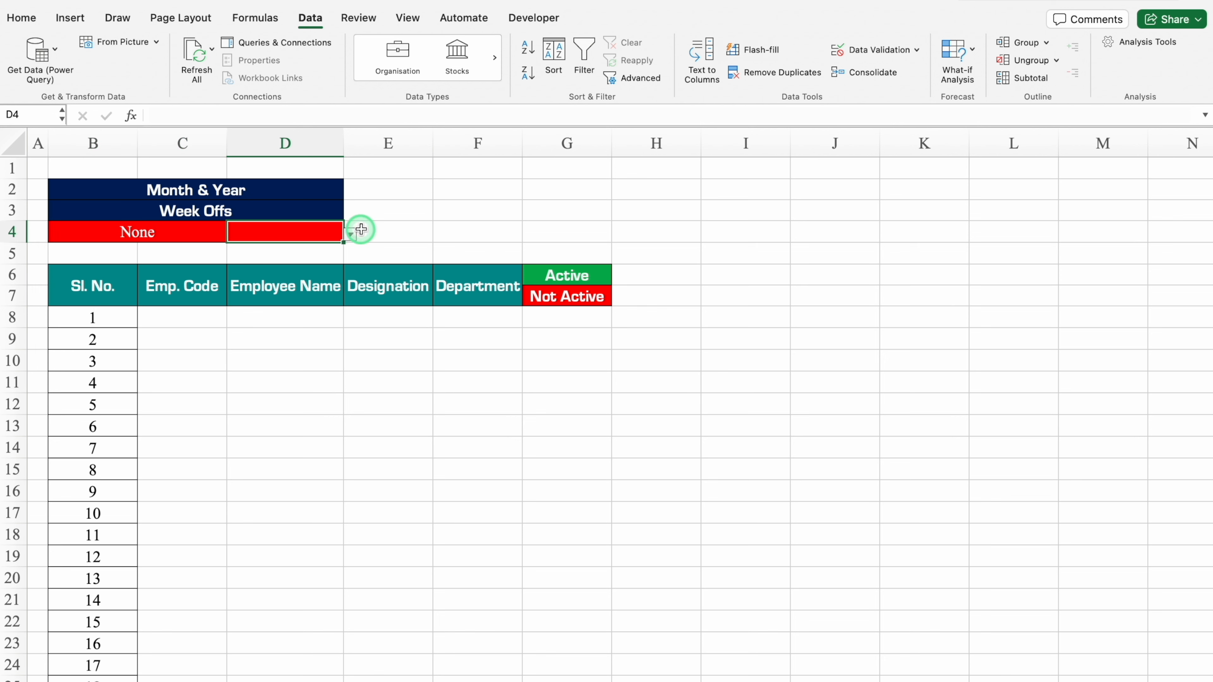
left_click(257, 249)
Start a classic conditional formatting rule on B4:D4 for cell values equal to None.
left_click(158, 233)
left_click_drag(158, 232, 241, 233)
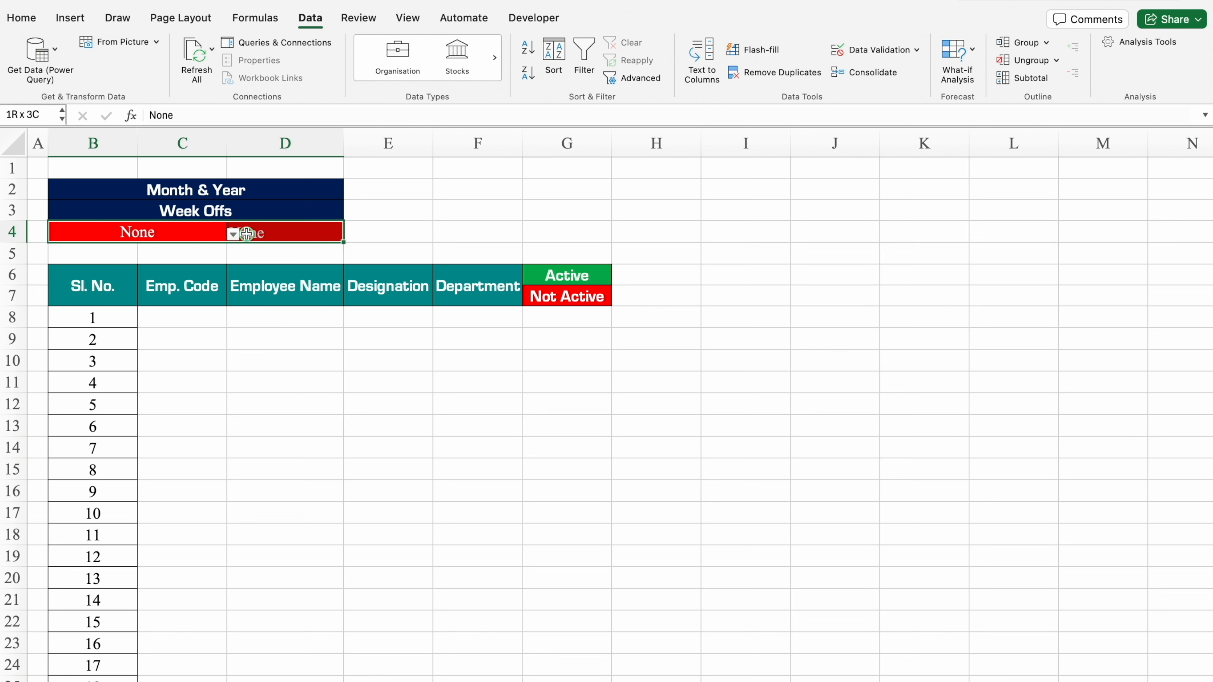
left_click(23, 21)
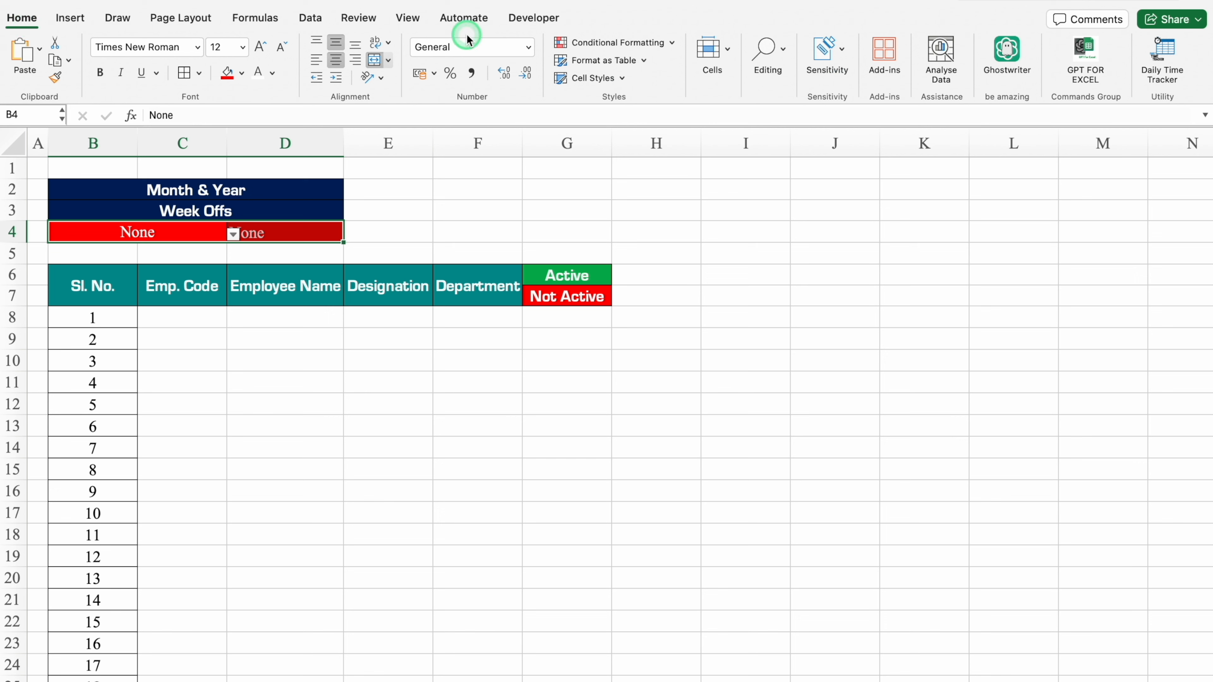
left_click(643, 42)
mouse_move(664, 62)
left_click(803, 127)
left_click(712, 225)
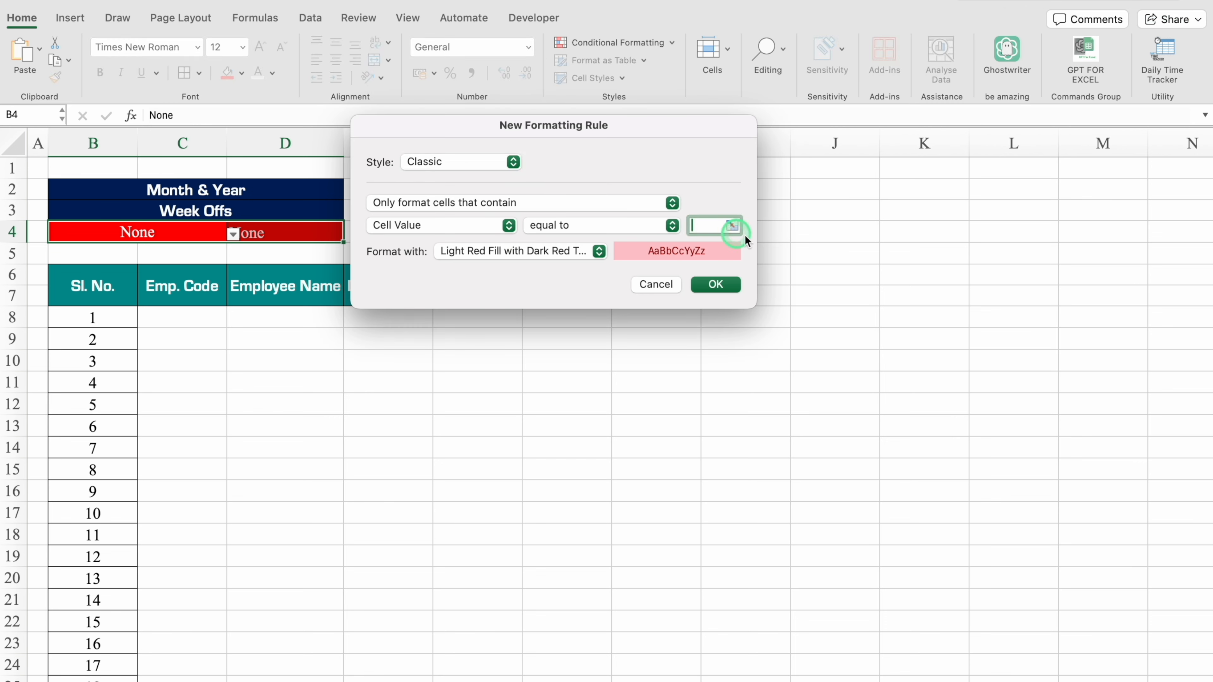
type("None")
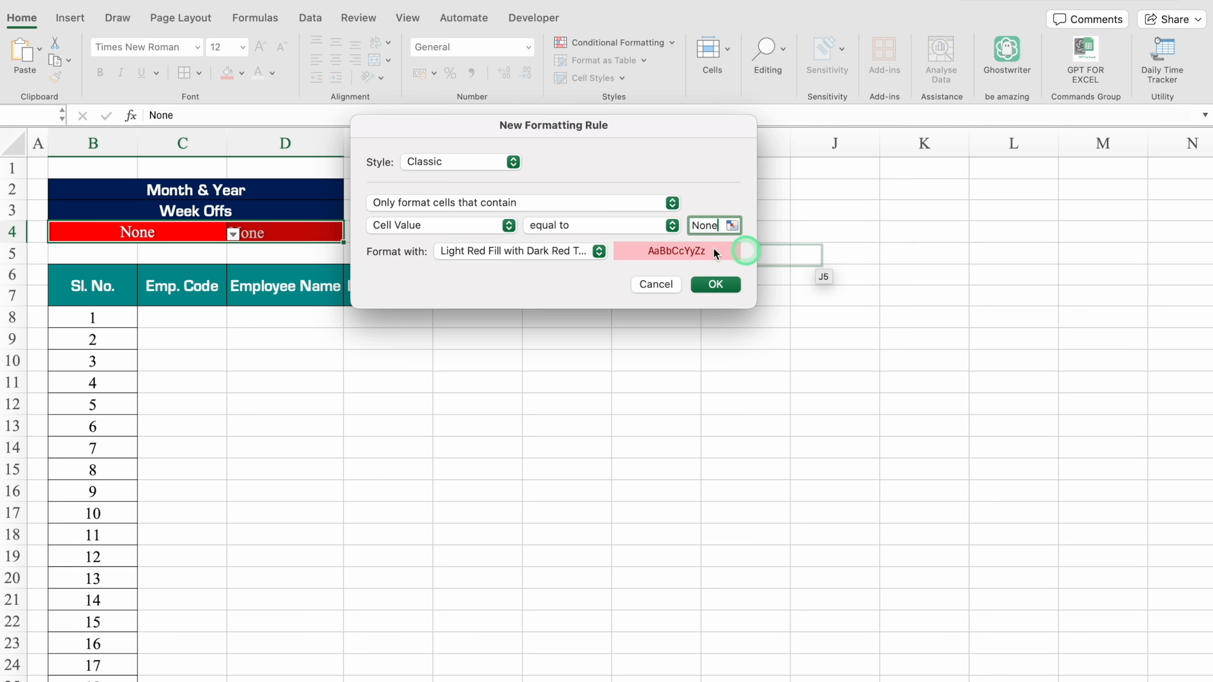
Give the None rule a custom format with dark blue fill and dark blue font, and apply it.
left_click(599, 251)
left_click(523, 358)
left_click(683, 83)
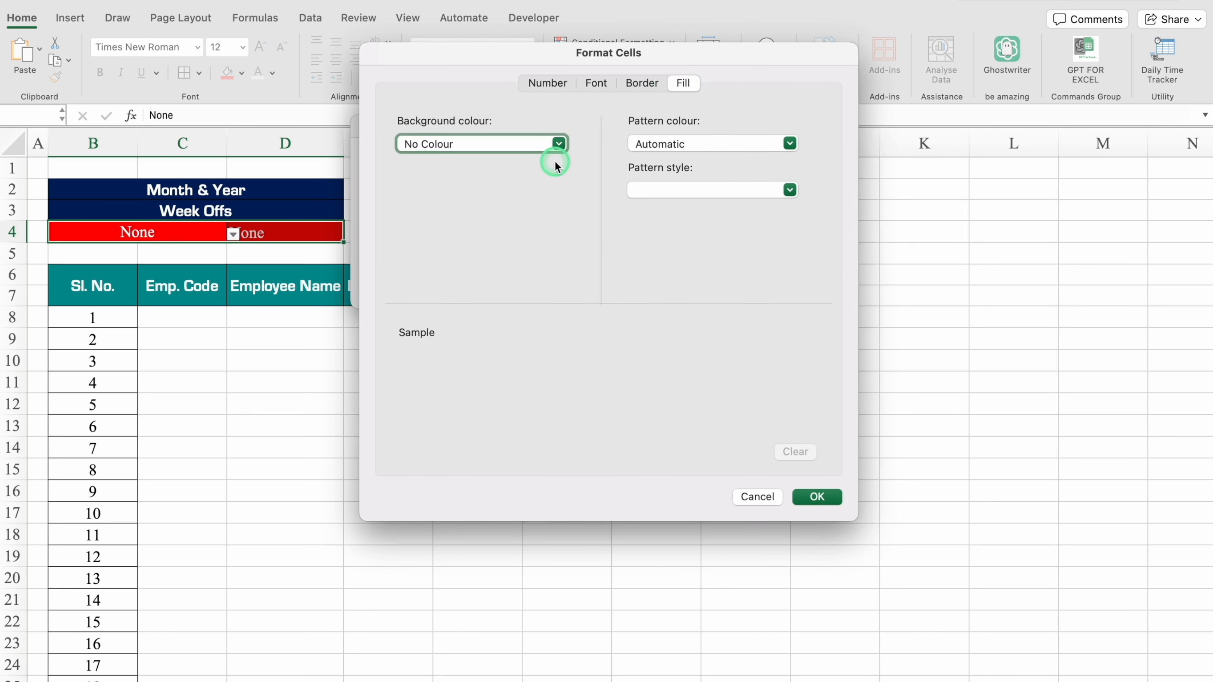
left_click(557, 143)
left_click(527, 326)
left_click(595, 82)
left_click(633, 119)
left_click(711, 268)
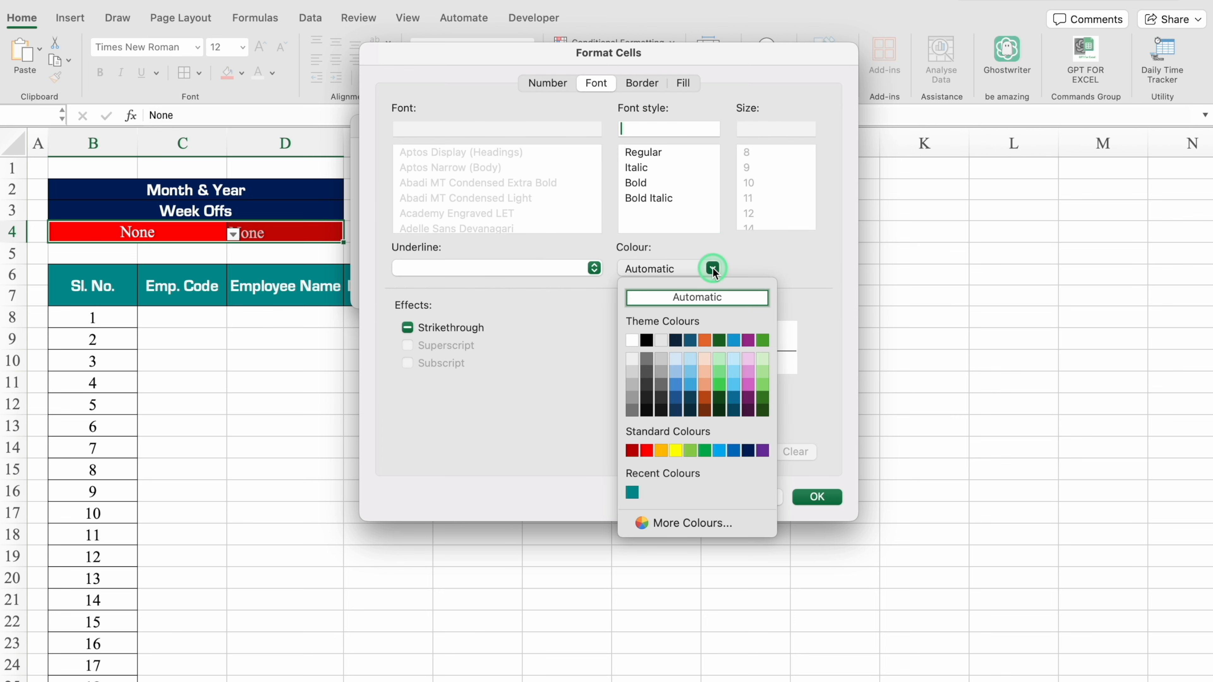
left_click(750, 451)
left_click(817, 497)
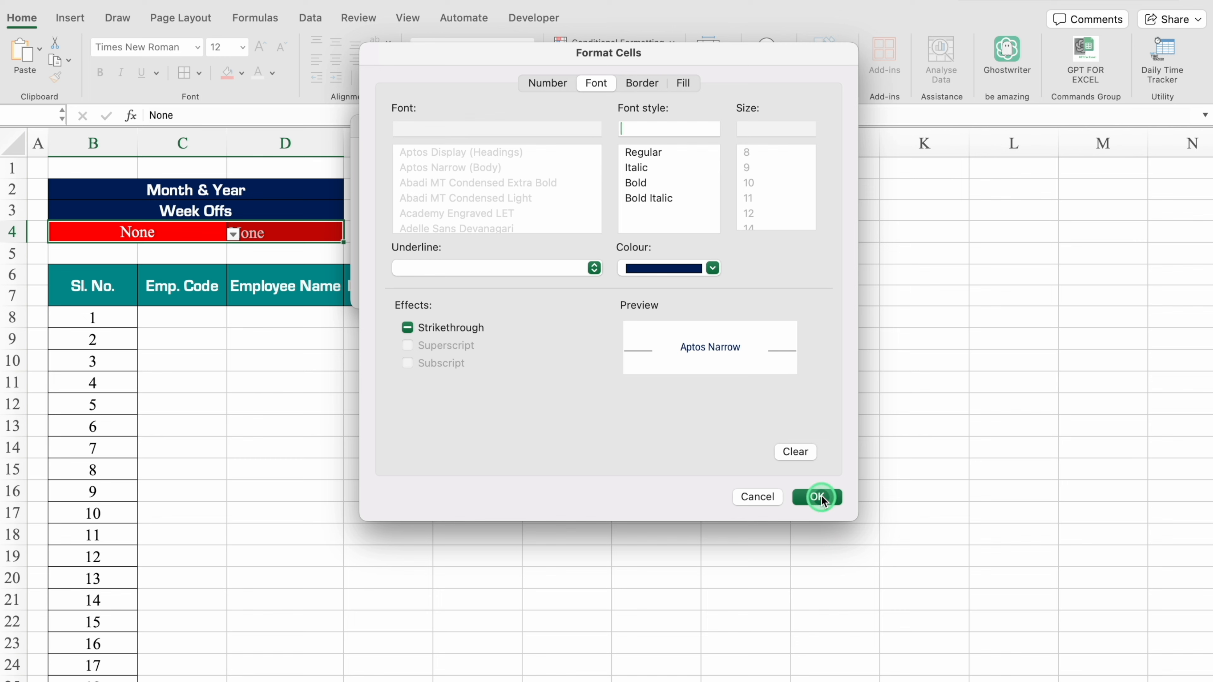
left_click(716, 285)
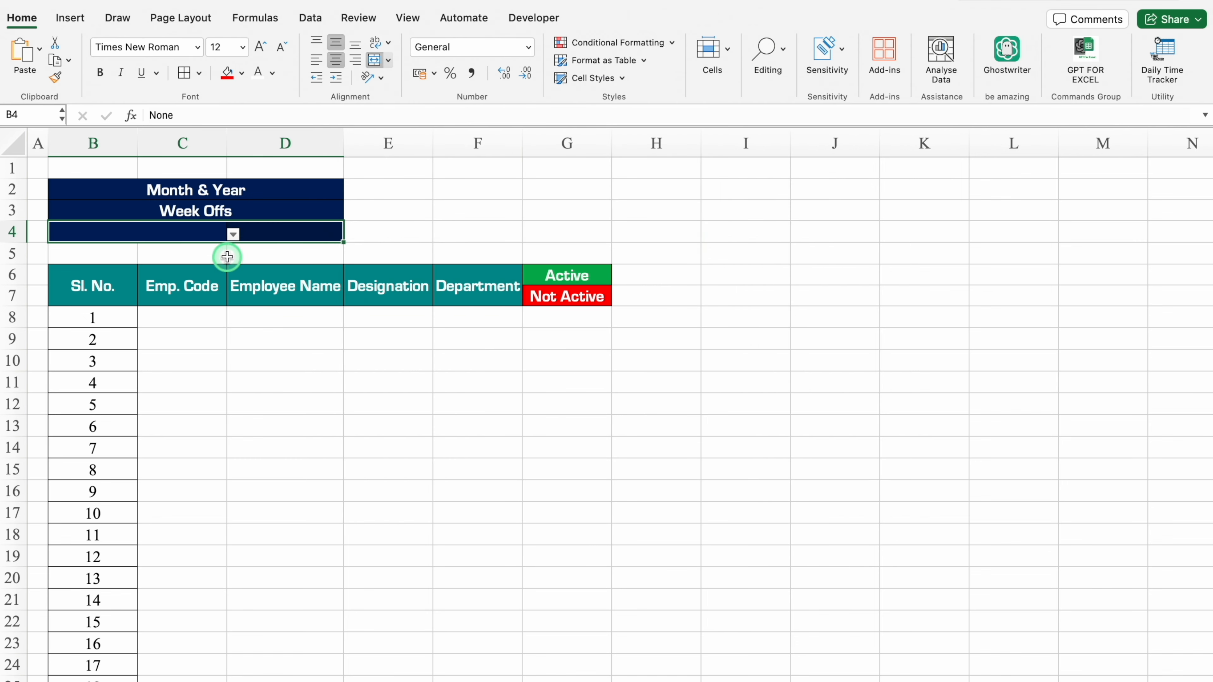
Choose Sat in B4 and Sun in D4 as the week-off days.
left_click(209, 233)
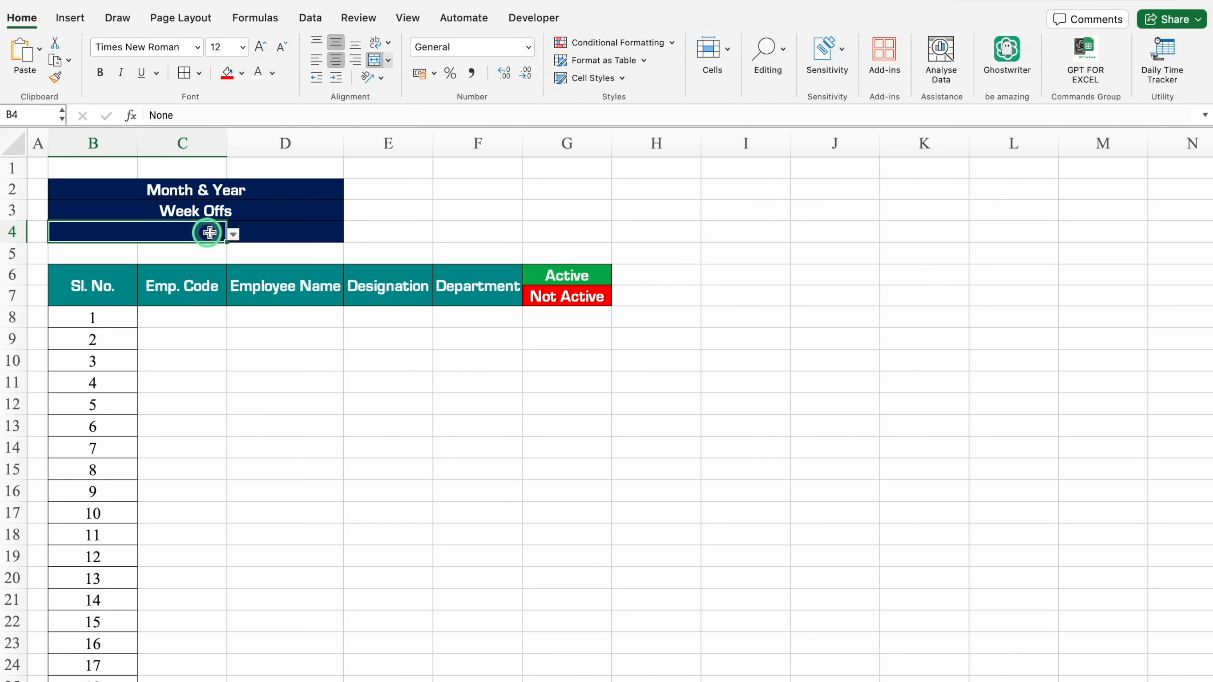
left_click(233, 237)
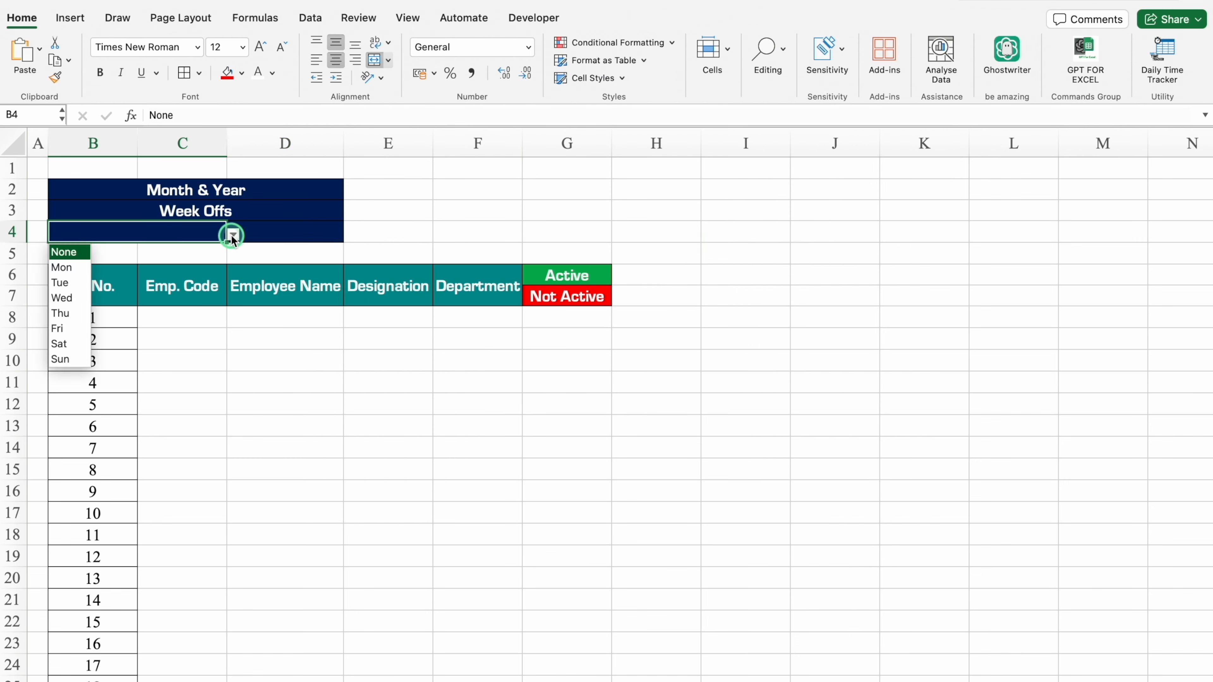
left_click(70, 341)
left_click(277, 232)
left_click(350, 234)
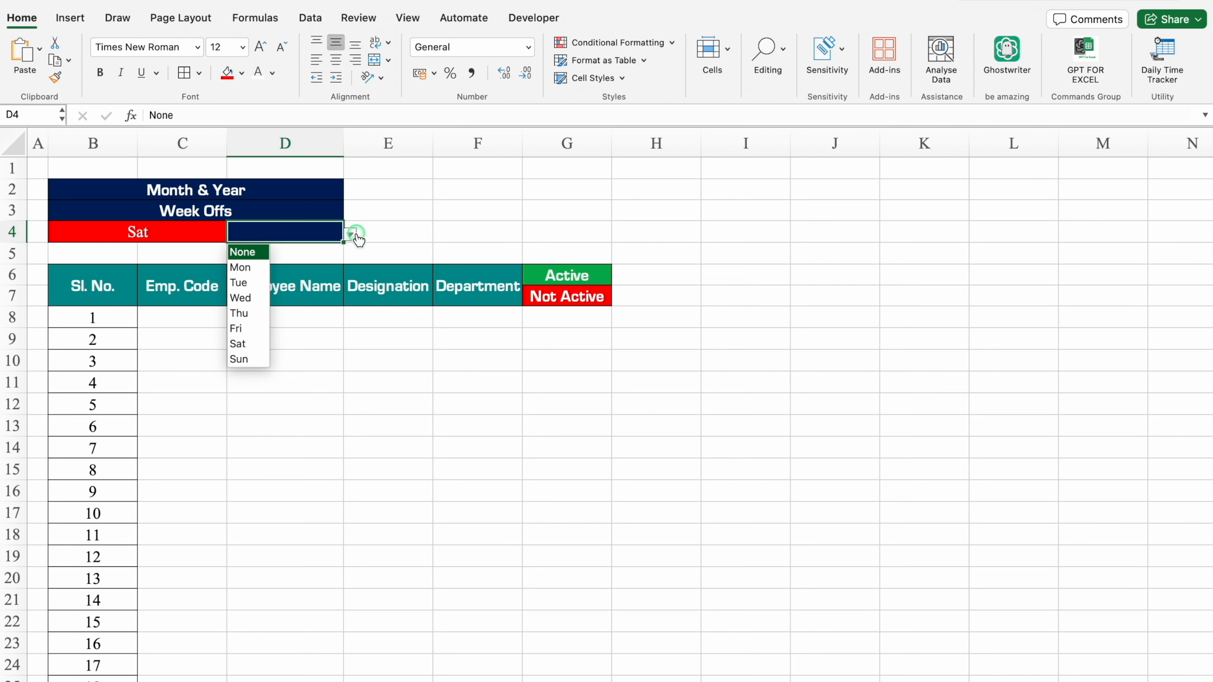
left_click(239, 359)
Increase the height of row 4 and format its text as centred Eurostile Bold, size 18.
left_click_drag(23, 242, 25, 285)
left_click(13, 251)
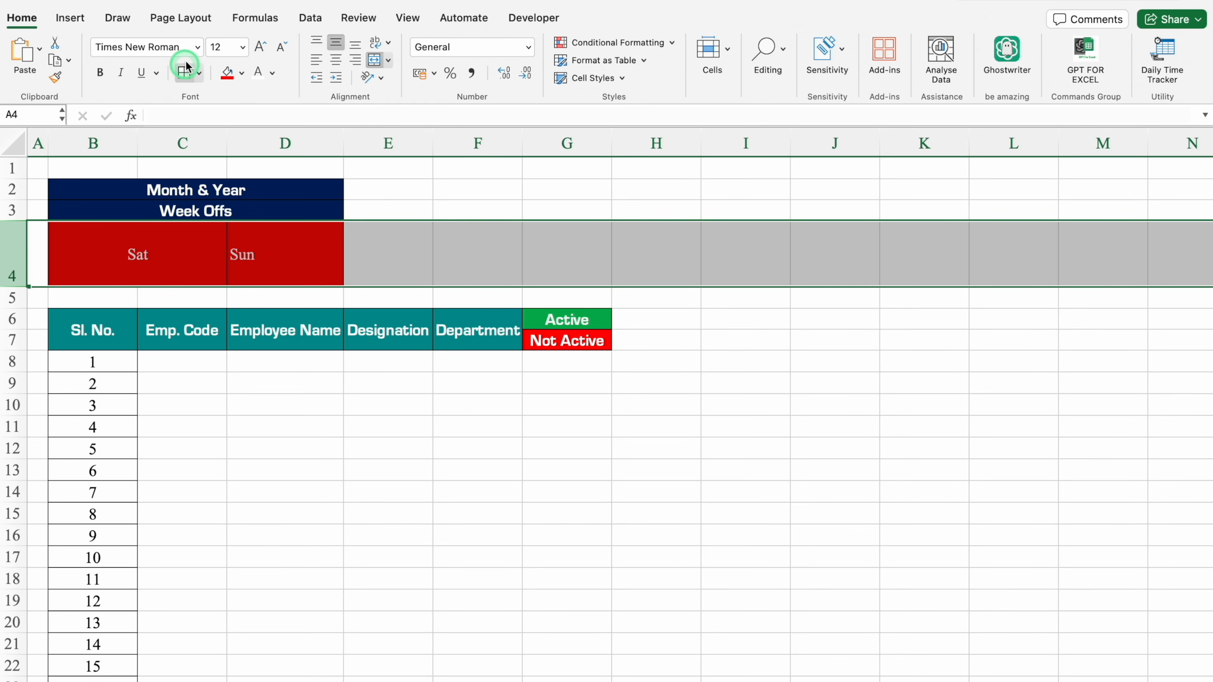
left_click(197, 48)
mouse_move(217, 183)
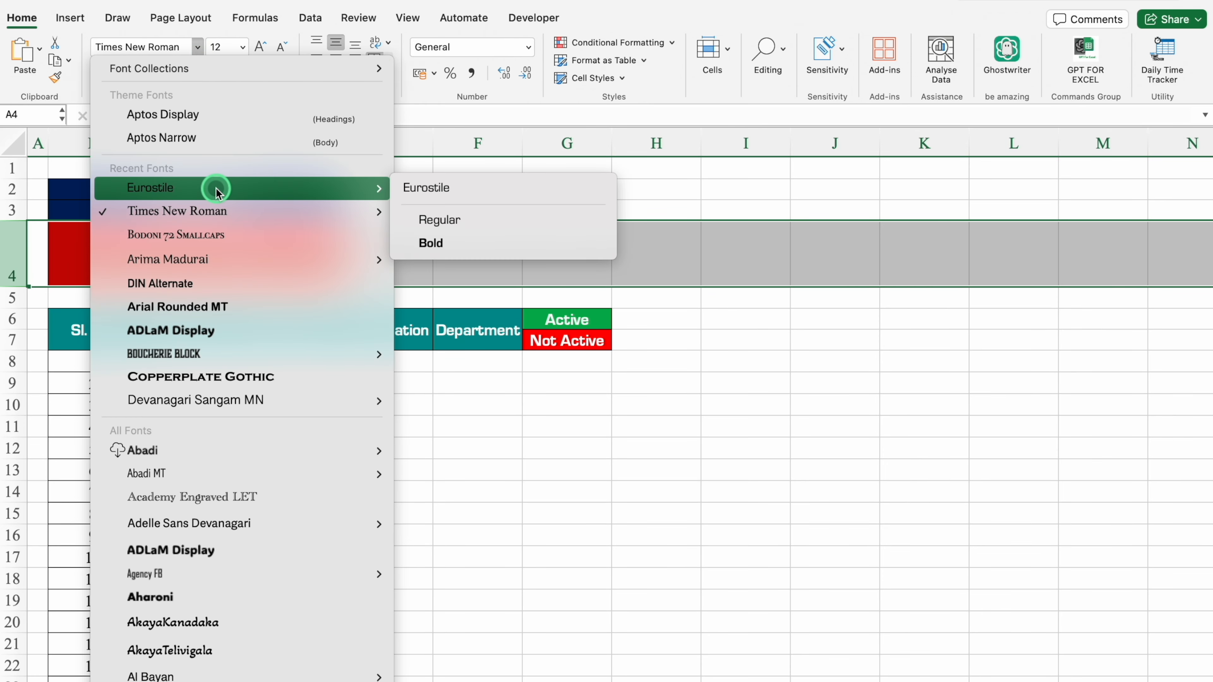
left_click(437, 240)
left_click(261, 47)
left_click(263, 49)
left_click(336, 60)
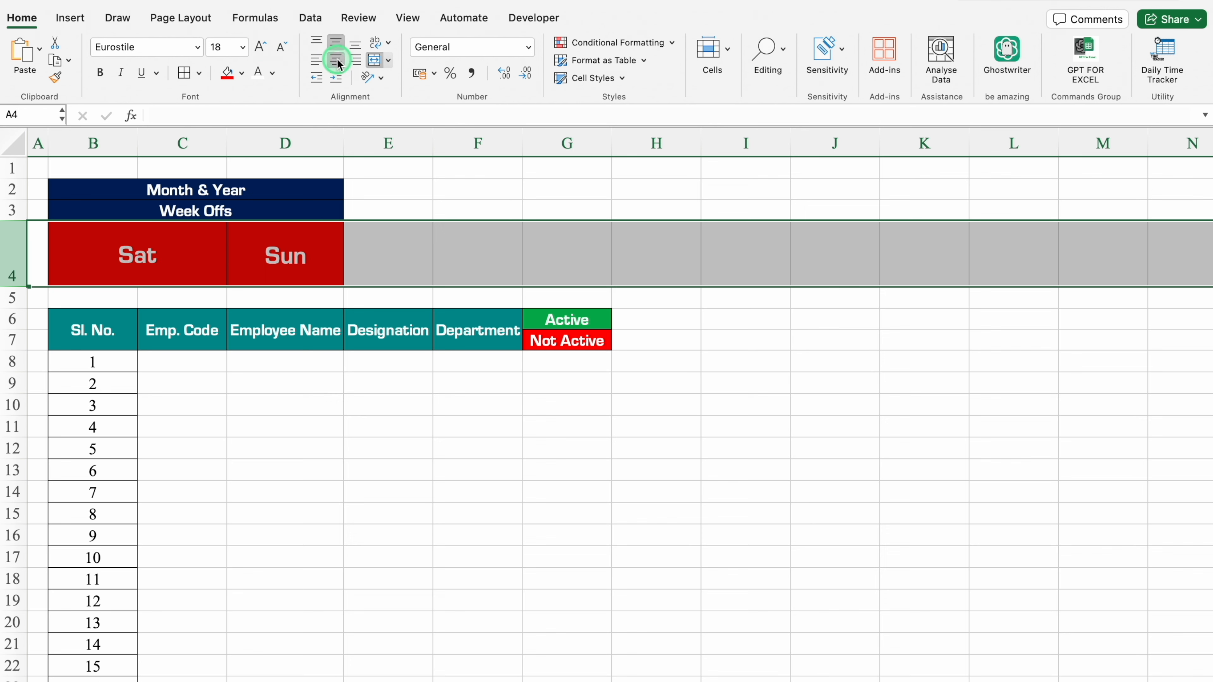
Shrink the empty row 5 to a thin spacer above the employee headings.
left_click(388, 210)
left_click_drag(17, 309, 17, 296)
left_click(368, 184)
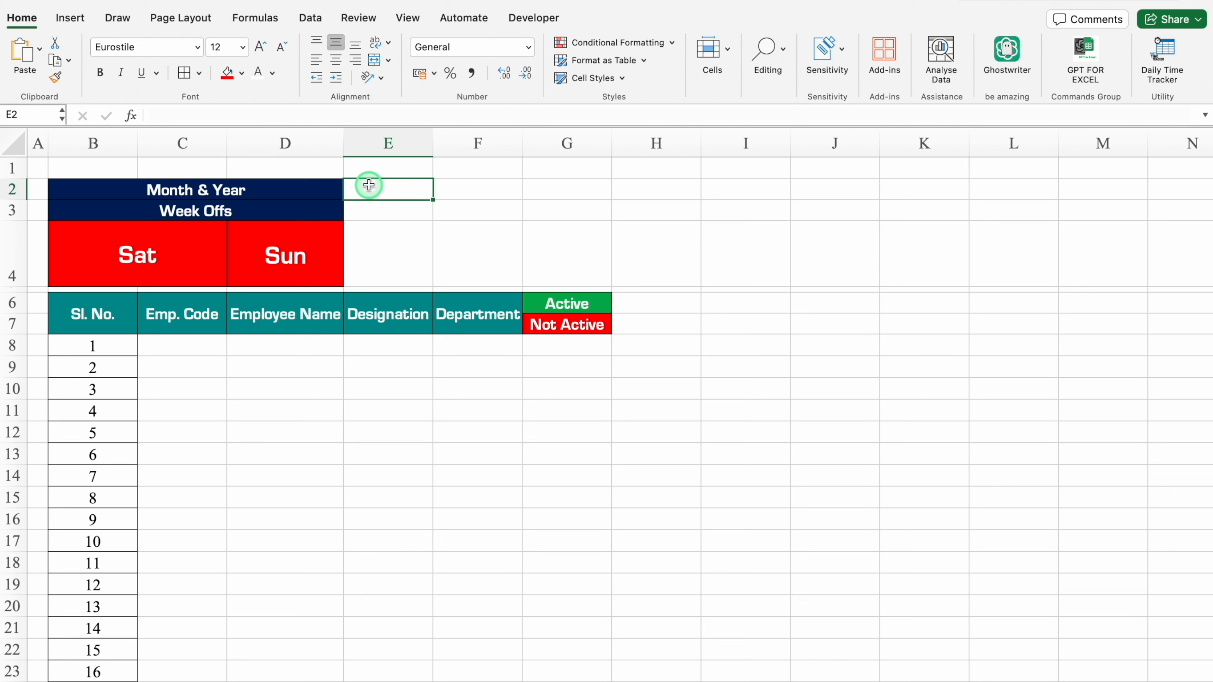
Merge E2:G2 beside Month & Year and copy the merged format down to E3:G3.
left_click_drag(414, 186, 531, 190)
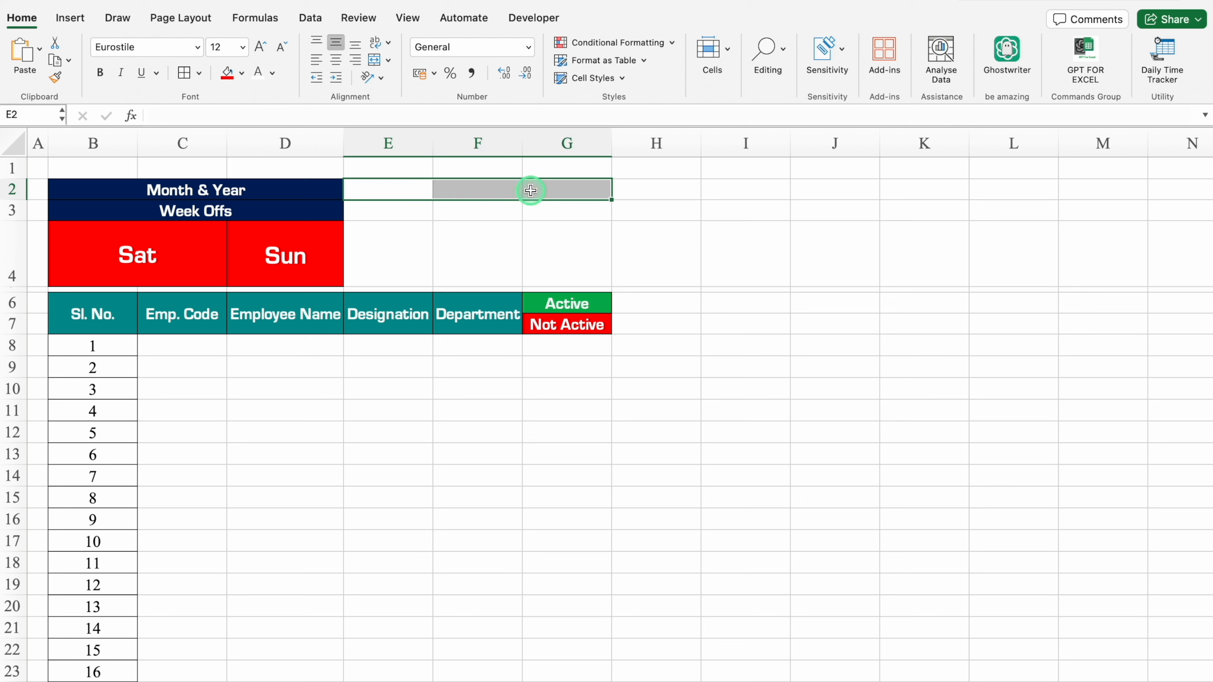
left_click(374, 60)
left_click_drag(611, 199, 612, 213)
Fill the merged cells E2:G3 orange, apply all borders and set their font colour to black.
left_click(242, 72)
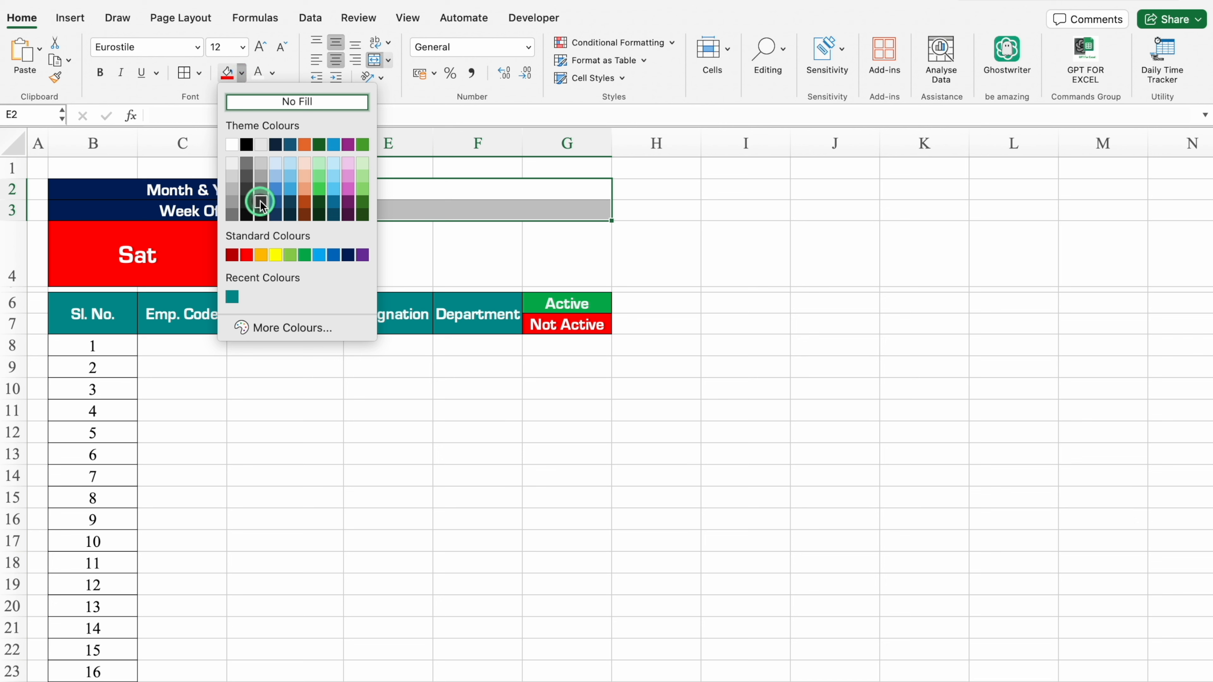
left_click(262, 256)
left_click(184, 73)
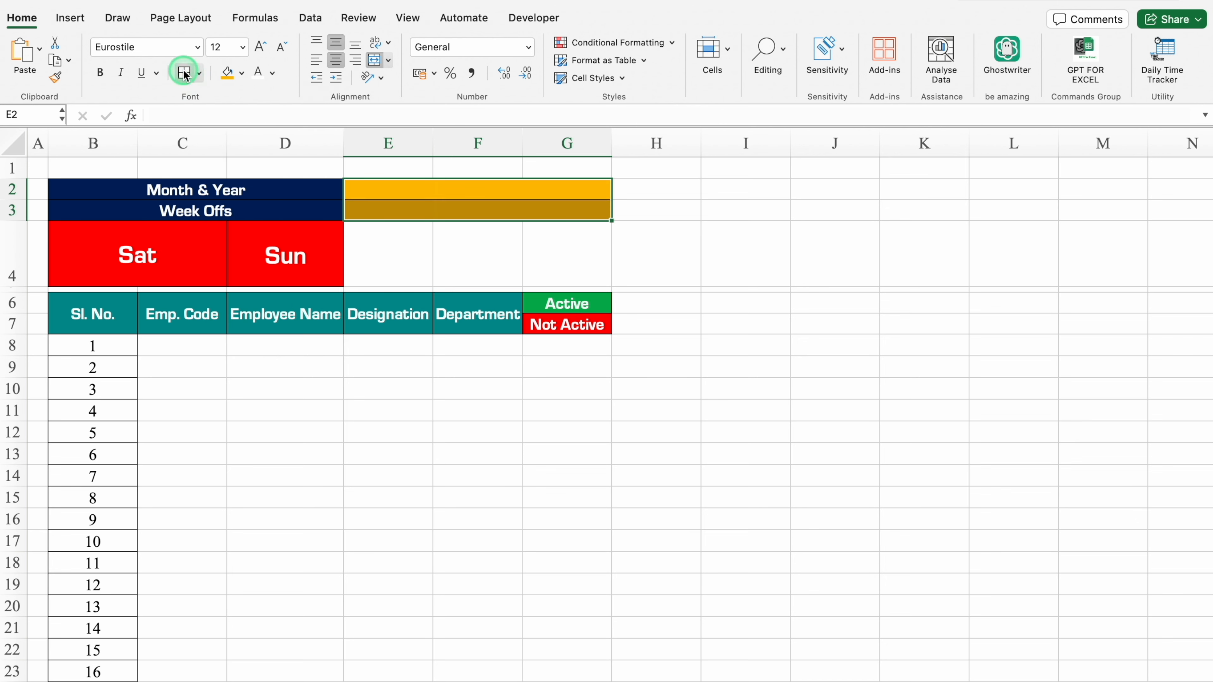
left_click(272, 73)
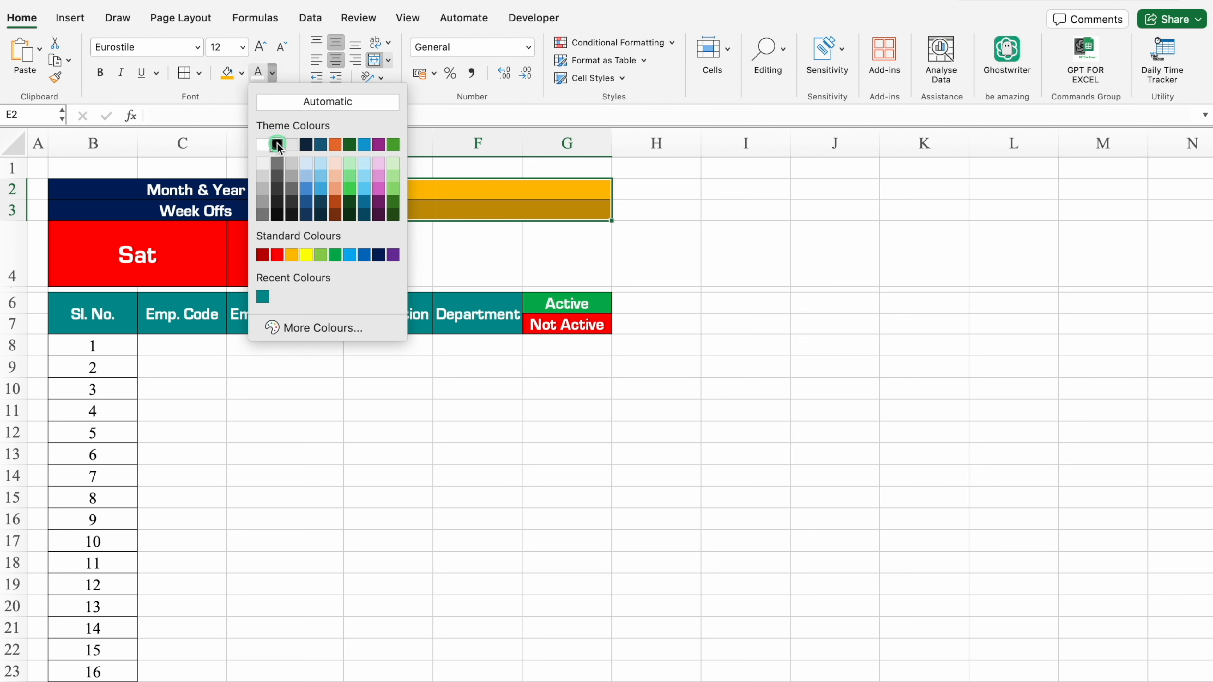
left_click(277, 145)
left_click(420, 190)
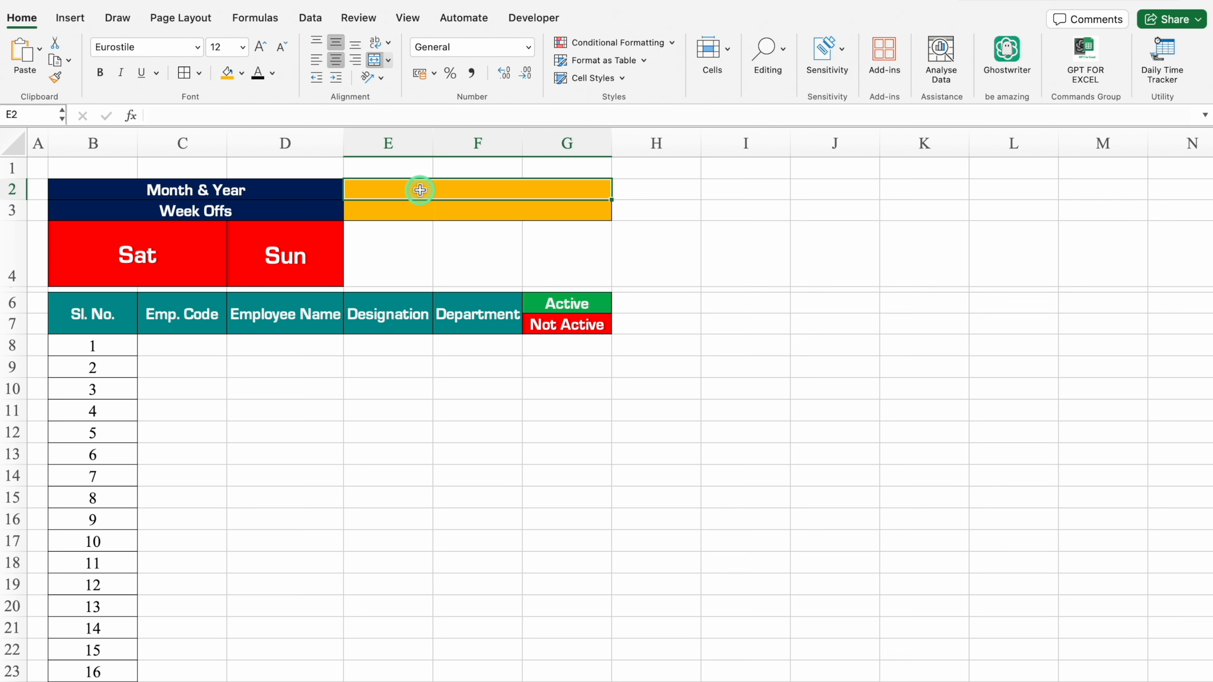
Add list validation to the merged cell E2 using the months in K3:K14 of the Settings sheet, and choose JANUARY.
left_click(347, 20)
left_click(311, 19)
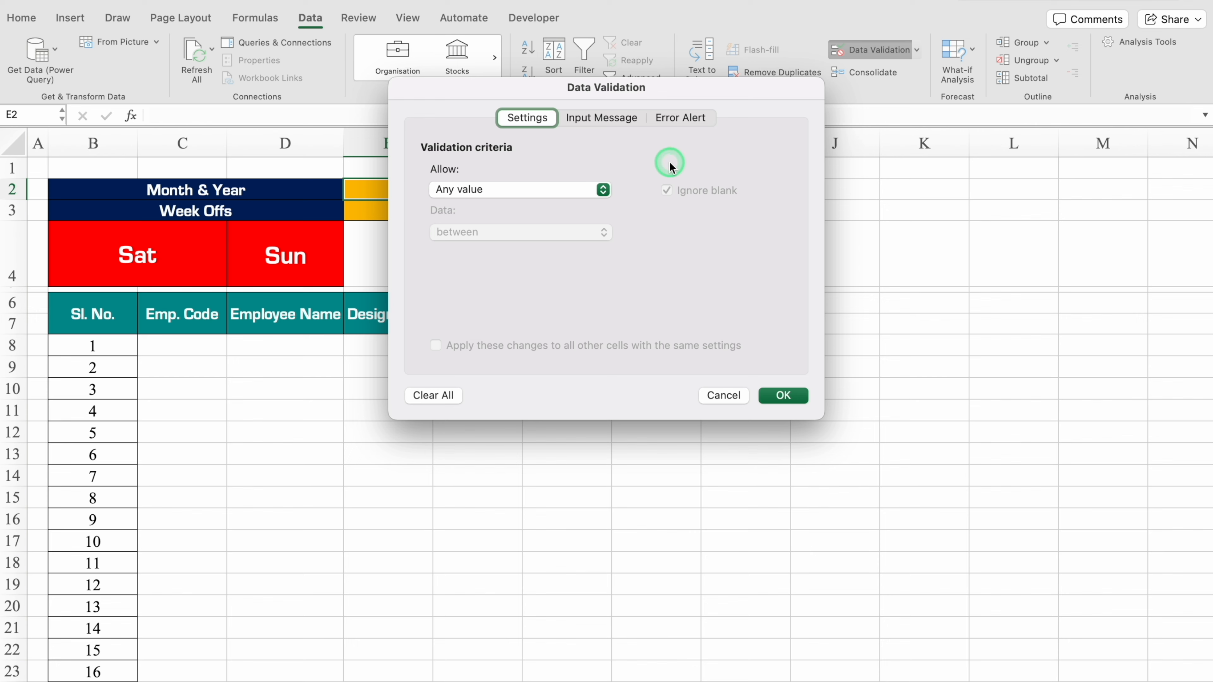
left_click(603, 190)
left_click(522, 244)
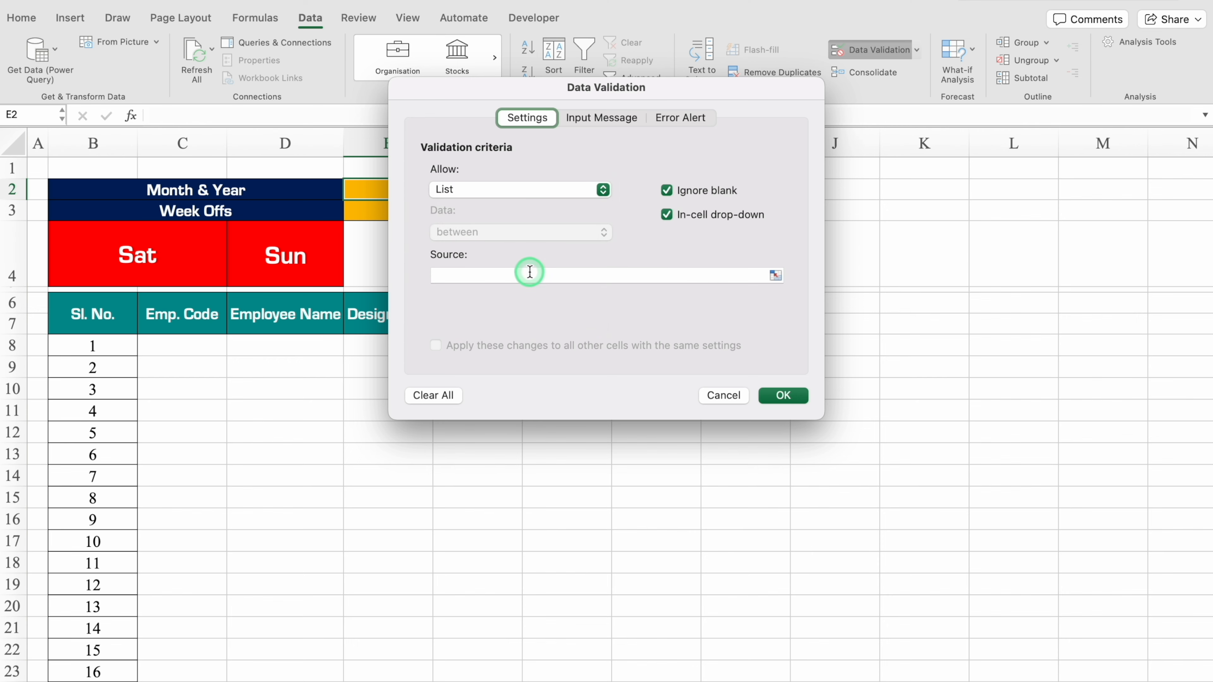
left_click(528, 274)
left_click(120, 680)
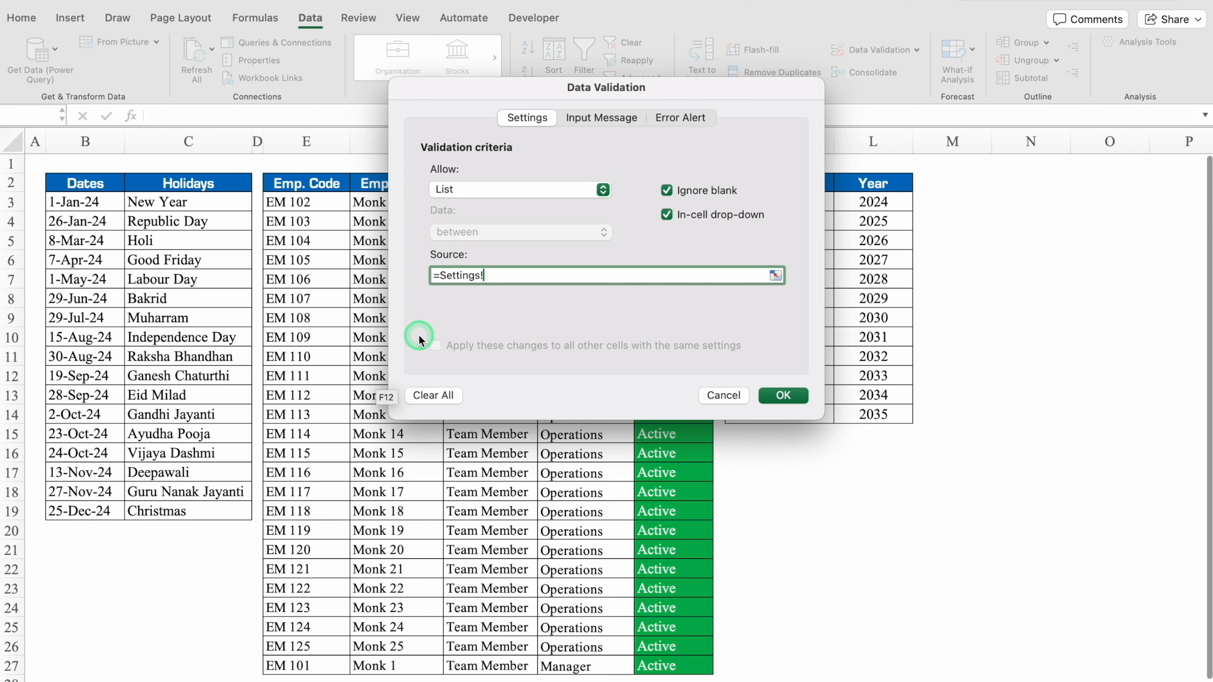
left_click_drag(735, 98, 448, 139)
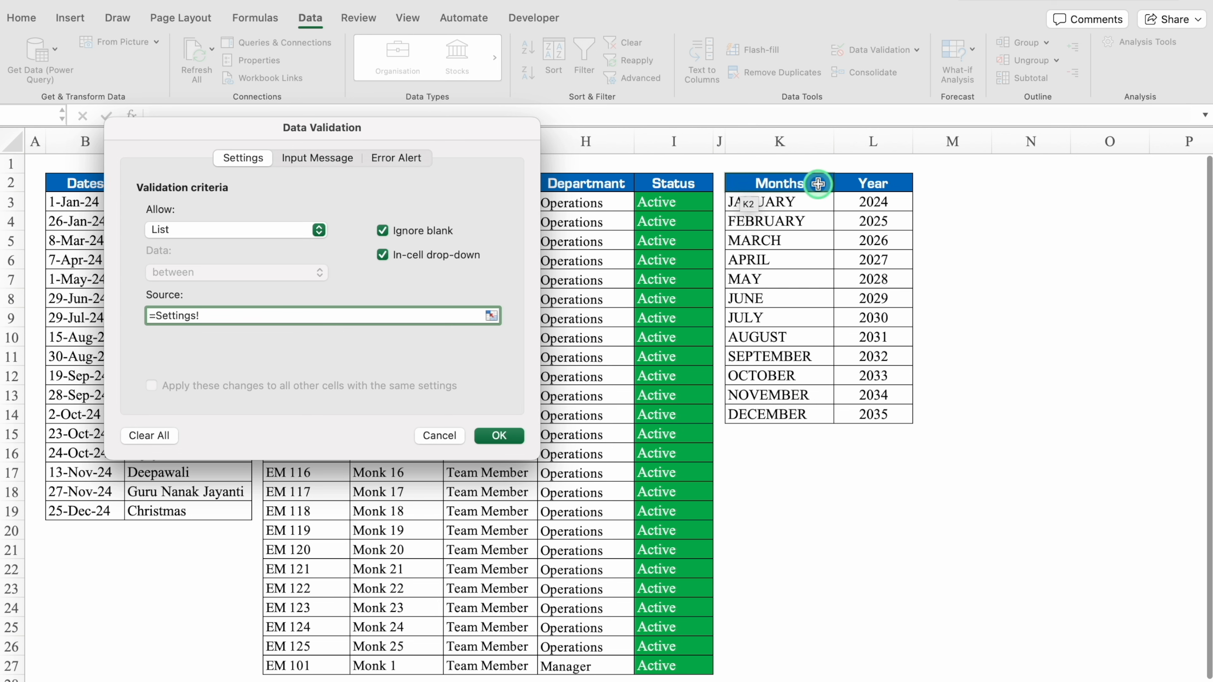
left_click(806, 201)
left_click_drag(807, 201, 802, 410)
left_click(496, 435)
left_click(618, 191)
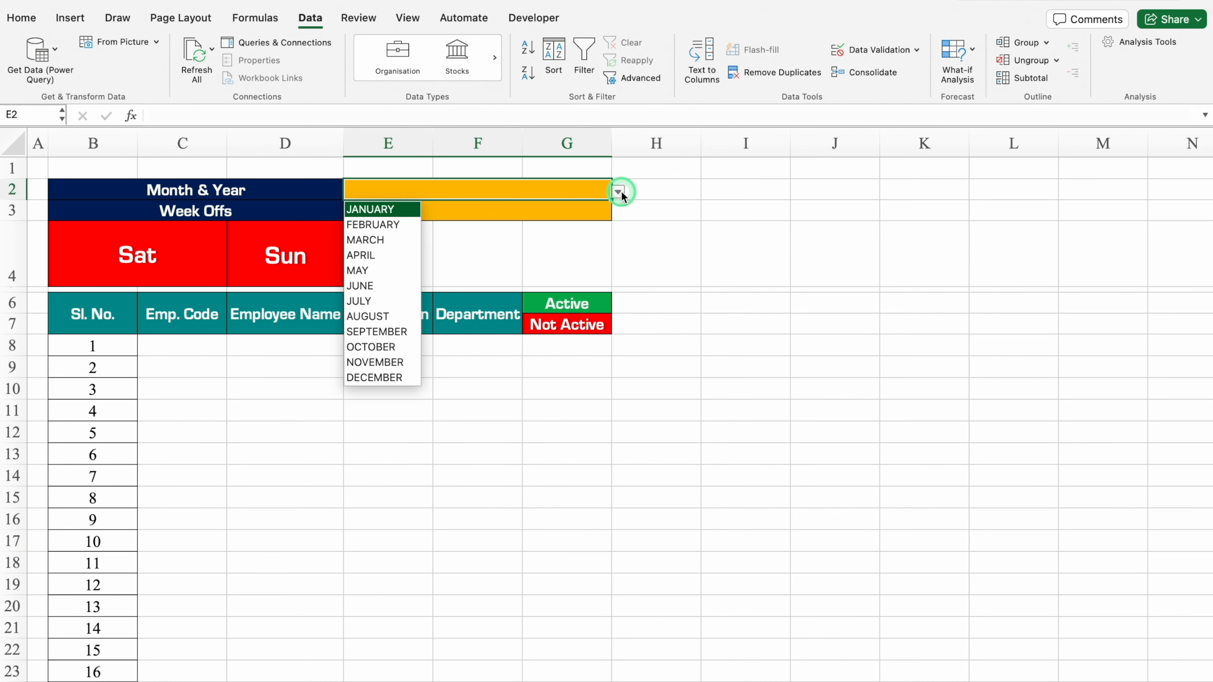
left_click(408, 212)
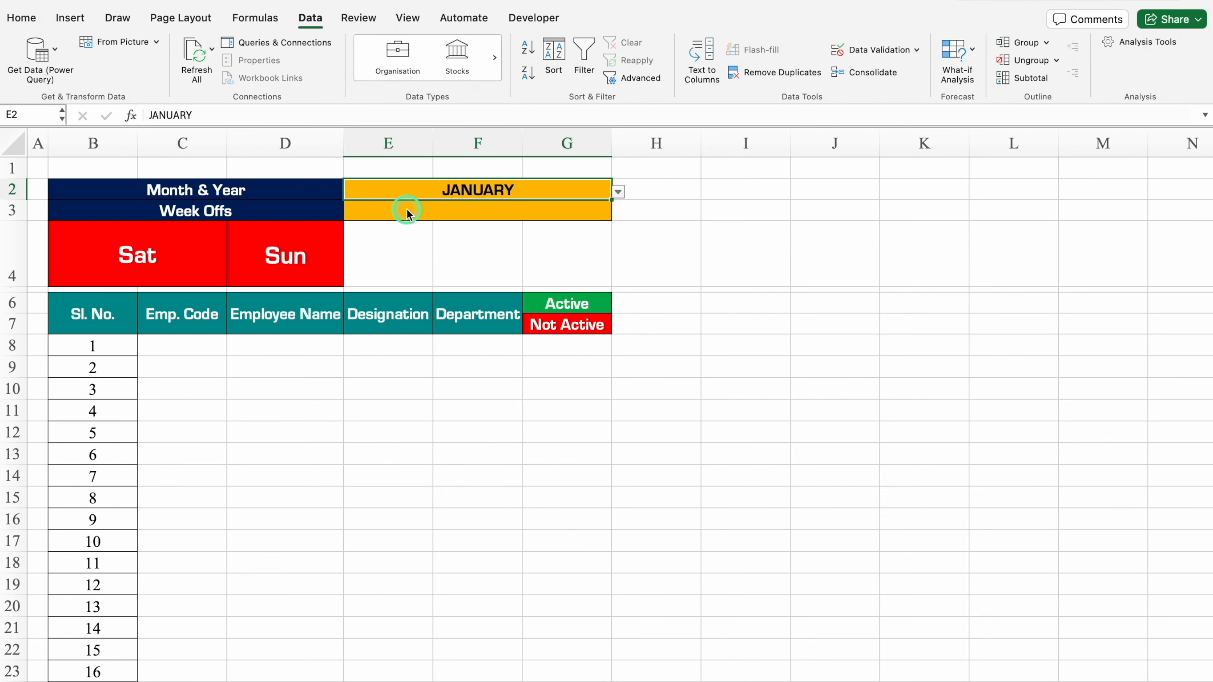
Add list validation to the merged cell E3 using the years in Settings!$L$3:$L$14, and choose 2024.
left_click(428, 210)
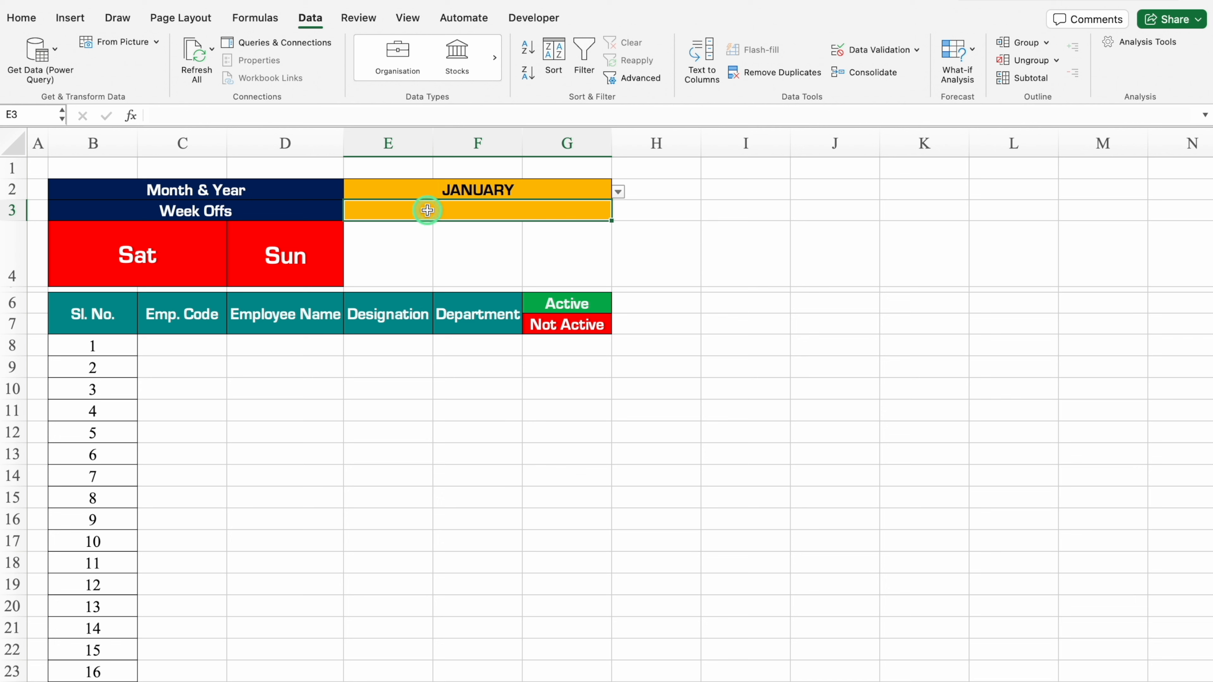
left_click(867, 51)
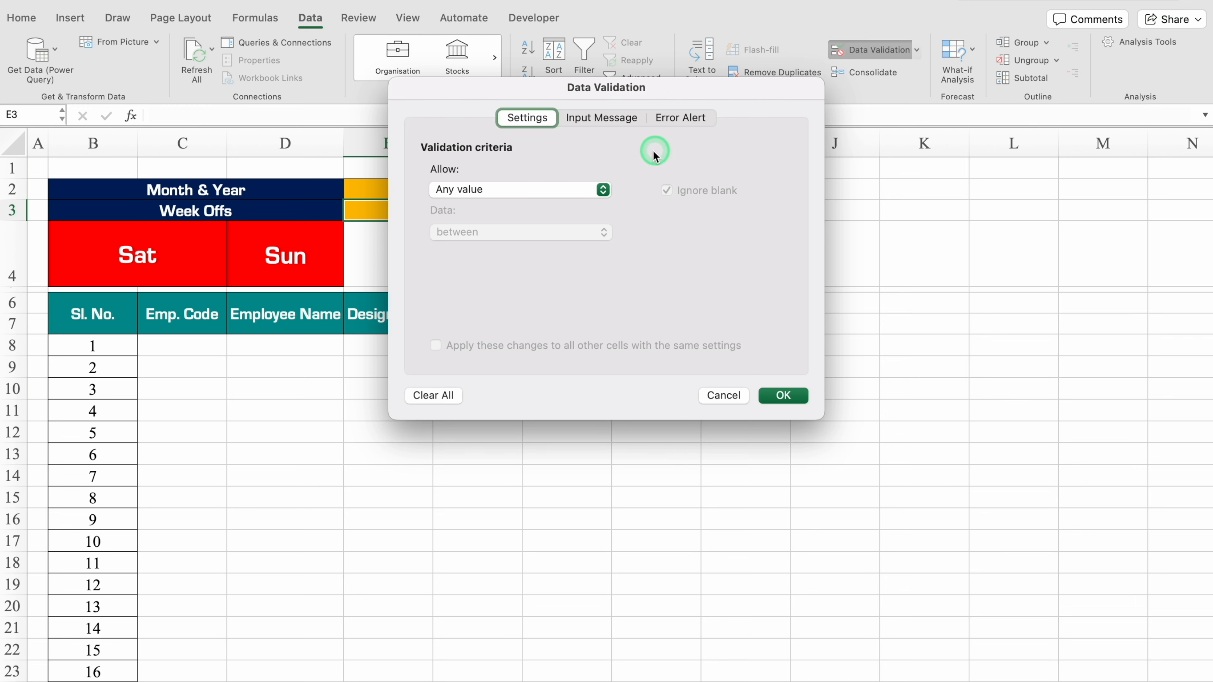
left_click(603, 190)
left_click(486, 239)
left_click(519, 274)
left_click(248, 681)
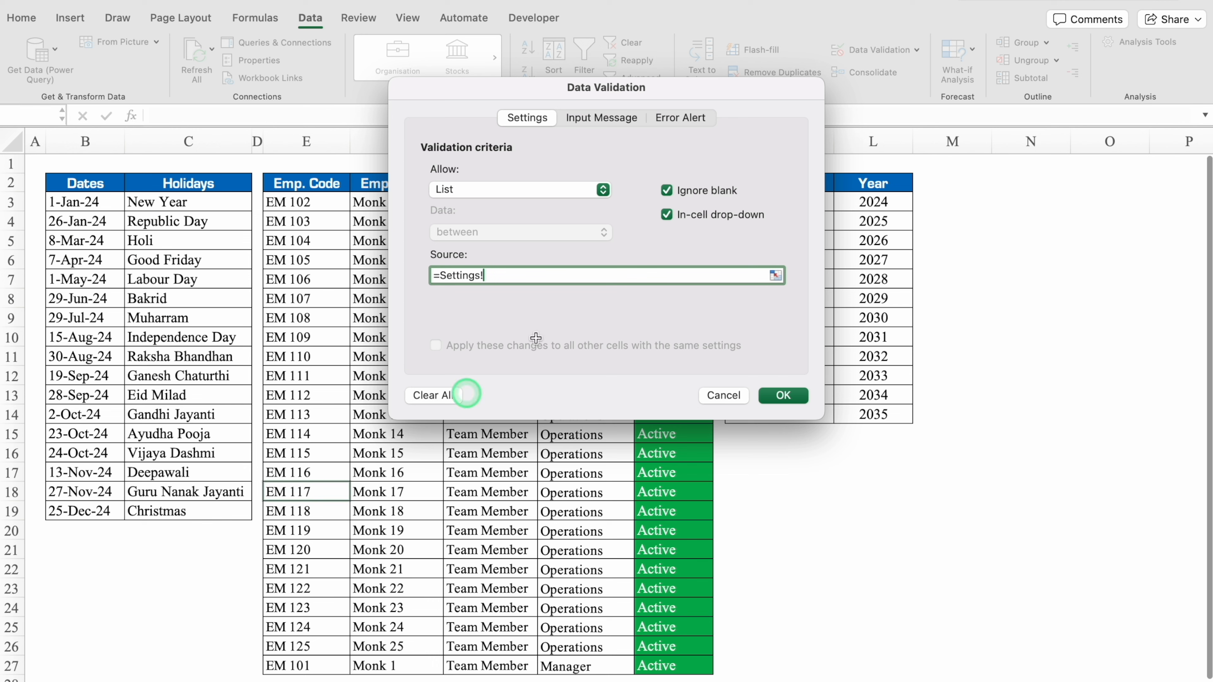
left_click_drag(879, 201, 884, 415)
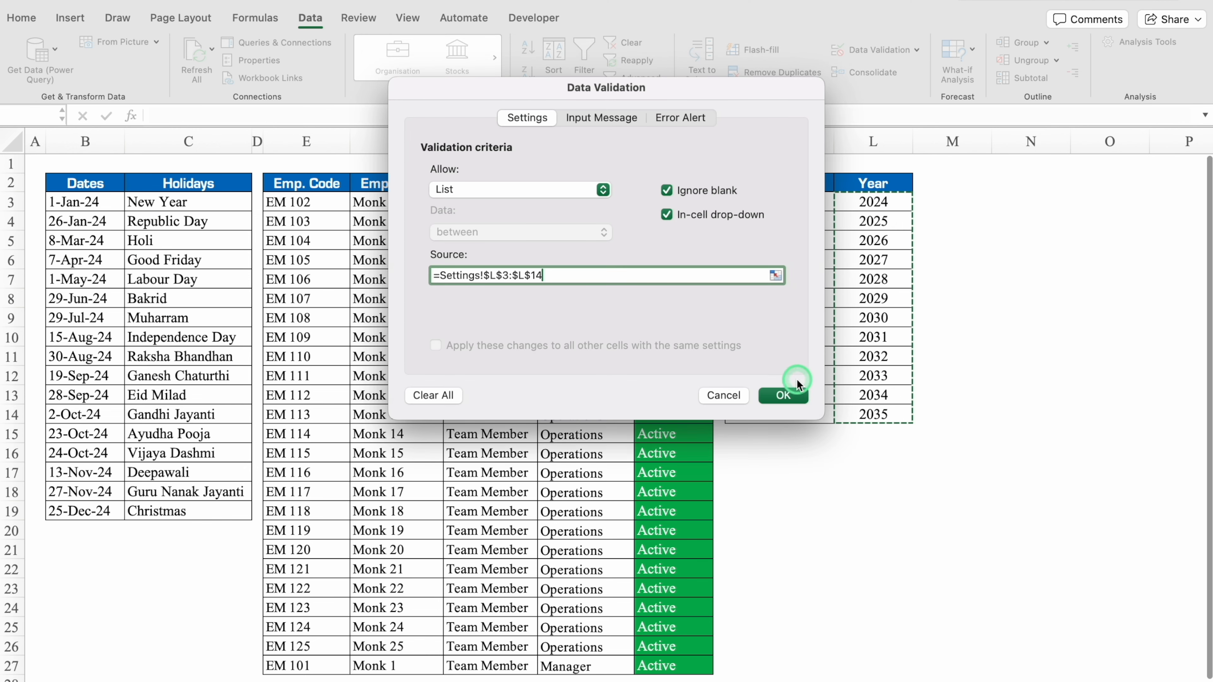
left_click(791, 393)
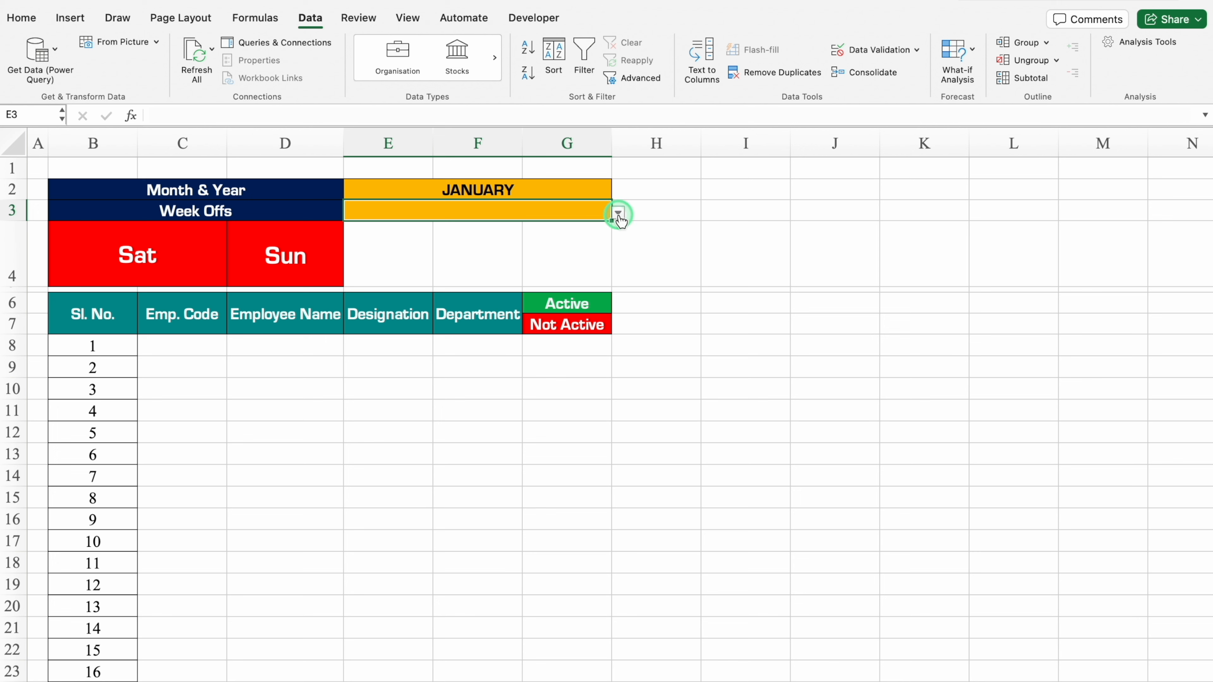
left_click(619, 213)
left_click(375, 227)
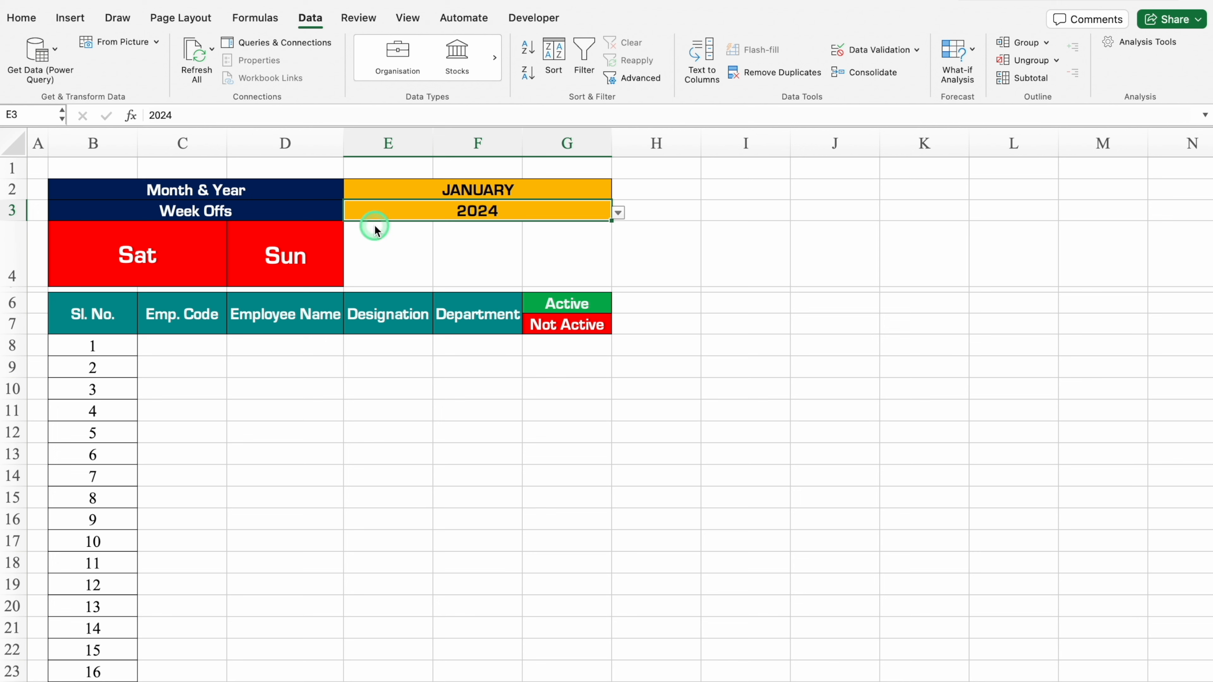
Merge E4:G4 into one orange-filled cell and enter HOLIDAYS in it.
left_click_drag(374, 227, 564, 254)
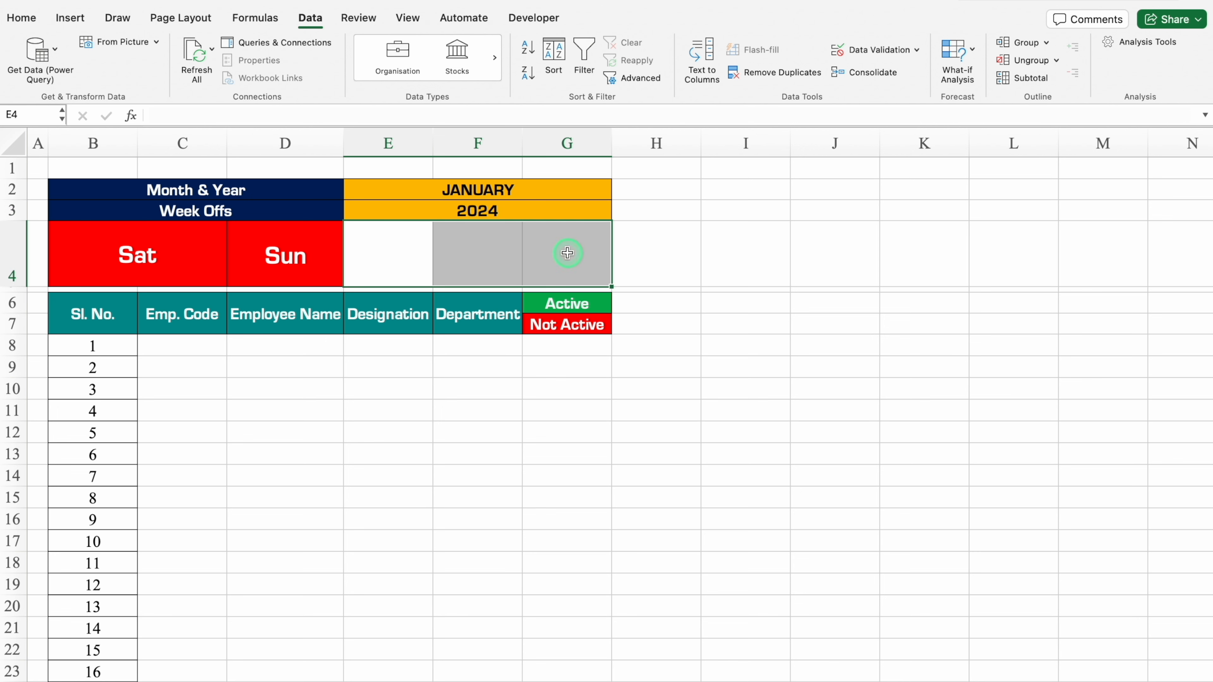
left_click(22, 20)
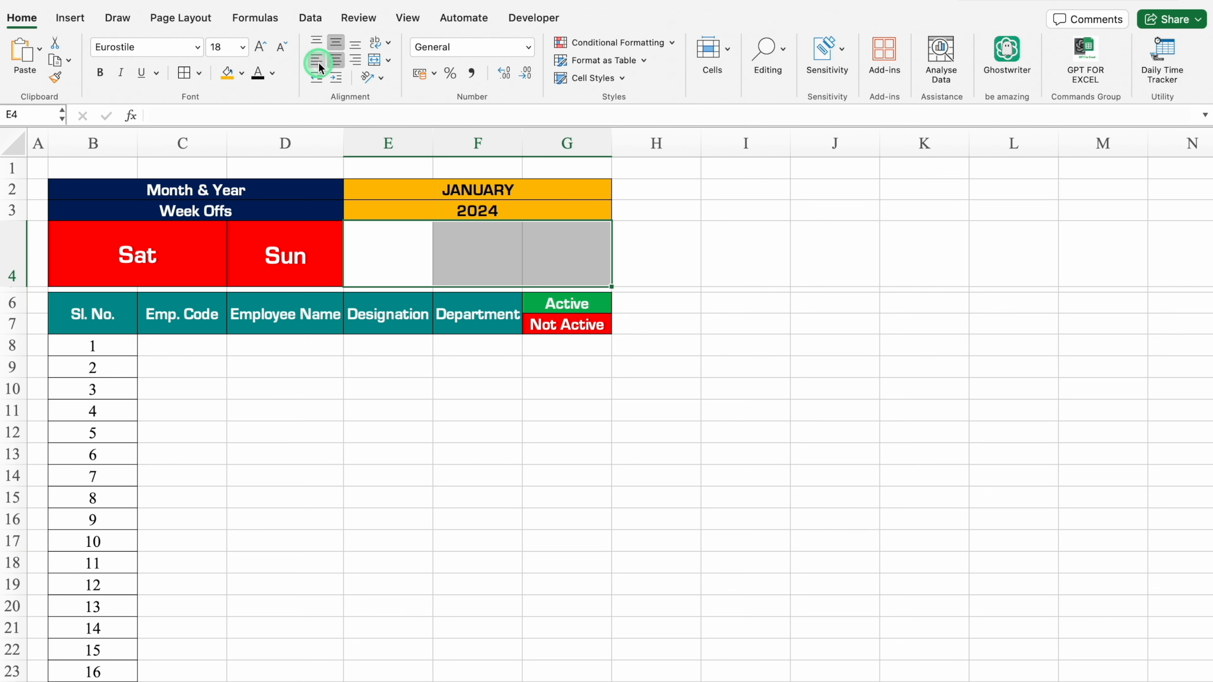
left_click(374, 60)
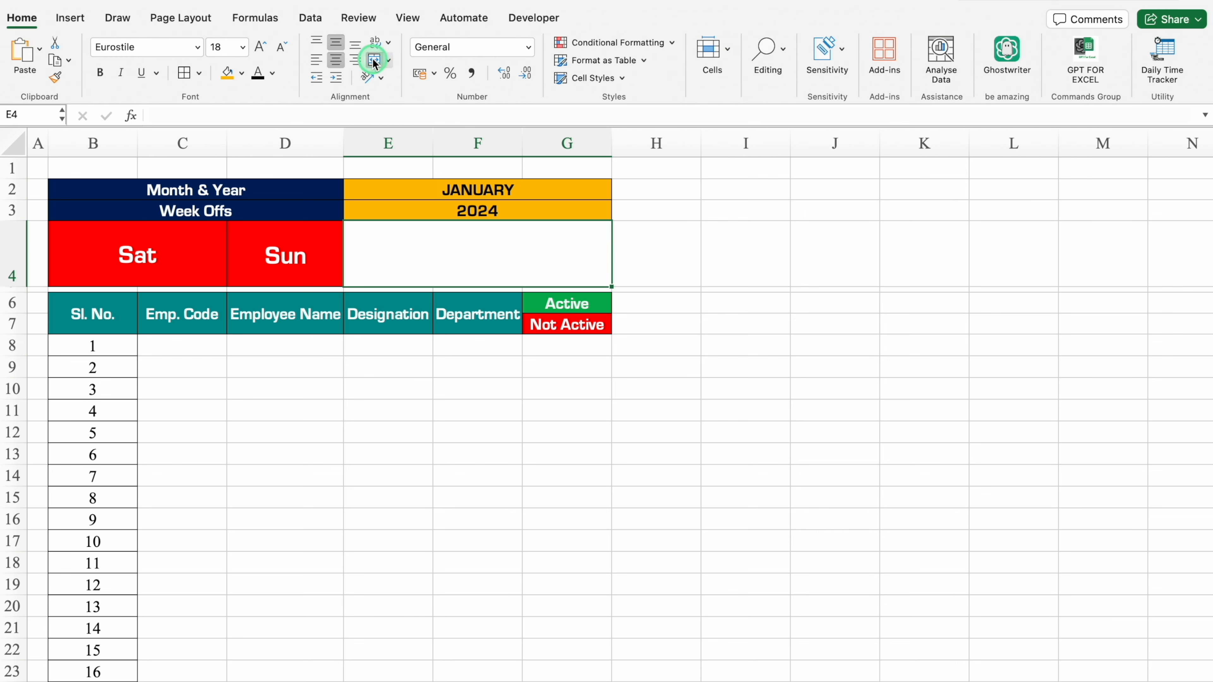
left_click(228, 73)
type("HOLIDAYS")
key("Return")
left_click(480, 245)
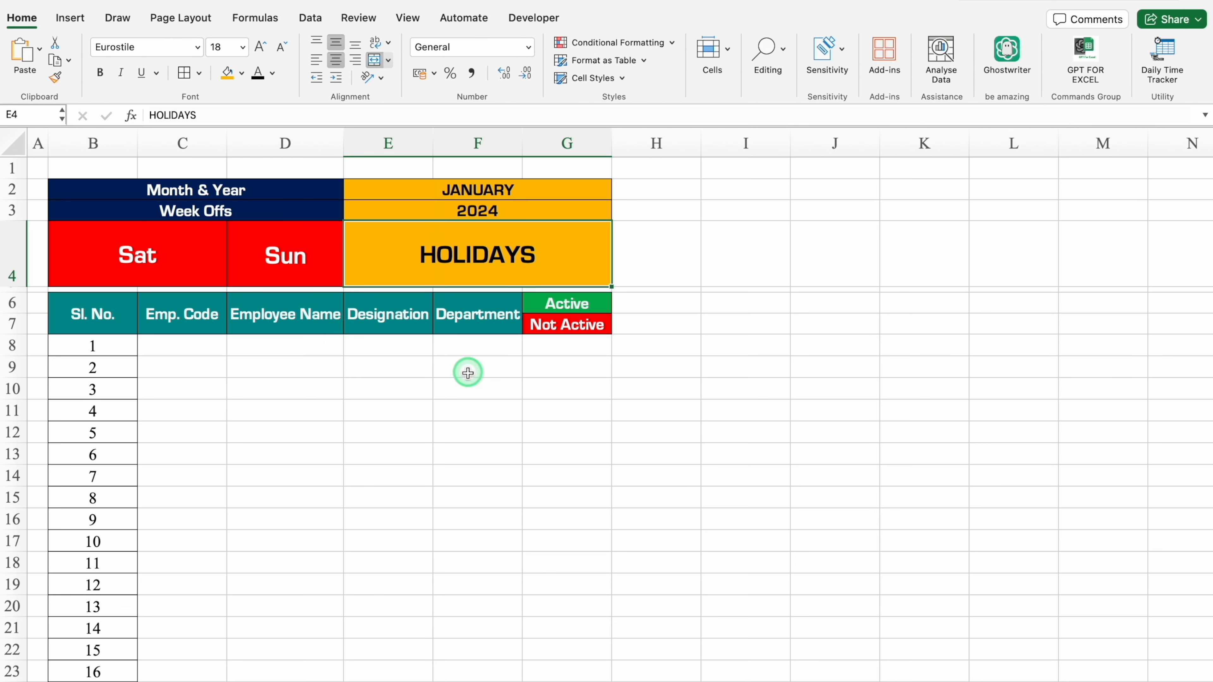
Enter =DATEVALUE("1"&E2&E3) in H6 to build the first date of the selected month and year.
left_click(643, 306)
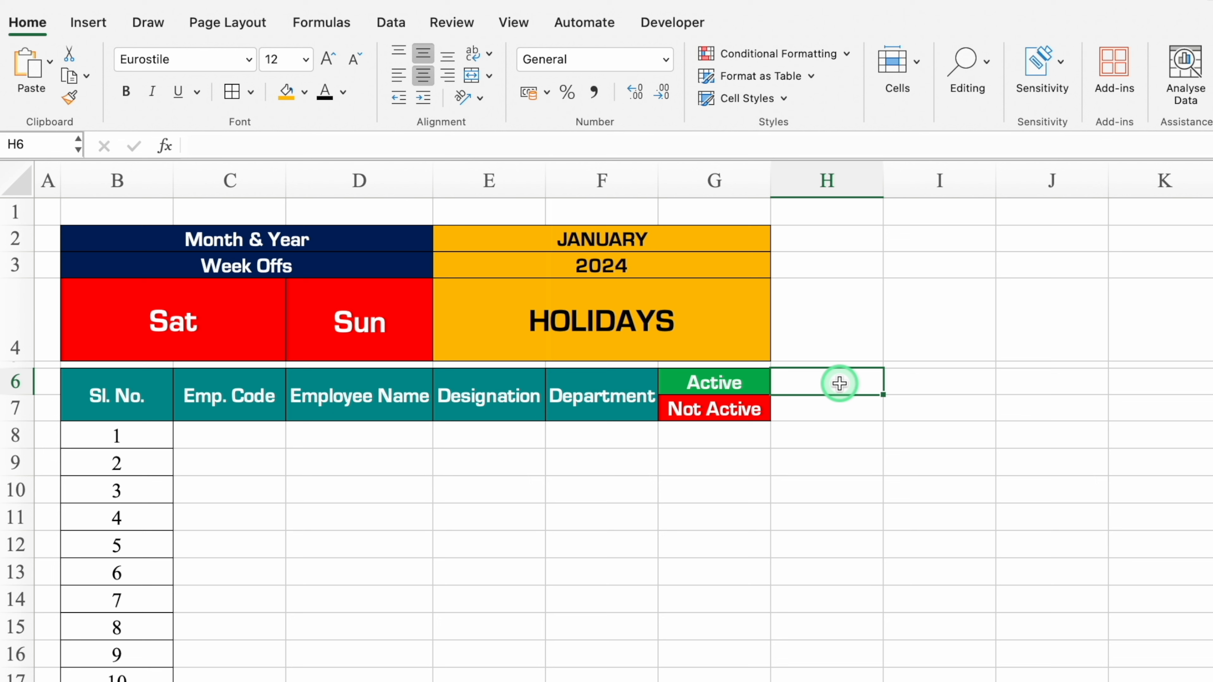
type("=date")
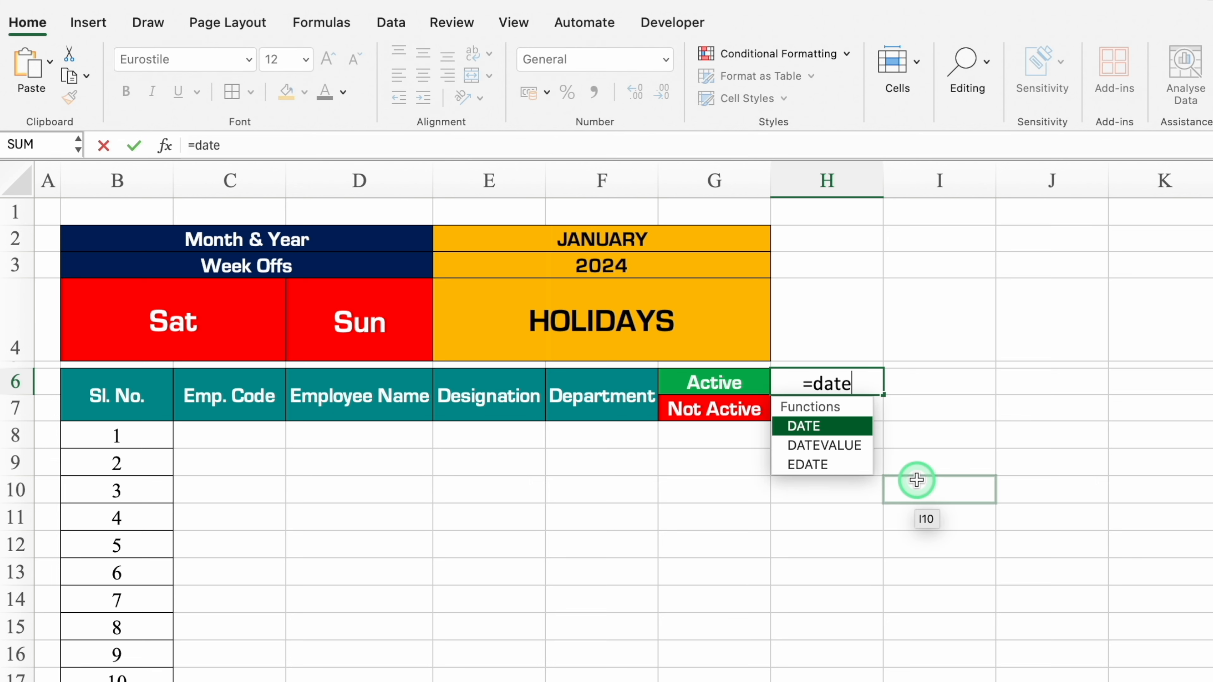
double_click(836, 443)
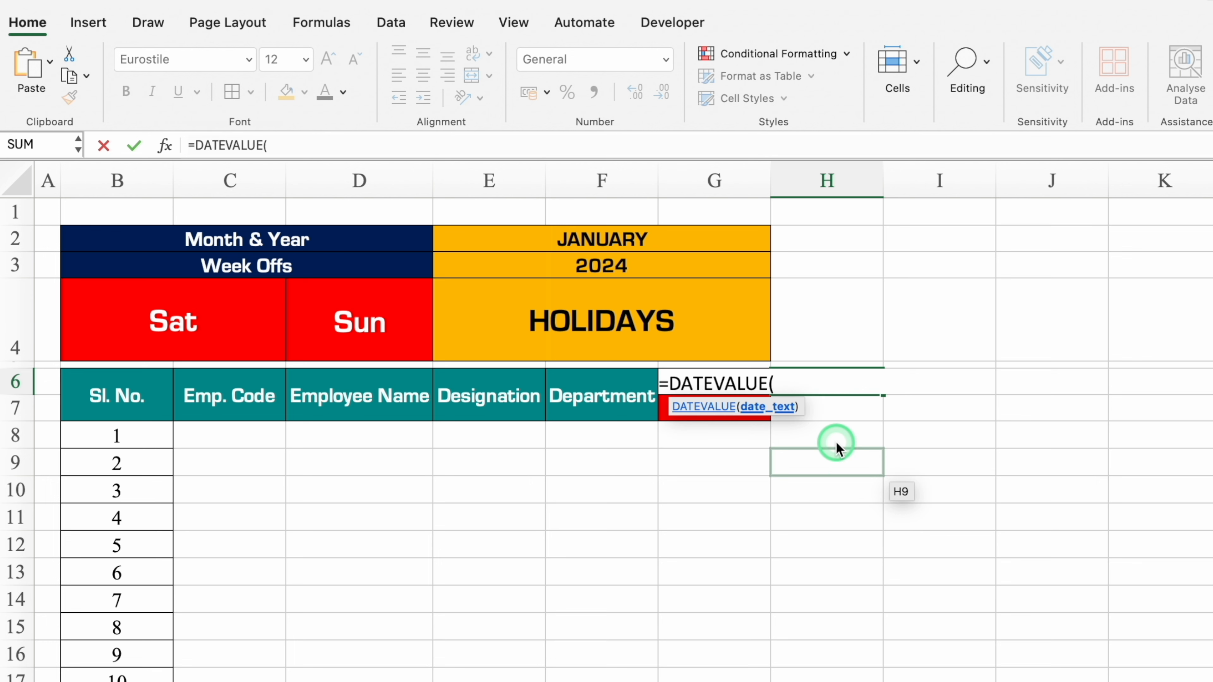
type("\"1\"&")
left_click(654, 240)
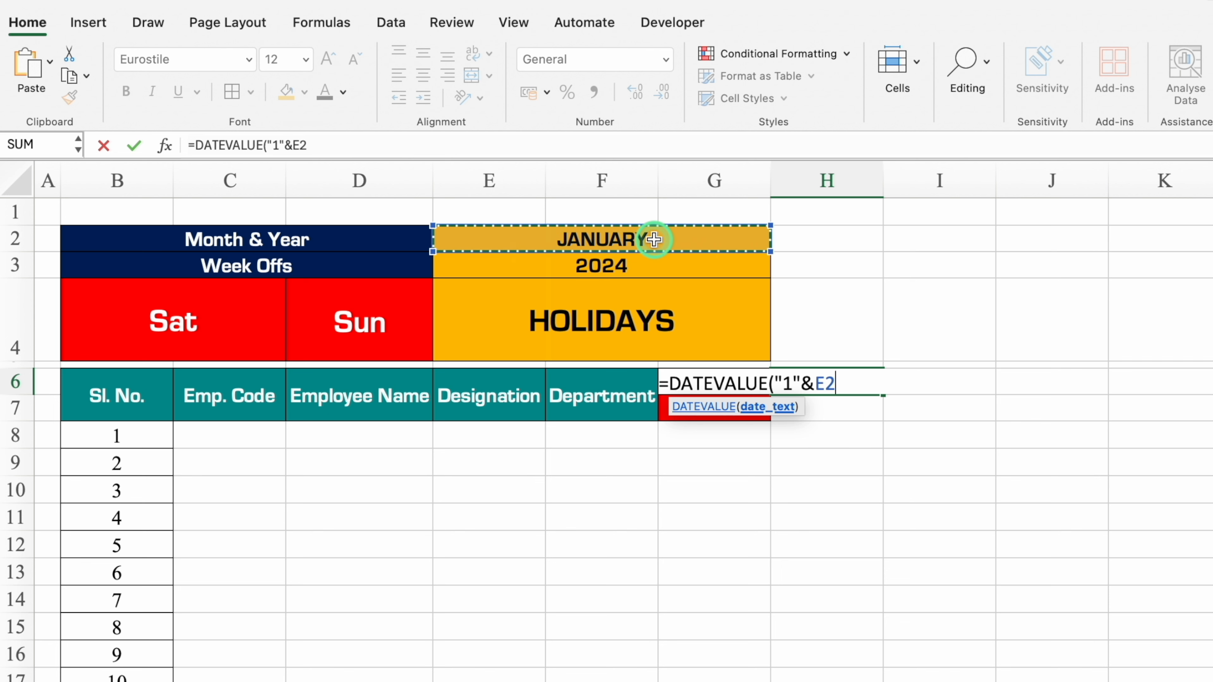
type("&")
left_click(639, 266)
type(")")
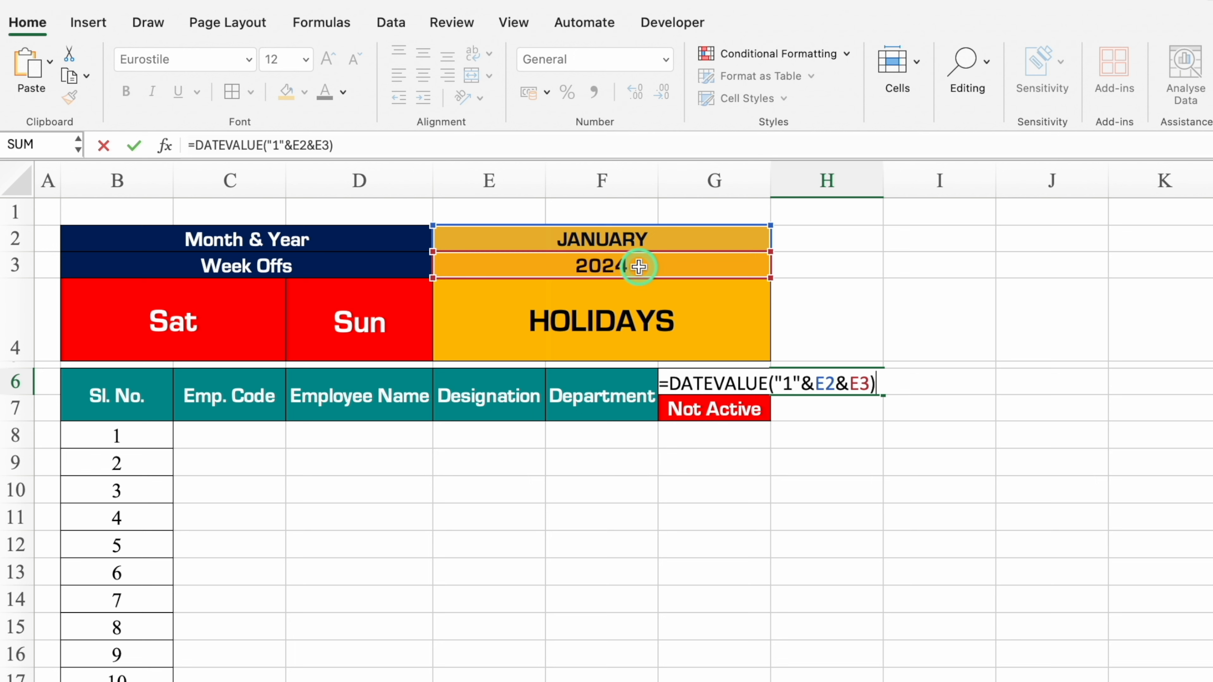
key("Return")
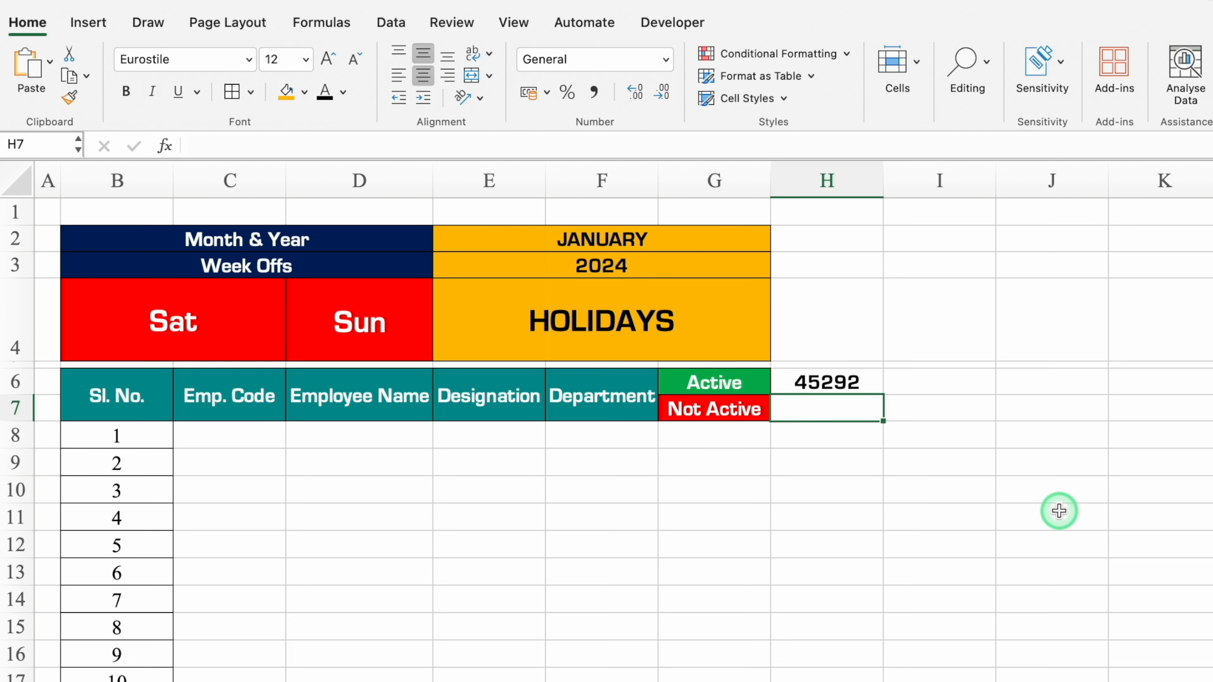
Format H6:I6 as dates with the 14-Mar day-month type.
left_click(857, 383)
left_click_drag(857, 383, 918, 386)
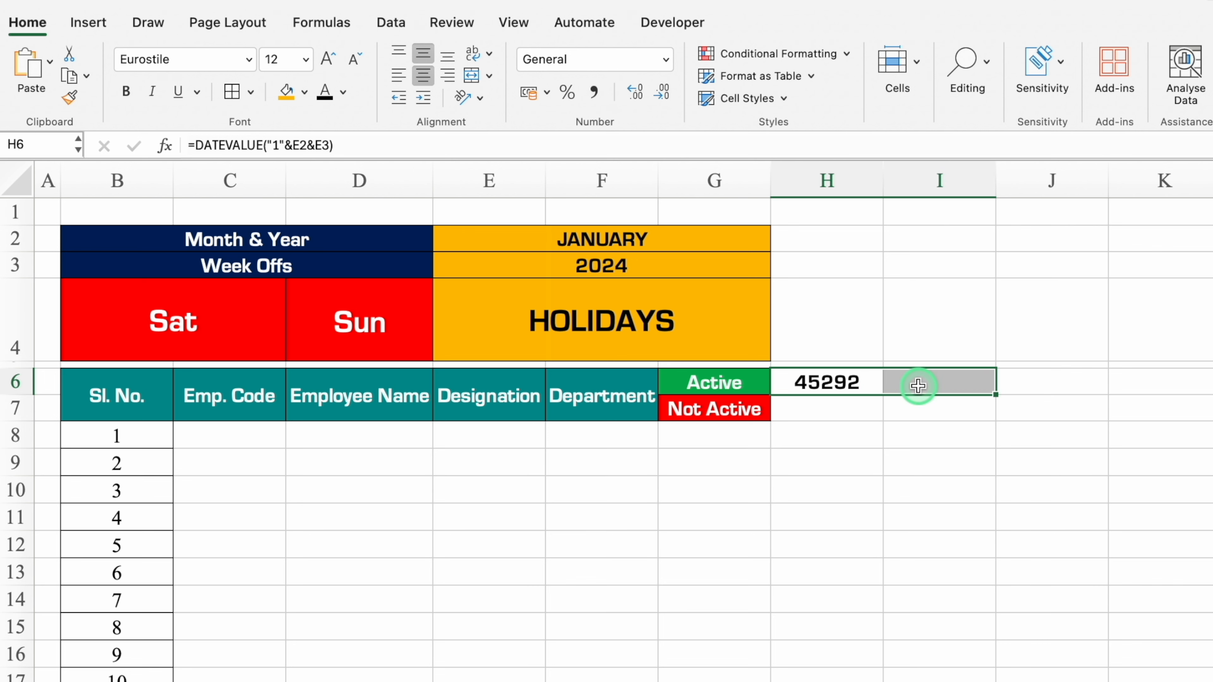
key("ctrl+1")
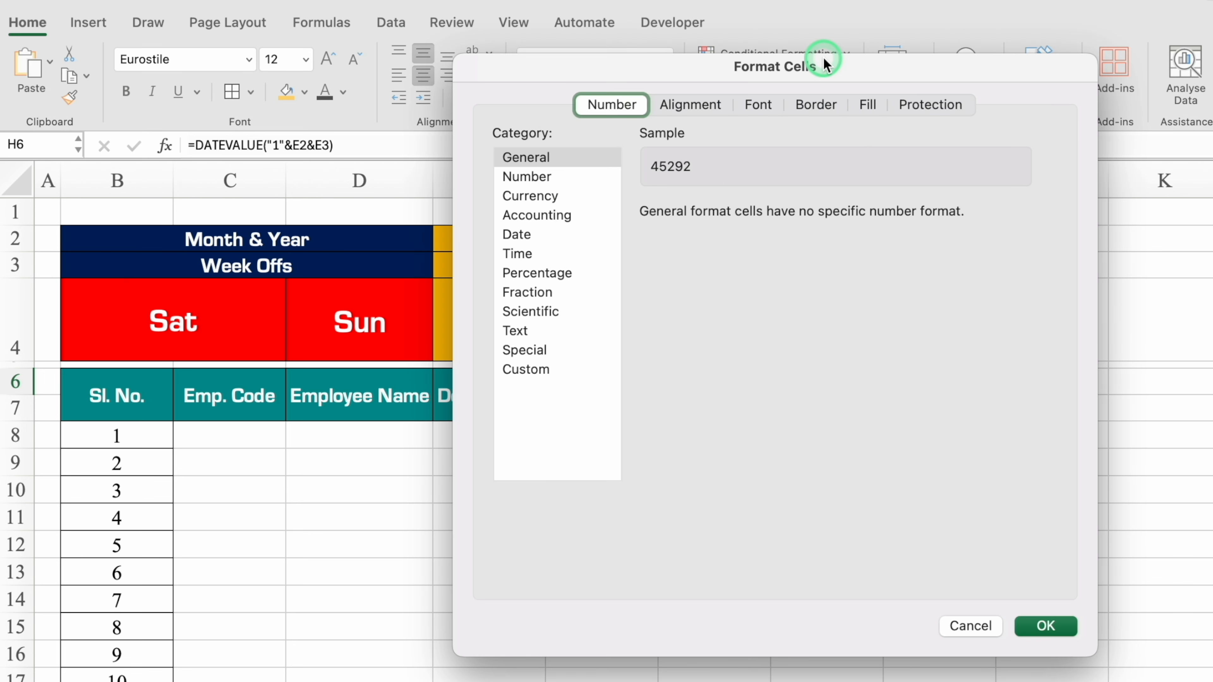
left_click(550, 231)
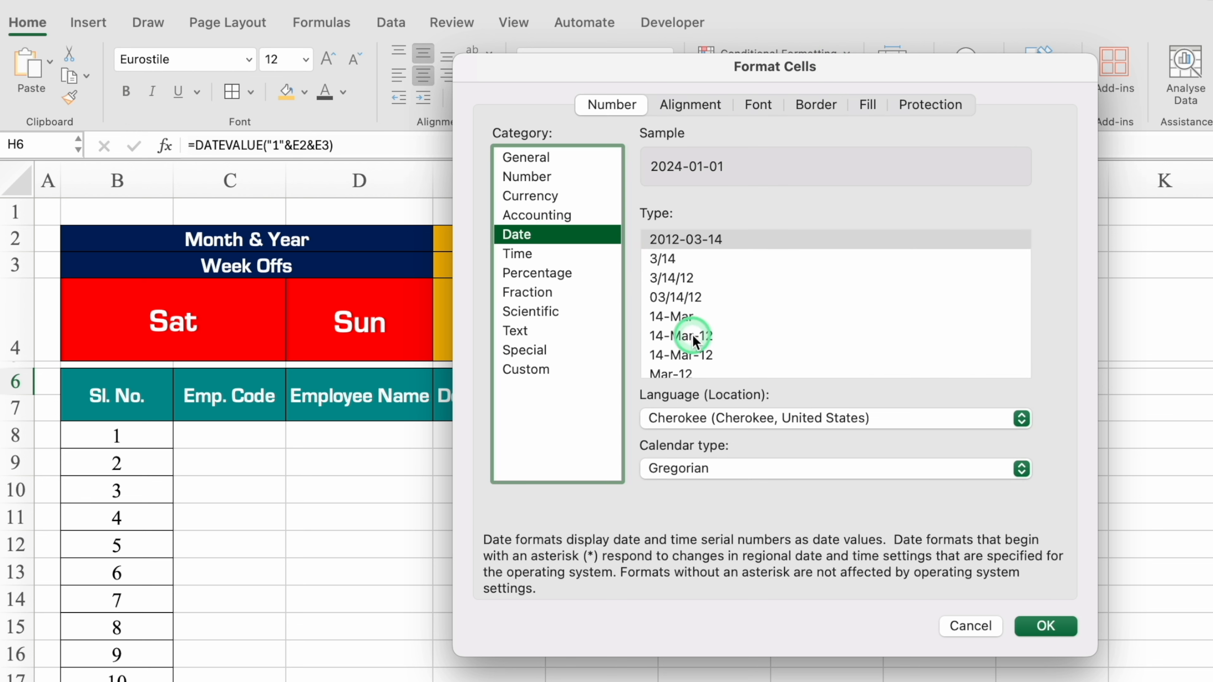
left_click(687, 316)
left_click(1039, 630)
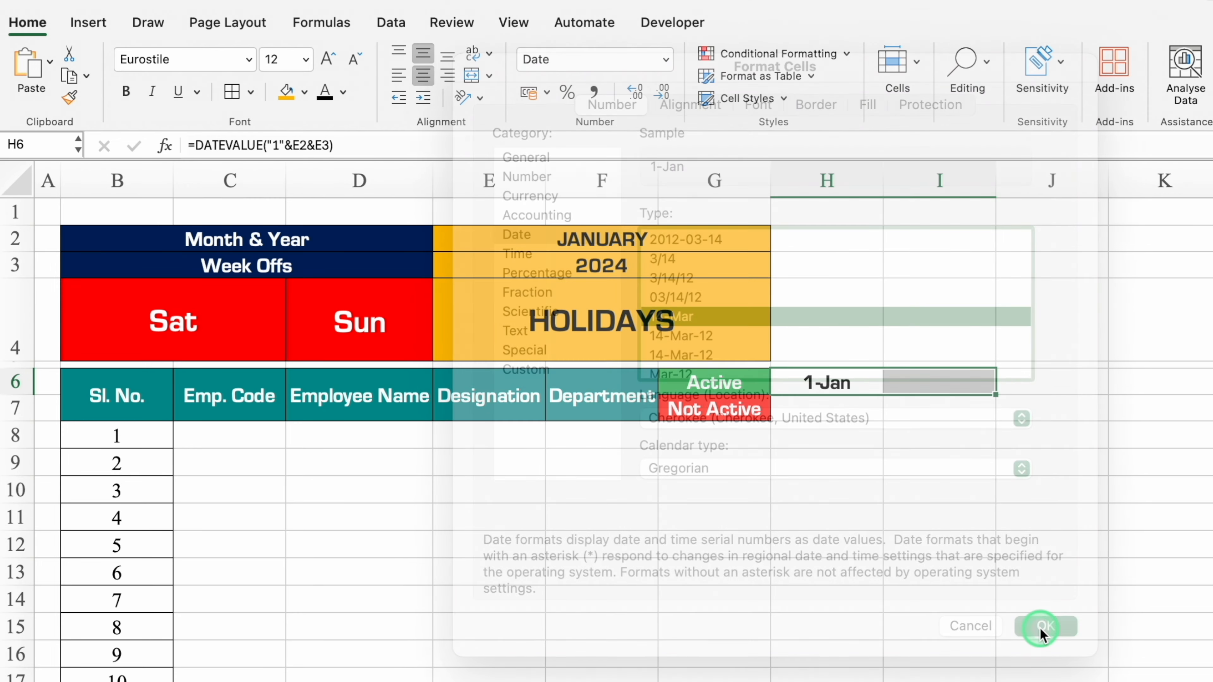
Enter =TEXT(H6,"DDD") in H7 to give the short weekday name of the date above.
left_click(851, 414)
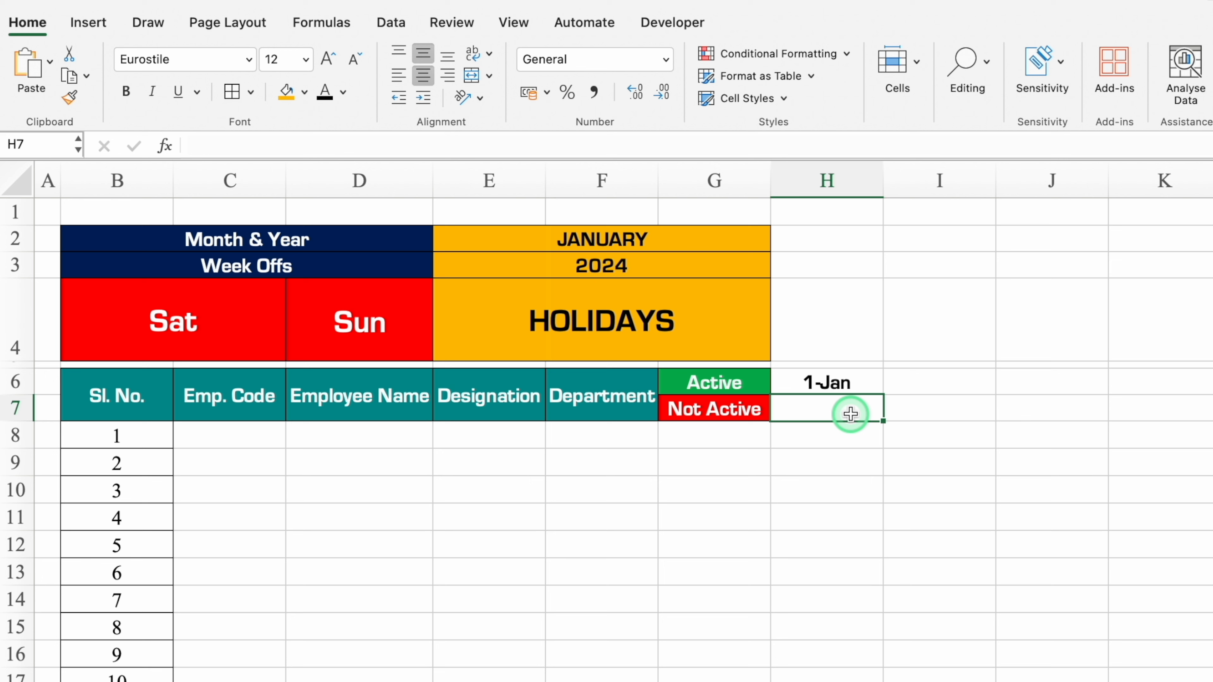
type("=text")
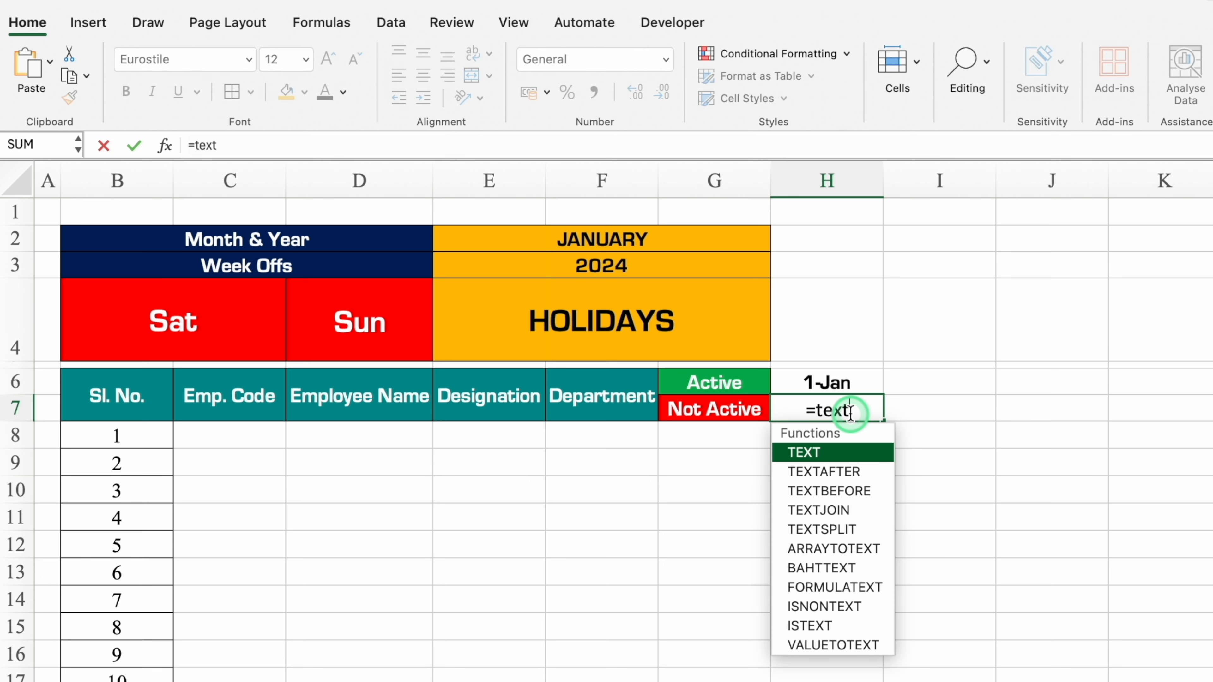
double_click(844, 453)
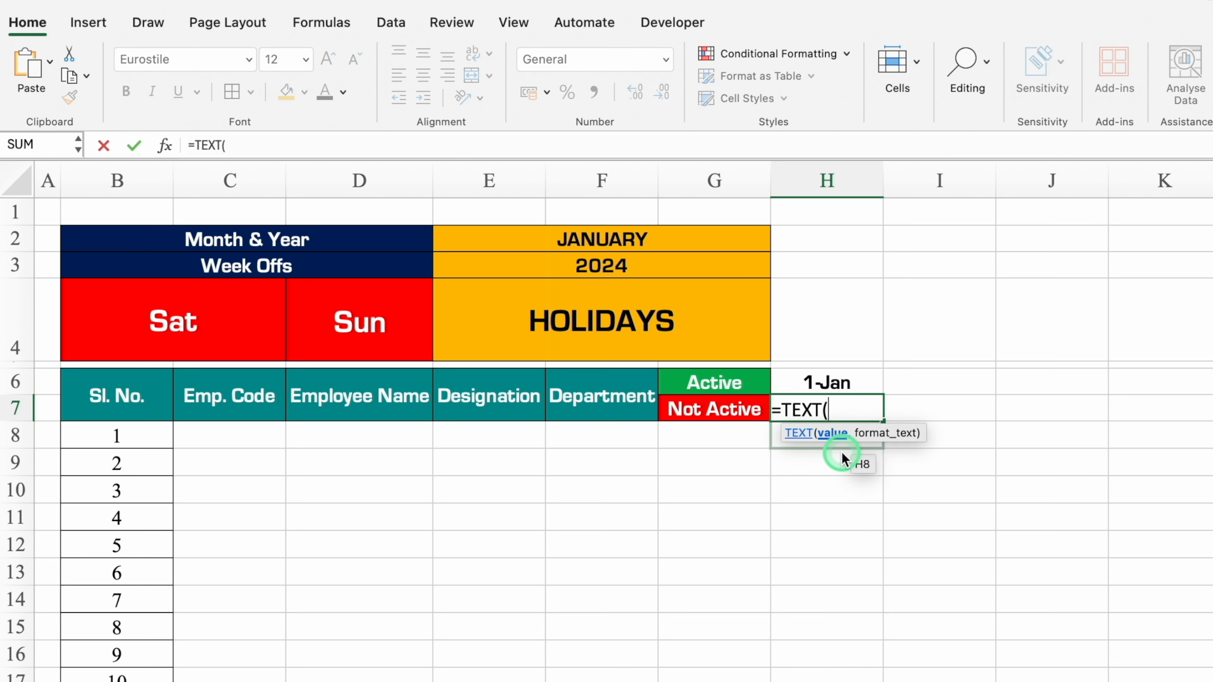
left_click(840, 382)
type(",")
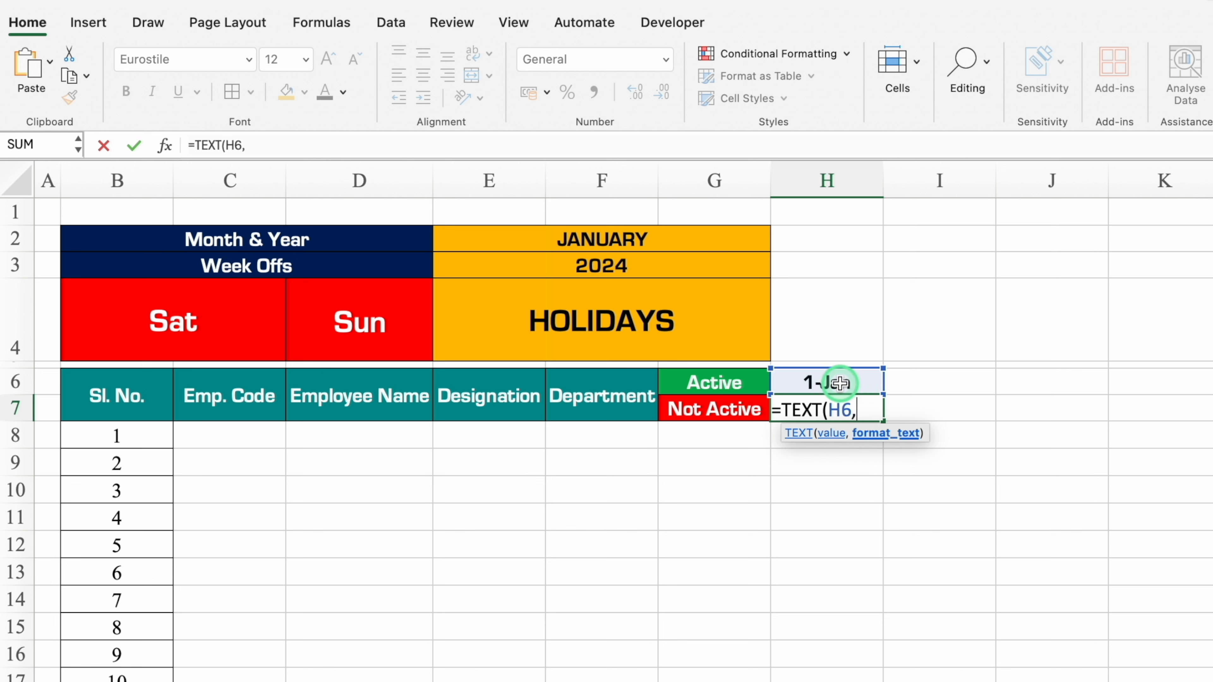
type("\"DDD")
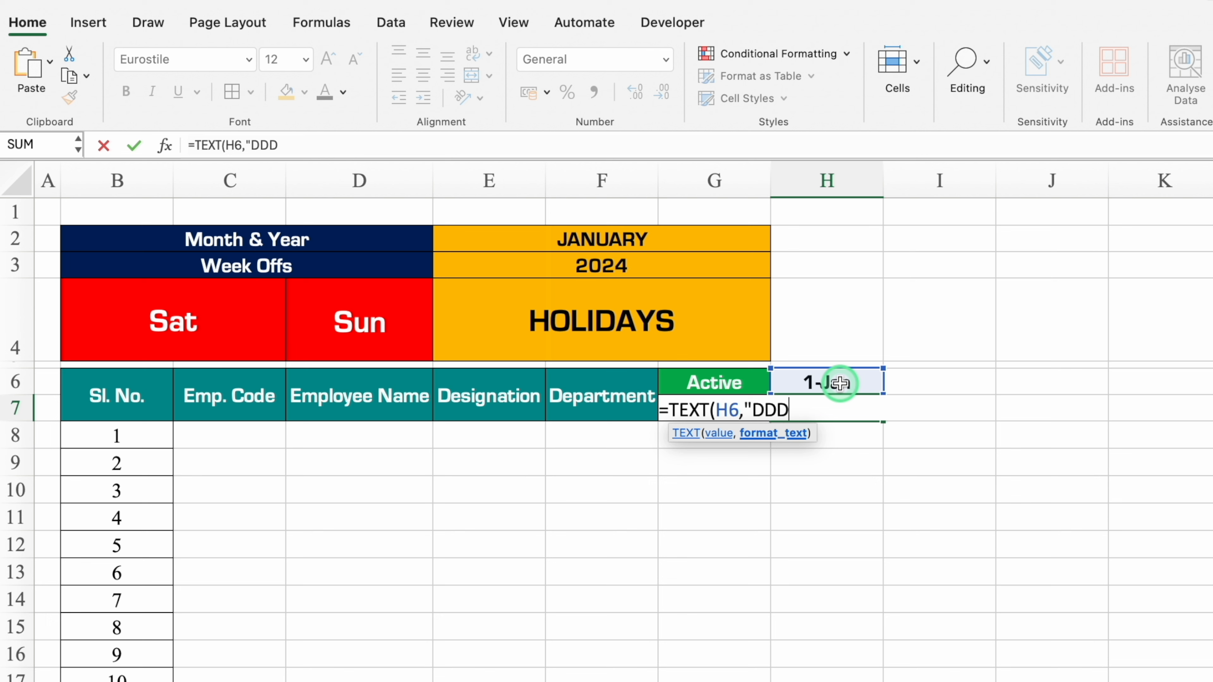
type("\")")
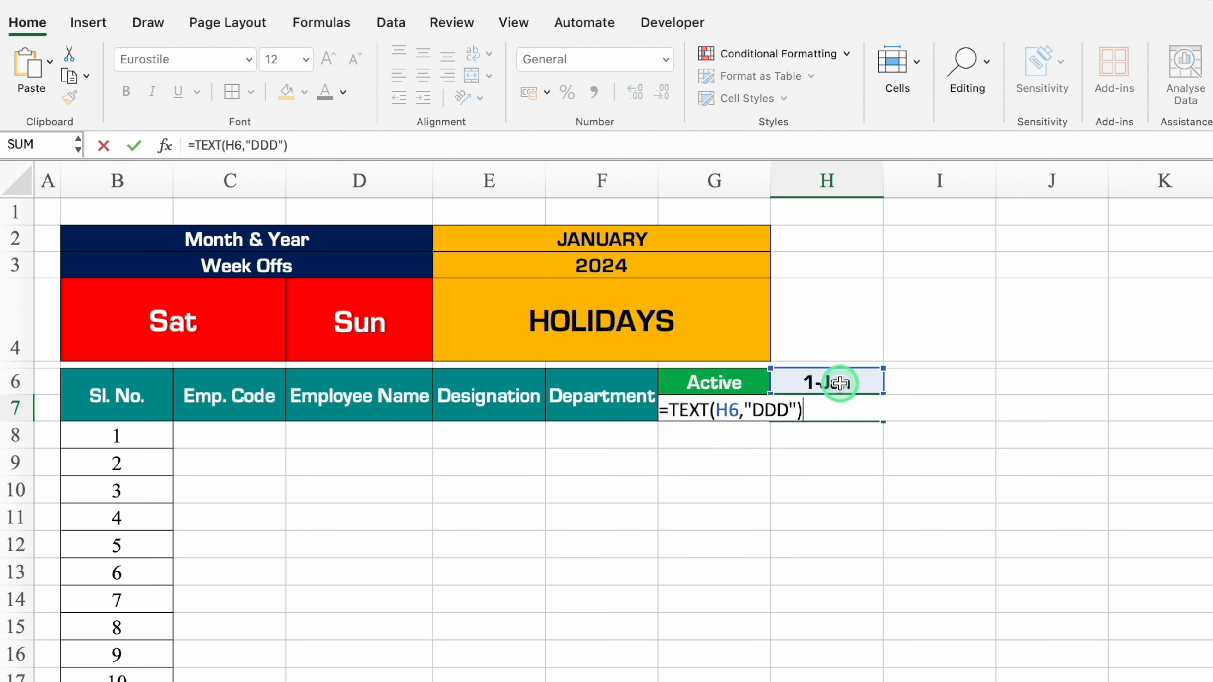
left_click(840, 384)
left_click(848, 410)
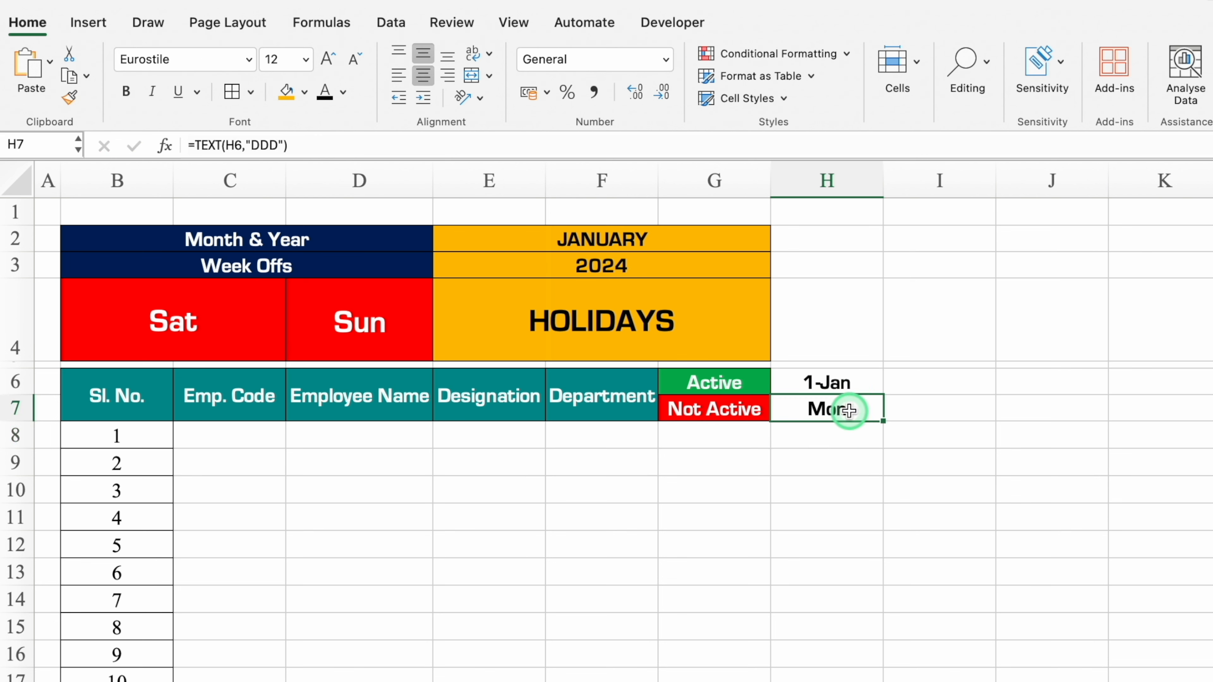
Enter =IF(H$6<EOMONTH($H$6,0),H6+1,"") in I6 to give the next date within the selected month.
left_click(922, 384)
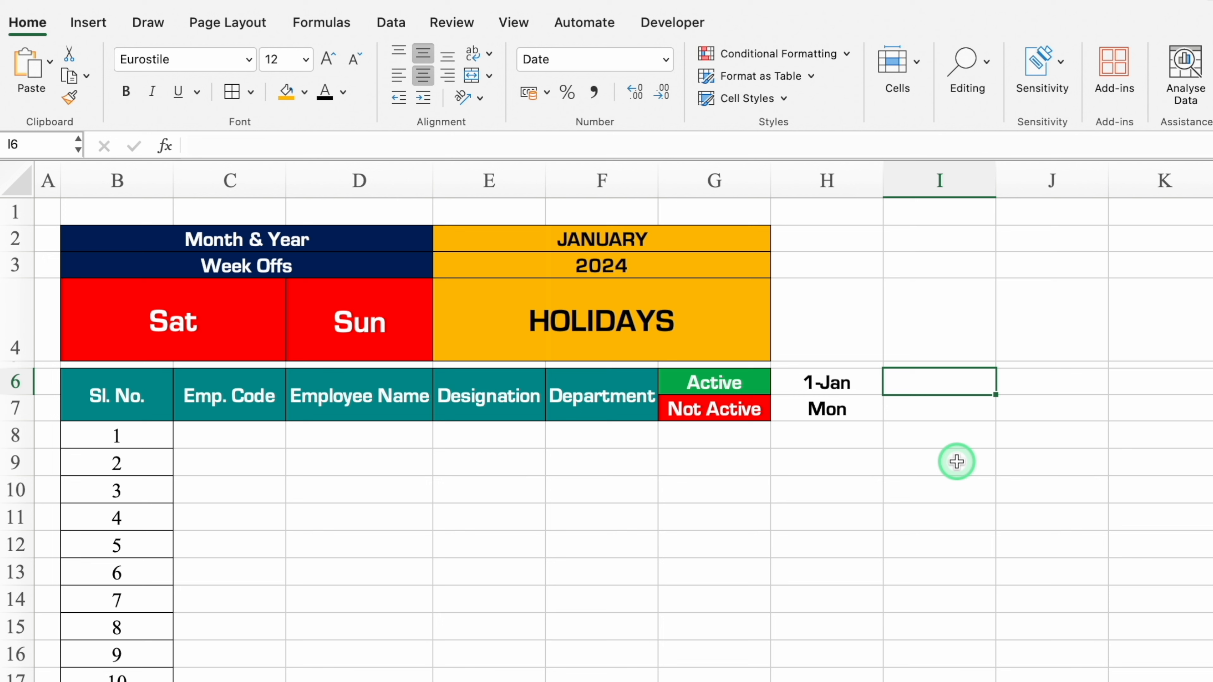
type("=if")
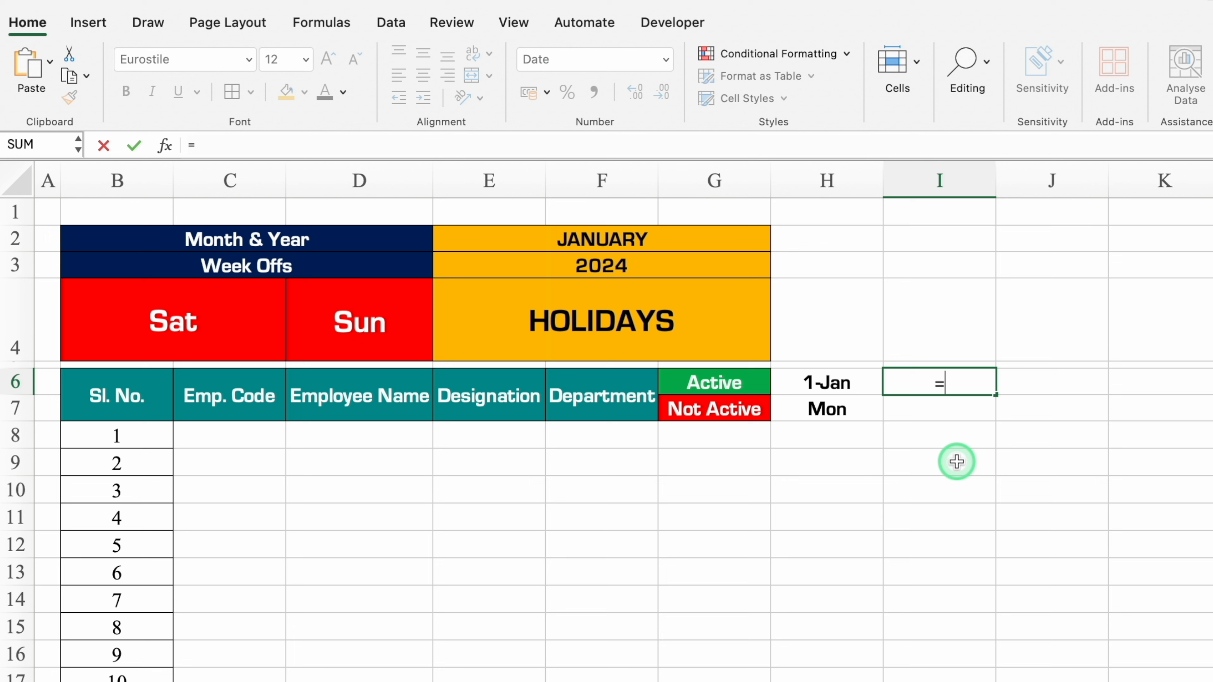
key("Tab")
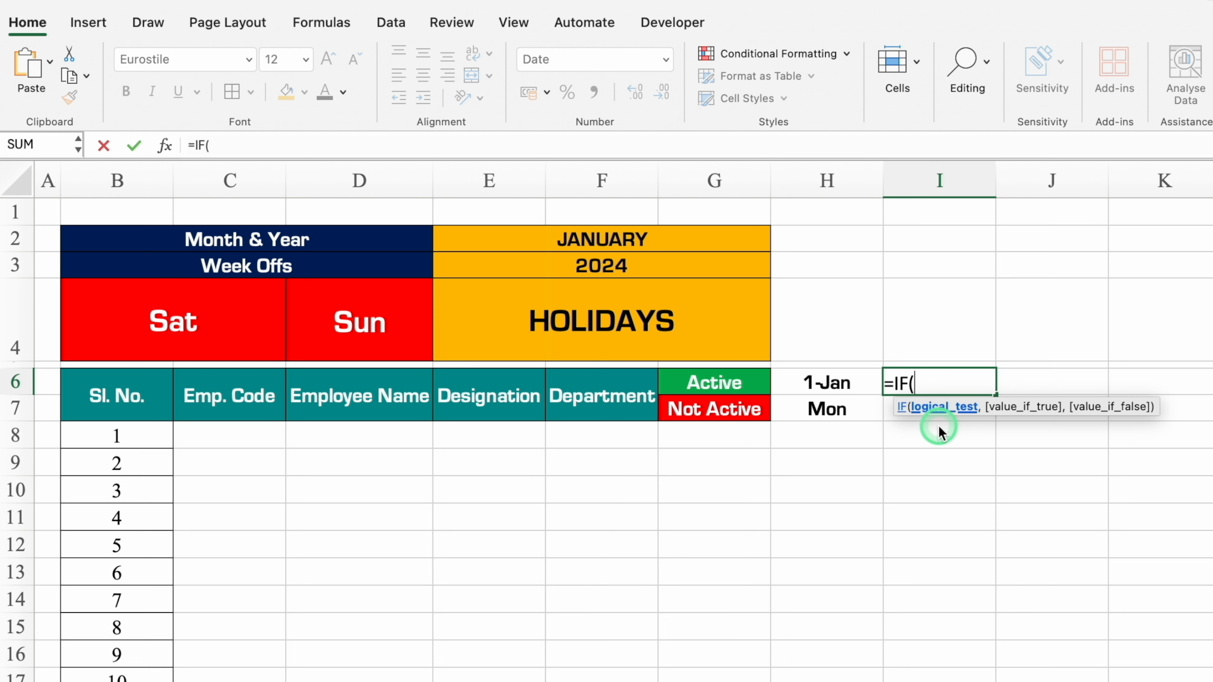
left_click(855, 384)
key("F4")
key("F4")
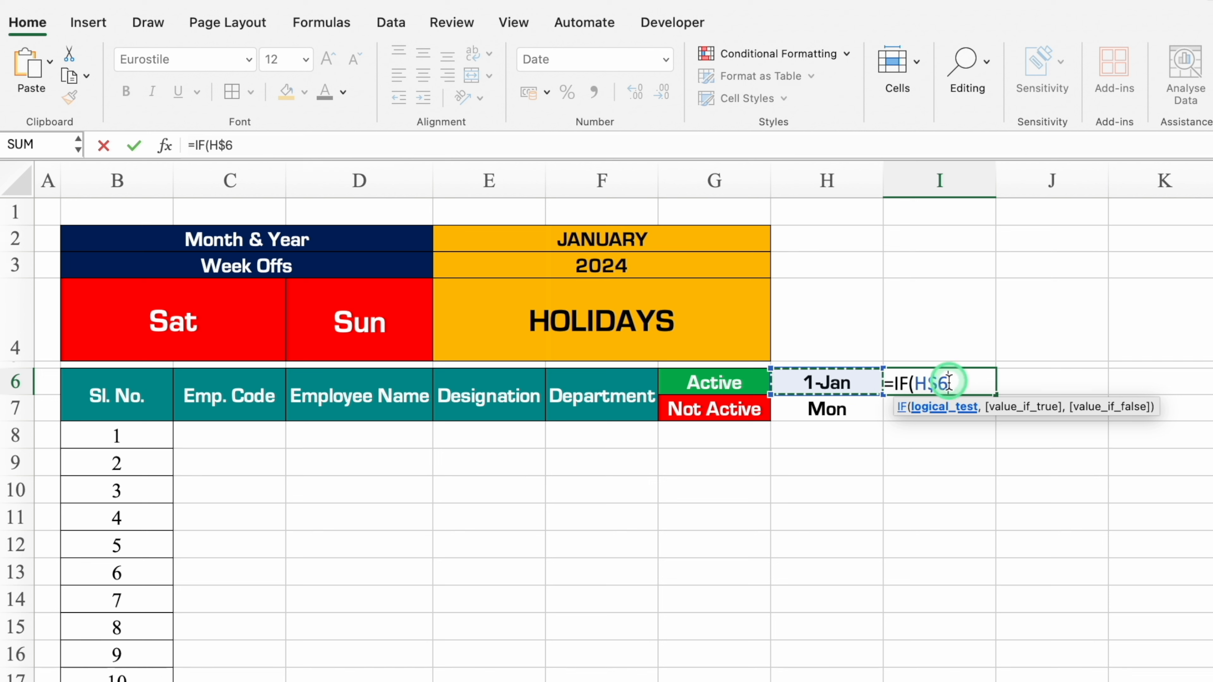
type("<EOM")
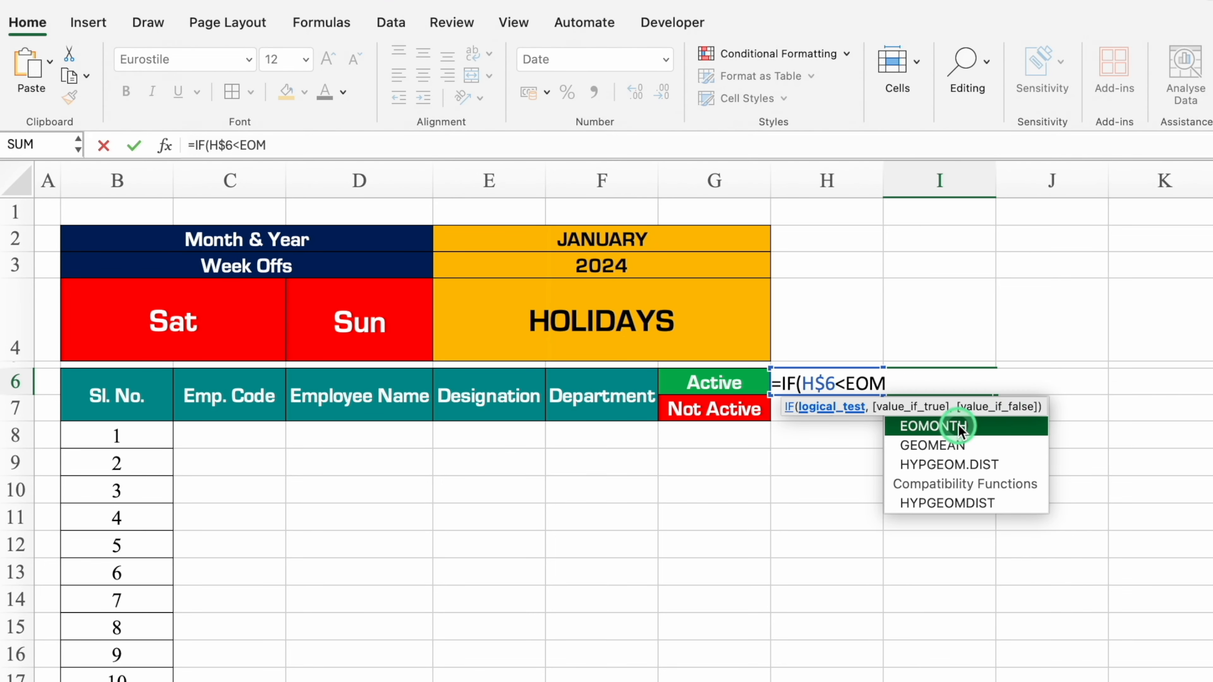
double_click(959, 426)
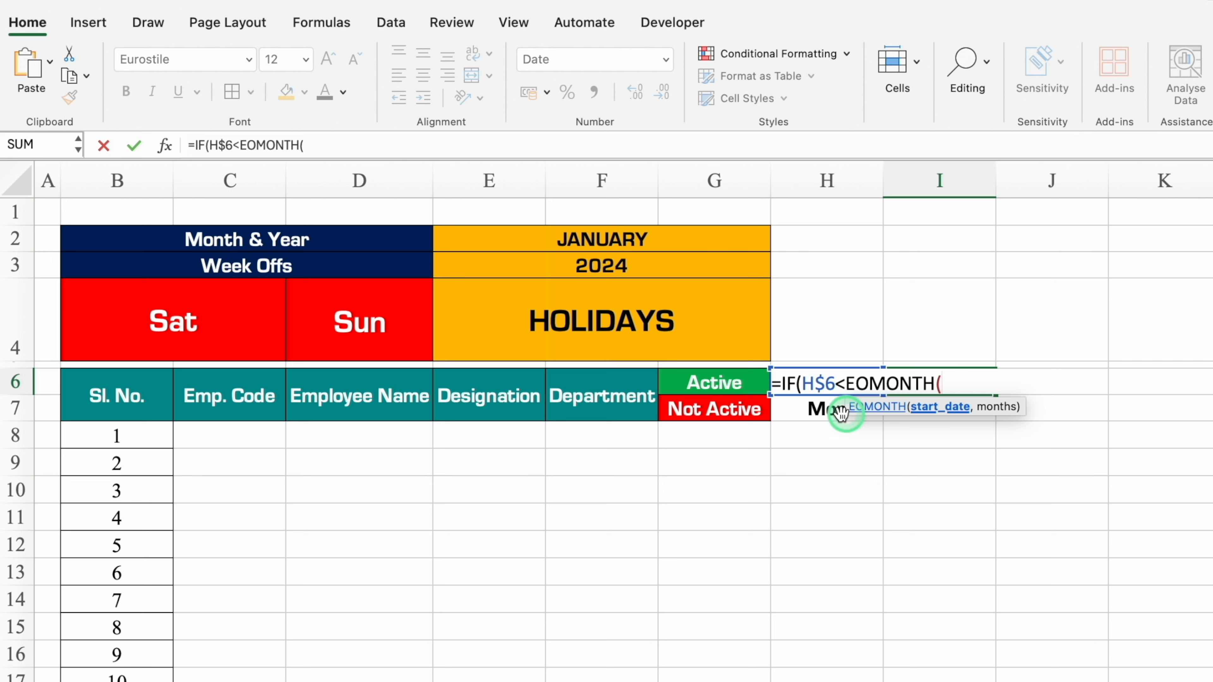
left_click(812, 410)
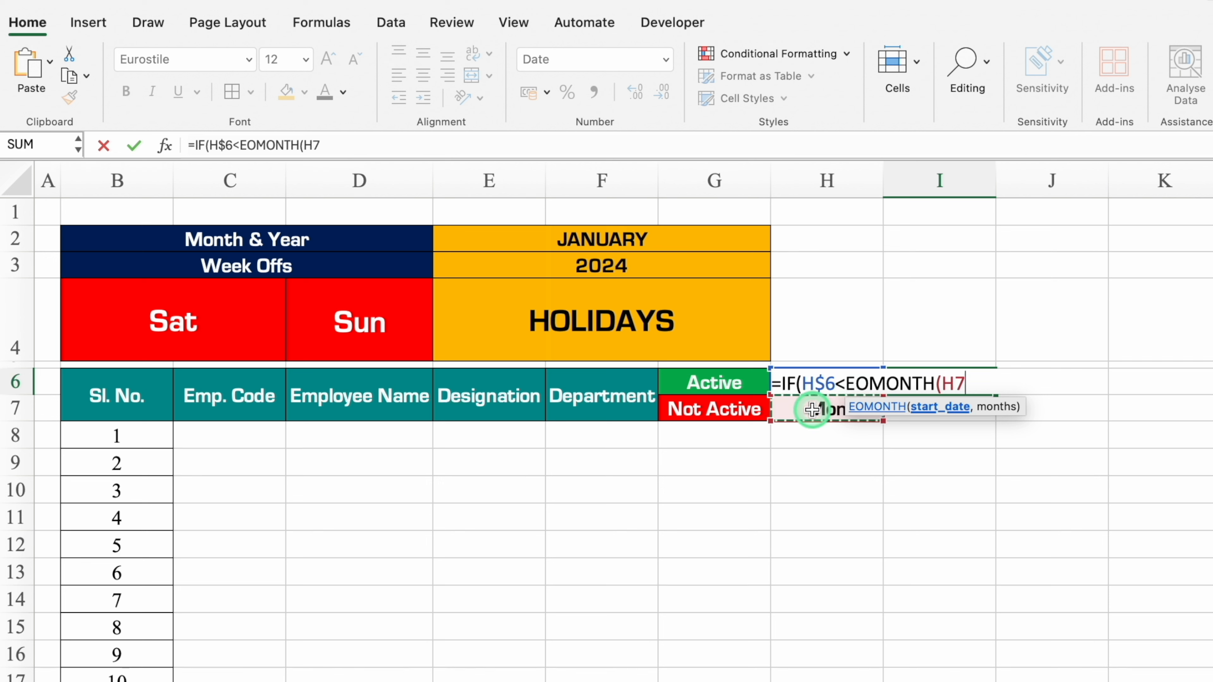
key("Up")
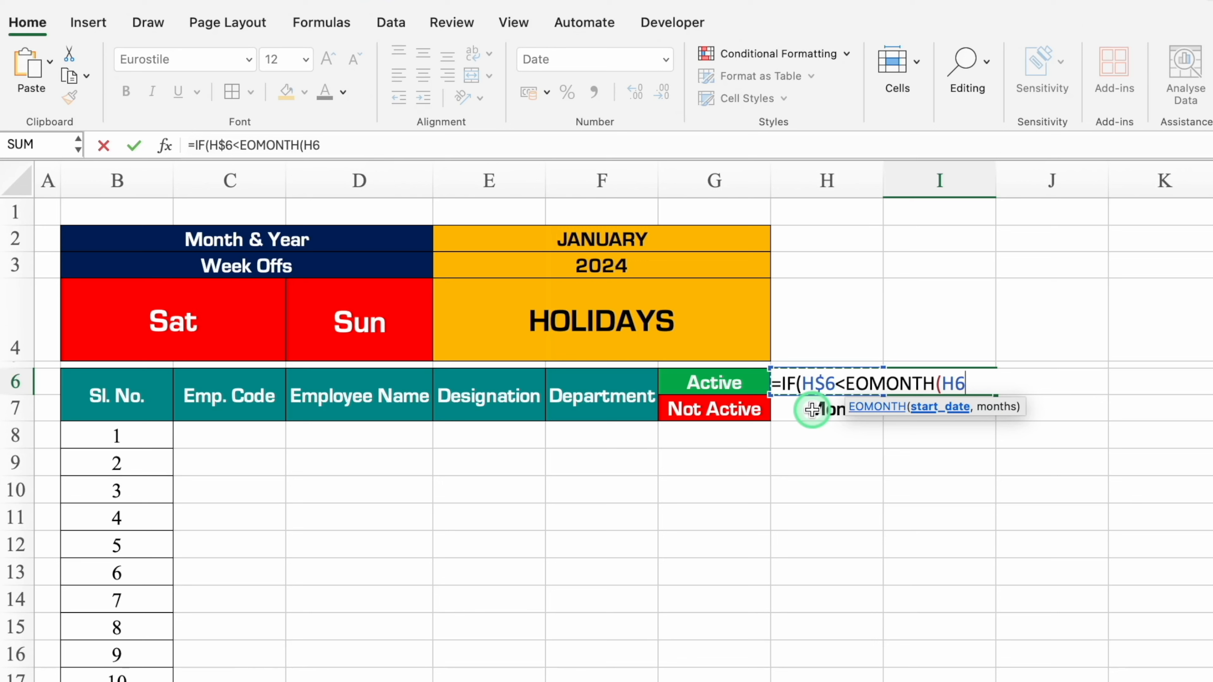
key("F4")
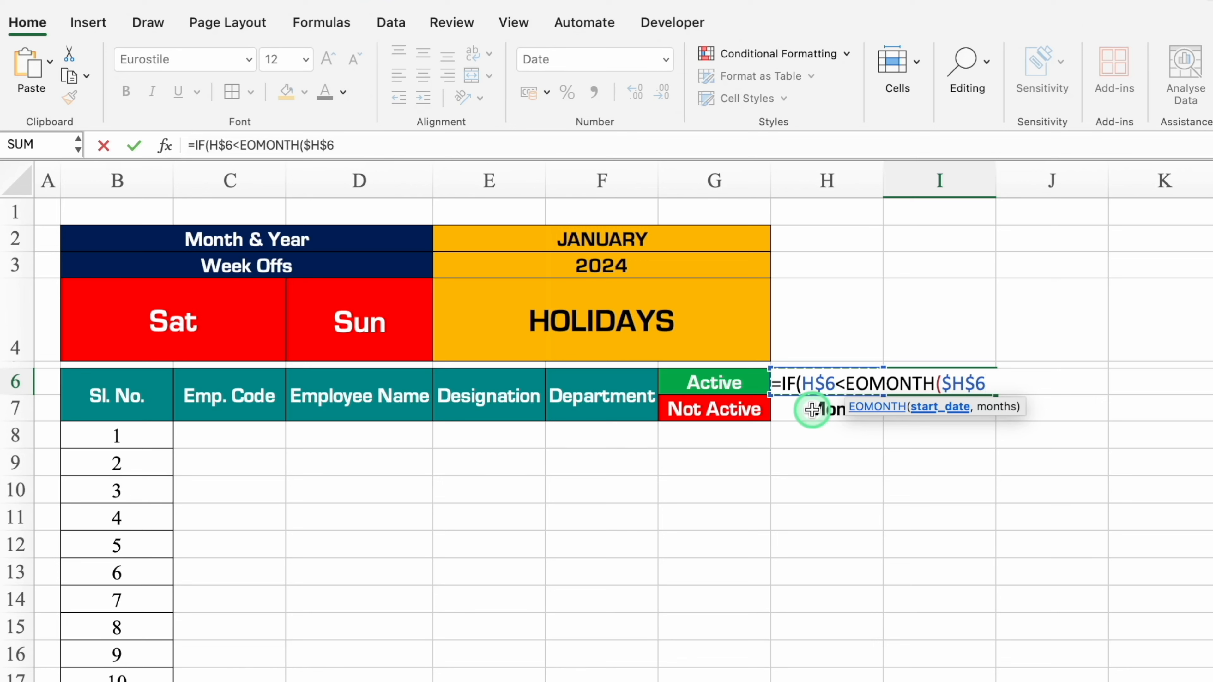
type(",")
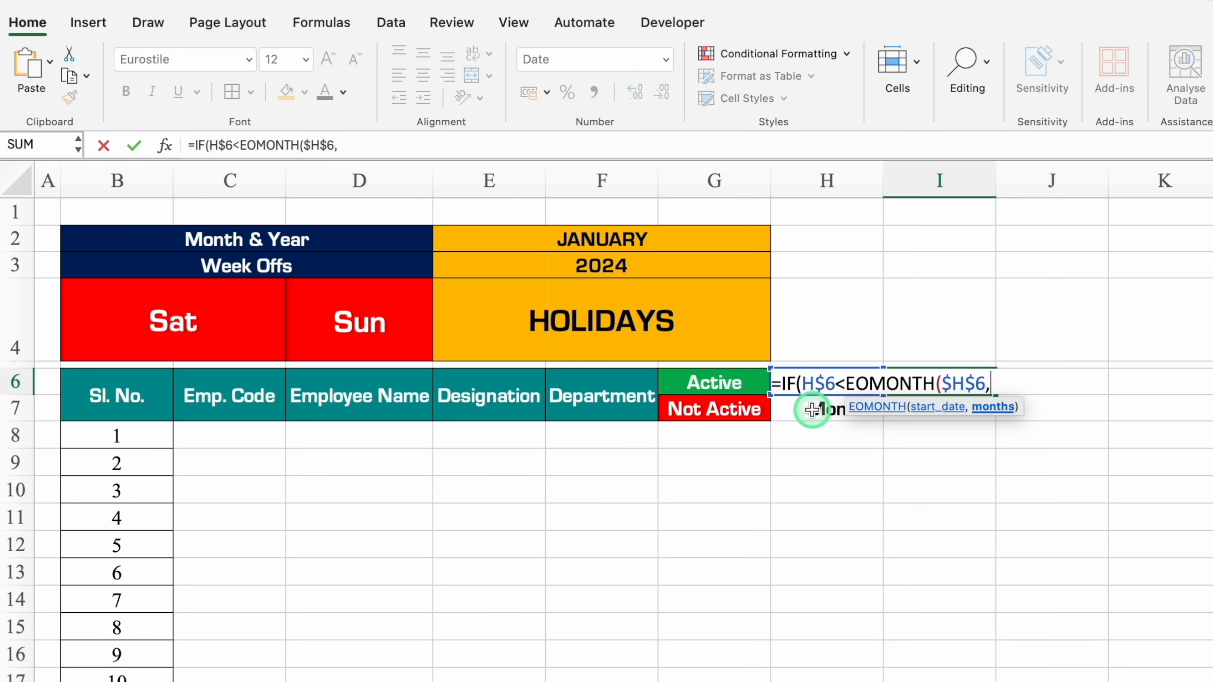
type("0)")
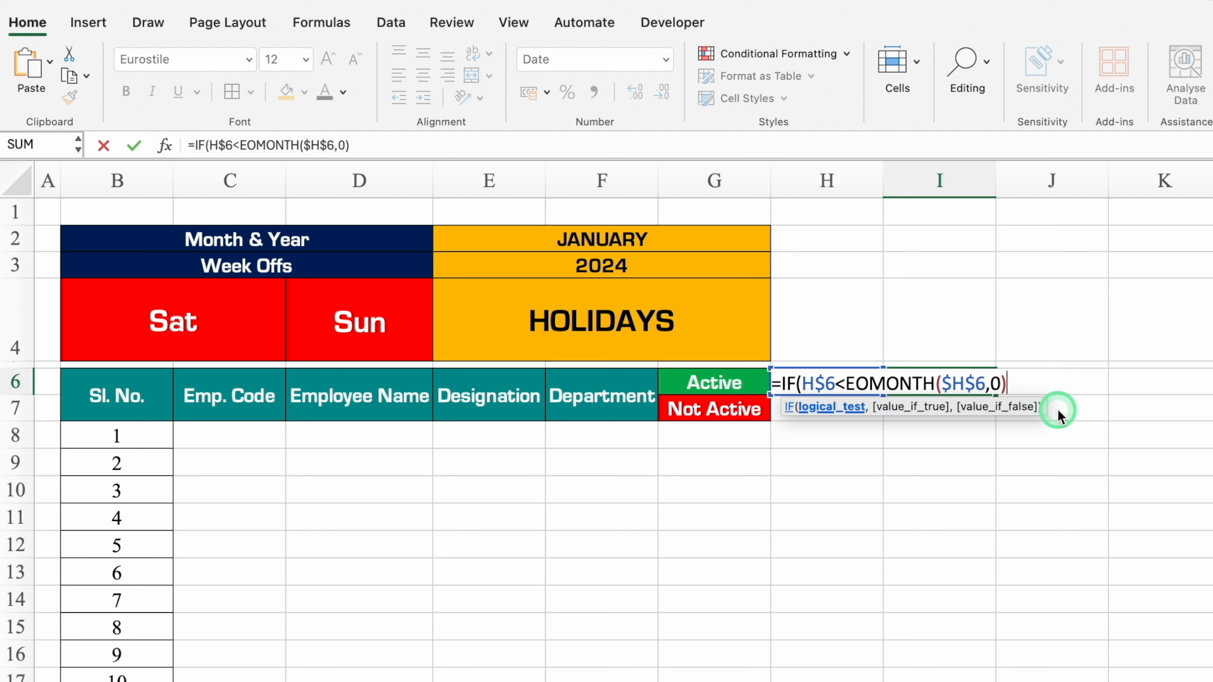
type(",")
left_click(839, 433)
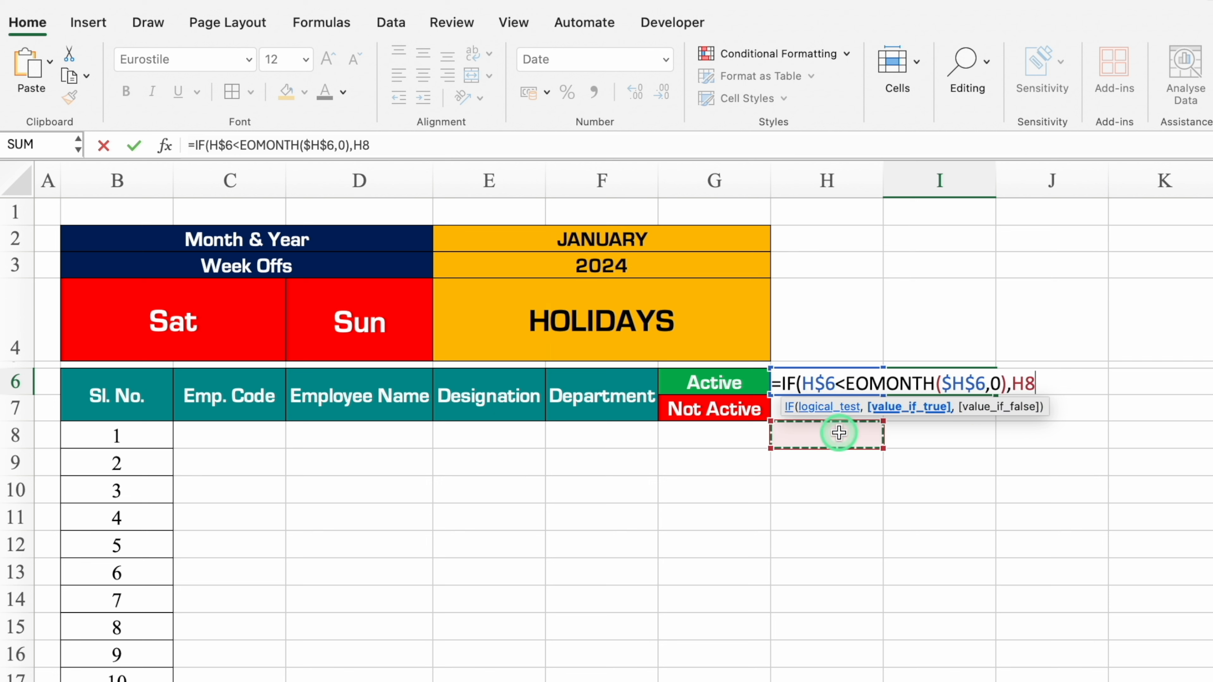
key("Up")
key("Up")
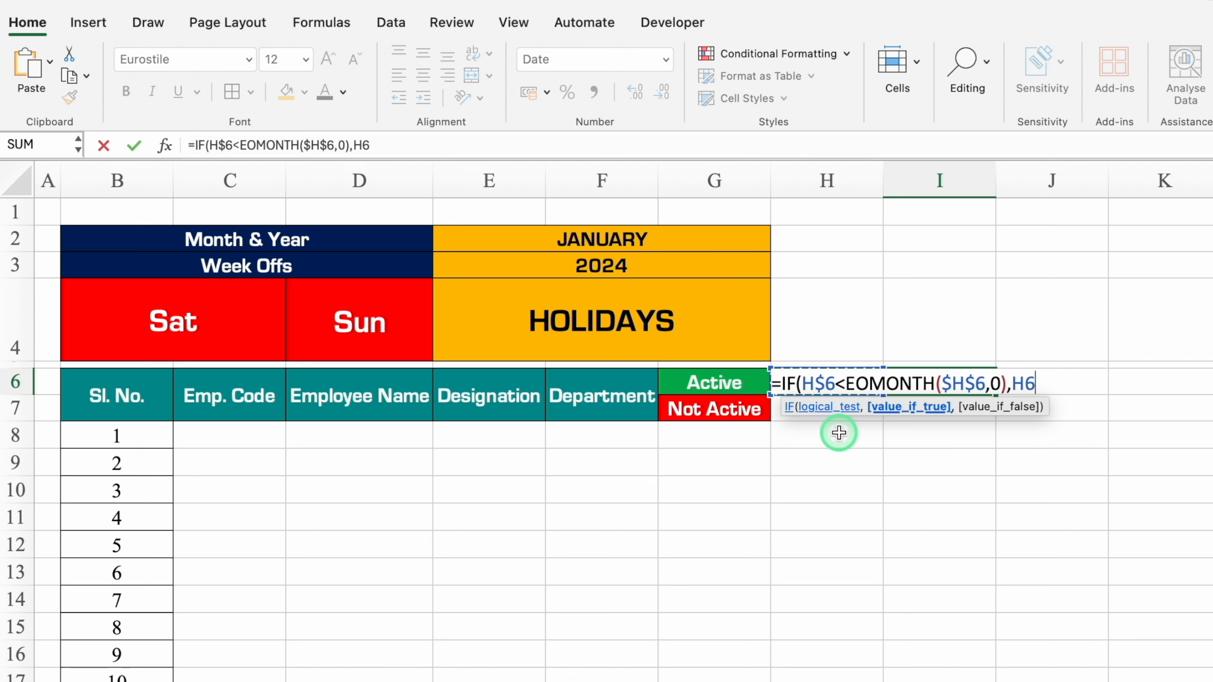
type("+1,\"\"")
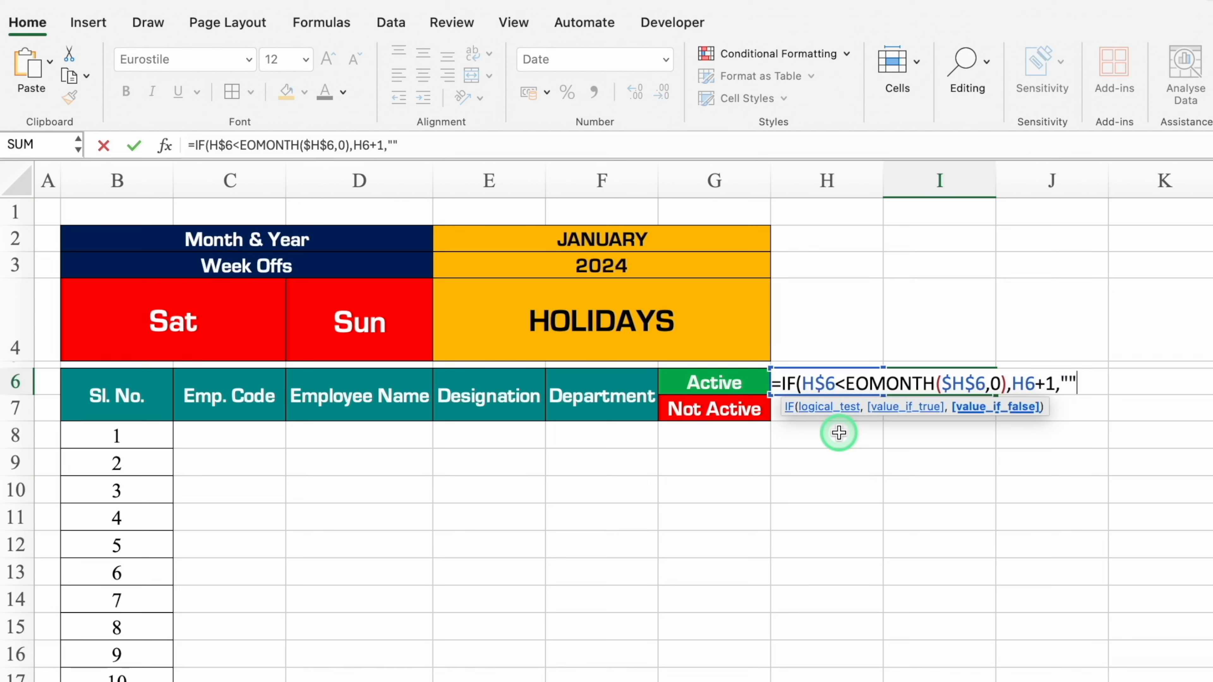
type(")")
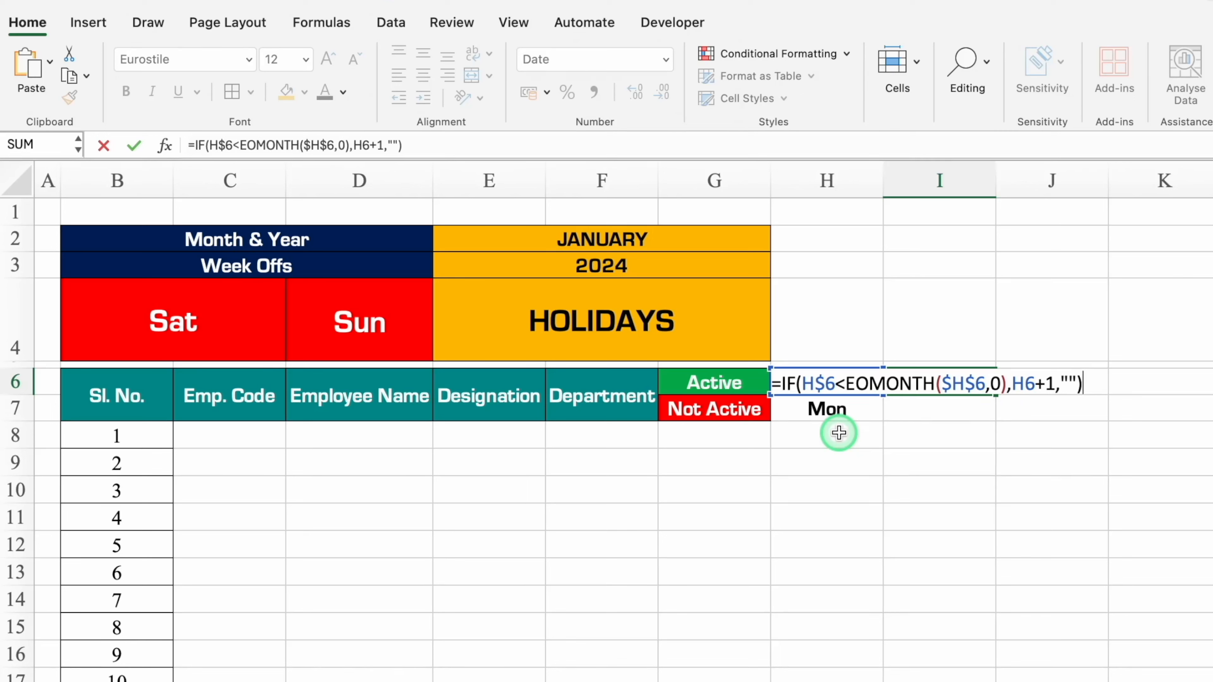
key("Return")
left_click(978, 382)
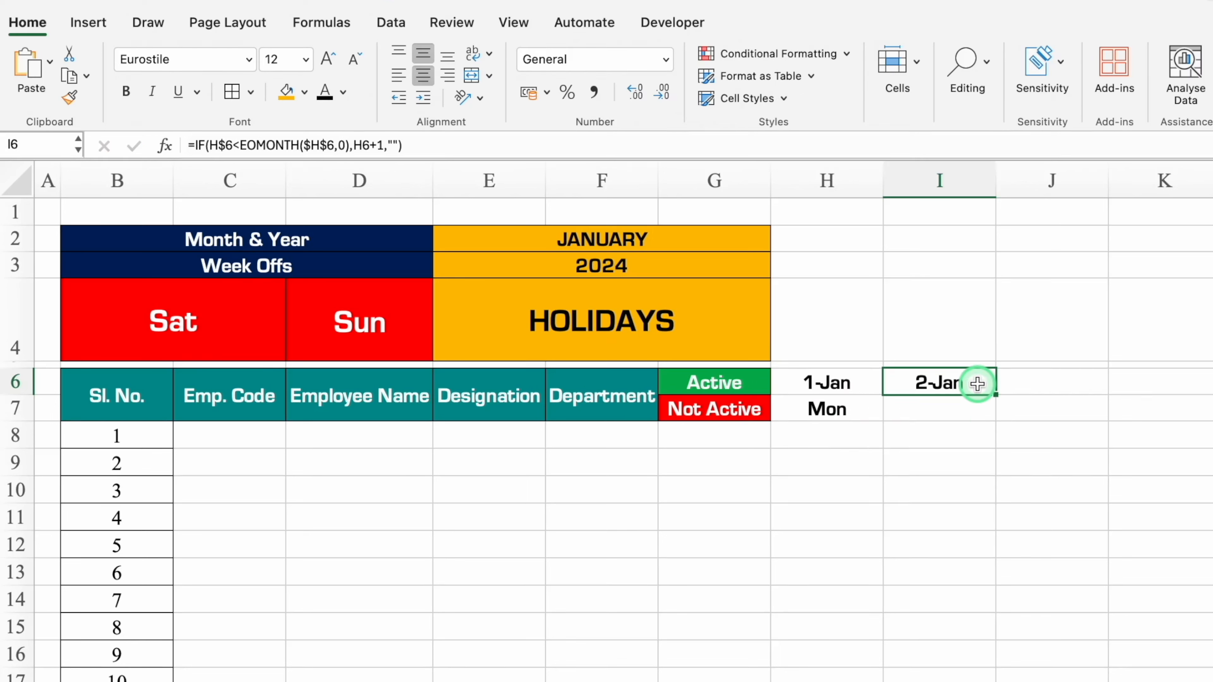
Copy the weekday formula from H7 into I7 and format H6:I7 with the light cream fill and cell borders.
left_click(866, 409)
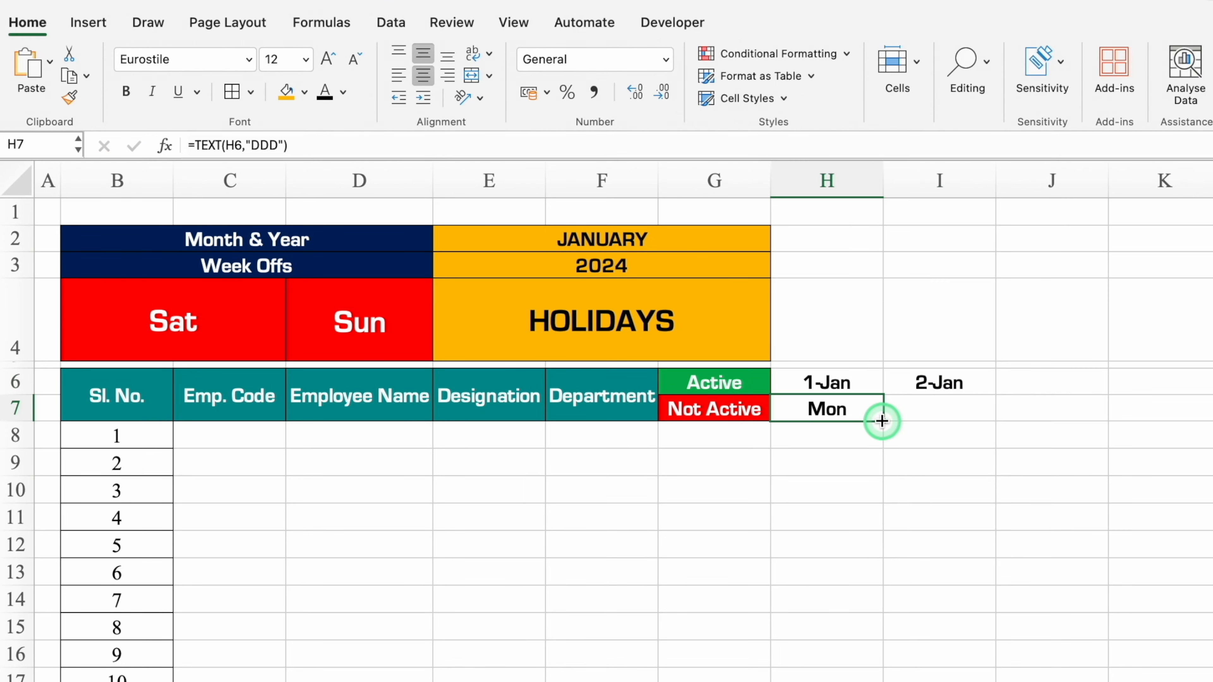
left_click_drag(927, 426, 948, 425)
left_click_drag(834, 382, 927, 409)
left_click(304, 92)
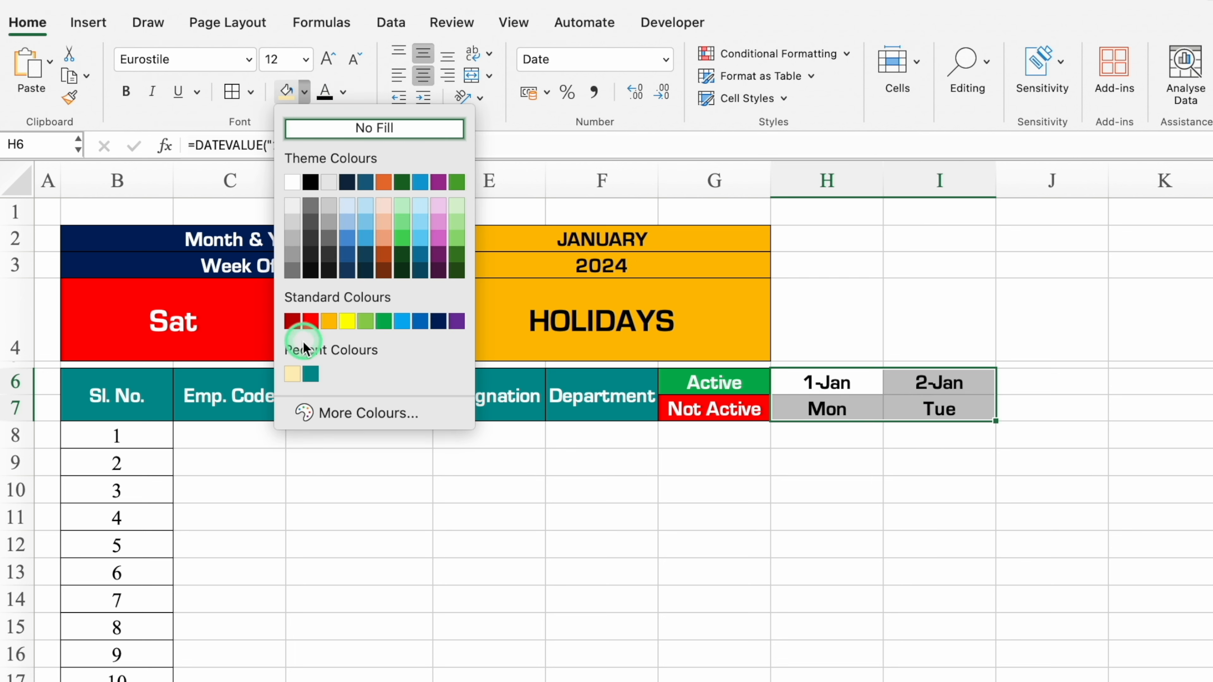
left_click(296, 372)
left_click(232, 91)
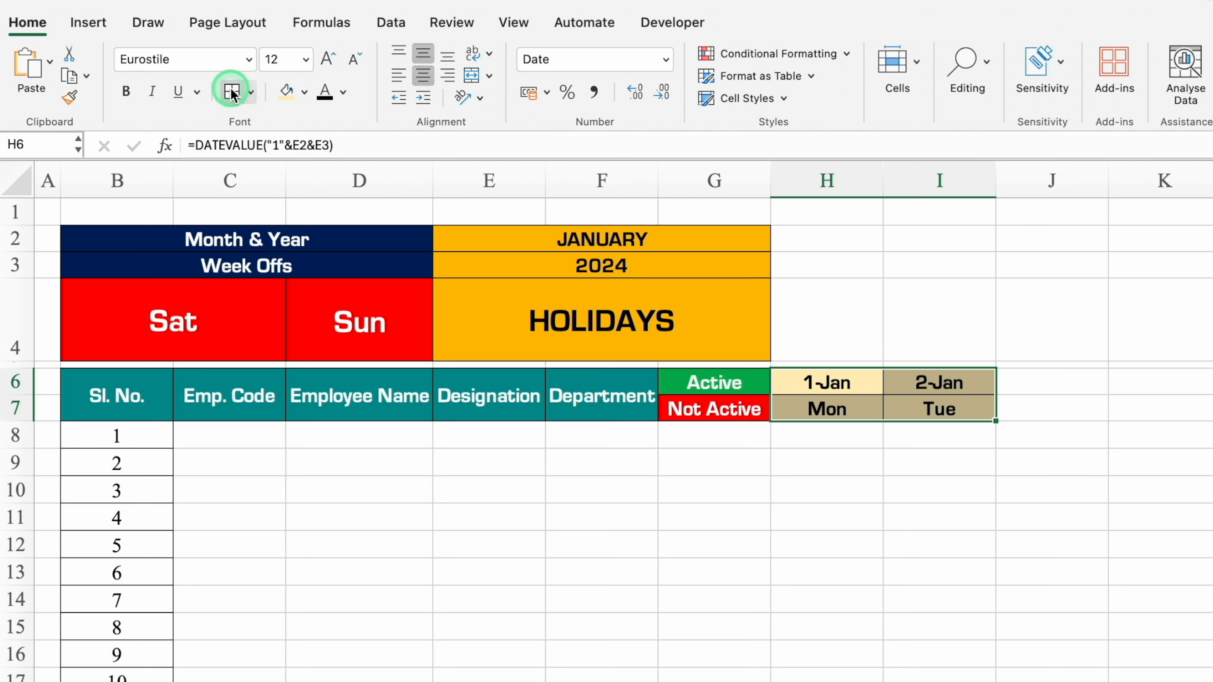
left_click(1052, 517)
Fill the date and weekday formulas from I6:I7 across to column AL to cover all 31 days.
left_click_drag(760, 304, 760, 325)
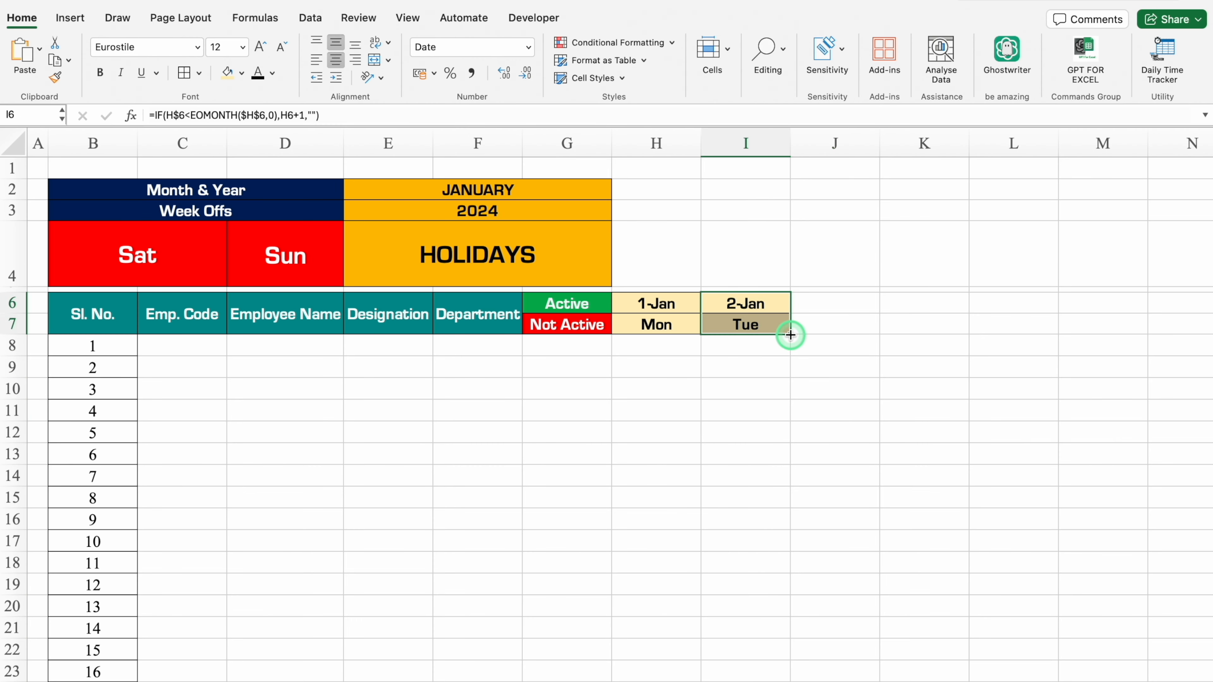
left_click_drag(790, 335, 1028, 349)
scroll(387, 649, "left", 10)
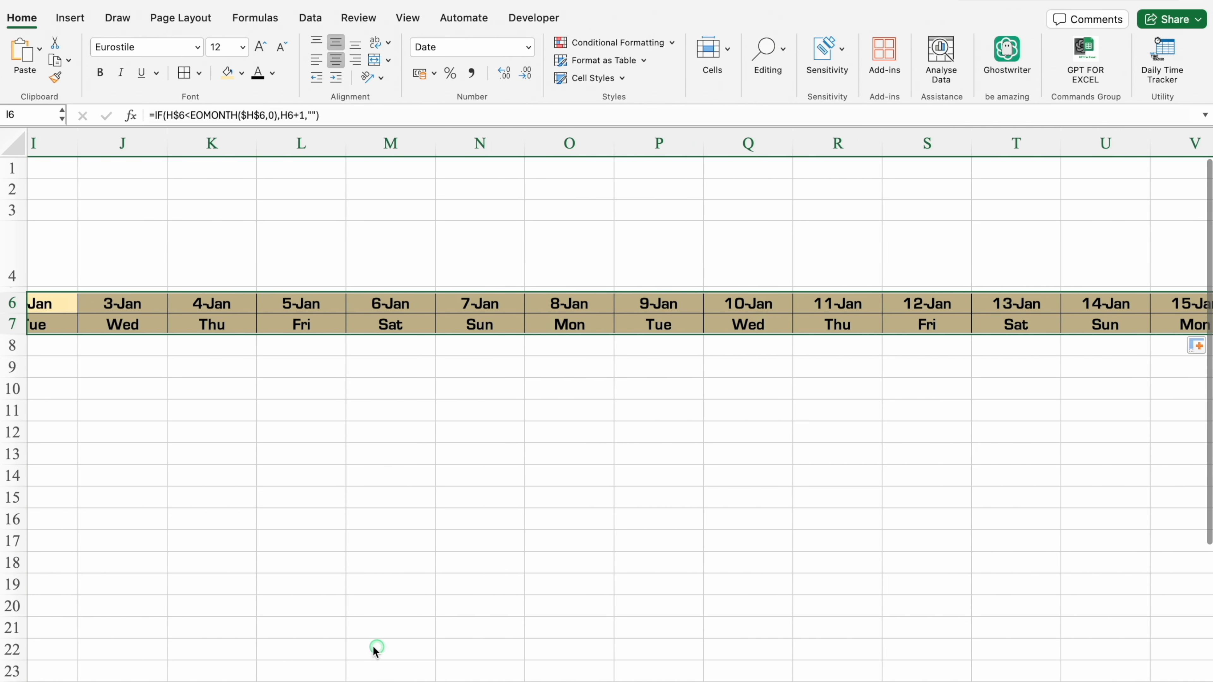
Autofit the widths of date columns H through AL to their contents.
left_click_drag(656, 143, 1141, 147)
double_click(1100, 145)
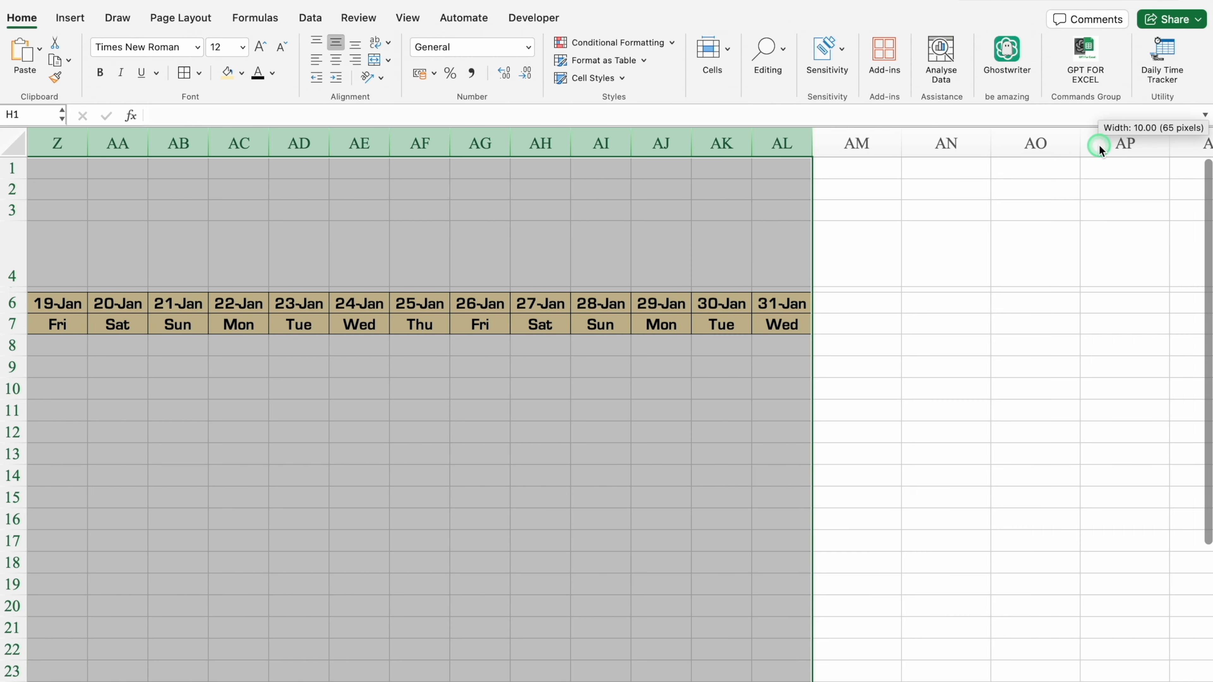
scroll(951, 679, "left", 15)
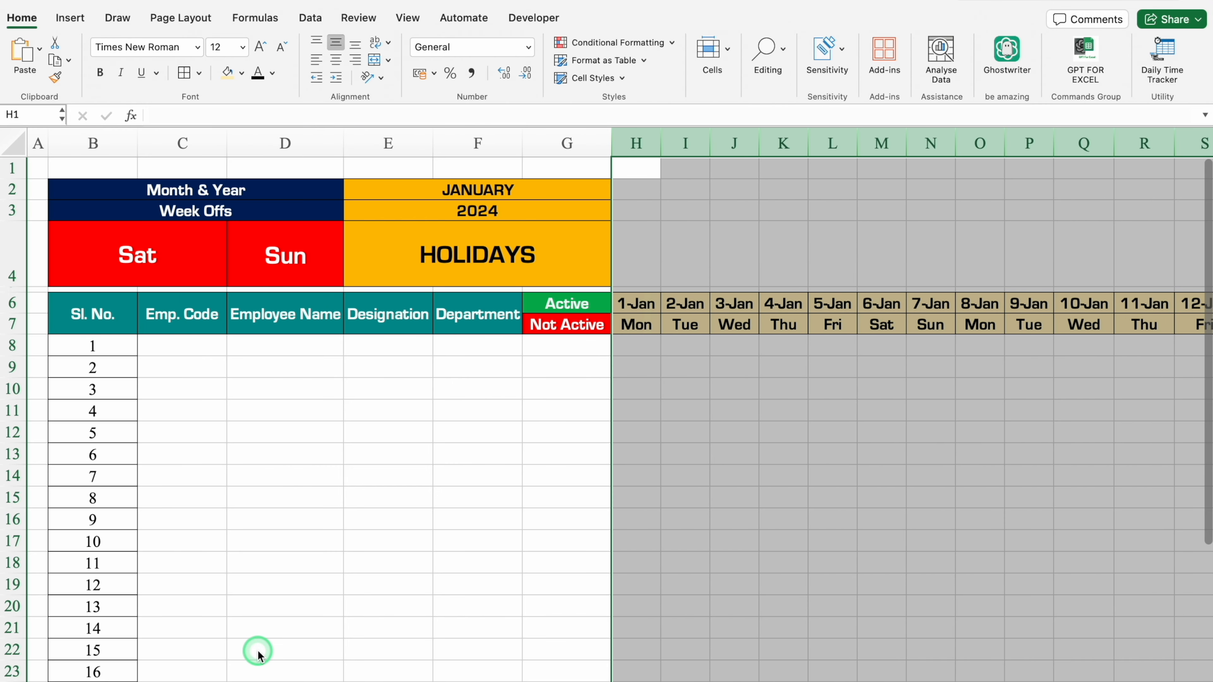
Enter =Settings!E3 in C8 to pull the first employee code and fill it down to C32.
left_click(201, 346)
type("=")
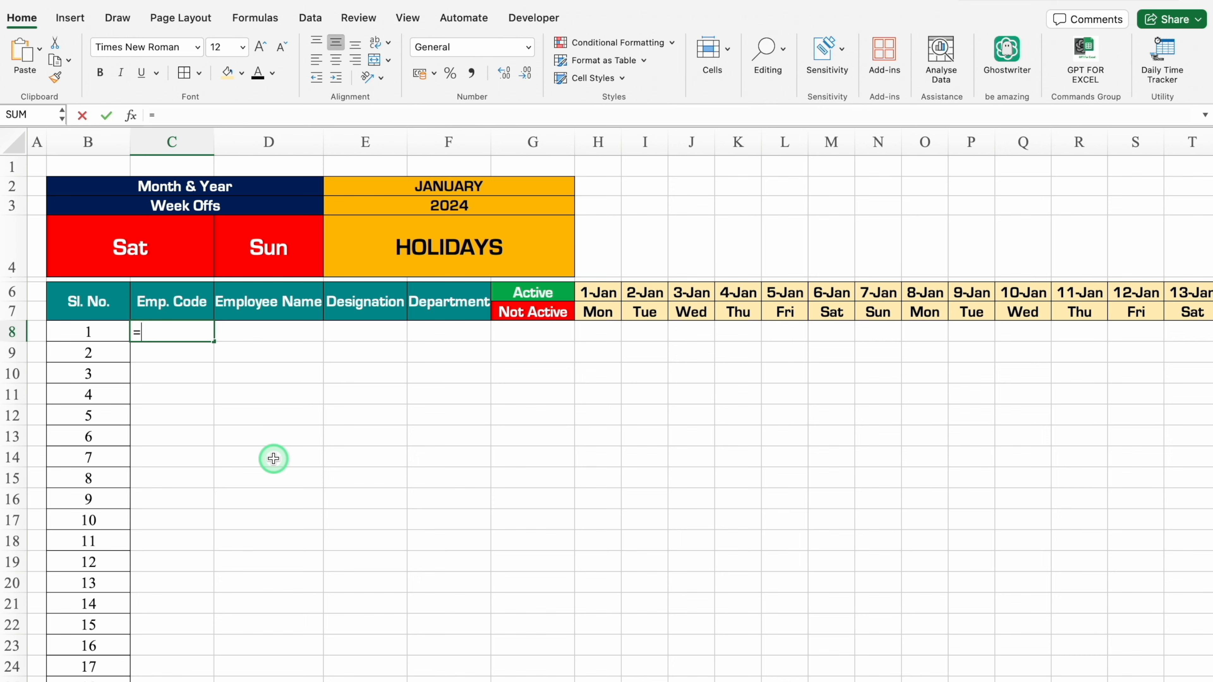
left_click(334, 681)
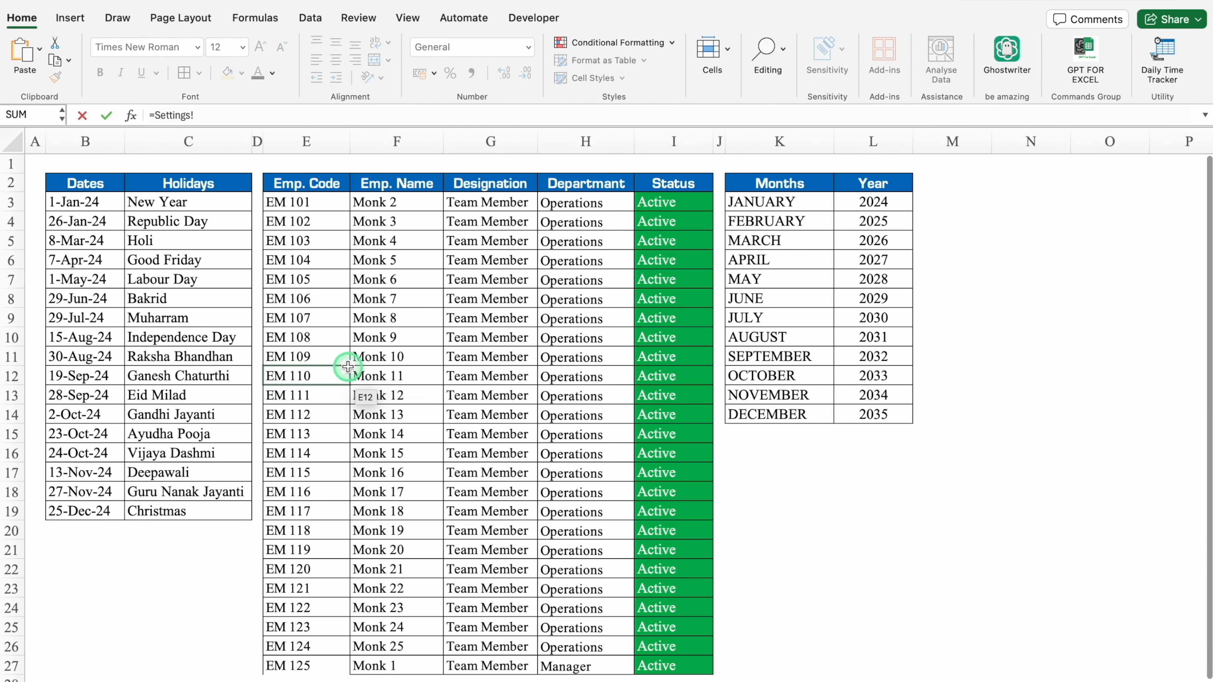
left_click(329, 202)
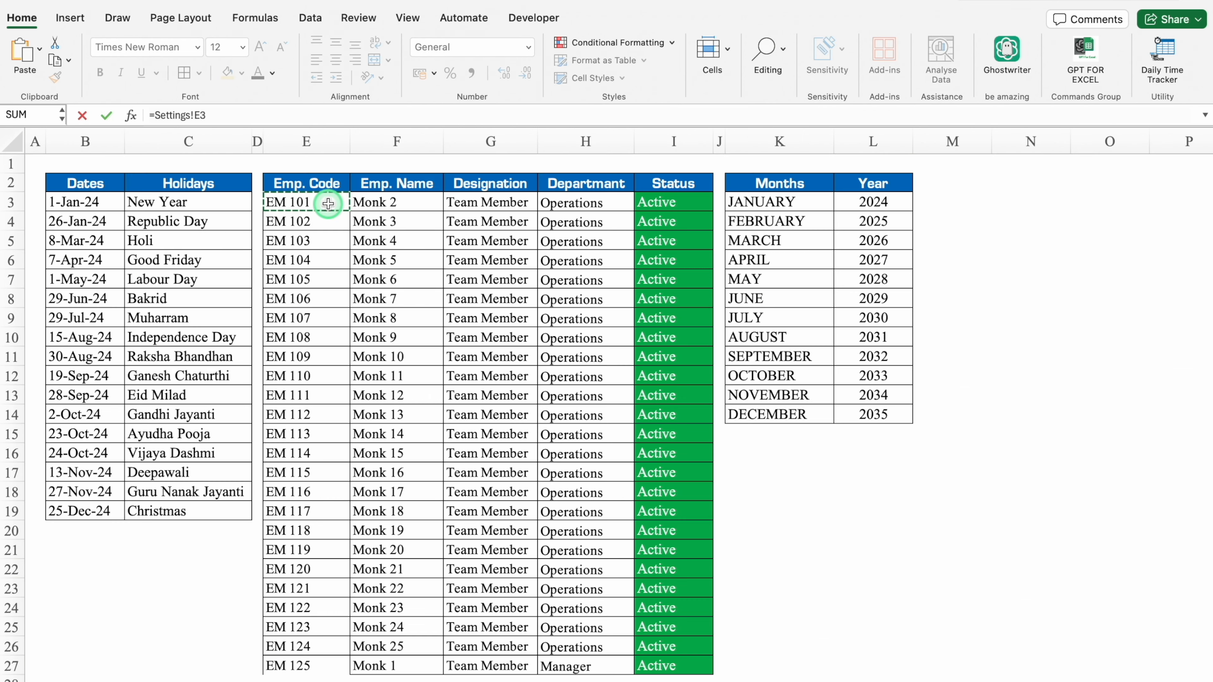
key("Return")
left_click_drag(213, 342, 214, 659)
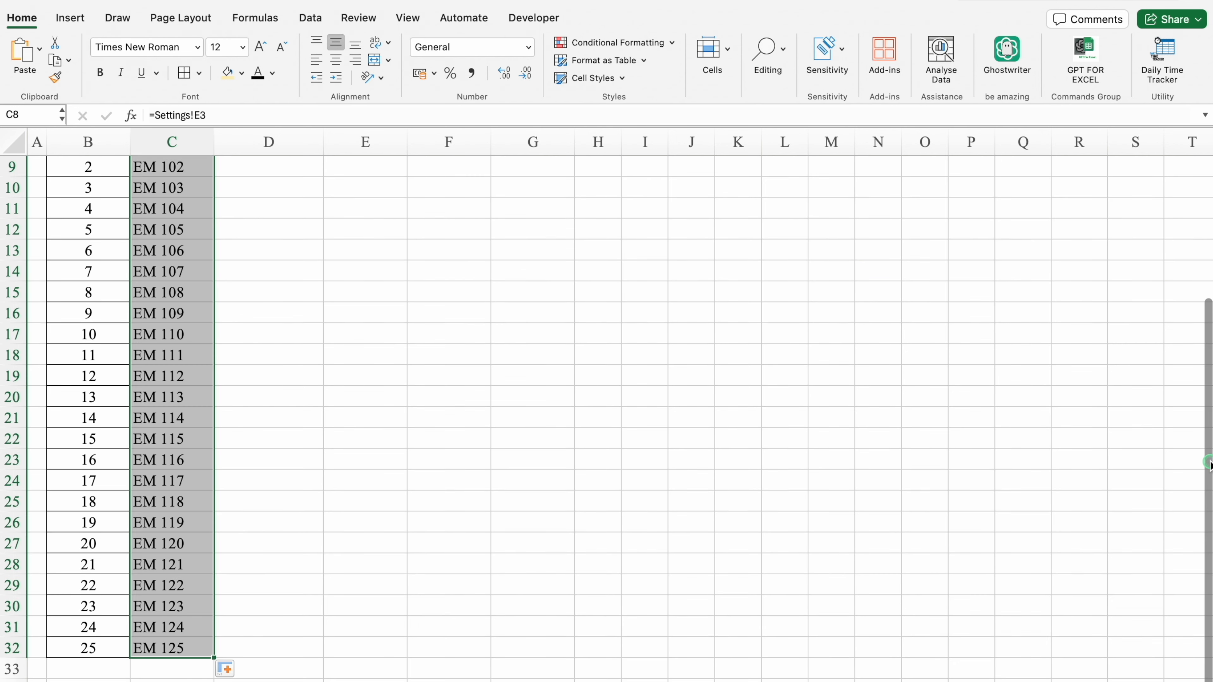
Apply borders to the whole attendance table from B6 to AL32.
left_click_drag(1206, 456, 1204, 289)
left_click(104, 300)
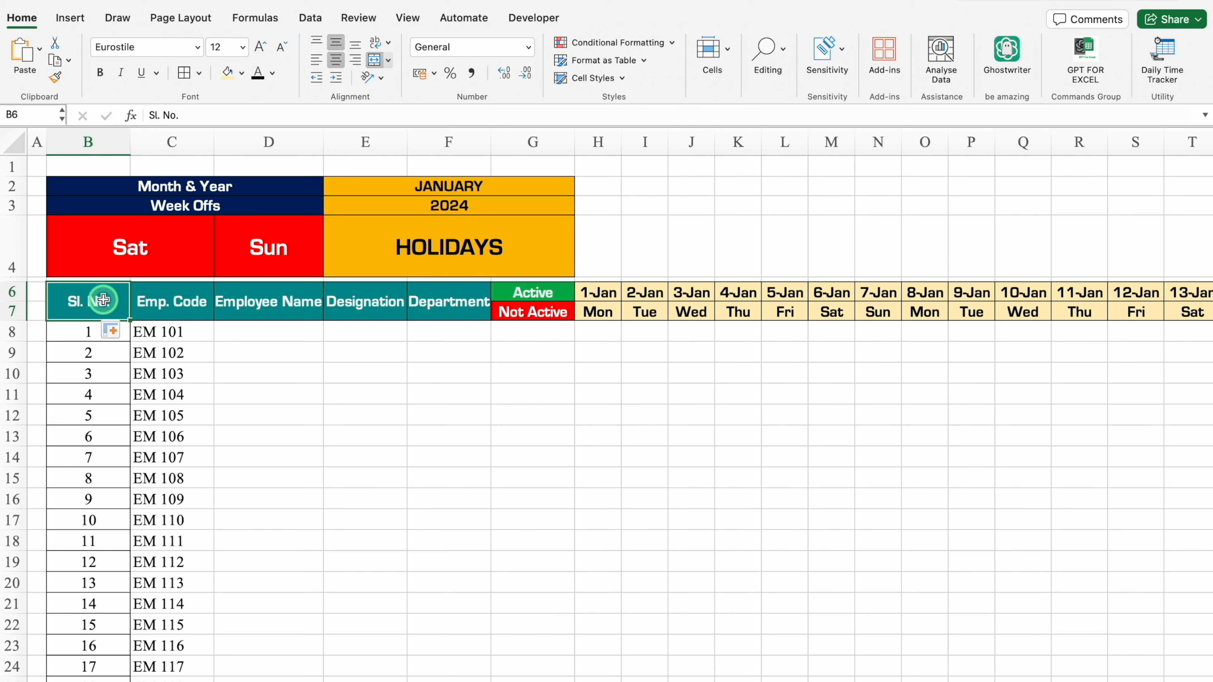
left_click_drag(104, 299, 98, 646)
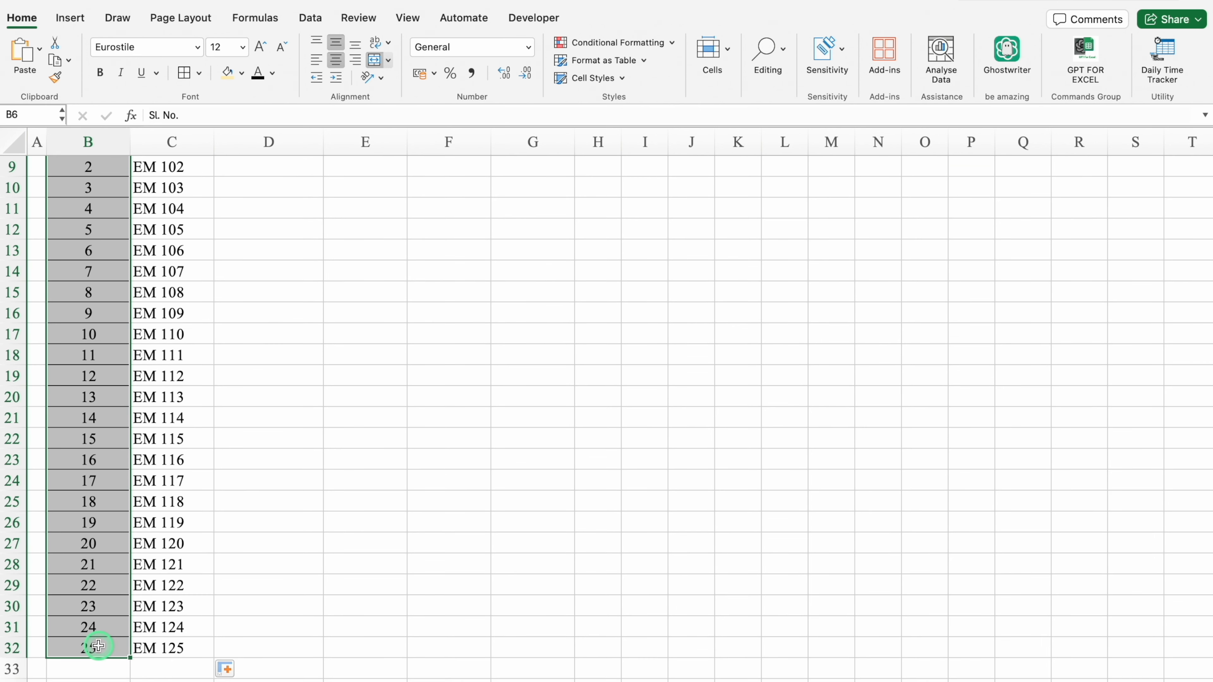
key("ctrl+shift+Right")
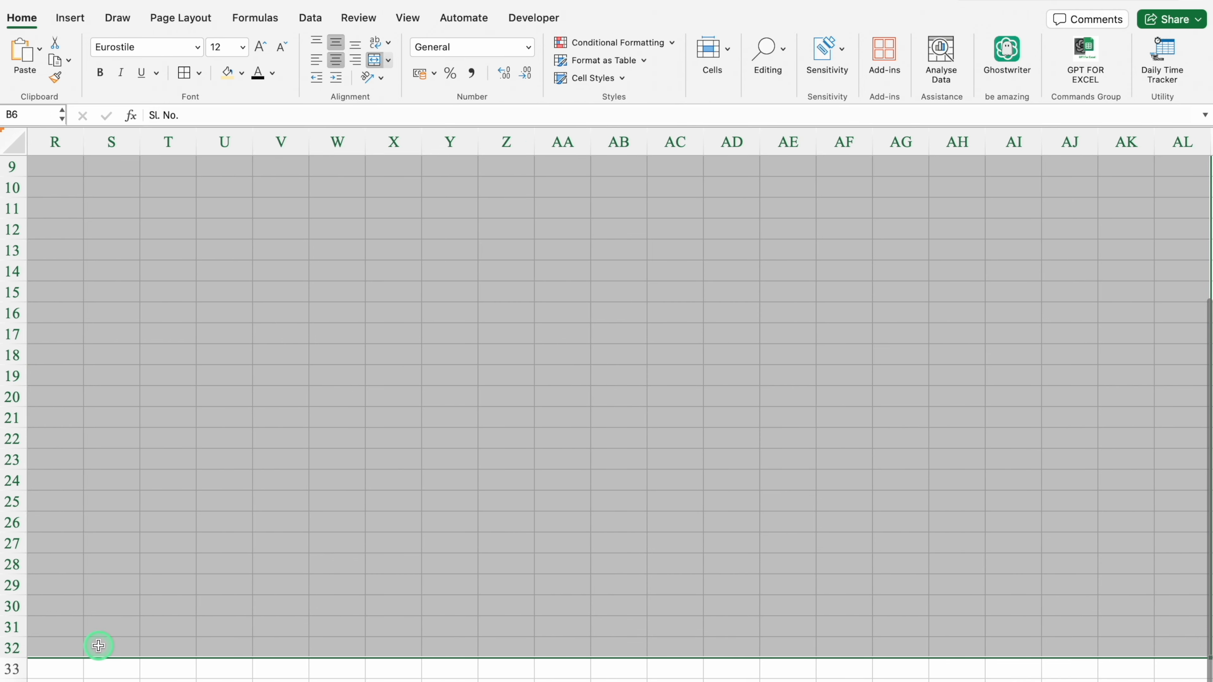
left_click(183, 73)
Widen the Employee Name, Designation and Department columns D to F equally so the headings have more room.
left_click(280, 329)
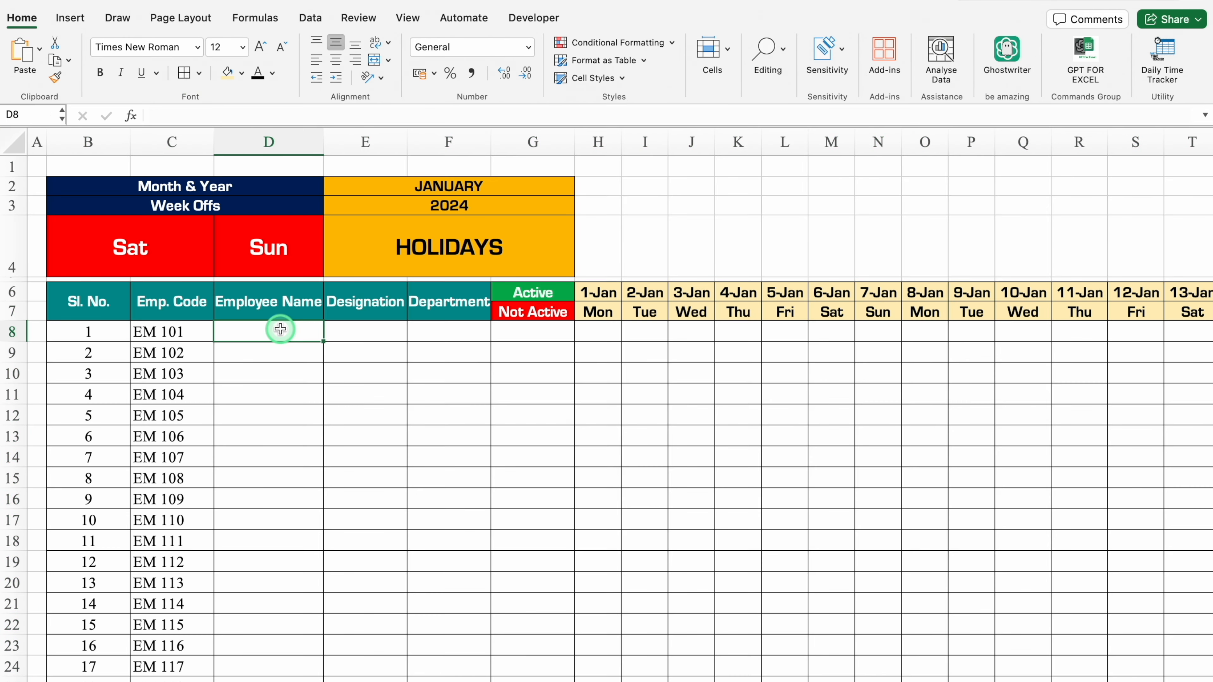
left_click_drag(276, 141, 495, 137)
left_click_drag(512, 143, 555, 143)
left_click(276, 331)
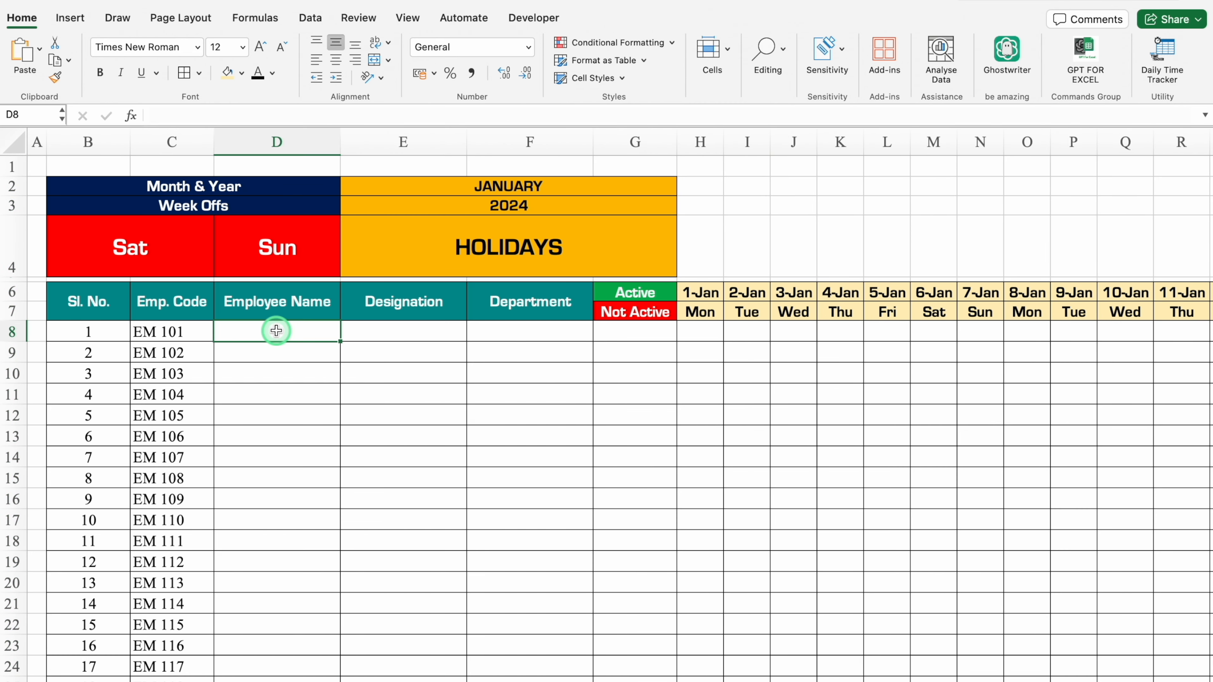
left_click(397, 331)
left_click(515, 332)
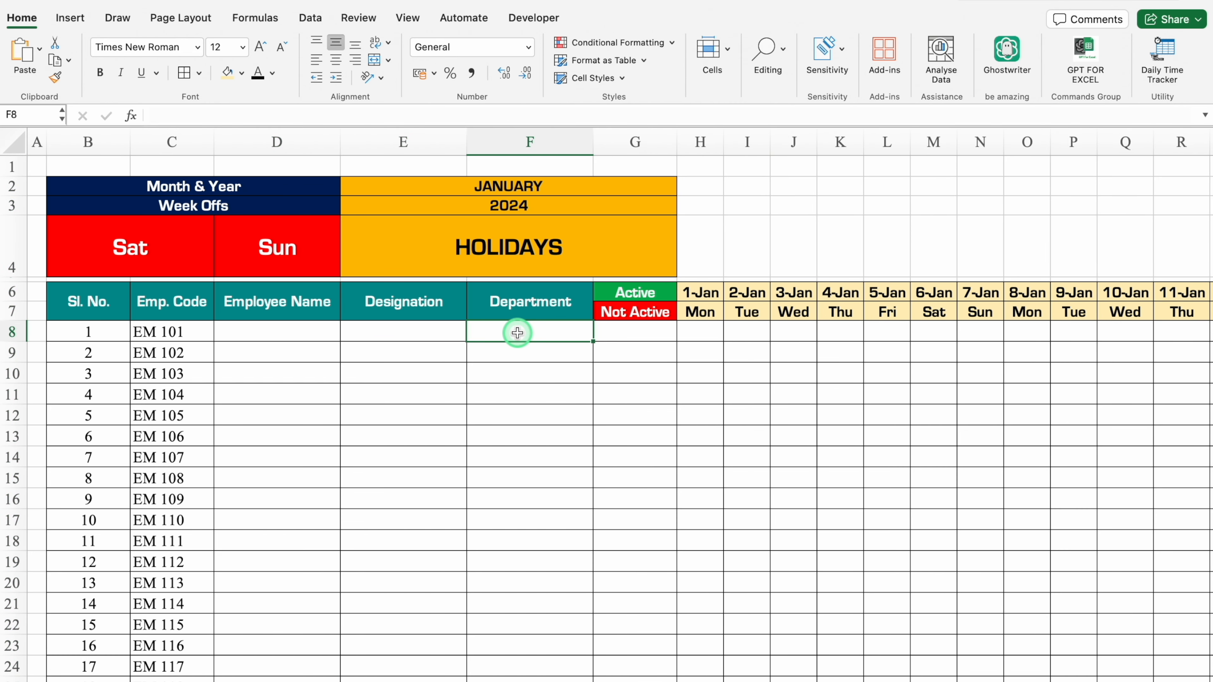
left_click(633, 330)
Enter =VLOOKUP($C8,Settings!$E:$I,2,0) in D8 to look up the first employee's name by employee code.
left_click(306, 330)
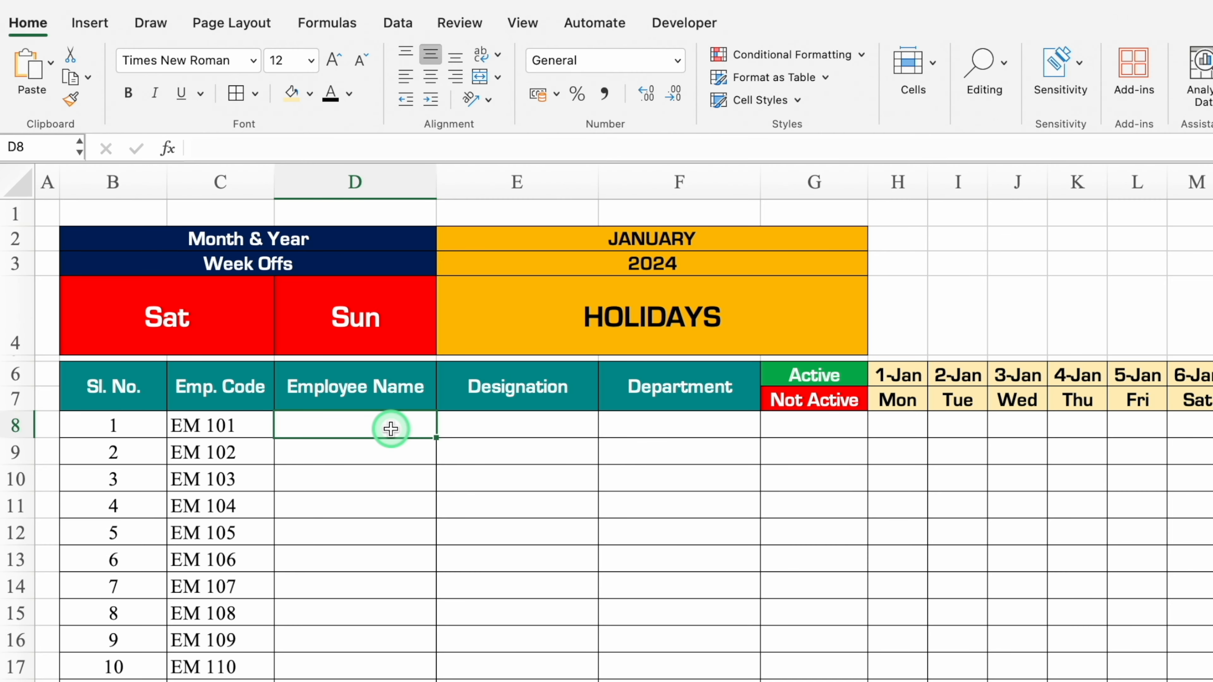
type("=")
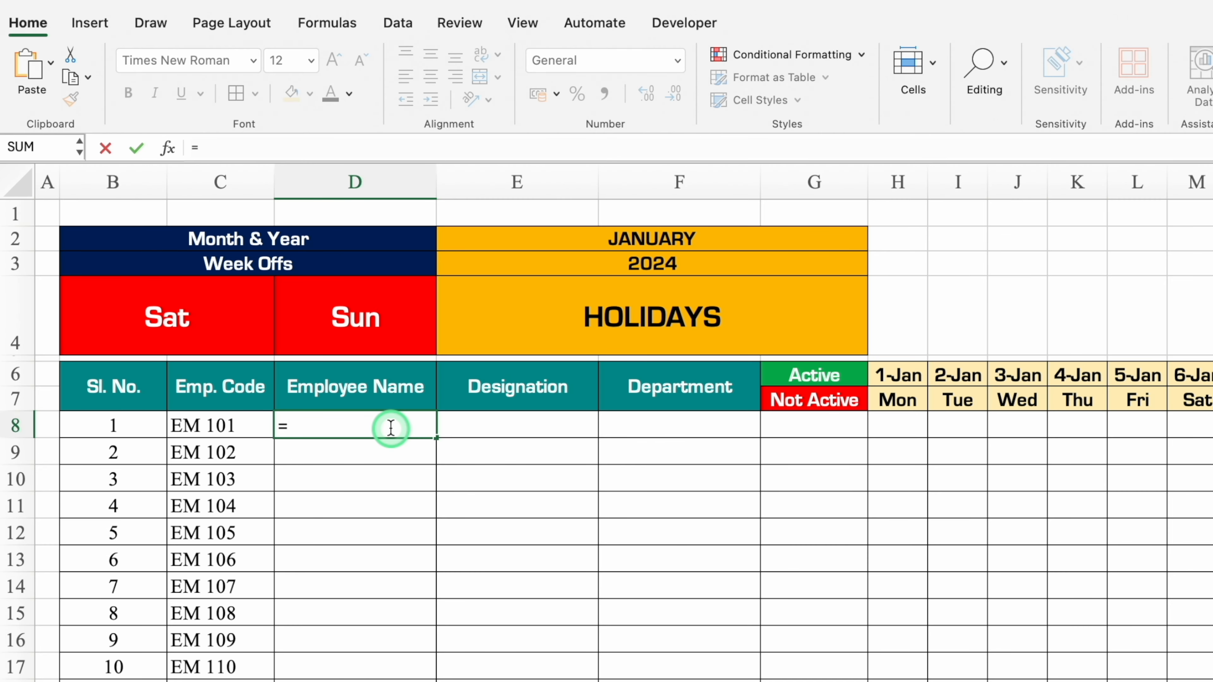
type("vloo")
double_click(320, 469)
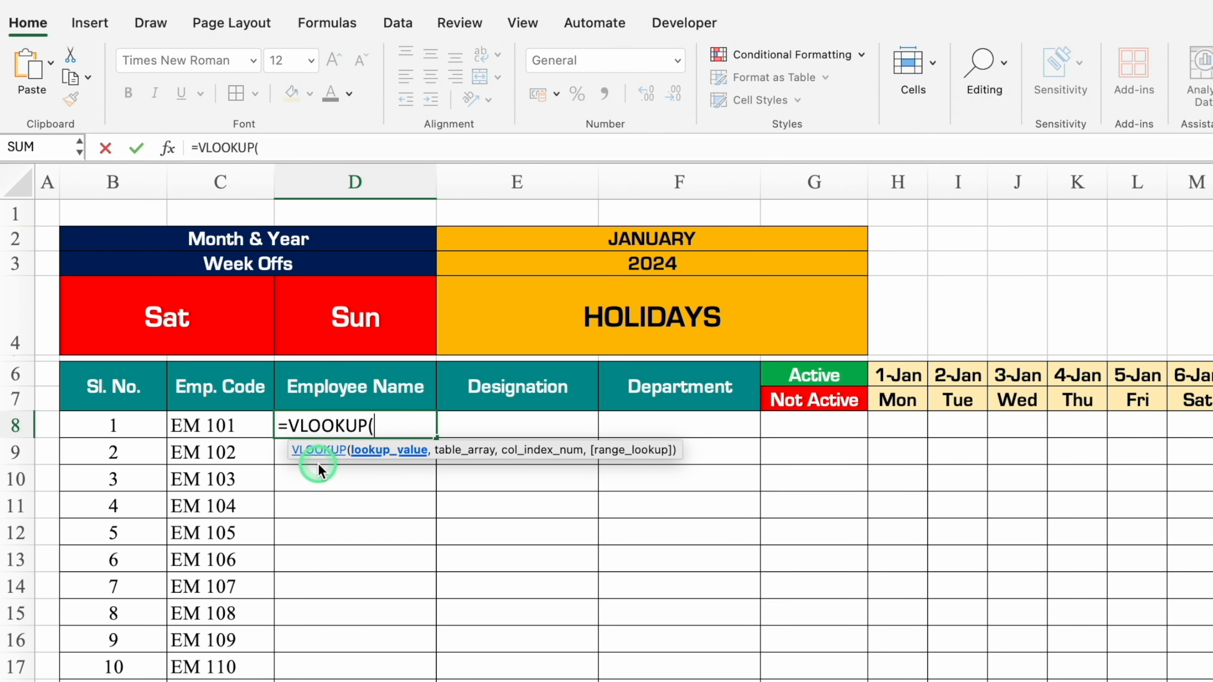
left_click(235, 424)
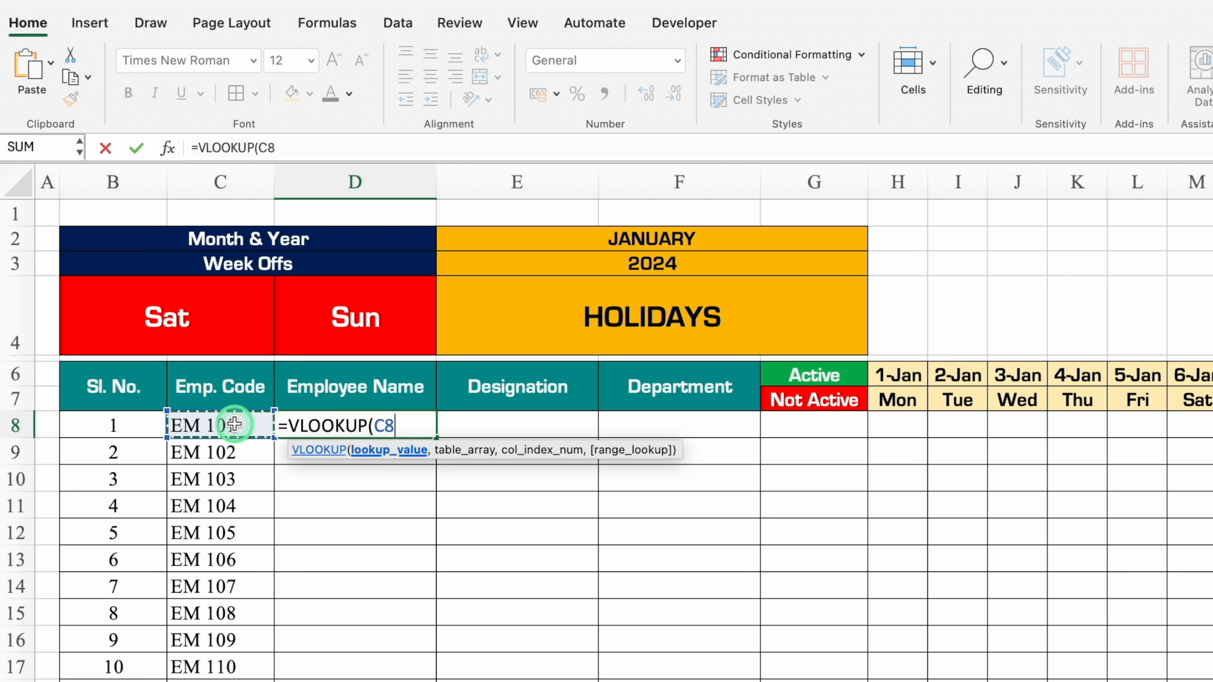
key("F4")
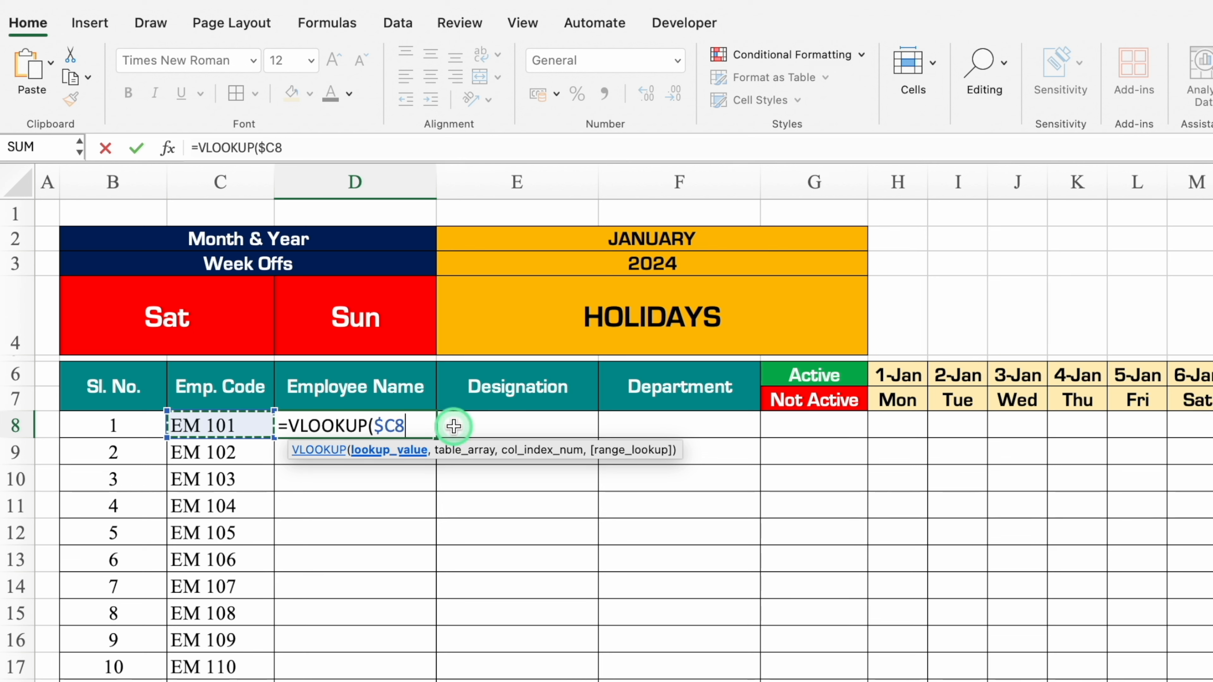
type(",")
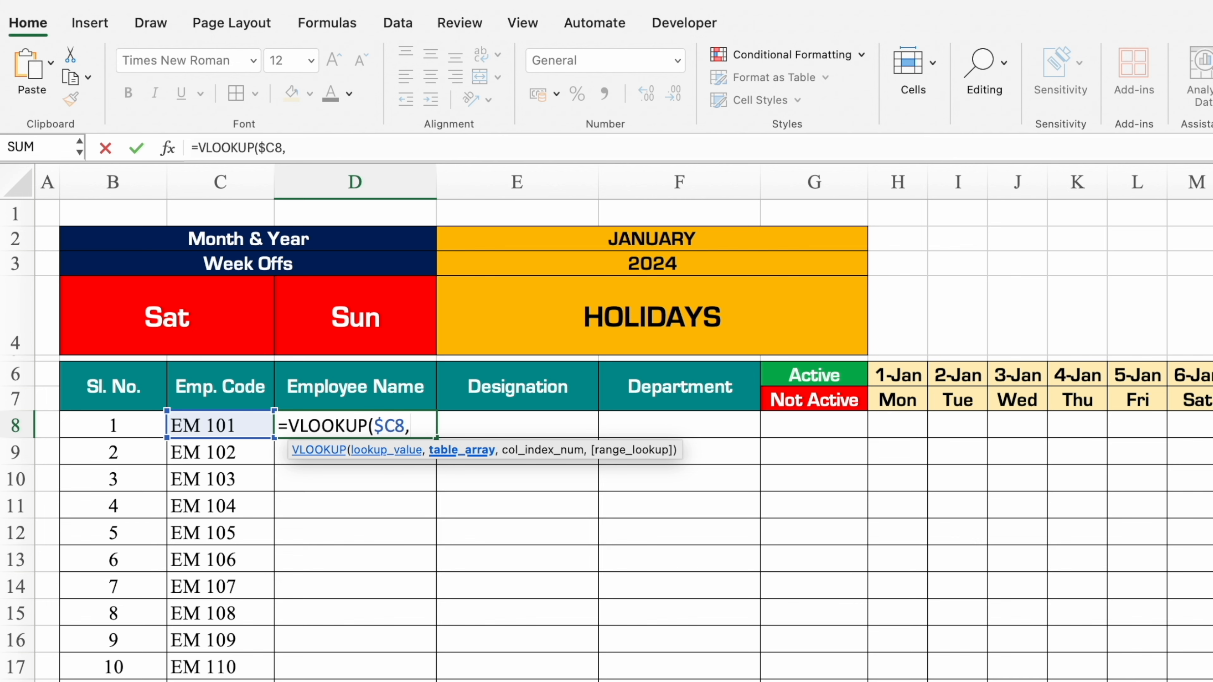
left_click(291, 681)
left_click_drag(403, 177, 840, 202)
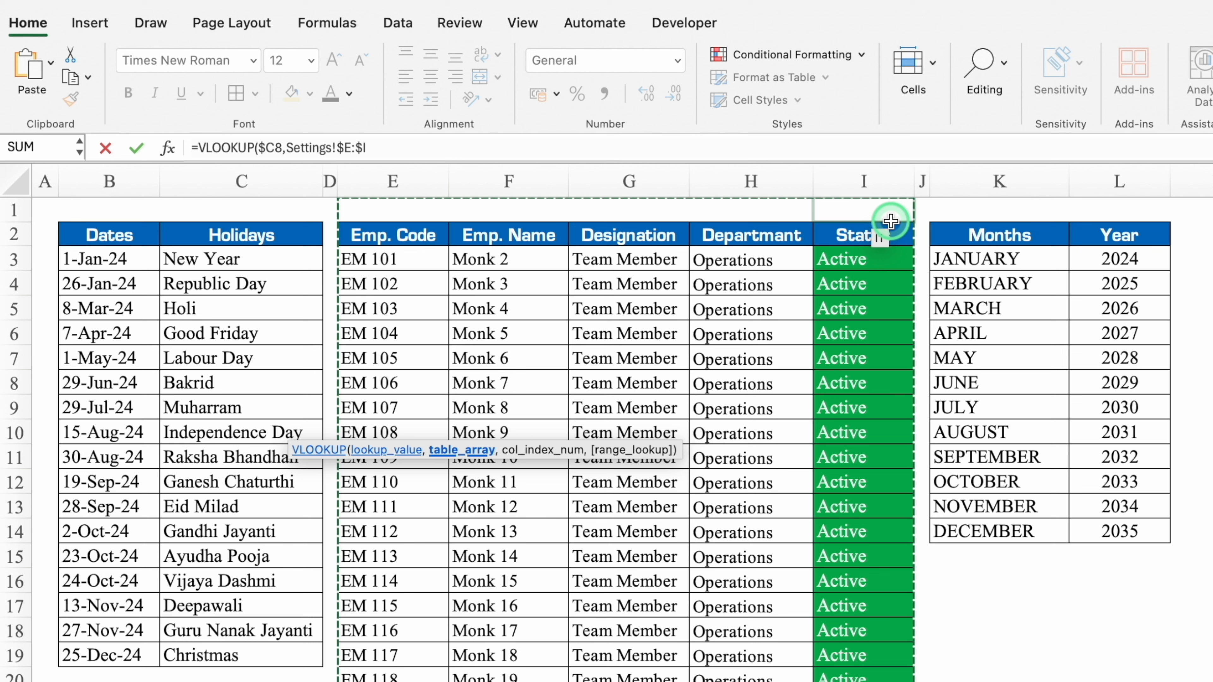
type(",")
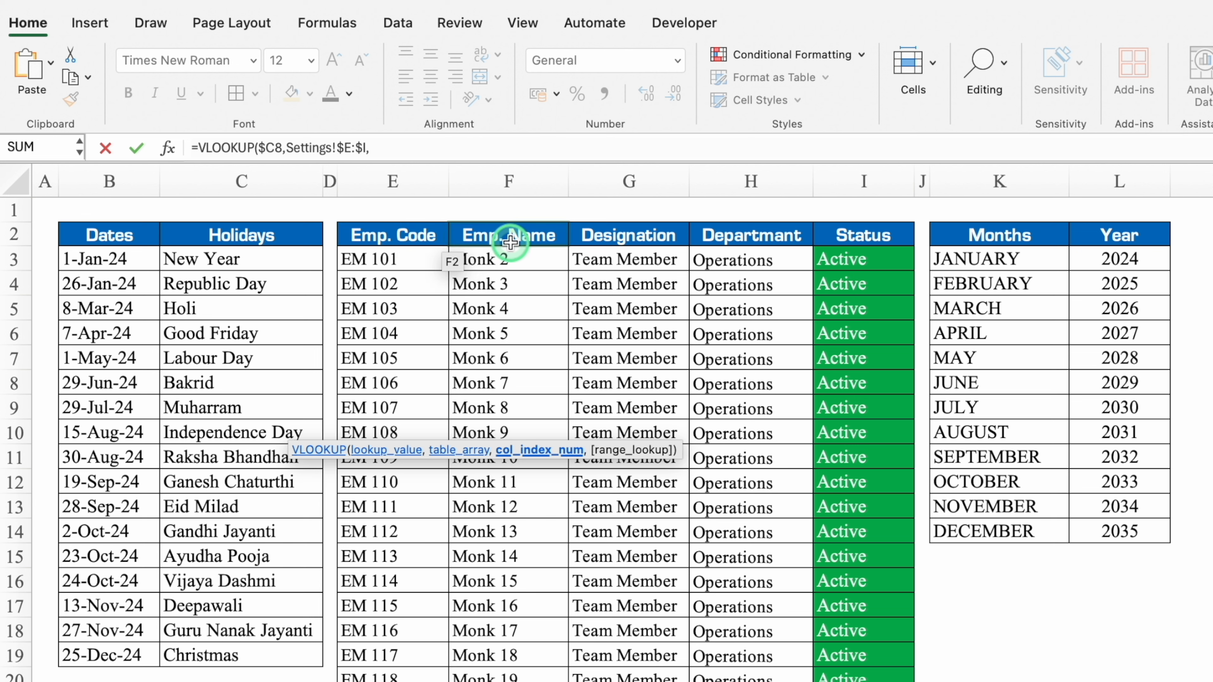
type("2,")
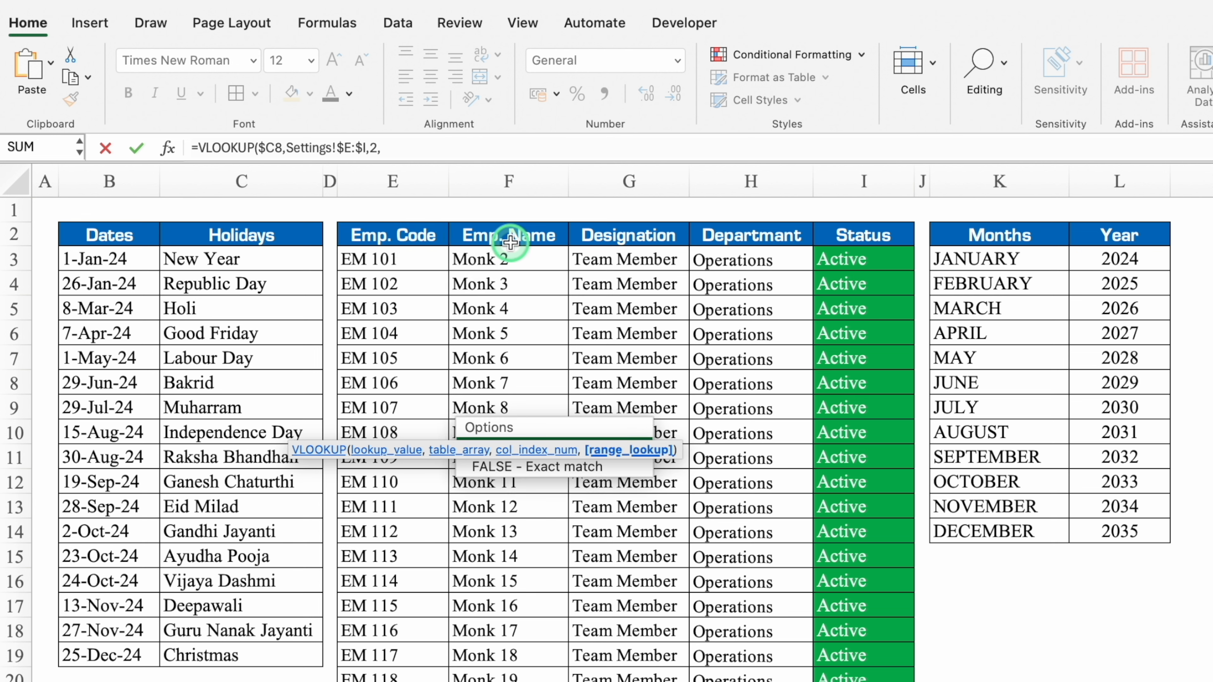
type("0)")
key("Return")
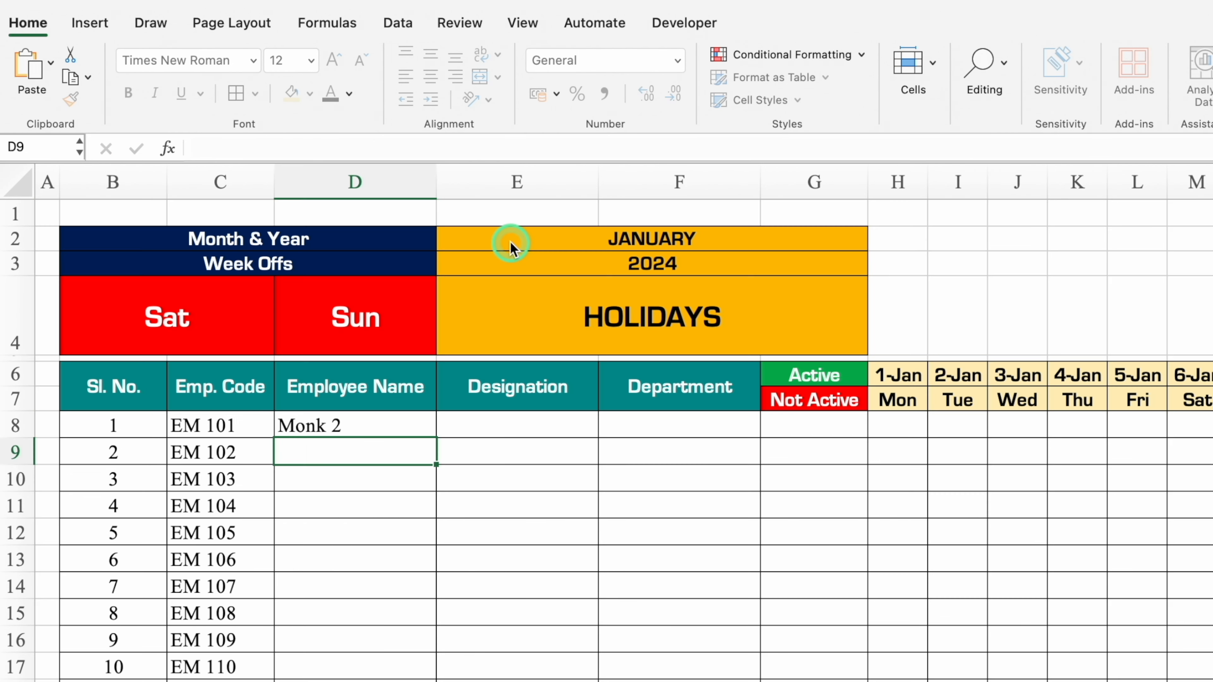
Wrap the D8 lookup in IFERROR with an empty string as the fallback: =IFERROR(VLOOKUP($C8,Settings!$E:$I,2,0),"").
left_click(406, 421)
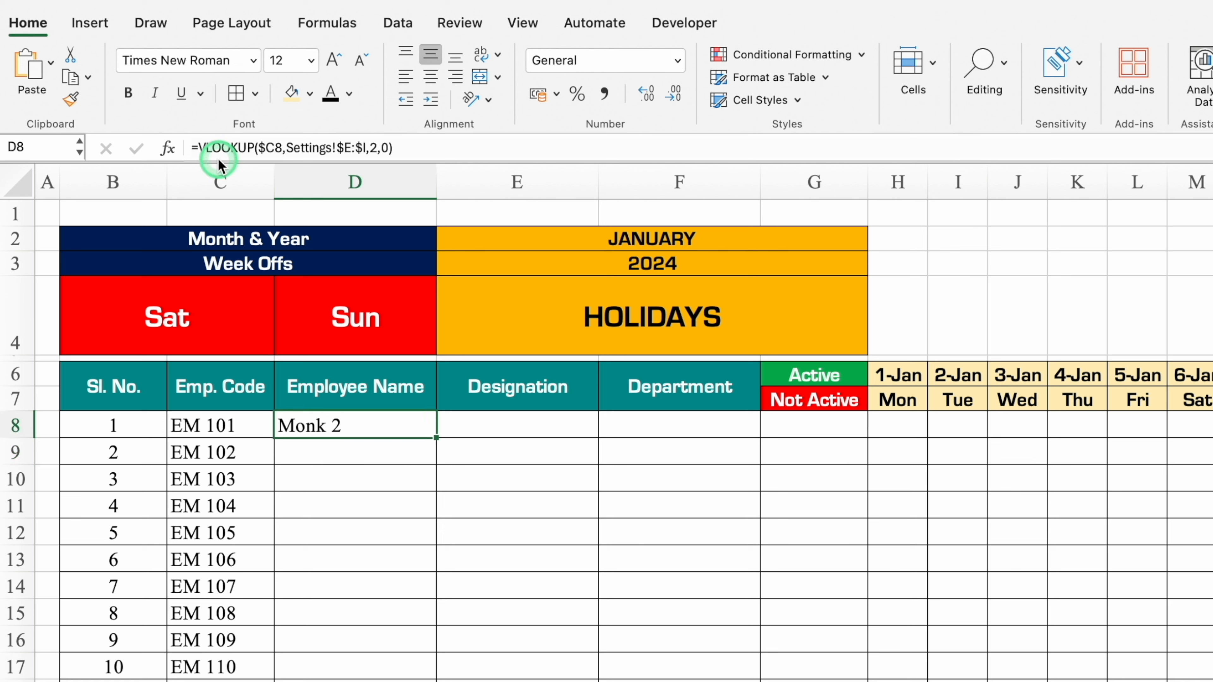
left_click(198, 147)
left_click(279, 307)
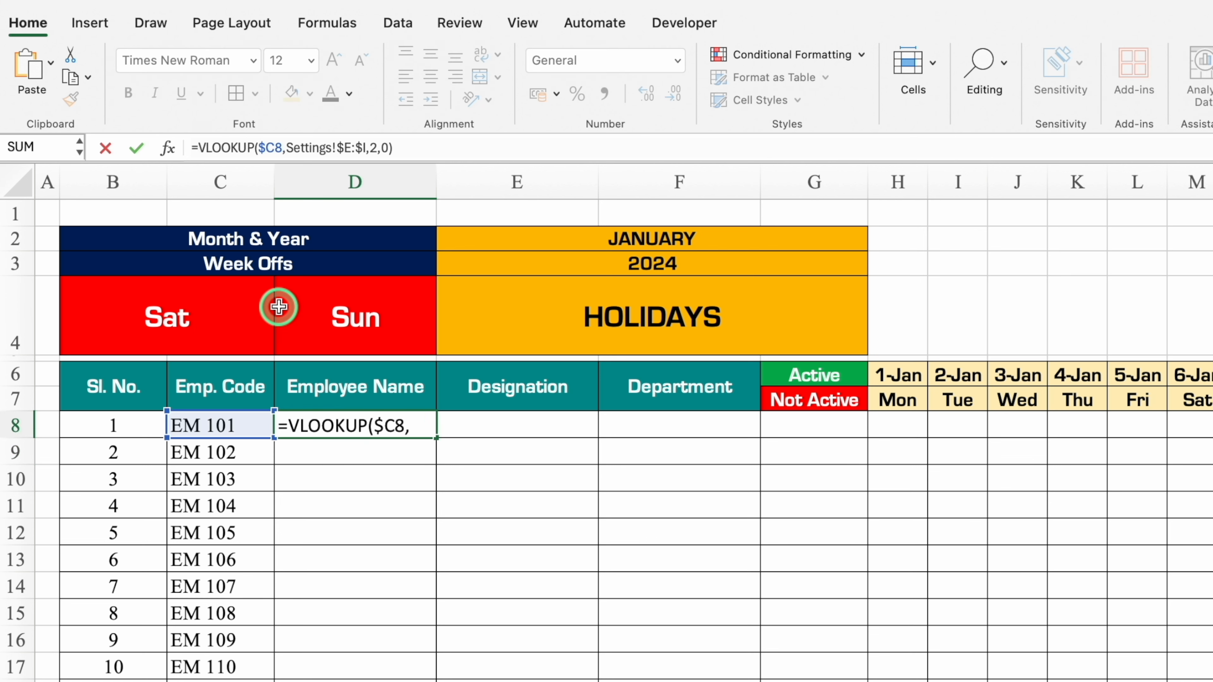
type("iferr")
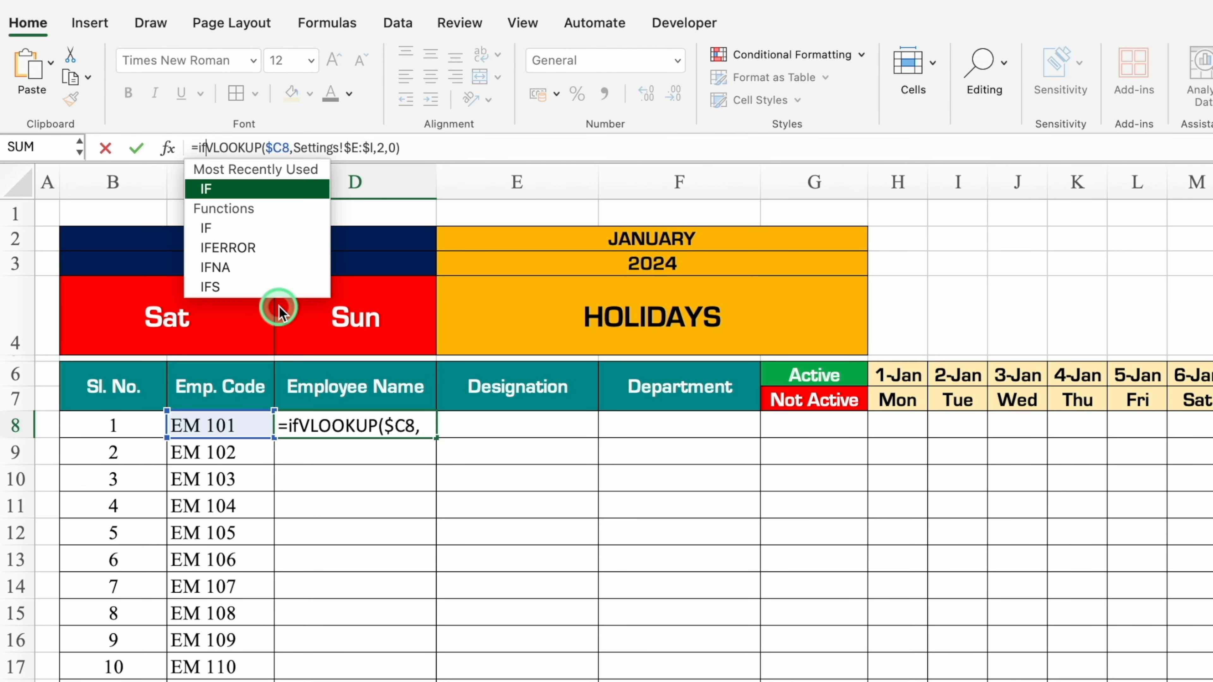
left_click(234, 191)
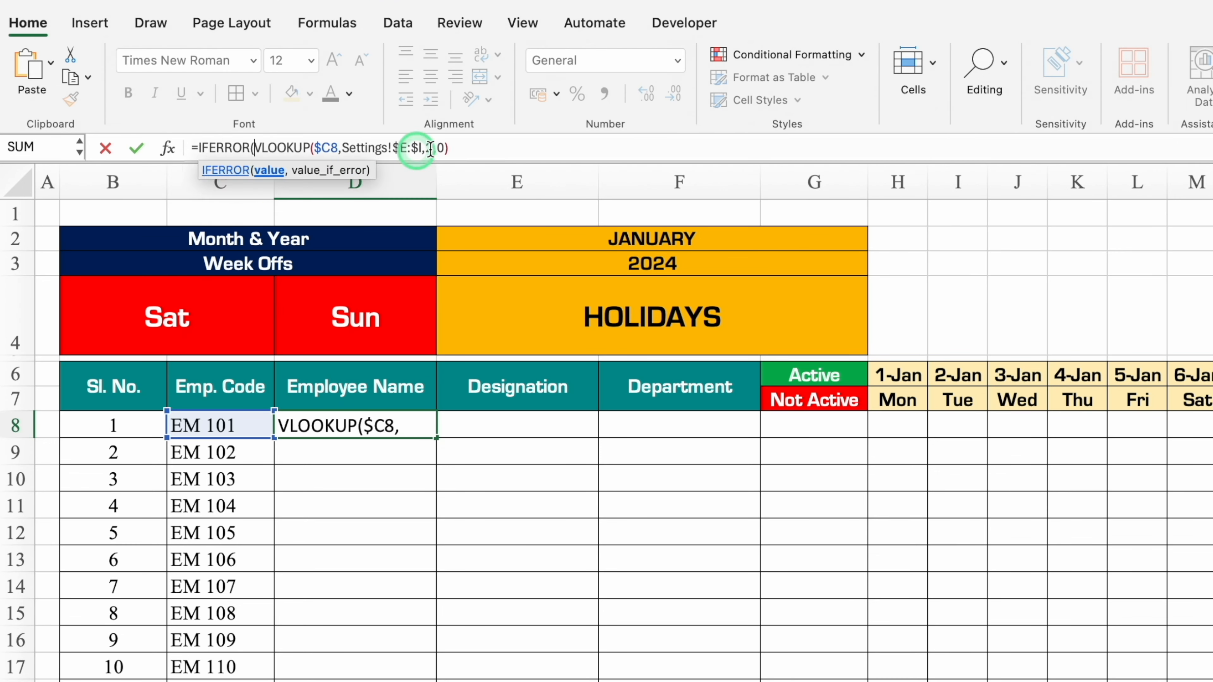
left_click(474, 148)
type(",")
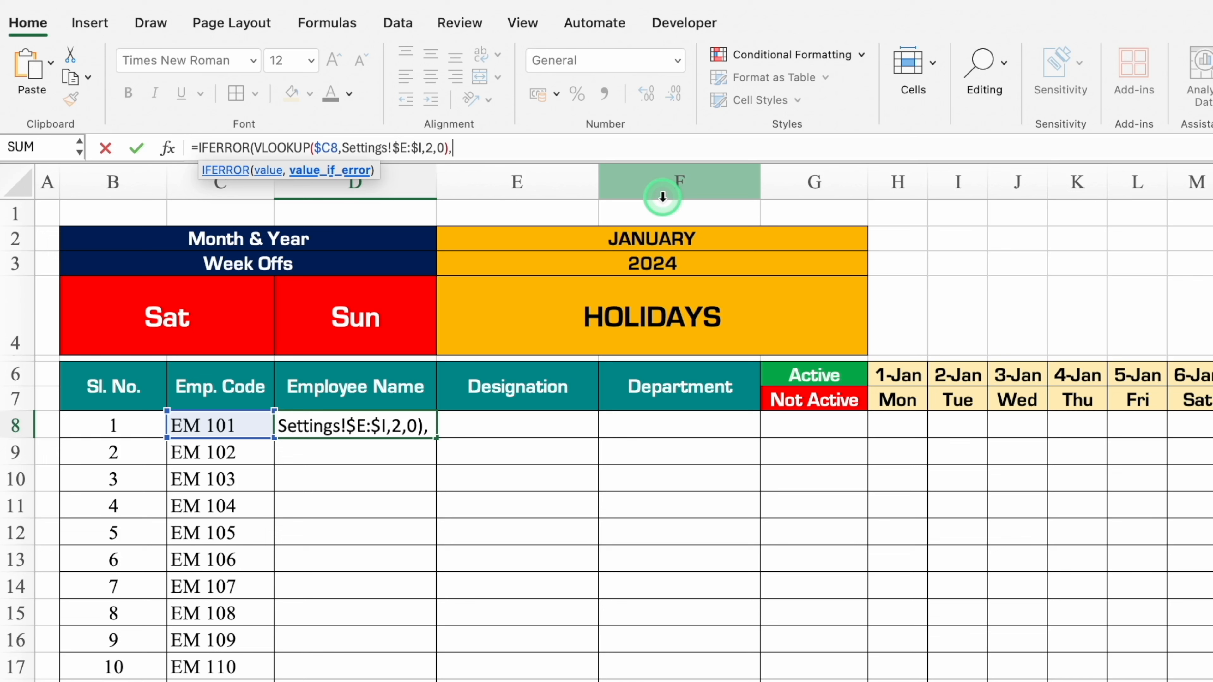
type("\"\"")
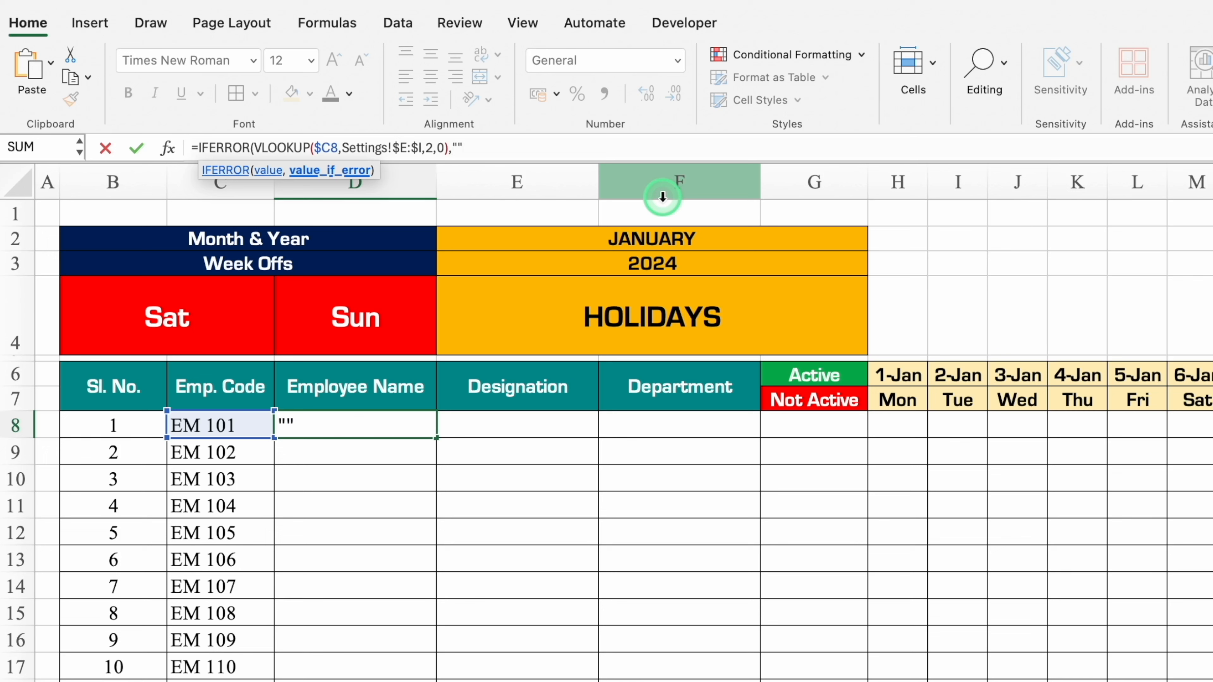
type(")")
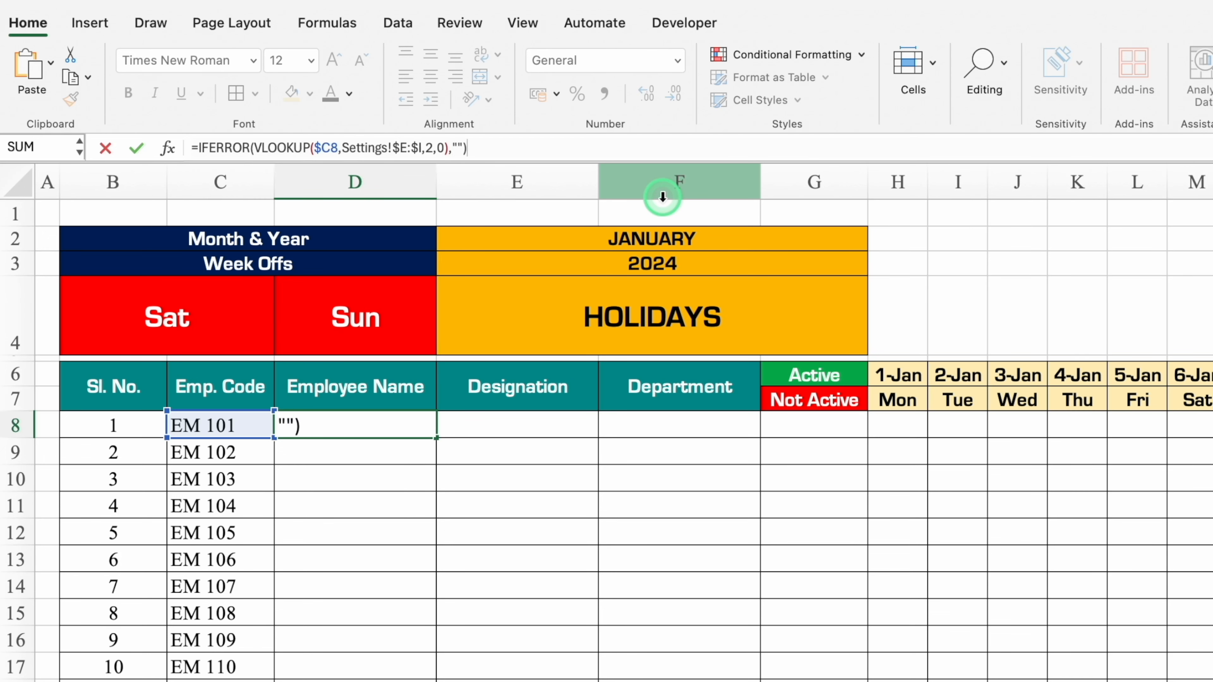
key("Return")
Fill the D8 lookup formula across row 8 through Designation, Department and the status column G.
left_click(429, 433)
left_click_drag(499, 440, 821, 442)
left_click(556, 425)
left_click(659, 425)
left_click(801, 427)
Set the VLOOKUP column index in E8 to 3 so it returns the designation.
left_click(543, 427)
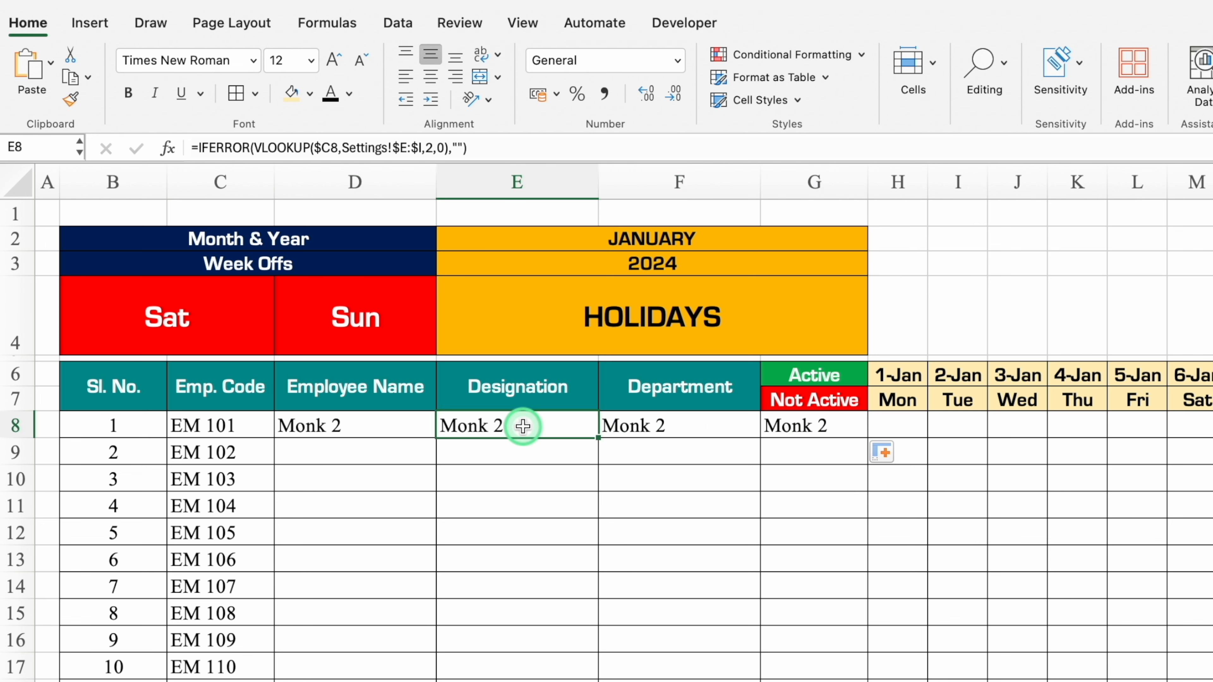
left_click(432, 152)
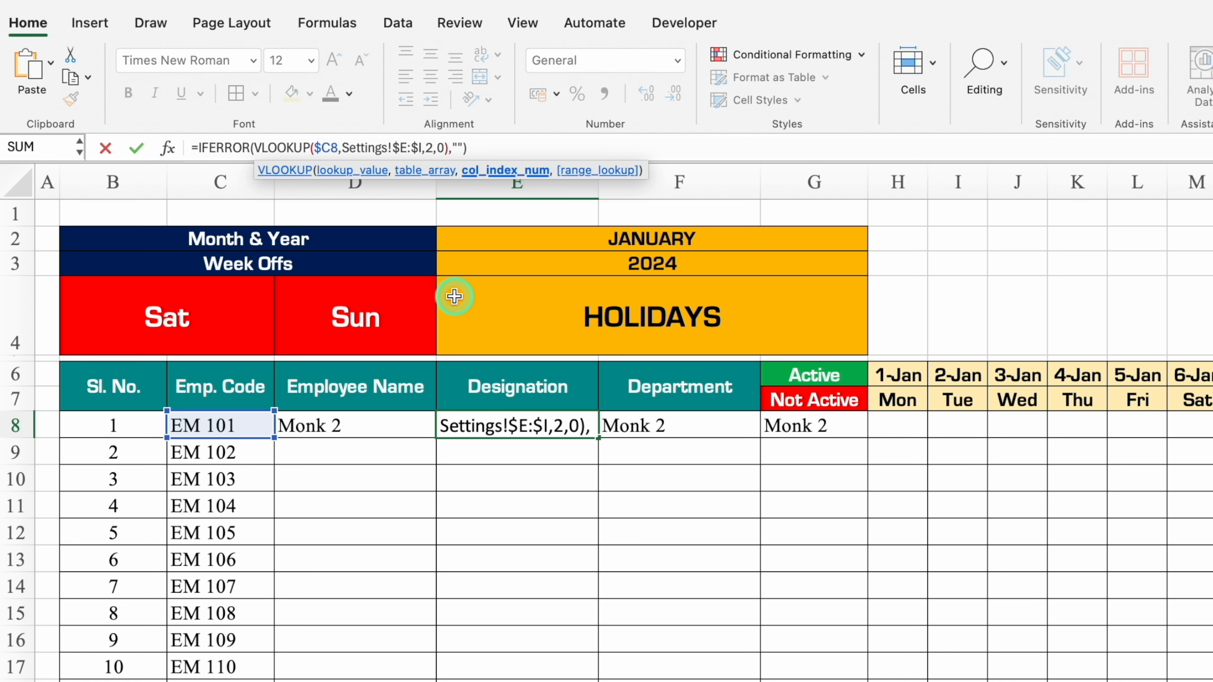
type("3")
key("Return")
Set the VLOOKUP column index in F8 to 4 so it returns the department.
left_click(700, 416)
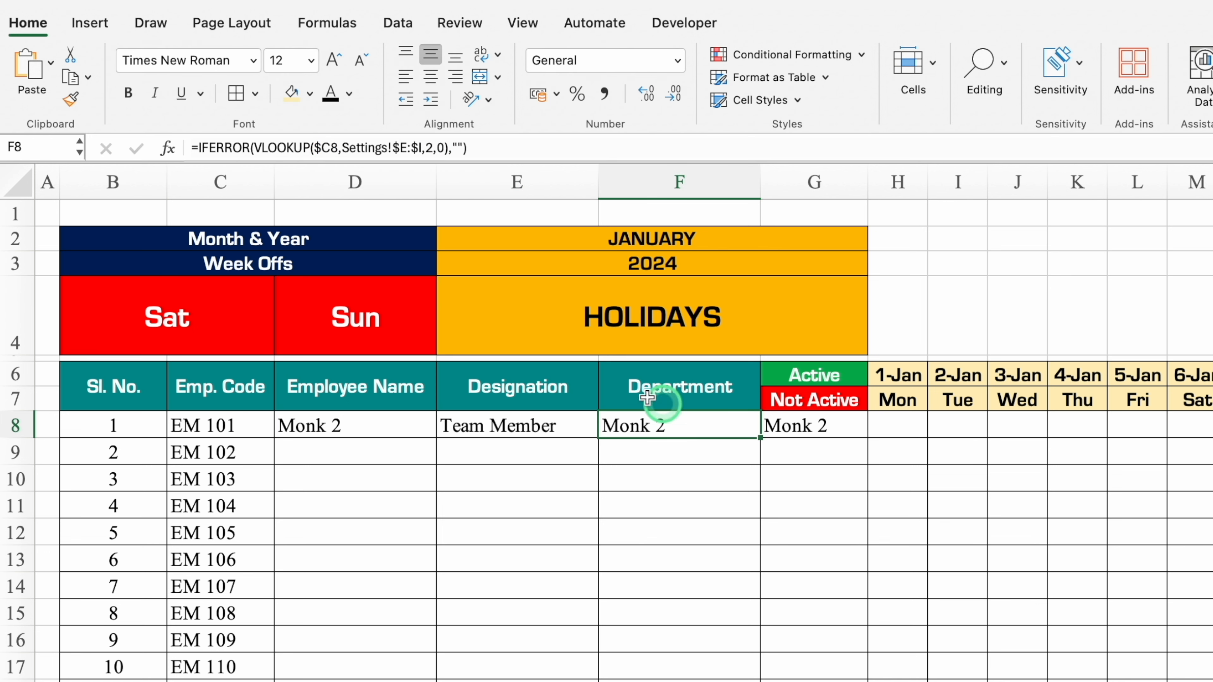
left_click(428, 148)
key("BackSpace")
type("4")
key("Return")
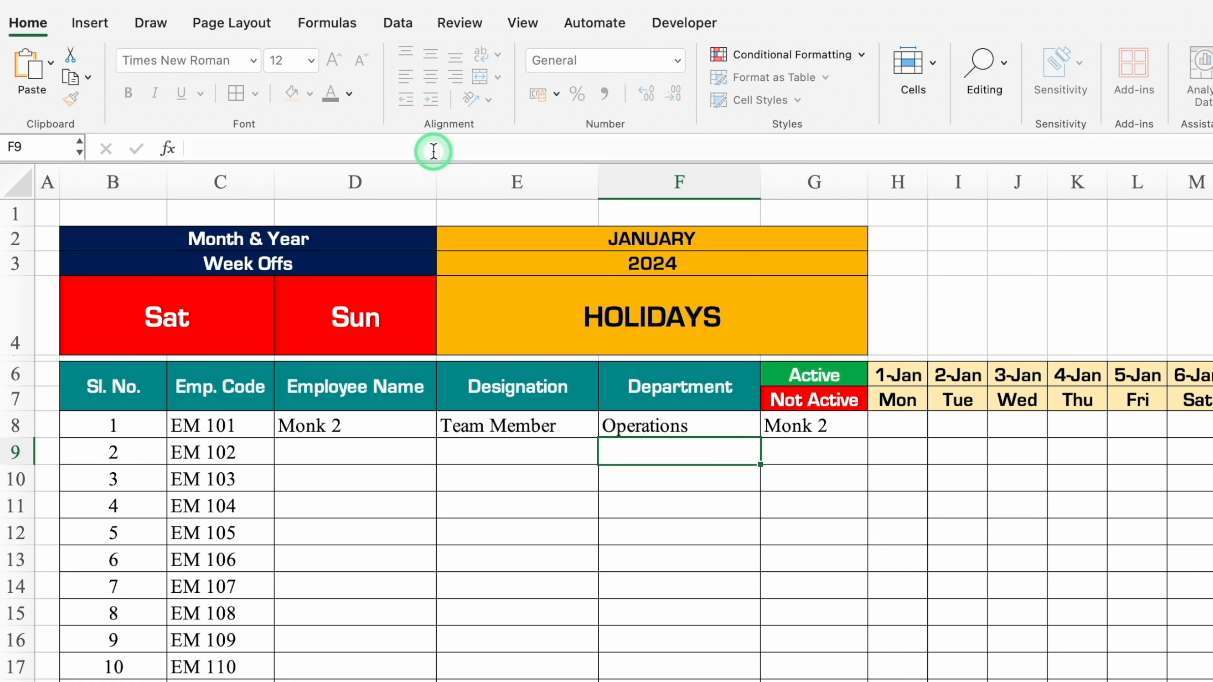
Set the VLOOKUP column index in G8 to 5 so it returns the employee's status.
left_click(774, 423)
left_click(432, 150)
key("BackSpace")
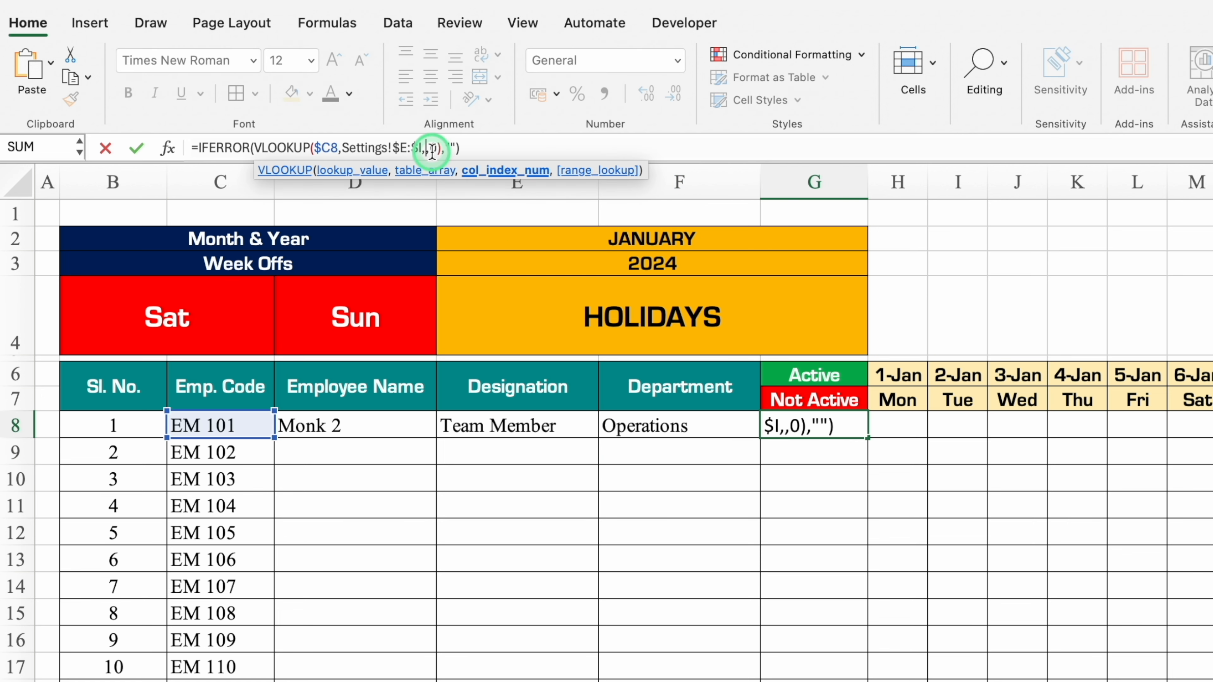
type("5")
key("Return")
Compare the lookup formulas in D8 to G8 with the order of the employee table's columns E to I on the Settings sheet.
left_click(512, 427)
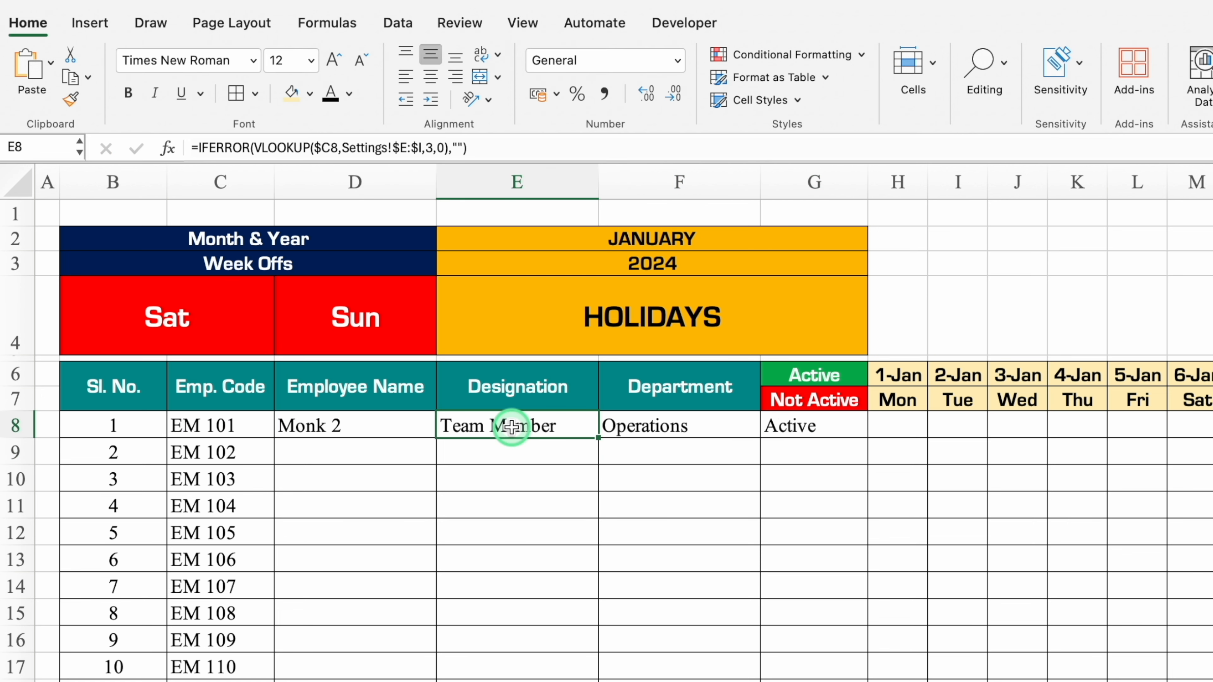
left_click(627, 424)
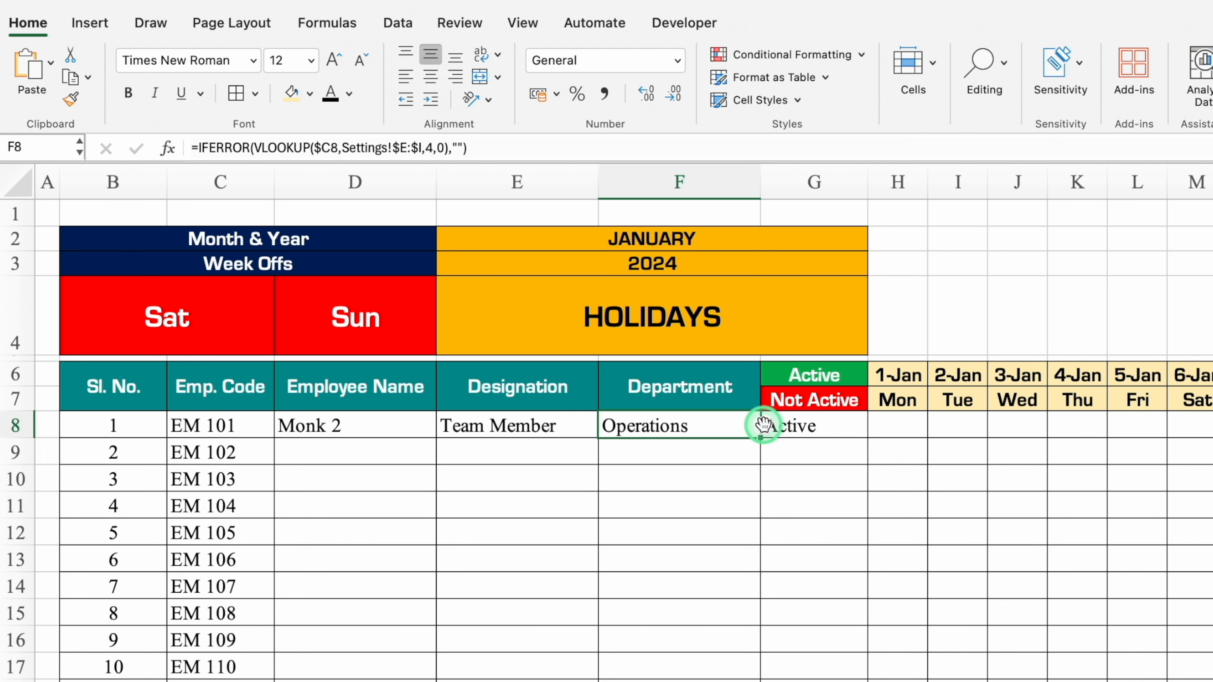
key("ctrl+Page_Down")
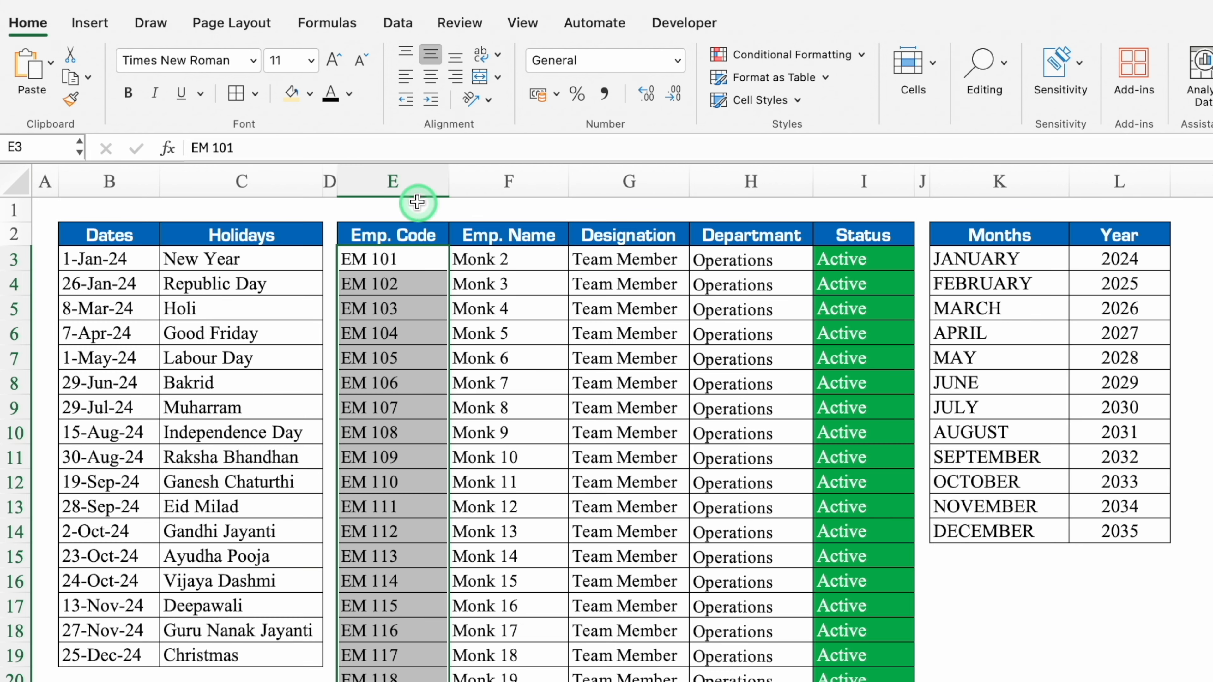
left_click(401, 234)
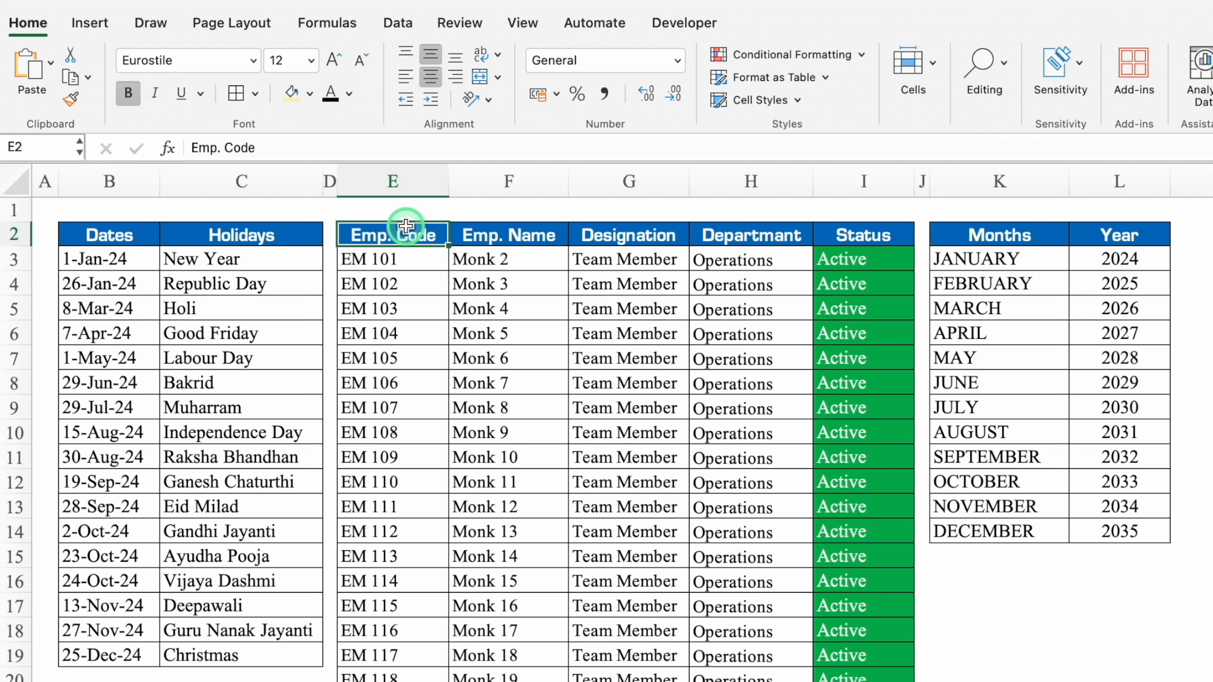
left_click(495, 235)
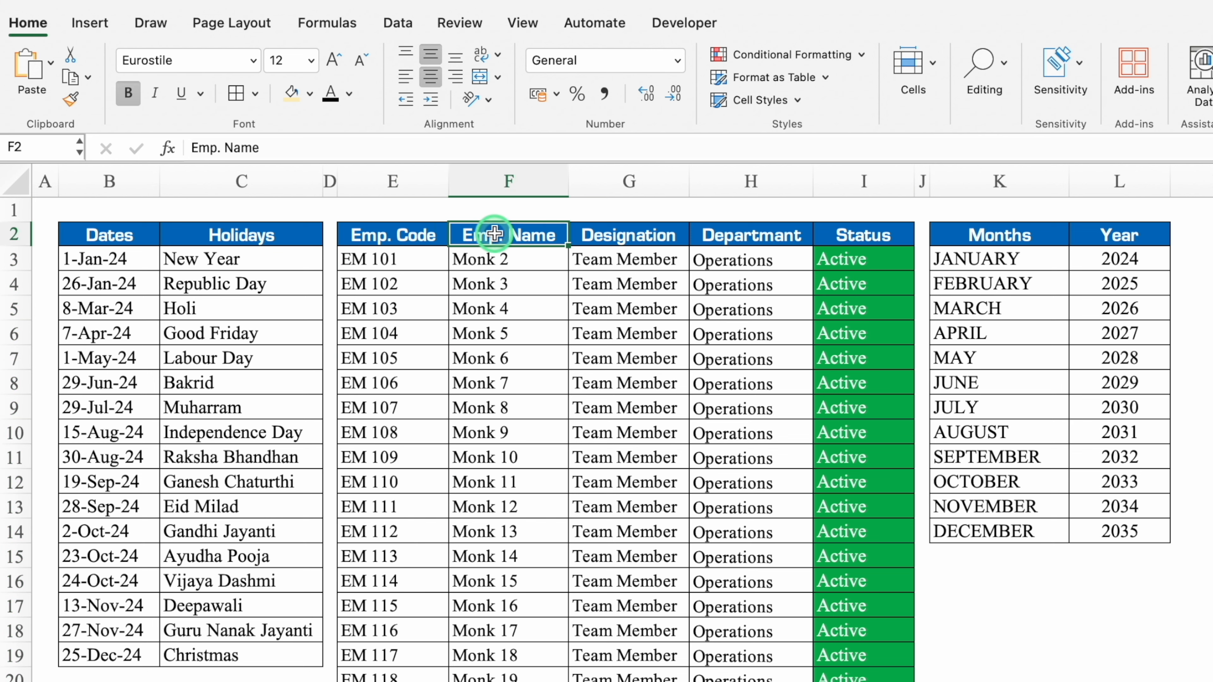
left_click(612, 235)
left_click(731, 239)
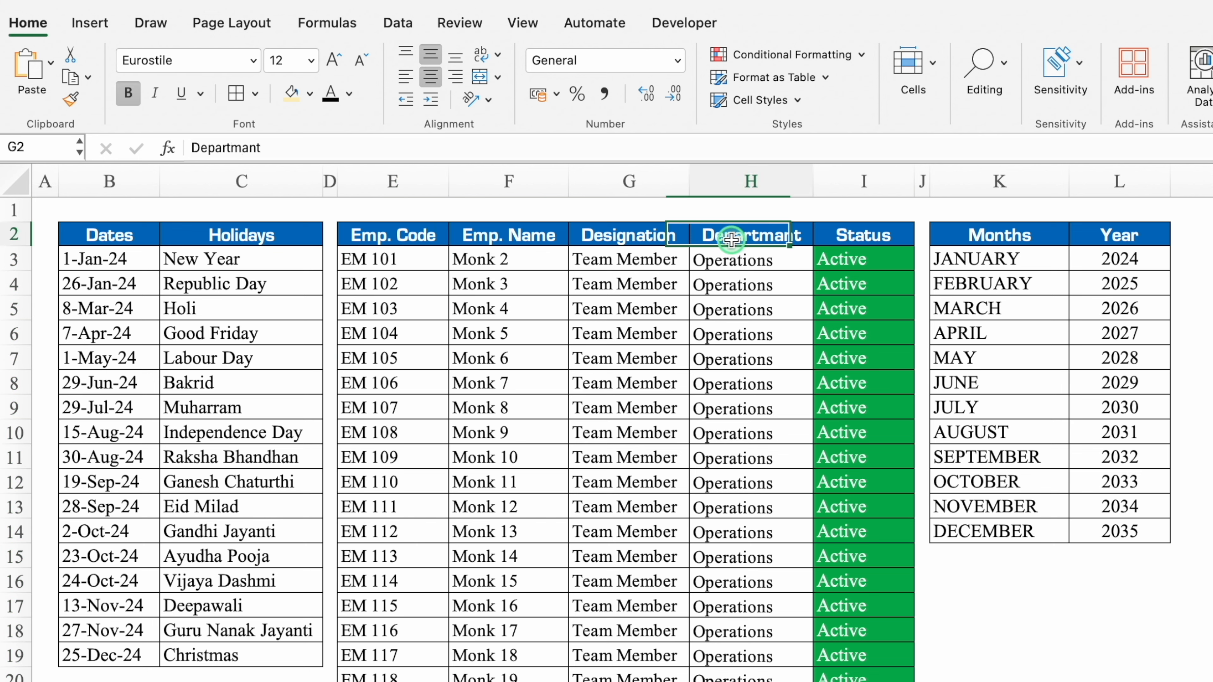
left_click(847, 242)
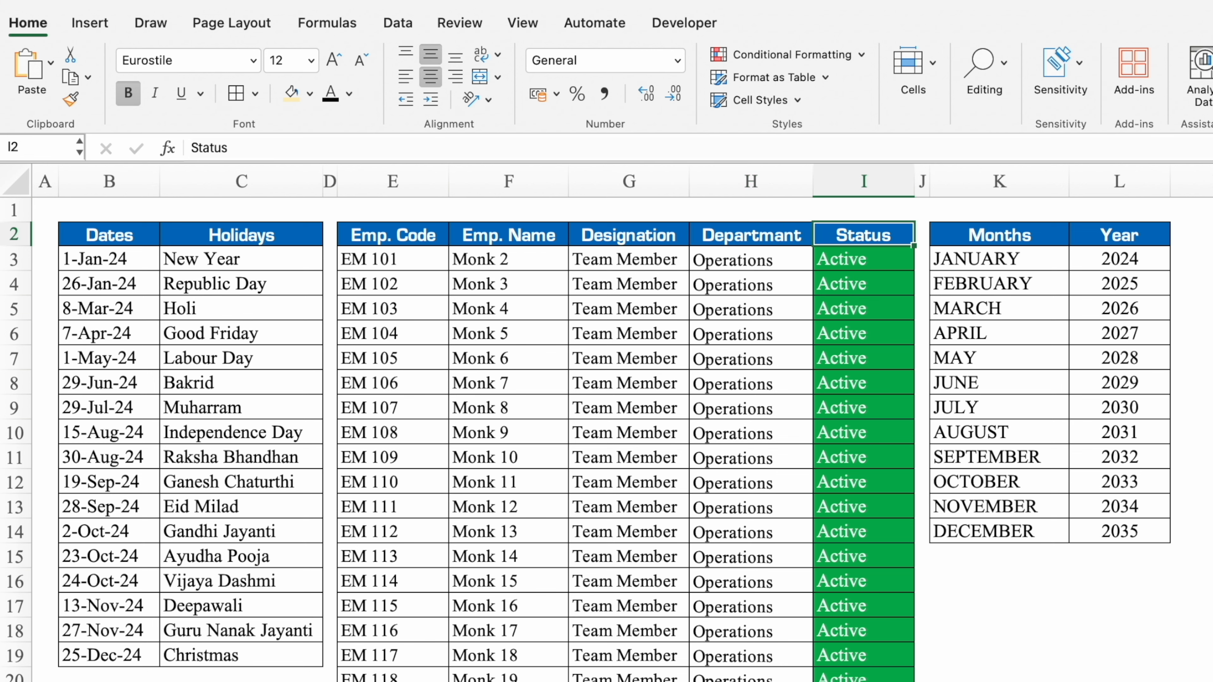
left_click(342, 681)
left_click(390, 421)
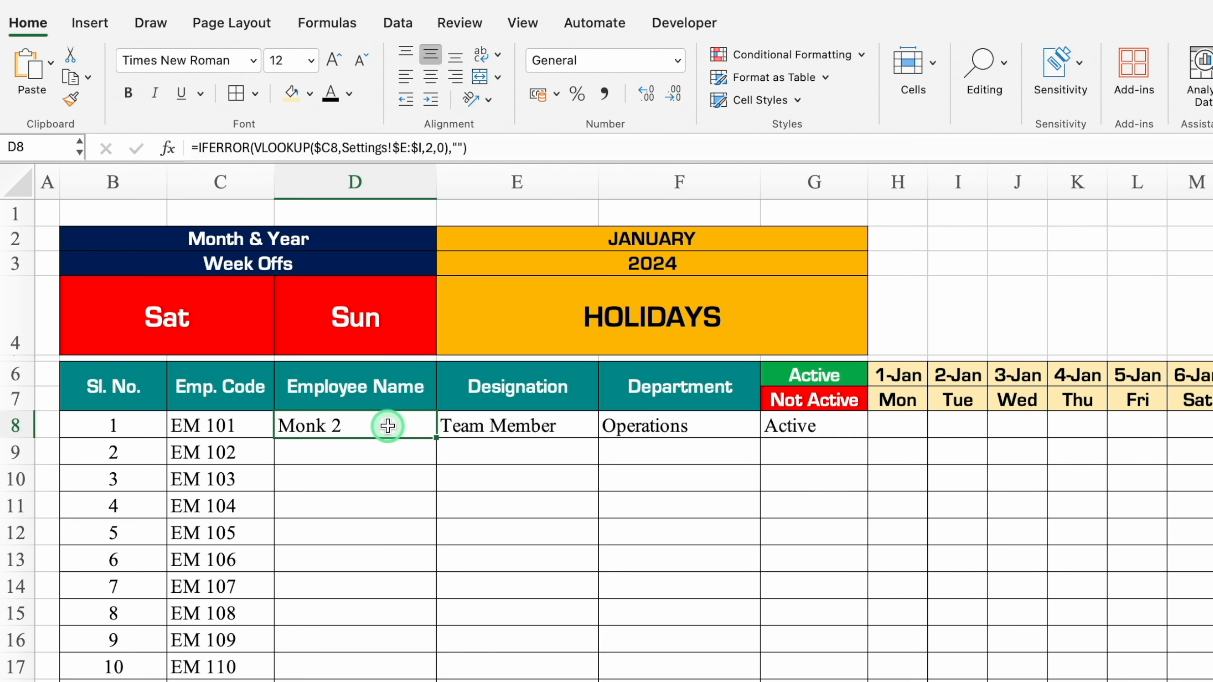
left_click(497, 421)
left_click(656, 426)
left_click(774, 415)
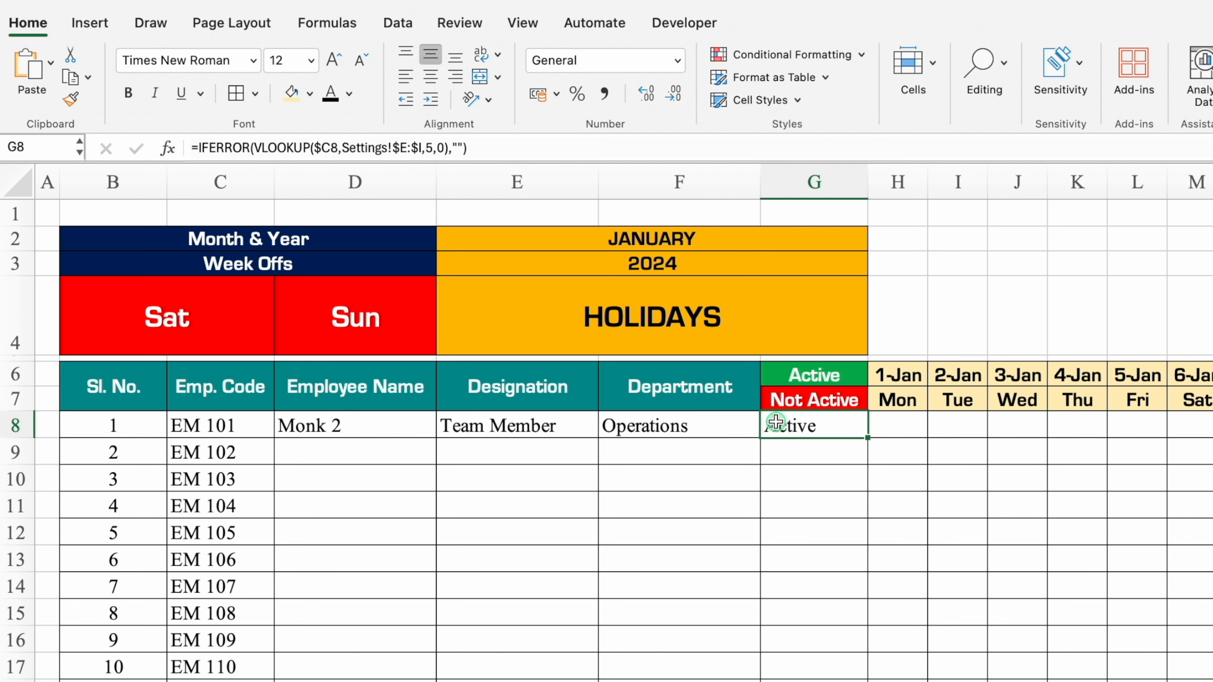
Fill the D8:G8 lookup formulas down through the remaining employee rows.
left_click_drag(382, 426, 793, 423)
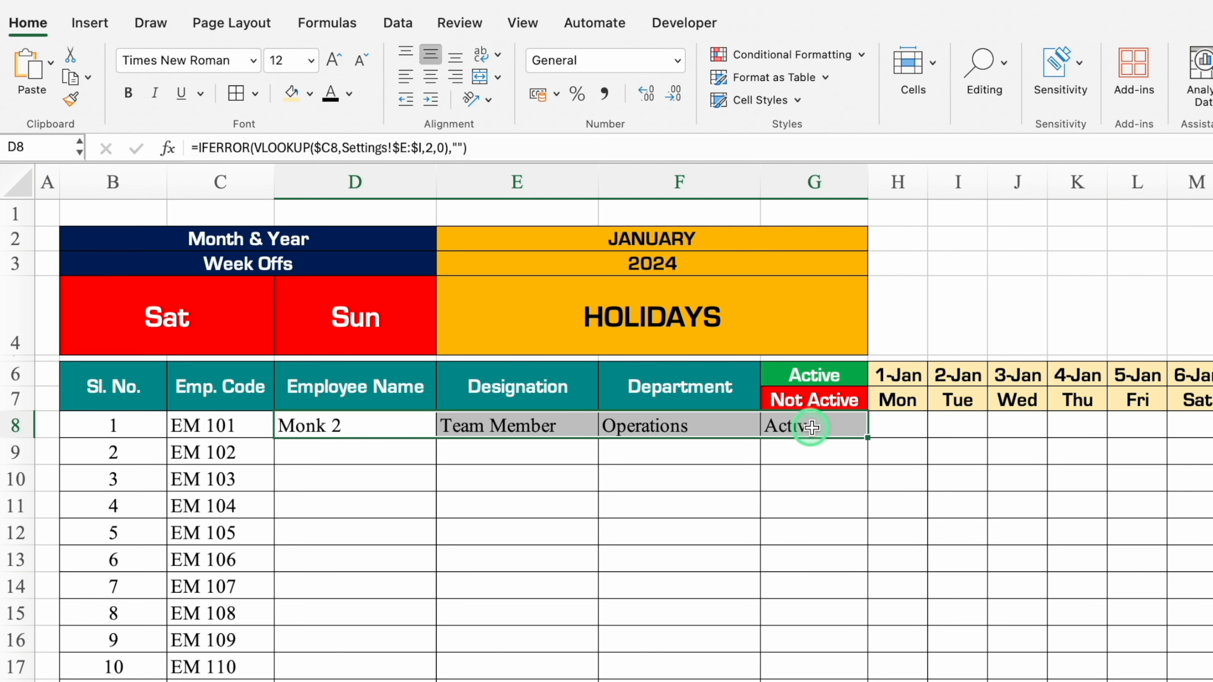
left_click_drag(869, 439, 868, 681)
scroll(851, 518, "up", 5)
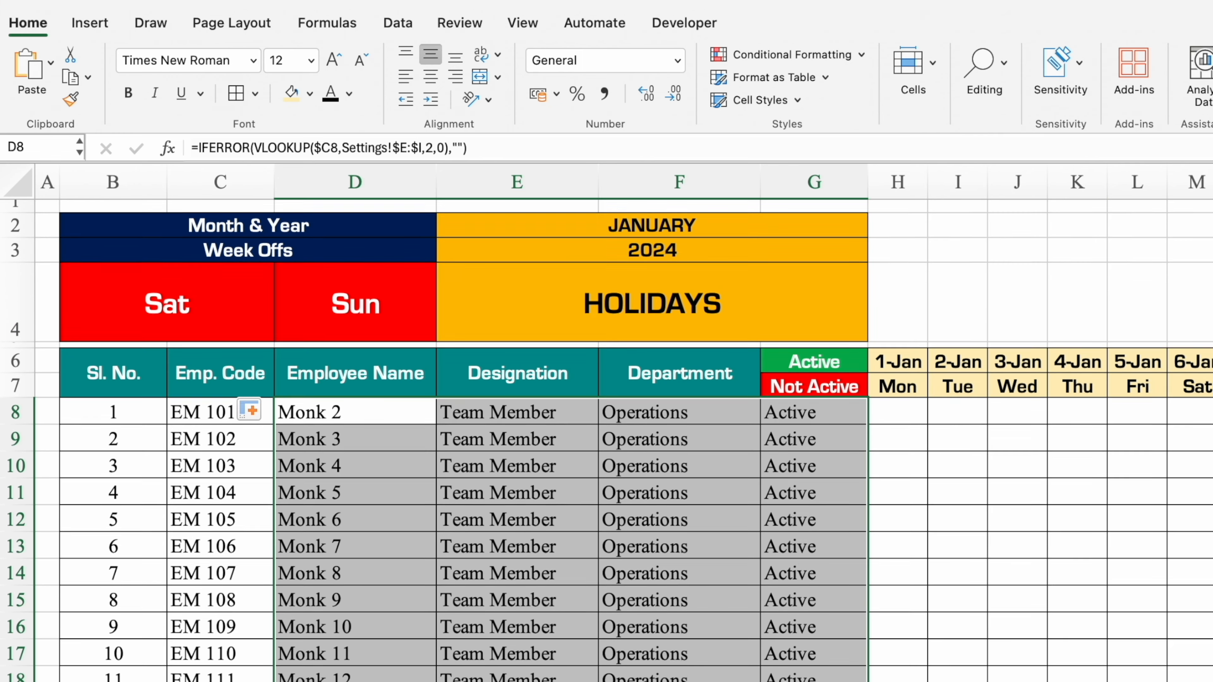
Create a conditional formatting rule on column G that highlights cells equal to "Not Active".
left_click(817, 182)
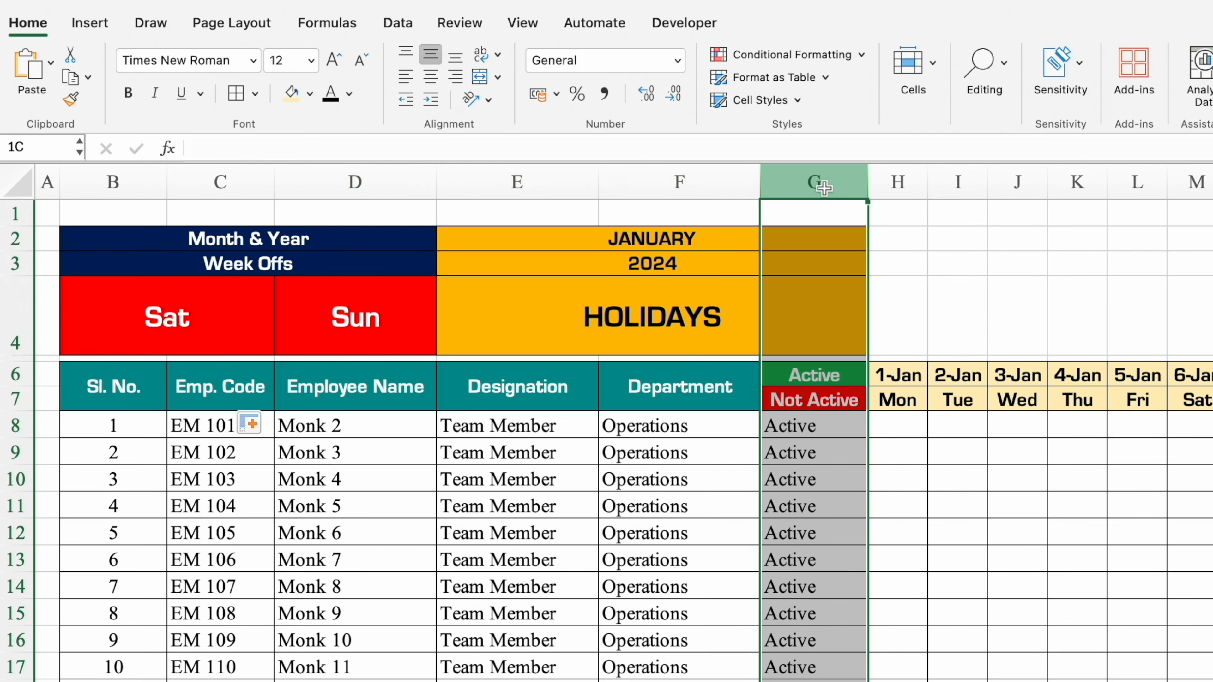
left_click(798, 56)
mouse_move(853, 86)
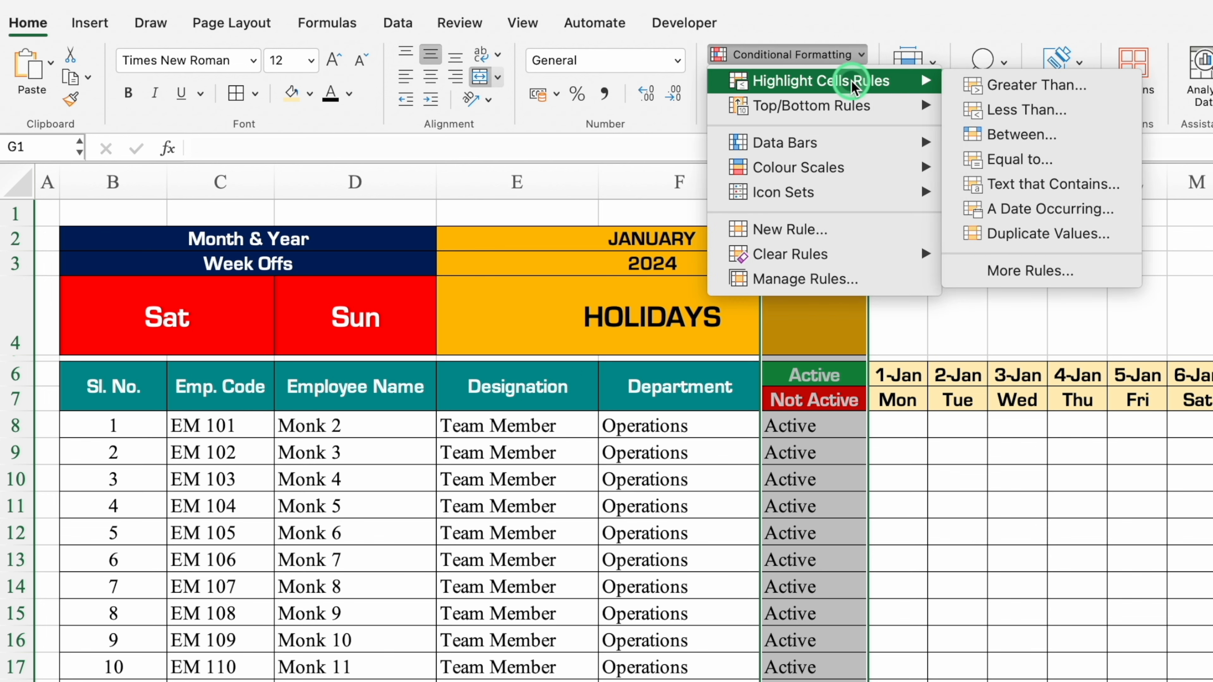
left_click(1046, 159)
left_click(909, 289)
type("No")
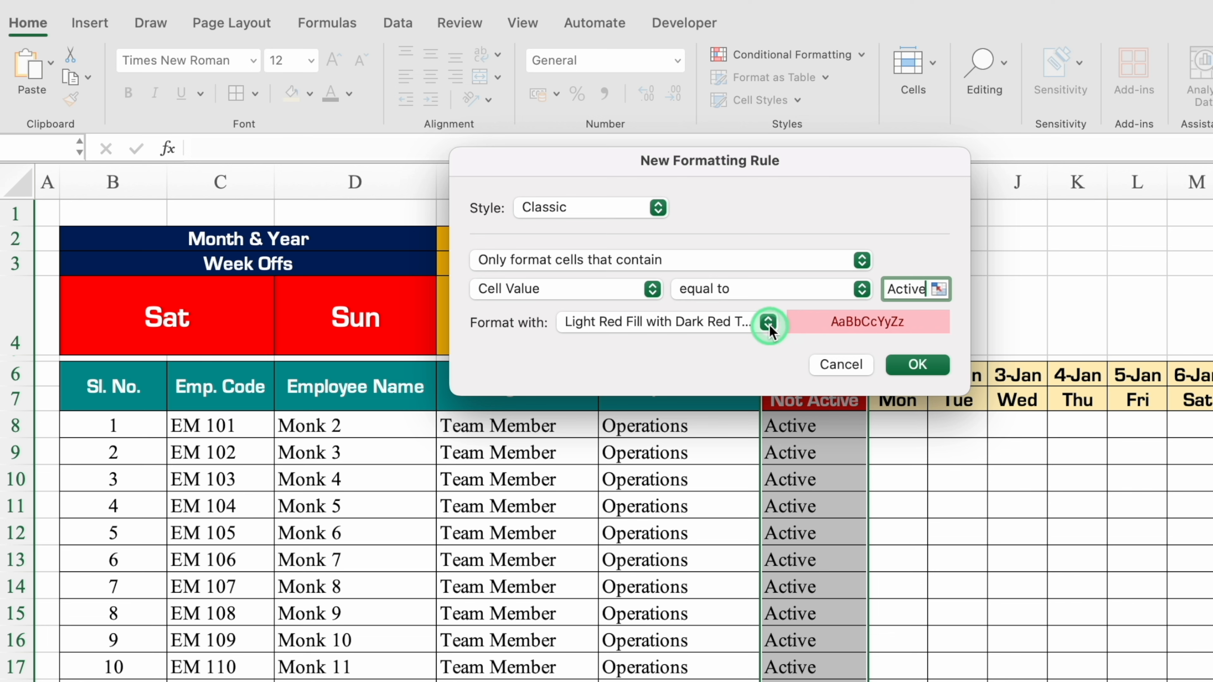
Give the "Not Active" rule a custom format with red fill and white font, and apply the rule.
left_click(769, 323)
left_click(697, 458)
left_click(874, 105)
left_click(716, 184)
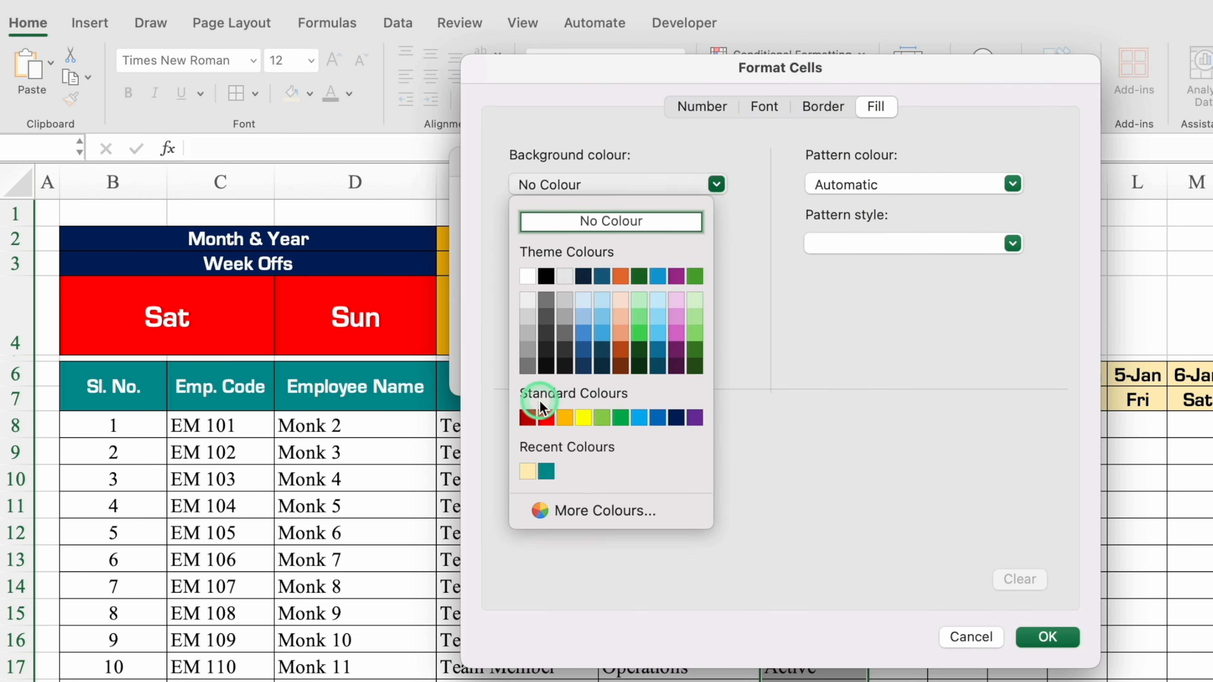
left_click(544, 416)
left_click(764, 106)
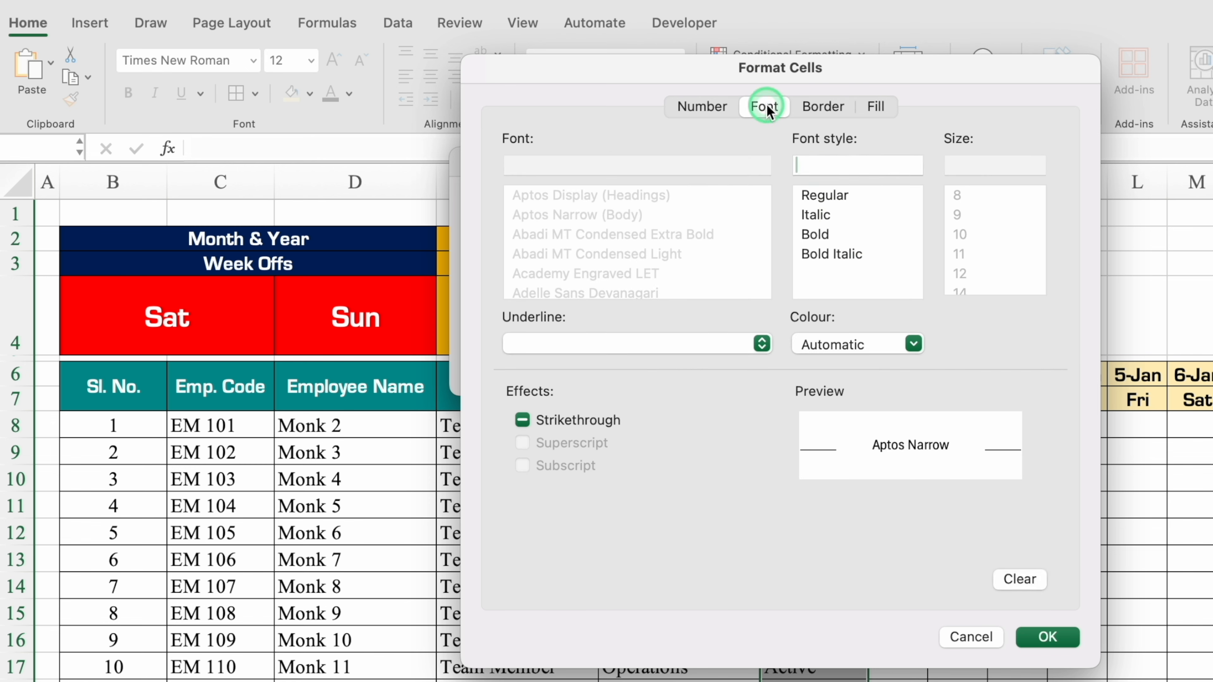
left_click(894, 343)
left_click(815, 436)
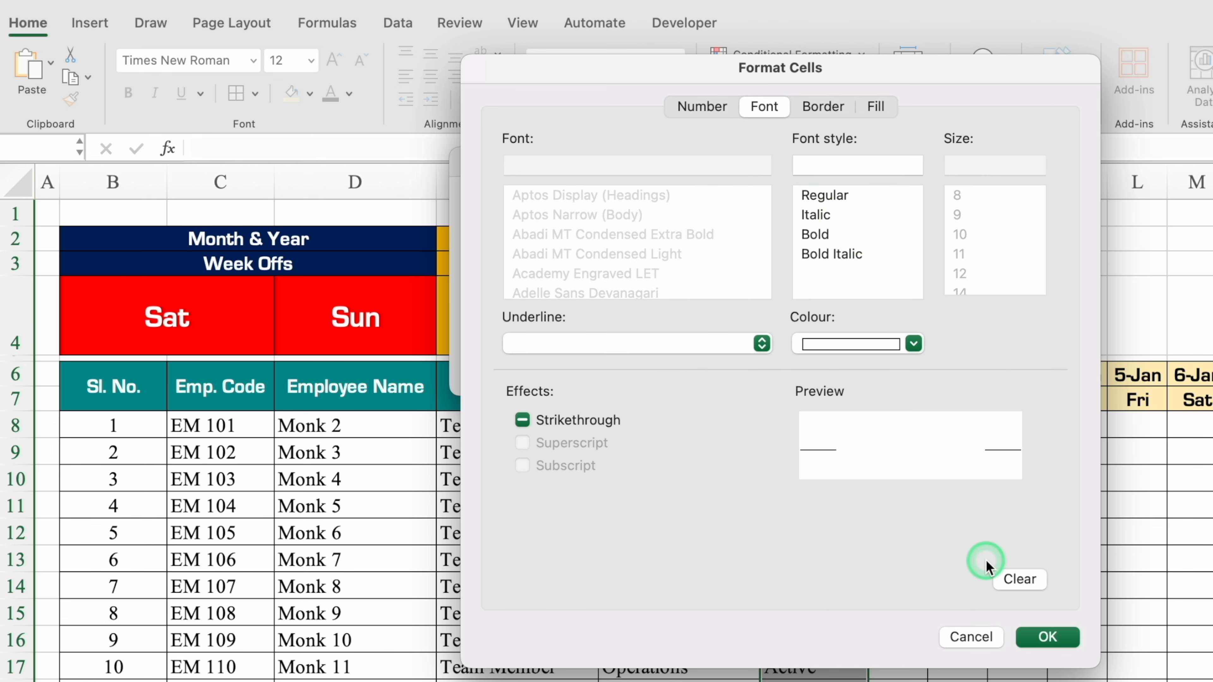
left_click(1046, 639)
left_click(918, 365)
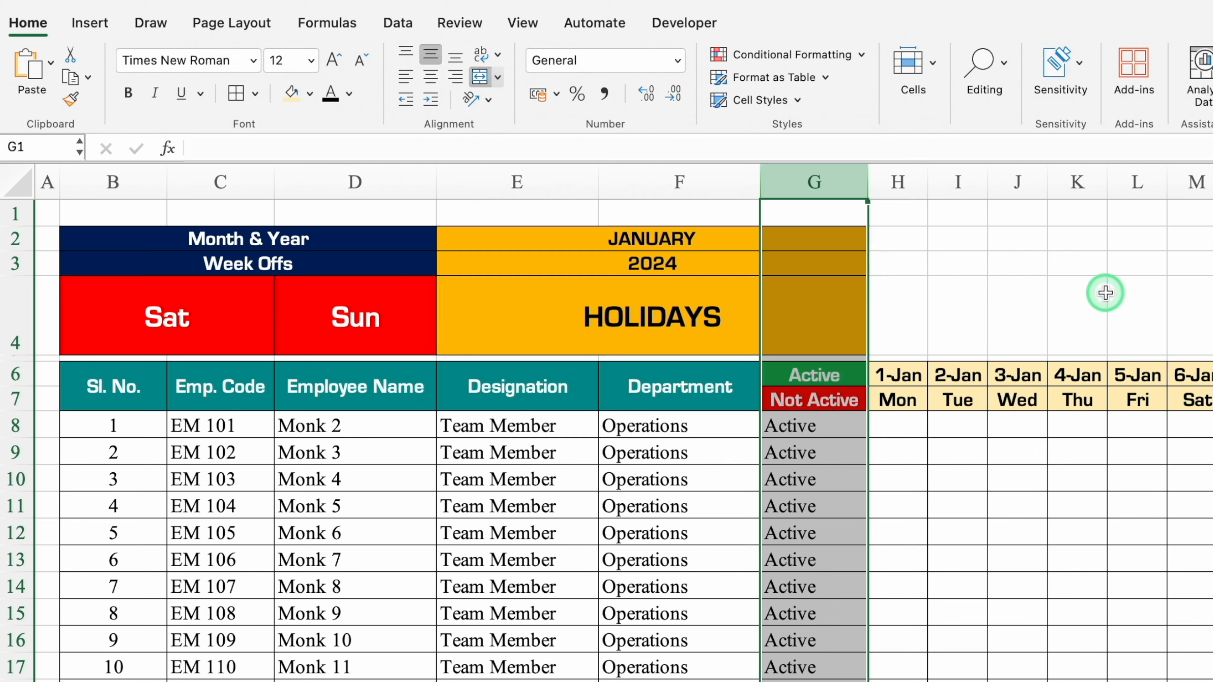
left_click(1097, 293)
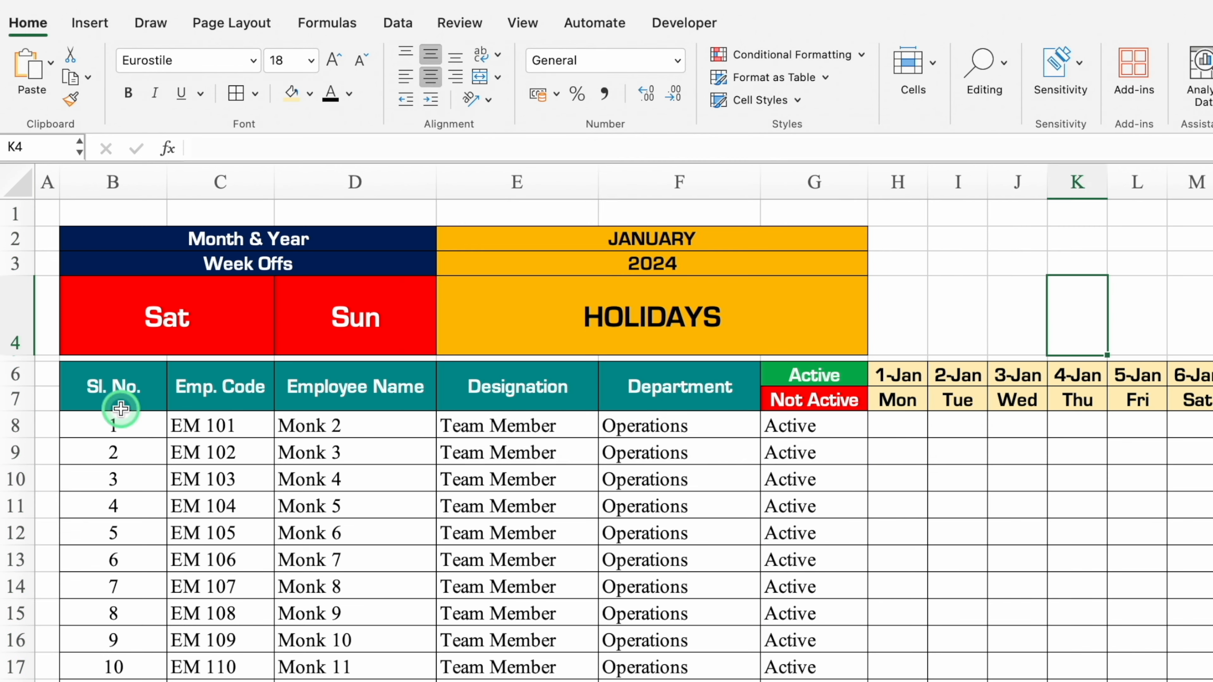
Increase the height of the narrow row 5 and insert a new row above it.
left_click_drag(24, 356, 25, 392)
left_click(19, 377)
right_click(19, 376)
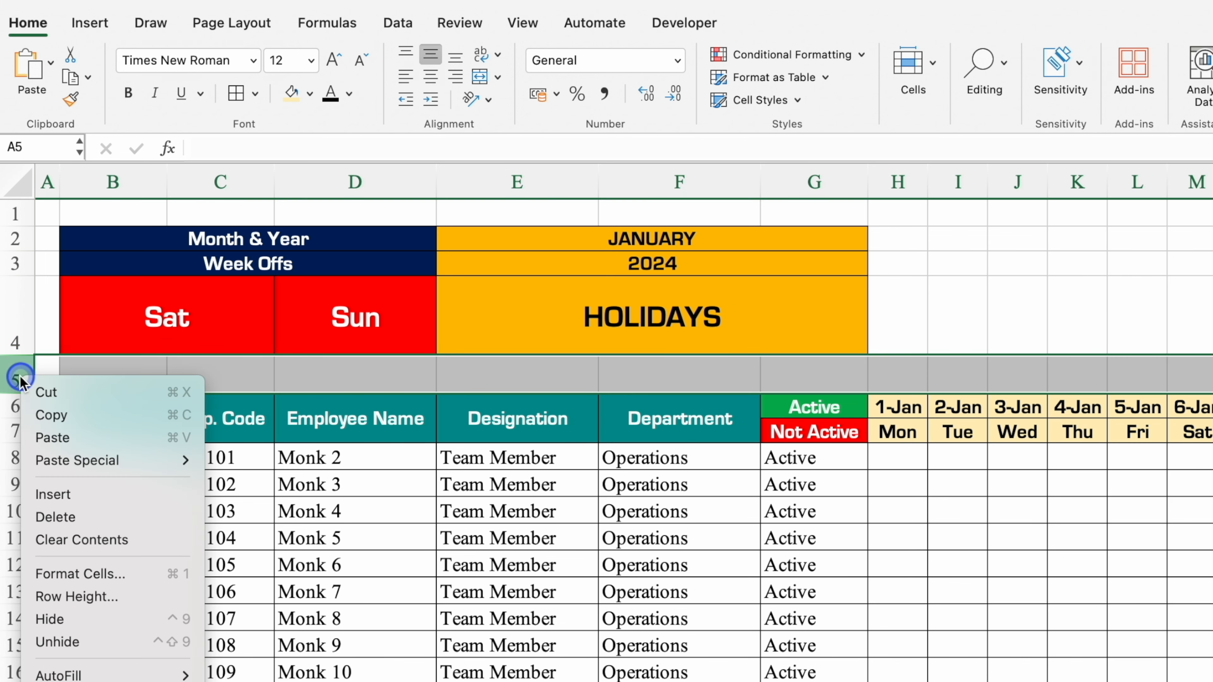
left_click(90, 495)
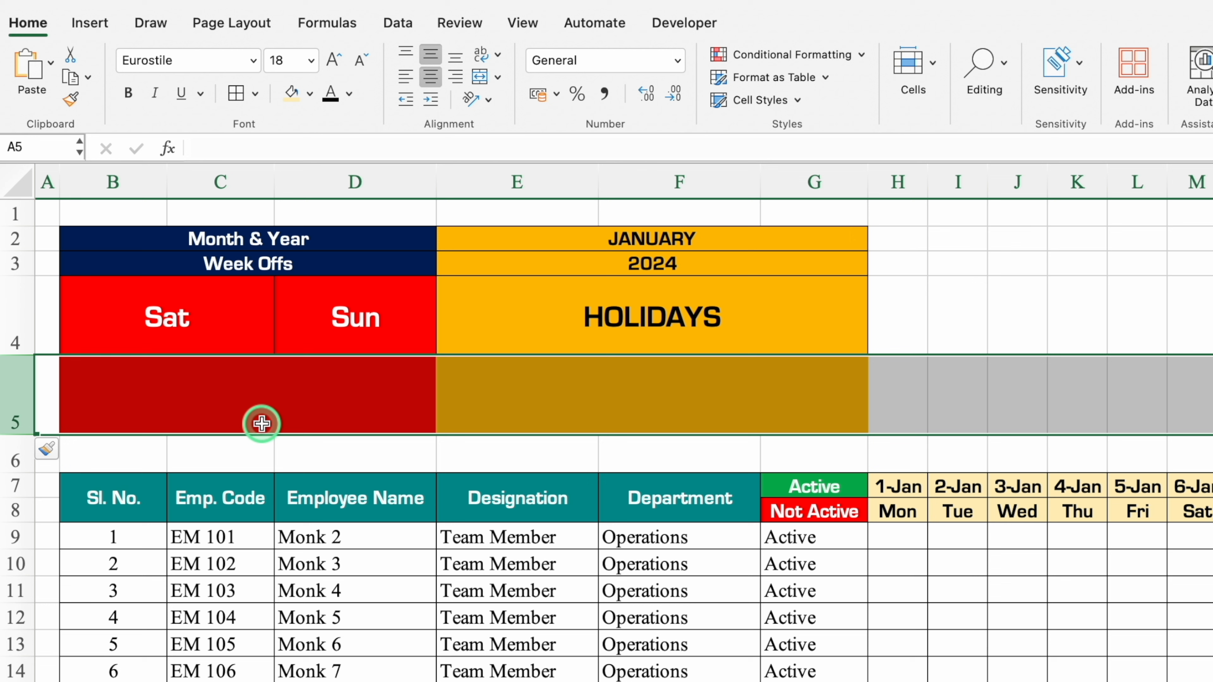
Remove the fill colour from the inserted row 5 and shrink it to a narrow spacer row.
left_click(310, 95)
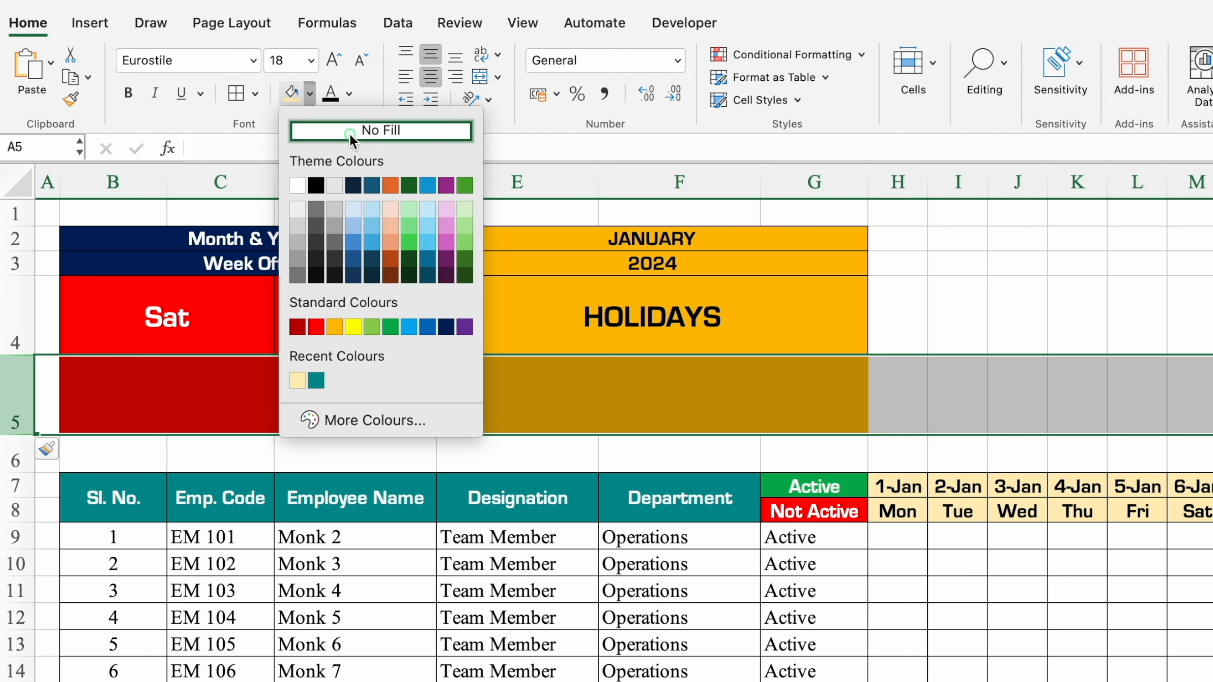
left_click(316, 133)
left_click(219, 395)
left_click_drag(19, 434, 17, 372)
Fill B6:AL6 with a custom dark teal, made by darkening the header's teal.
left_click(106, 387)
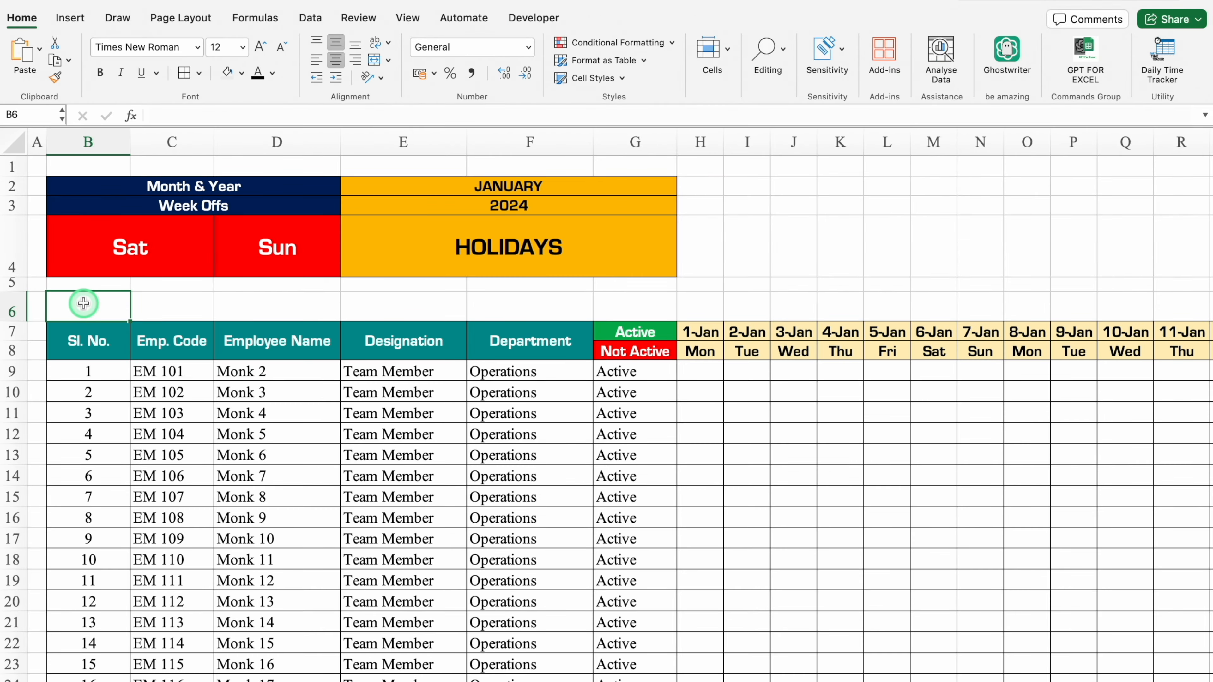
left_click_drag(84, 303, 1094, 306)
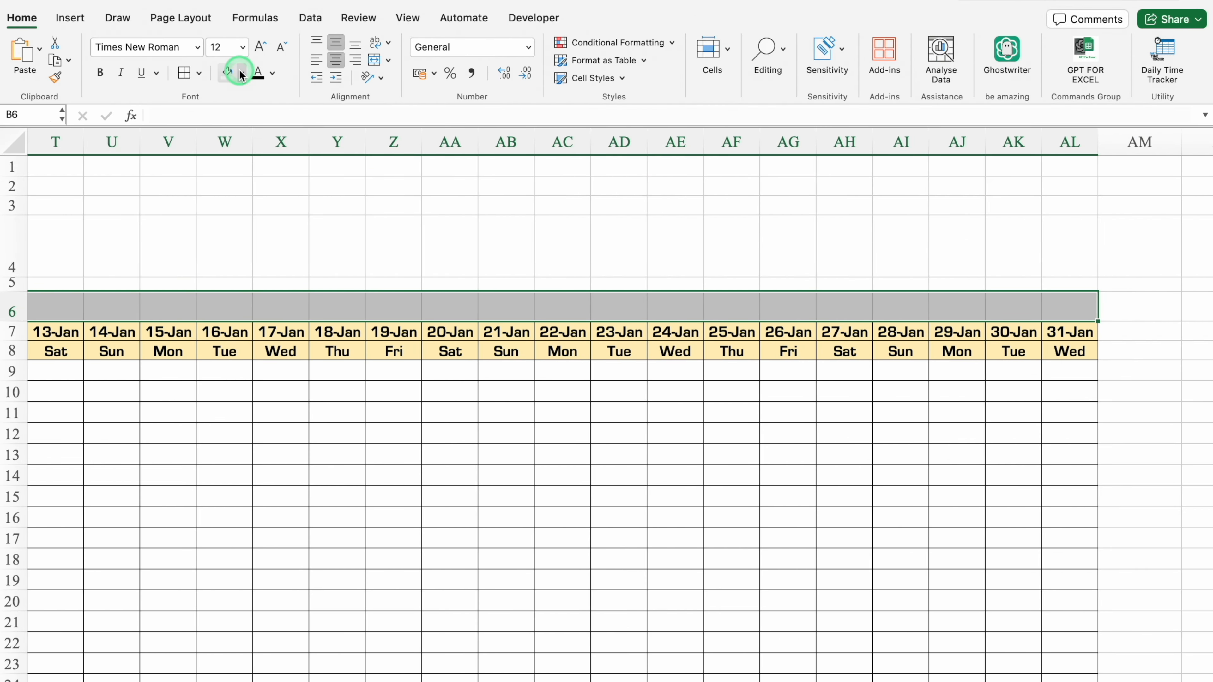
left_click(243, 73)
left_click(260, 217)
left_click(248, 295)
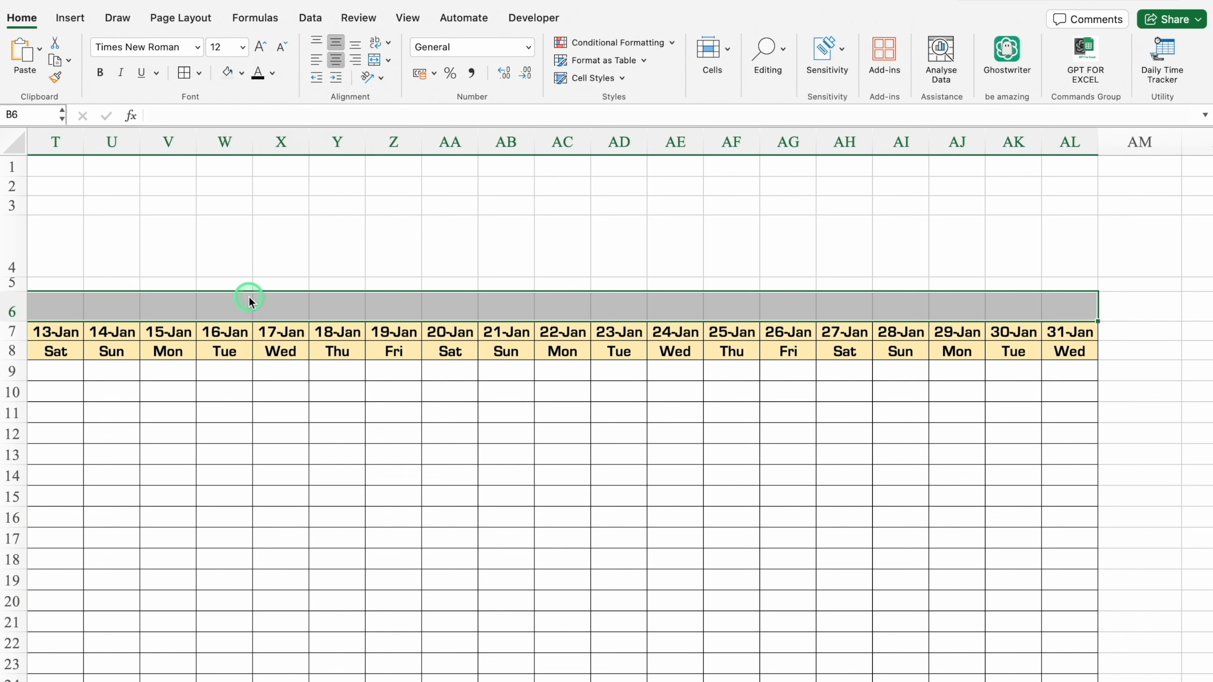
scroll(243, 191, "left", 15)
left_click(242, 73)
left_click(280, 329)
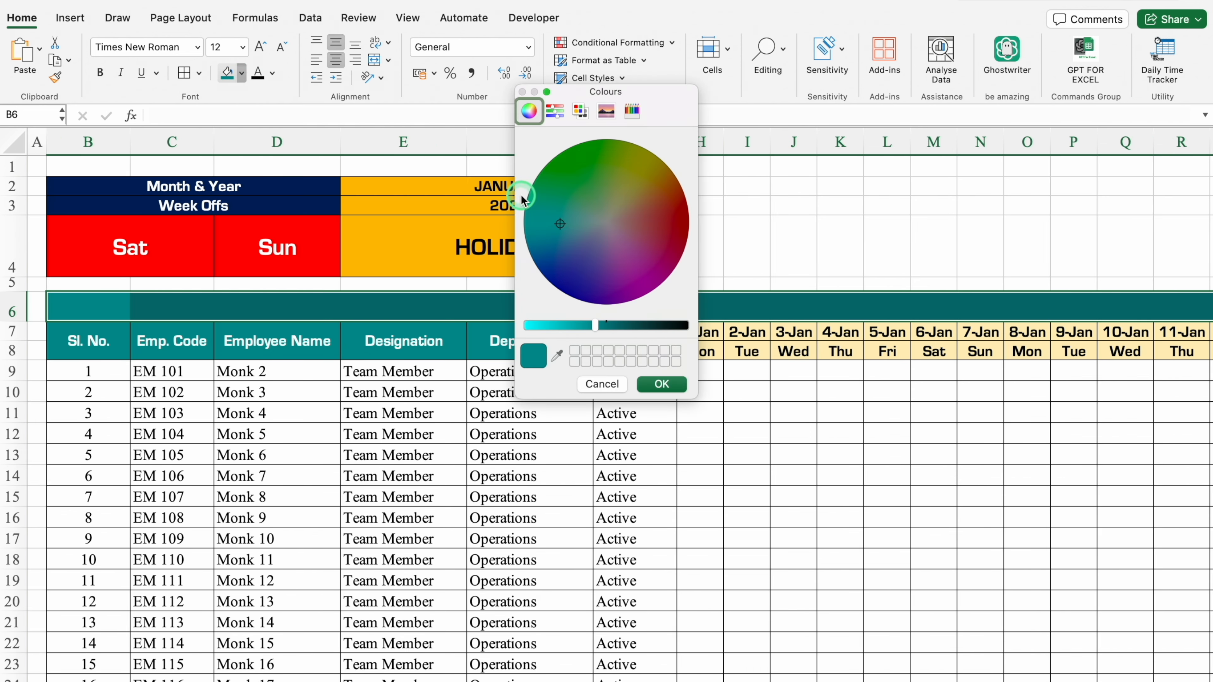
left_click_drag(598, 326, 633, 326)
left_click(673, 385)
Merge and centre B6:G6 and enter the heading "2nd & 4th SATURDAY".
left_click_drag(89, 298, 623, 312)
left_click(571, 85)
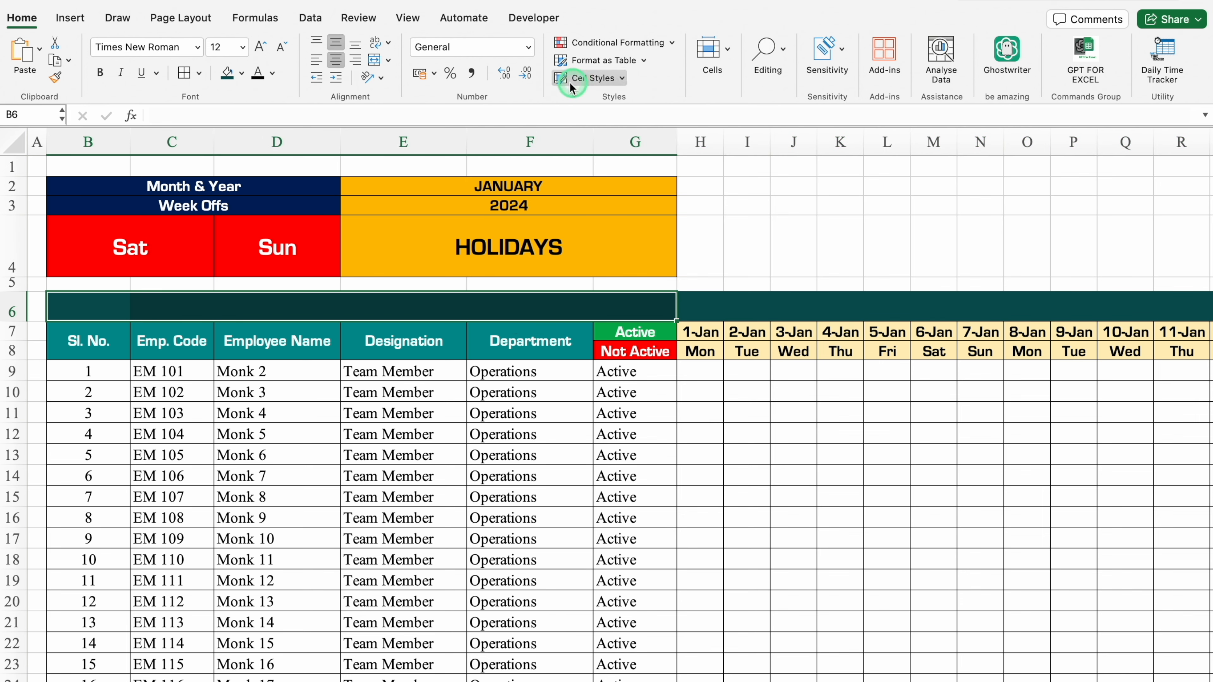
left_click(376, 57)
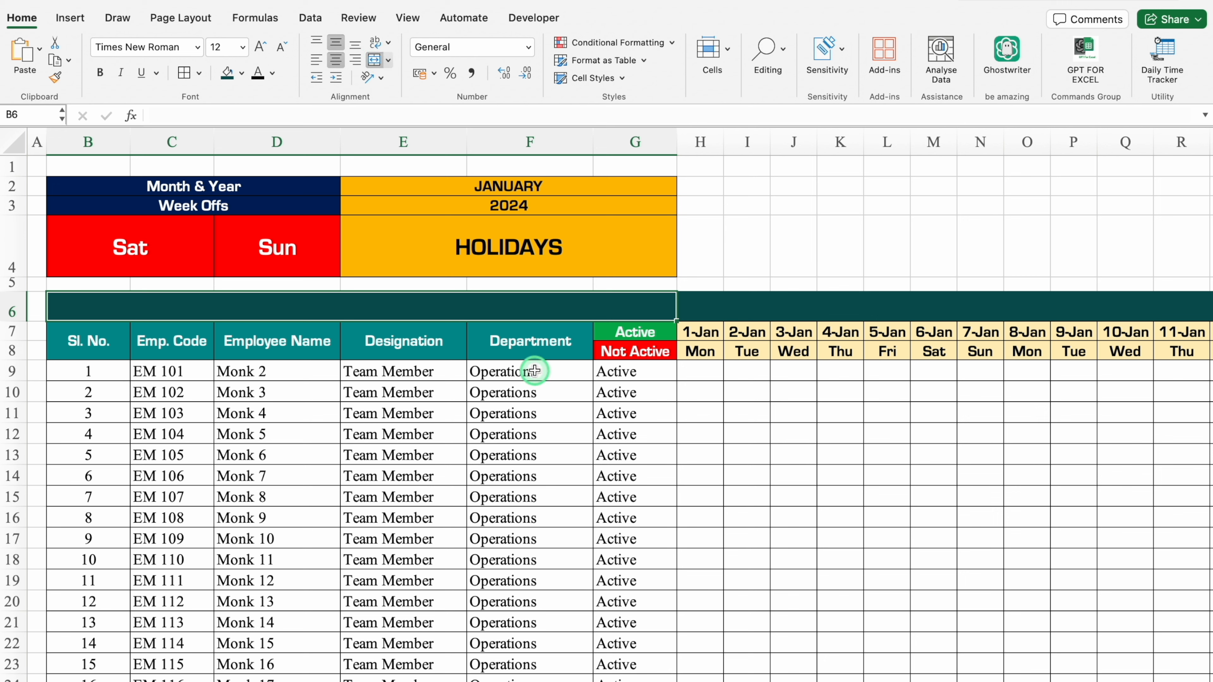
type("2nd & 4th SATURDAY")
key("Return")
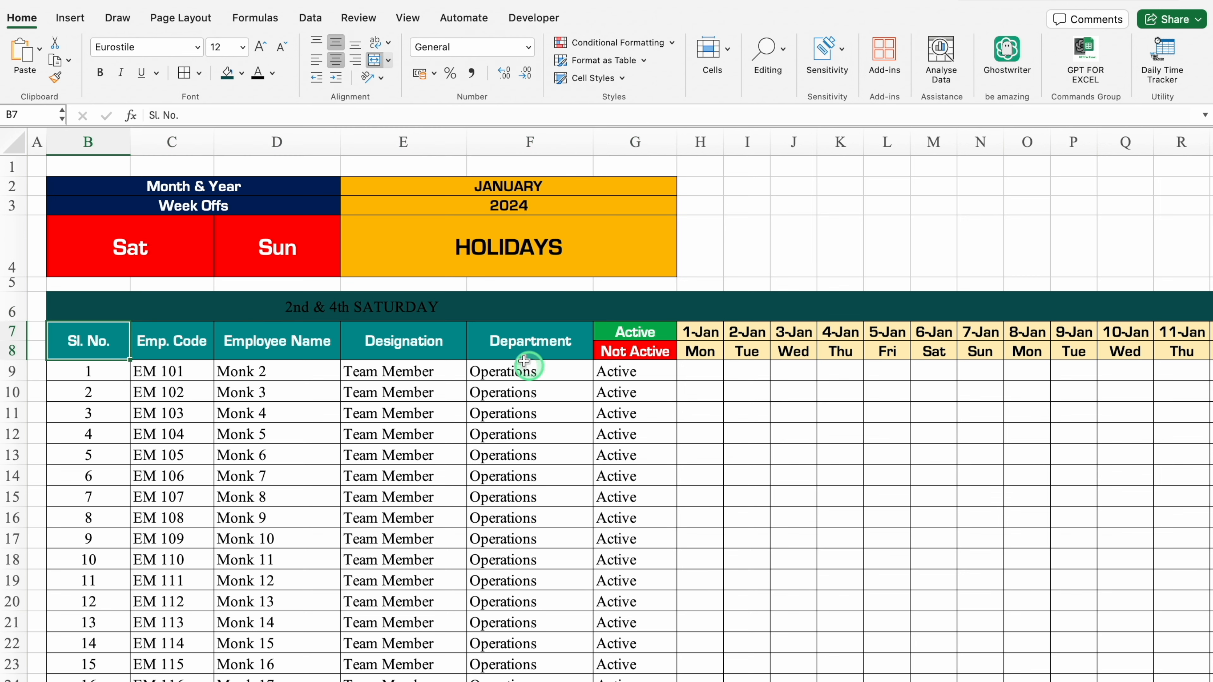
Format row 6's text in white Eurostile Bold.
left_click(12, 306)
left_click(272, 72)
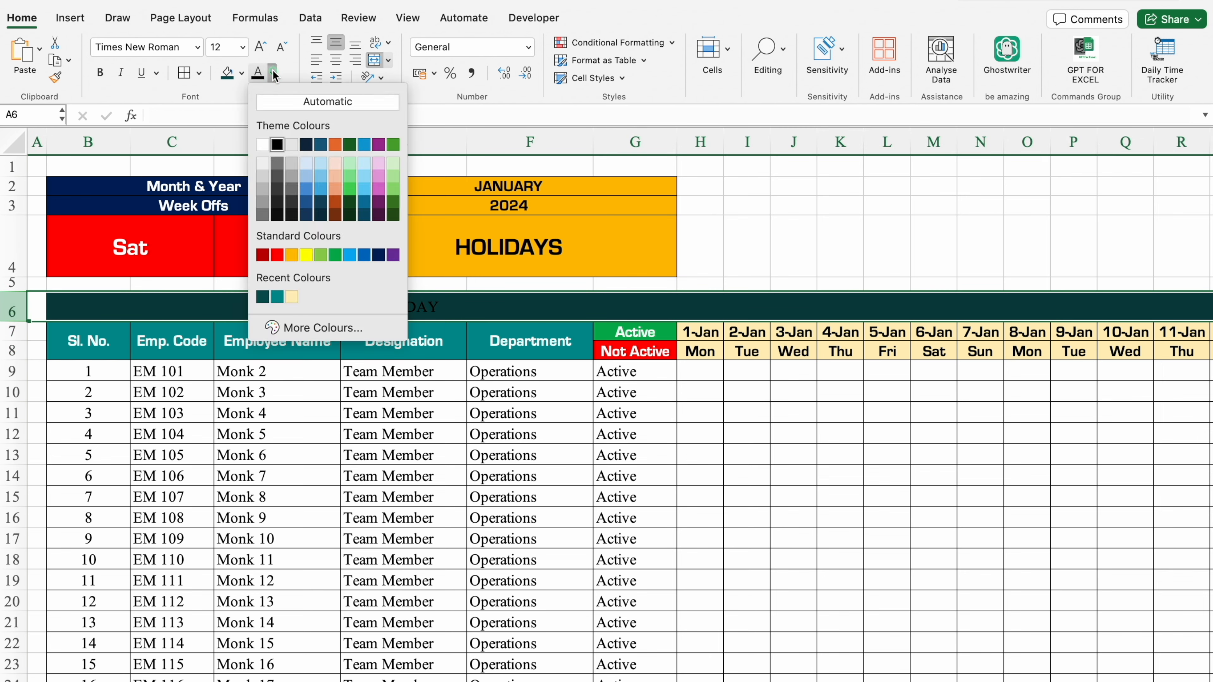
left_click(262, 145)
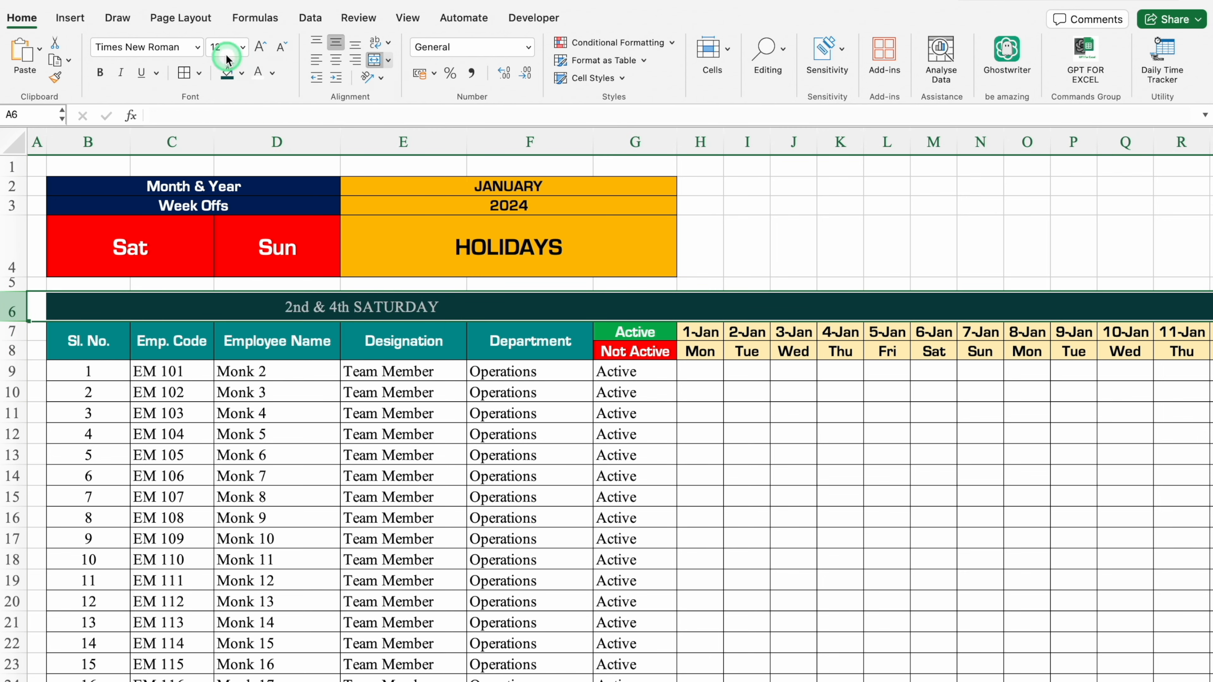
left_click(199, 46)
mouse_move(158, 184)
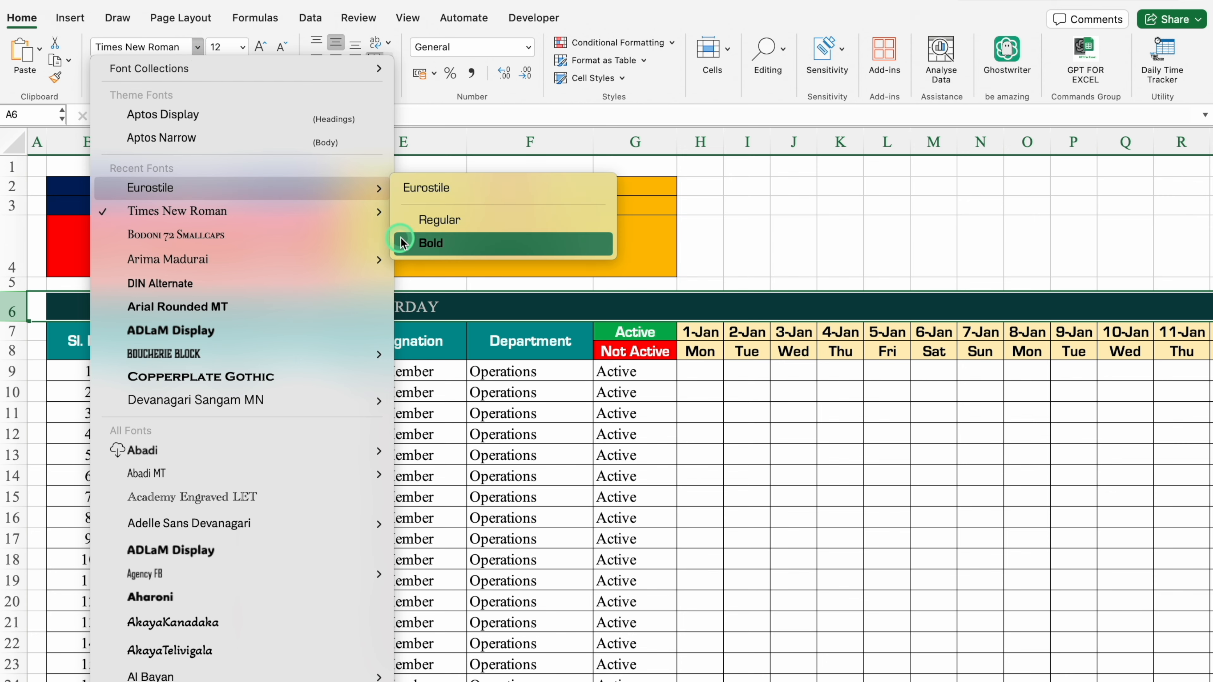
left_click(397, 243)
Enlarge the "2nd & 4th SATURDAY" heading's font and narrow the spacer row 5 further.
left_click(303, 306)
left_click(261, 46)
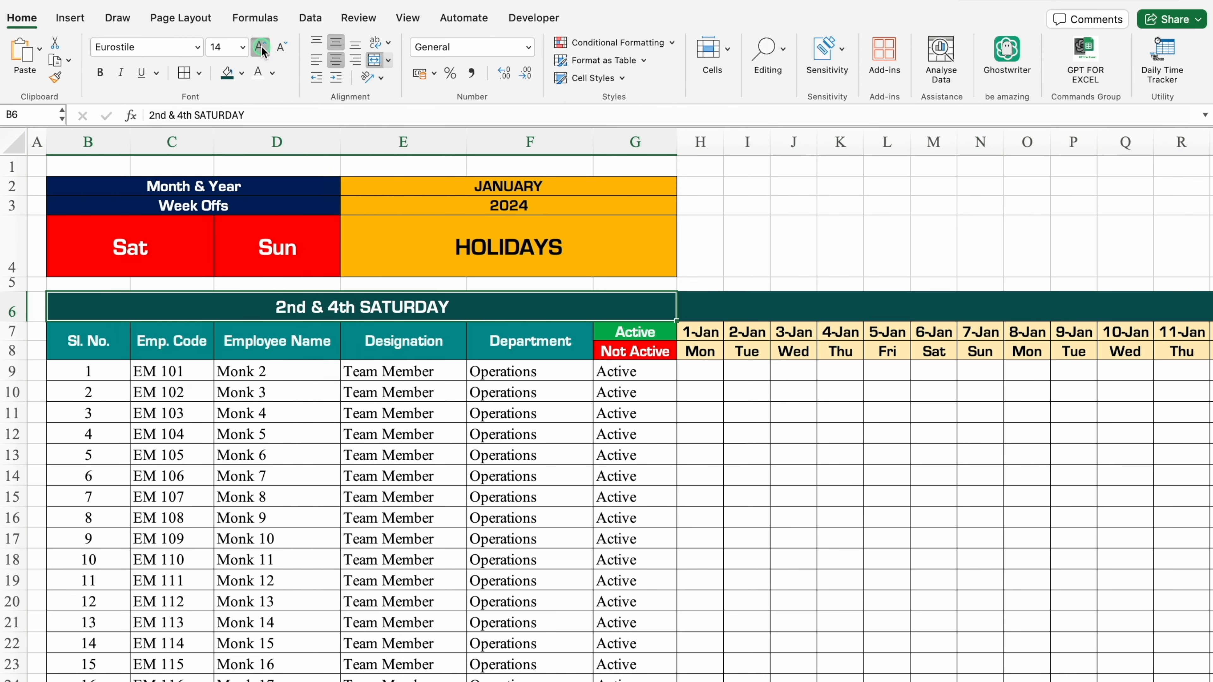
left_click(260, 46)
left_click(260, 46)
left_click(448, 396)
left_click_drag(12, 291, 12, 285)
Merge H2:AL3 into one title cell and fill it with dark blue.
left_click(703, 184)
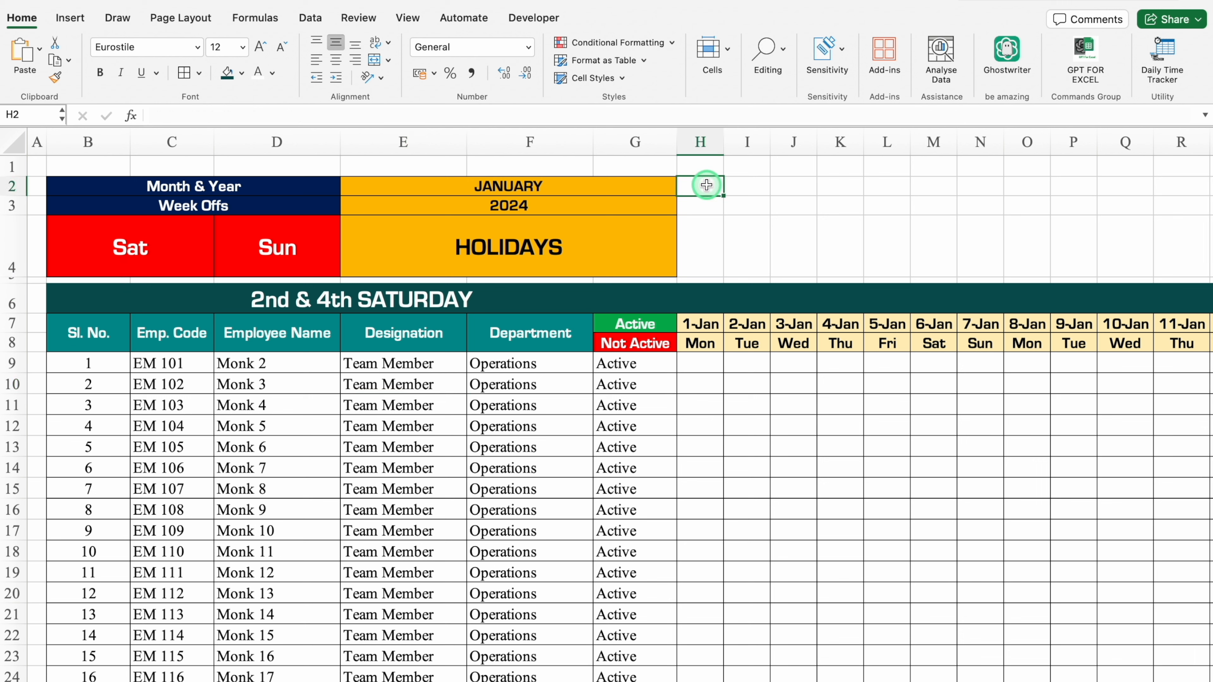
mouse_move(707, 185)
left_mouse_down()
mouse_move(710, 203)
mouse_move(1170, 217)
mouse_move(1093, 210)
left_mouse_up()
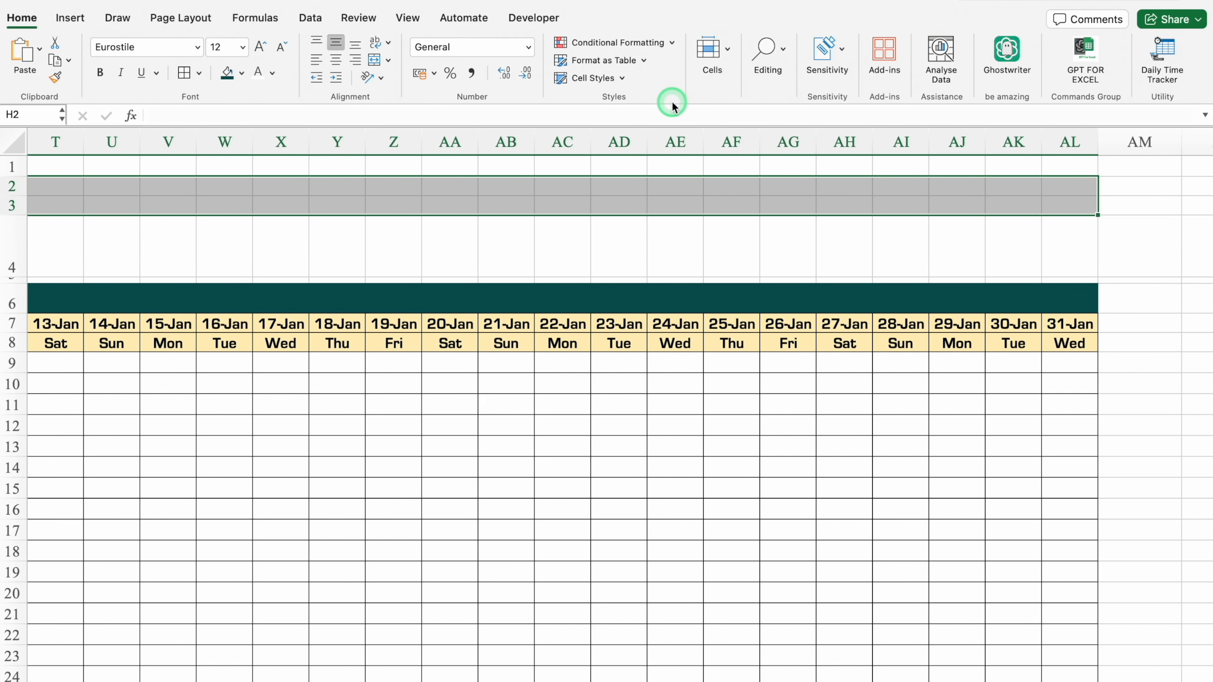
left_click(374, 60)
left_click(241, 73)
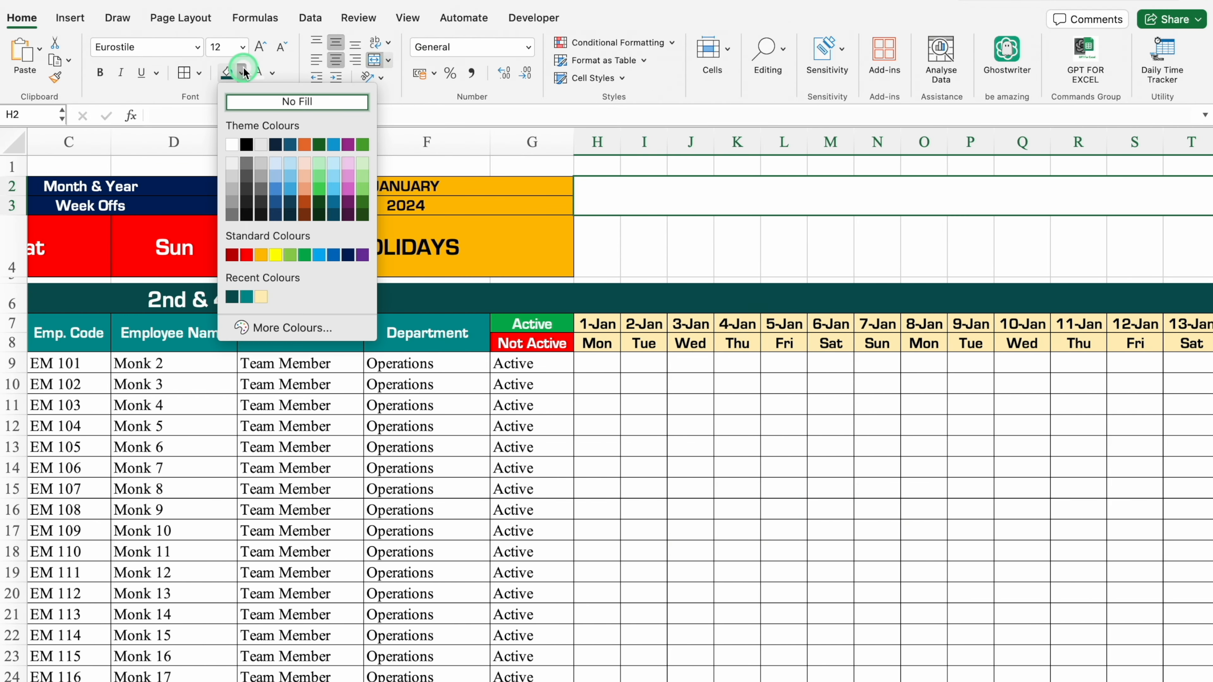
left_click(347, 256)
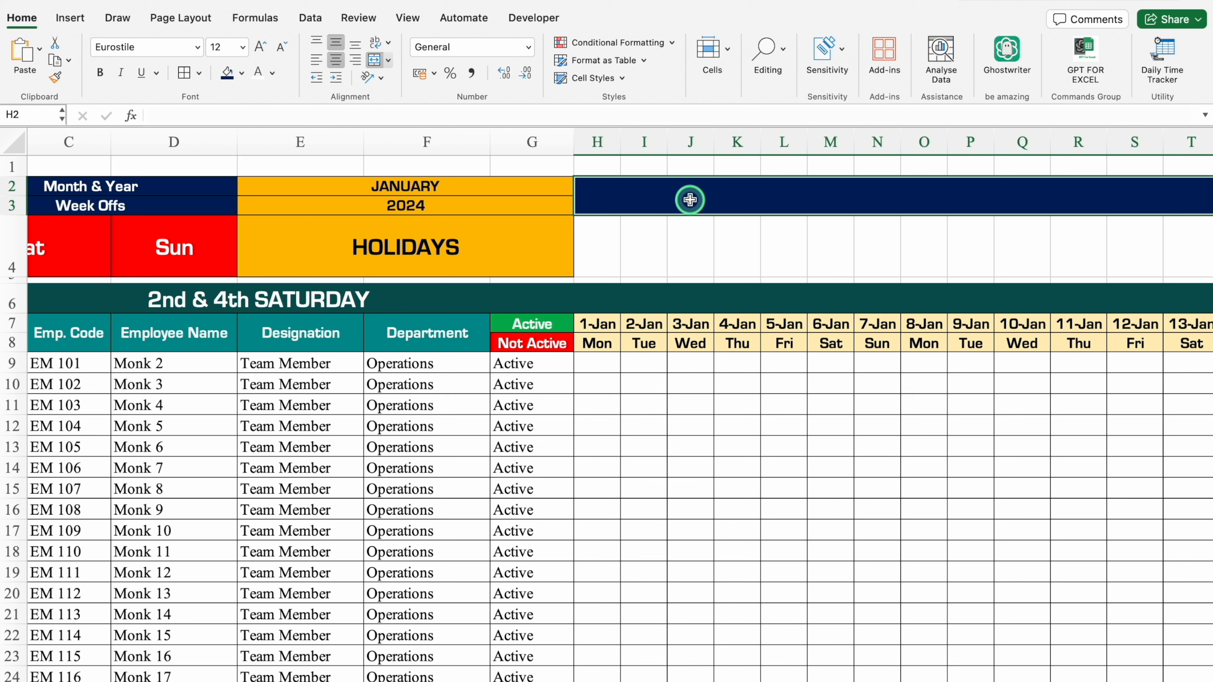
Enter "Employee Attendance Sheet" in the merged title cell, left-aligned with white font.
type("Employee")
key("Return")
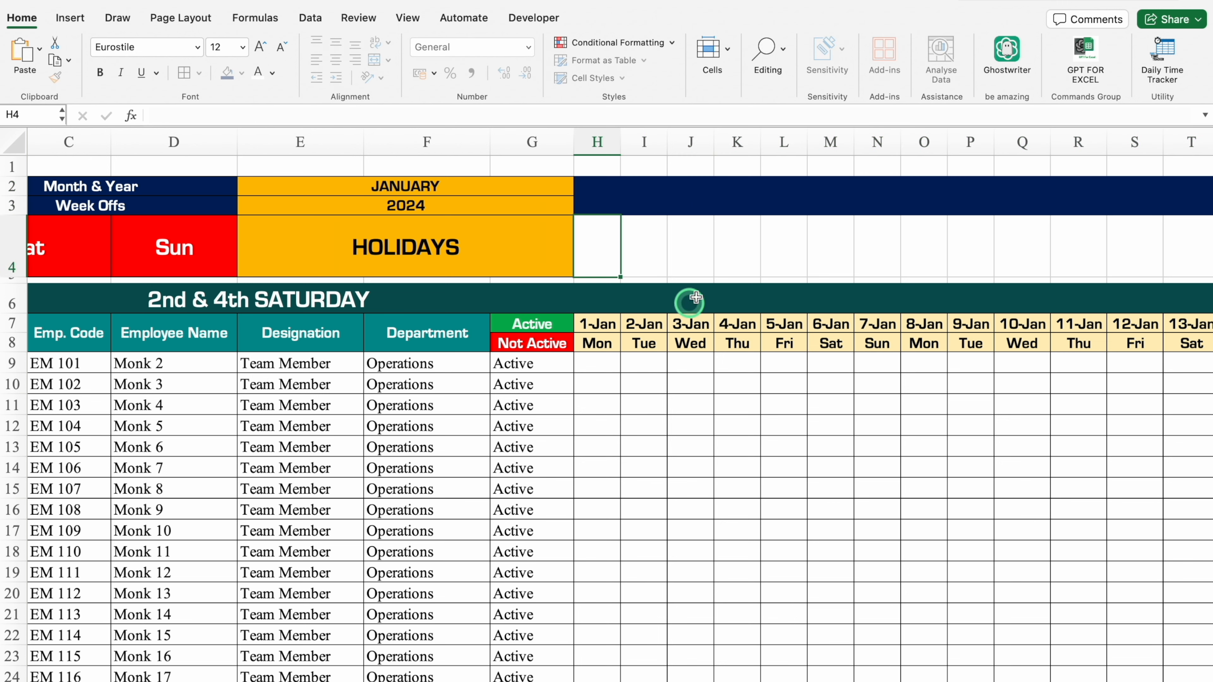
left_click(753, 205)
left_click(317, 61)
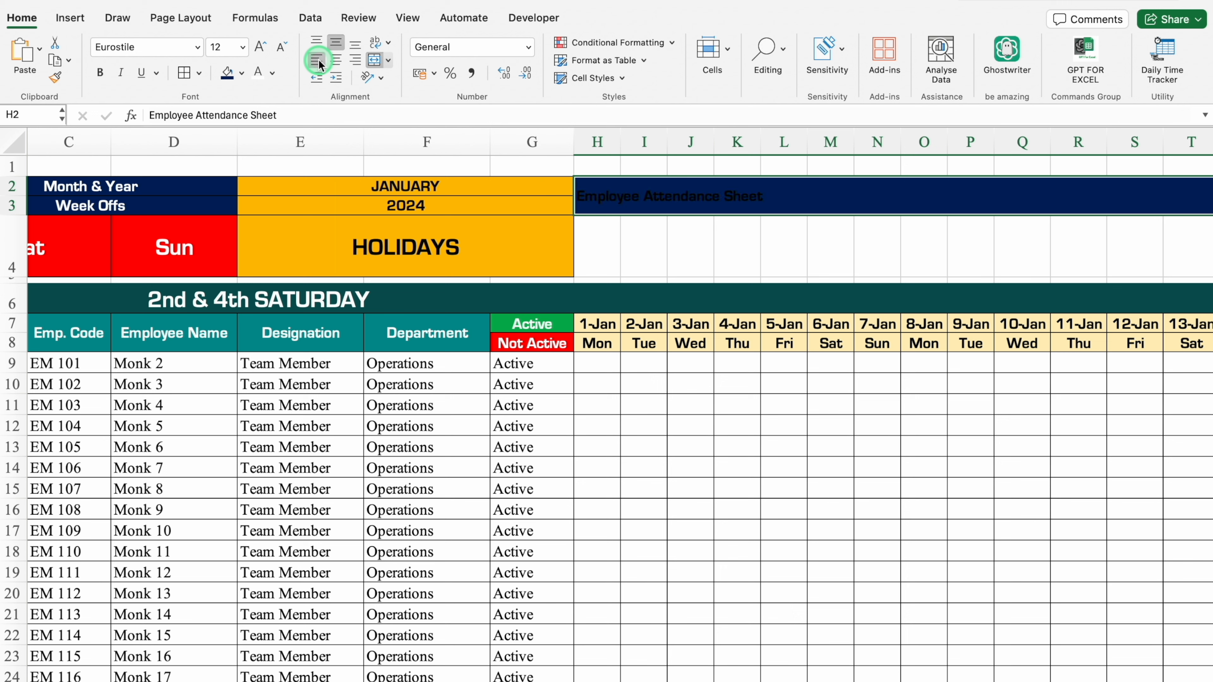
left_click(271, 82)
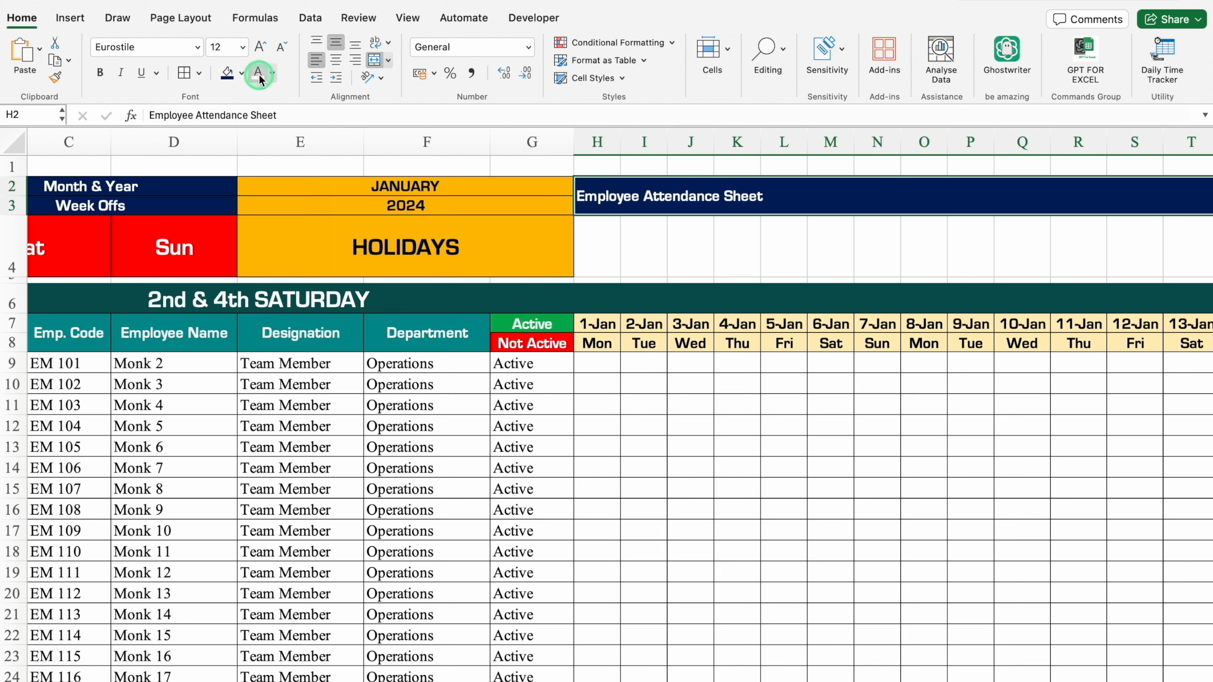
Enlarge the "Employee Attendance Sheet" title's font and shift its text slightly inward from the cell's left edge.
left_click(262, 48)
left_click(261, 47)
left_click(261, 46)
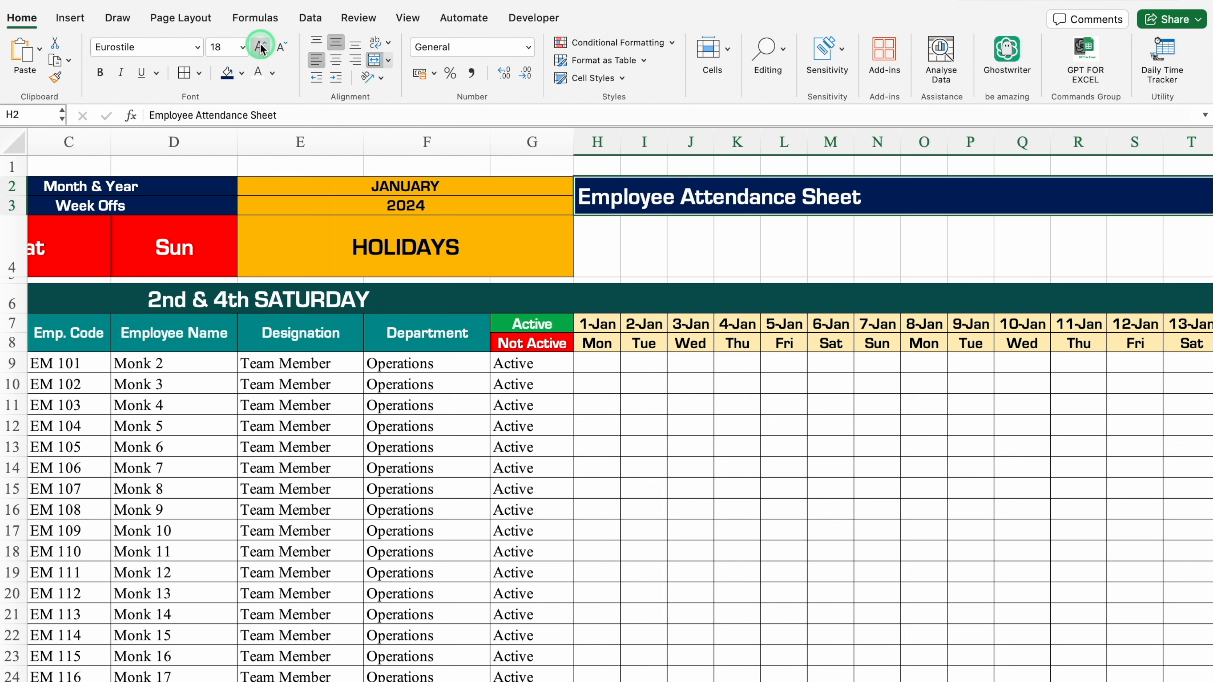
left_click(261, 47)
left_click(261, 47)
left_click(261, 47)
left_click(262, 47)
left_click(150, 115)
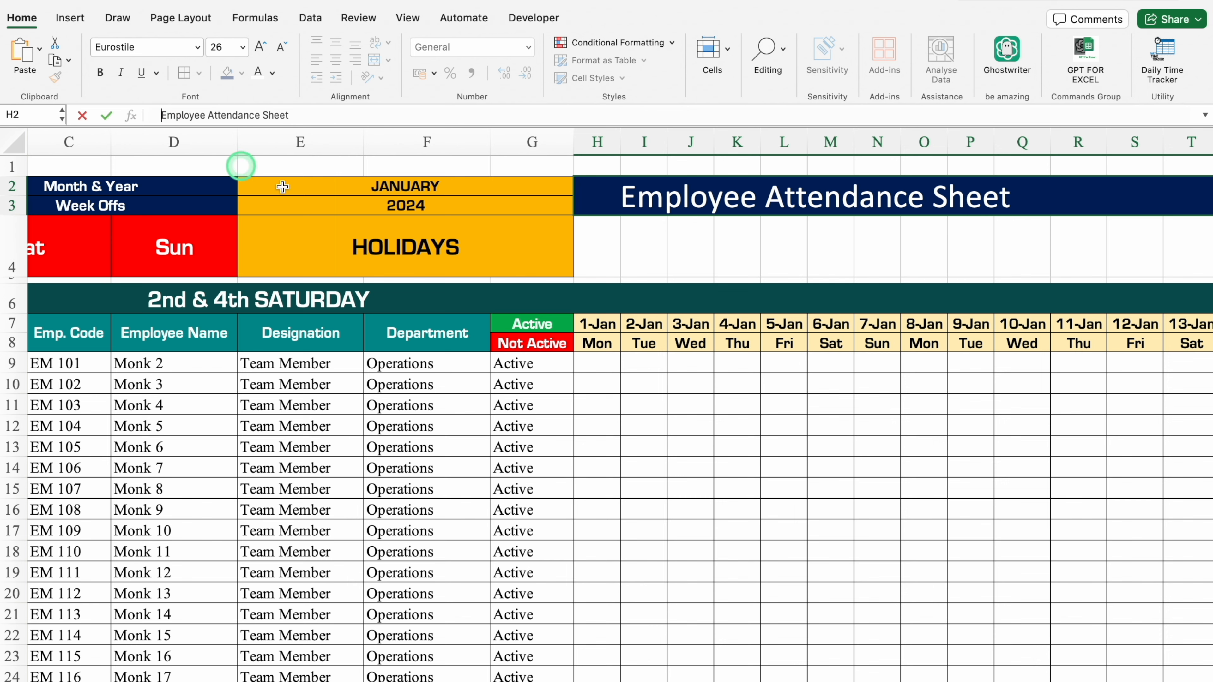
scroll(283, 186, "left", 3)
Fill H4:AL4 with light blue and slightly increase the height of row 4.
left_click(699, 243)
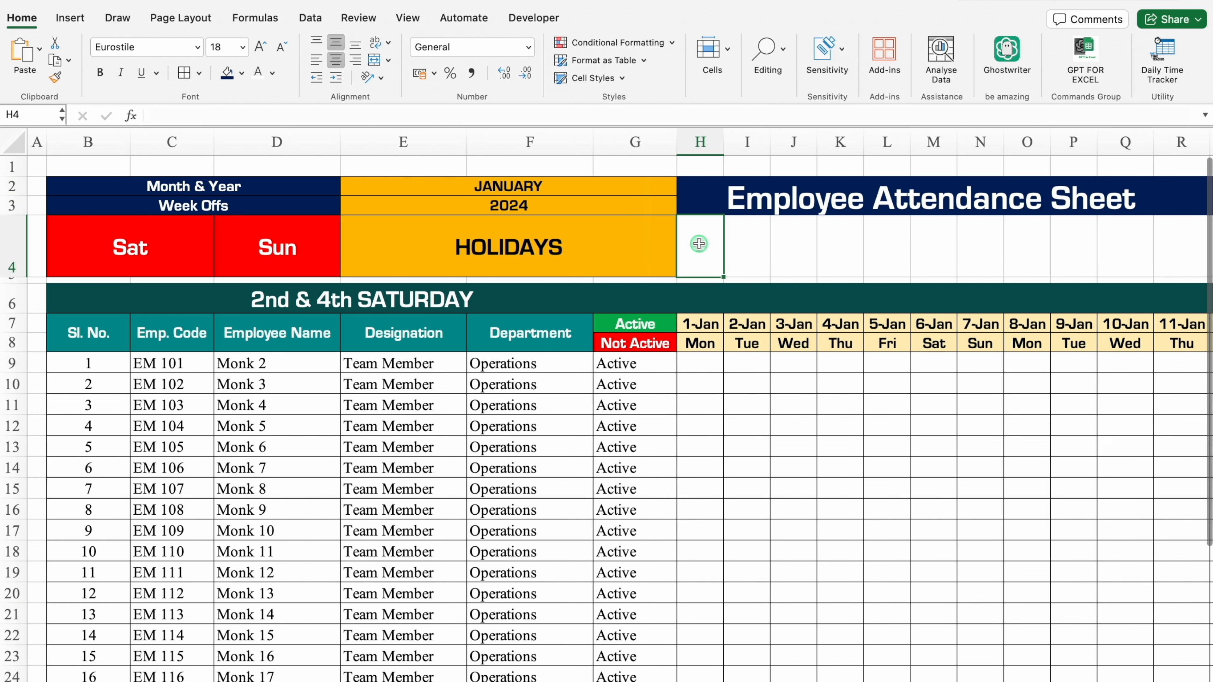
left_click_drag(699, 244, 1209, 246)
left_click(242, 73)
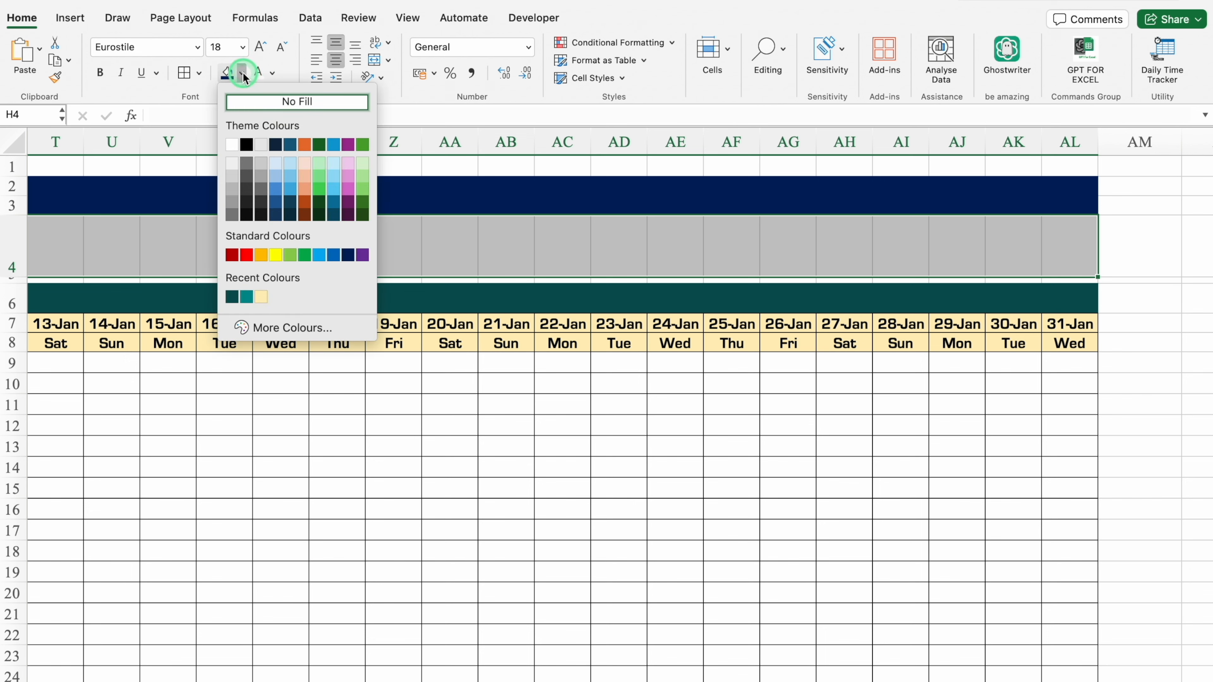
left_click(321, 254)
scroll(607, 383, "left", 15)
left_click(14, 258)
left_click_drag(16, 277, 16, 290)
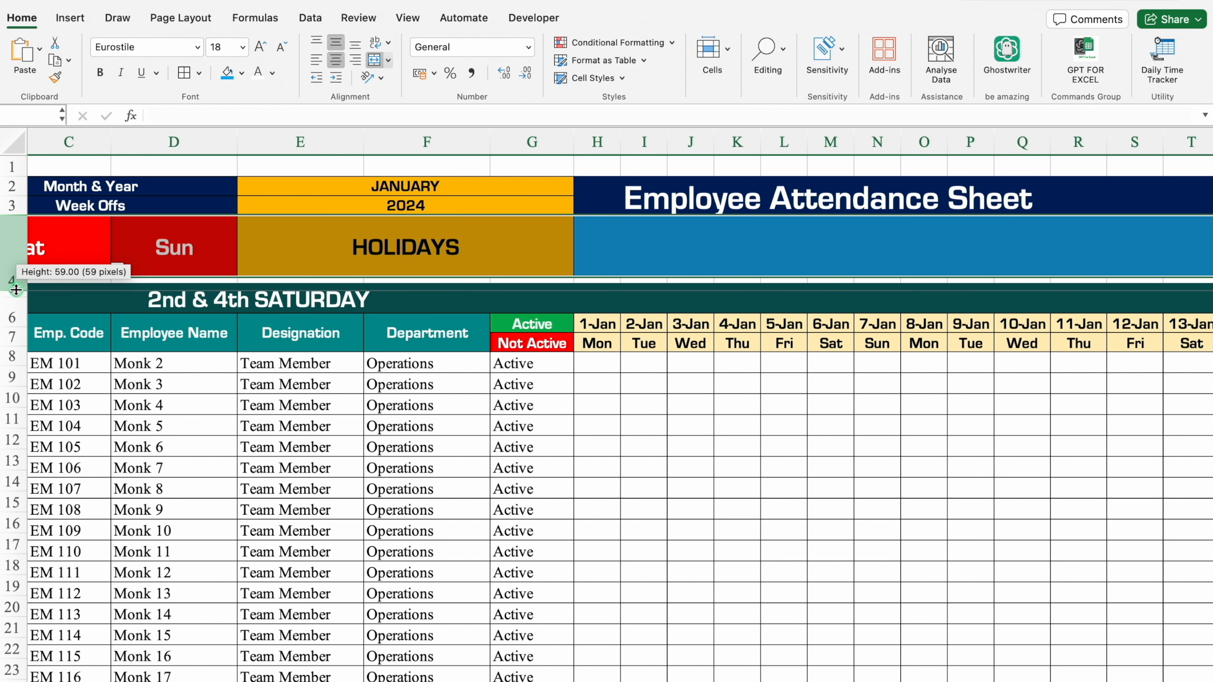
Start a VLOOKUP formula in H4 that looks up date H7 in the absolute range Settings!$B:$C.
left_click(610, 247)
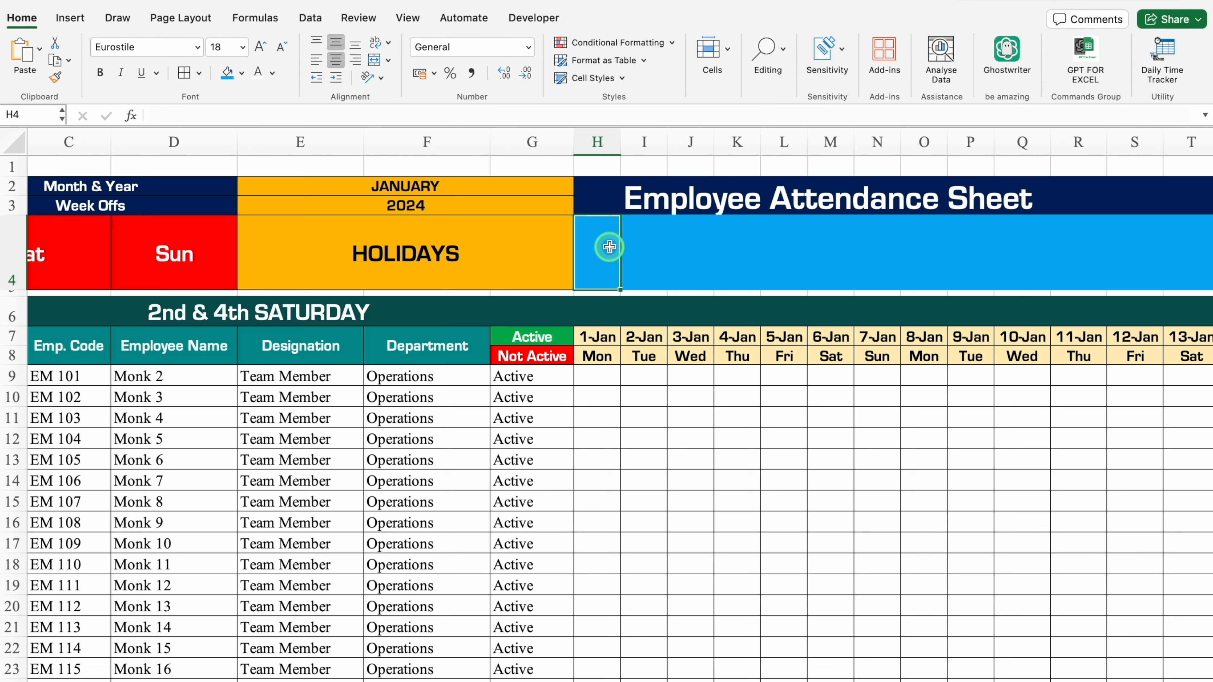
type("=vlo")
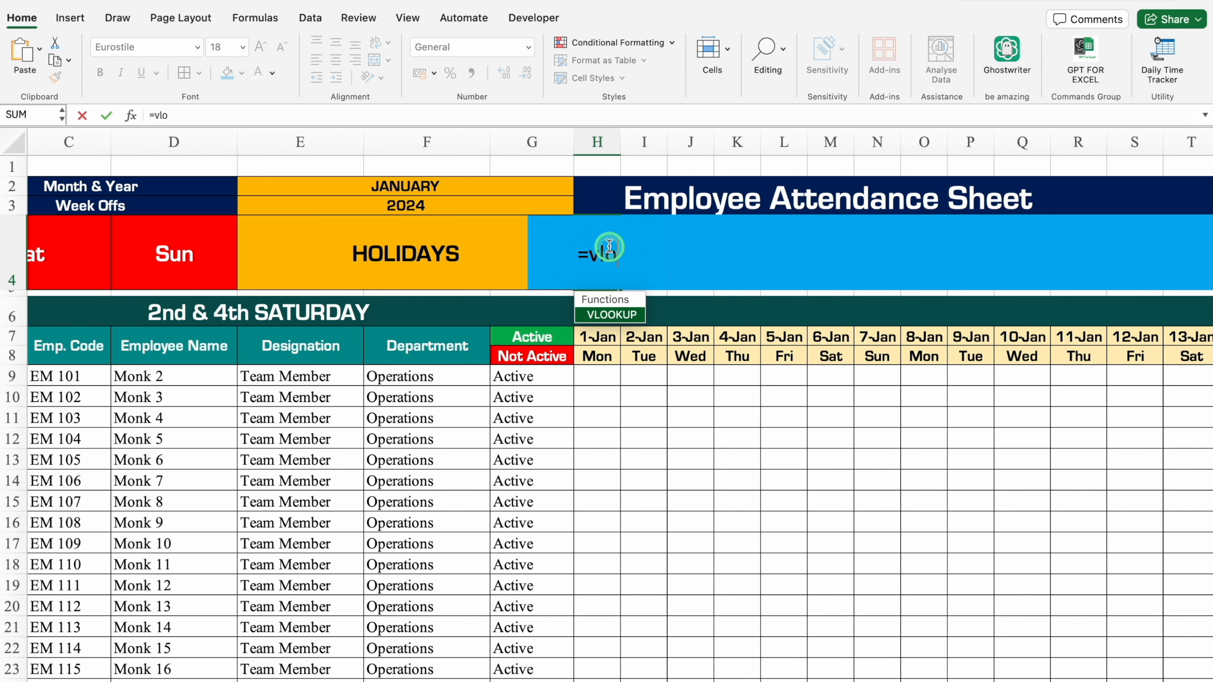
double_click(610, 313)
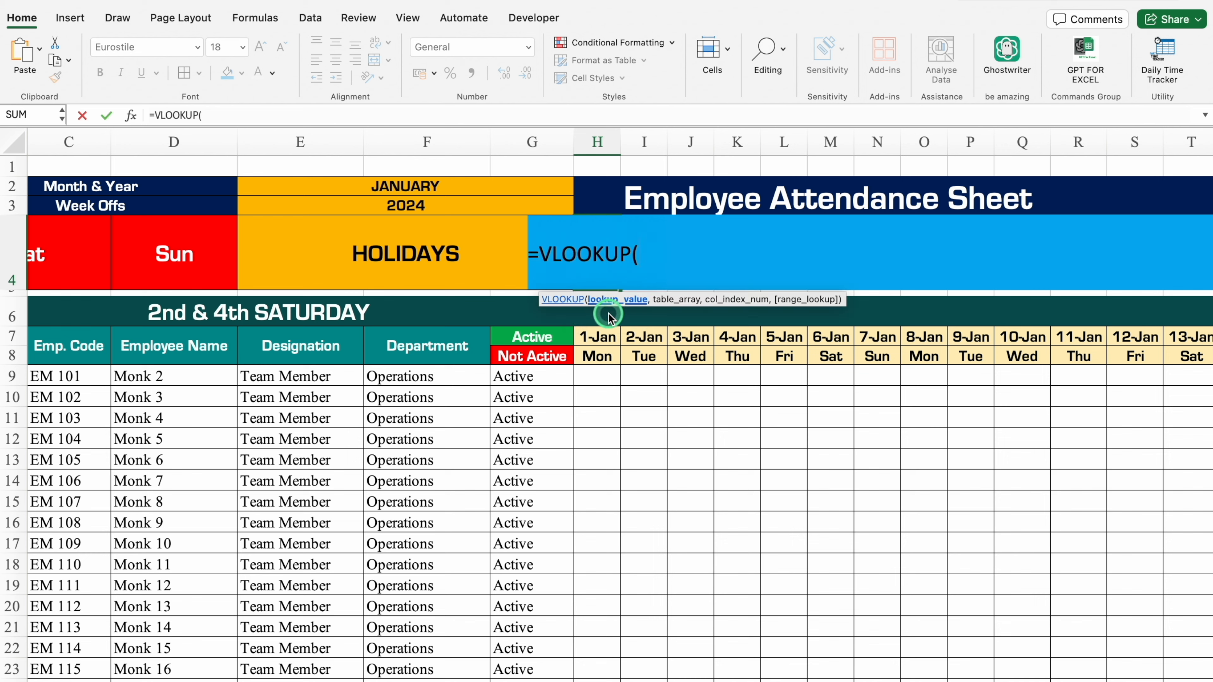
left_click(608, 336)
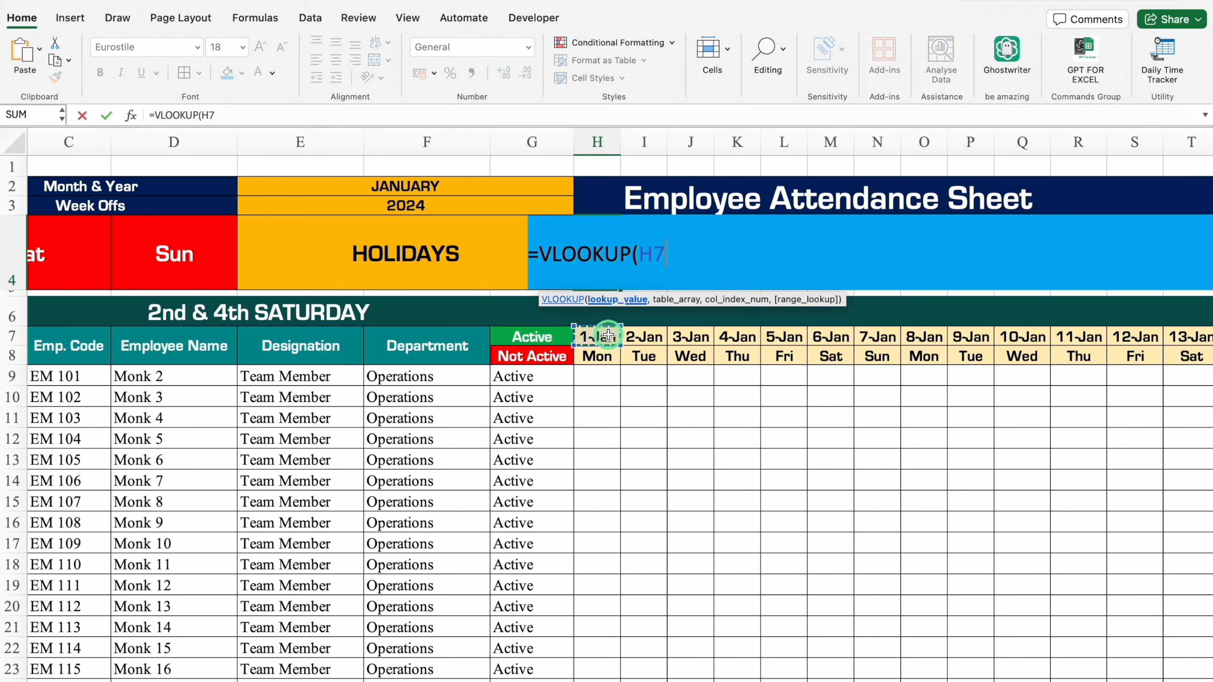
type(",")
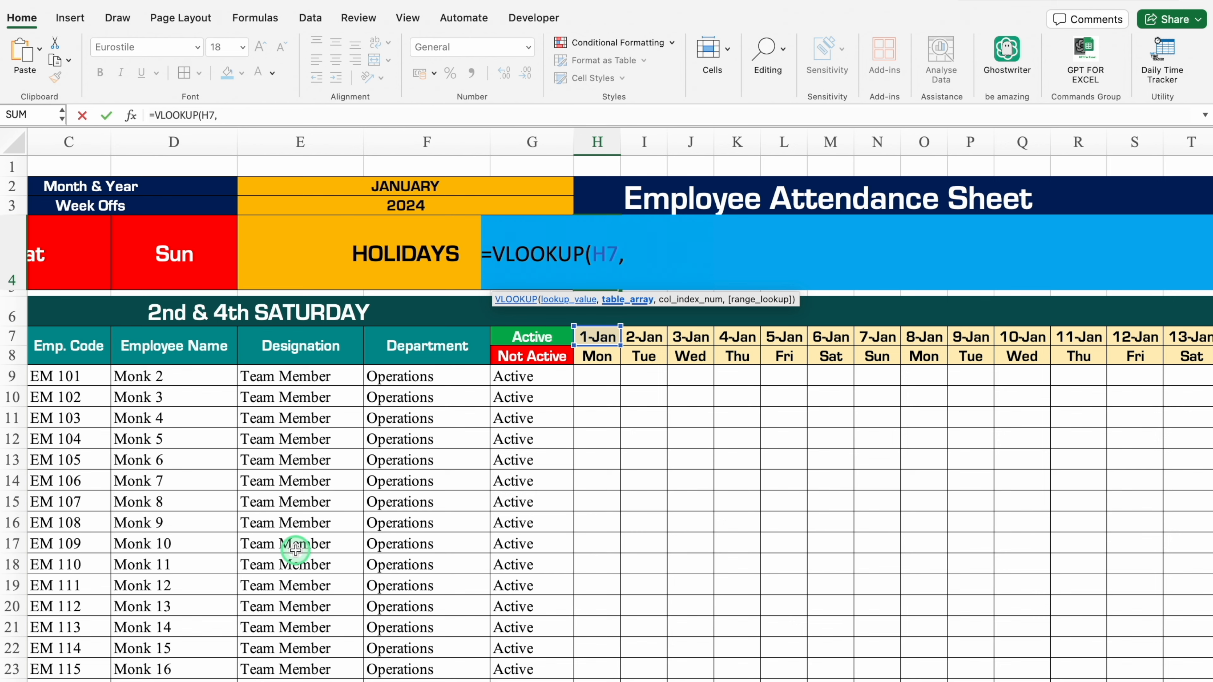
left_click(186, 681)
left_click(91, 143)
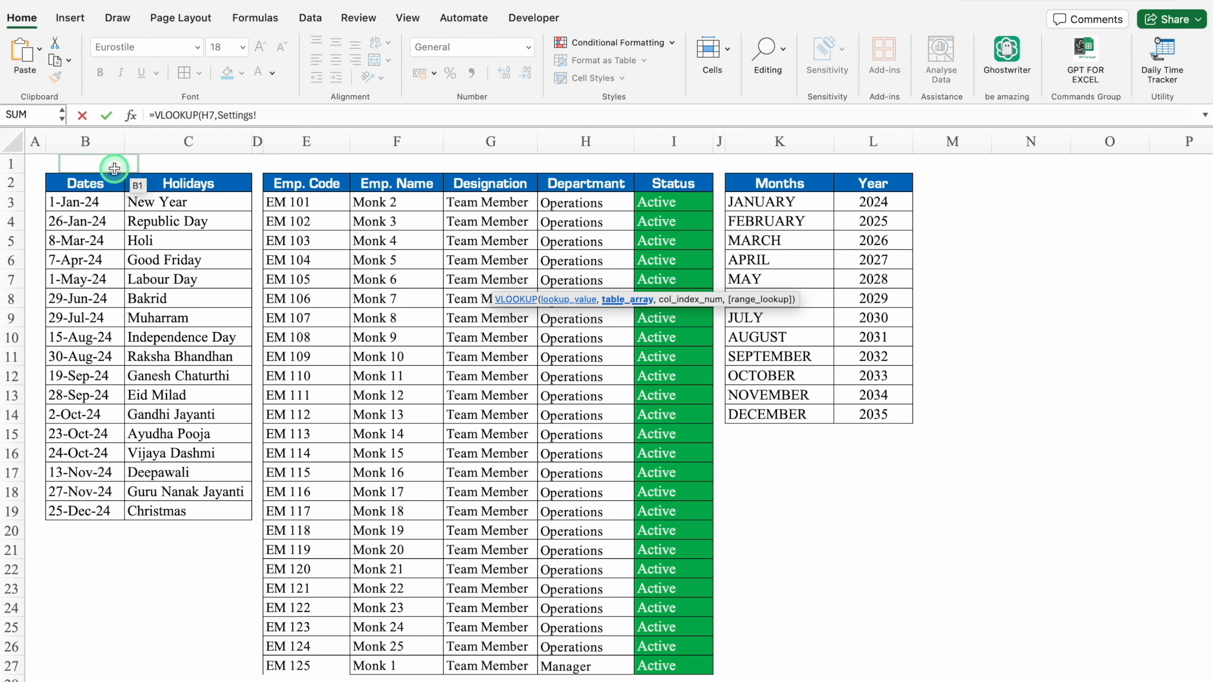
left_click_drag(91, 143, 161, 158)
key("F4")
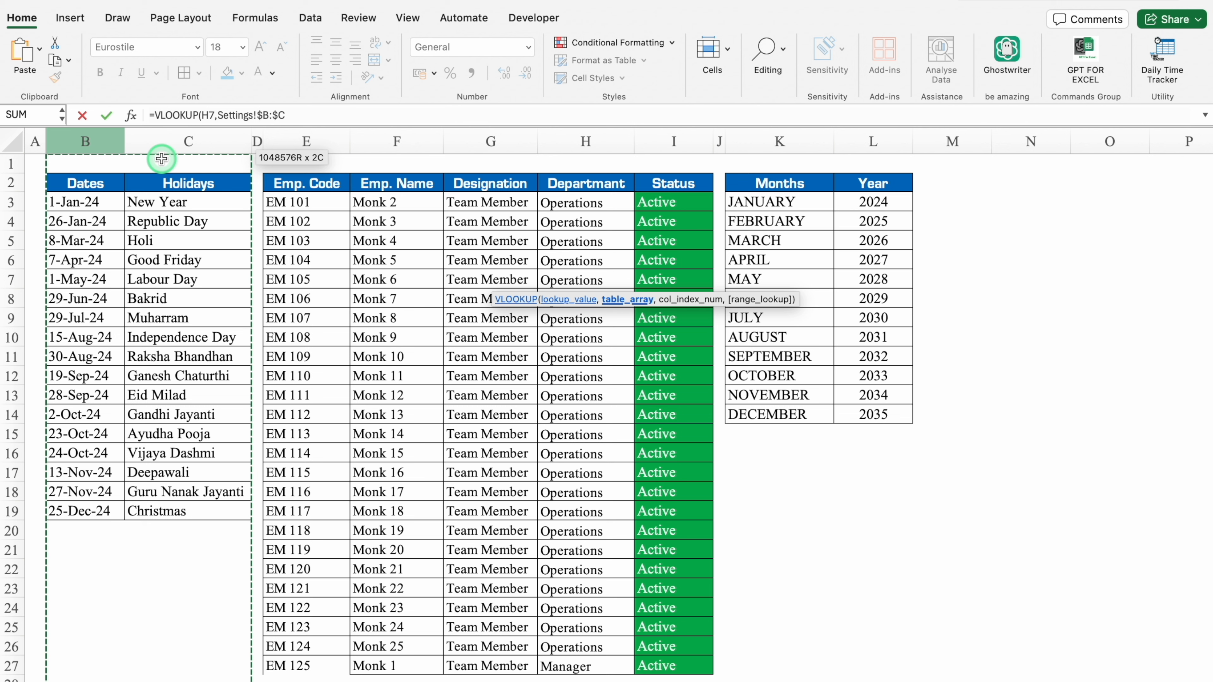
Complete the H4 holiday lookup with column index 2 and exact match 0, giving =VLOOKUP(H7,Settings!$B:$C,2,0).
type(",")
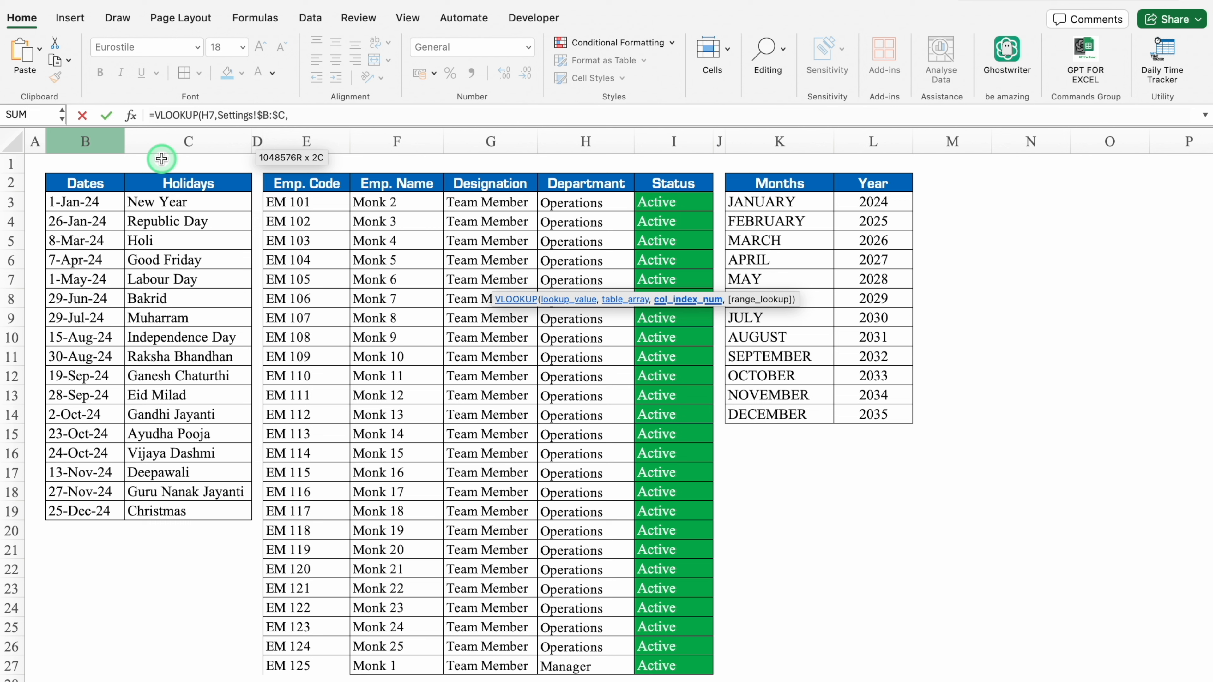
left_click(90, 213)
left_click(175, 288)
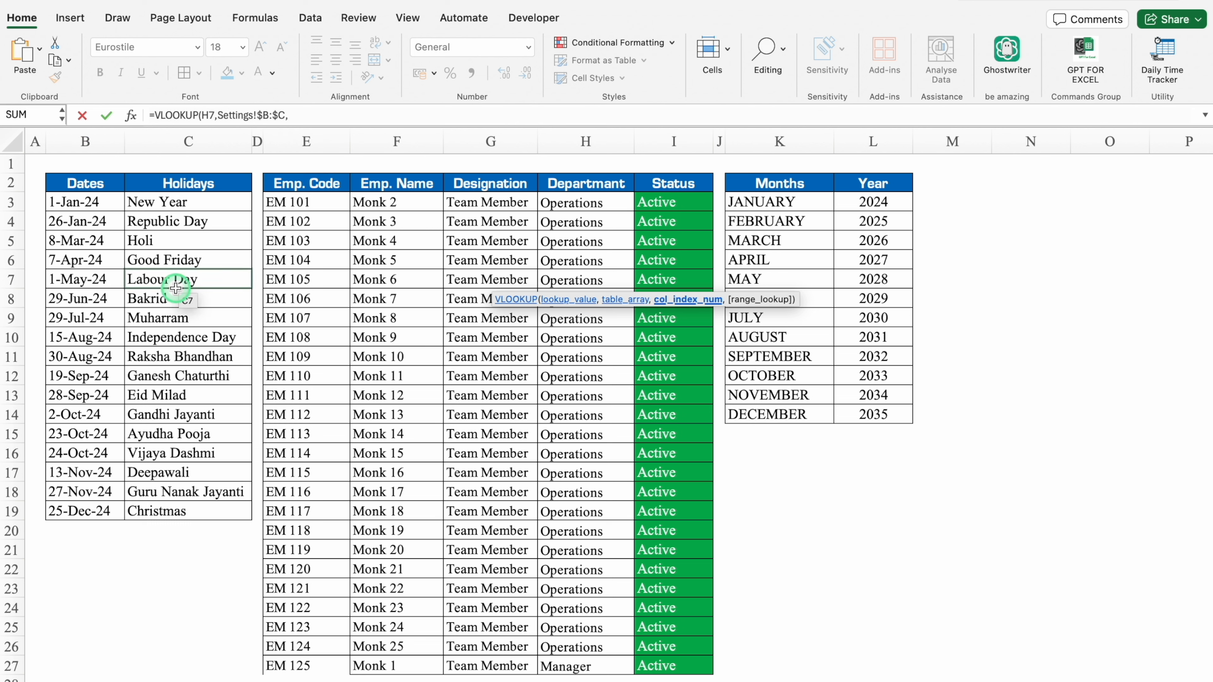
type("2,0")
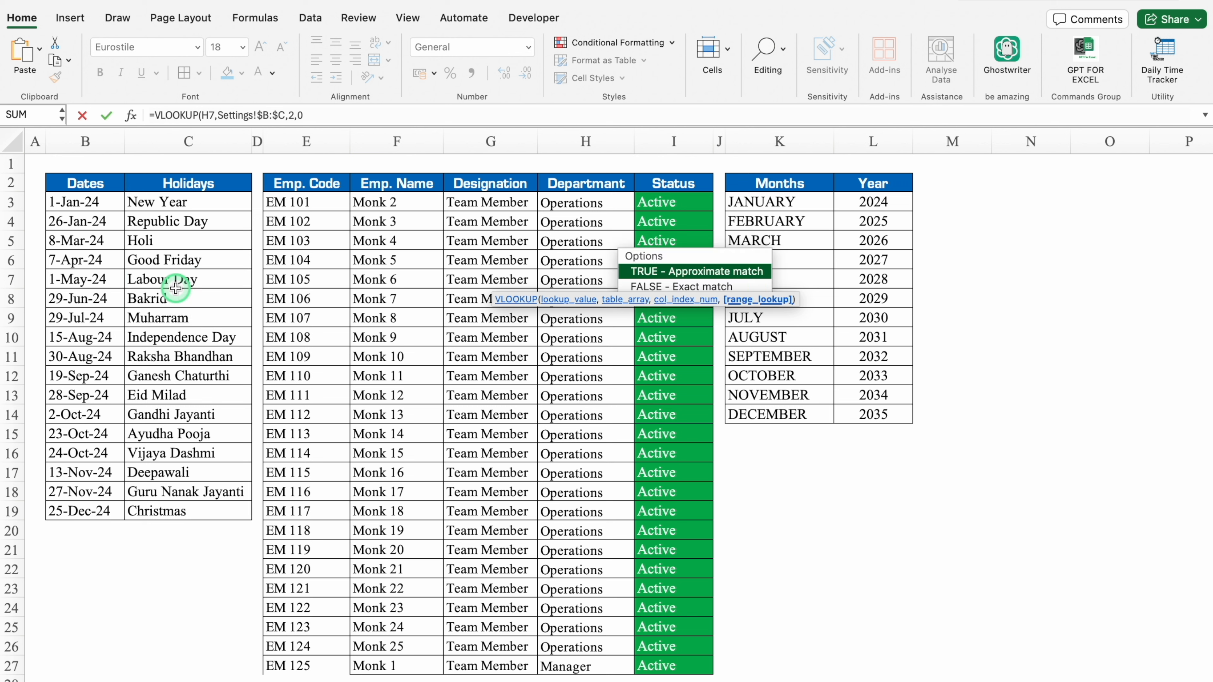
type(")")
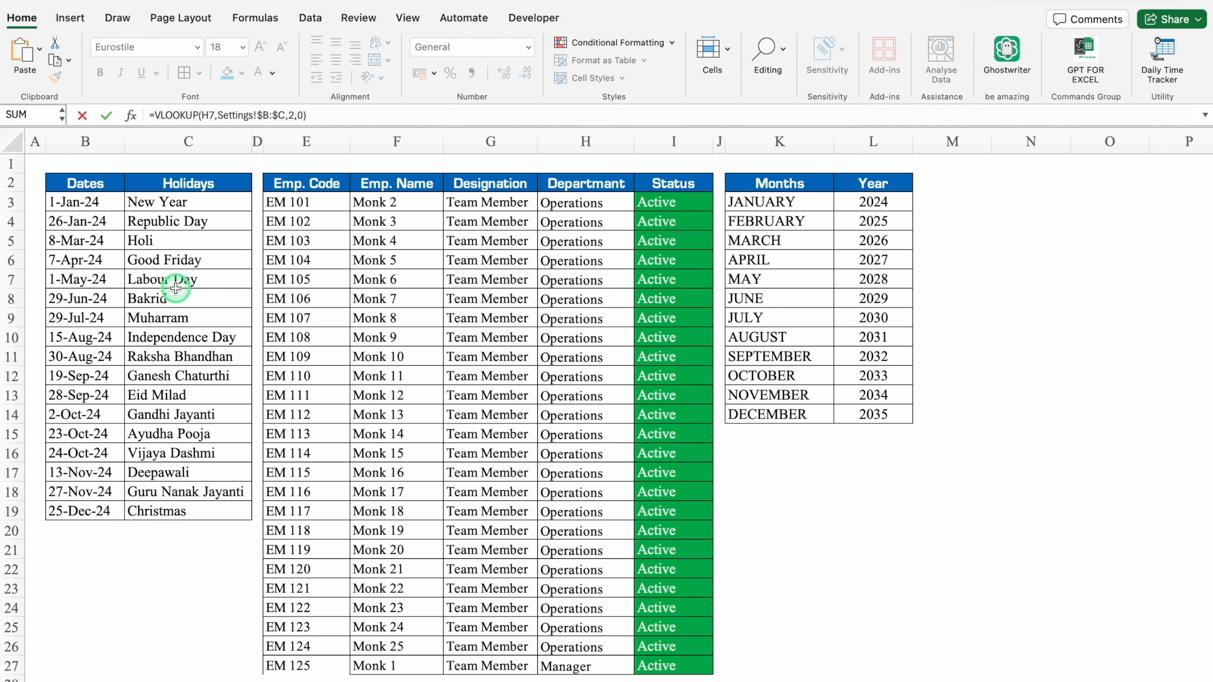
key("Return")
Set the font size of the holiday name in H4 to 10.
left_click(612, 253)
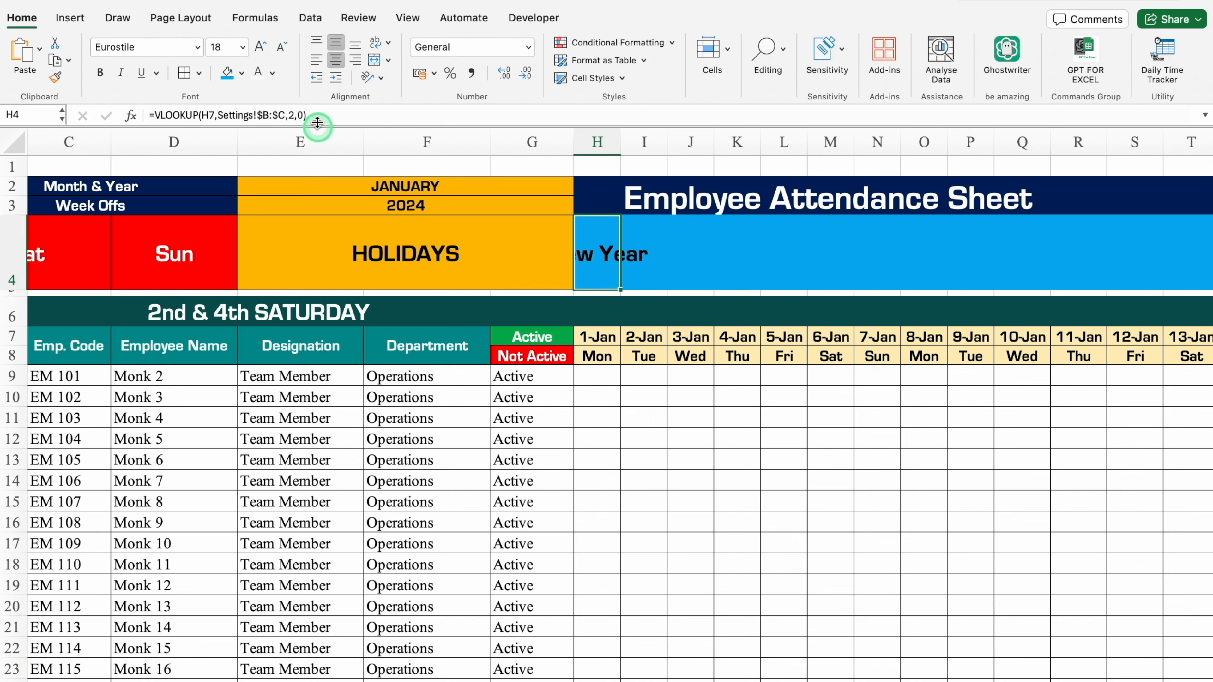
left_click(243, 47)
left_click(230, 108)
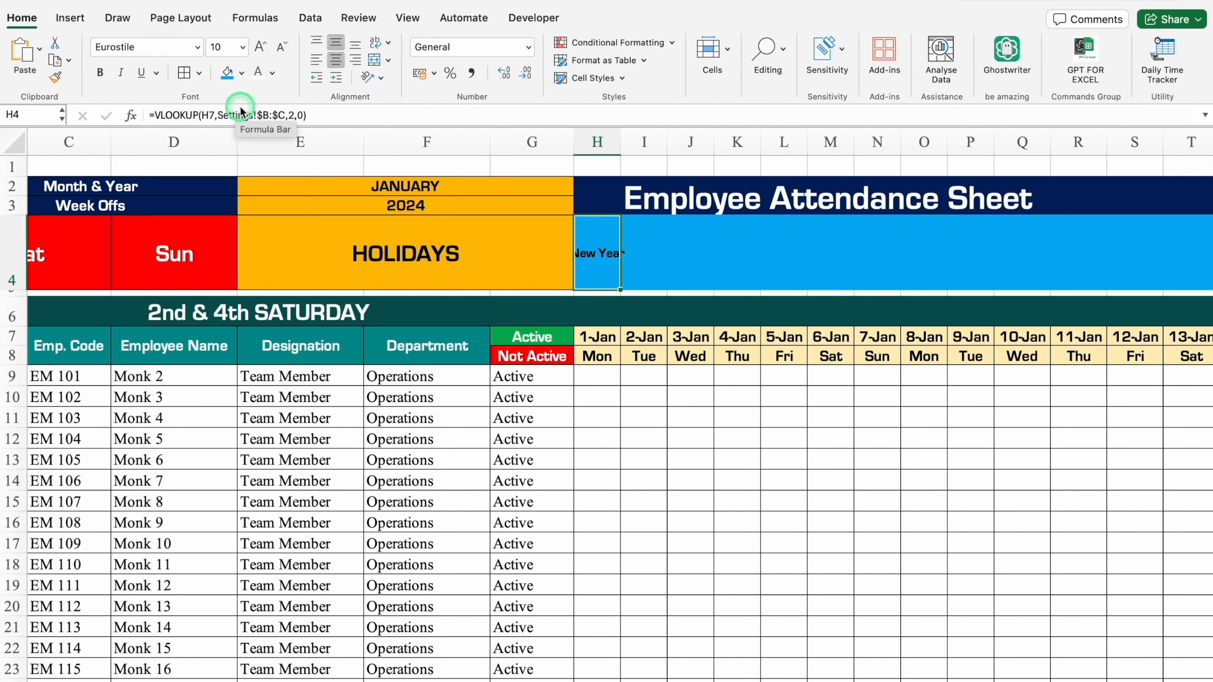
Rotate the holiday name in H4 upwards and reduce its font size to 9.
left_click(381, 78)
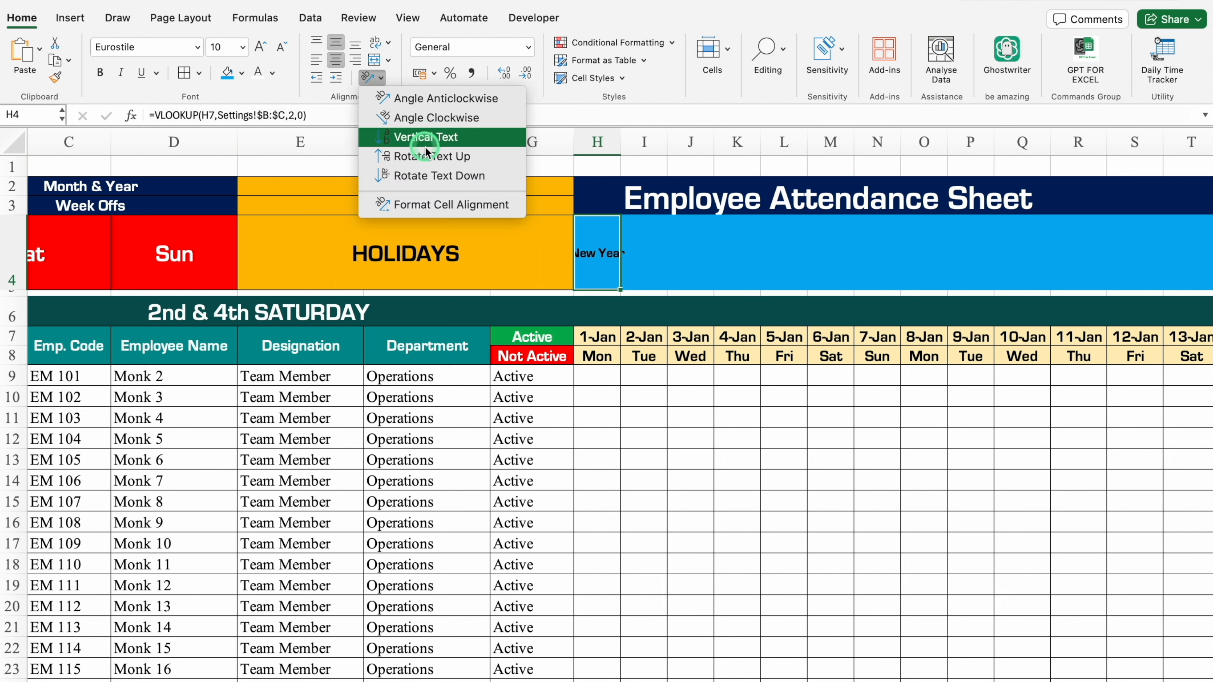
left_click(409, 156)
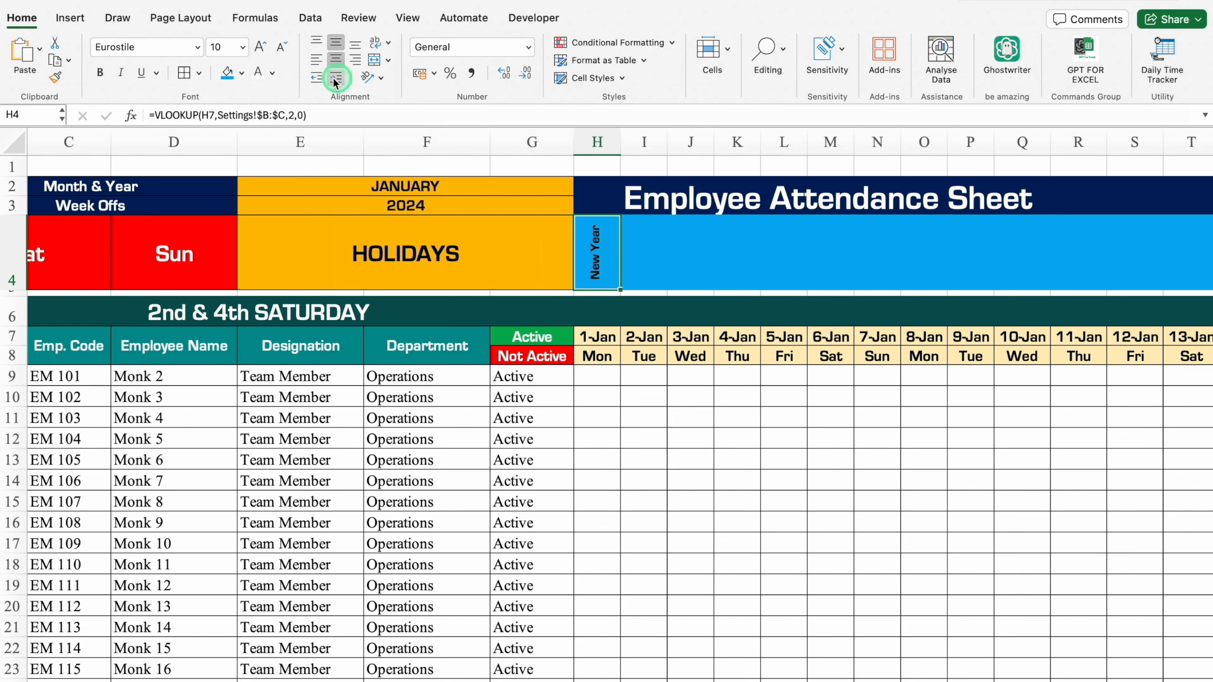
left_click(281, 48)
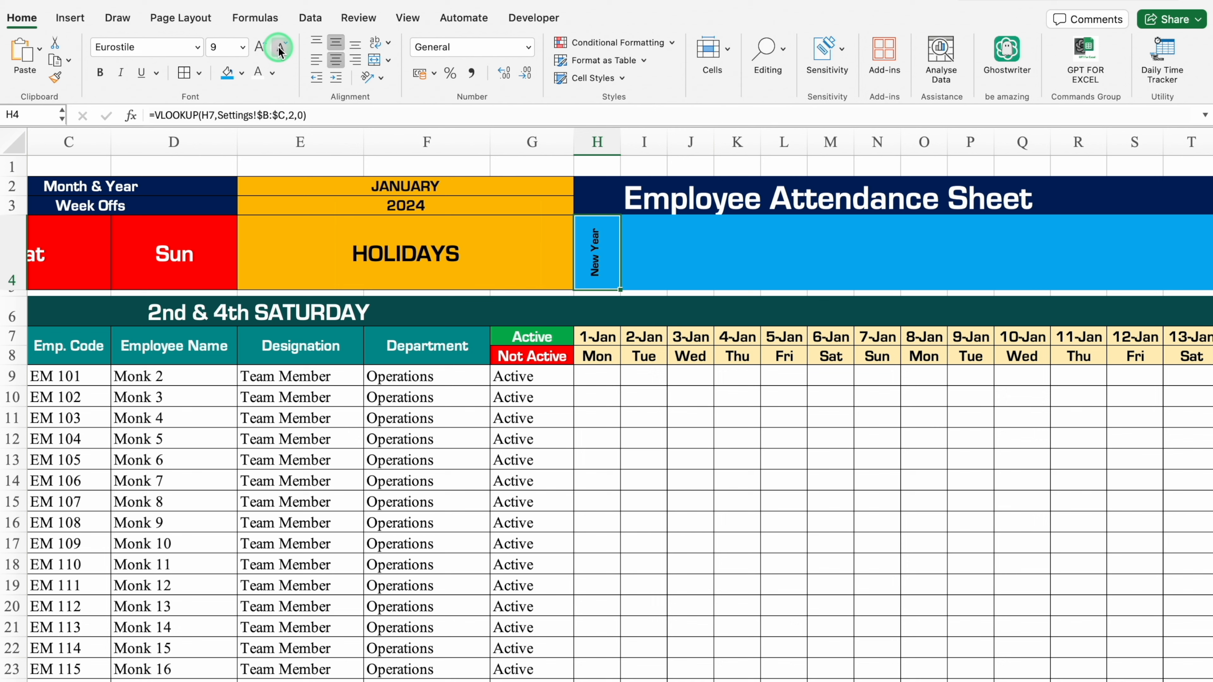
Wrap the H4 lookup in IFERROR with a blank fallback, giving =IFERROR(VLOOKUP(H7,Settings!$B:$C,2,0),"").
left_click(156, 116)
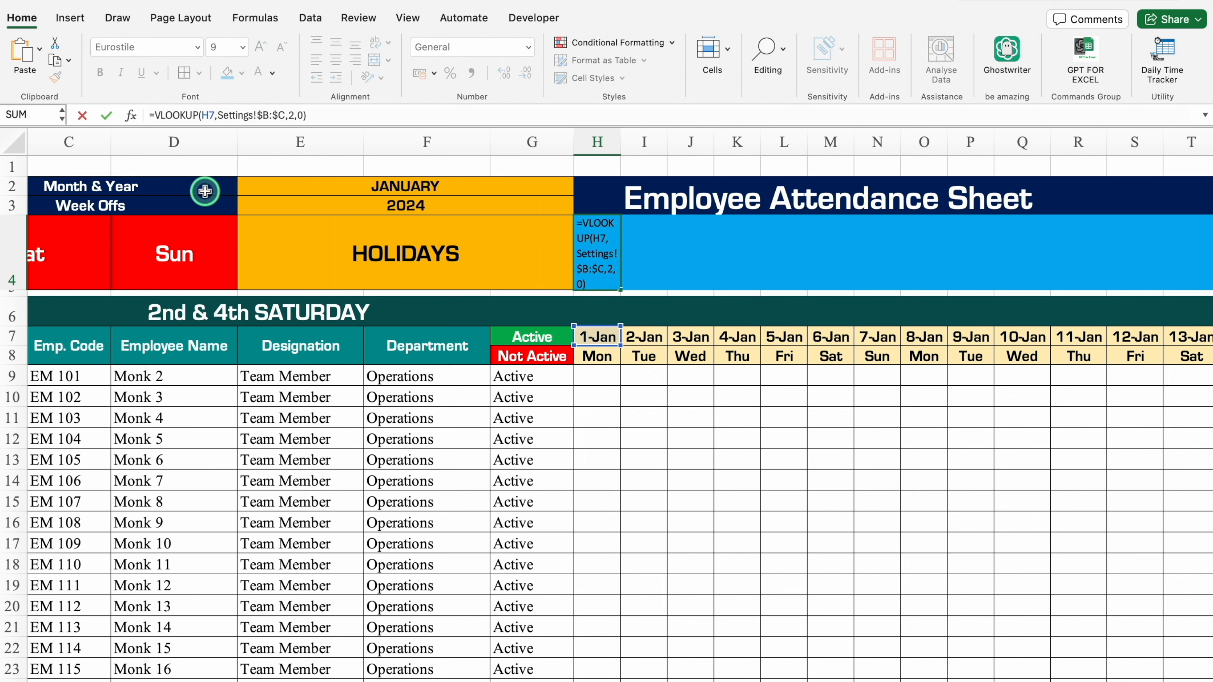
type("IFE")
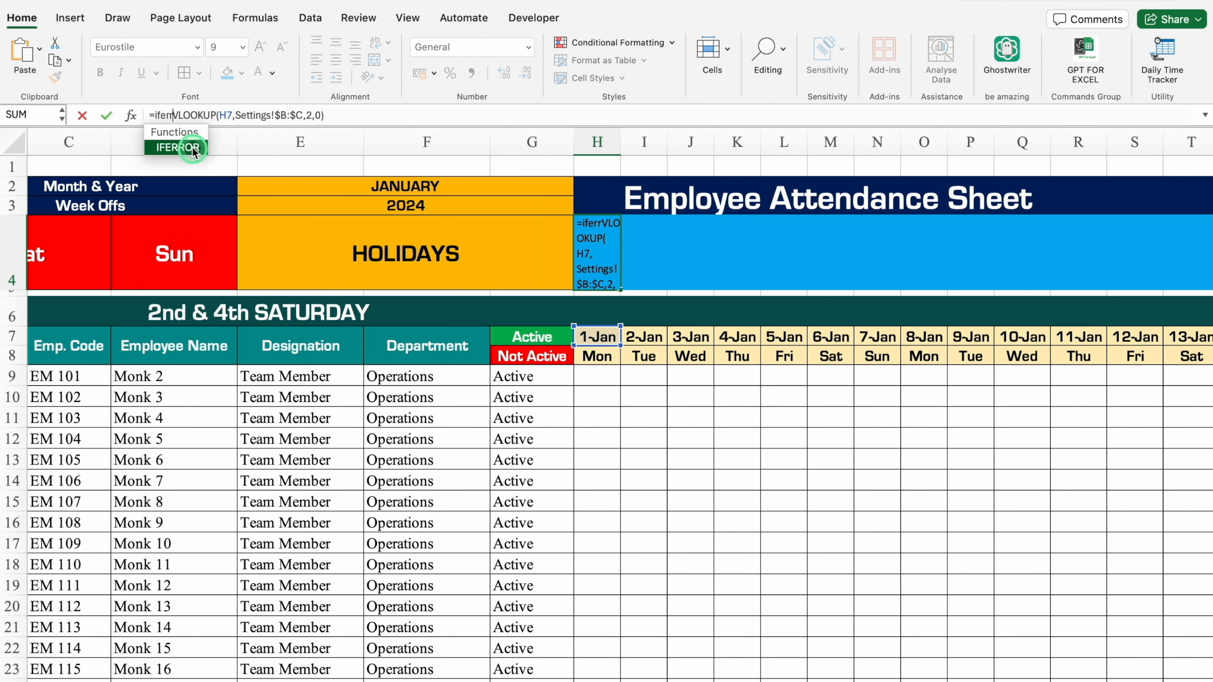
double_click(195, 145)
left_click(381, 115)
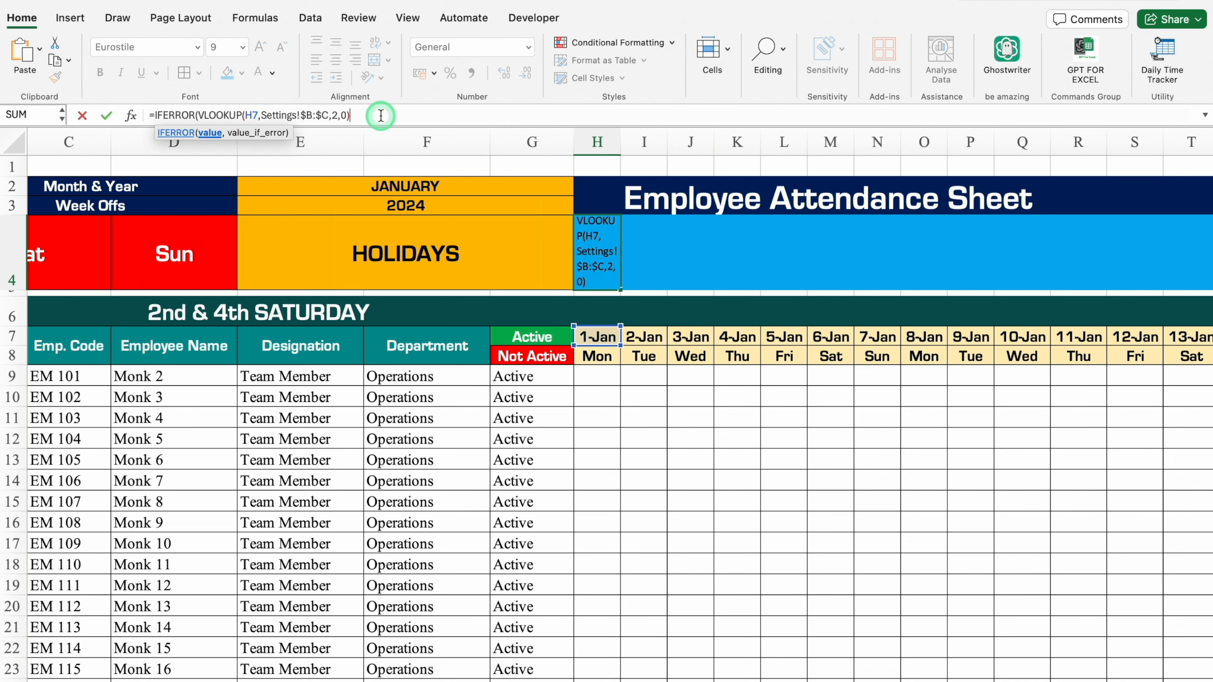
type(",\"\")")
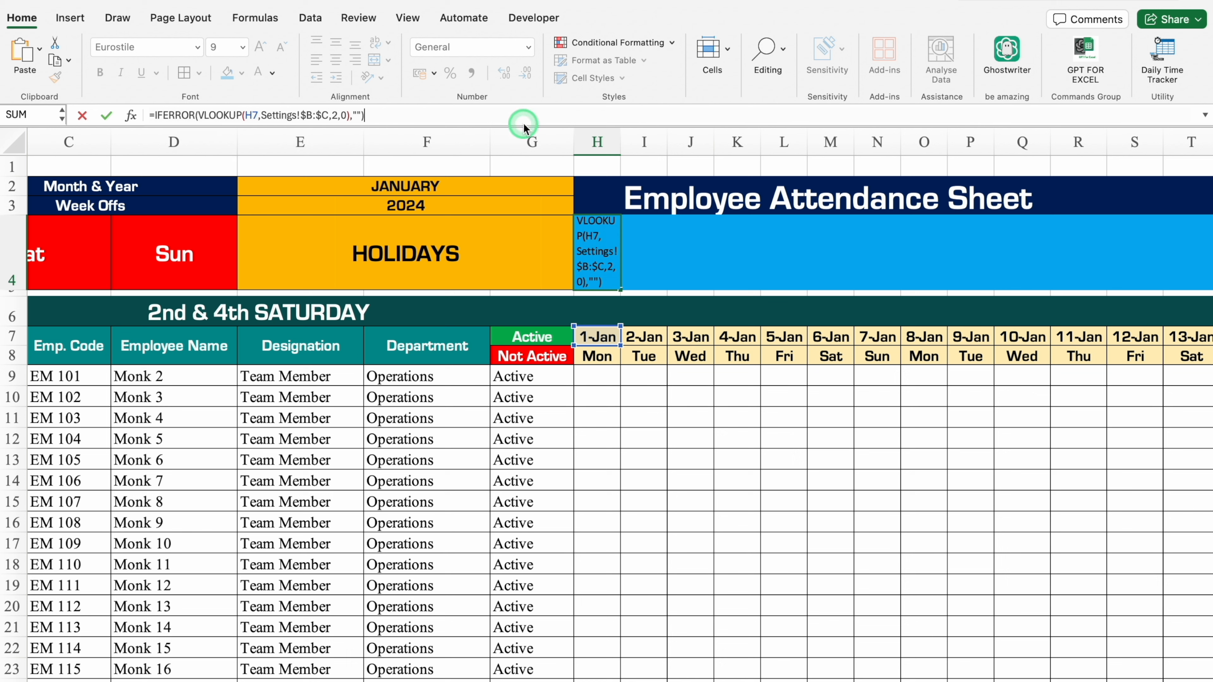
key("Return")
Start a conditional formatting rule on H4 for cell values greater than a double quotation mark.
left_click(597, 244)
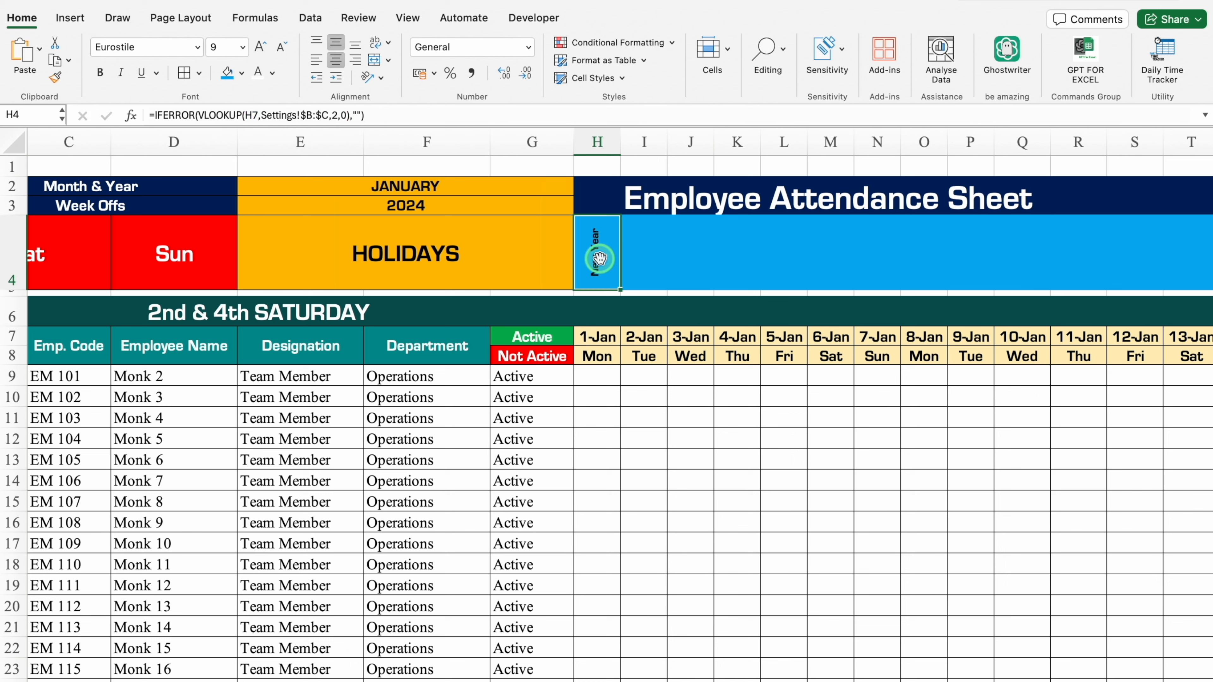
left_click(616, 42)
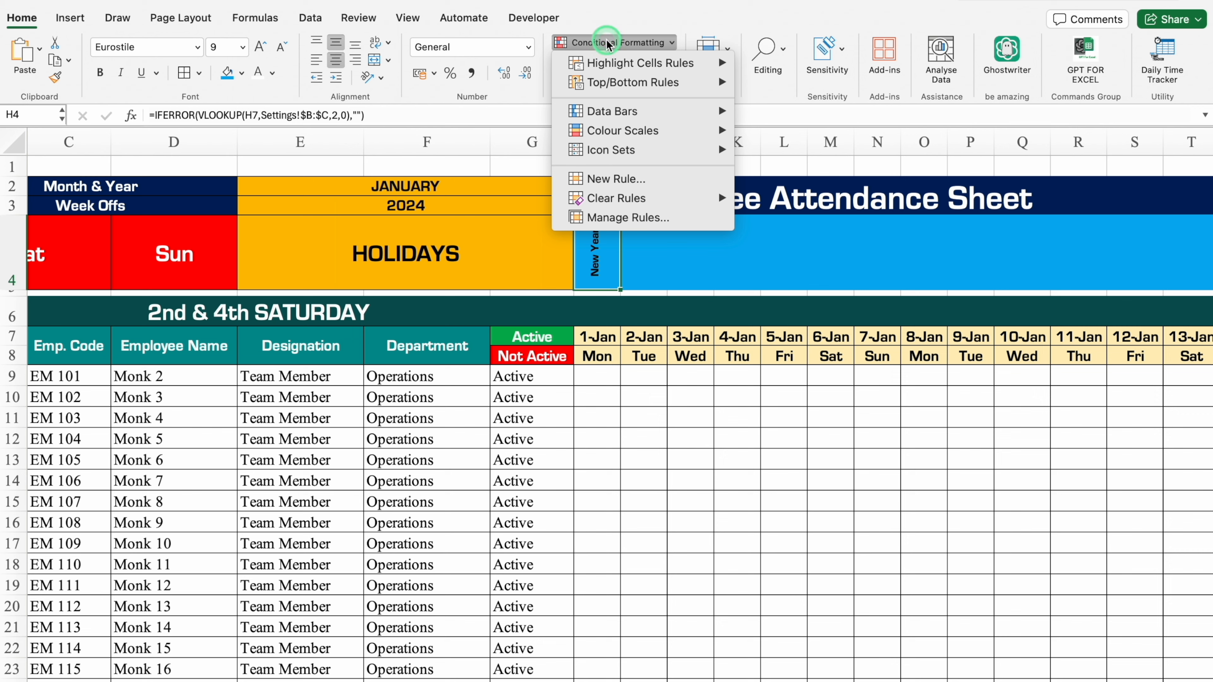
mouse_move(643, 64)
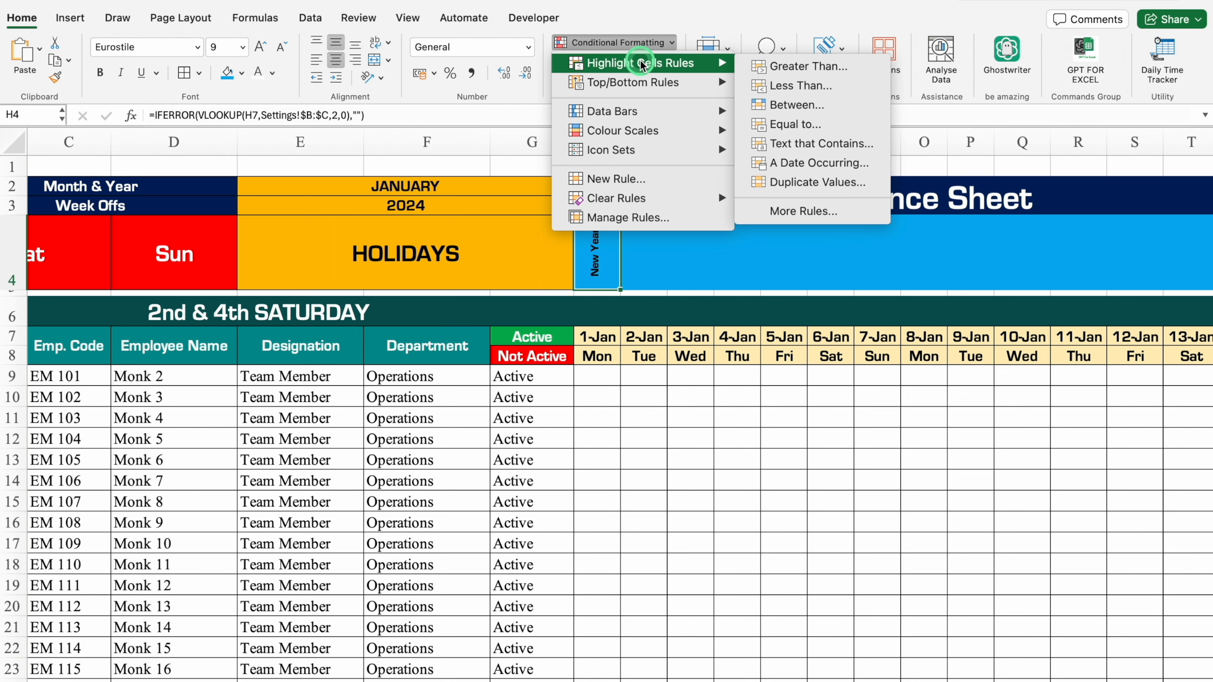
left_click(796, 67)
type("\"")
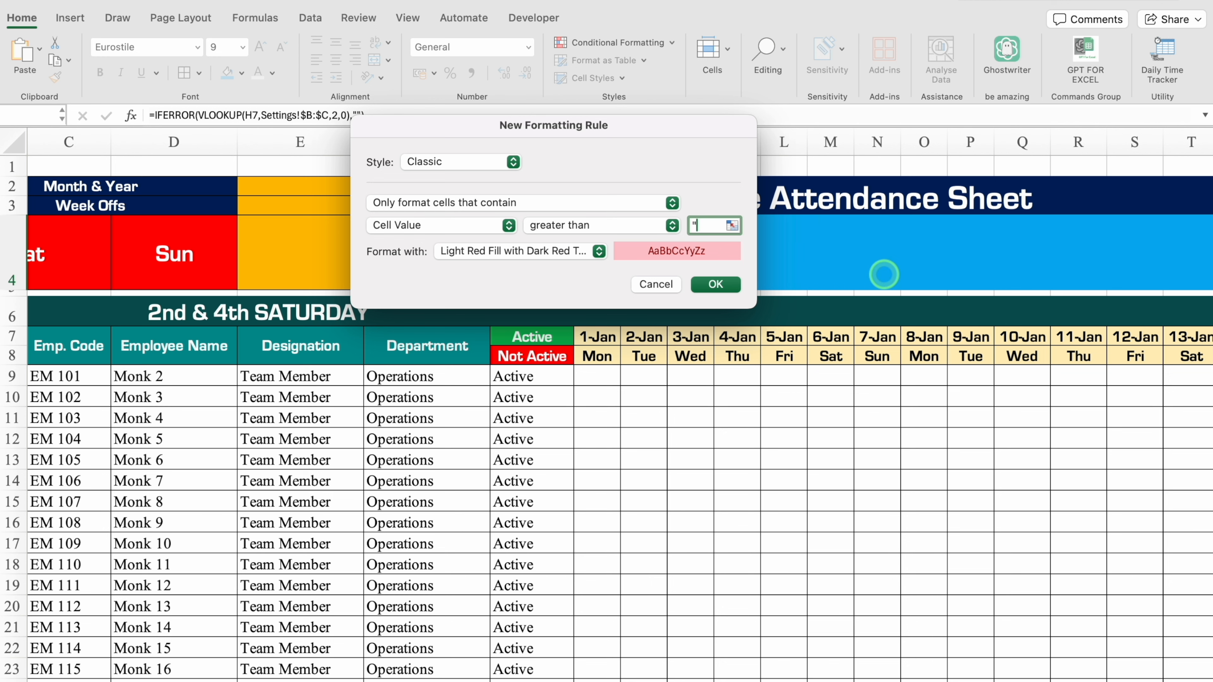
Give the H4 rule a custom format with an orange fill and black font, and apply the rule.
left_click(597, 251)
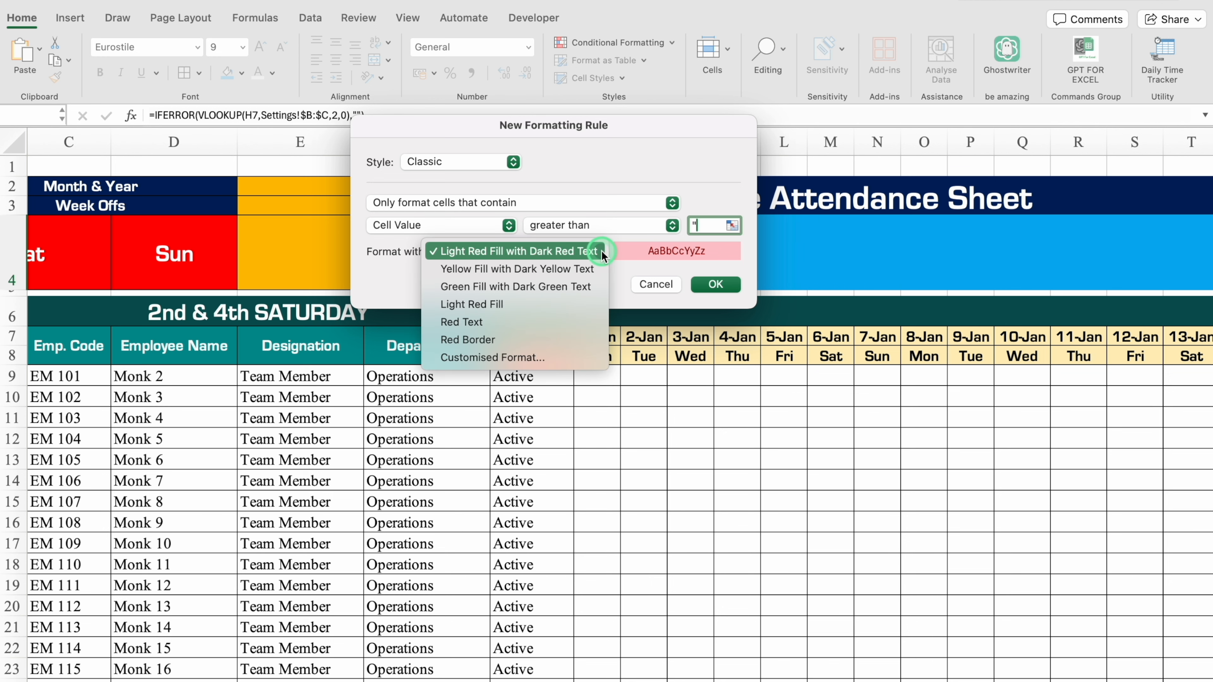
left_click(546, 358)
left_click(683, 83)
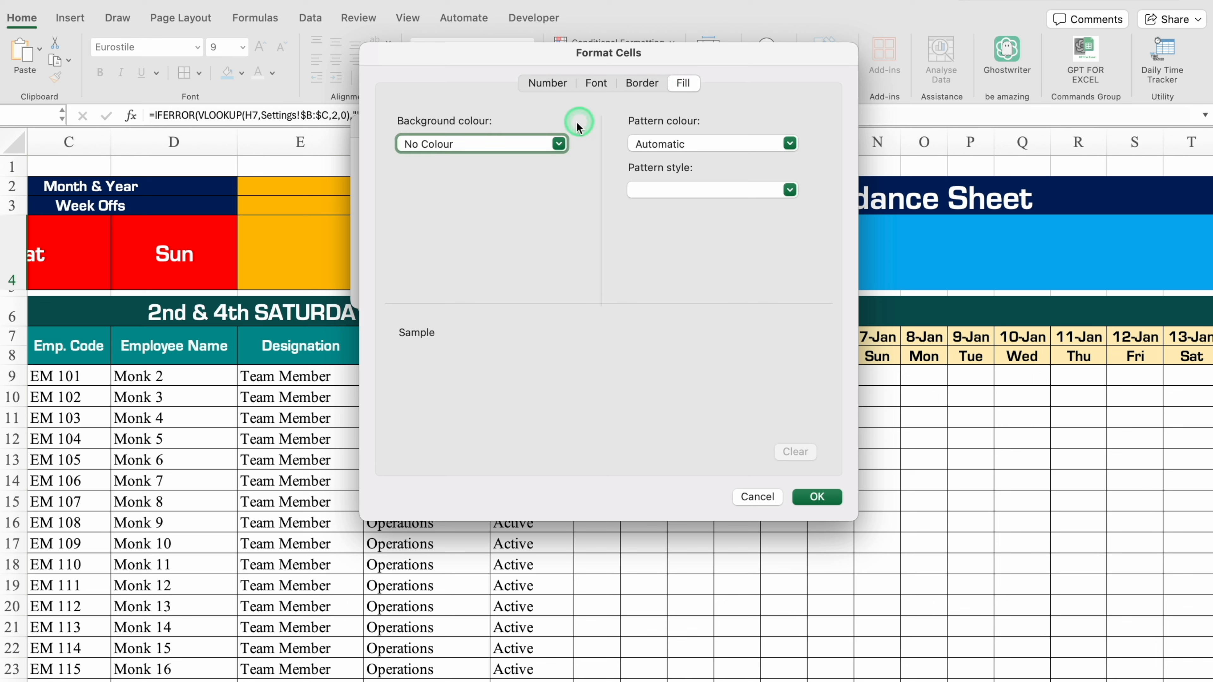
left_click(559, 143)
left_click(440, 326)
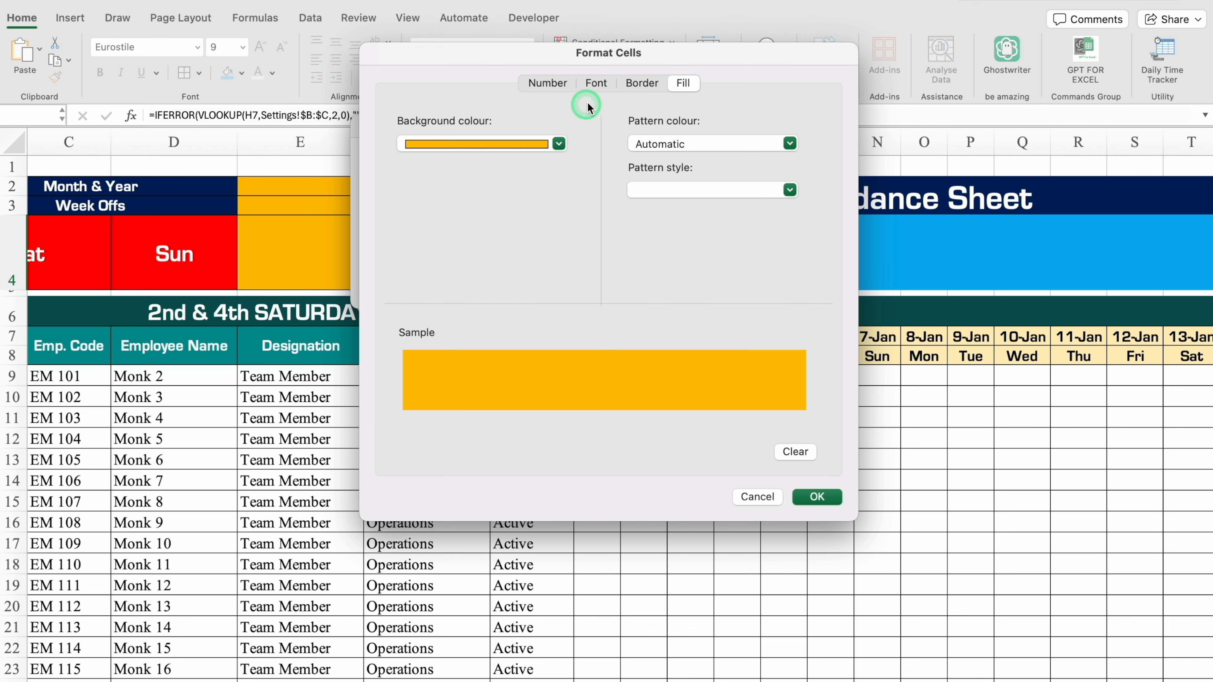
left_click(598, 84)
left_click(711, 266)
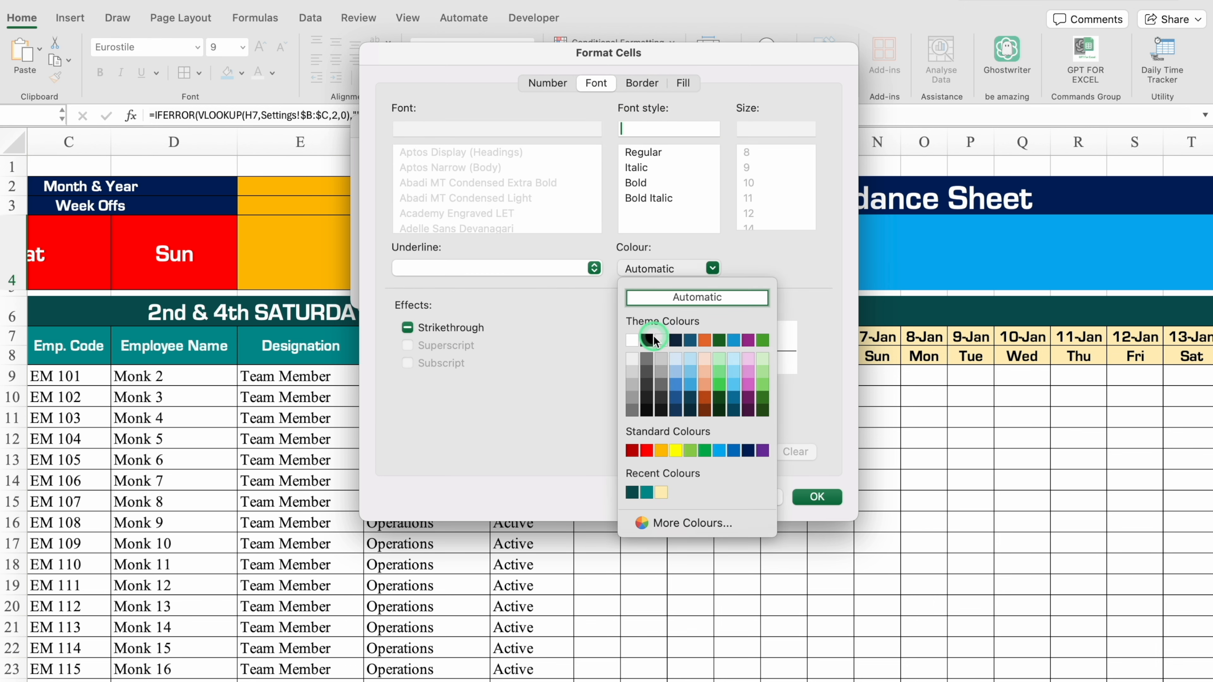
left_click(653, 342)
left_click(816, 497)
left_click(720, 285)
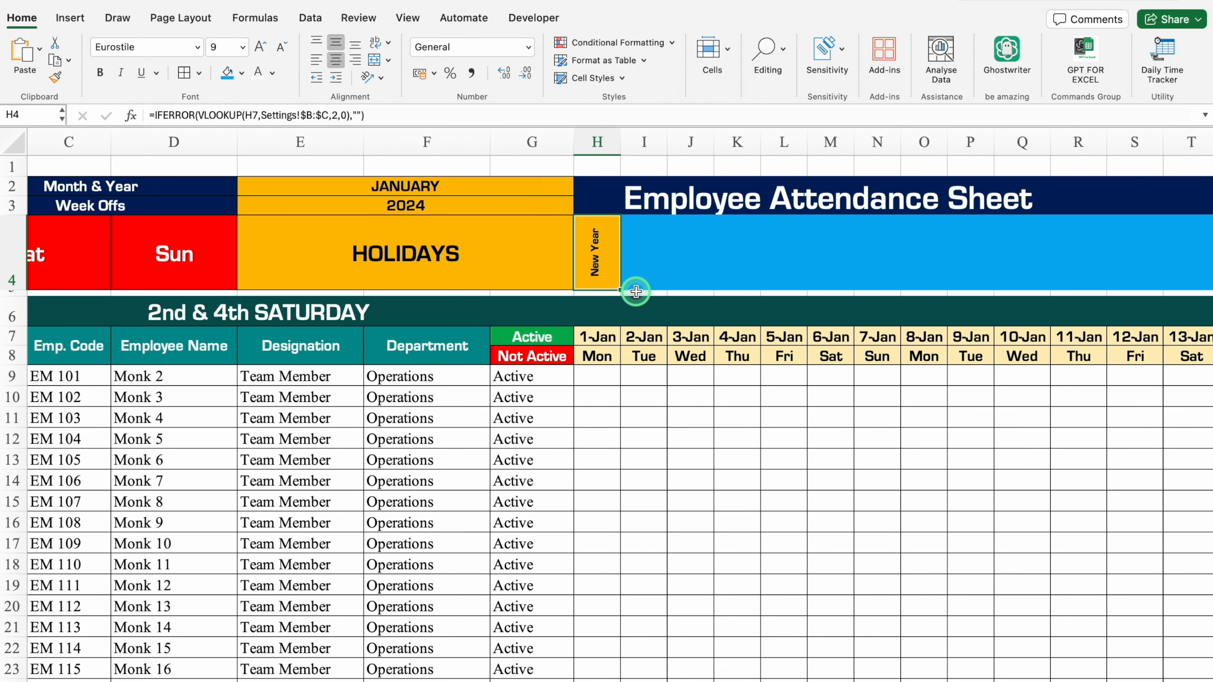
Fill the H4 holiday formula and its formatting across the row to AL4.
left_click_drag(631, 291, 1105, 293)
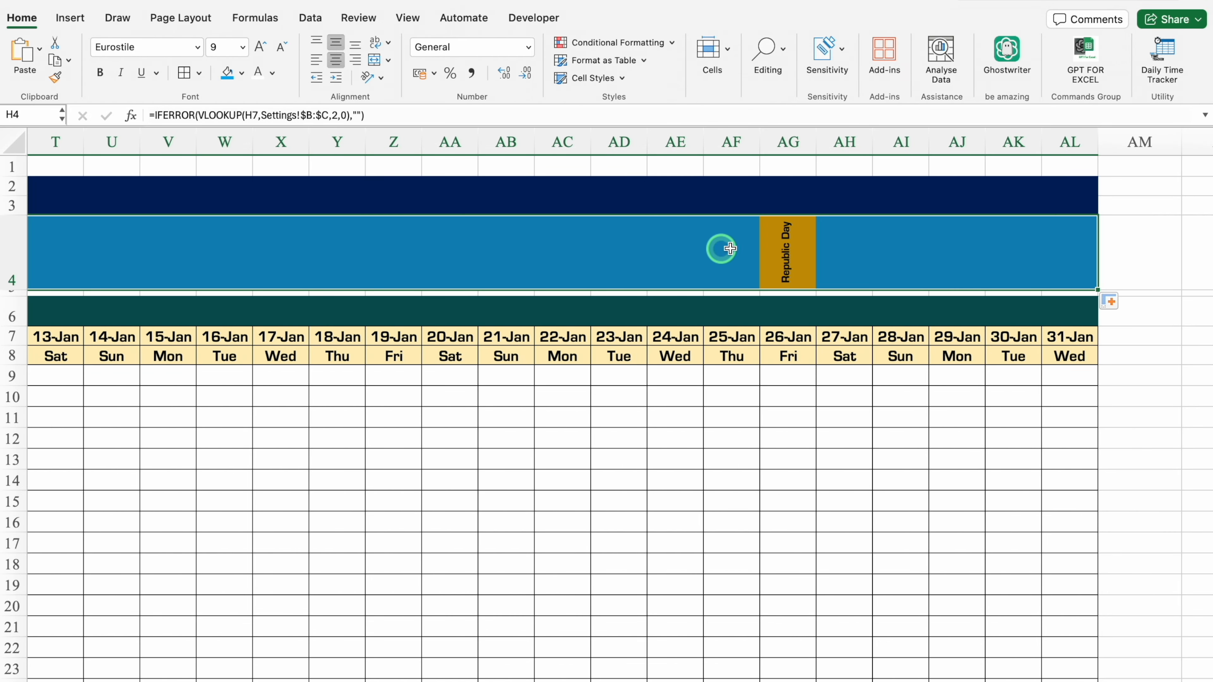
scroll(604, 523, "left", 10)
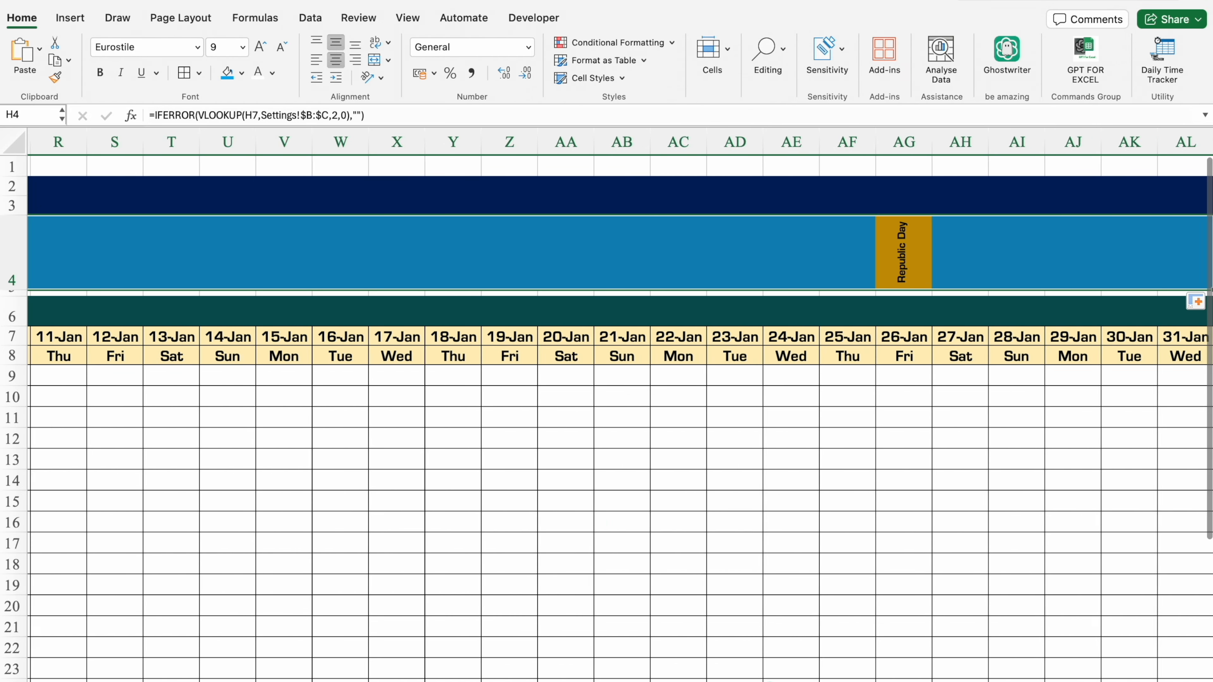
scroll(532, 676, "left", 5)
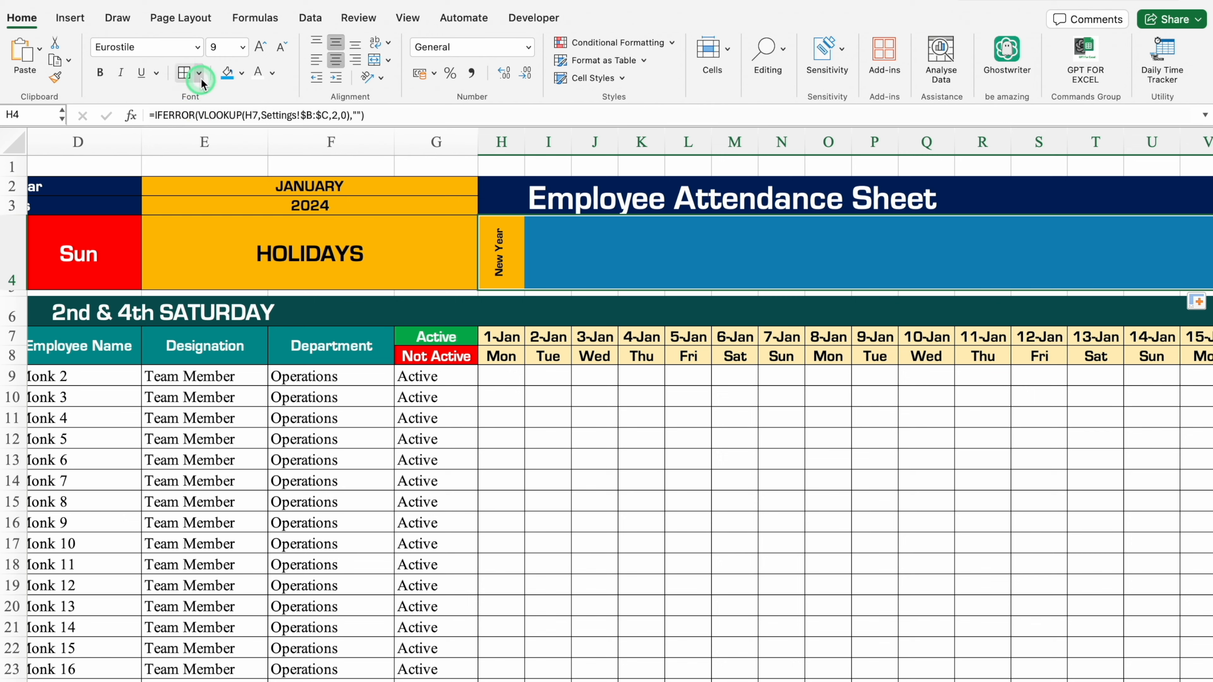
Apply a border option to the holiday cells H4:AL4.
left_click(199, 73)
left_click(249, 238)
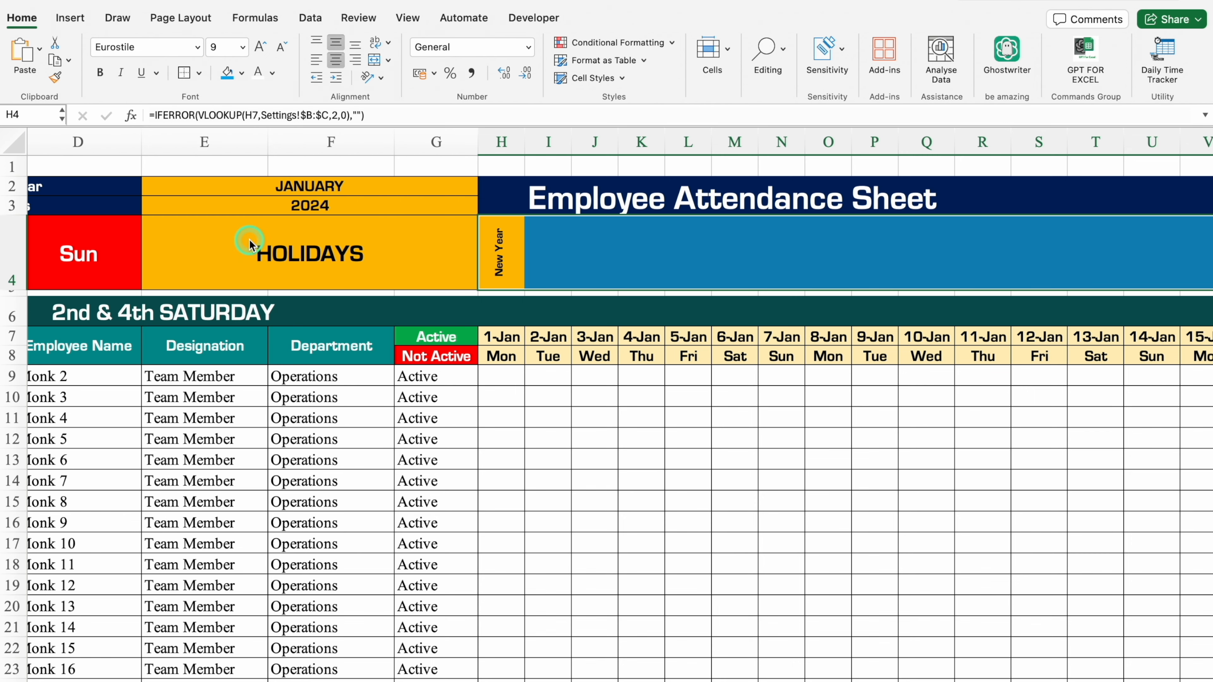
left_click(608, 435)
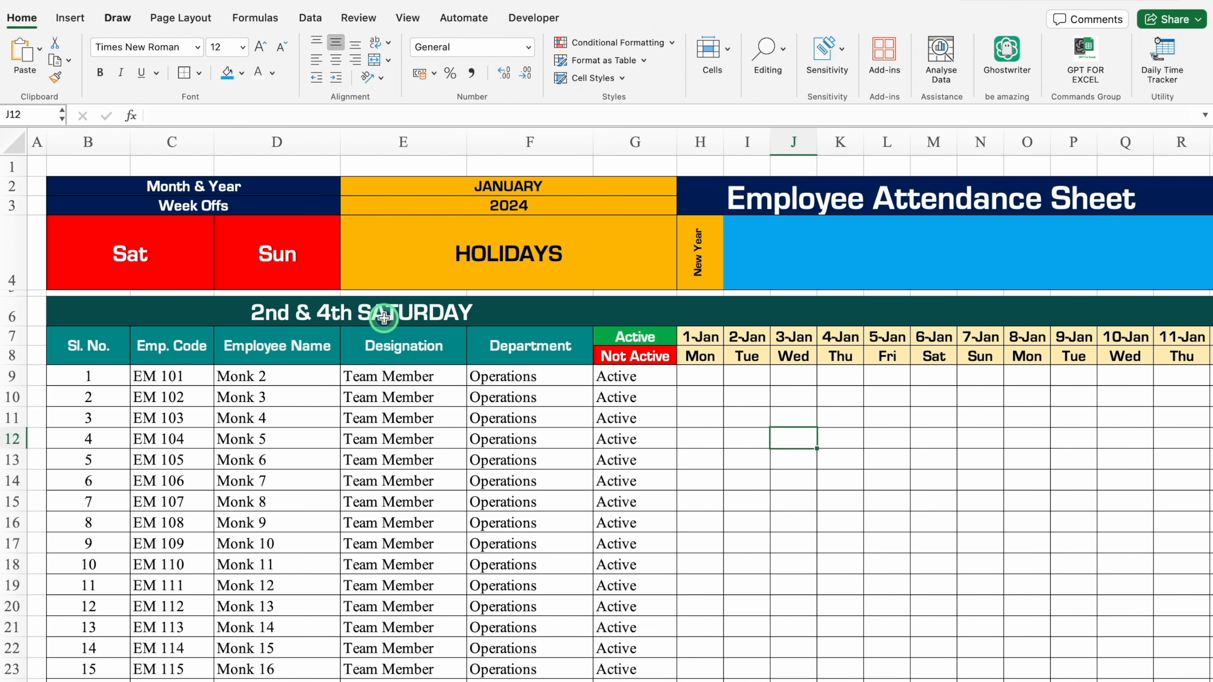
Start a COUNTIF formula in H6 with the expanding weekday range $H$8:H$8.
left_click(702, 310)
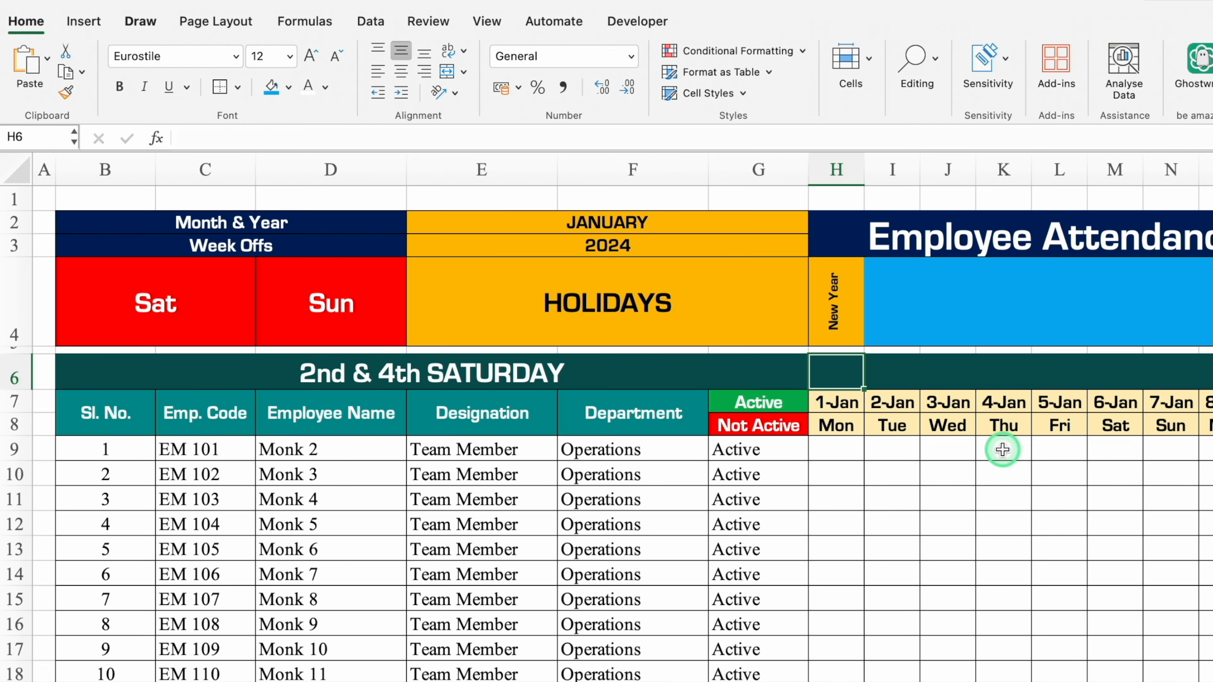
type("=")
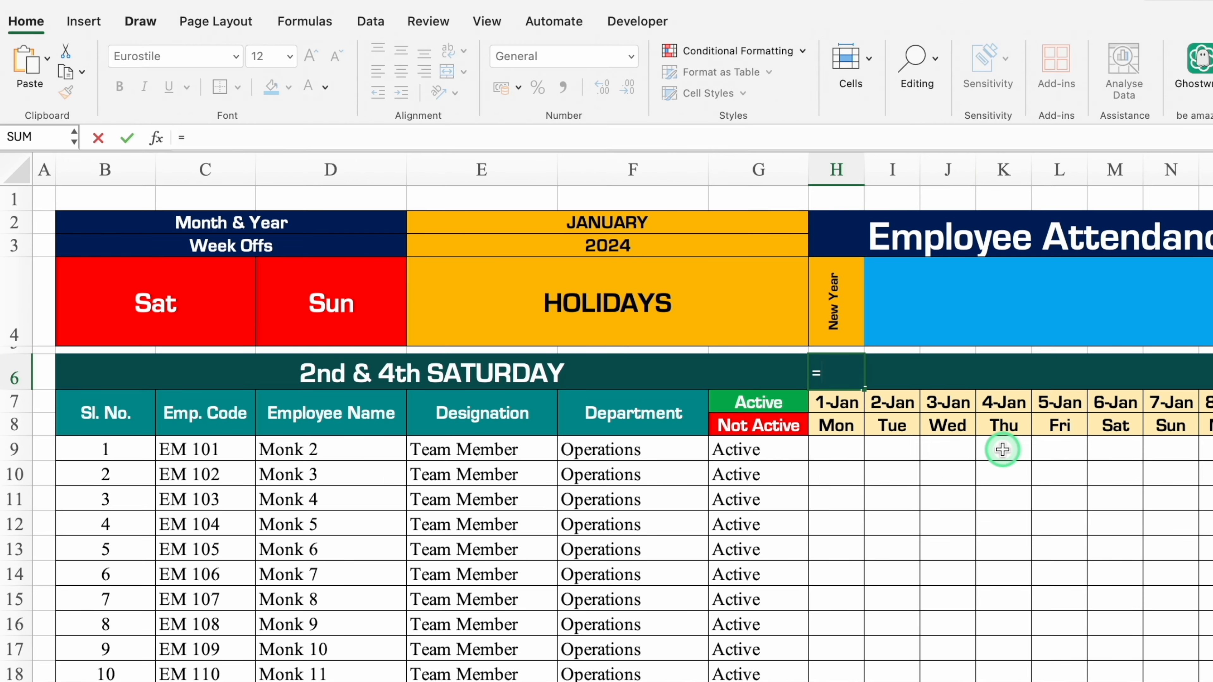
type("Countif")
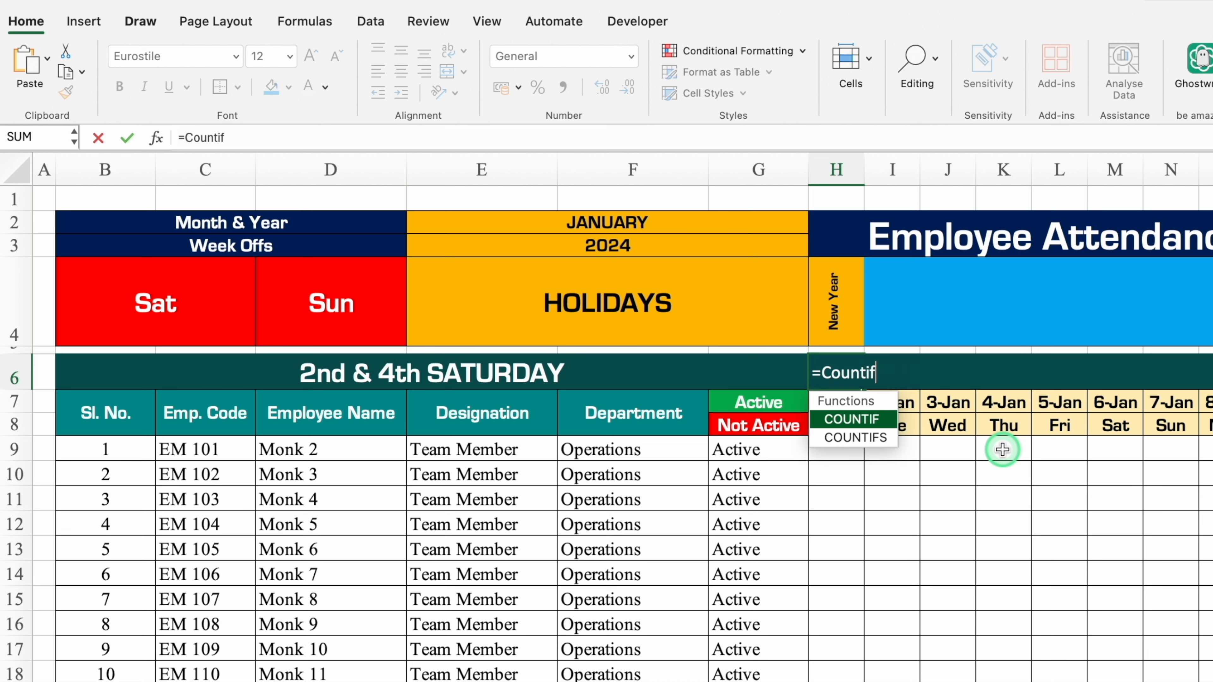
key("Tab")
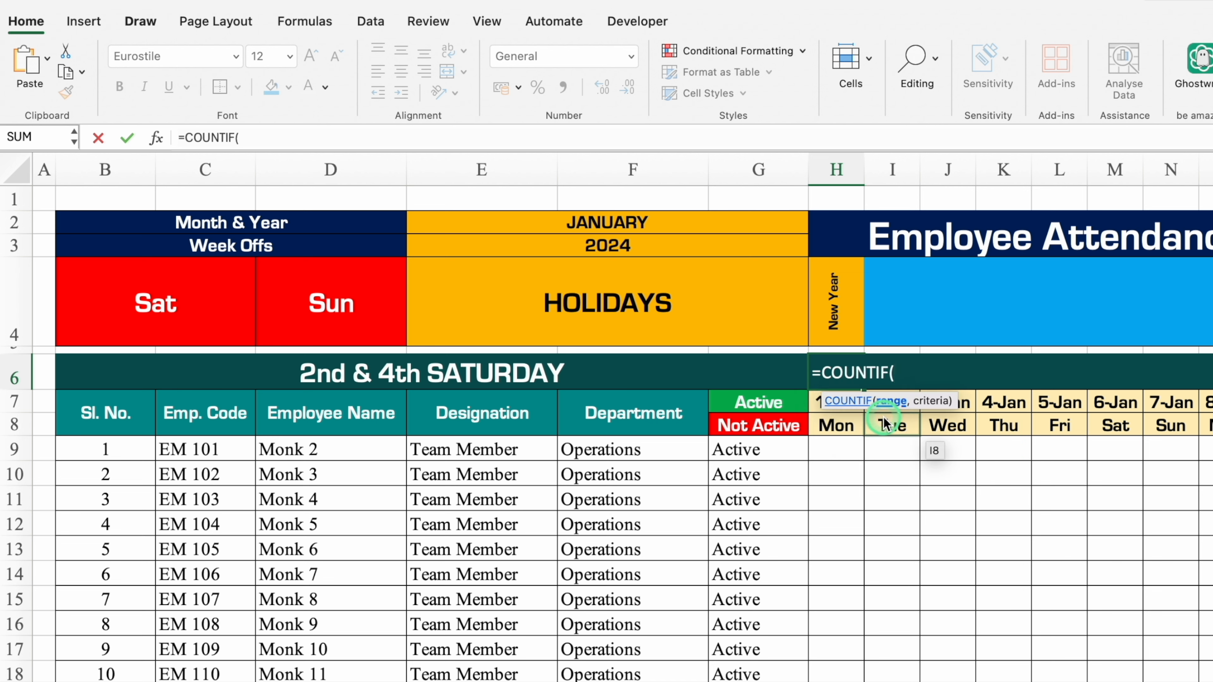
left_click(848, 425)
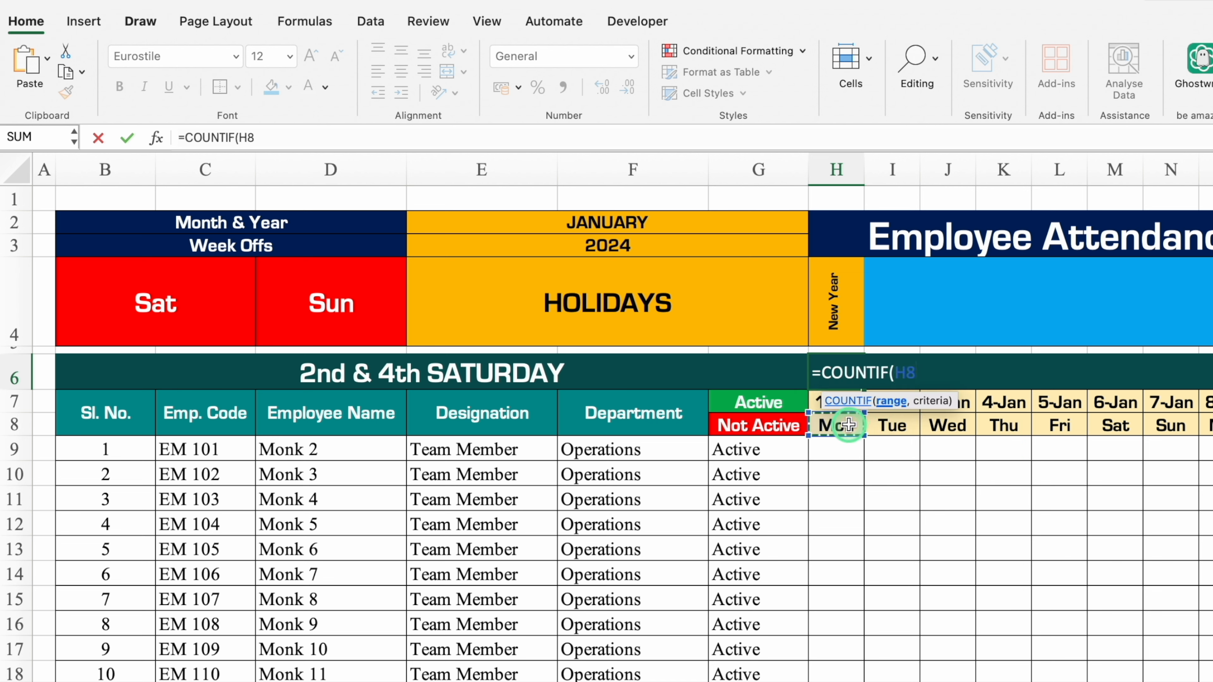
key("F4")
type(":")
left_click(849, 425)
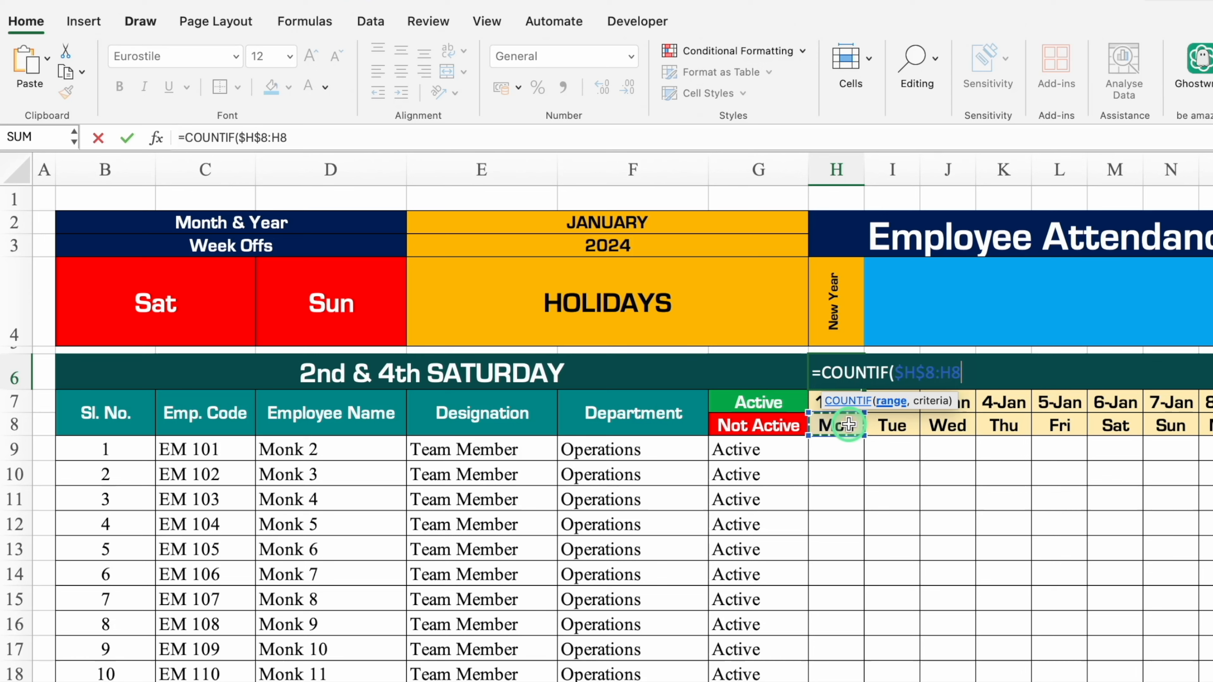
key("F4")
key("F4")
Complete the H6 formula as =COUNTIF($H$8:H$8,"Sat") and centre the cell horizontally.
type(",")
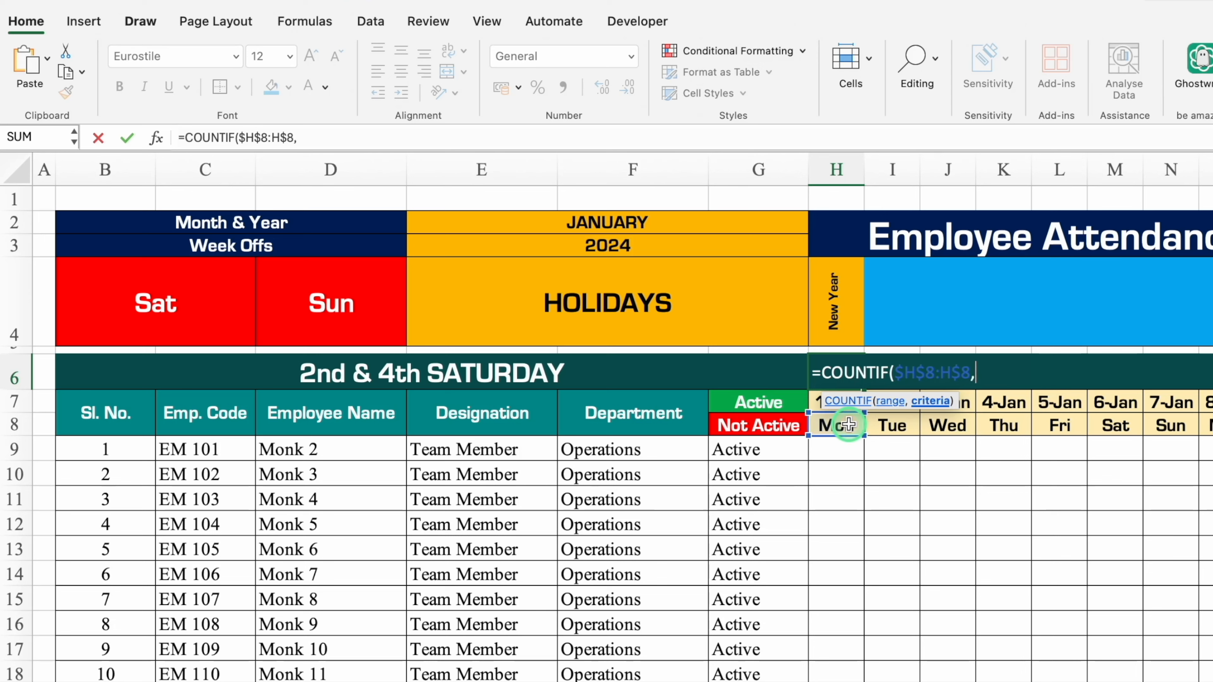
type("\"Sat\")")
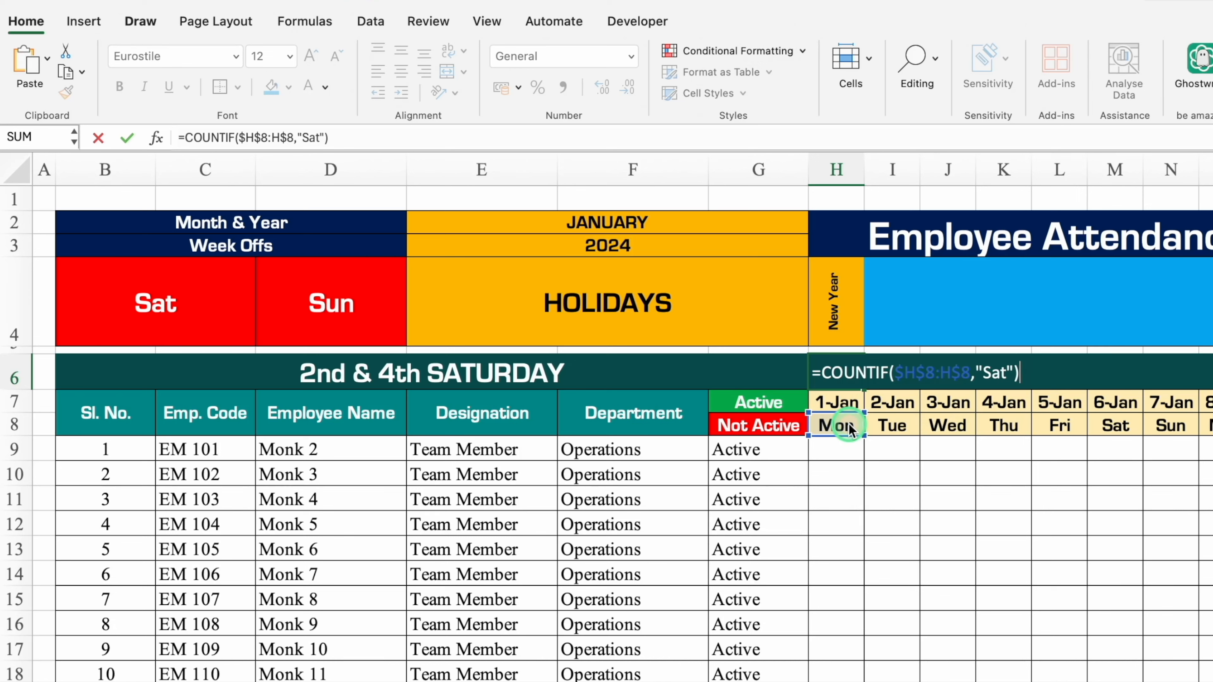
key("Return")
left_click(840, 368)
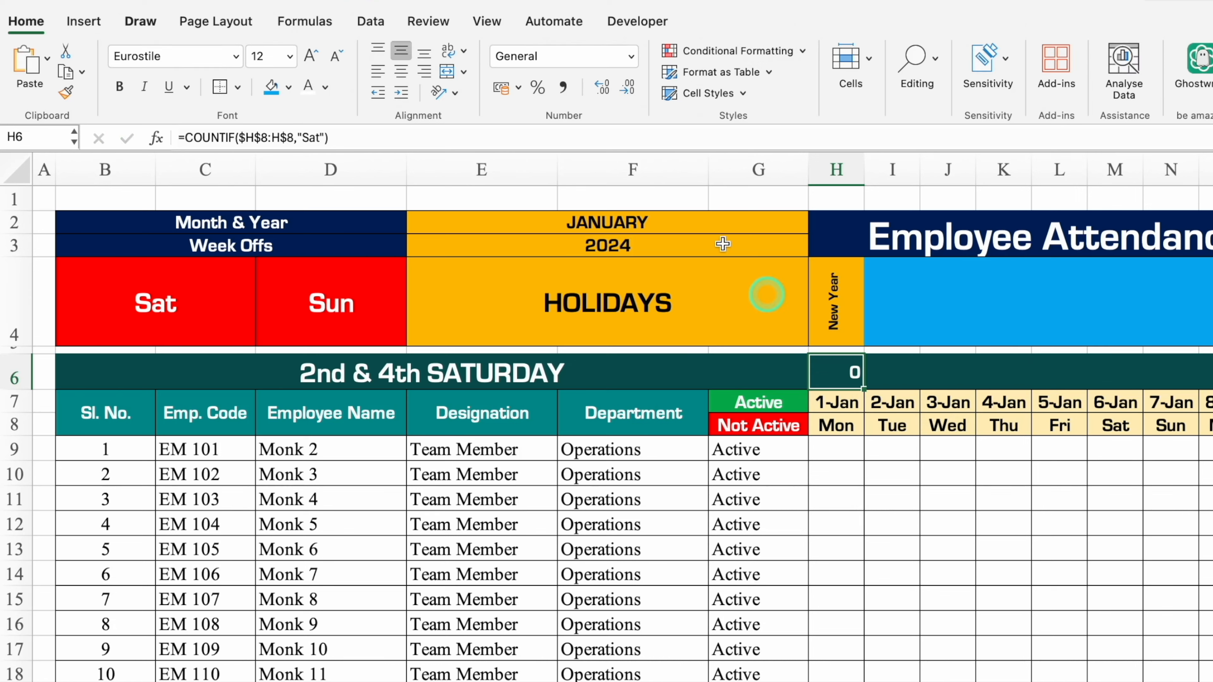
left_click(401, 72)
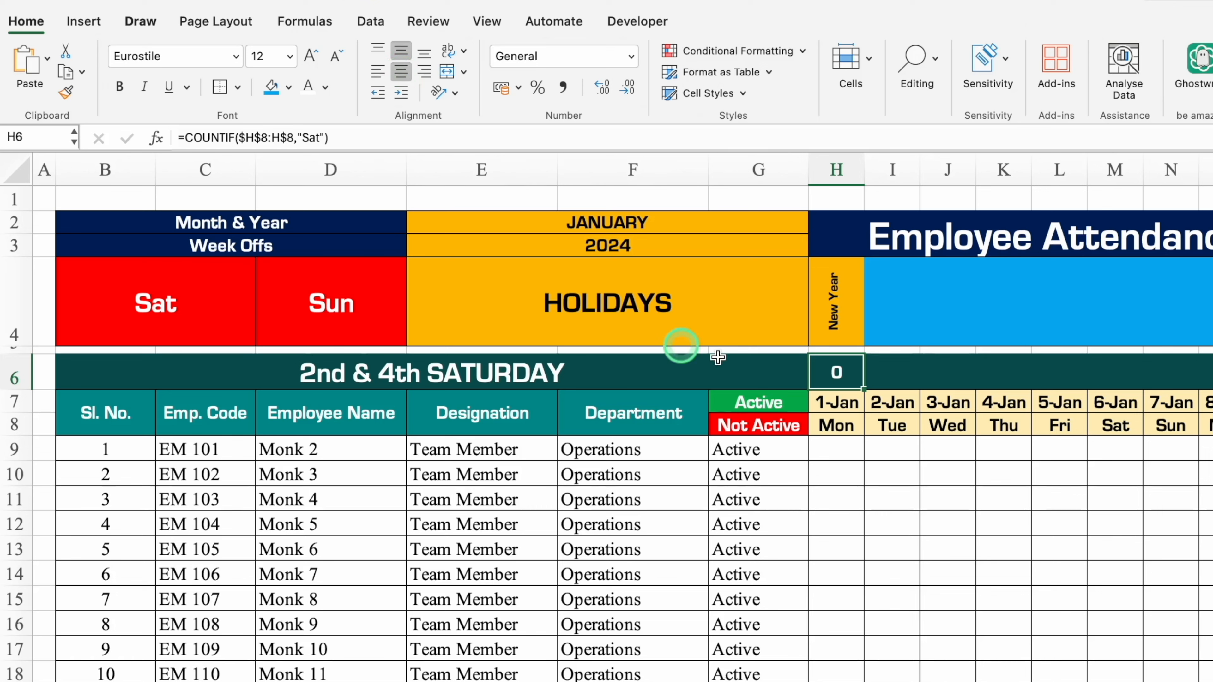
Wrap the COUNTIF formula in H6 in an IF function with the logical test H8<>"Sat".
left_click(187, 139)
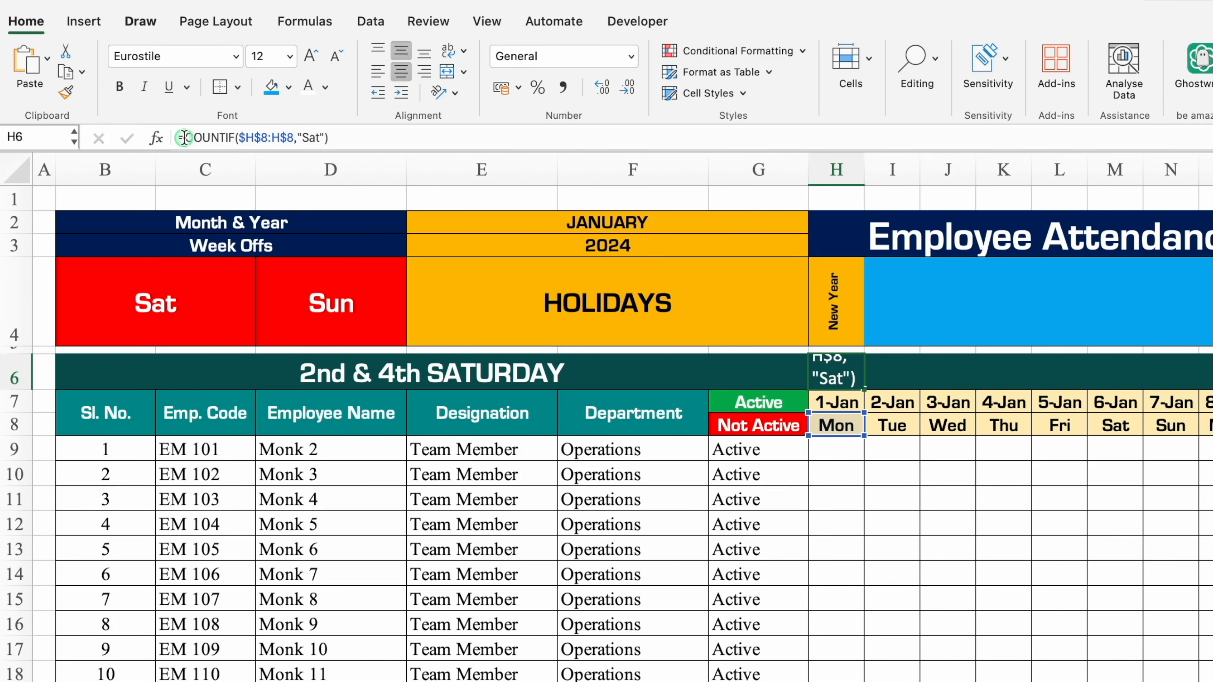
type("IF")
double_click(308, 170)
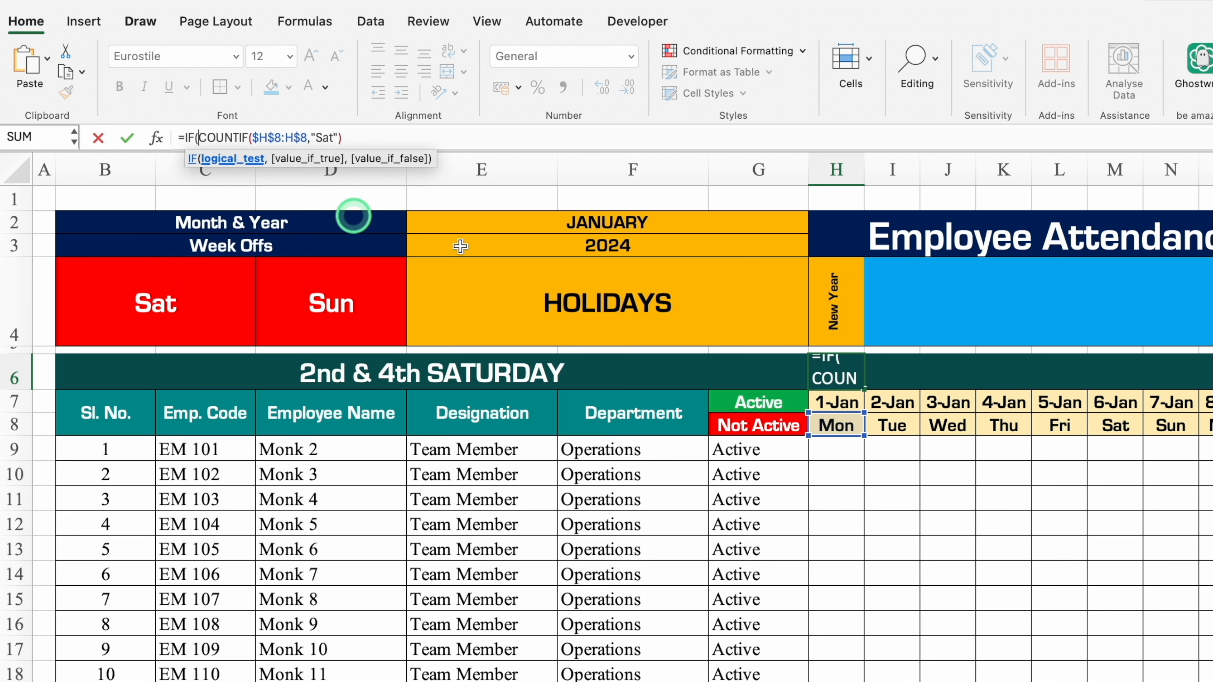
left_click(836, 426)
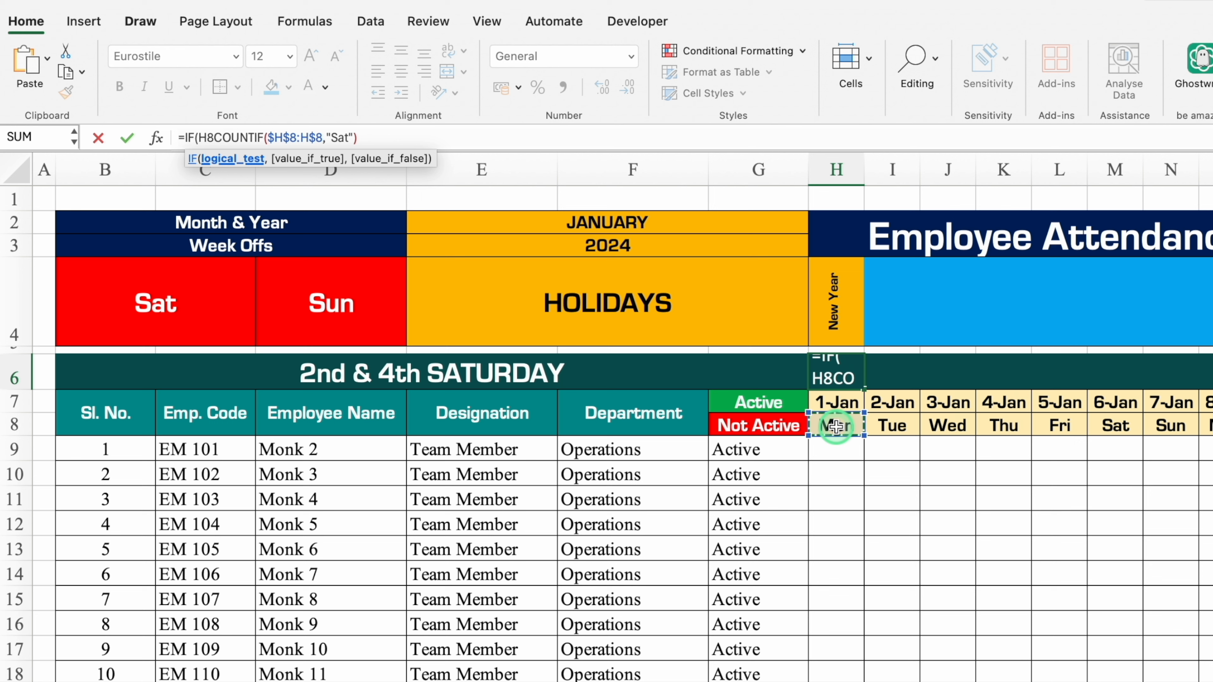
type("<>")
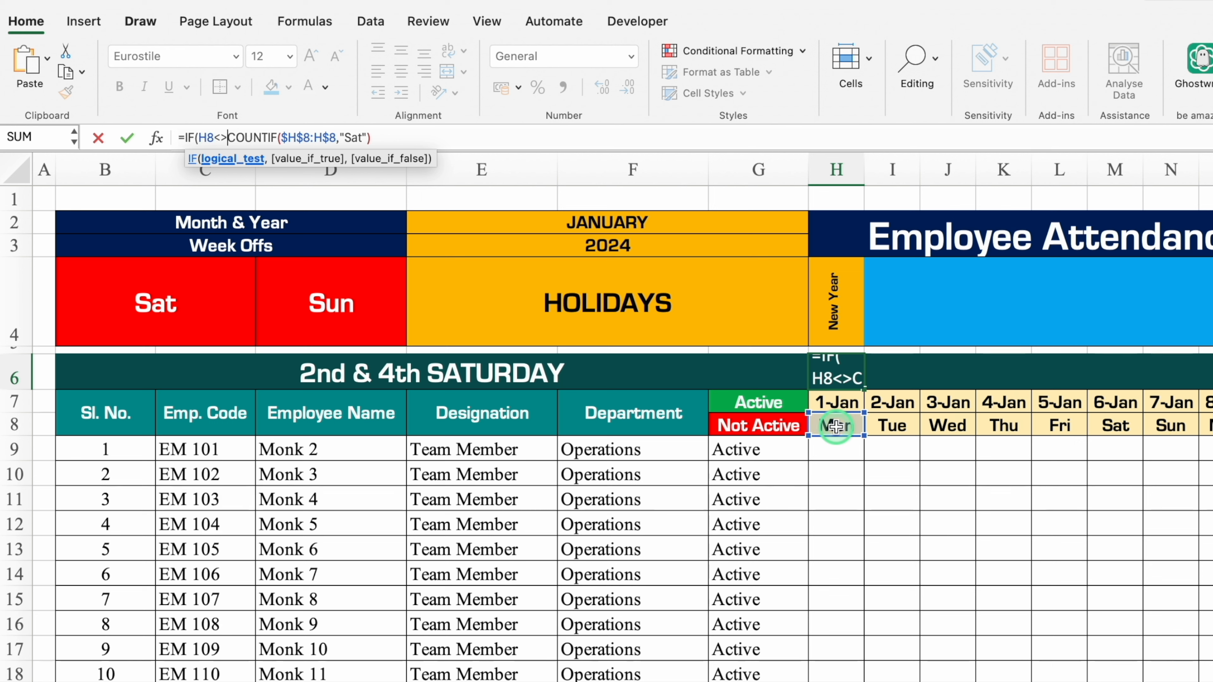
type("\"Sat")
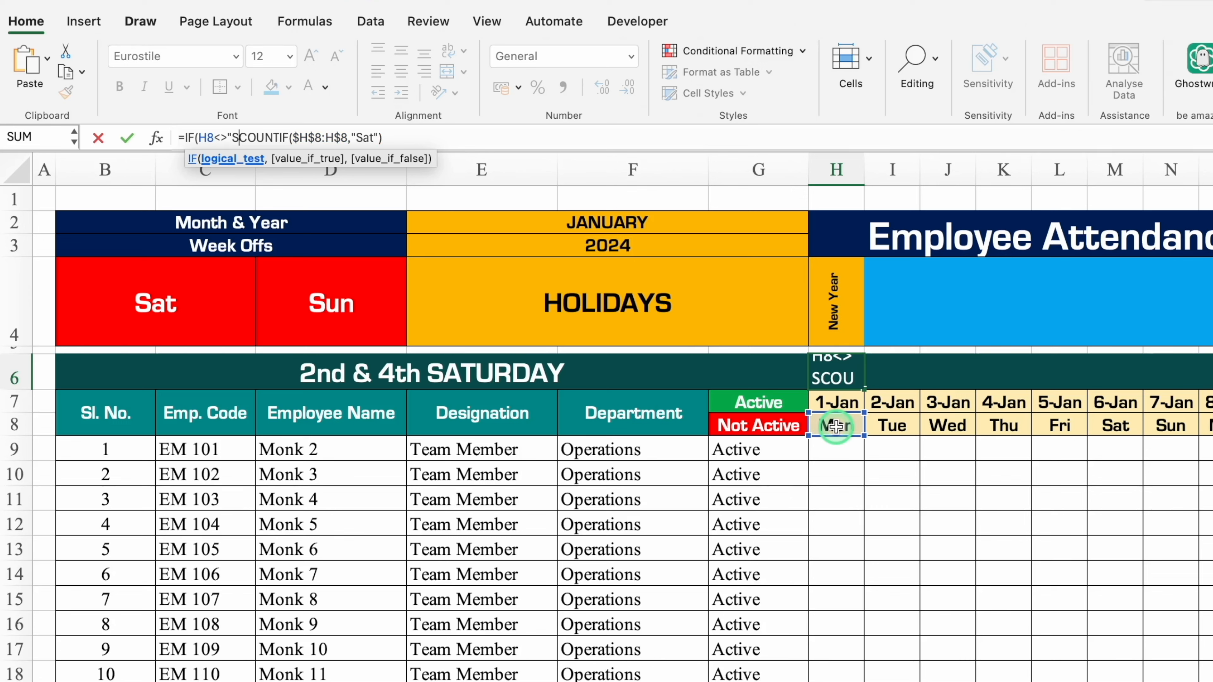
type("\"")
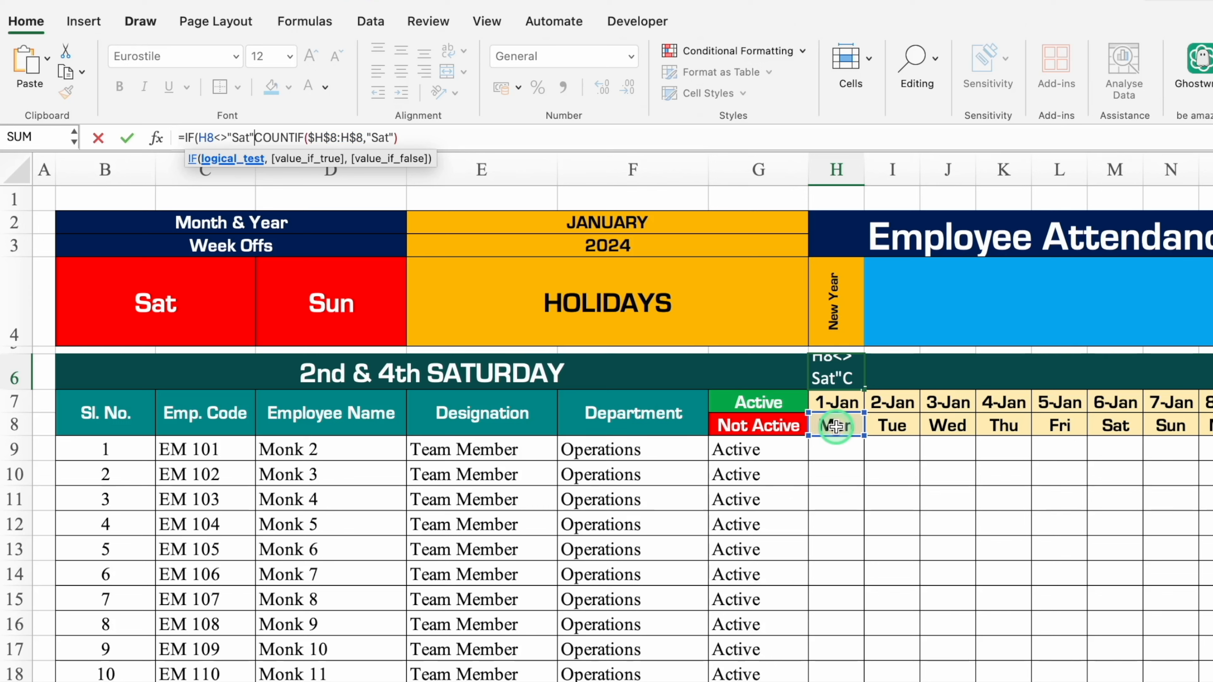
type(",")
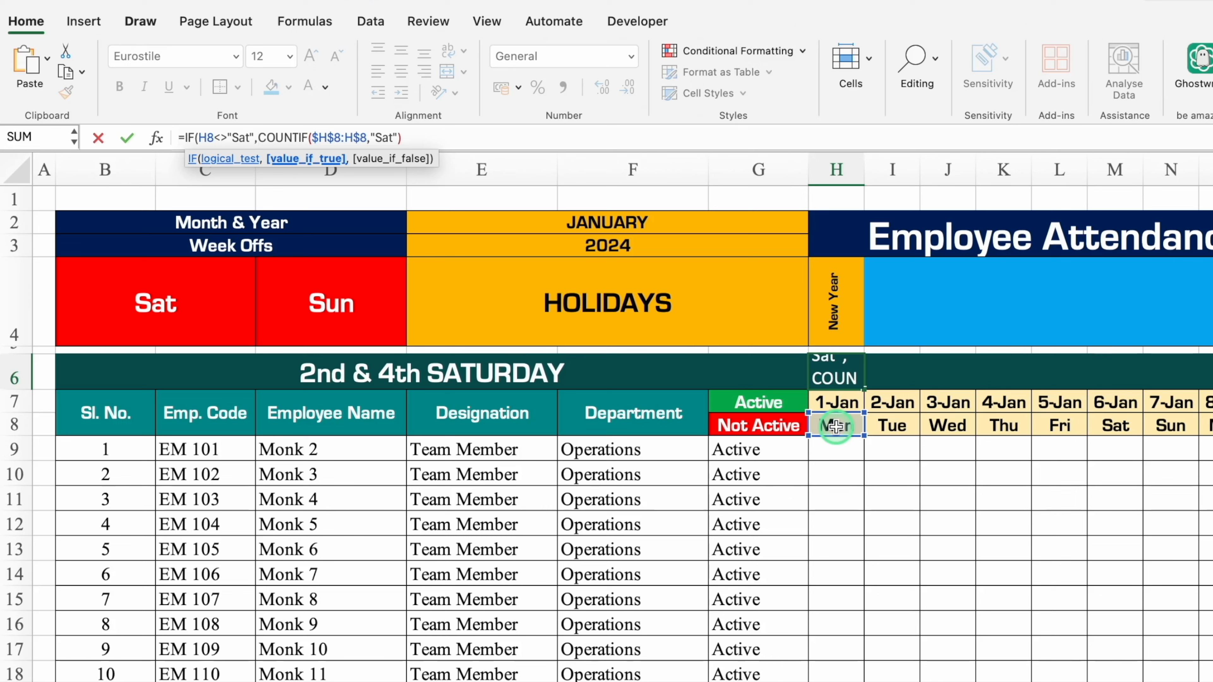
type("\"\"")
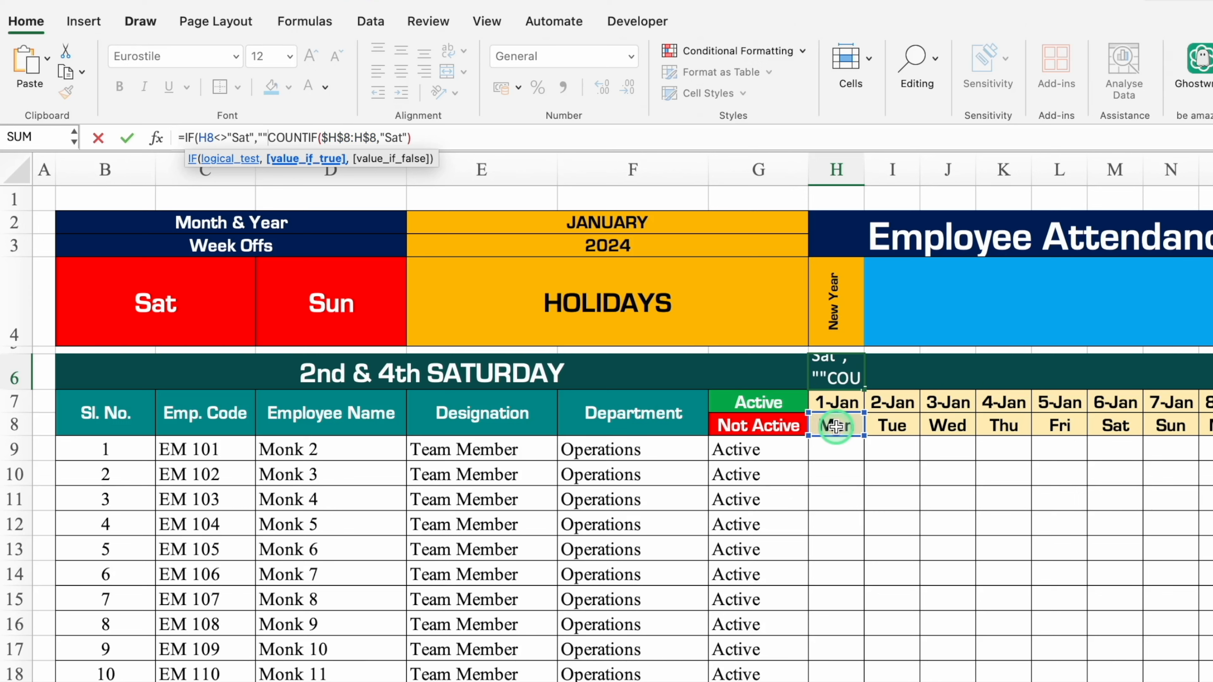
type(",")
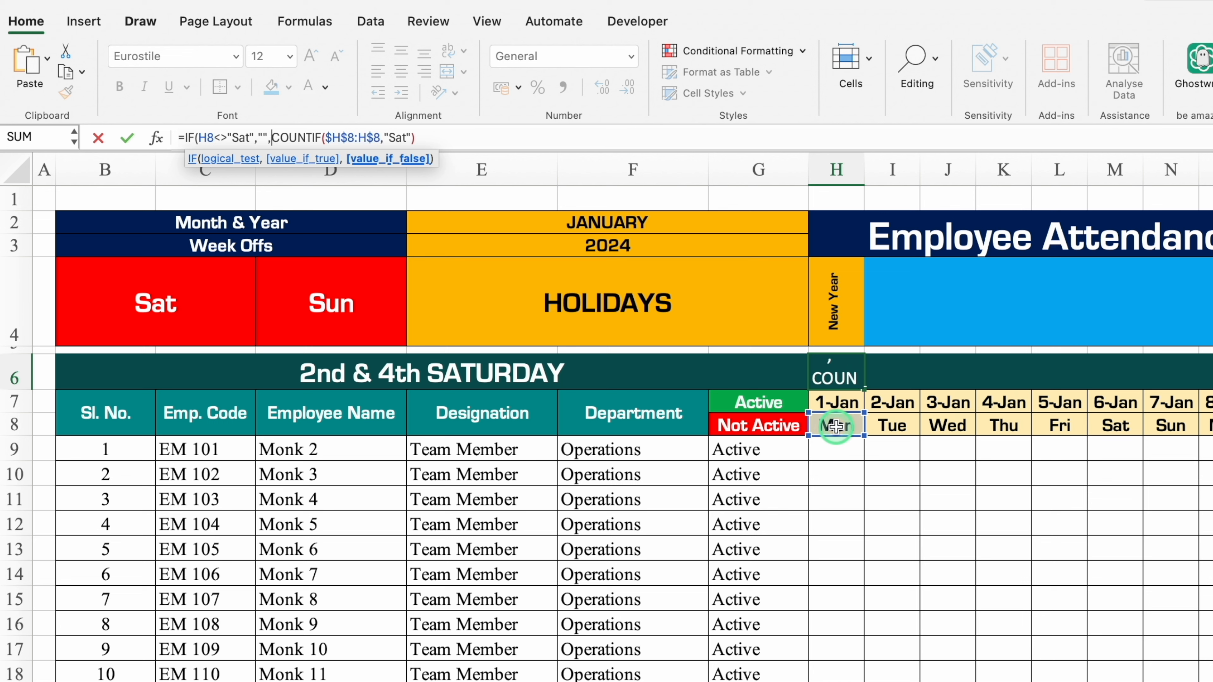
Complete the H6 formula as =IF(H8<>"Sat","",COUNTIF($H$8:H$8,"Sat")).
left_click(495, 136)
type(")")
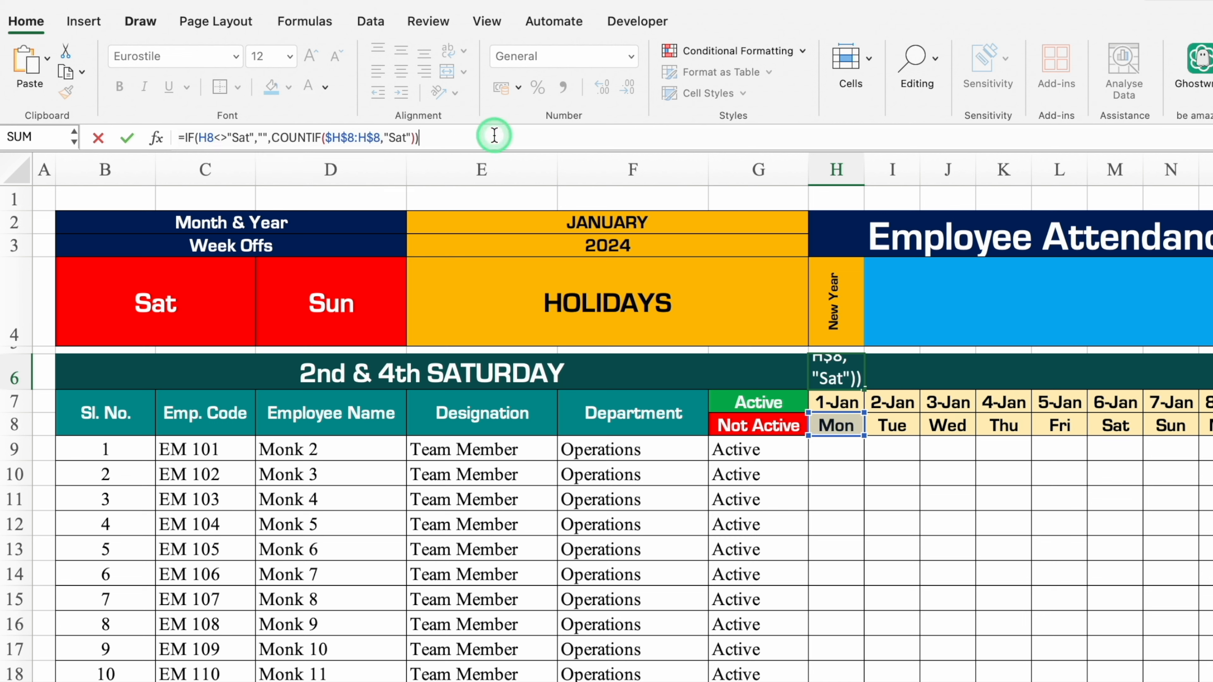
key("Return")
Fill the H6 Saturday-count formula across the row to AL6.
left_click(853, 367)
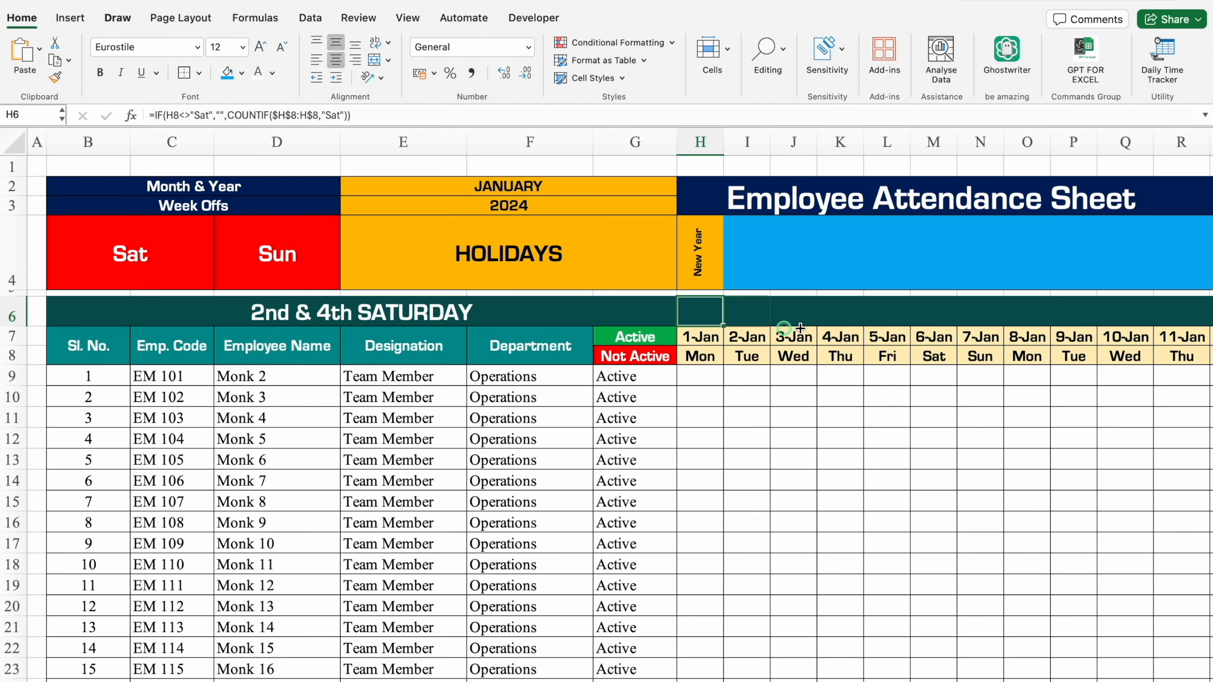
left_click_drag(800, 328, 1099, 330)
scroll(515, 669, "left", 15)
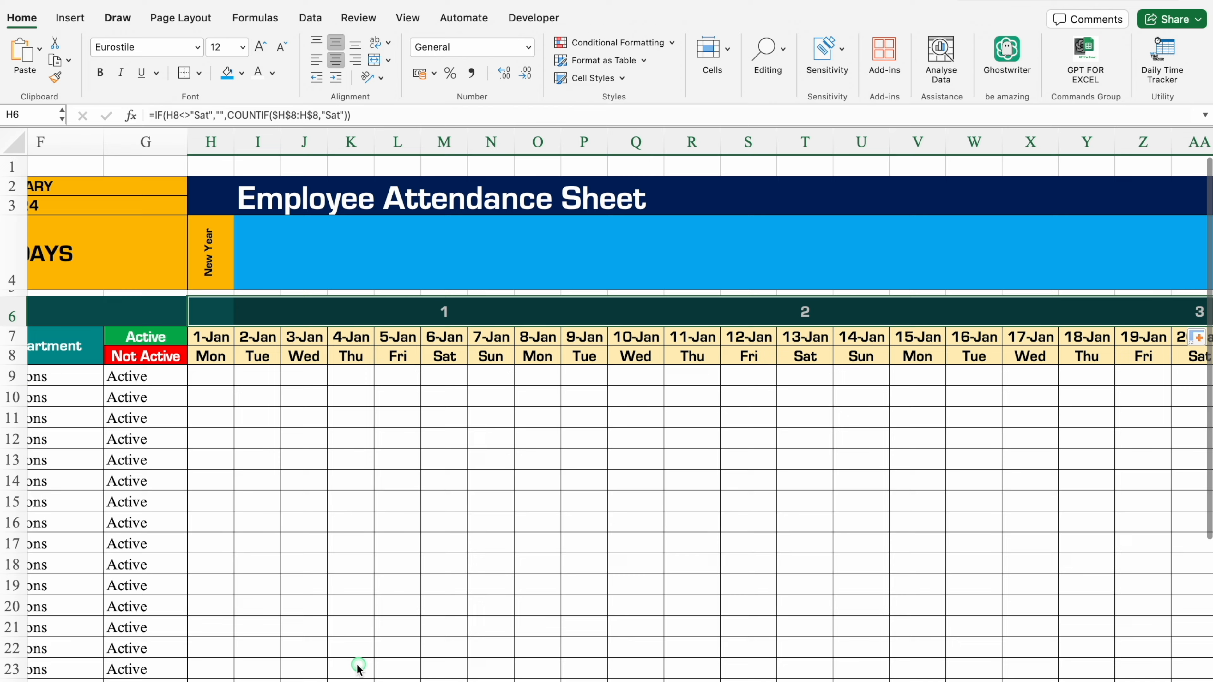
scroll(356, 666, "right", 15)
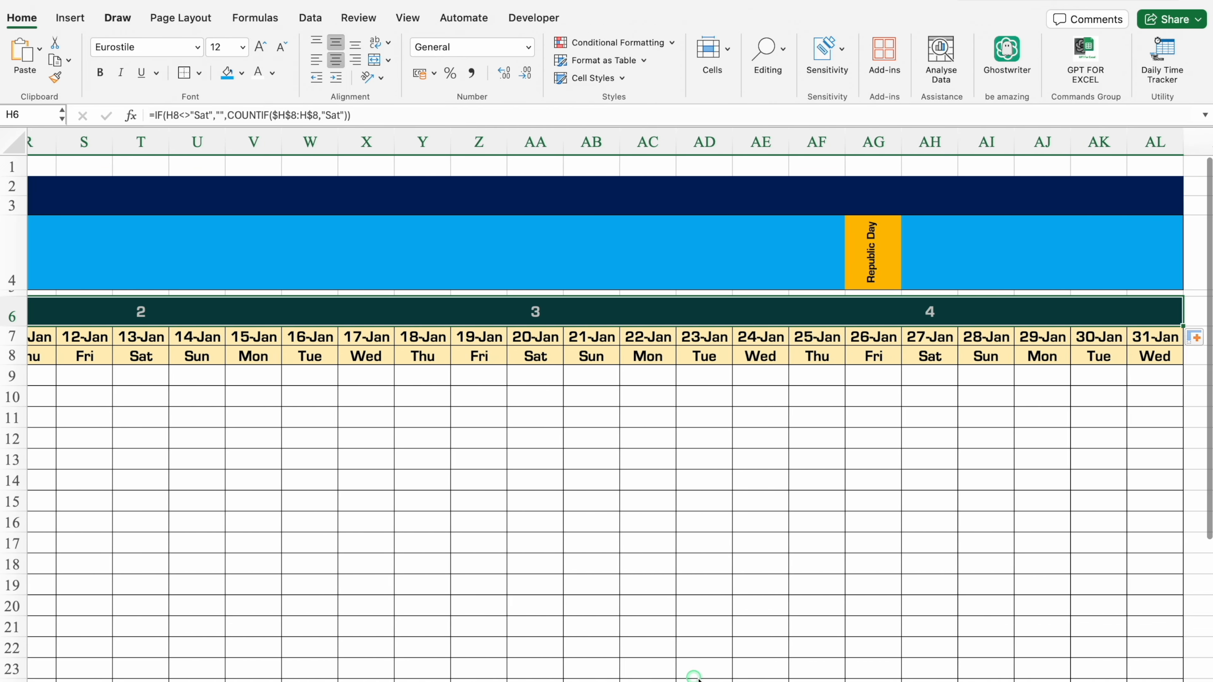
scroll(700, 669, "left", 14)
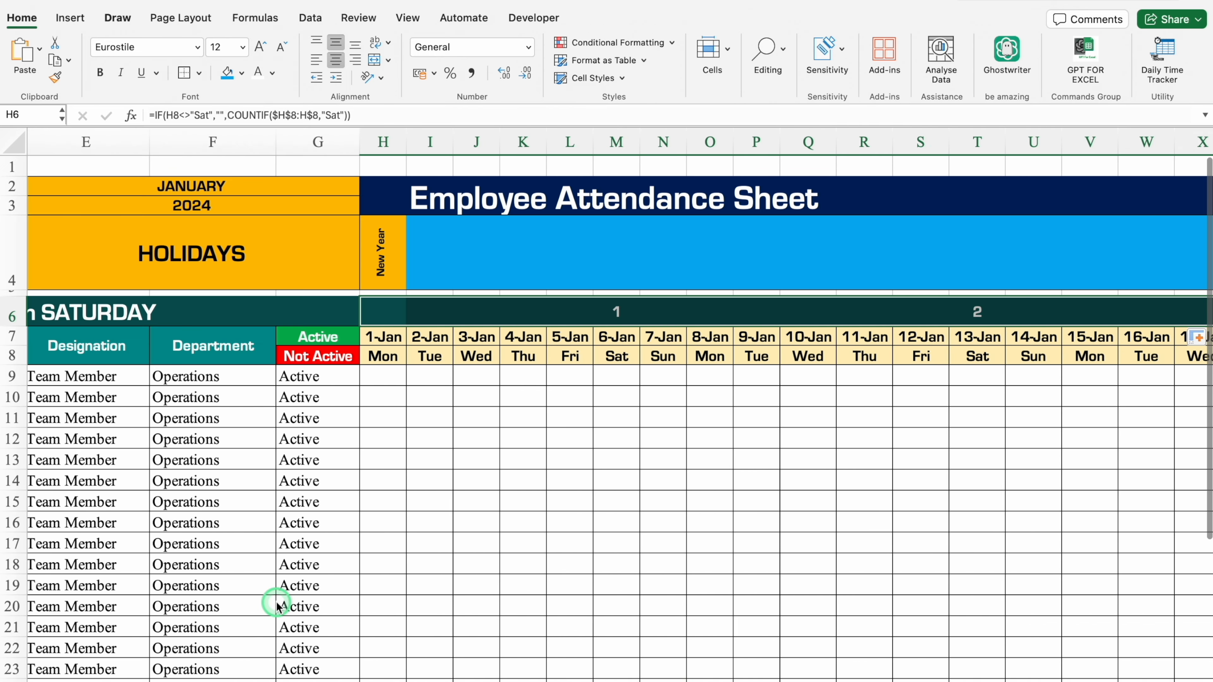
Apply the custom number format # "Sat" to the Saturday counts in H6:AL6.
key("super+1")
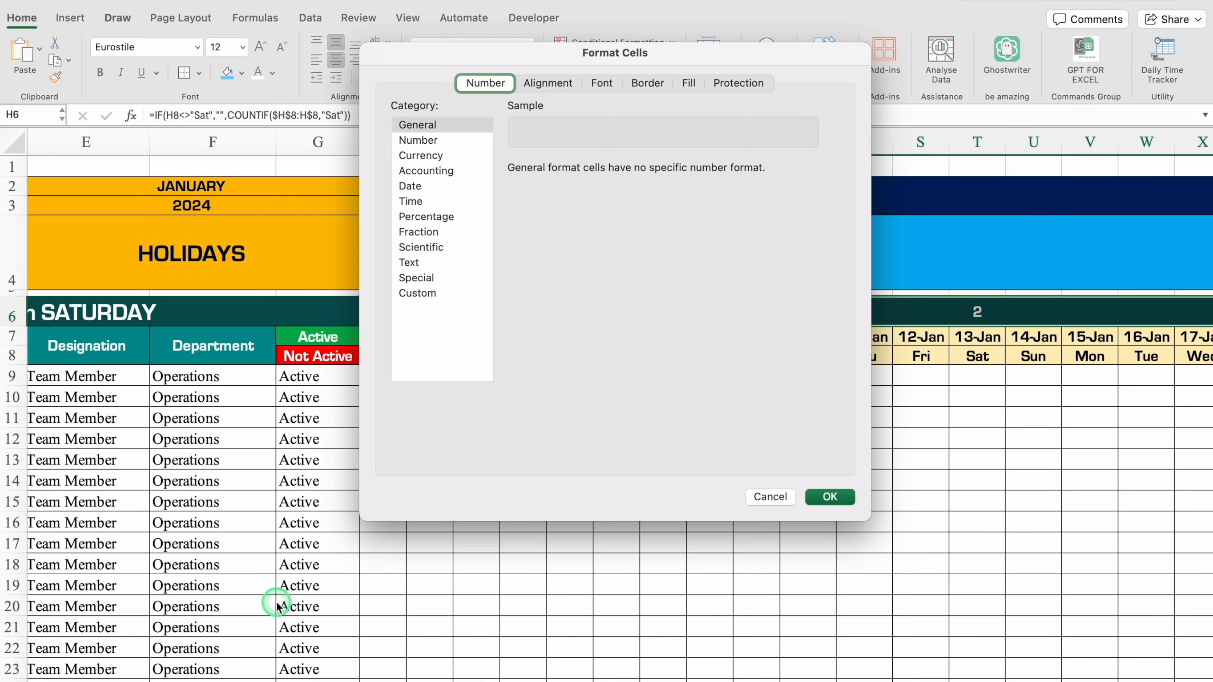
left_click(417, 293)
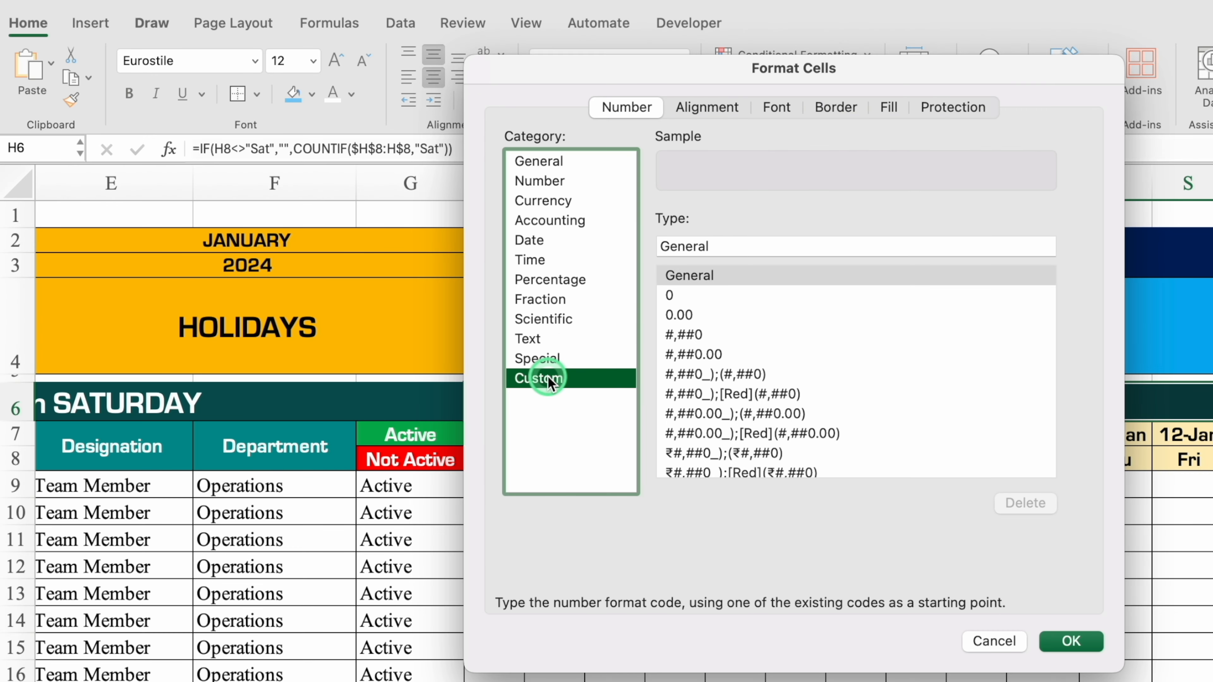
left_click_drag(739, 243, 620, 246)
key("BackSpace")
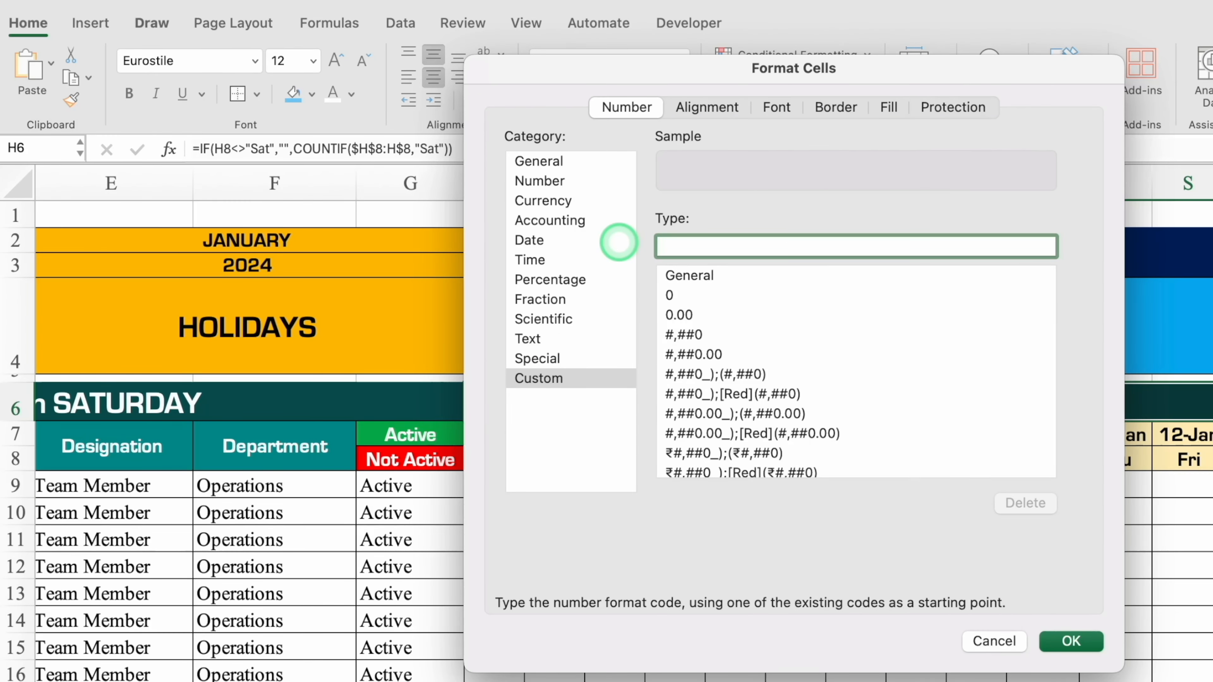
type("#")
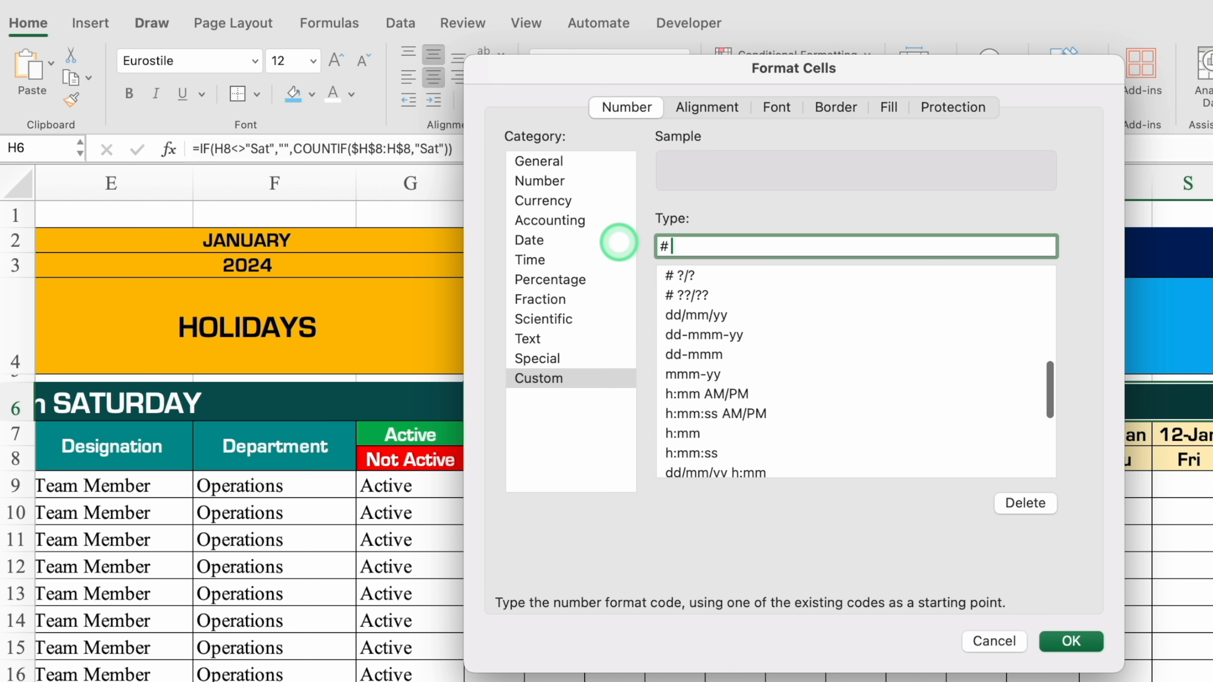
type(" \"Sat\"")
left_click(1081, 643)
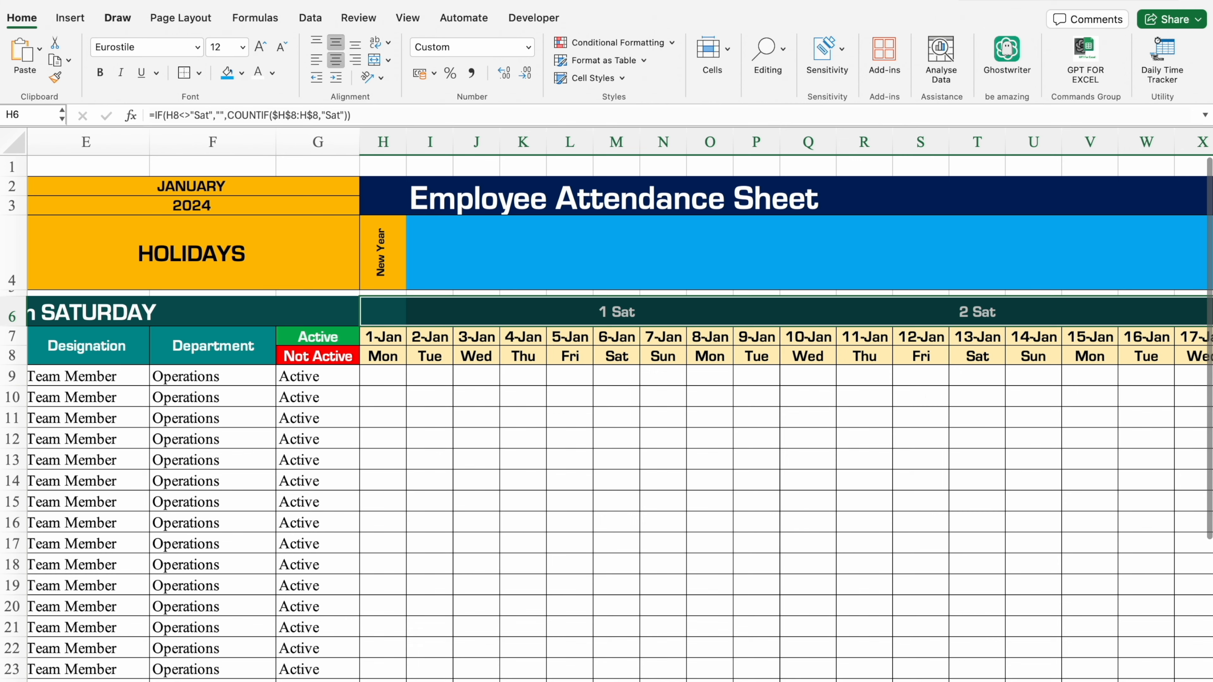
Create an Equal To conditional formatting rule for H6:AL6 with the value 1 and a customised format.
scroll(616, 406, "right", 5)
scroll(893, 681, "right", 2)
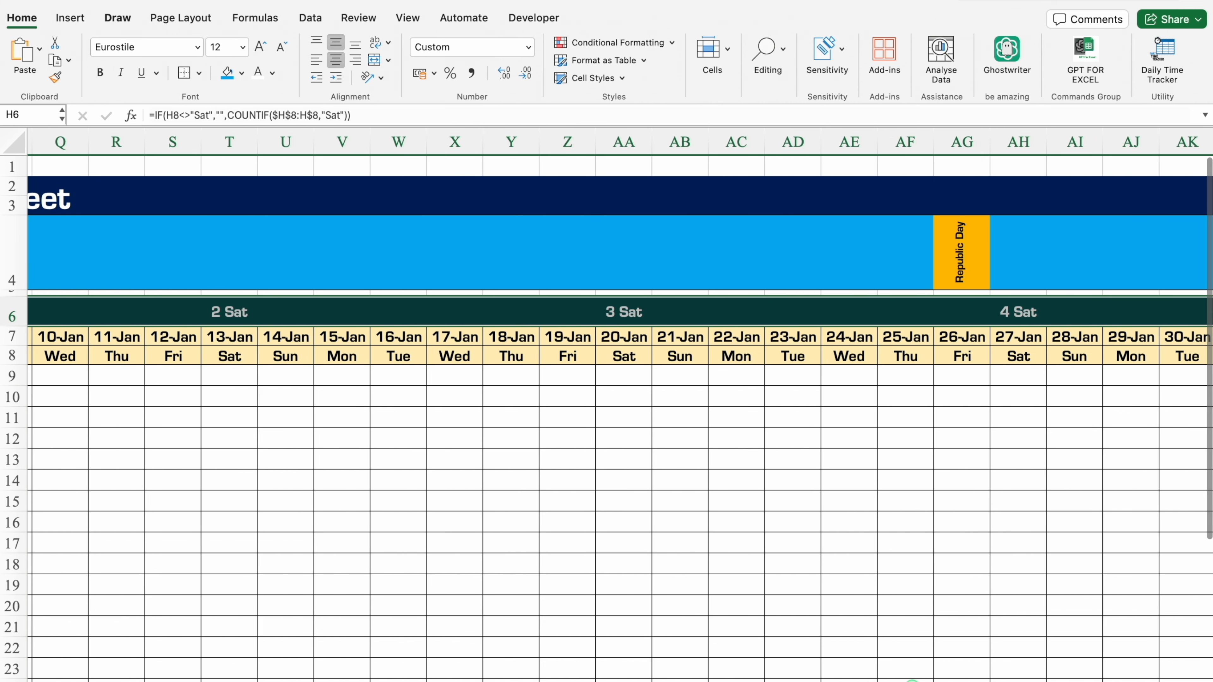
scroll(892, 681, "left", 5)
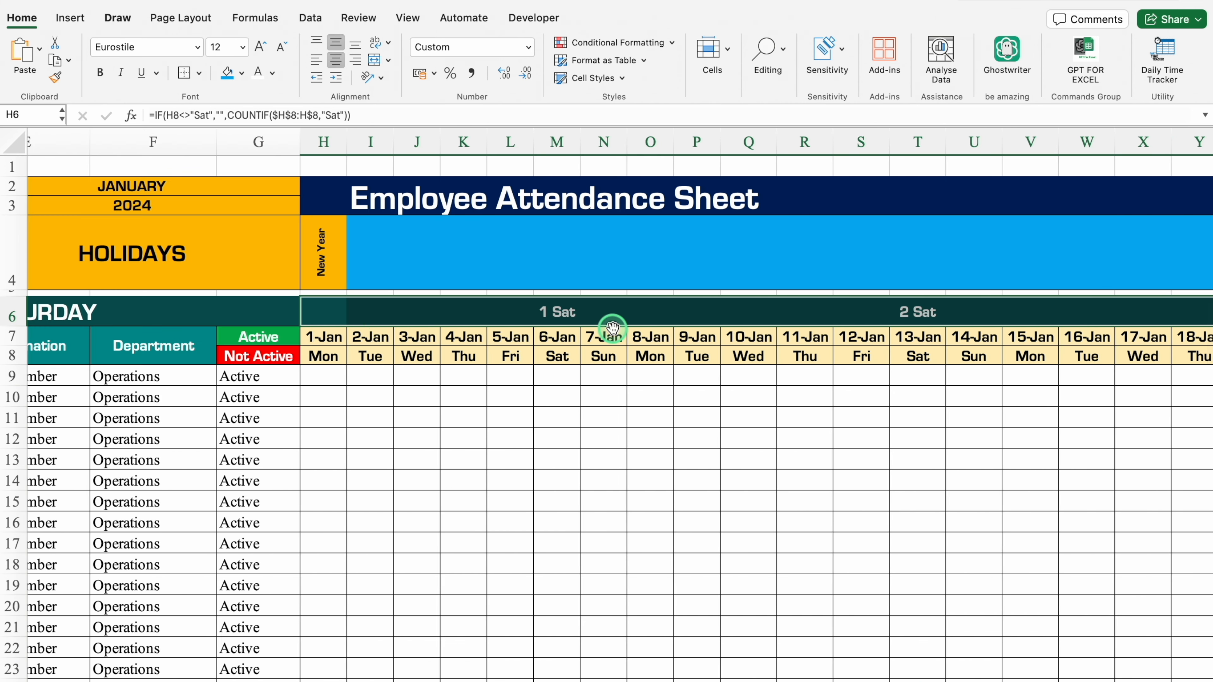
left_click(631, 43)
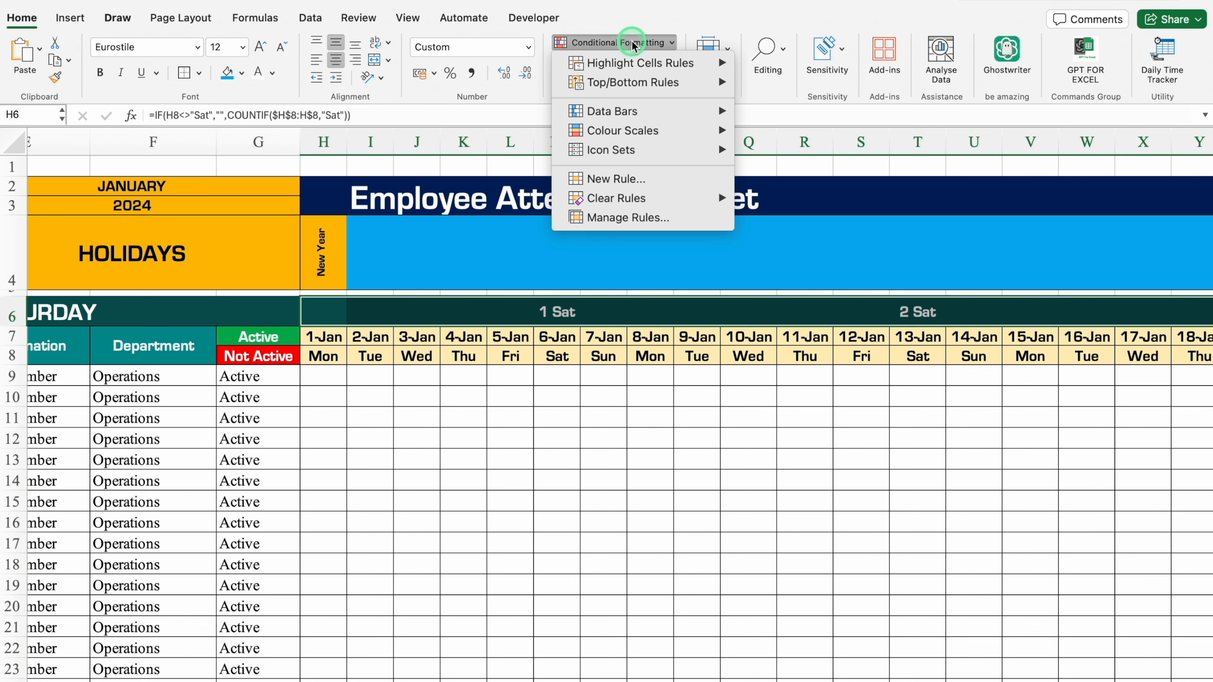
mouse_move(642, 62)
left_click(800, 127)
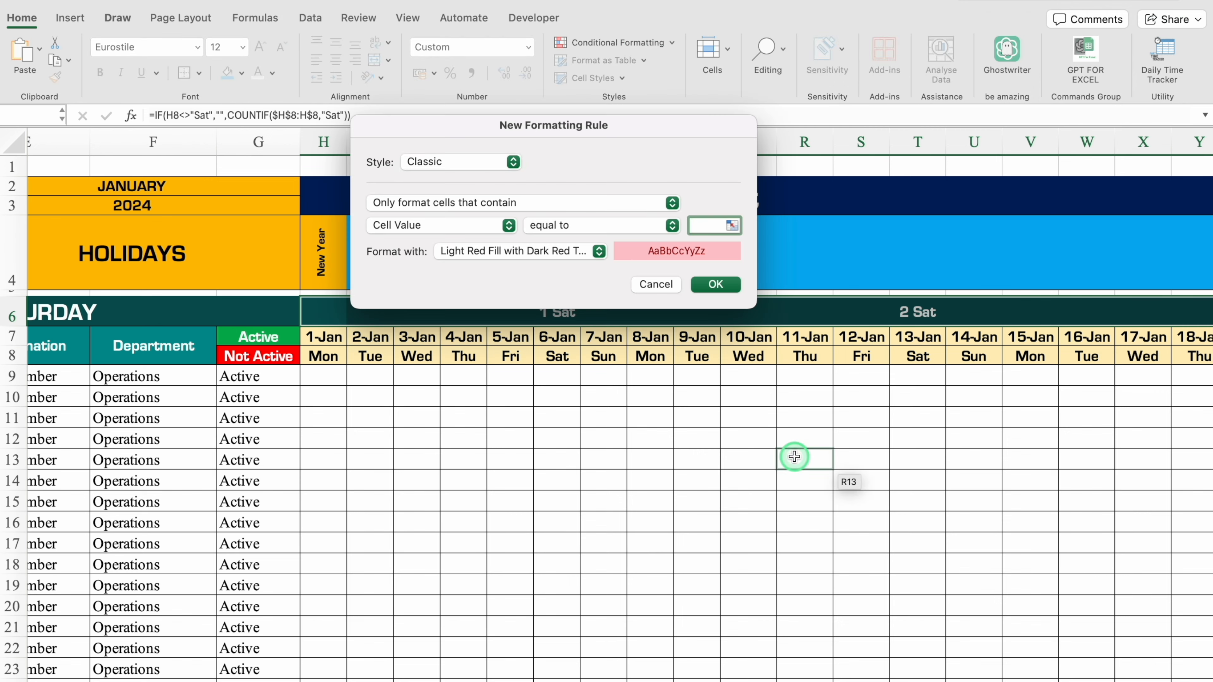
type("1")
left_click(599, 253)
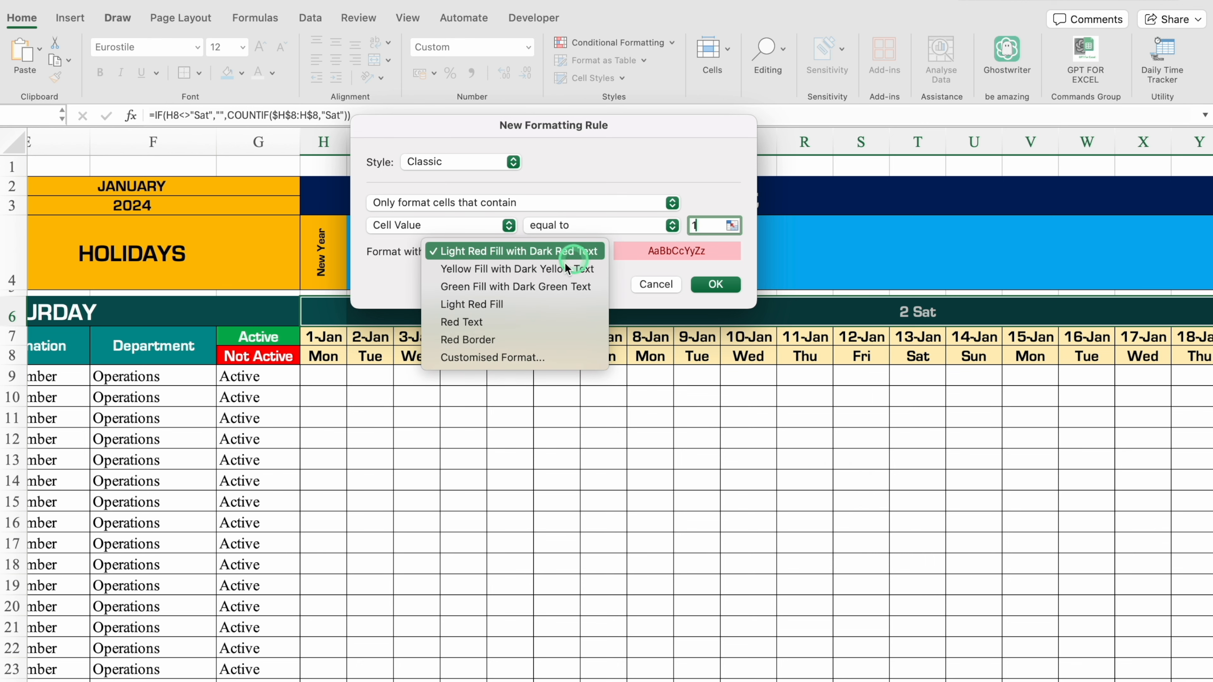
left_click(511, 356)
Give the equal-to-1 rule a dark teal fill and matching dark teal font colour, and apply the rule.
left_click(683, 83)
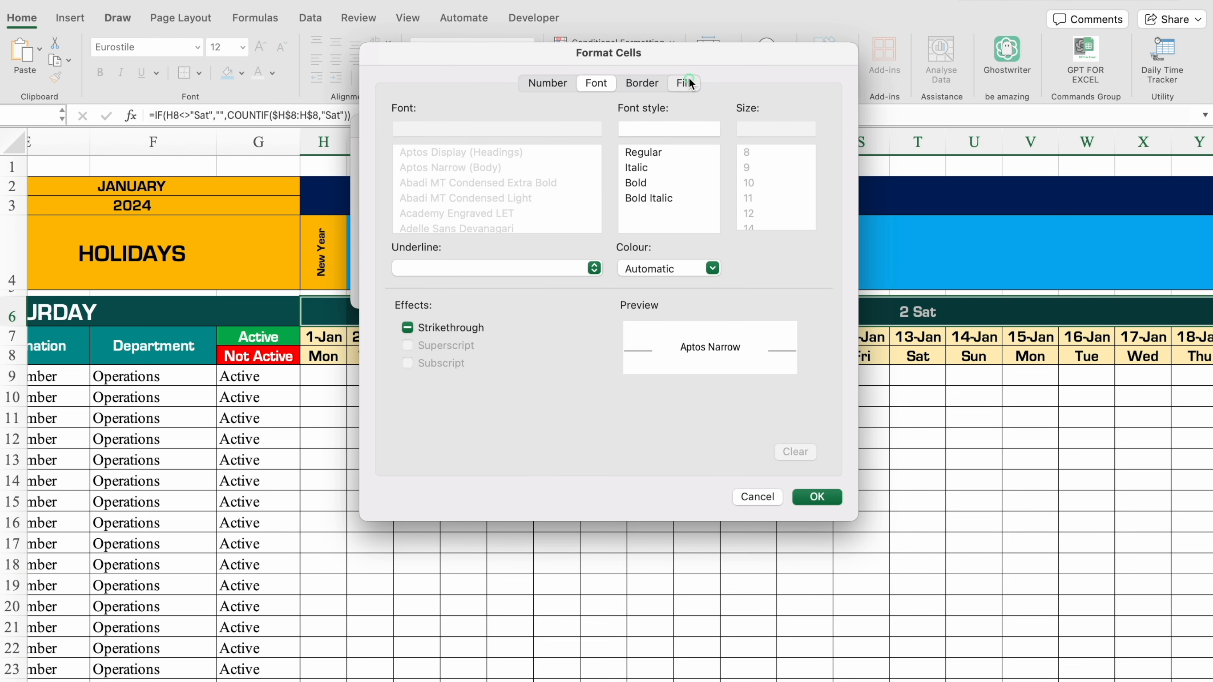
left_click(559, 142)
left_click(416, 361)
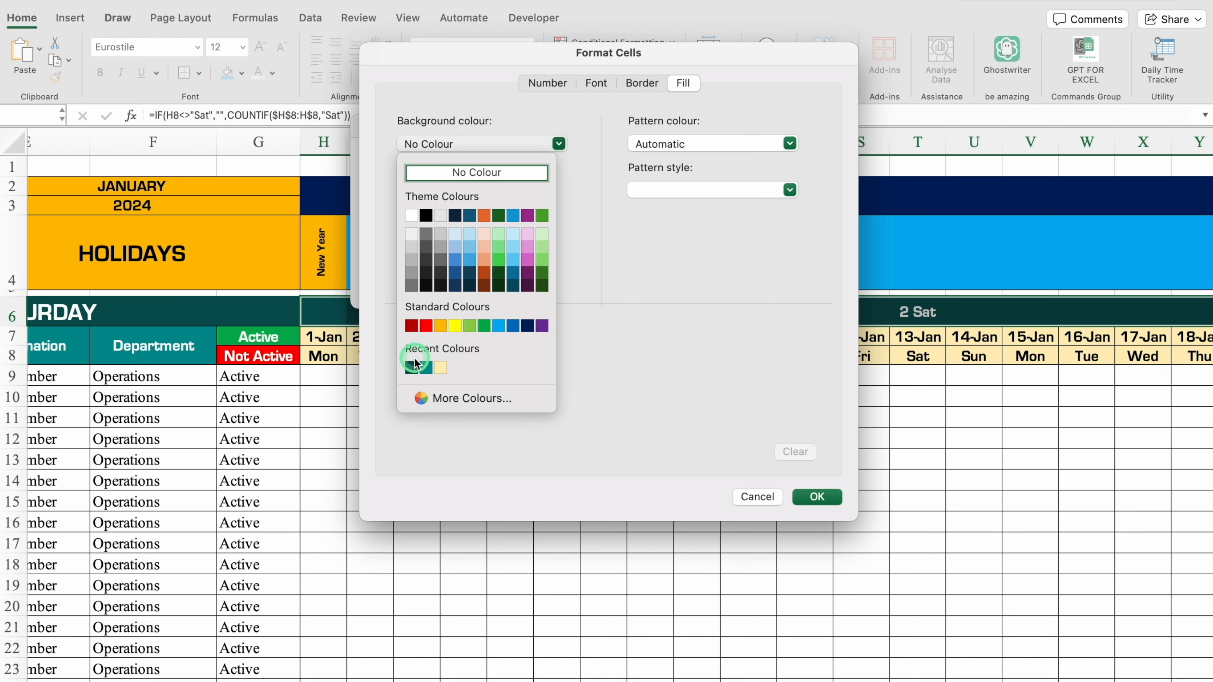
left_click(596, 83)
left_click(712, 266)
left_click(632, 493)
left_click(817, 497)
left_click(716, 285)
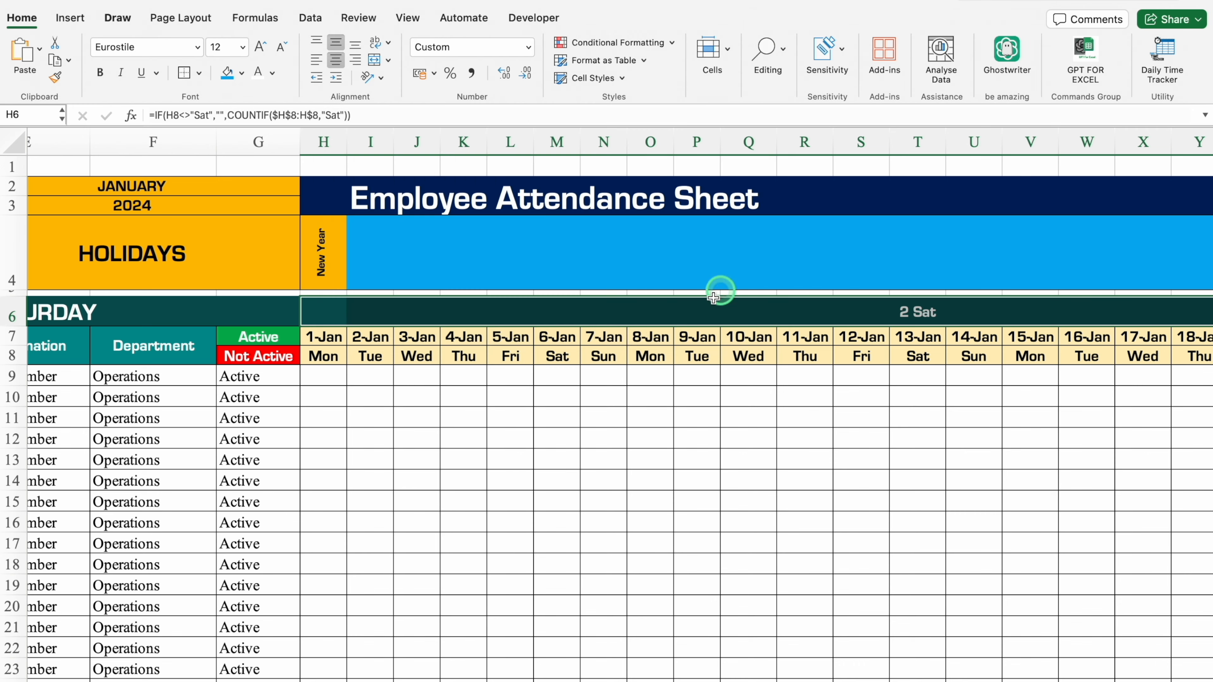
Create another Equal To conditional formatting rule for H6:AL6 with the value 3 and a customised format.
scroll(374, 676, "right", 10)
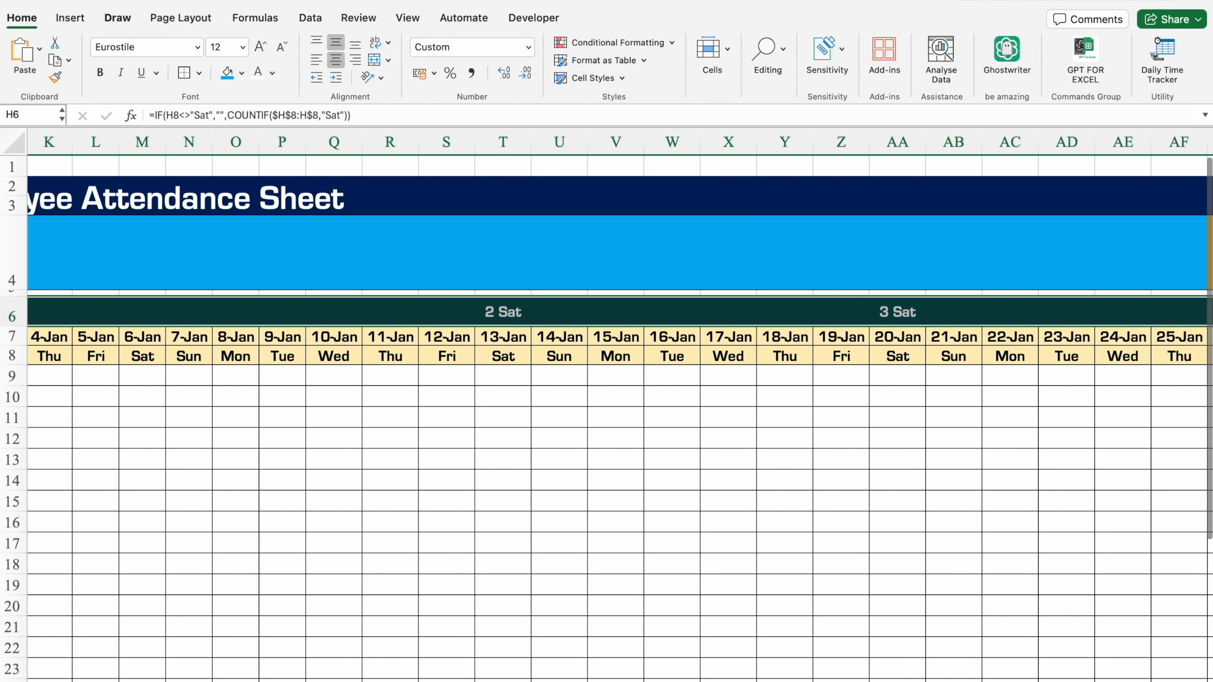
scroll(627, 679, "right", 2)
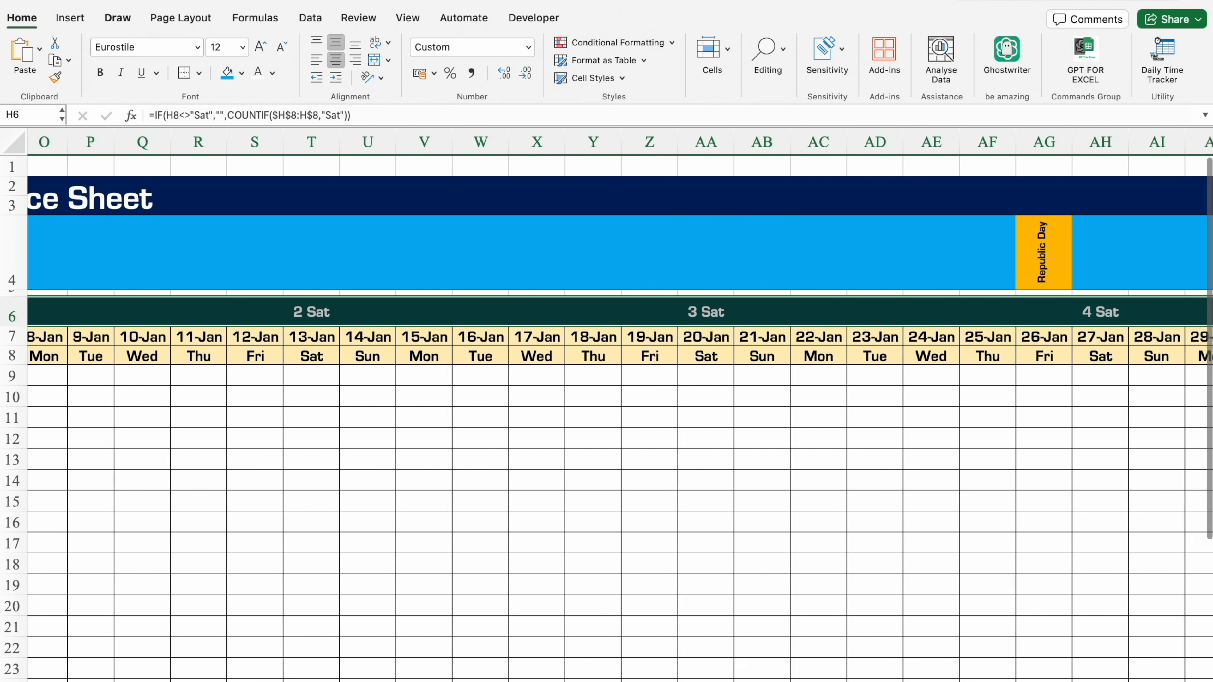
left_click(615, 41)
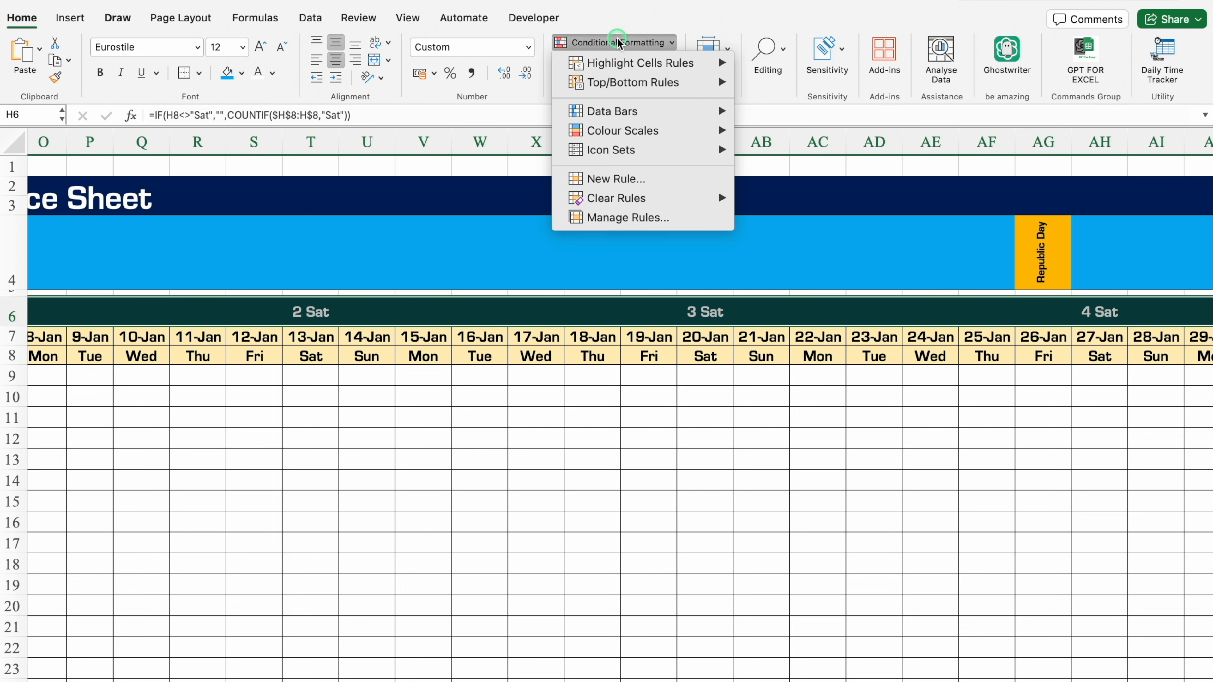
mouse_move(678, 63)
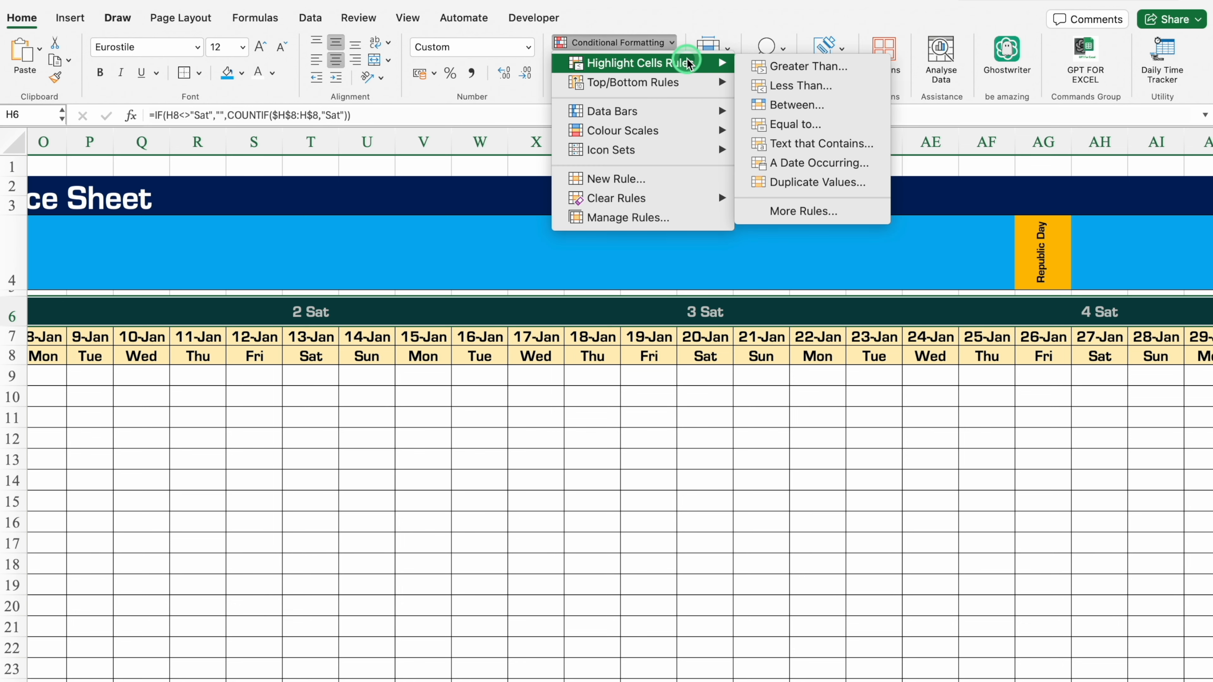
left_click(807, 123)
left_click(703, 223)
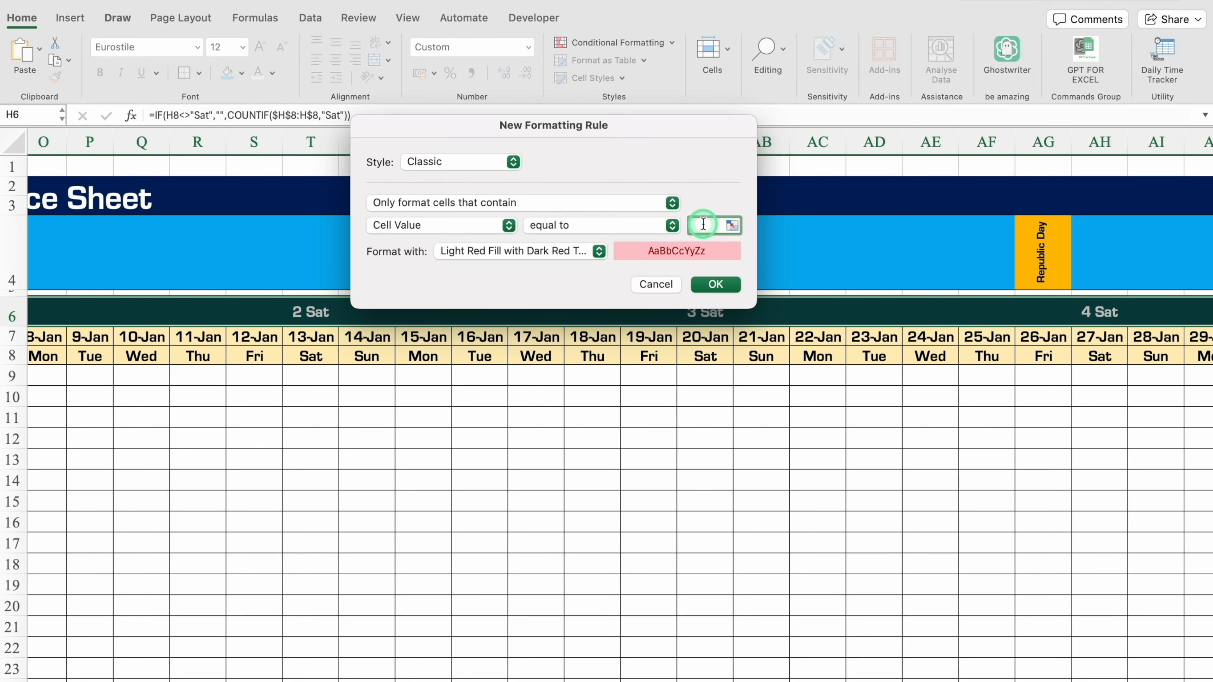
left_click(600, 252)
left_click(500, 357)
Give the equal-to-3 rule a dark teal fill and matching dark teal font colour, and apply the rule.
left_click(683, 83)
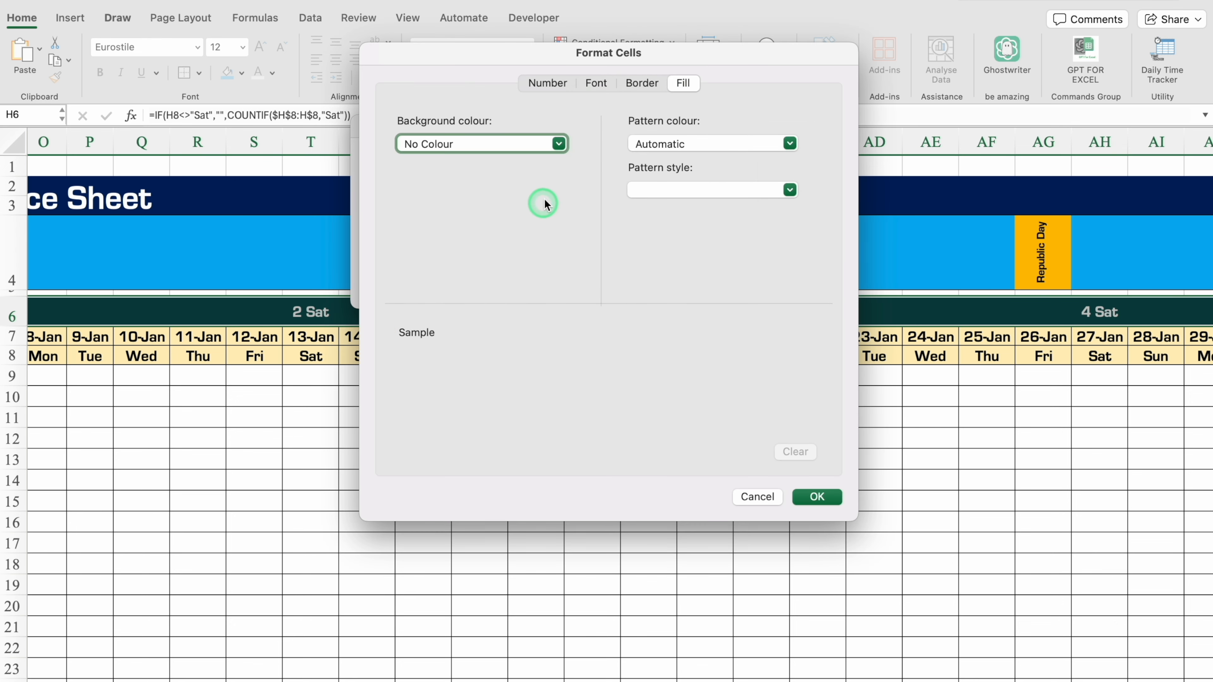
left_click(560, 143)
left_click(411, 367)
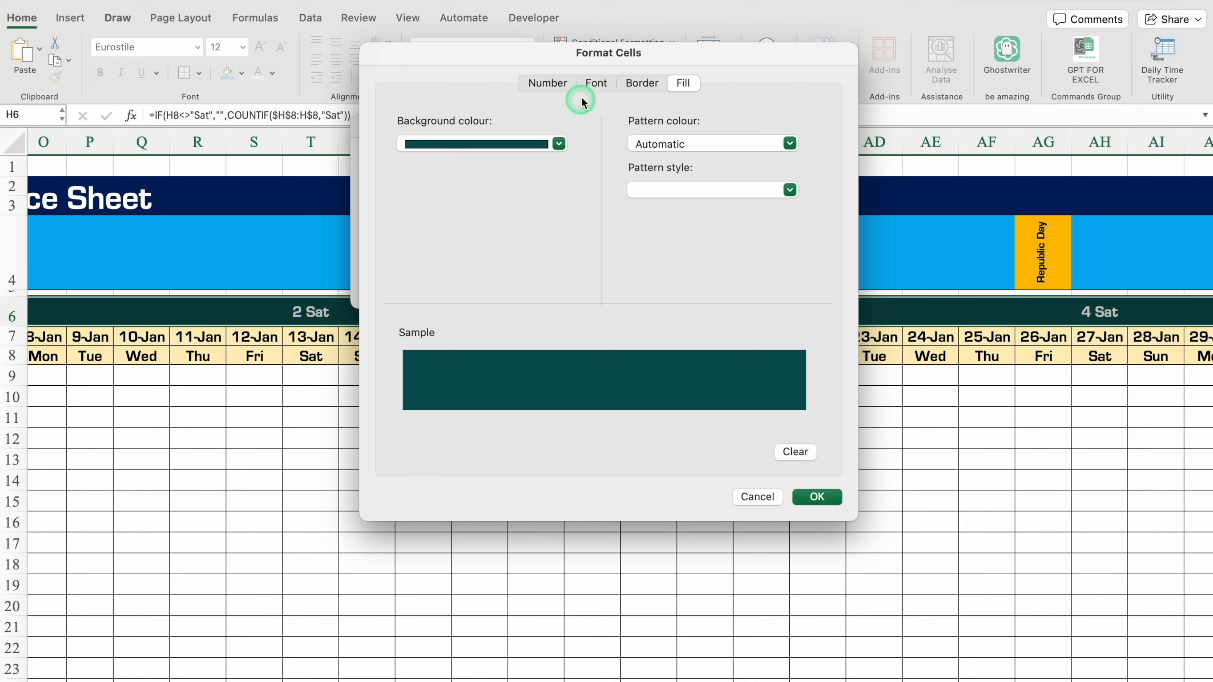
left_click(597, 82)
left_click(713, 269)
left_click(633, 491)
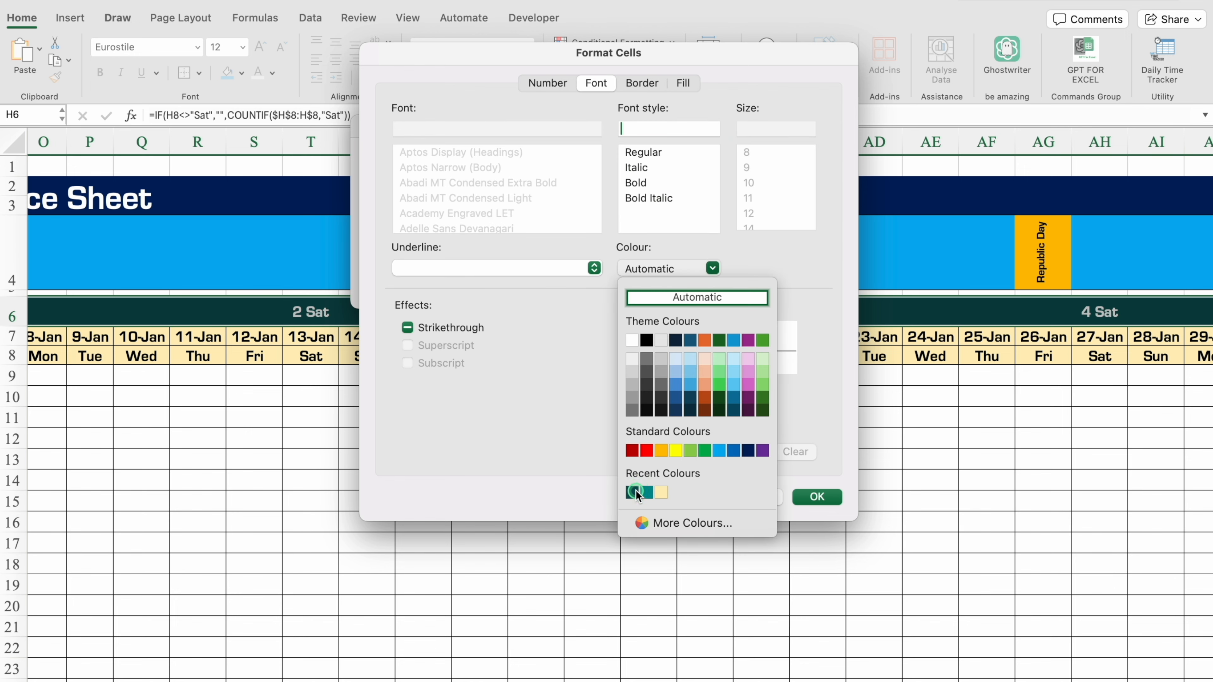
left_click(818, 498)
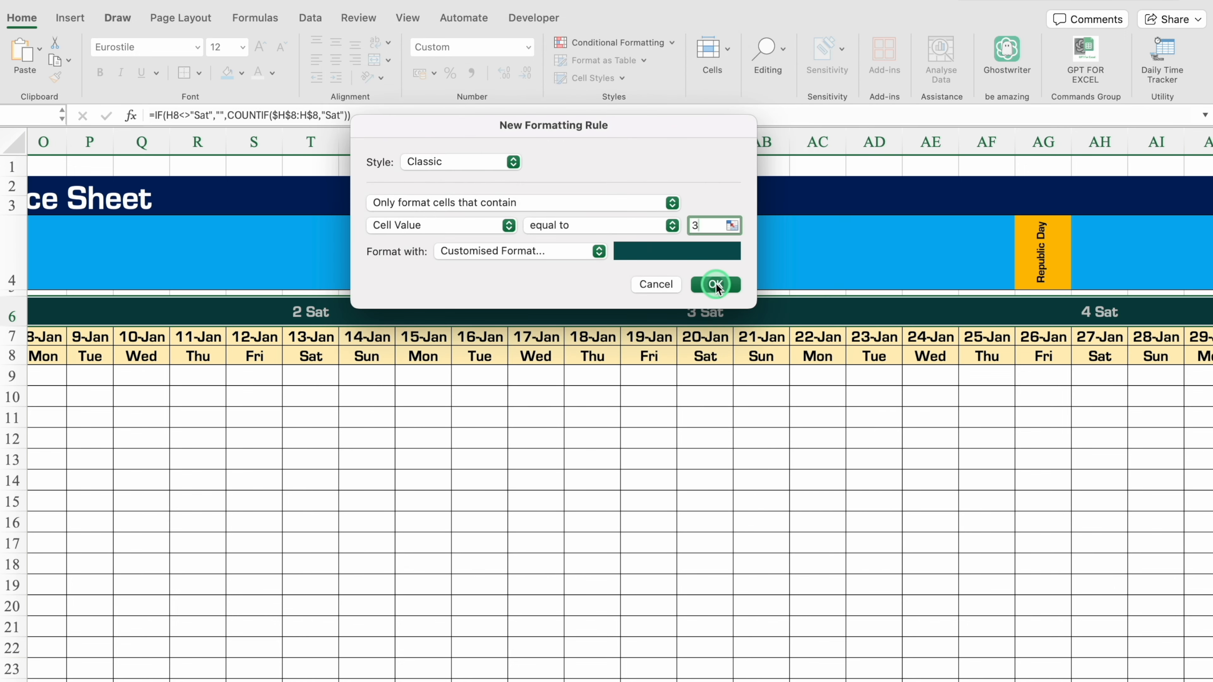
left_click(716, 284)
scroll(675, 674, "right", 5)
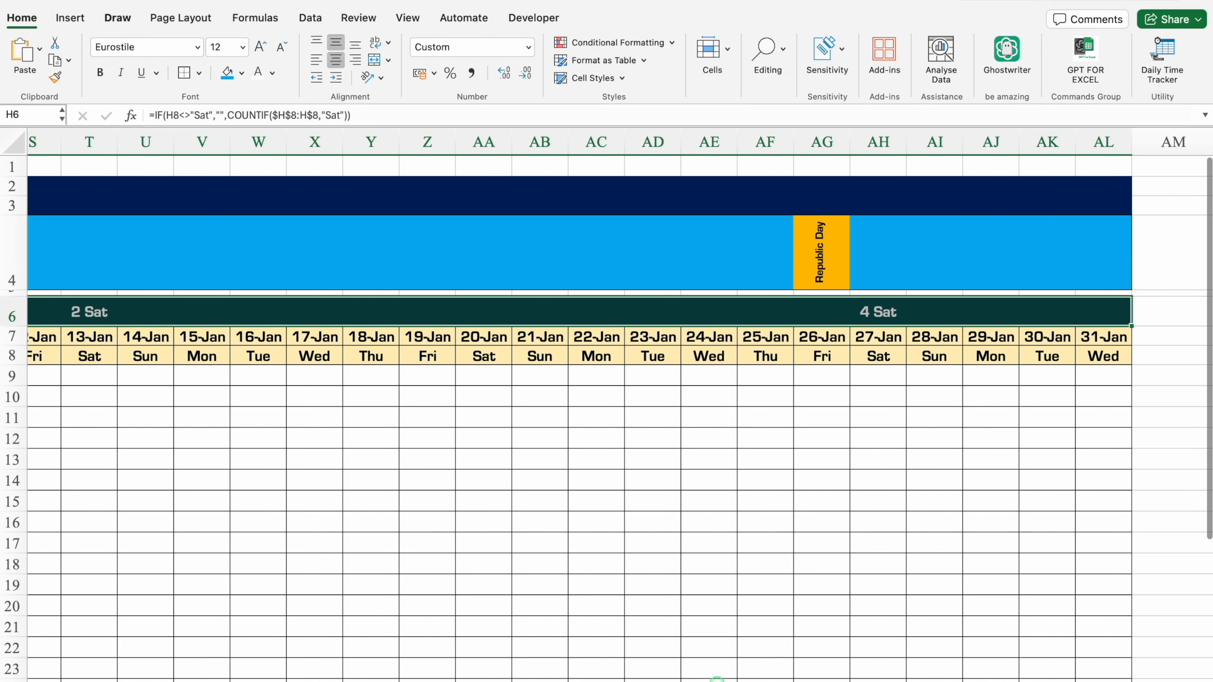
Apply a border across the 2nd & 4th Saturday row B6:AL6 and hide the worksheet gridlines.
scroll(712, 679, "left", 10)
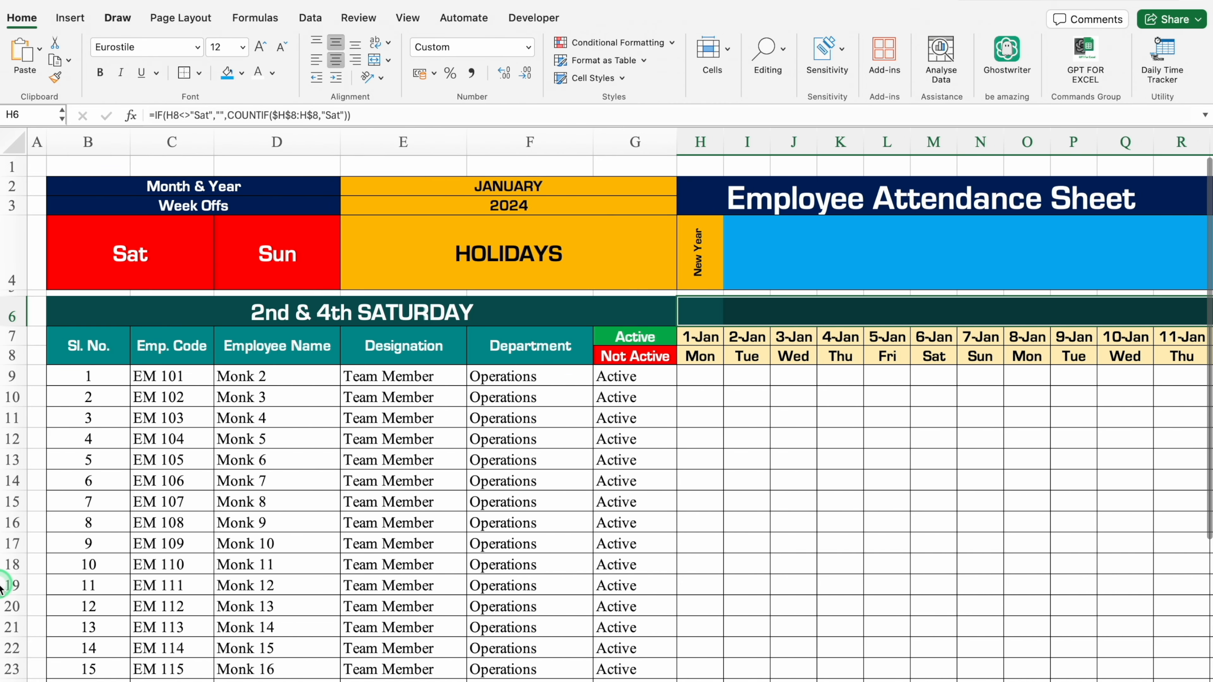
left_click(73, 307)
left_click_drag(598, 322, 1082, 320)
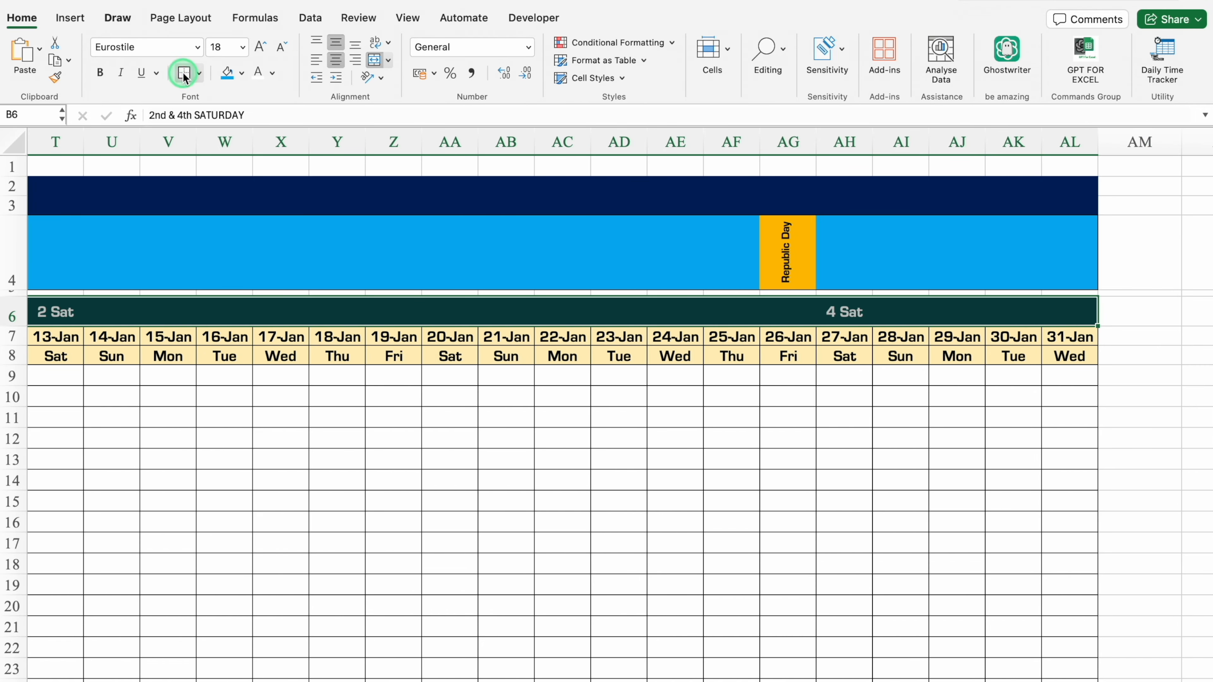
left_click(185, 75)
left_click(793, 459)
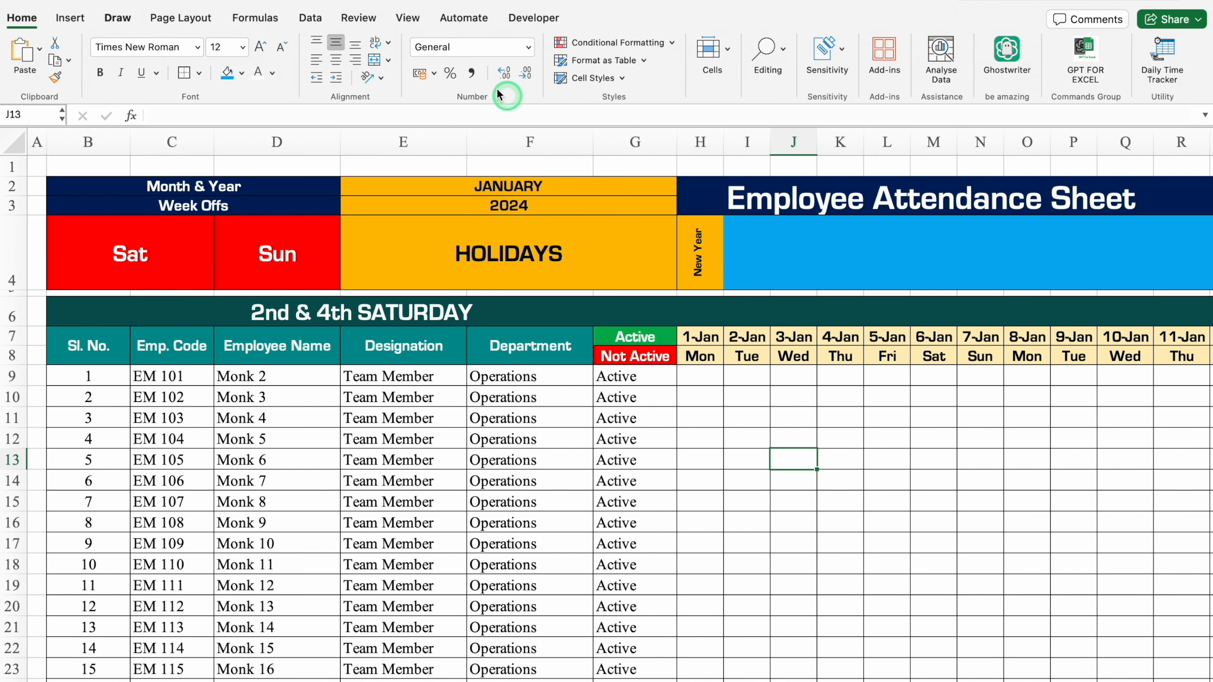
left_click(407, 18)
left_click(445, 73)
Create a new Classic conditional formatting rule for the attendance grid H9:AL33 that uses a formula to determine which cells to format.
left_click(705, 380)
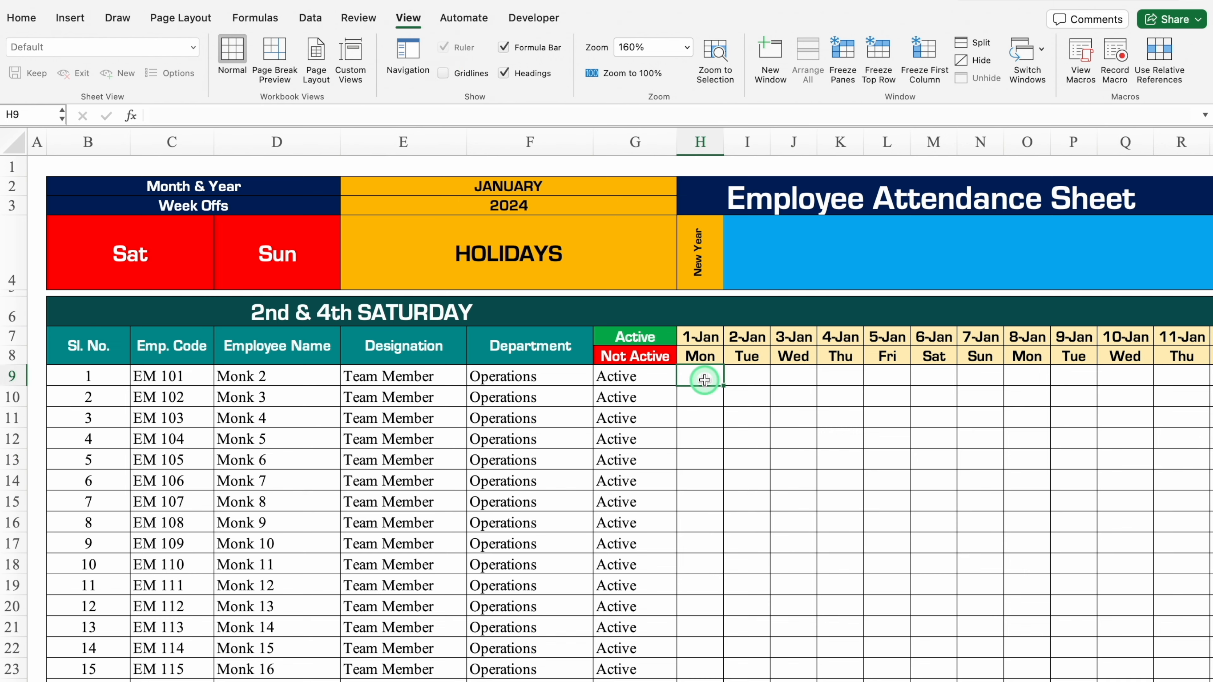
left_click_drag(705, 380, 1211, 369)
left_click_drag(1099, 390, 1093, 609)
left_click_drag(1097, 680, 456, 663)
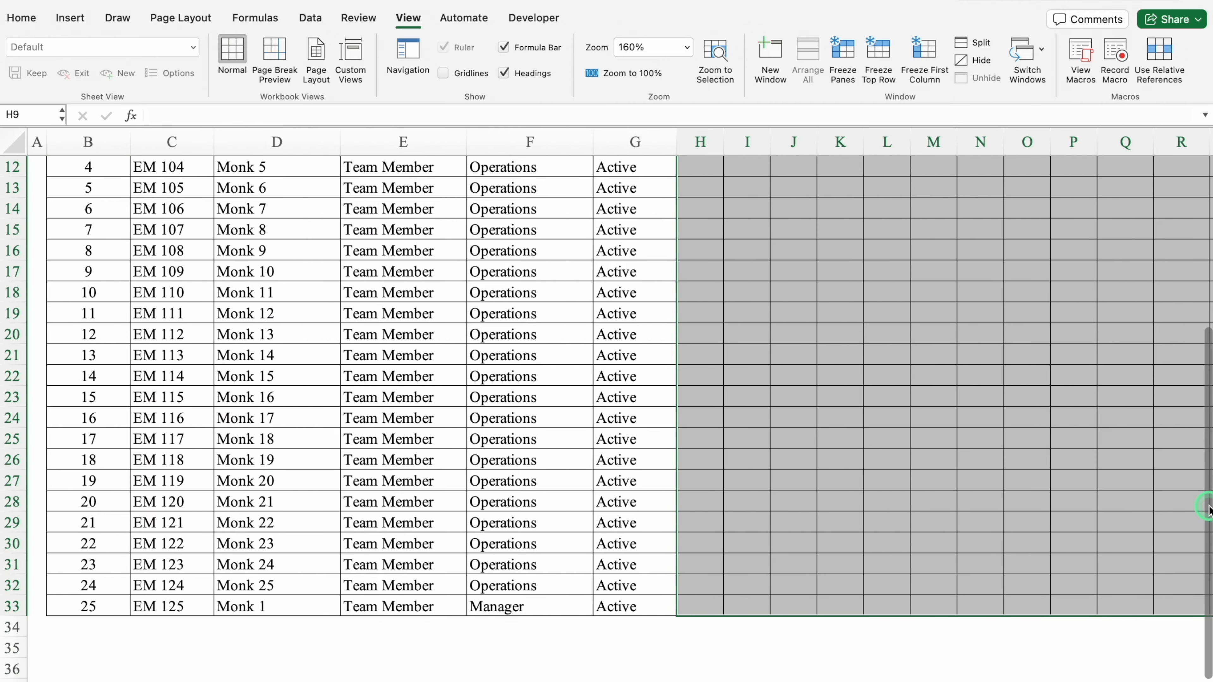
left_click_drag(1208, 509, 1209, 249)
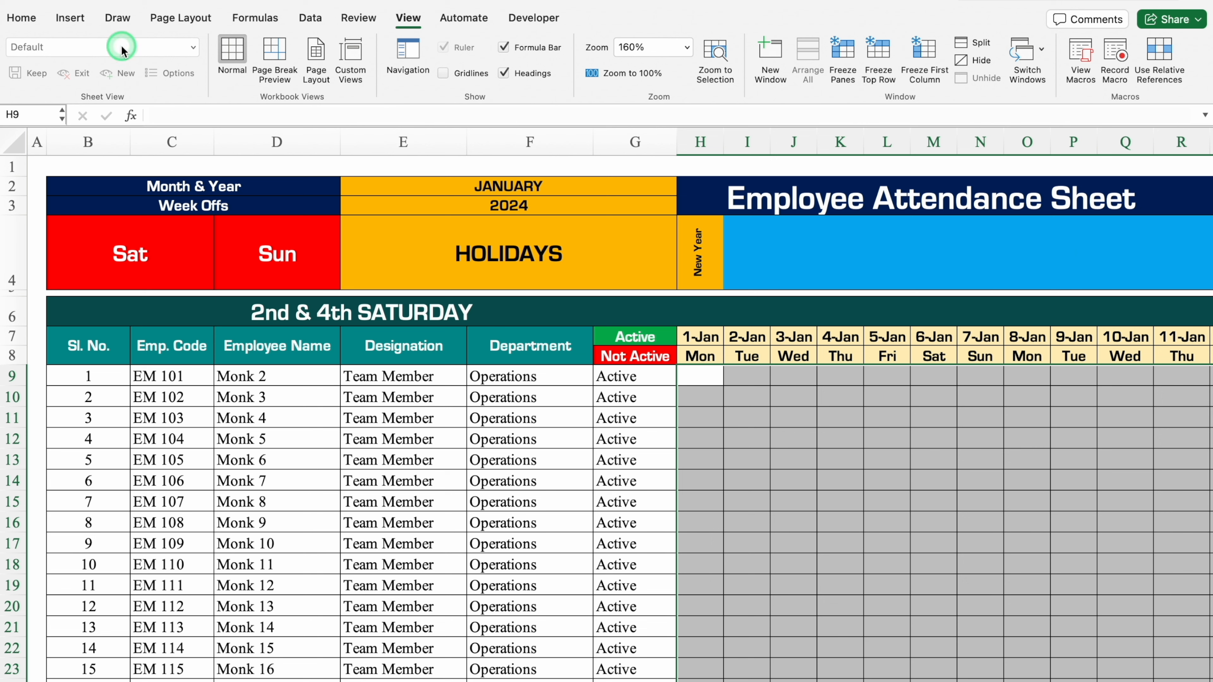
left_click(22, 17)
left_click(620, 43)
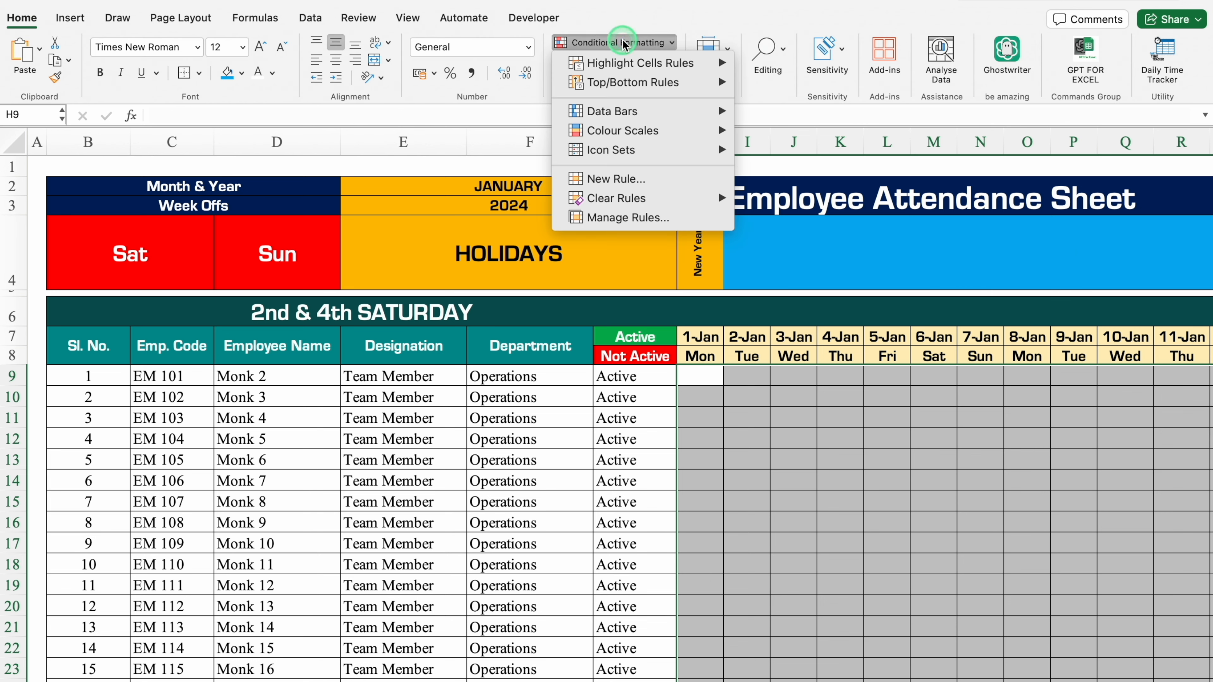
left_click(626, 179)
left_click(593, 157)
left_click(539, 228)
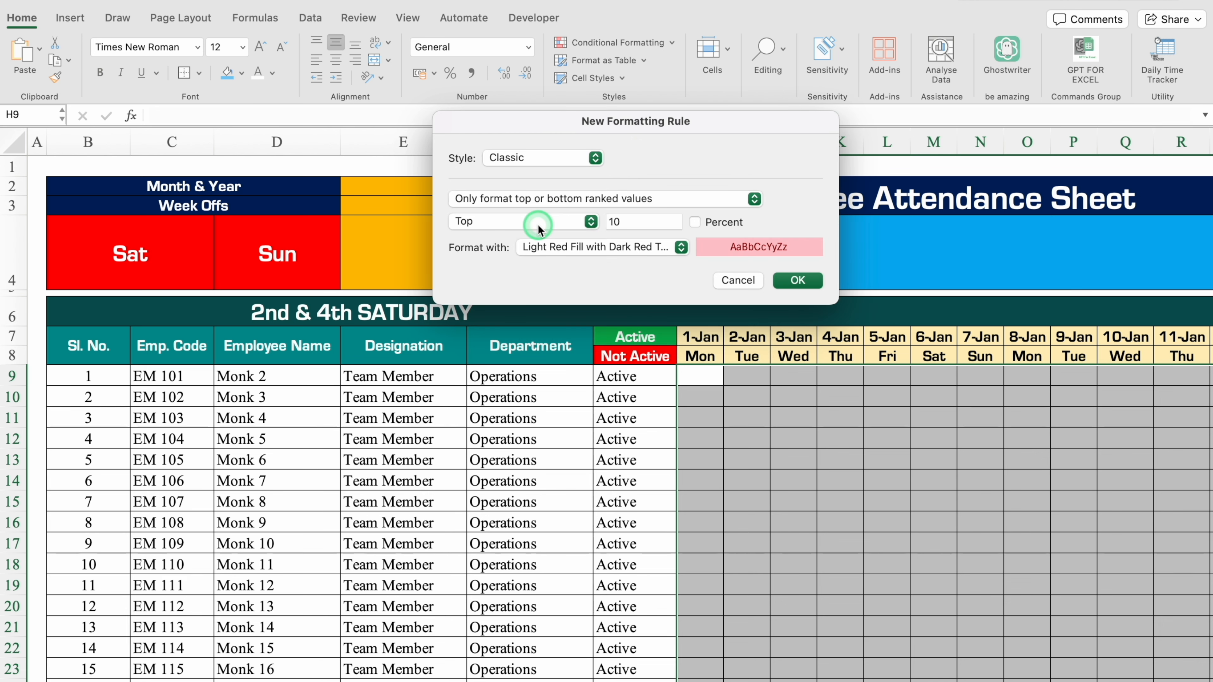
left_click(625, 198)
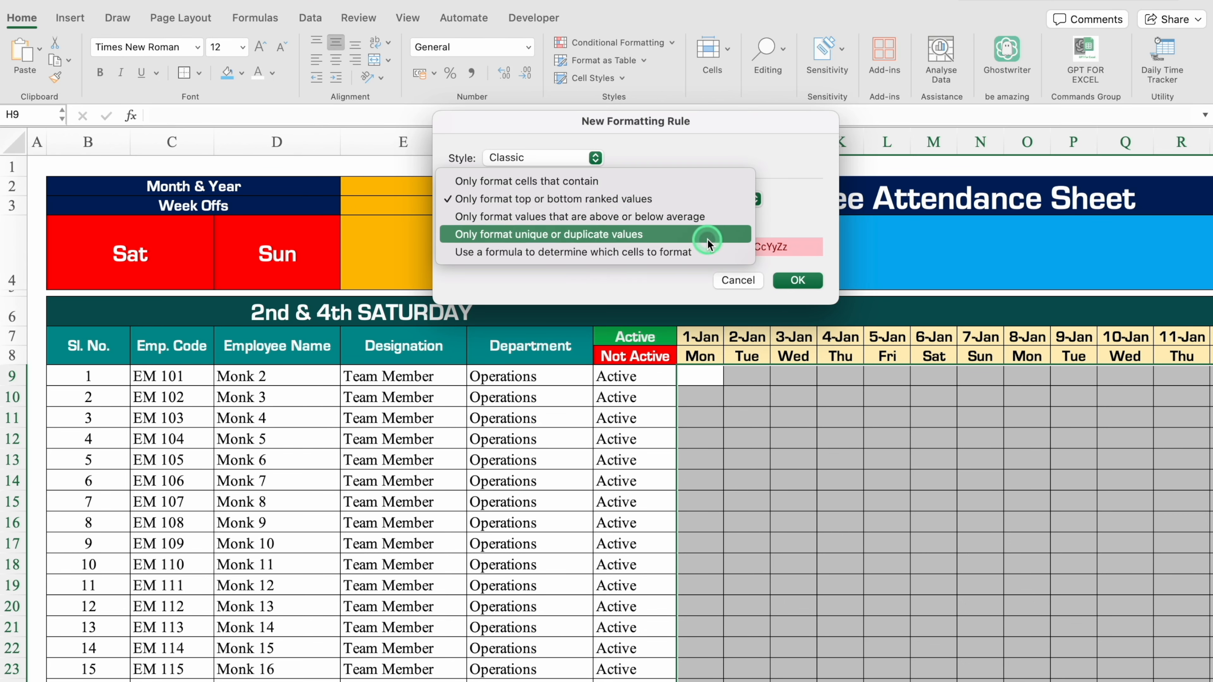
left_click(685, 252)
Enter =H$4>"" as the holiday rule's formula and choose a customised format.
left_click(668, 222)
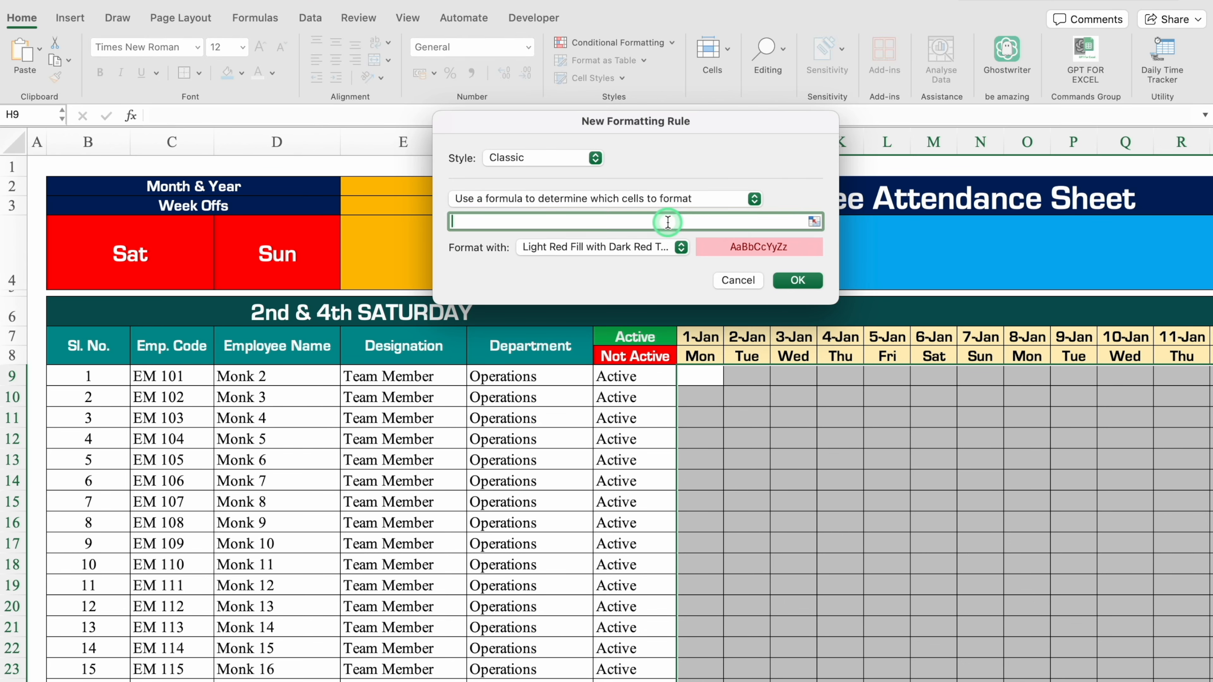
left_click_drag(690, 144, 679, 384)
left_click(707, 252)
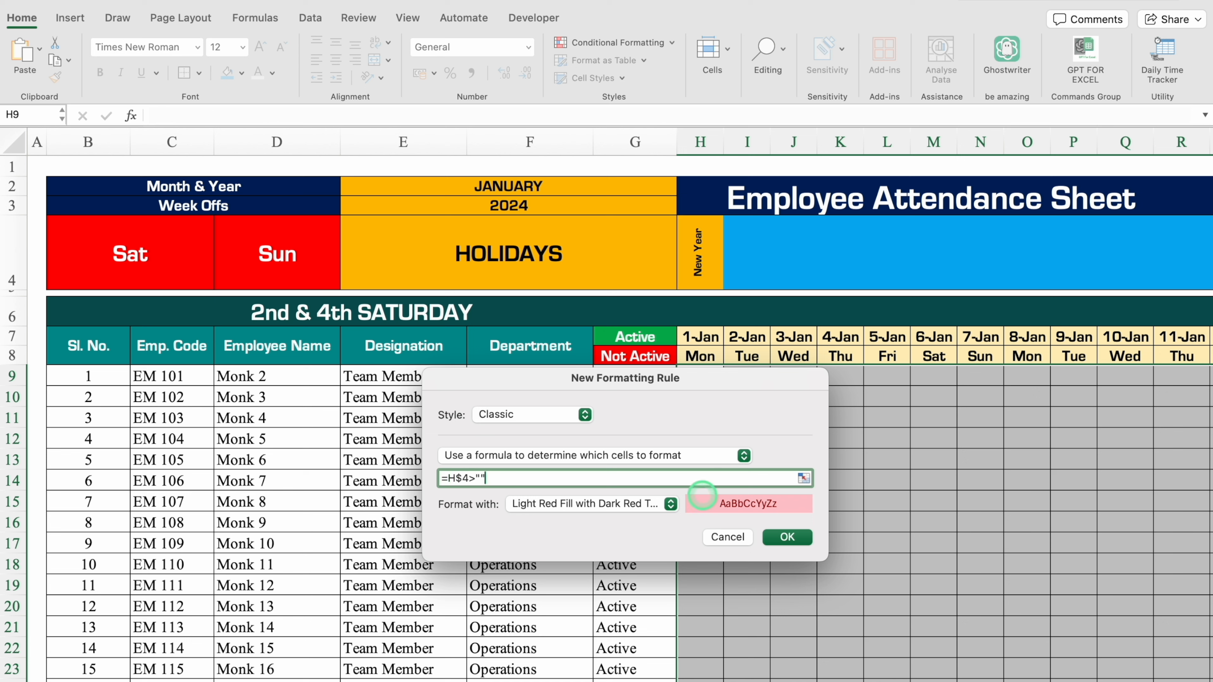
left_click_drag(753, 390, 731, 118)
left_click(647, 234)
left_click(578, 339)
Give the holiday rule a standard blue fill and white font colour, and apply the rule.
left_click(677, 96)
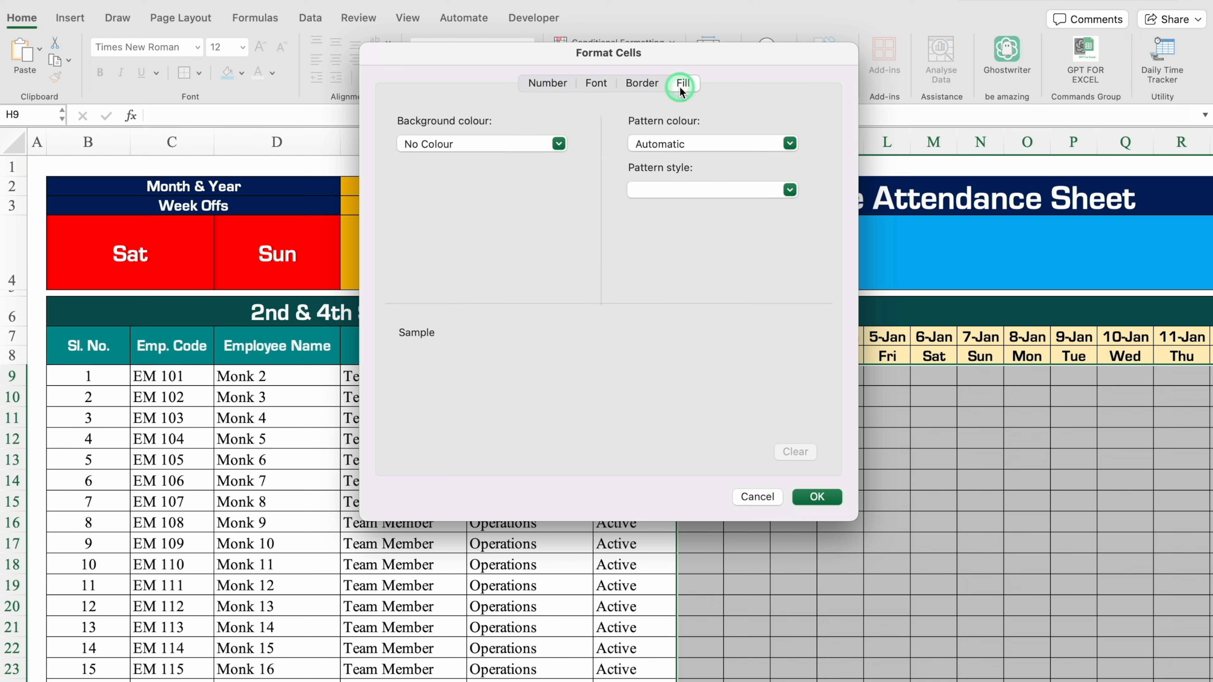
left_click(560, 143)
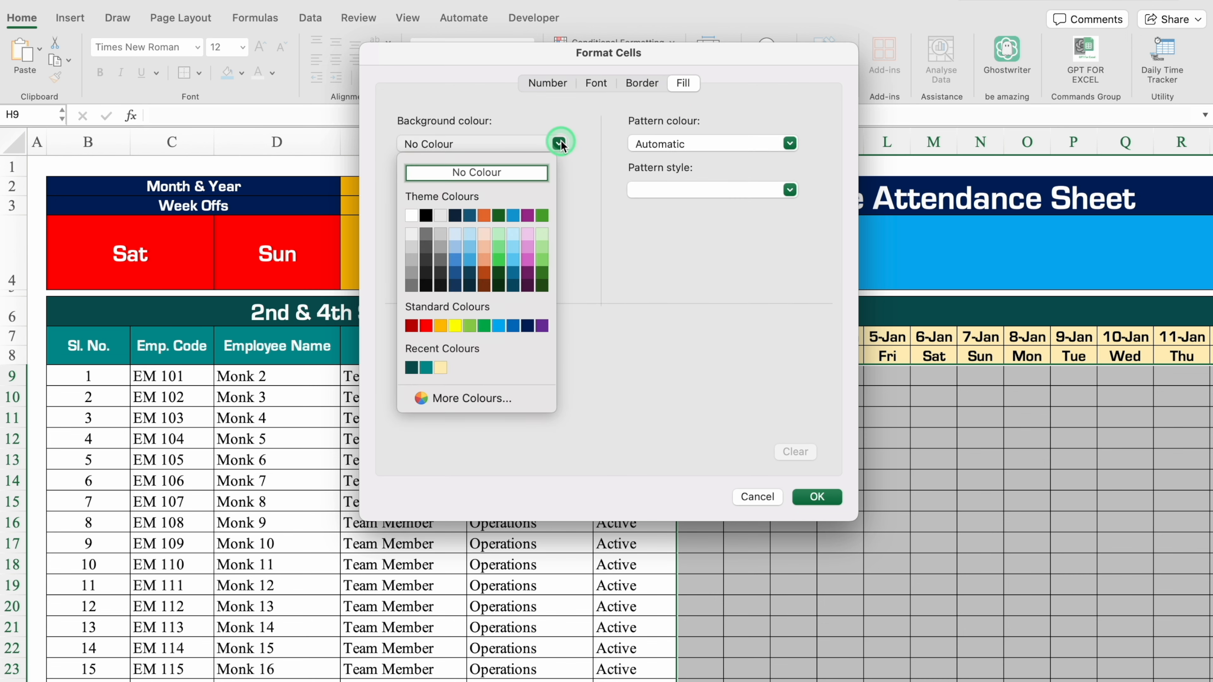
left_click(513, 326)
left_click(597, 86)
left_click(712, 267)
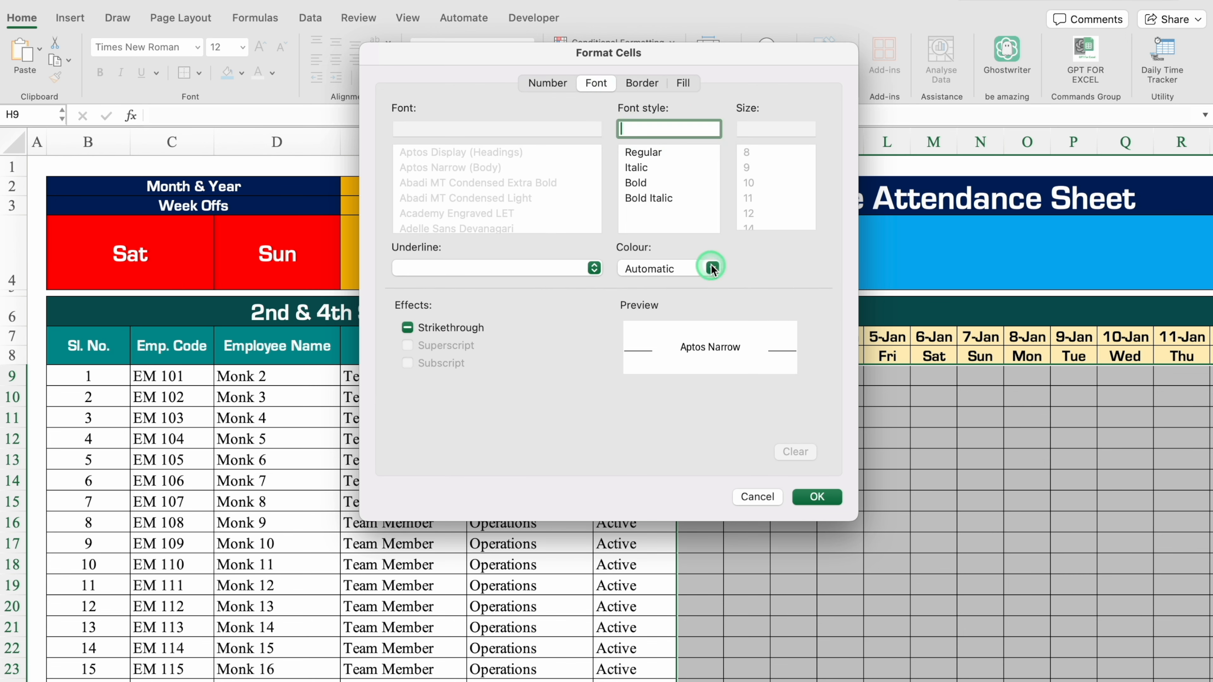
left_click(639, 339)
left_click(816, 497)
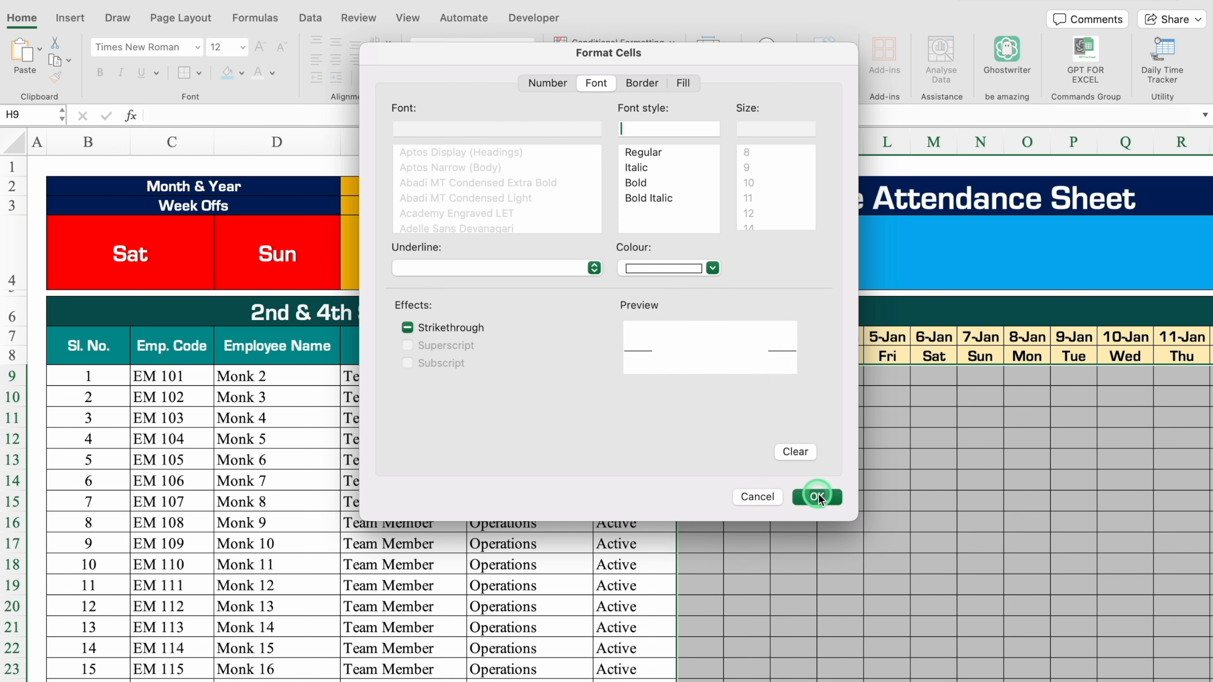
left_click(793, 294)
left_click(765, 265)
left_click(710, 378)
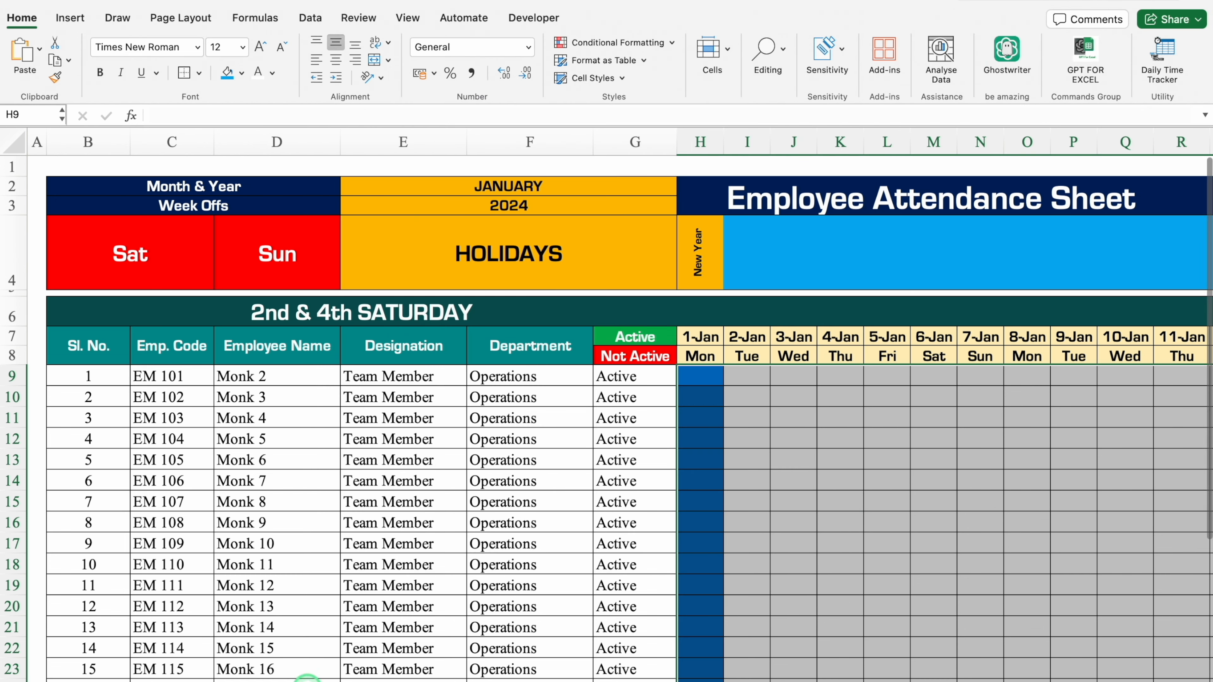
scroll(309, 681, "right", 1)
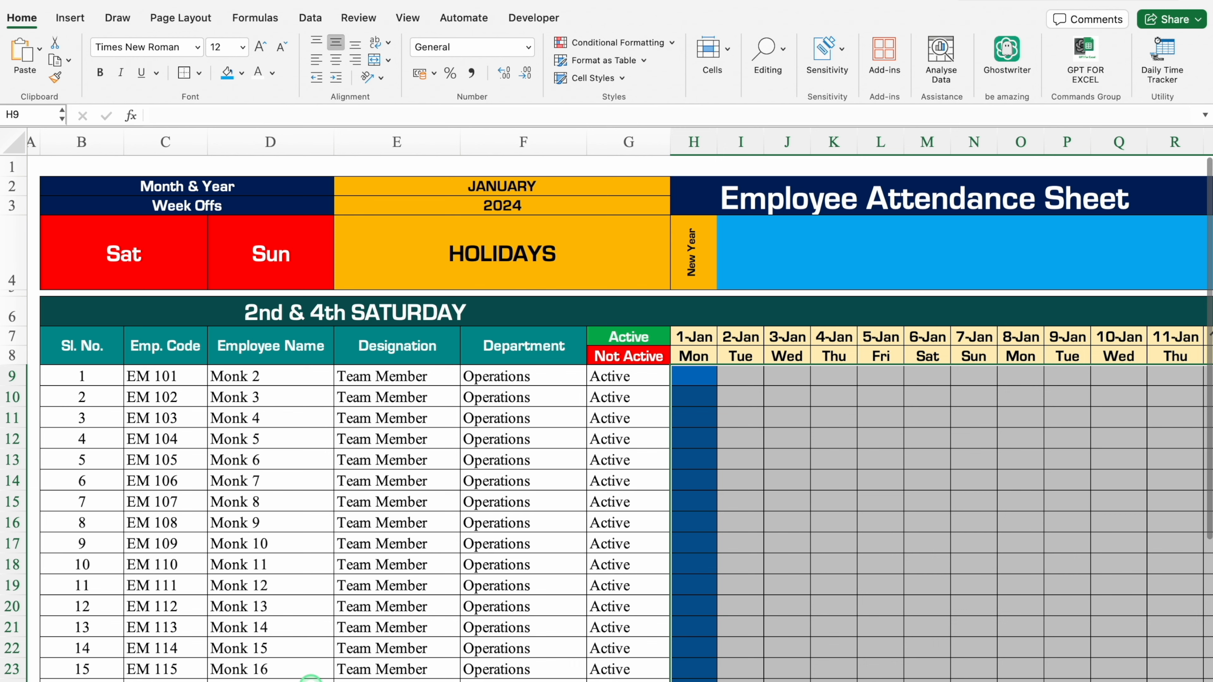
scroll(310, 679, "right", 10)
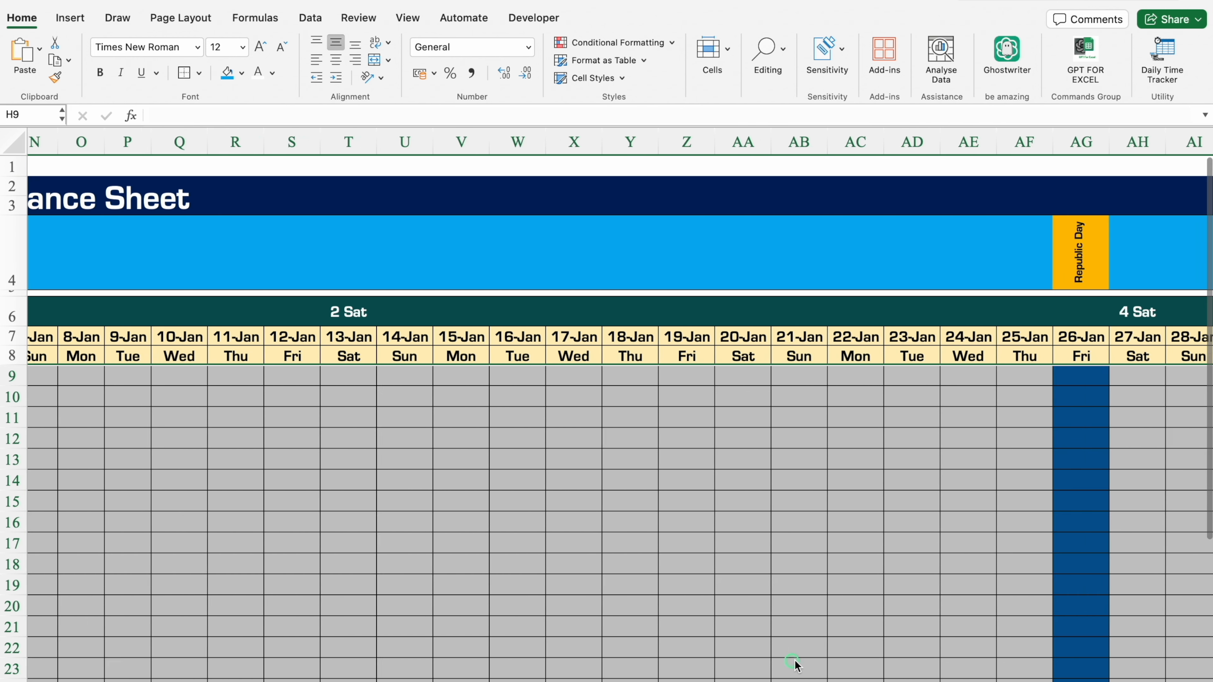
scroll(787, 666, "right", 2)
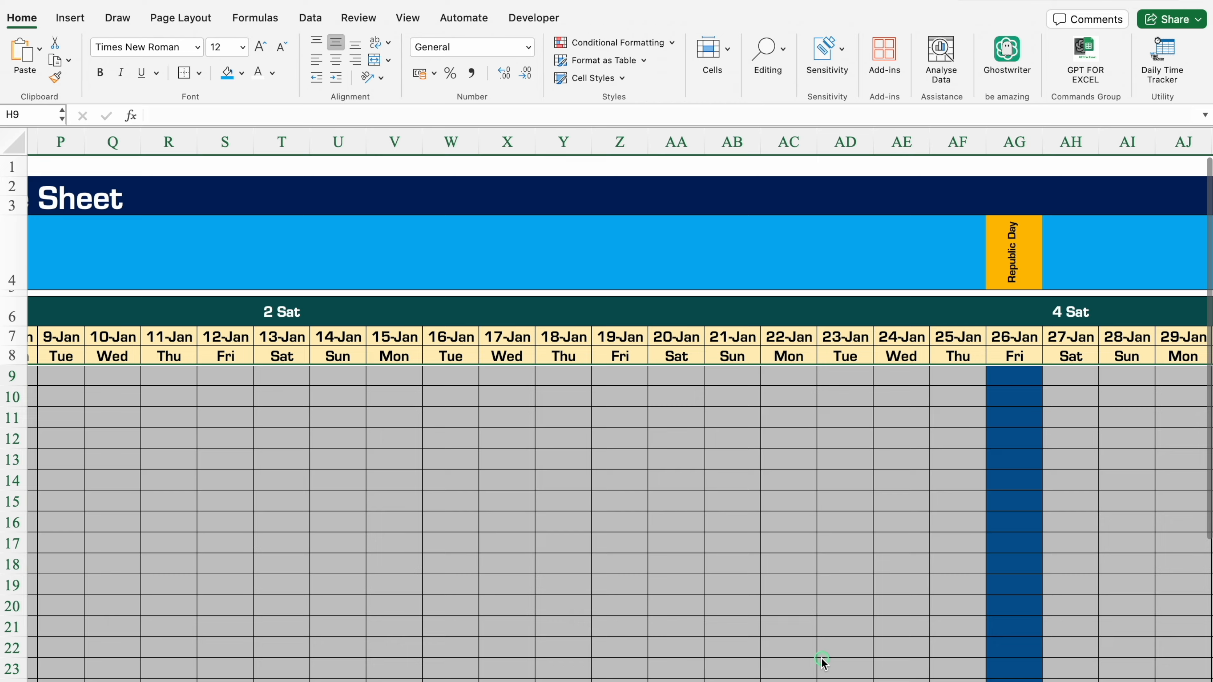
scroll(411, 650, "left", 15)
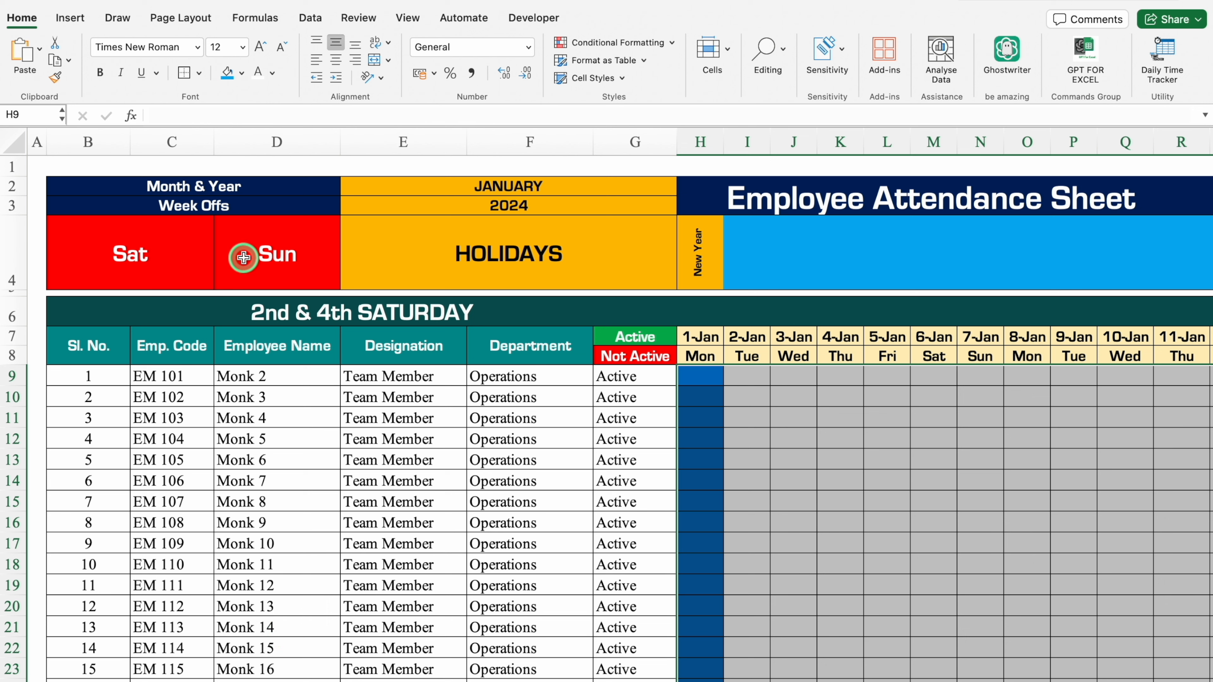
Create another Classic formula-based conditional formatting rule for the attendance grid H9:AL33.
left_click(603, 43)
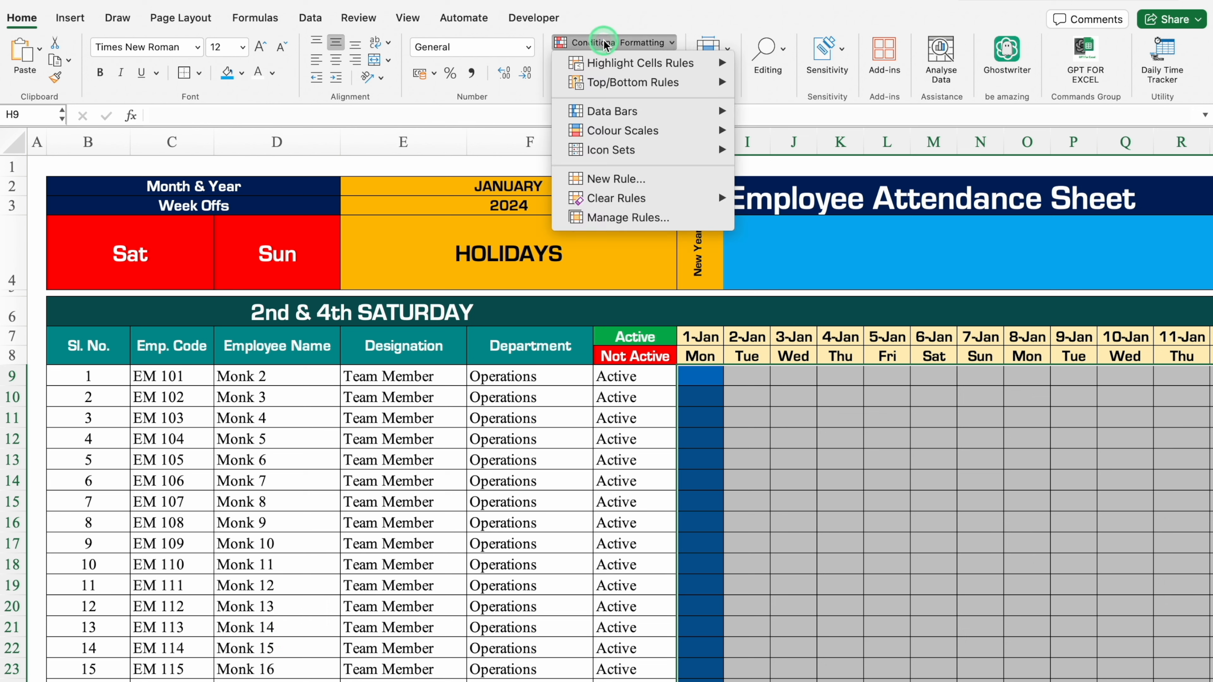
left_click(613, 179)
left_click(606, 157)
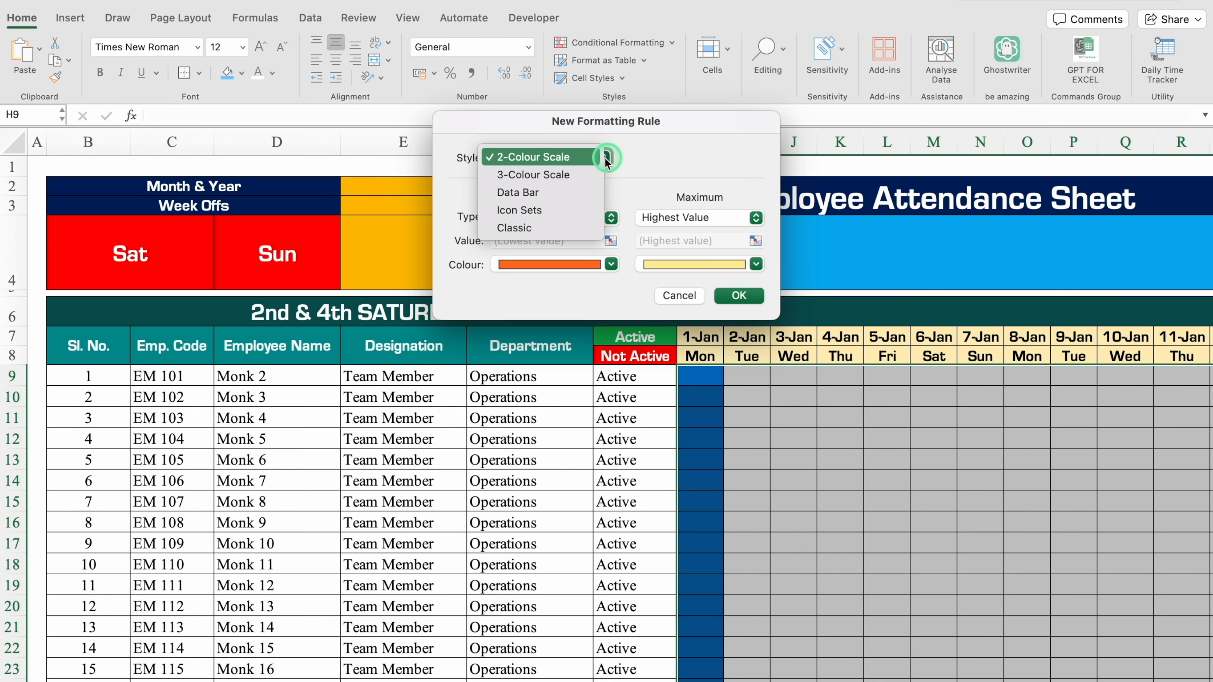
left_click(554, 228)
left_click(626, 197)
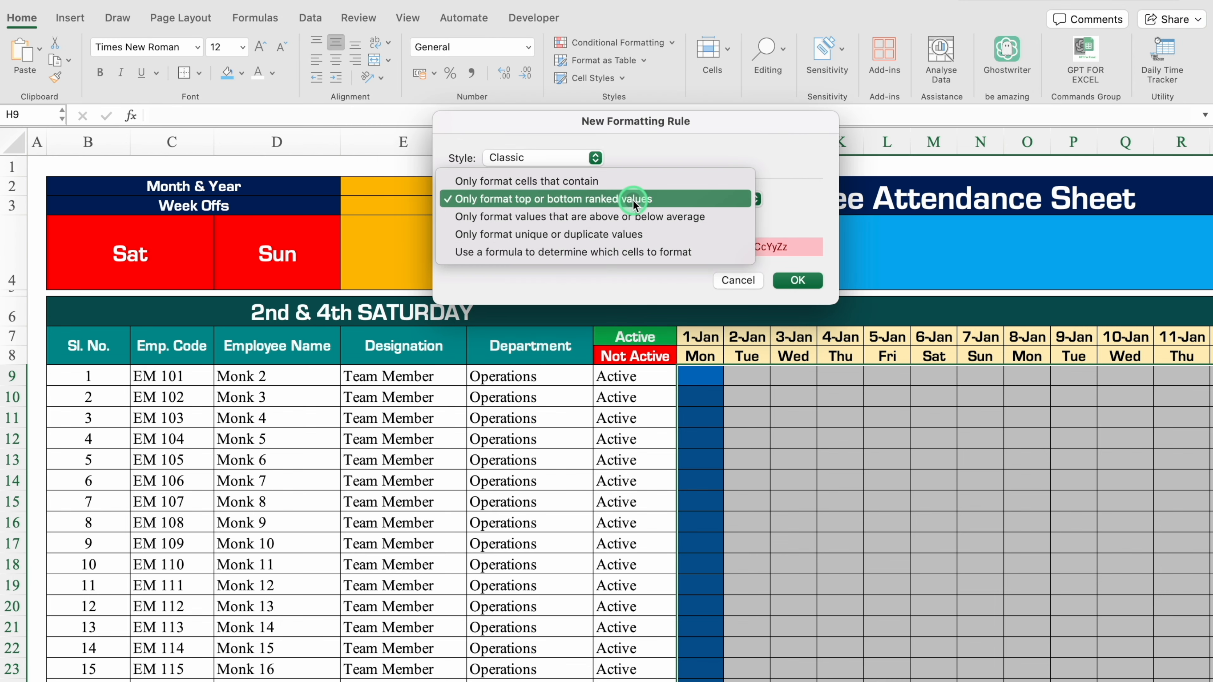
left_click(605, 254)
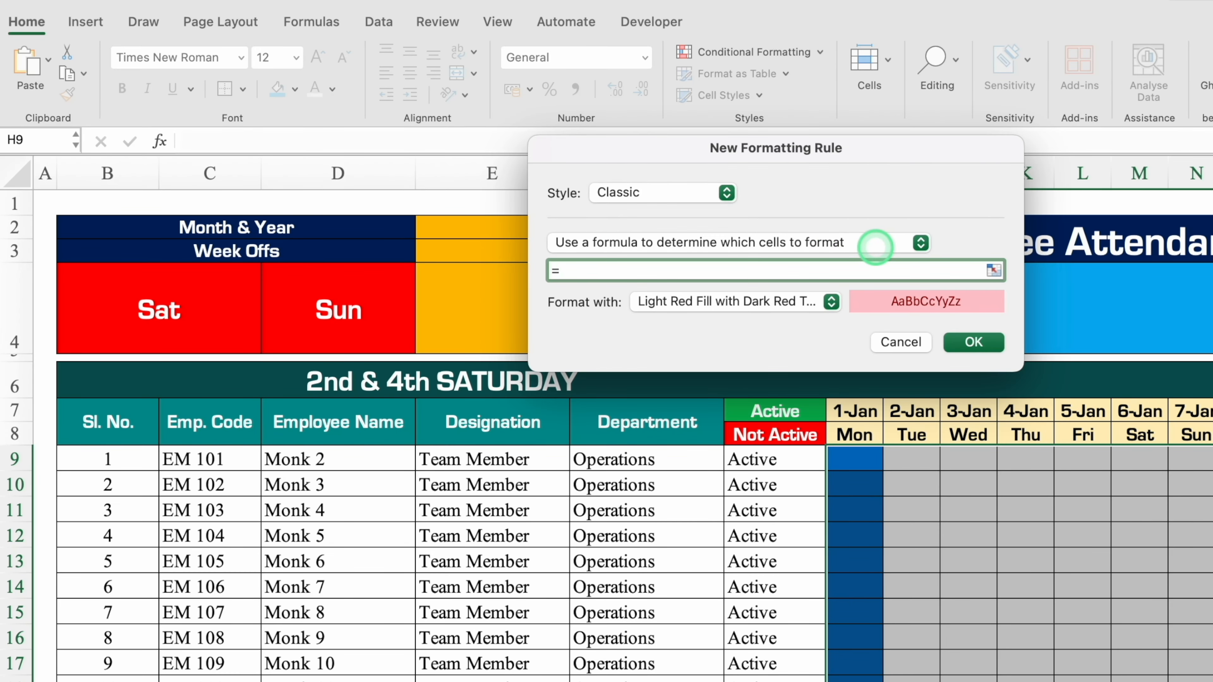
Enter =H$8=$B$4 as the rule's formula to match the Saturday week off, and choose a customised format.
left_click(860, 433)
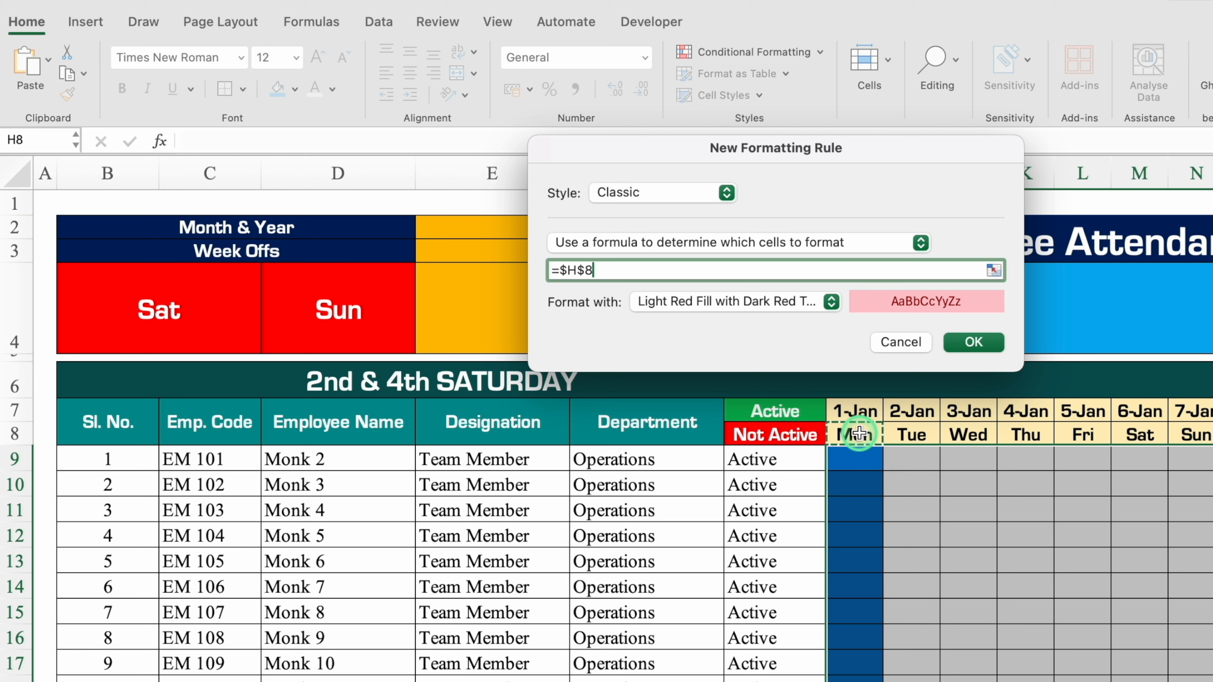
left_click(566, 270)
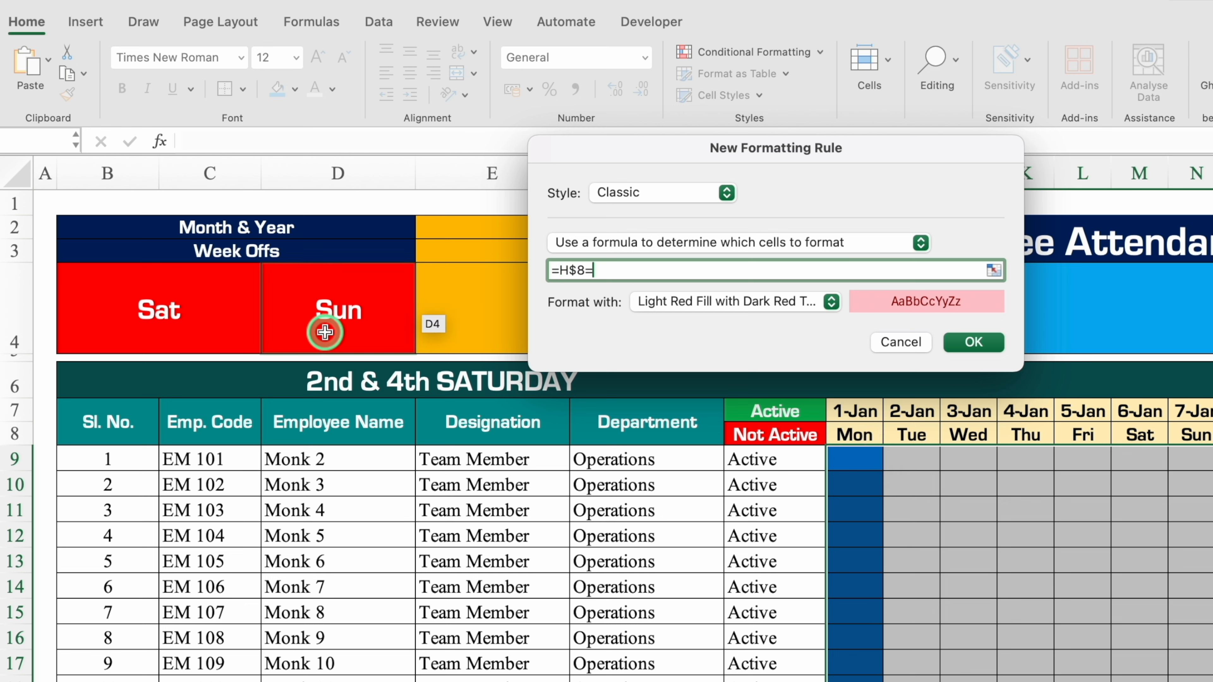
left_click(163, 306)
left_click(831, 301)
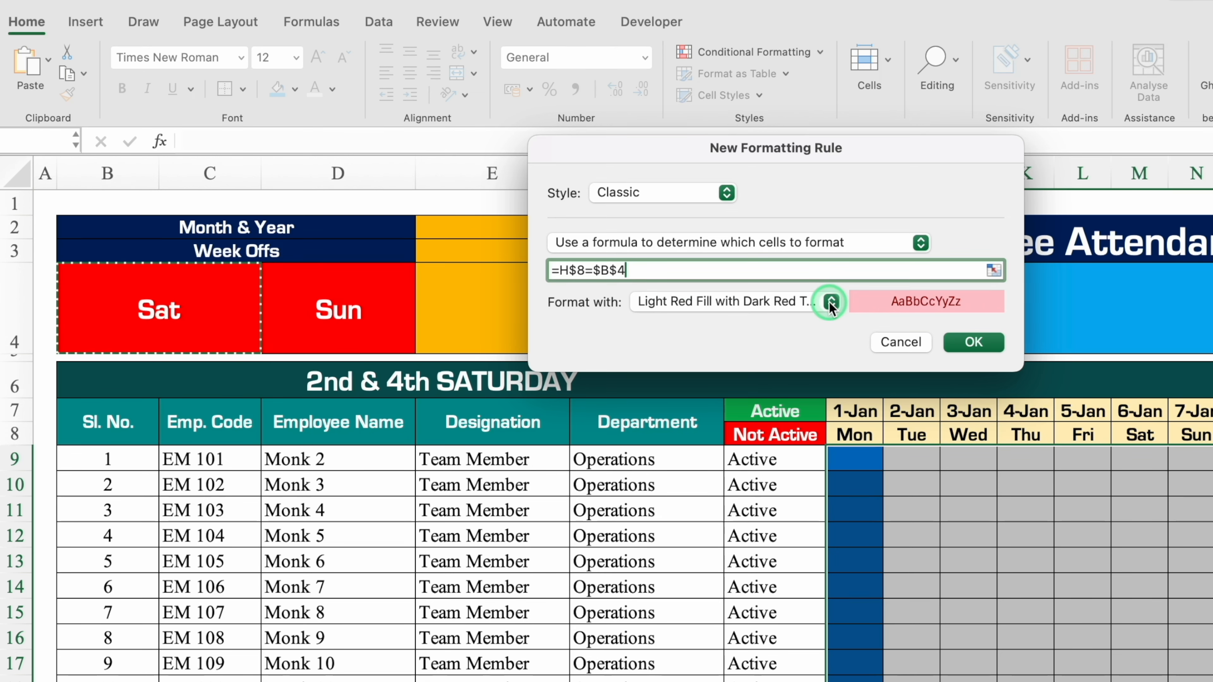
left_click(728, 432)
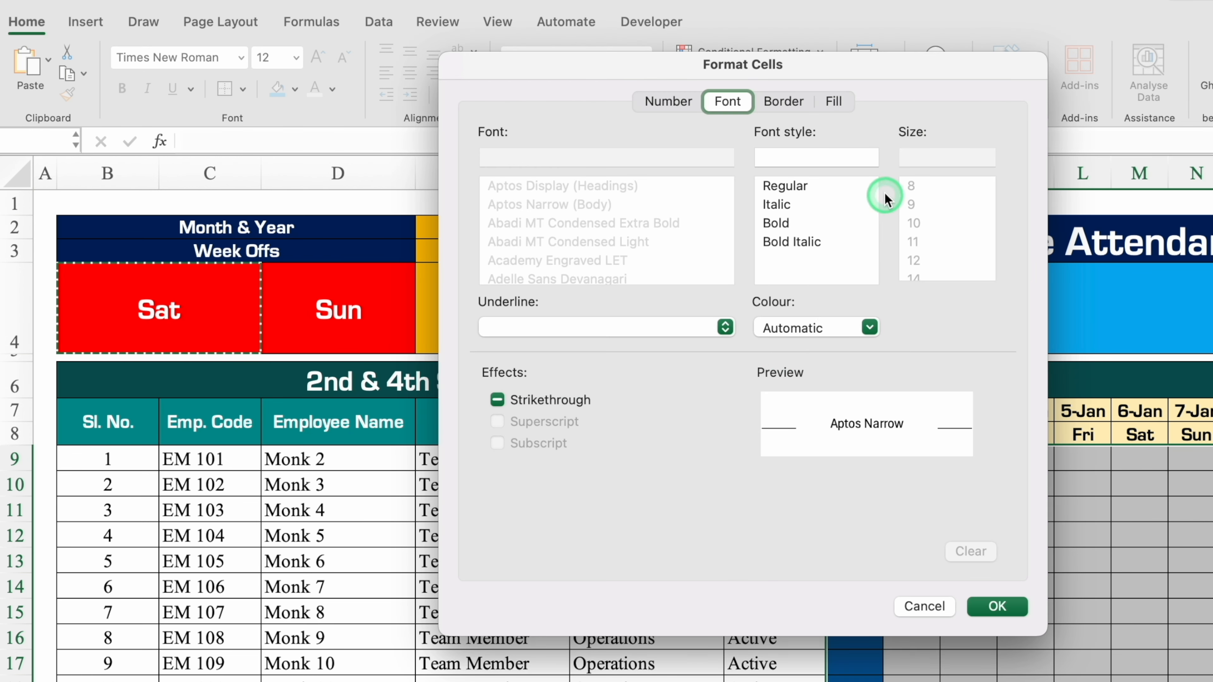
Give the Saturday week-off rule a standard red fill and white font colour, and apply the rule.
left_click(834, 102)
left_click(684, 175)
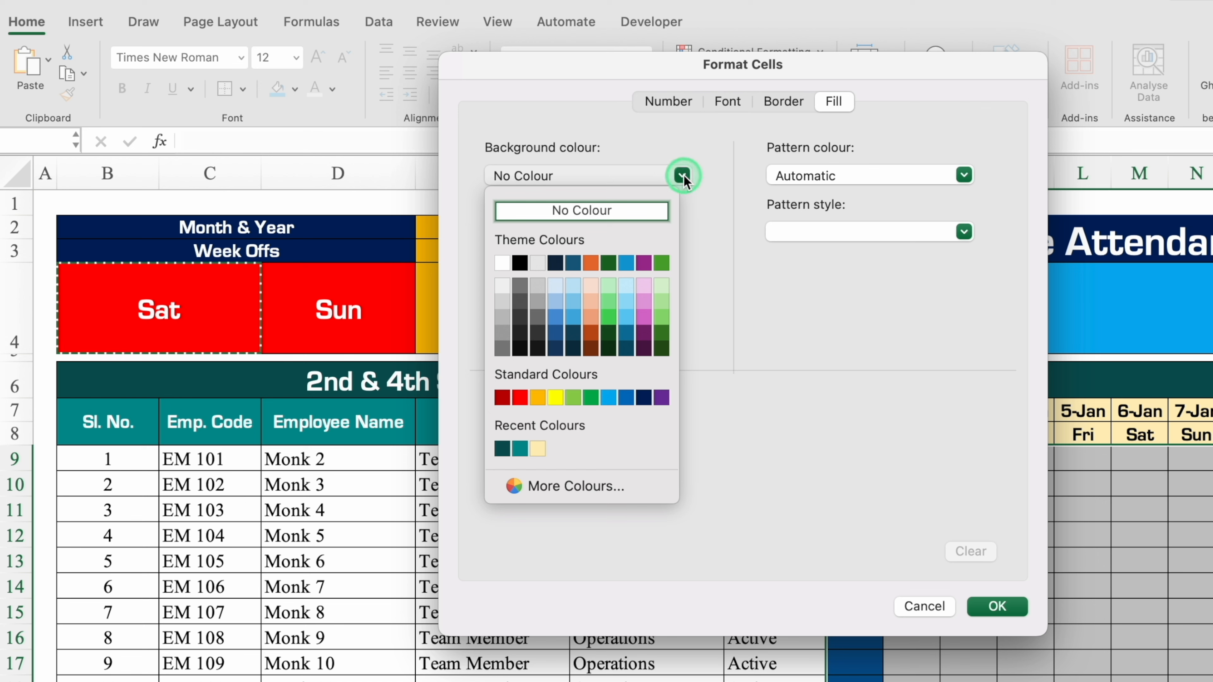
left_click(519, 395)
left_click(735, 101)
left_click(867, 325)
left_click(768, 415)
left_click(997, 607)
left_click(974, 342)
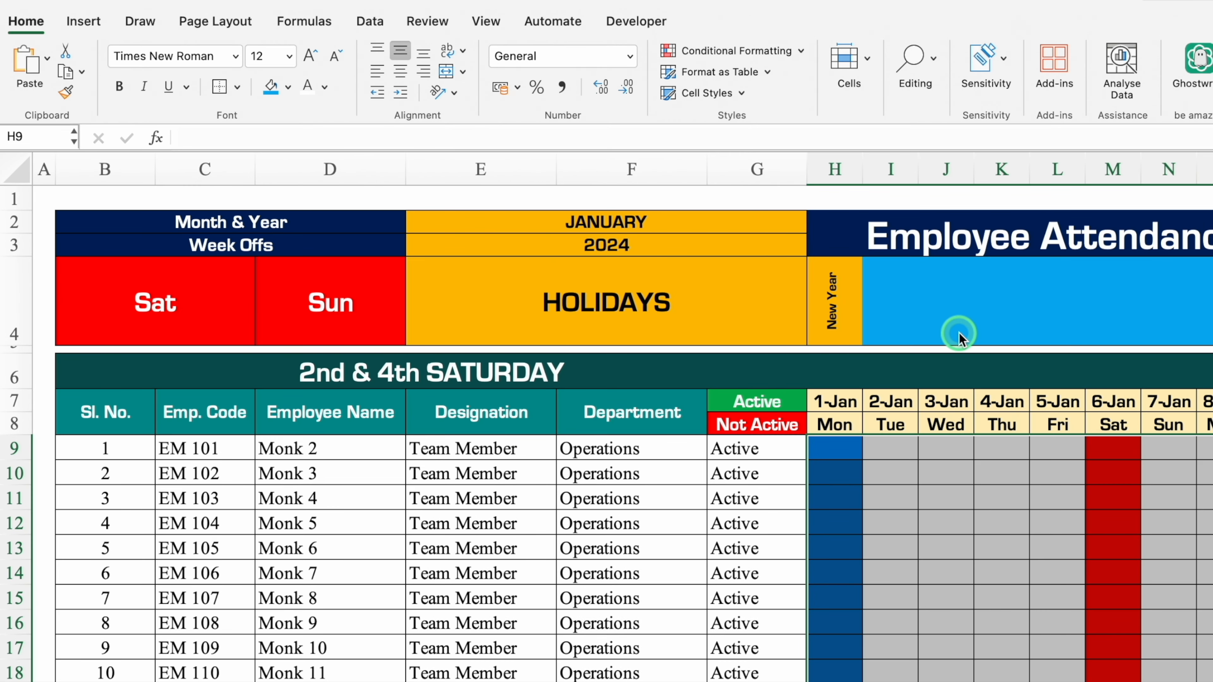
Create a new Classic-style conditional formatting rule for the attendance grid that uses a formula to determine which cells to format.
left_click(719, 52)
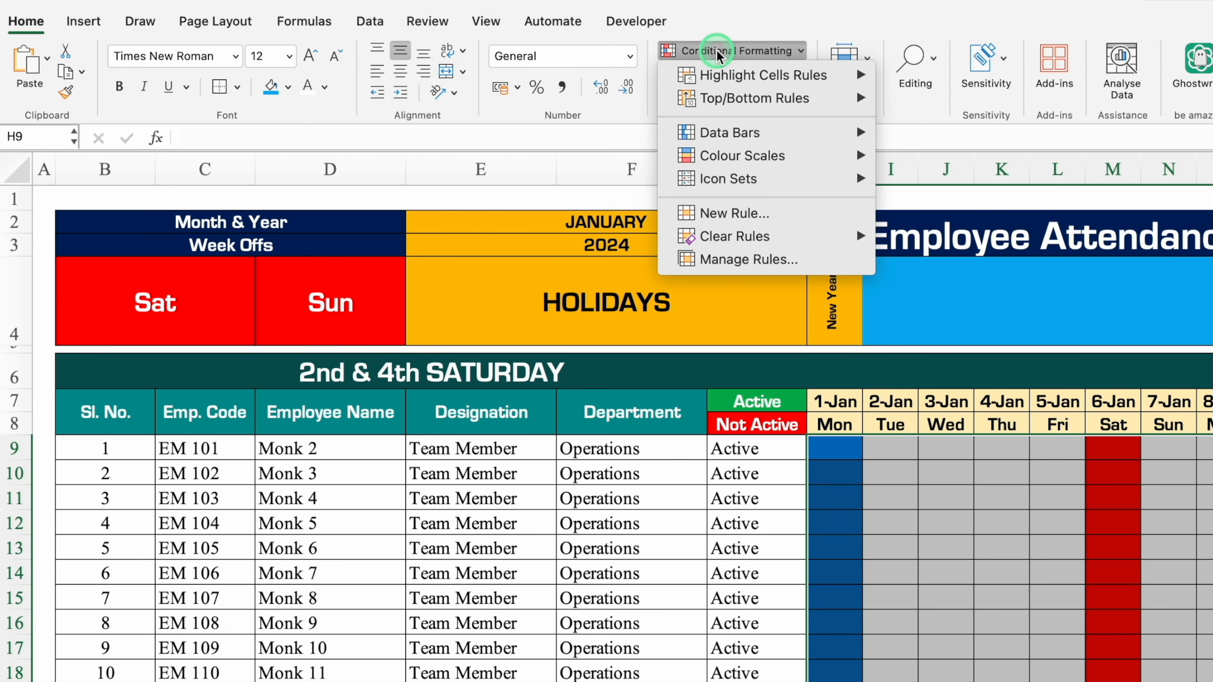
left_click(717, 212)
left_click(719, 188)
left_click(632, 269)
left_click(695, 239)
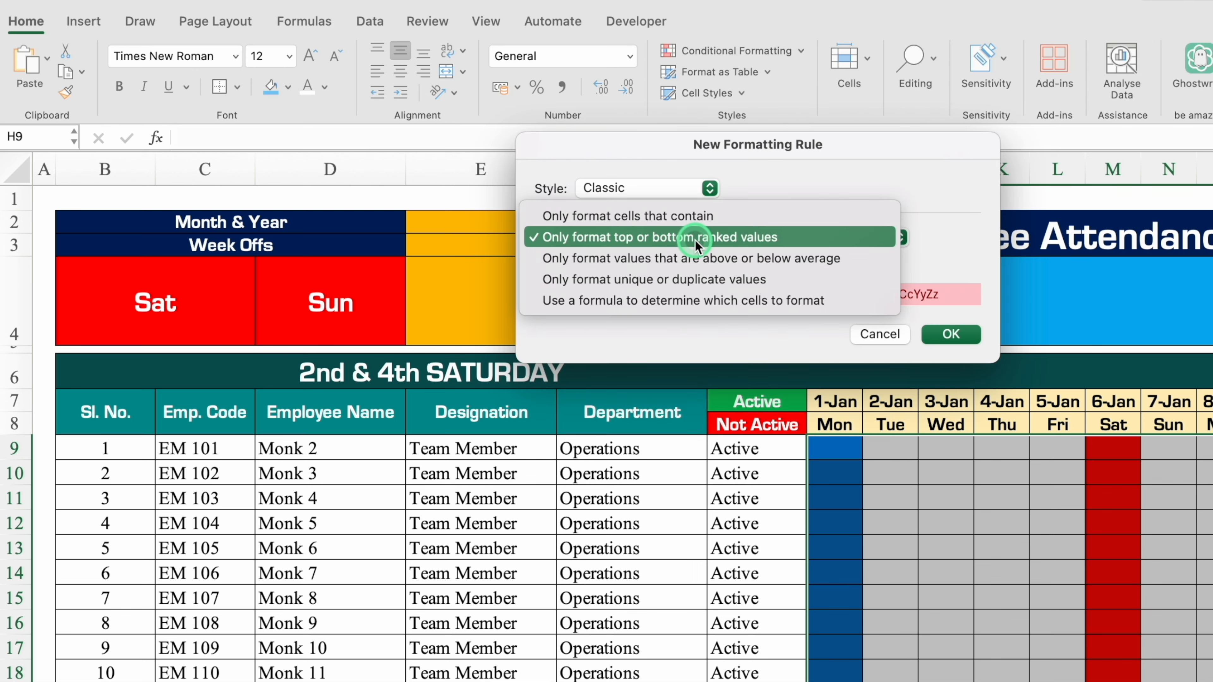
left_click(764, 299)
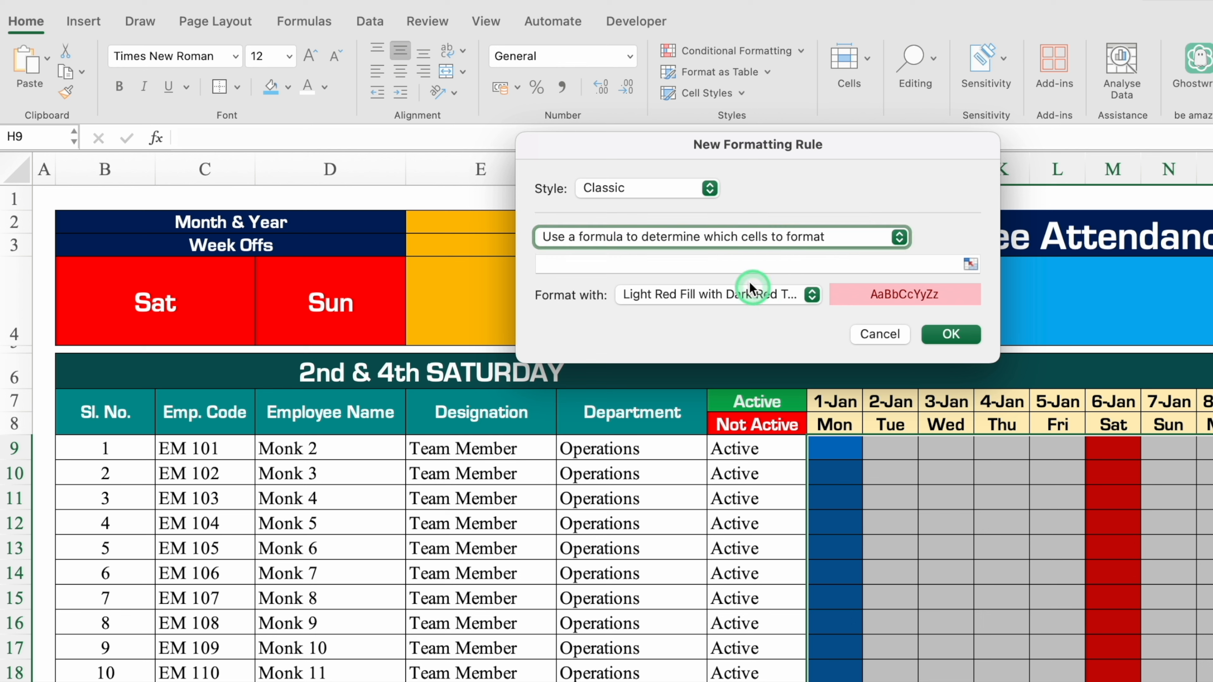
Enter =H$8=$D$4 as the rule's formula to match the Sunday week off.
left_click(726, 263)
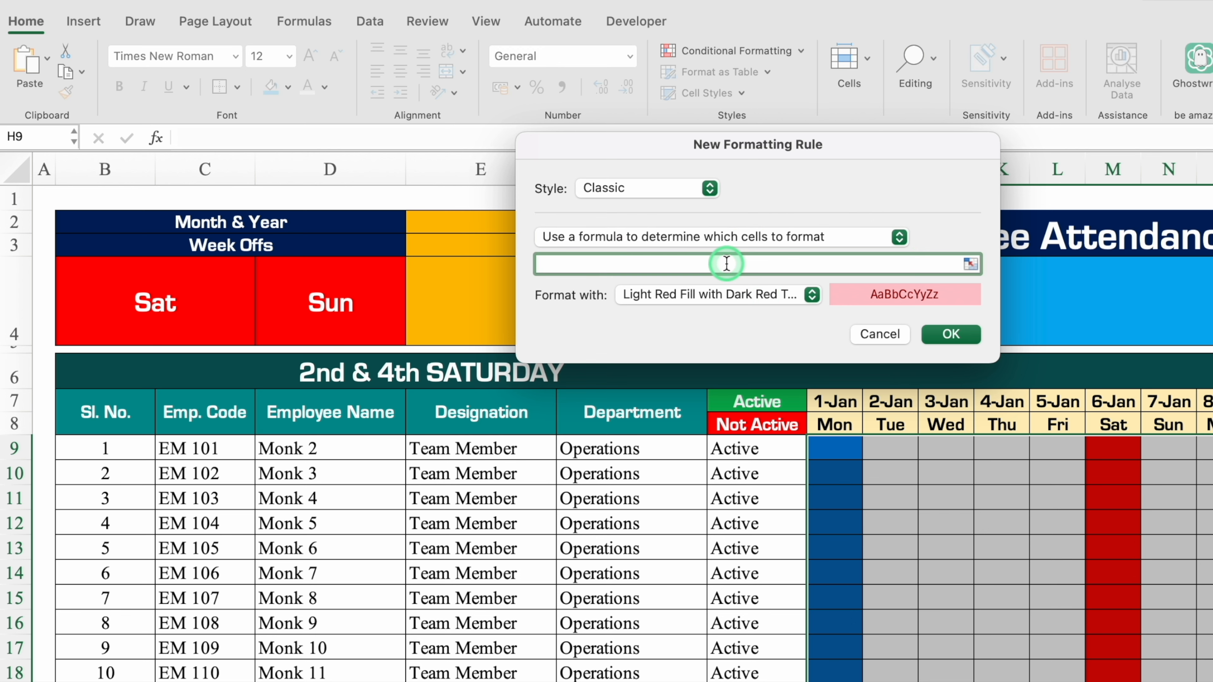
type("=")
left_click(836, 423)
left_click(554, 263)
left_click(752, 351)
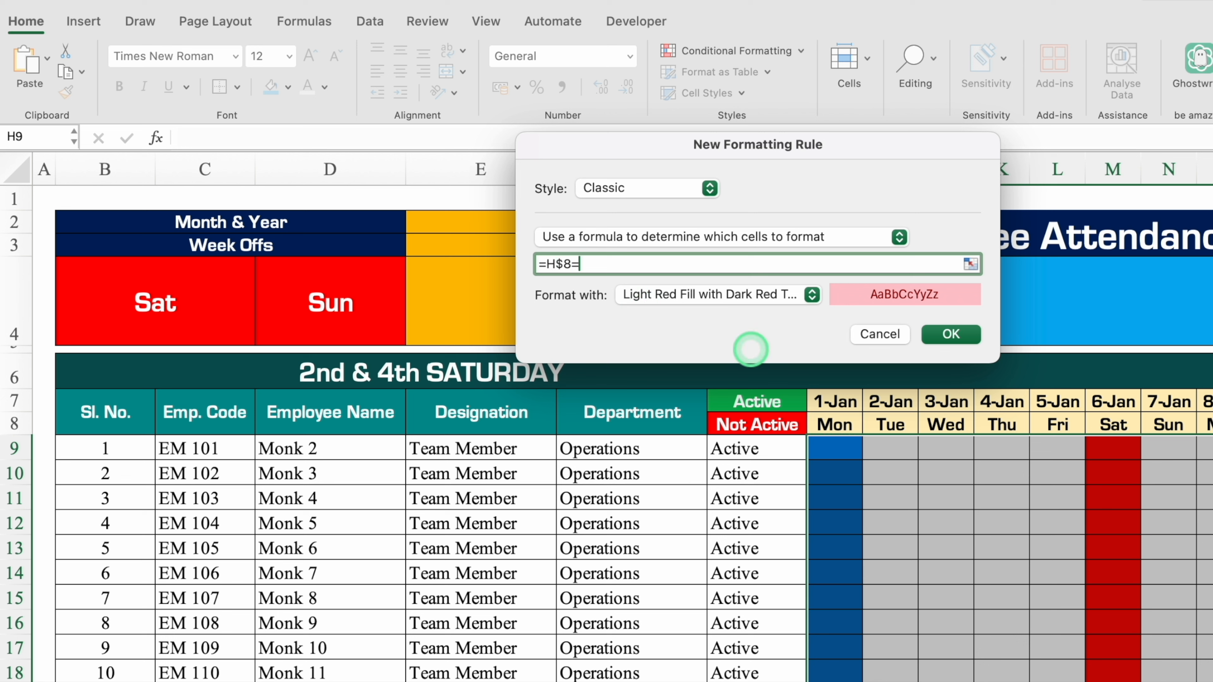
type("=")
left_click(310, 308)
Give the Sunday week-off rule a customised format with standard red fill and white font colour, and apply the rule.
left_click(811, 295)
left_click(738, 420)
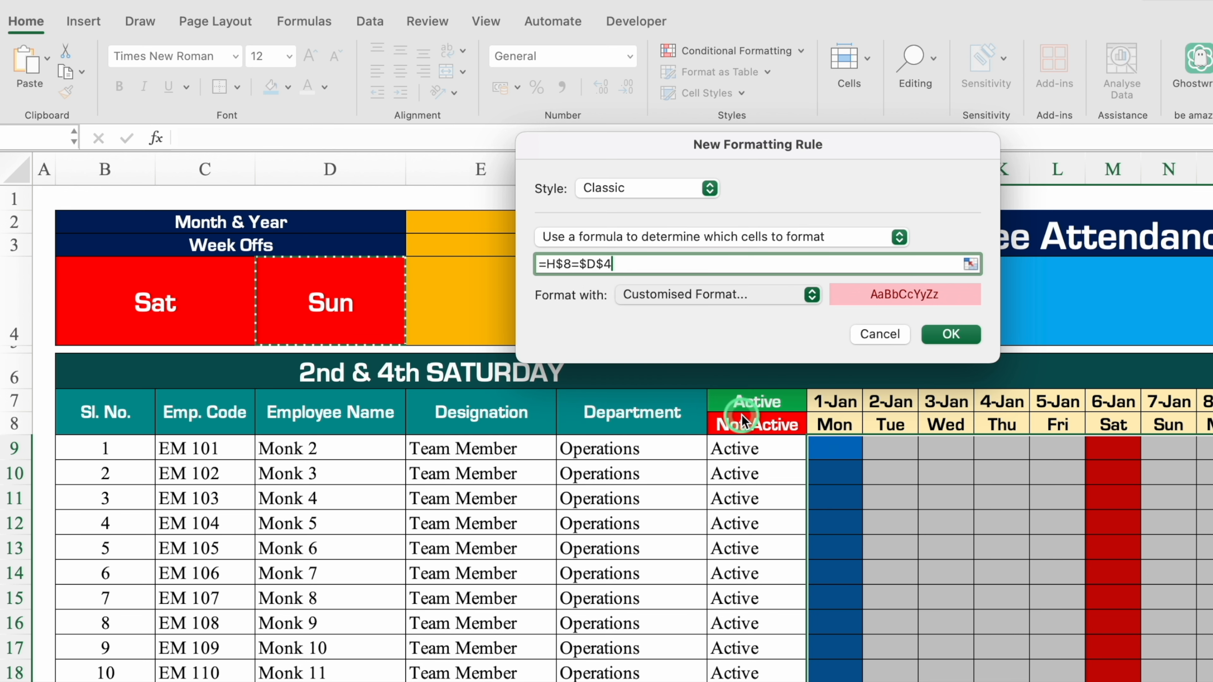
left_click(815, 99)
left_click(665, 171)
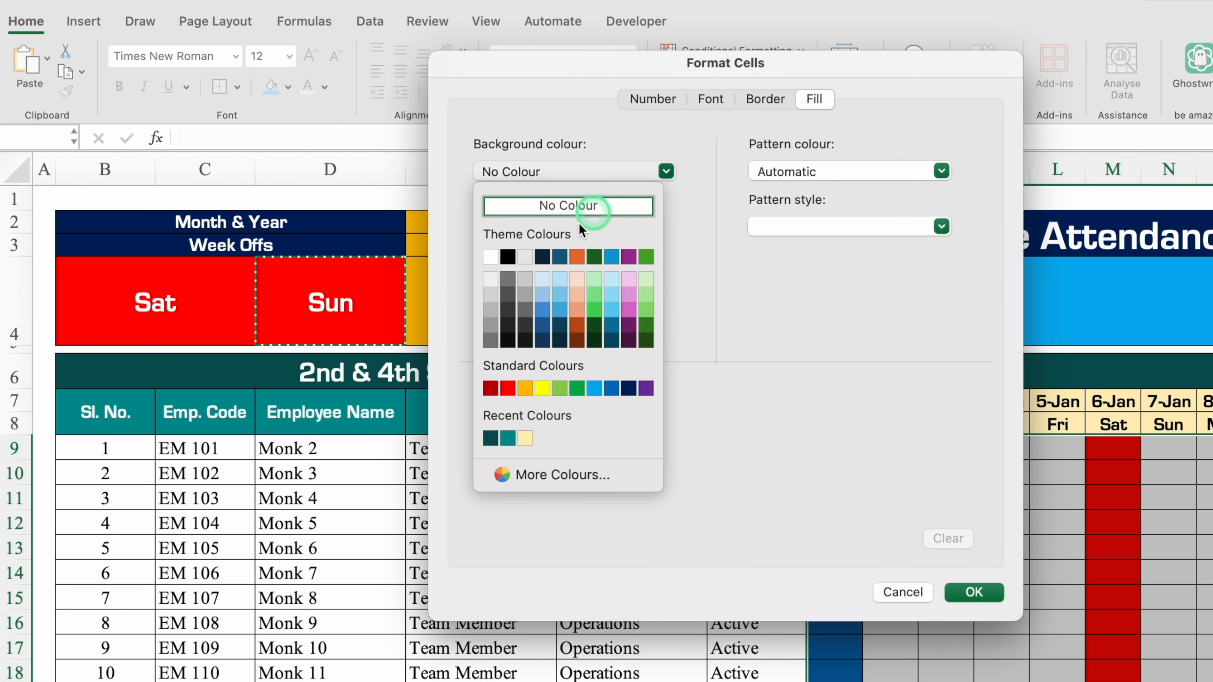
left_click(508, 388)
left_click(711, 98)
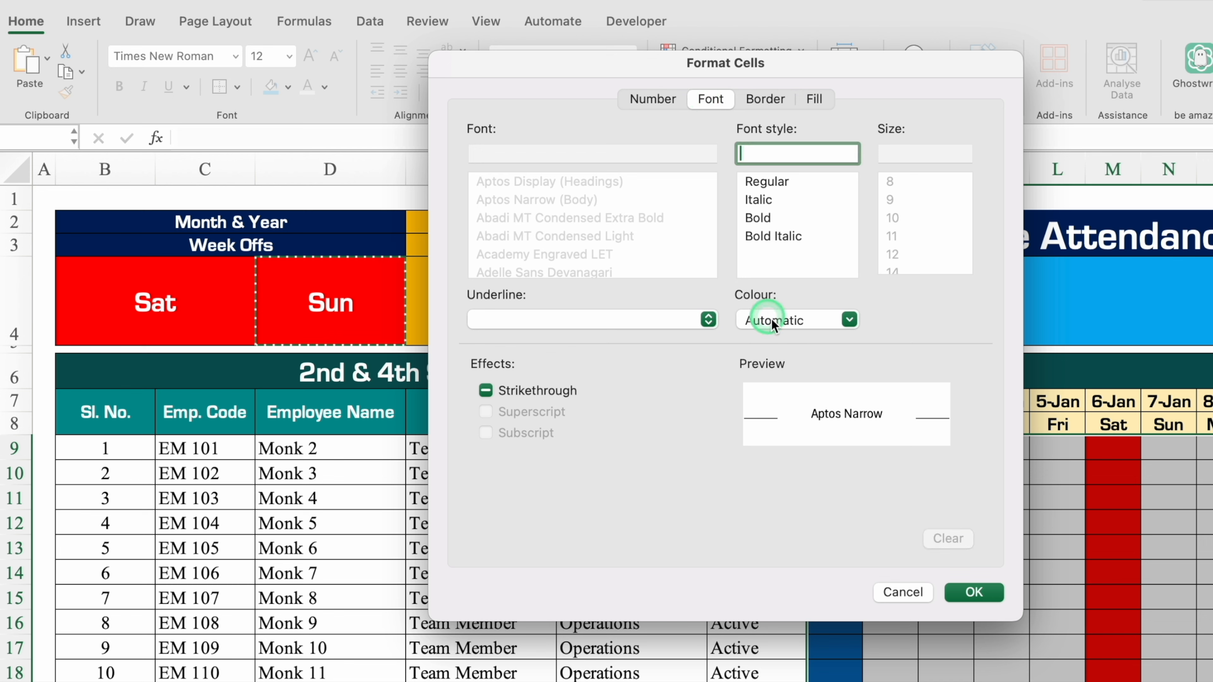
left_click(766, 320)
left_click(757, 399)
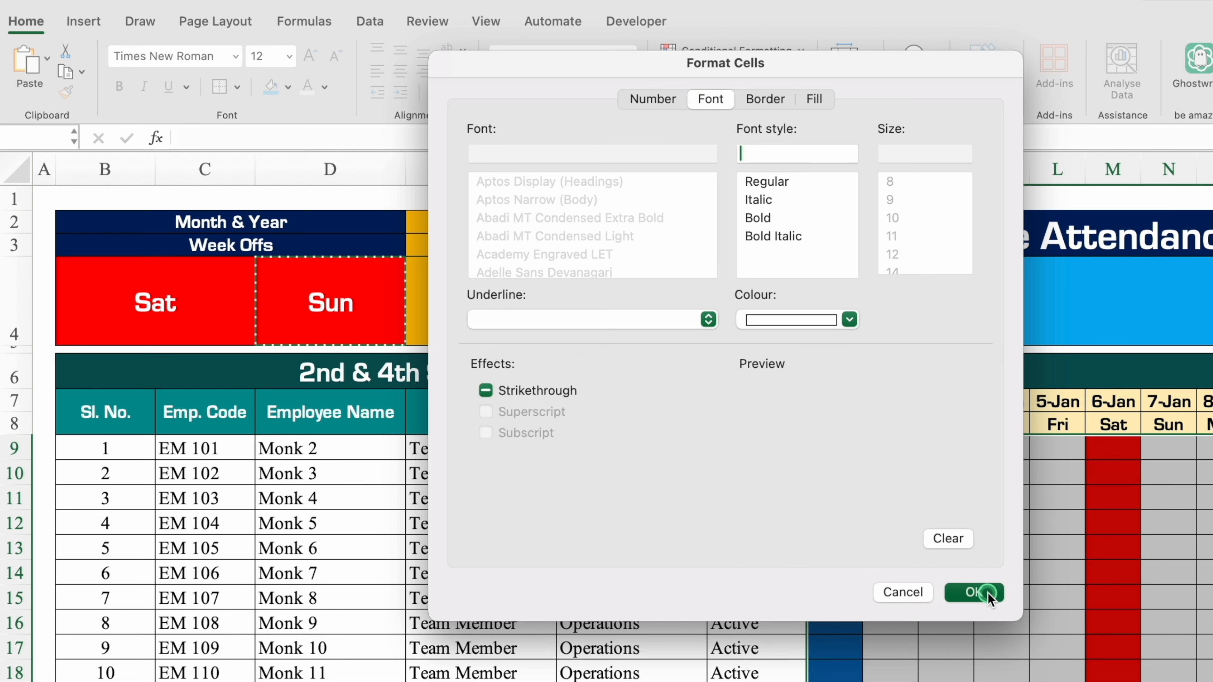
left_click(974, 592)
left_click(949, 337)
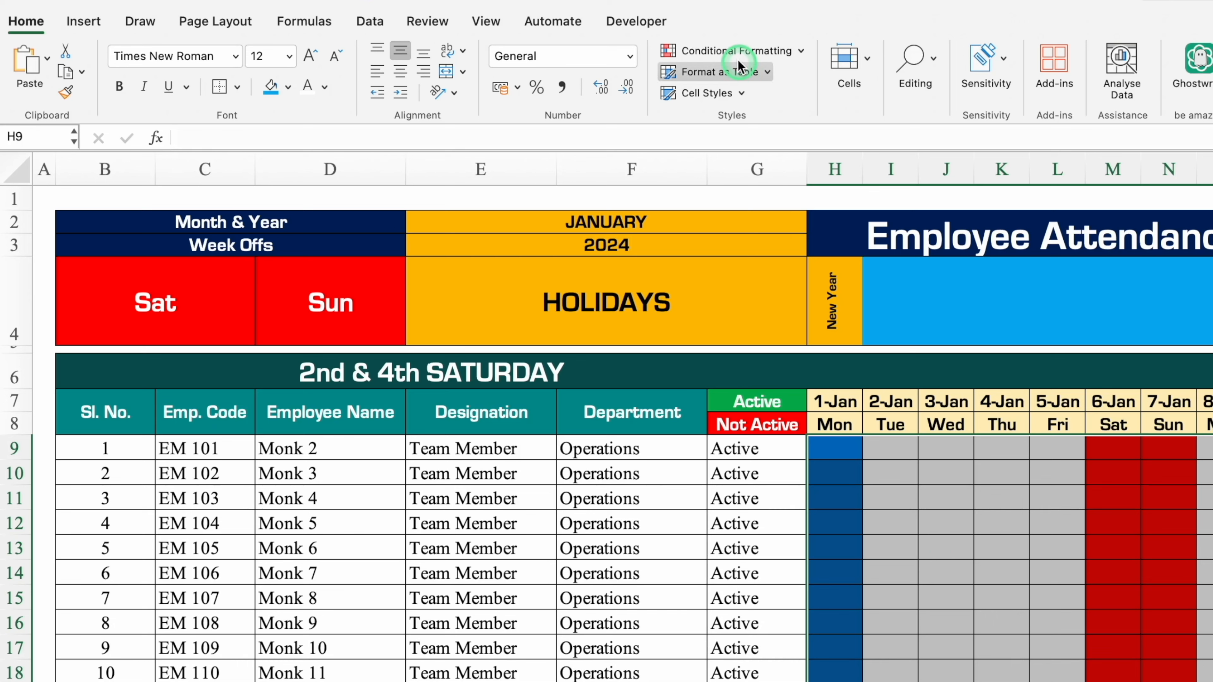
Add another Classic formula-based conditional formatting rule to the same attendance grid.
left_click(731, 51)
left_click(752, 222)
left_click(718, 187)
left_click(674, 267)
left_click(751, 235)
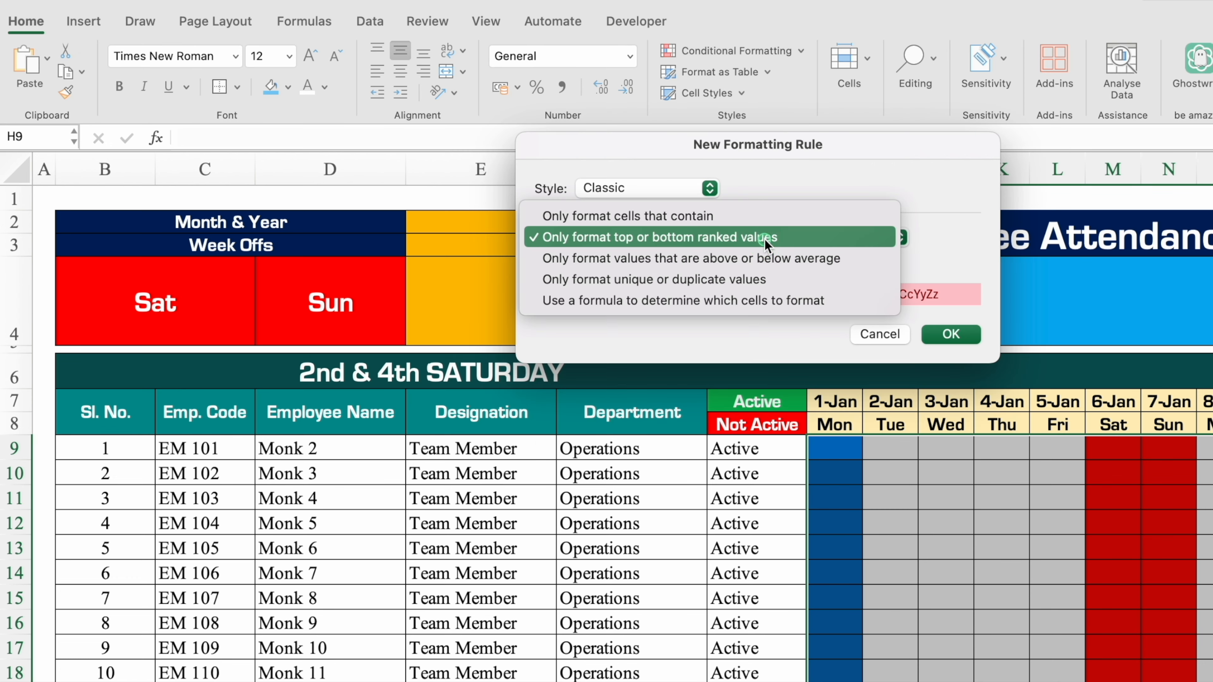
left_click(753, 302)
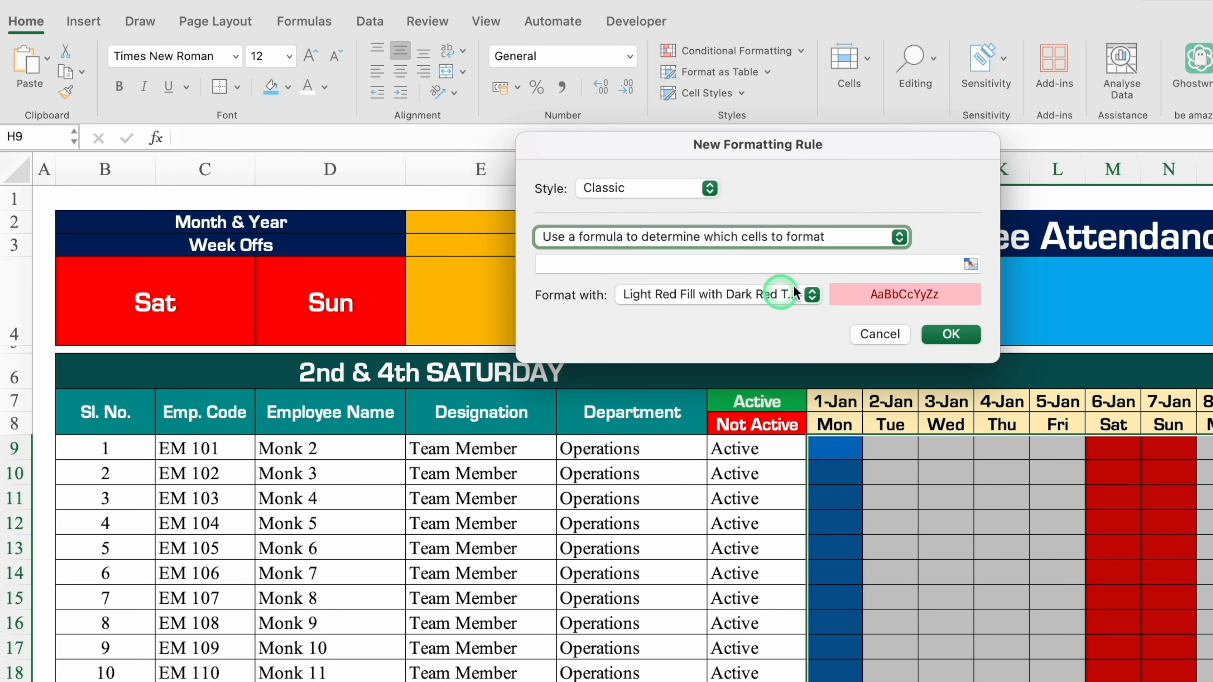
Enter =H$7="" as the rule's formula to match columns whose date header is blank.
left_click(799, 265)
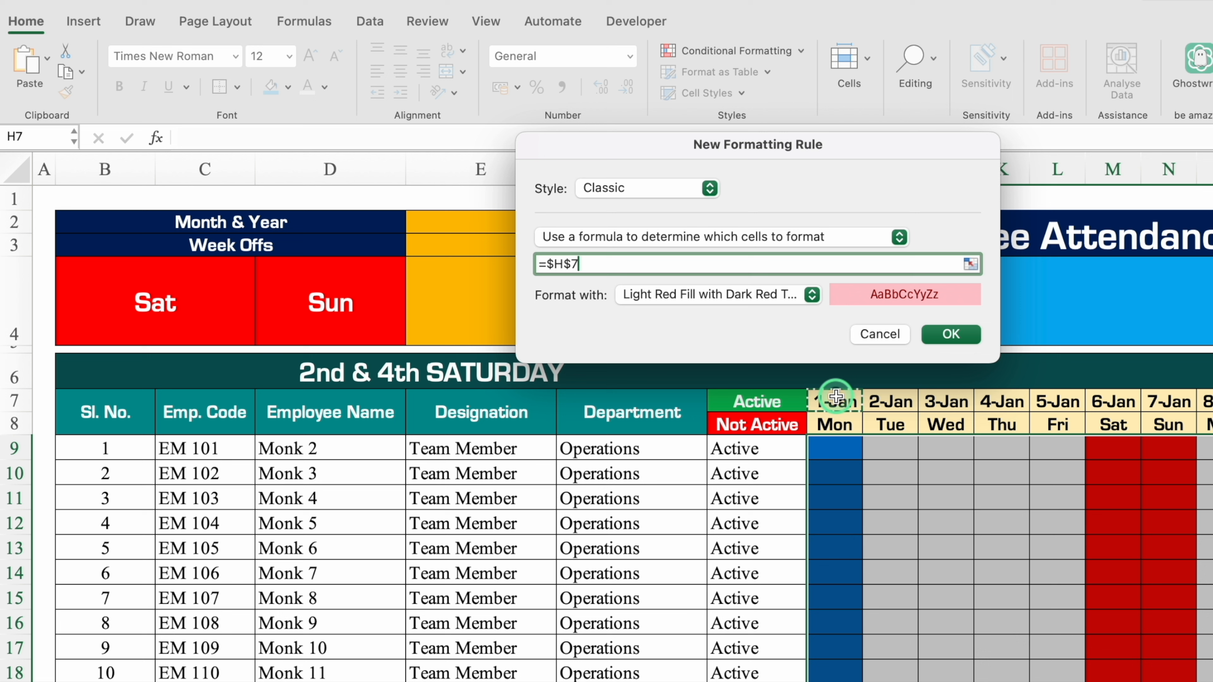
left_click(552, 263)
key("BackSpace")
left_click(588, 263)
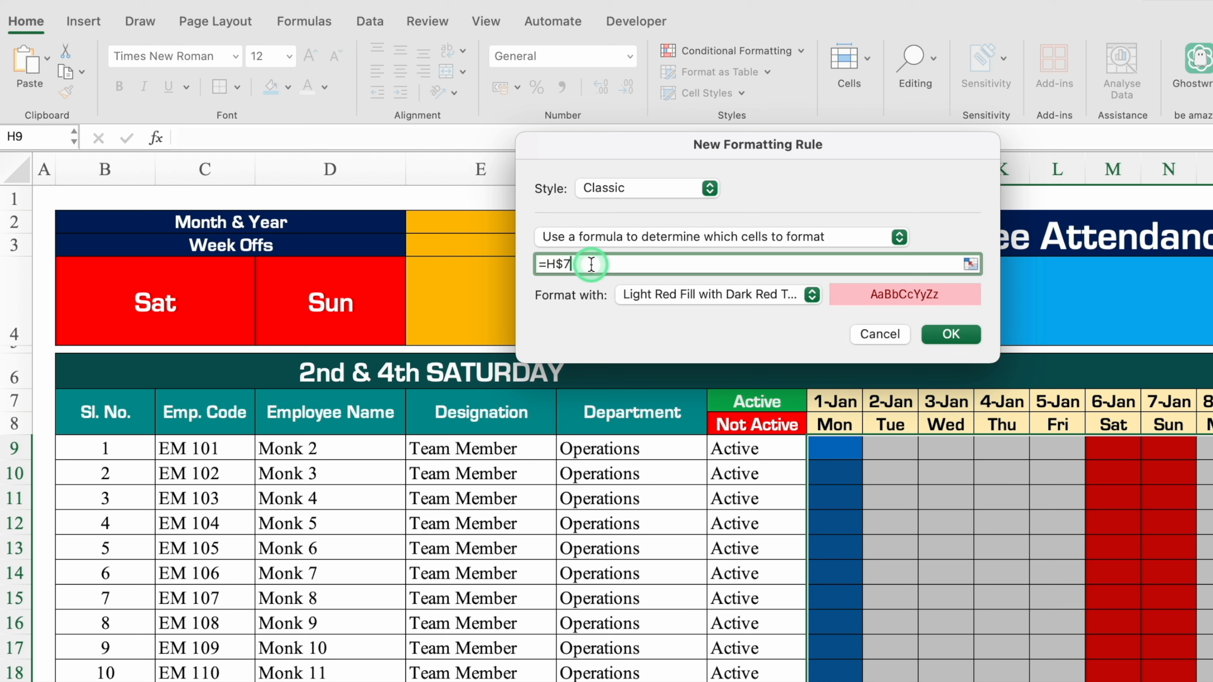
type("=\"\"")
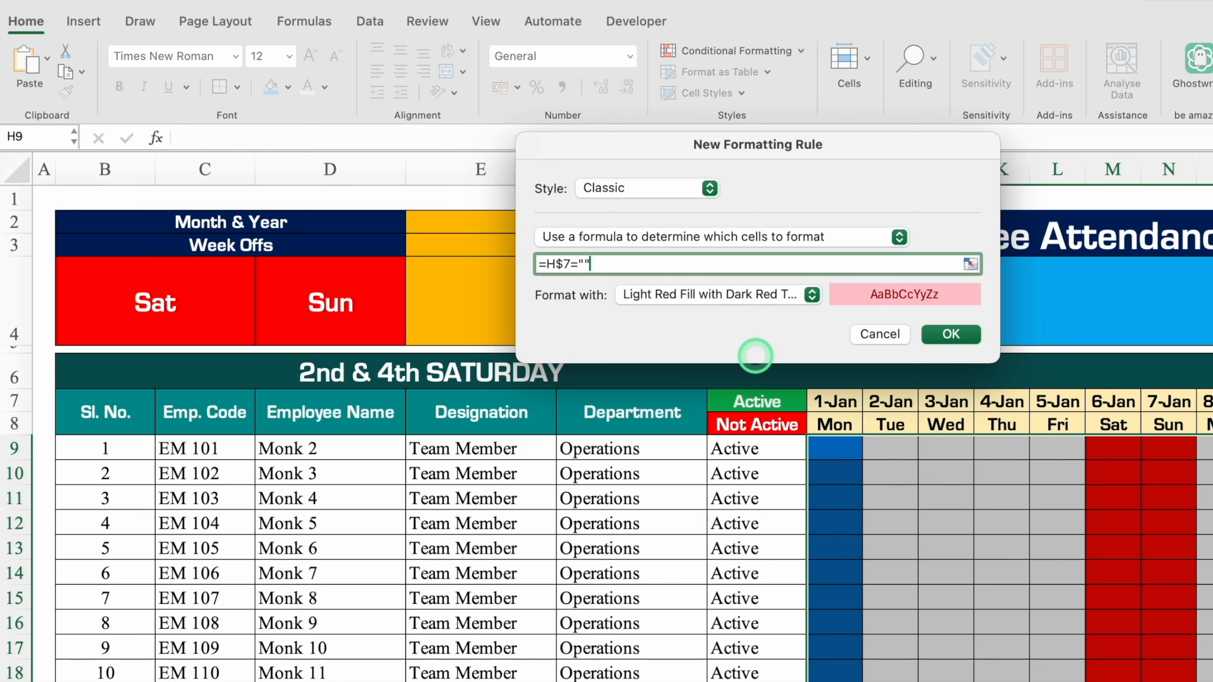
Give the blank-date rule a customised format with standard red fill, and apply the rule.
left_click(813, 295)
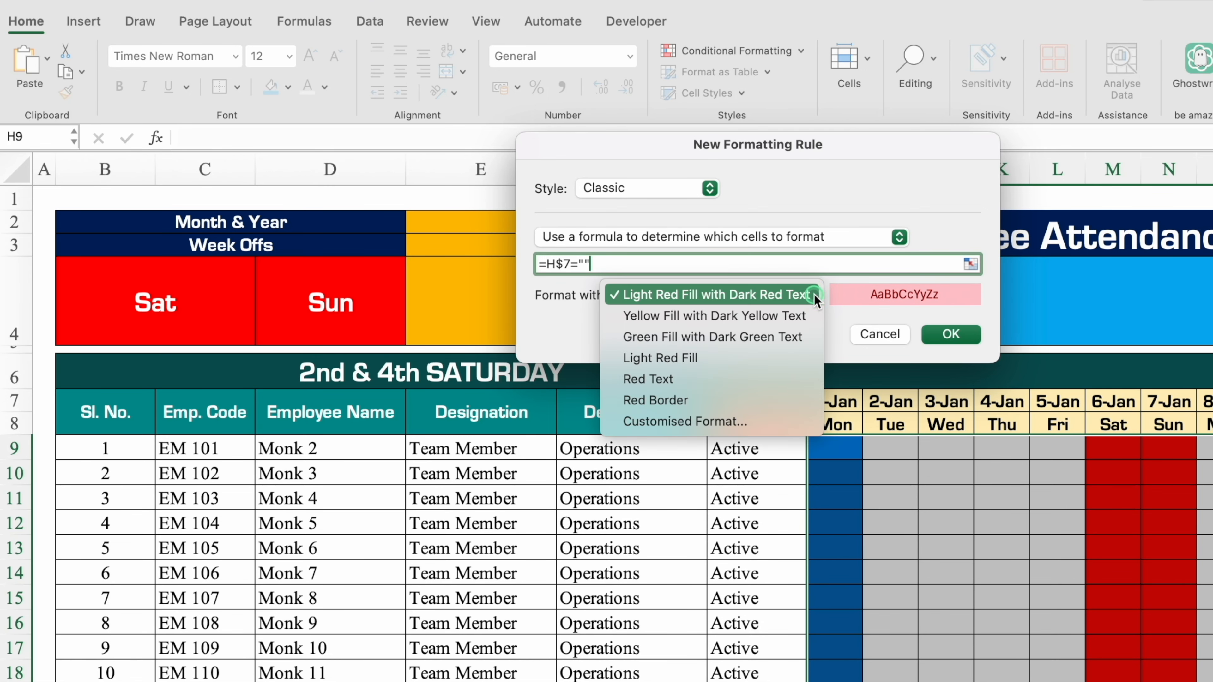
left_click(735, 412)
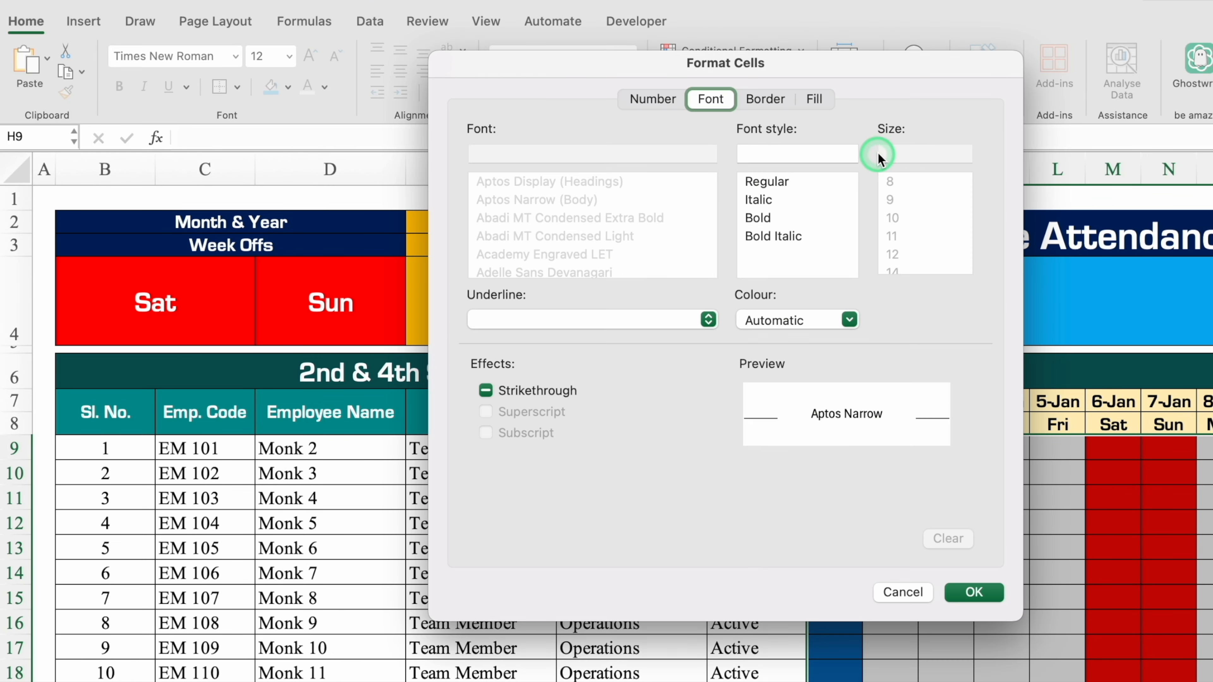
left_click(816, 100)
left_click(666, 171)
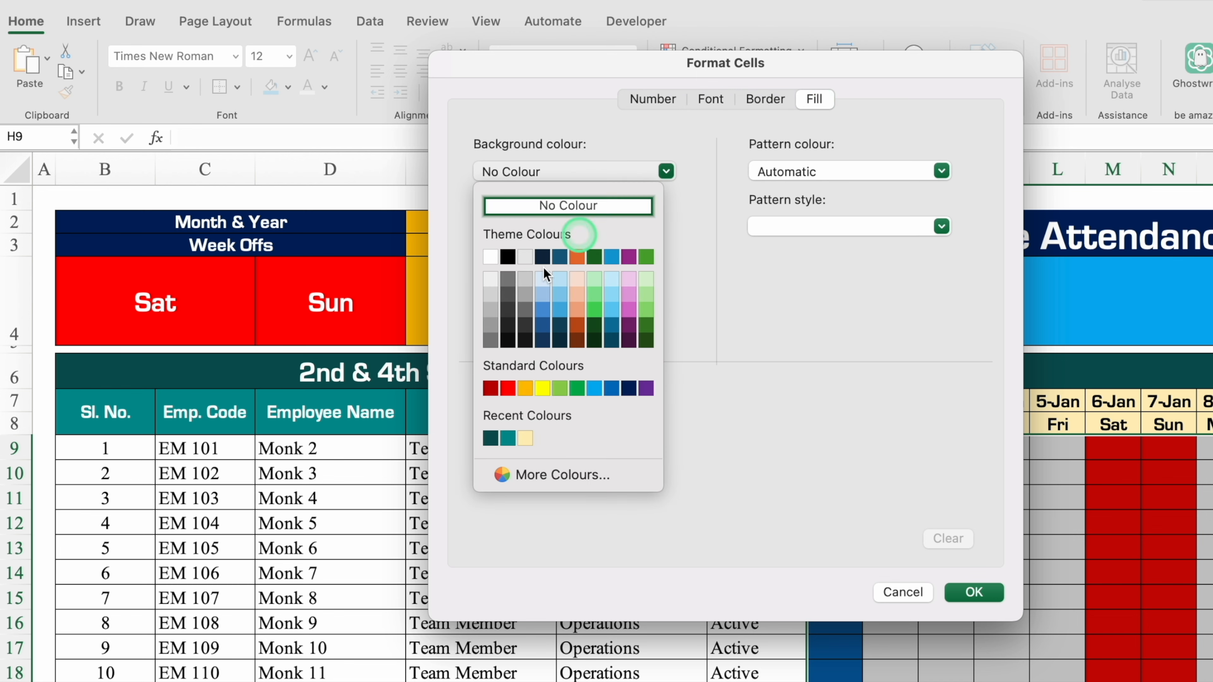
left_click(509, 393)
left_click(975, 592)
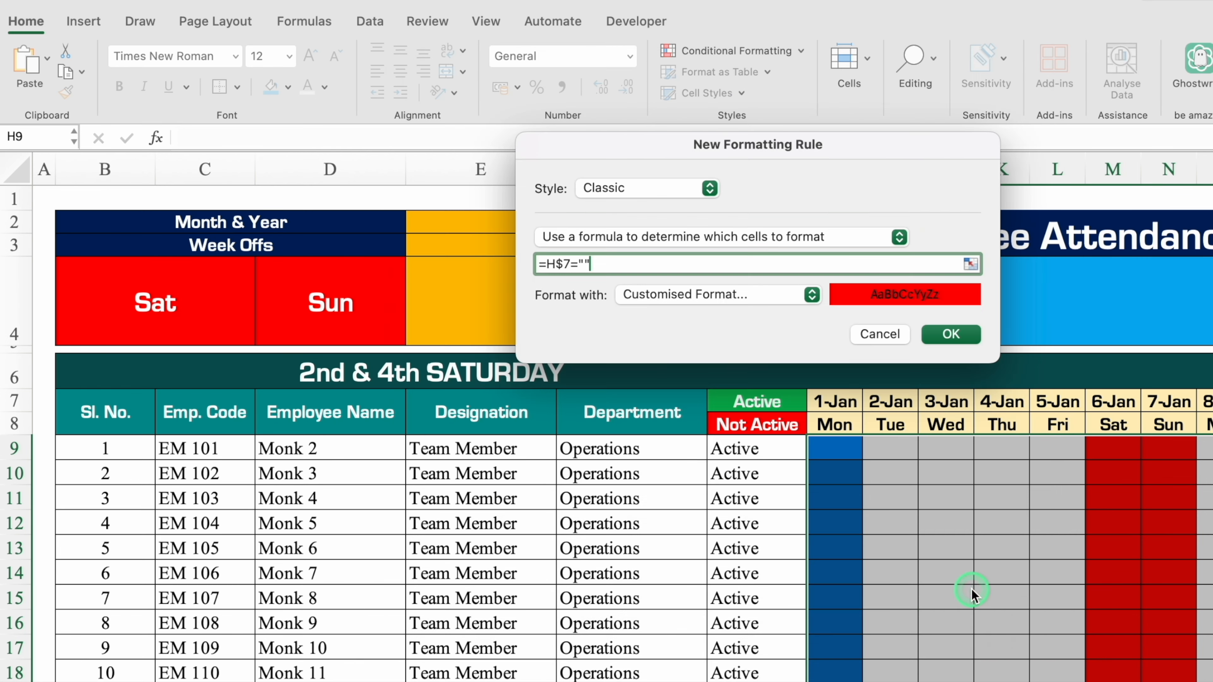
left_click(956, 332)
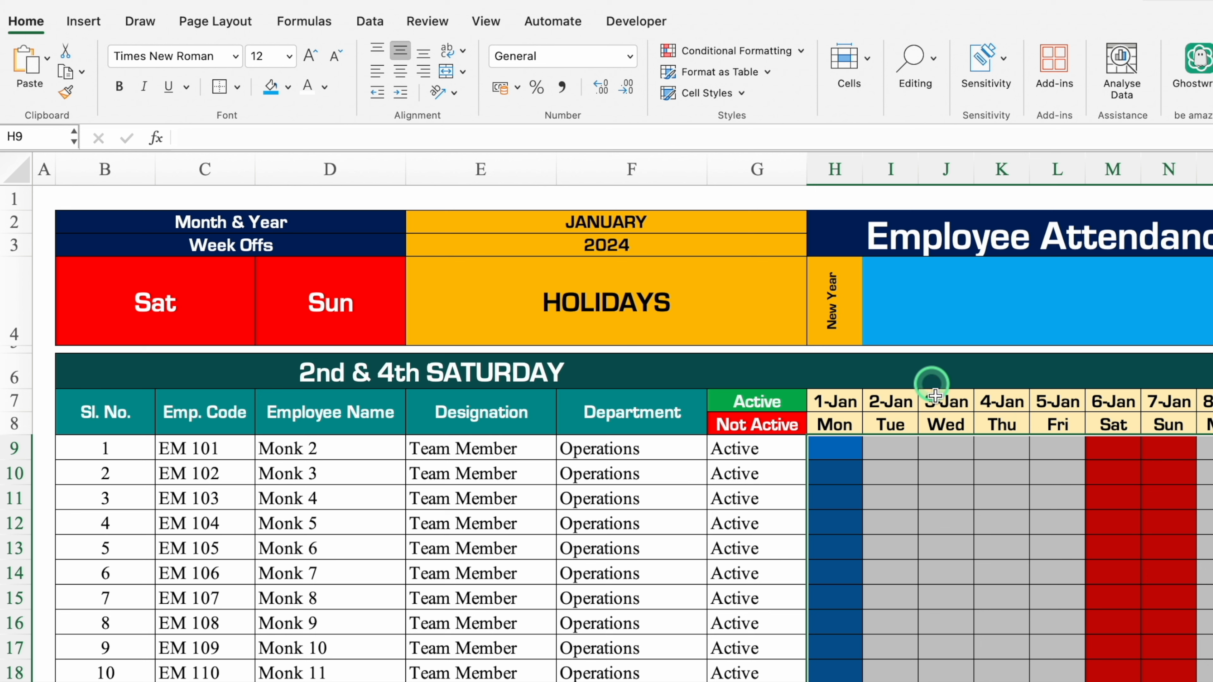
Start one more Classic formula-based conditional formatting rule on the attendance grid for the 2nd and 4th Saturdays.
left_click(738, 50)
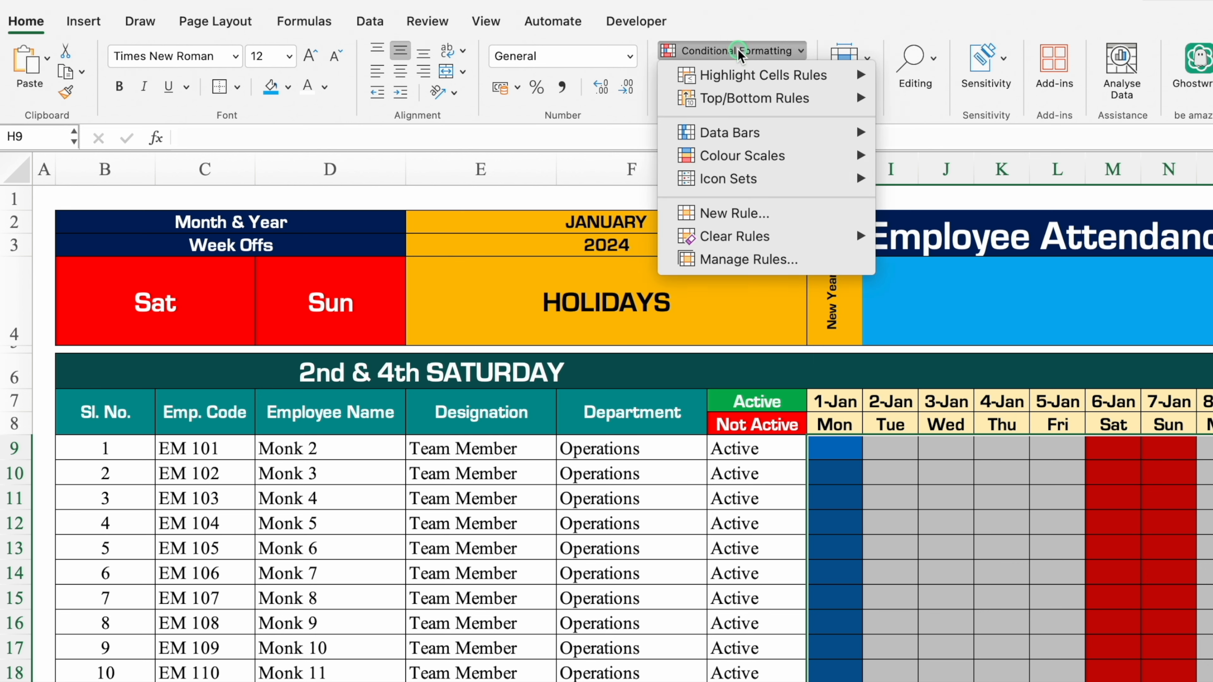
left_click(734, 213)
left_click(719, 187)
left_click(613, 271)
left_click(717, 239)
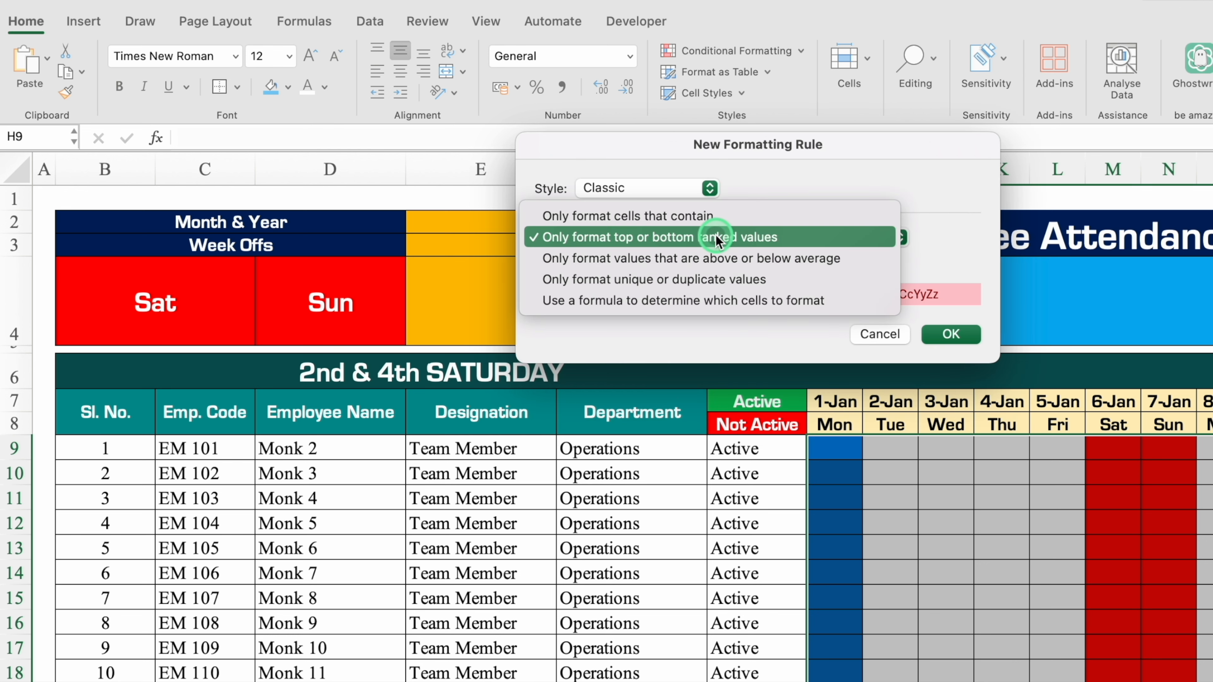
left_click(696, 301)
Enter =(H$6=2) as the rule's first condition, moving the rule dialog clear of row 6 to reference H6.
left_click(664, 264)
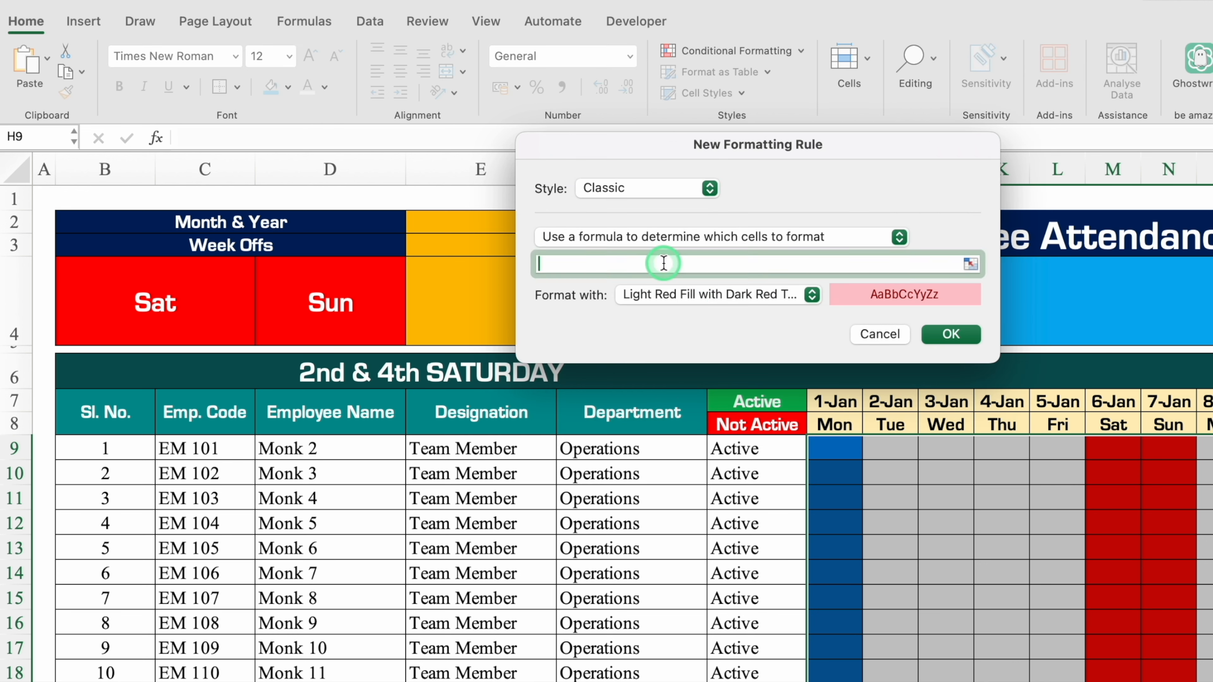
type("=")
left_click_drag(727, 146, 697, 488)
left_click(835, 372)
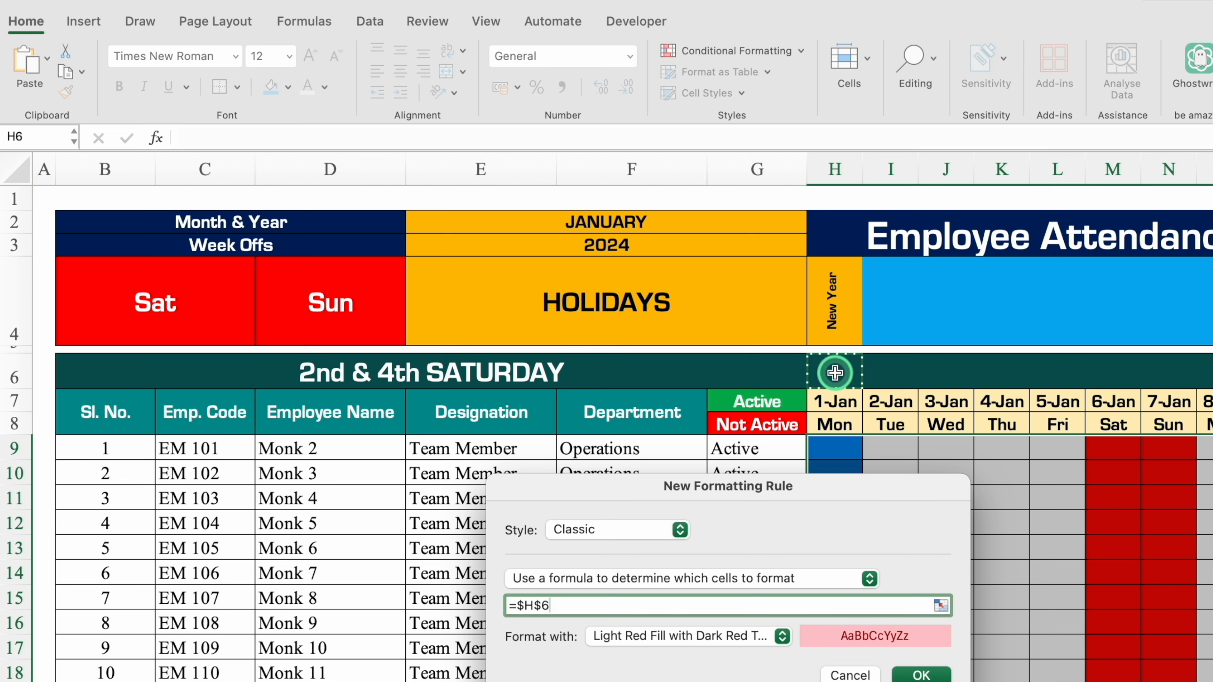
left_click(525, 607)
key("BackSpace")
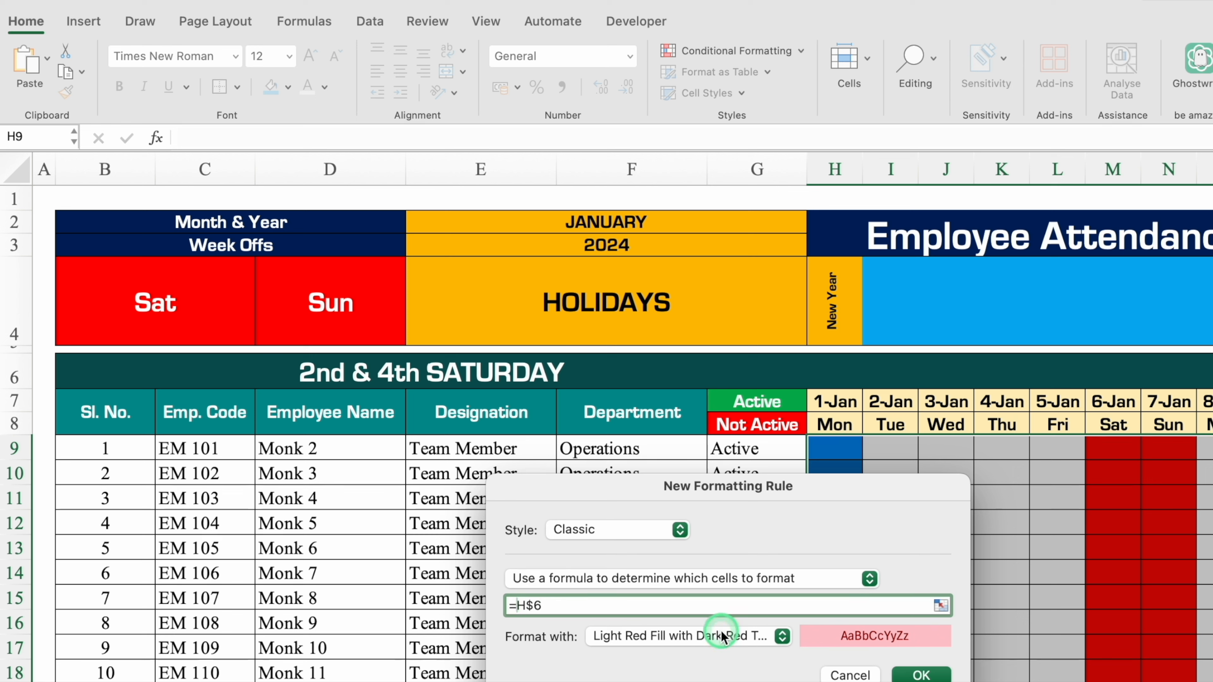
type("(")
left_click(640, 608)
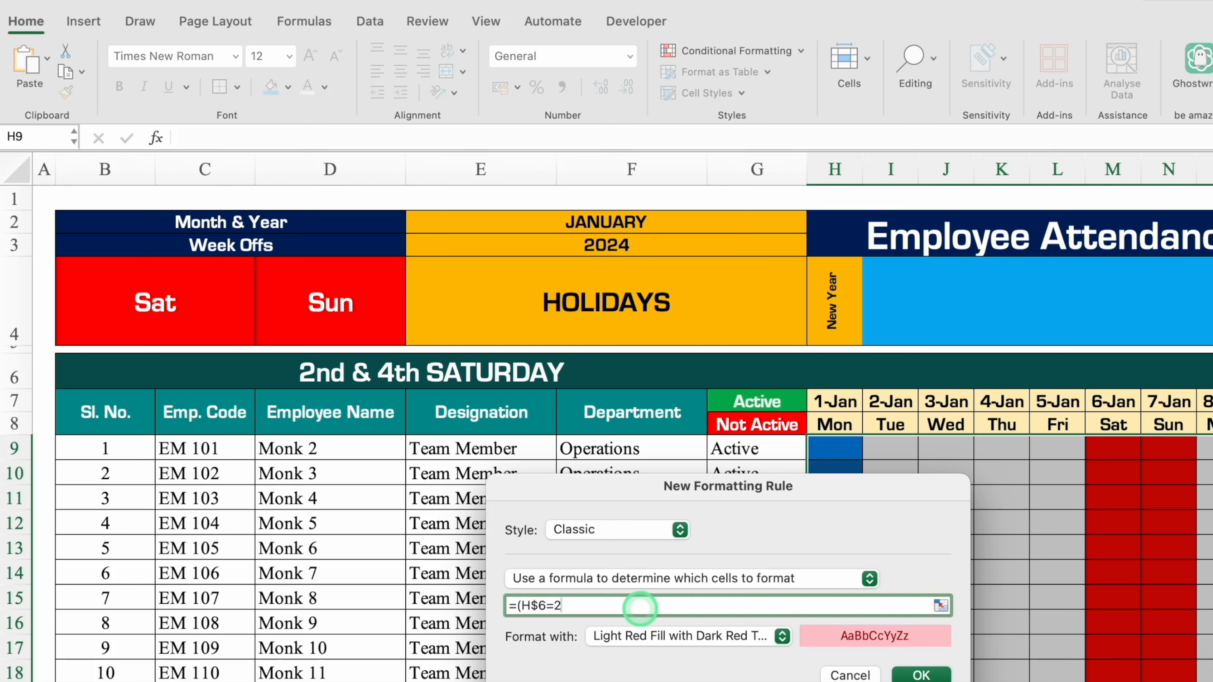
Duplicate the condition with a plus sign and change the copy to 4, making the formula =(H$6=2)+(H$6=4).
left_click_drag(607, 606, 517, 607)
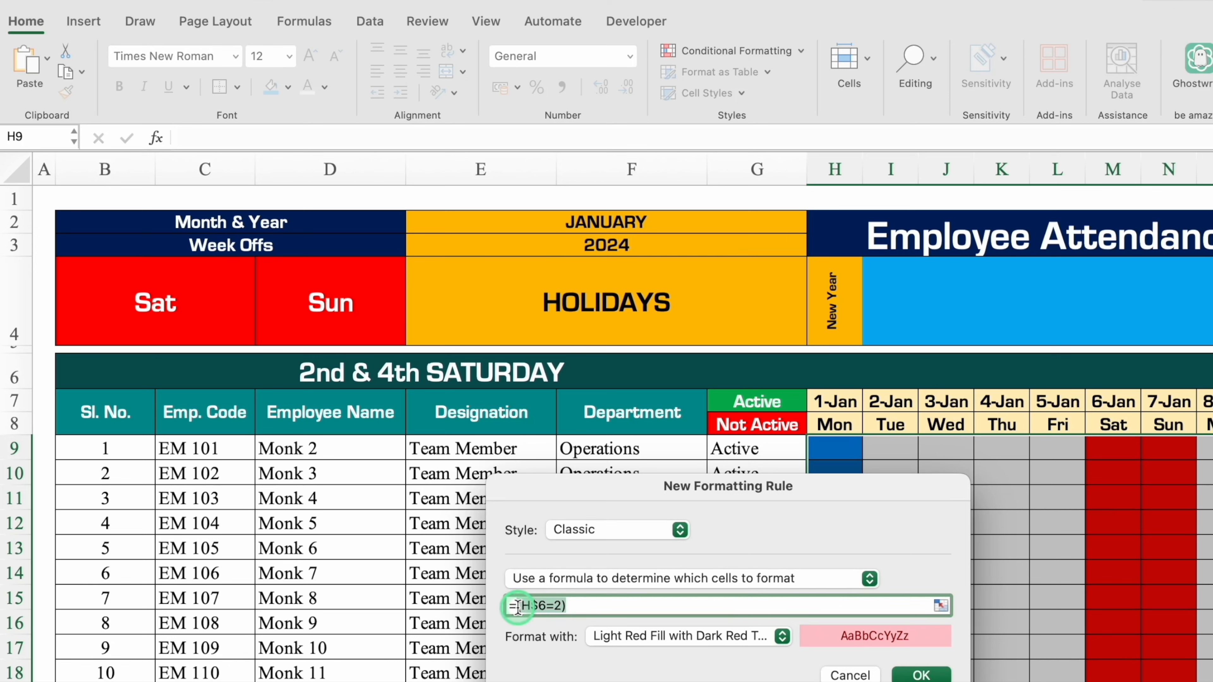
left_click(613, 604)
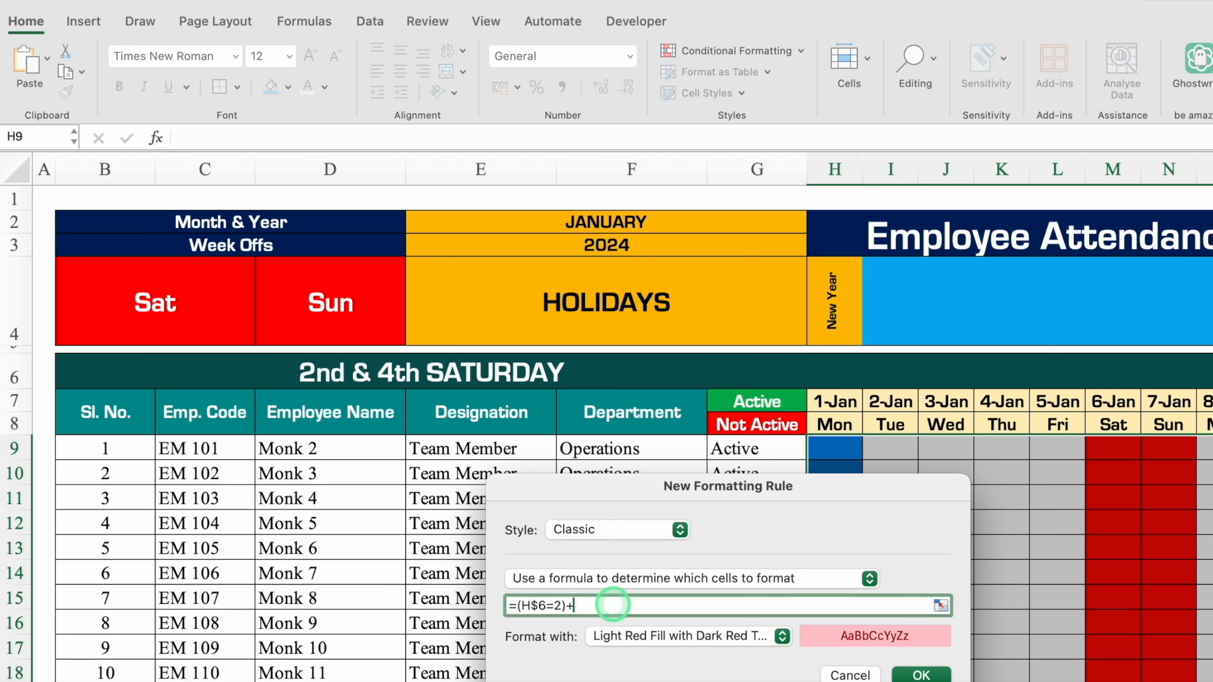
type("+")
key("super+v")
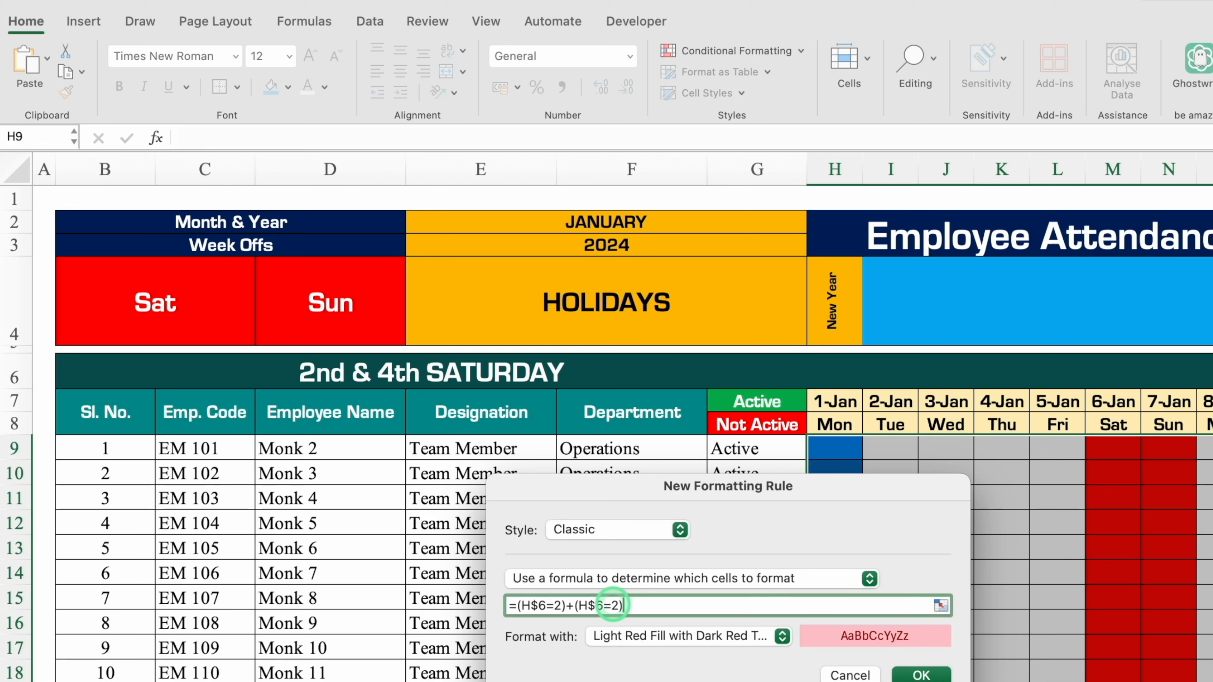
left_click(618, 607)
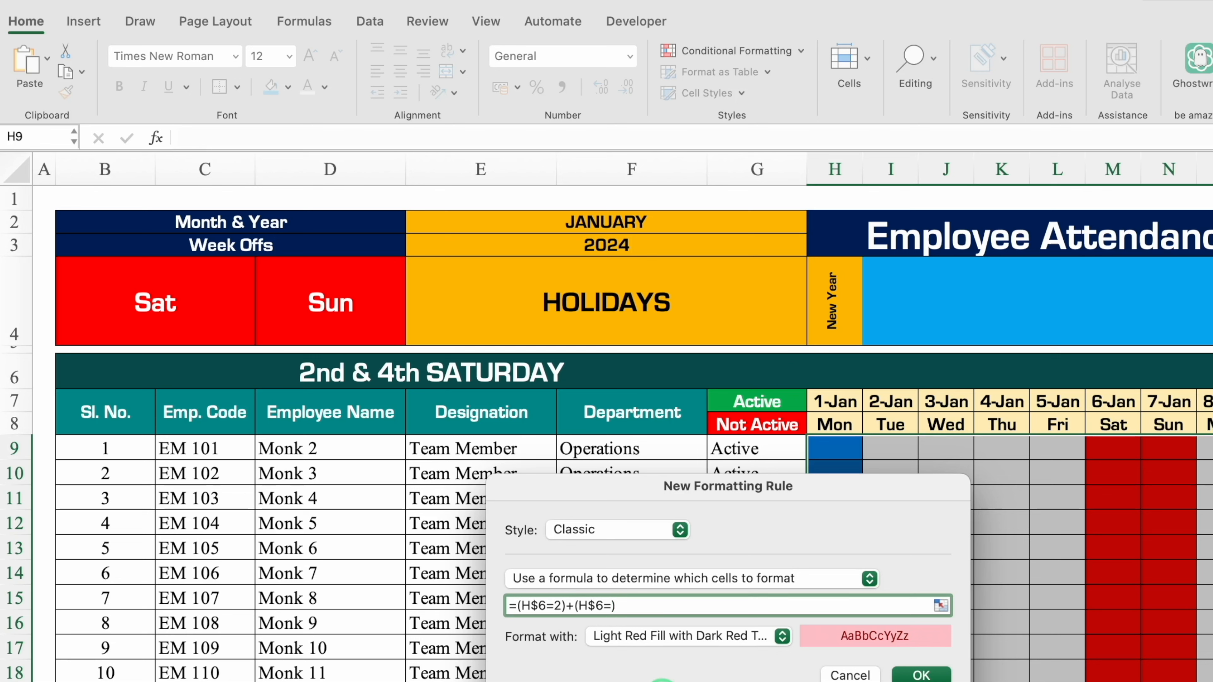
left_click_drag(866, 488, 832, 132)
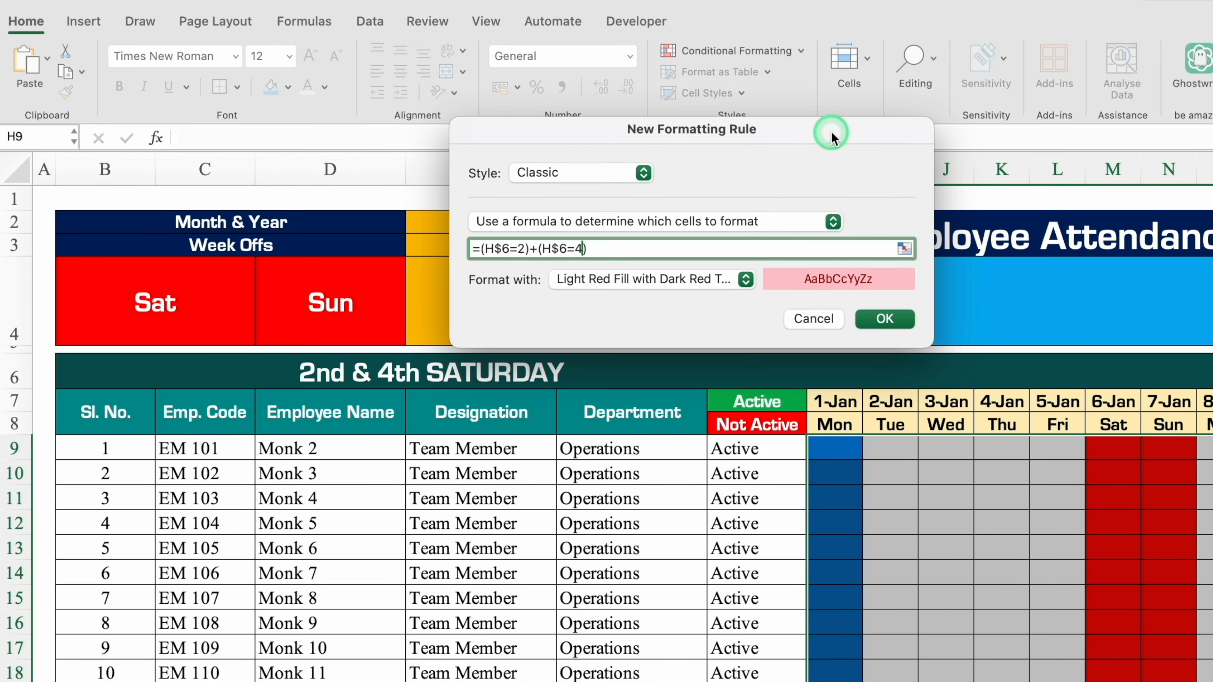
Give the 2nd and 4th Saturday rule a customised format with a bright cyan fill, brightened from the recent teal, and apply the rule.
left_click(747, 279)
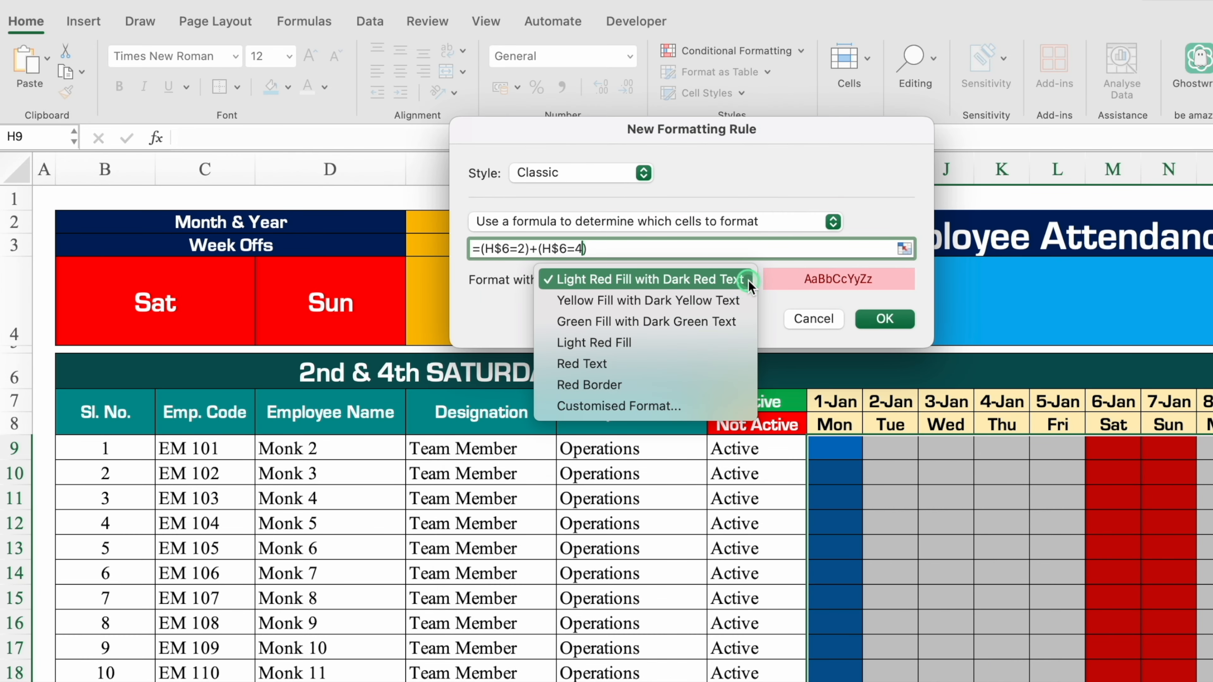
left_click(666, 410)
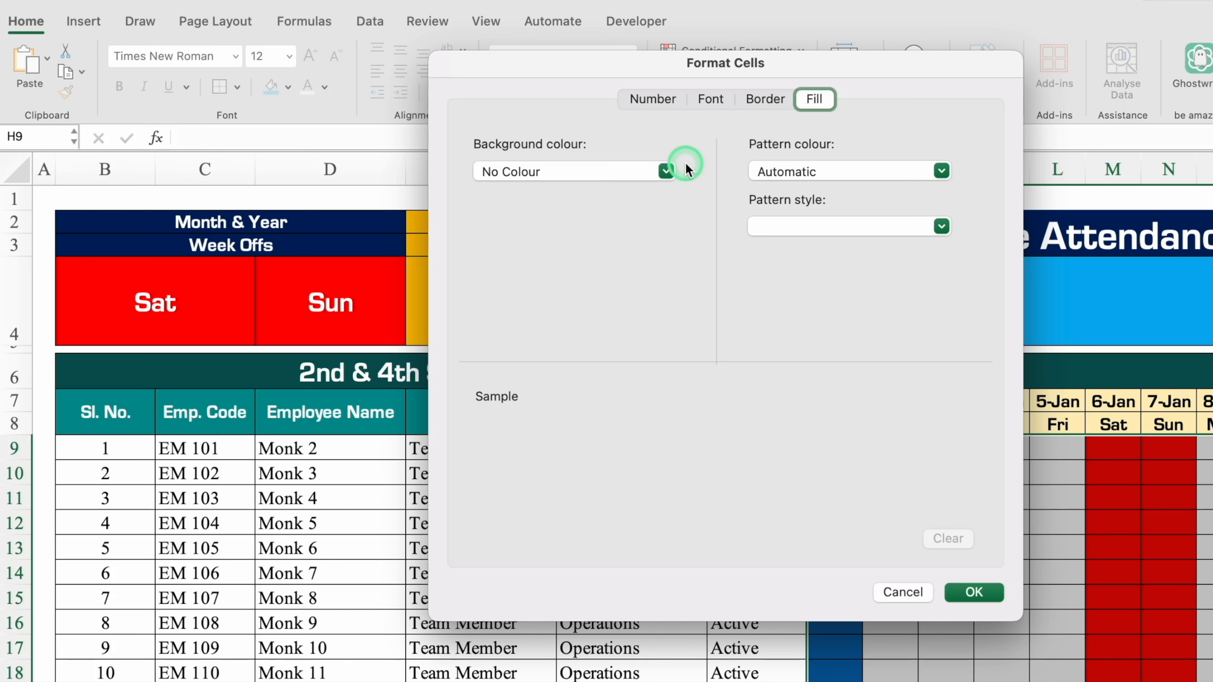
left_click(666, 171)
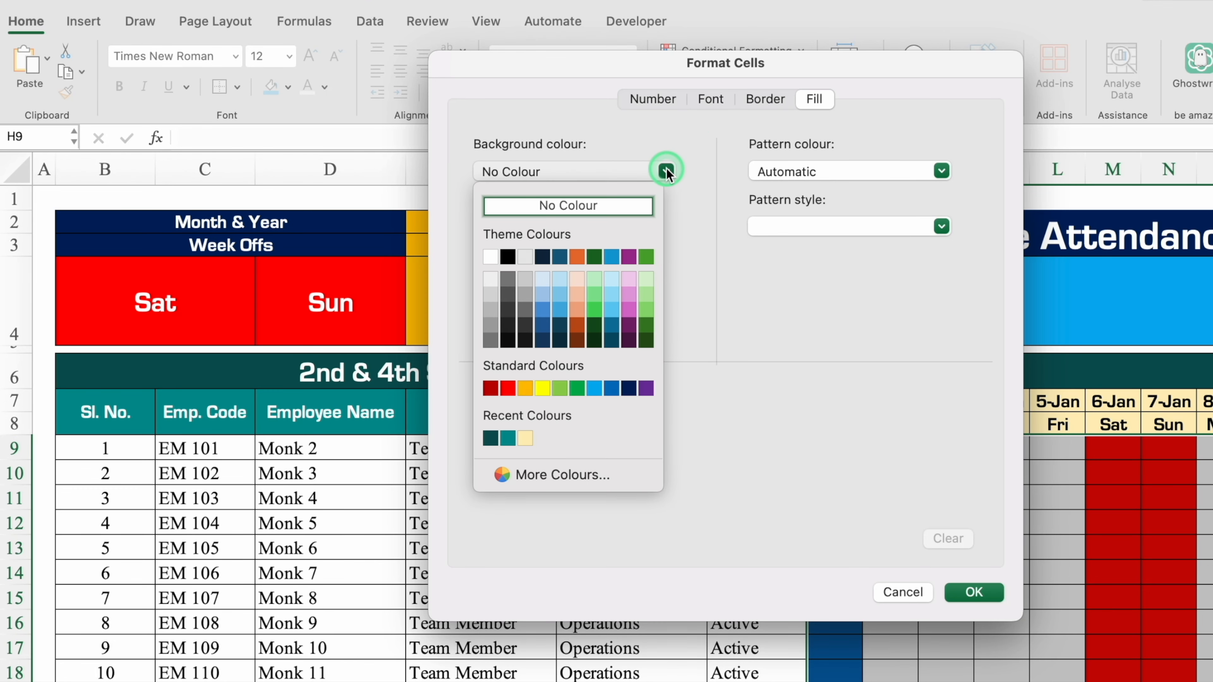
left_click(508, 438)
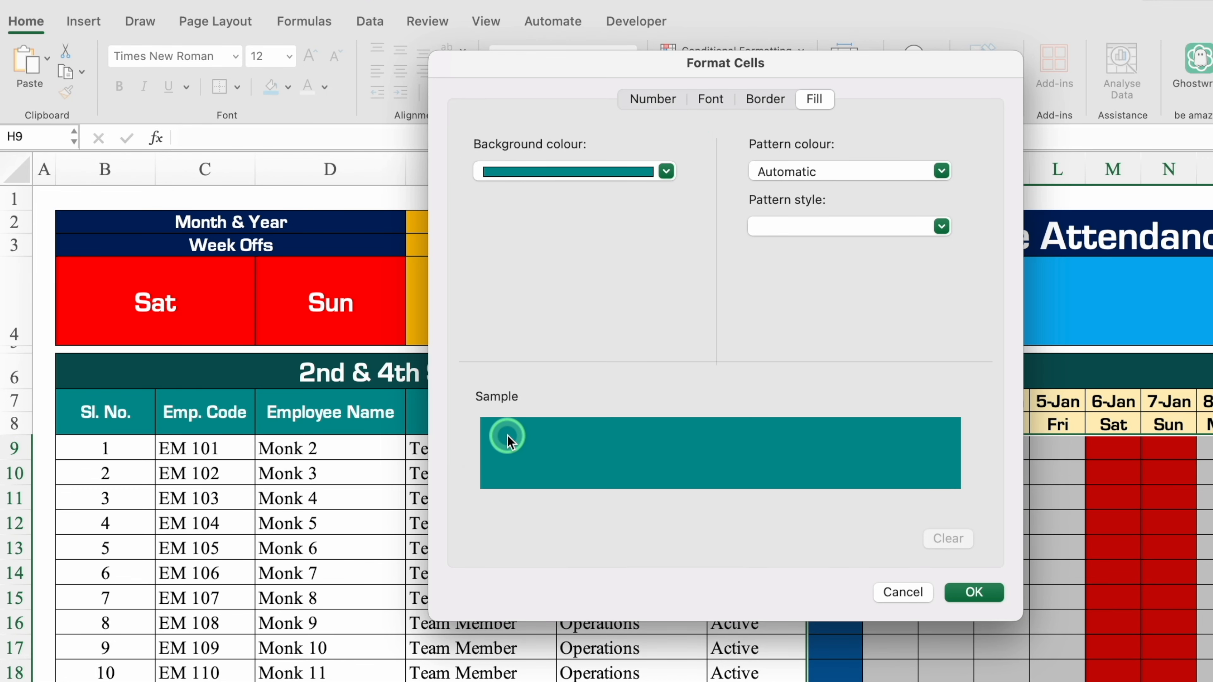
left_click(666, 170)
left_click(556, 473)
left_click_drag(602, 401, 523, 399)
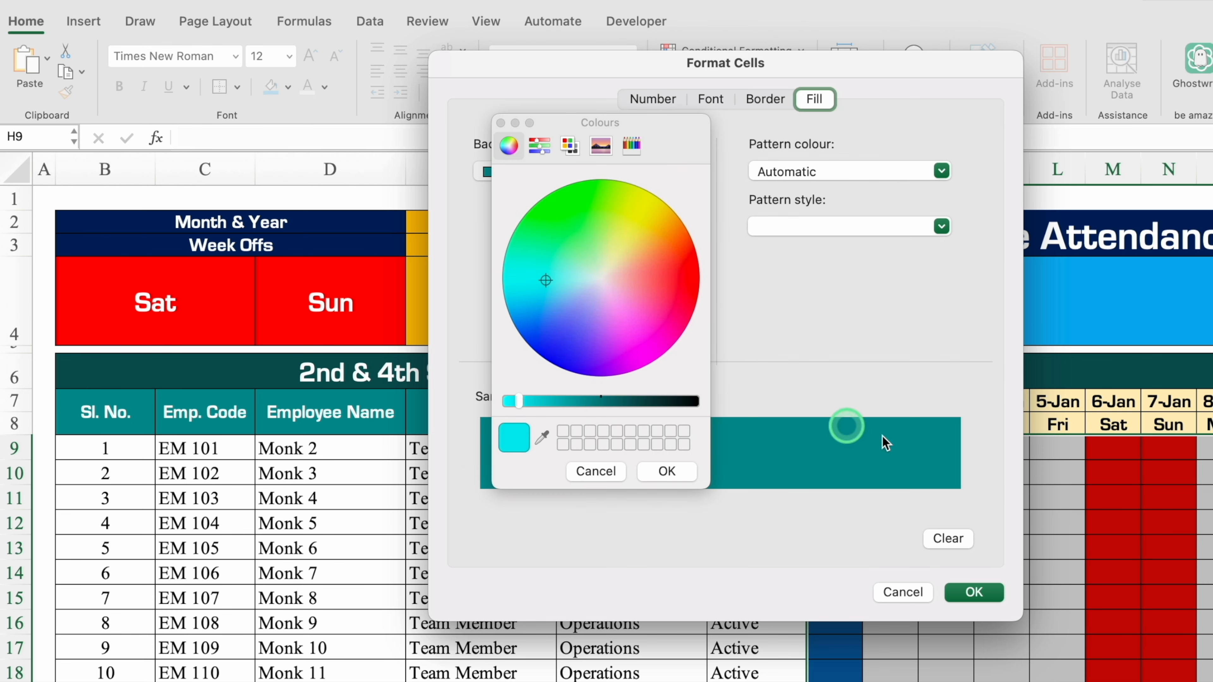
left_click(676, 472)
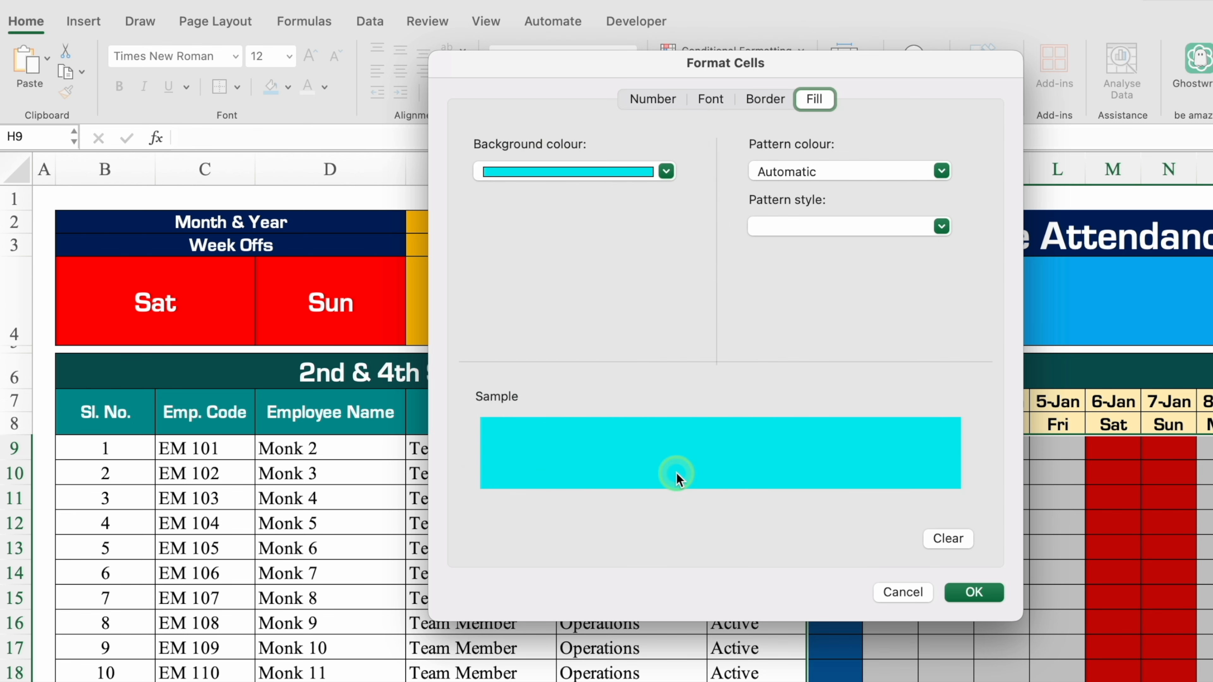
left_click(972, 591)
left_click(883, 317)
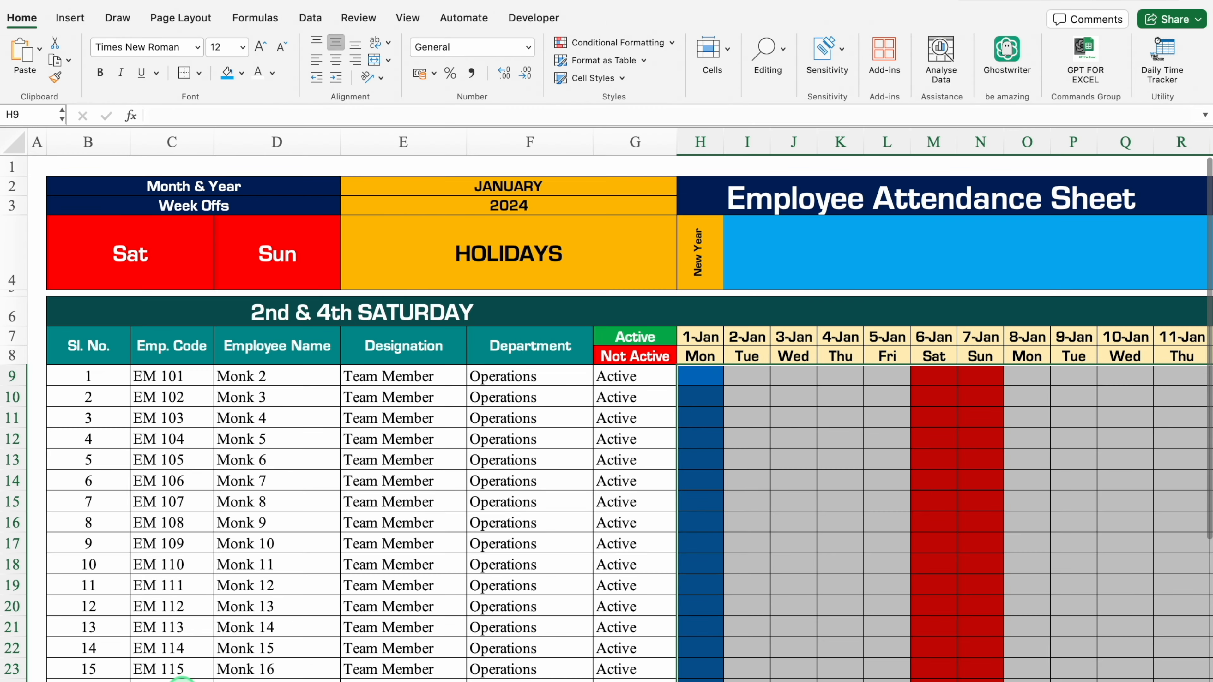
Set the first week off in B4 to Sun and the second week off in D4 to None.
scroll(227, 669, "right", 5)
scroll(620, 407, "right", 8)
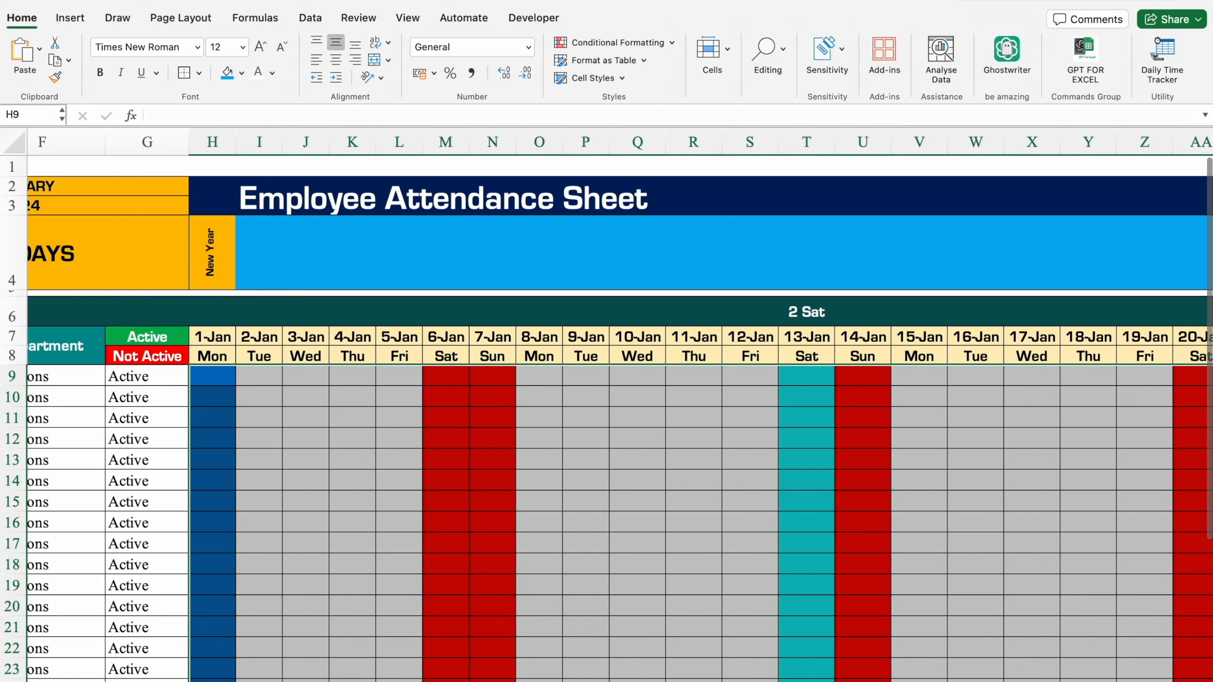
scroll(620, 406, "right", 3)
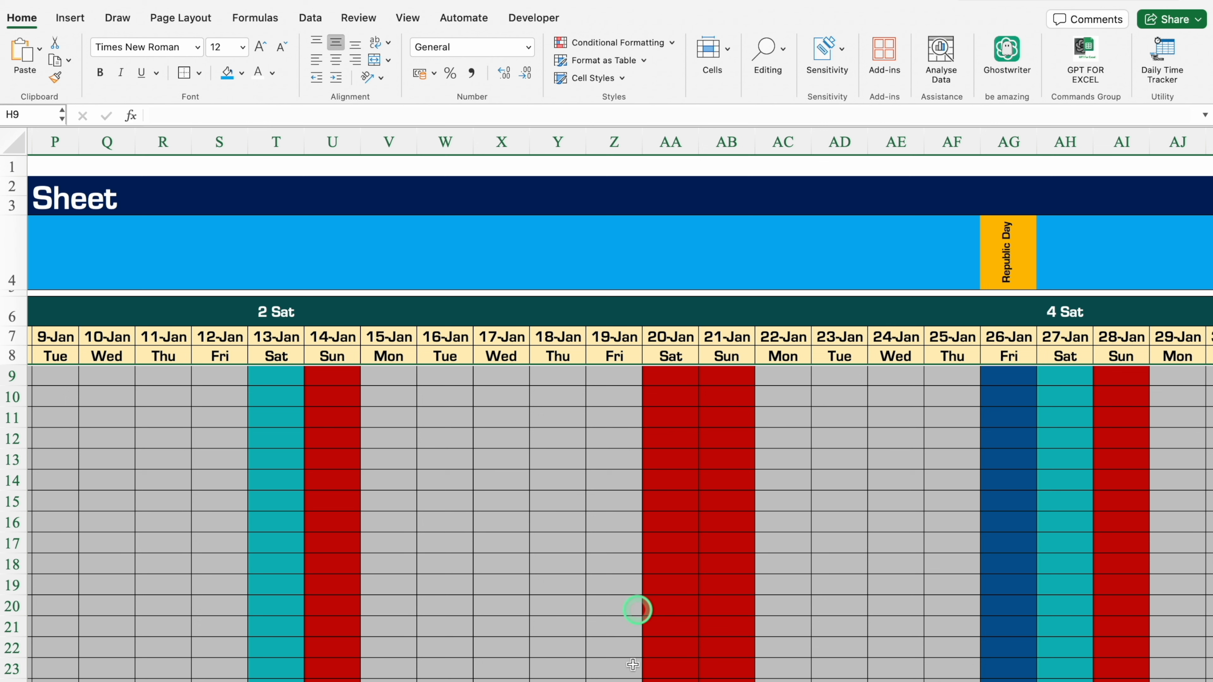
scroll(177, 650, "left", 10)
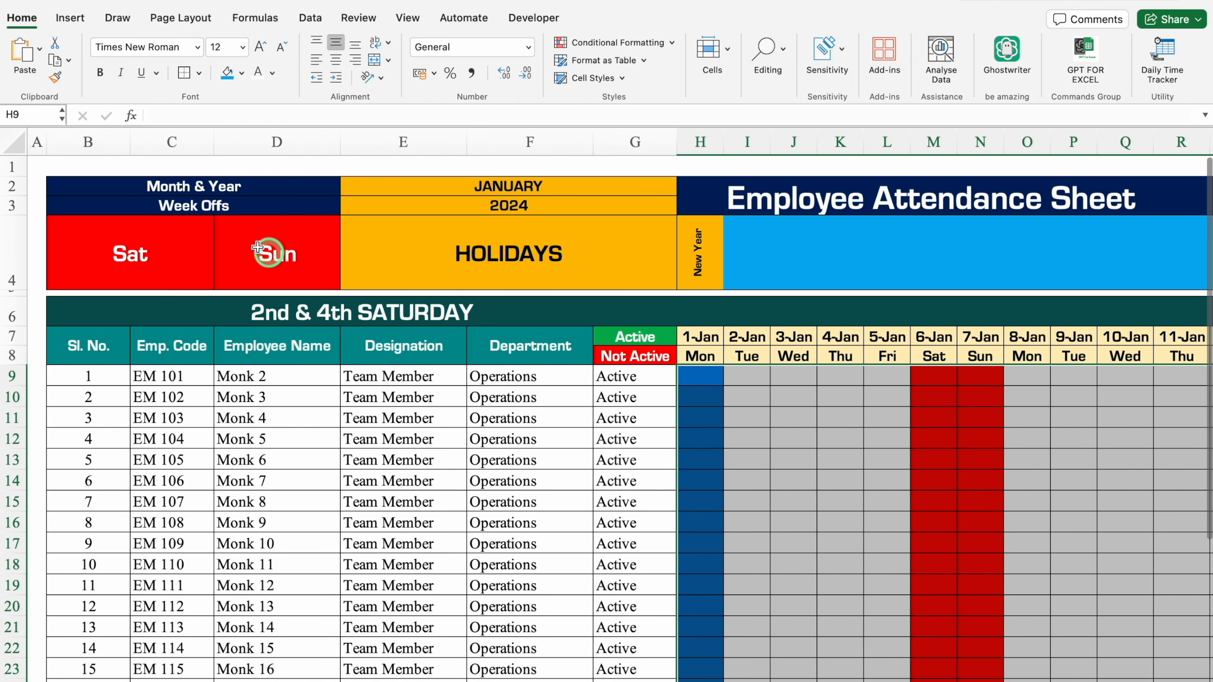
left_click(151, 254)
left_click(220, 281)
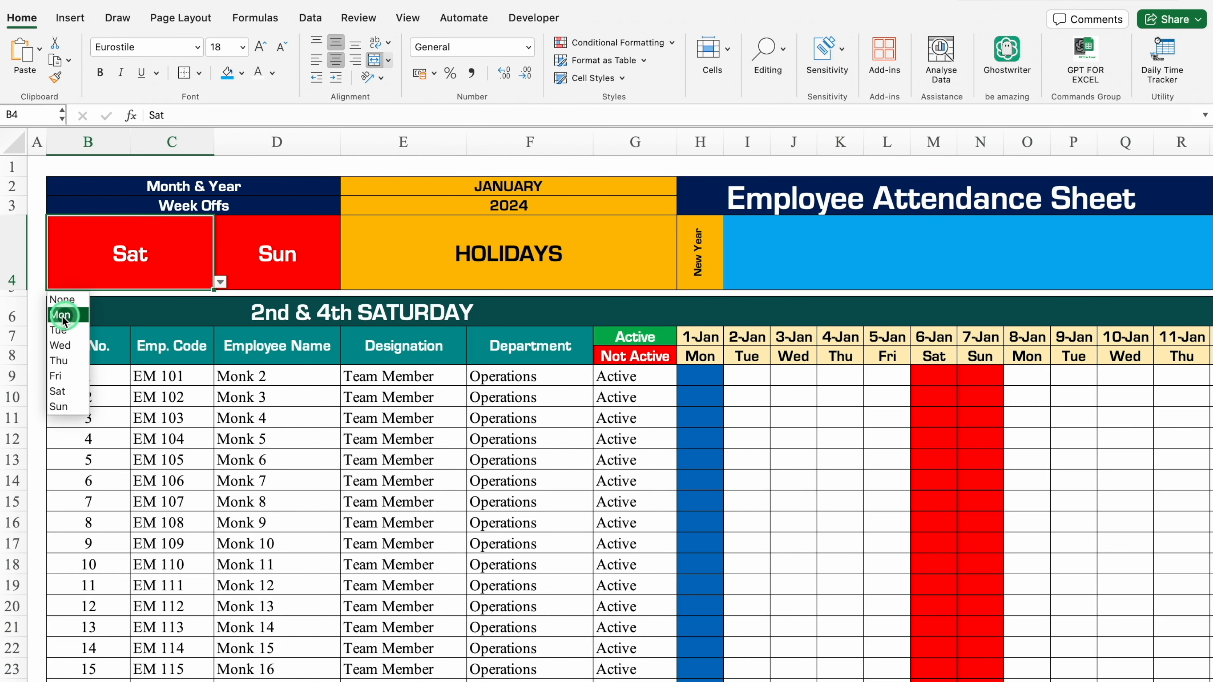
left_click(70, 406)
left_click(269, 258)
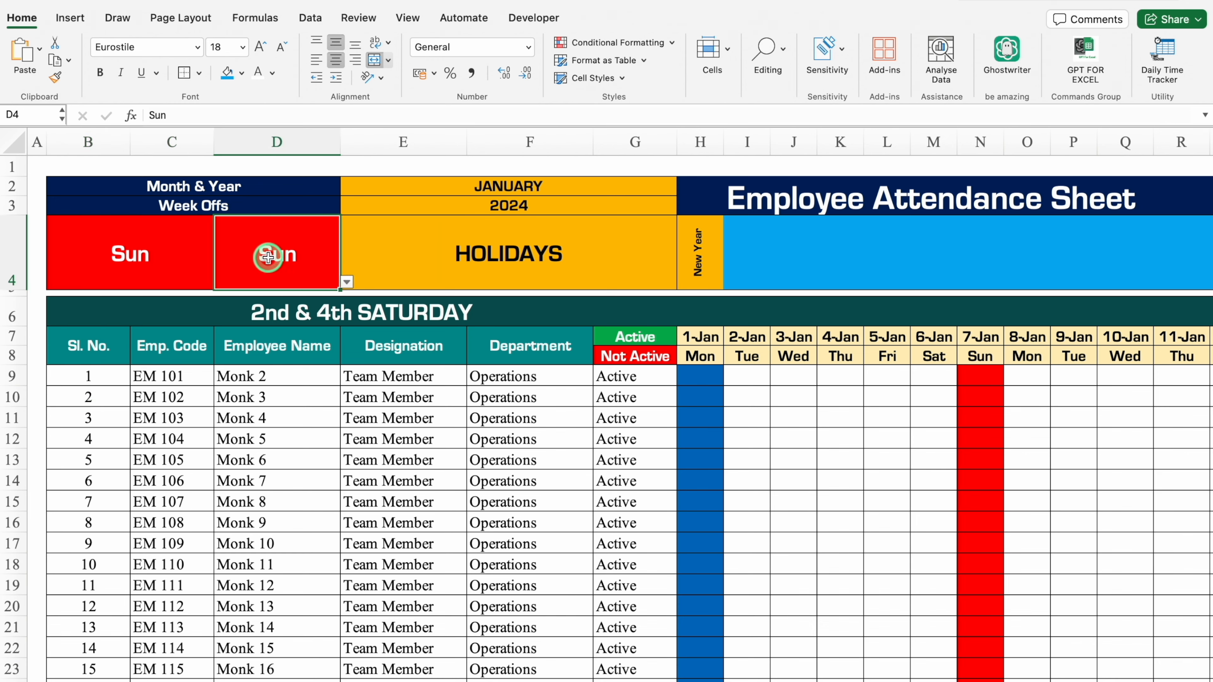
left_click(347, 282)
left_click(234, 300)
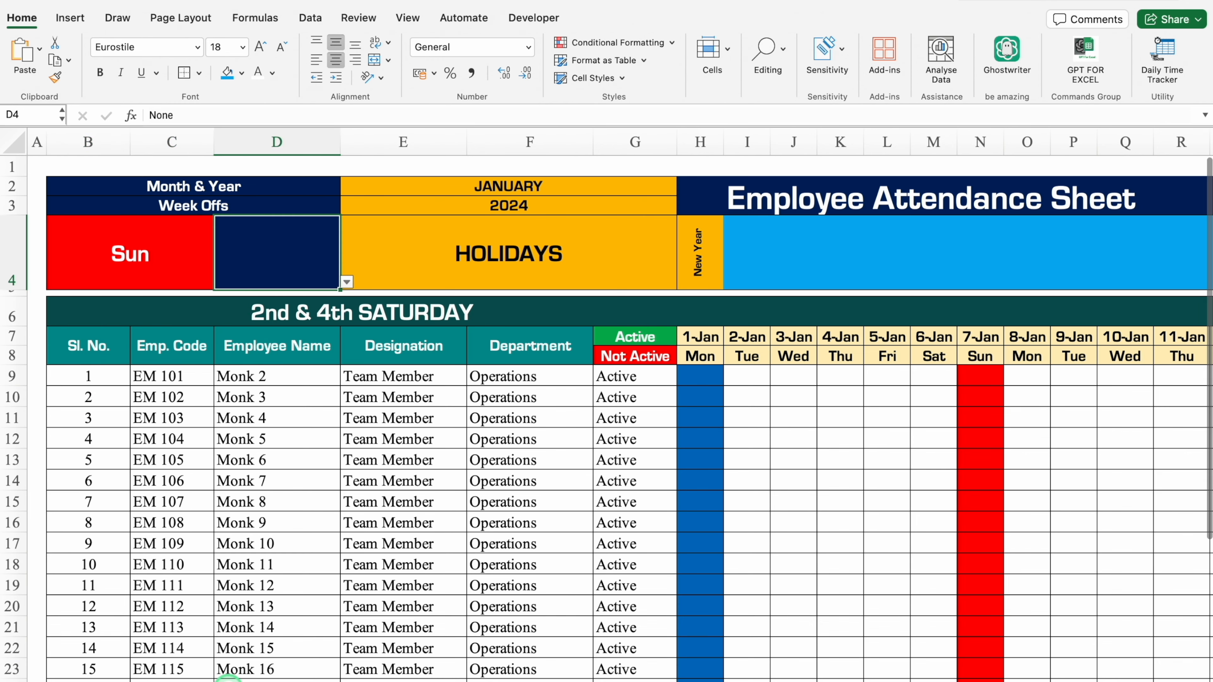
Examine the colouring of the holiday, Sunday and 2nd and 4th Saturday columns across the January attendance grid.
scroll(410, 621, "right", 5)
scroll(409, 674, "right", 10)
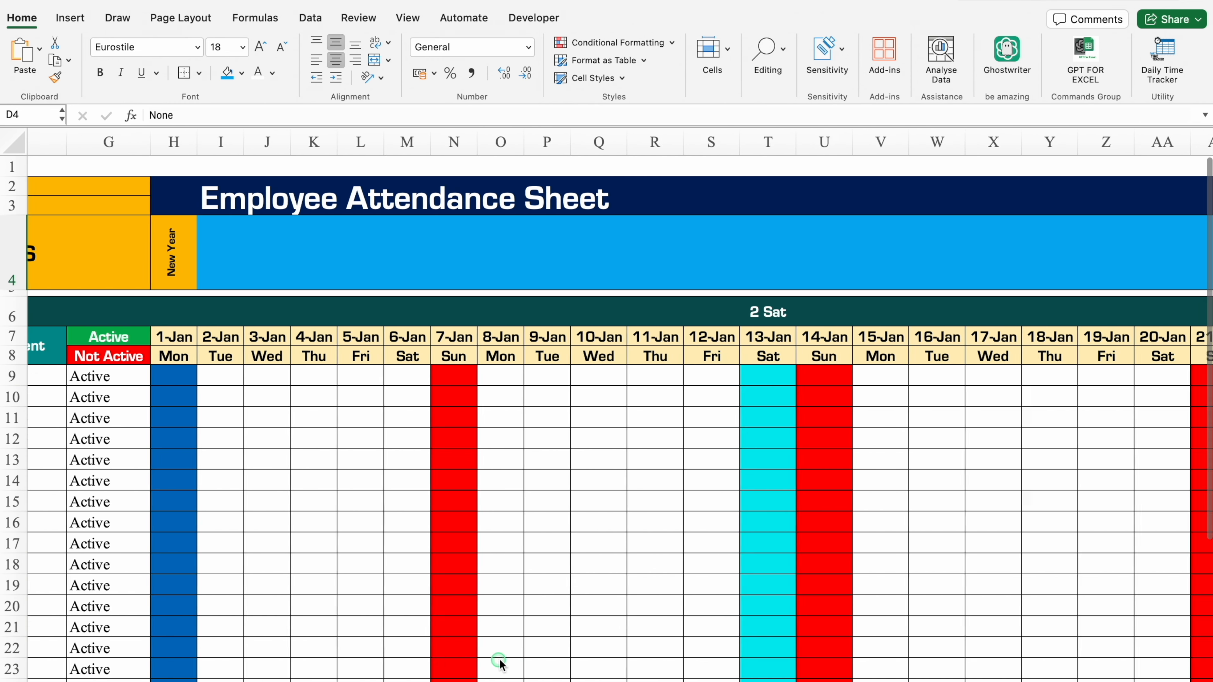
scroll(811, 626, "right", 3)
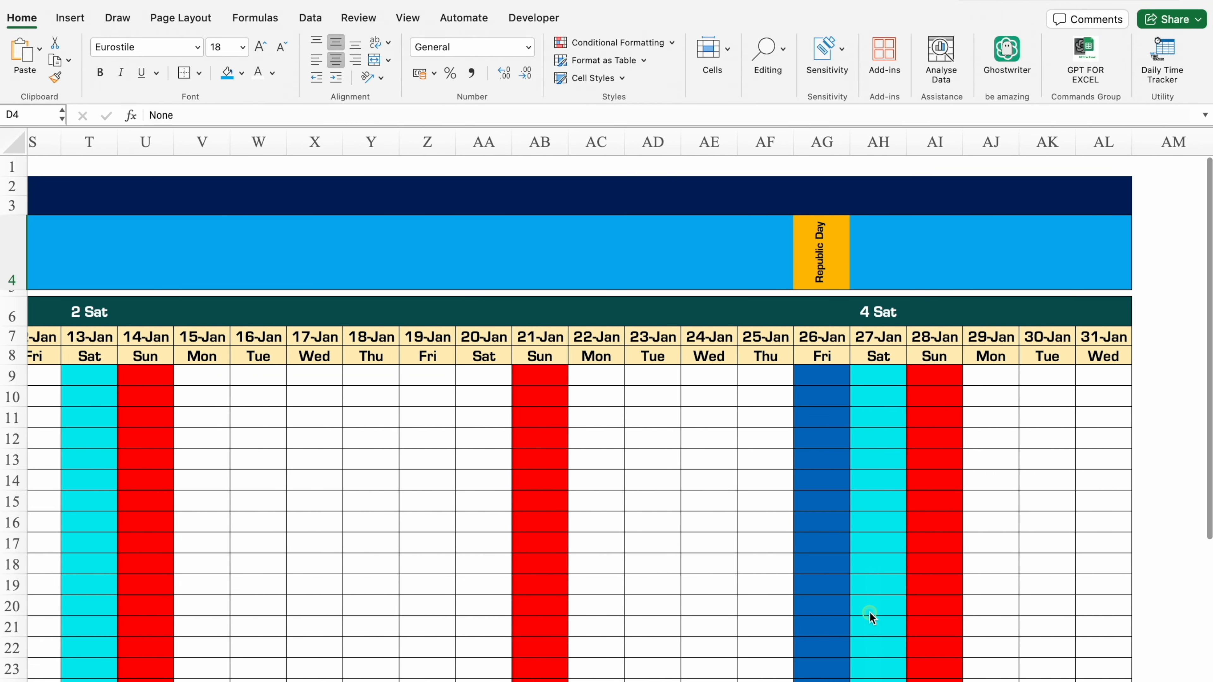
scroll(907, 669, "left", 11)
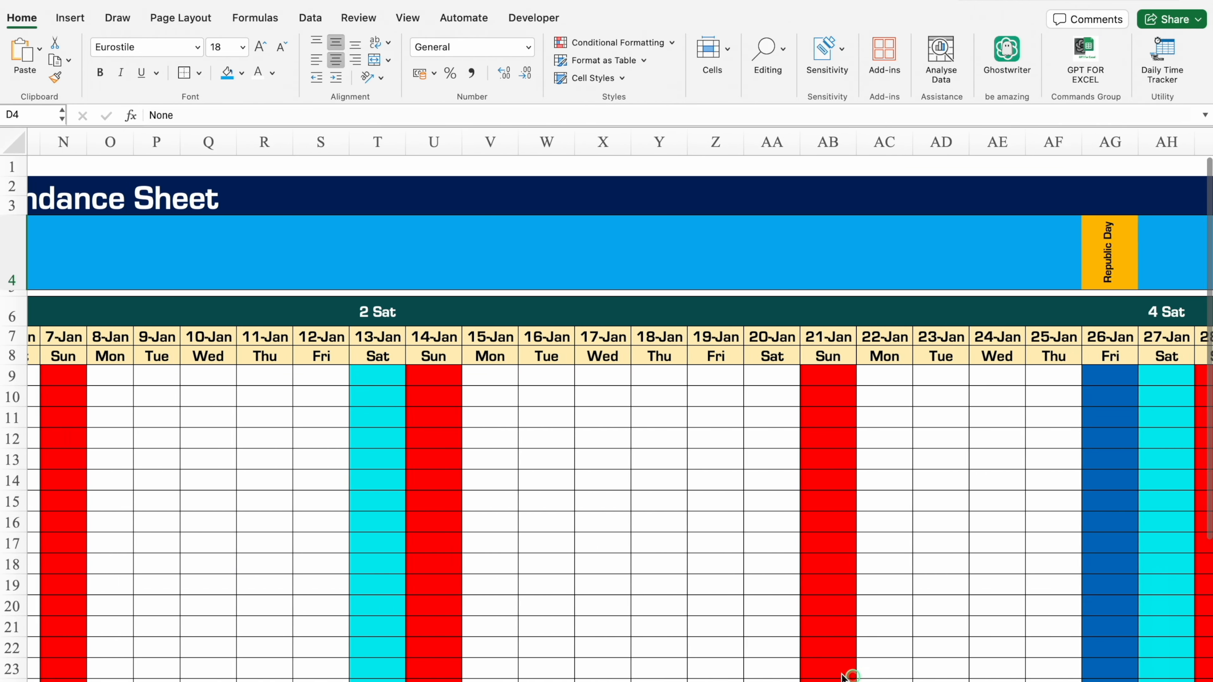
scroll(738, 665, "left", 7)
left_click(613, 341)
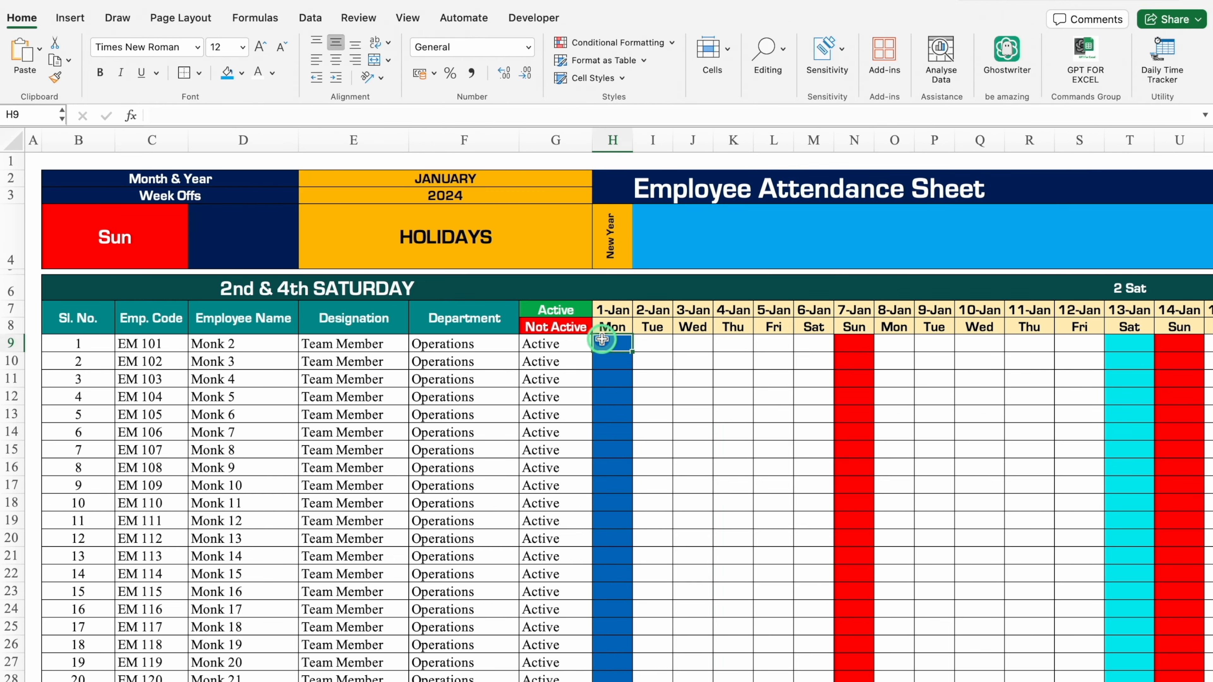
left_click(845, 341)
left_click(1086, 341)
left_click(1133, 340)
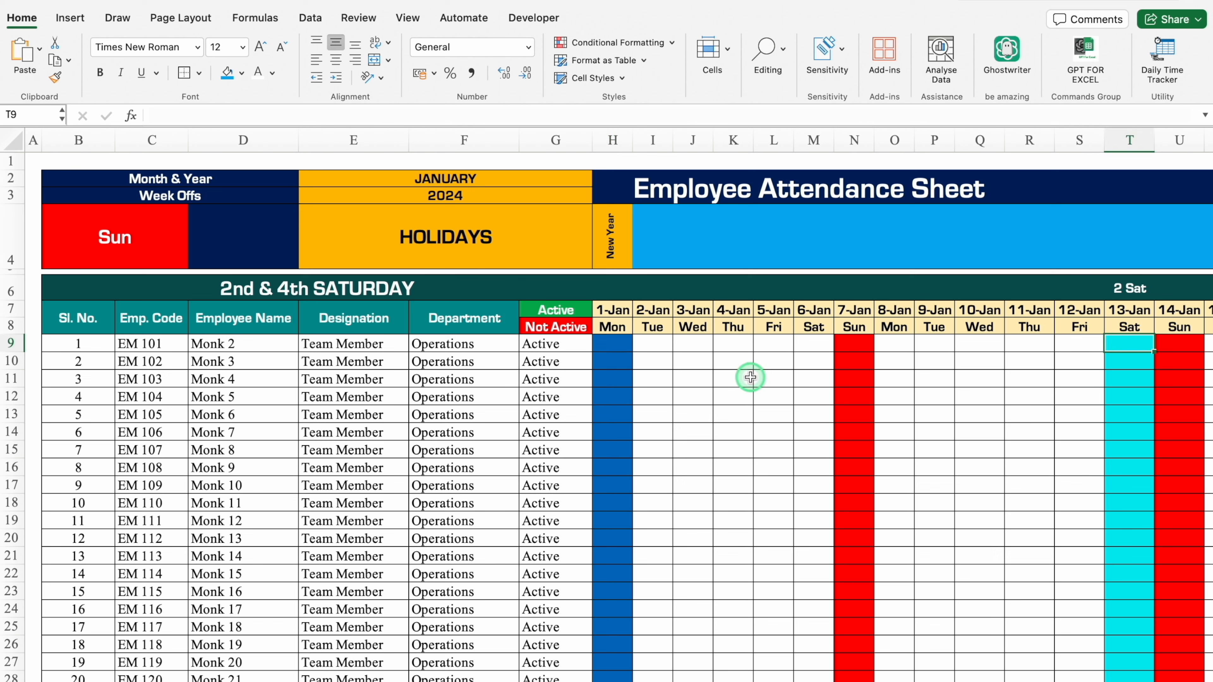
Start a Custom data validation on cell H9, ready for its formula.
left_click(619, 341)
left_click(311, 18)
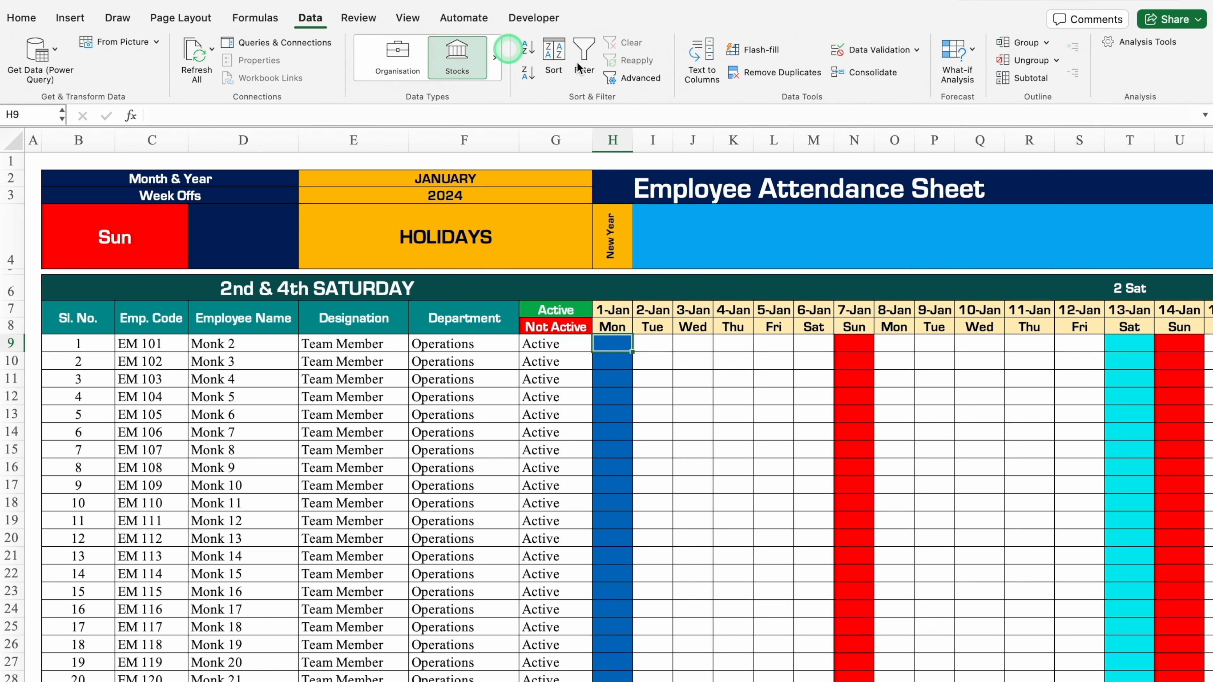
left_click(874, 50)
left_click(602, 189)
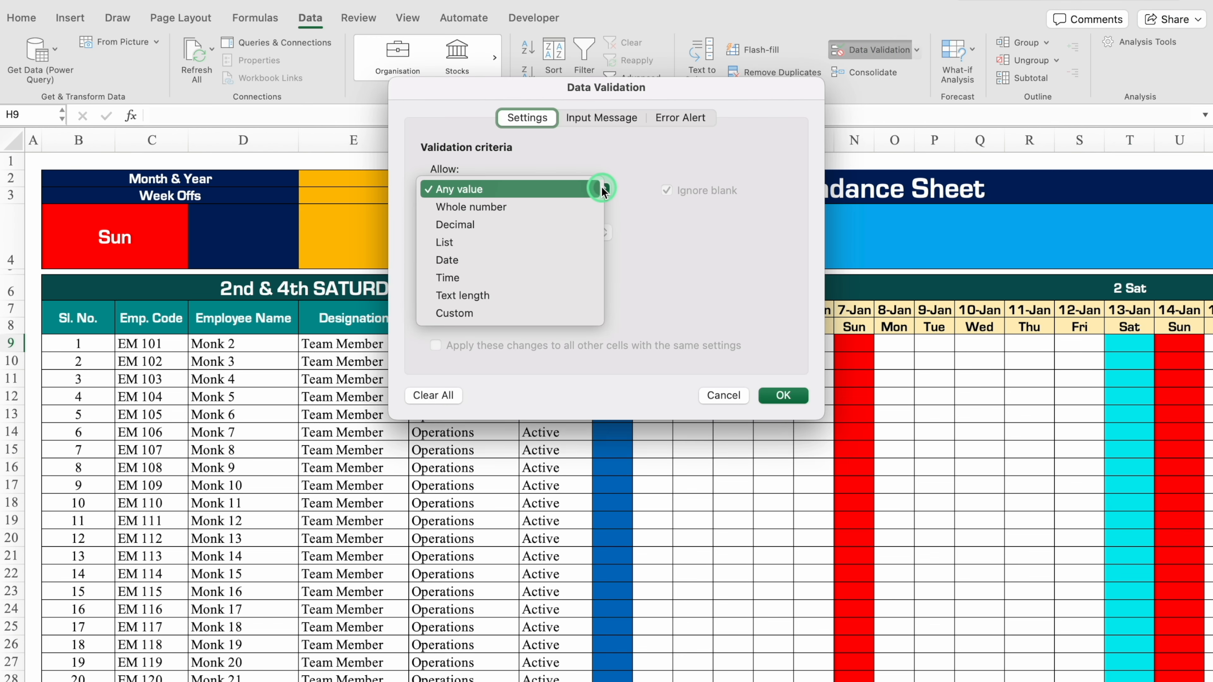
left_click(518, 313)
left_click(503, 275)
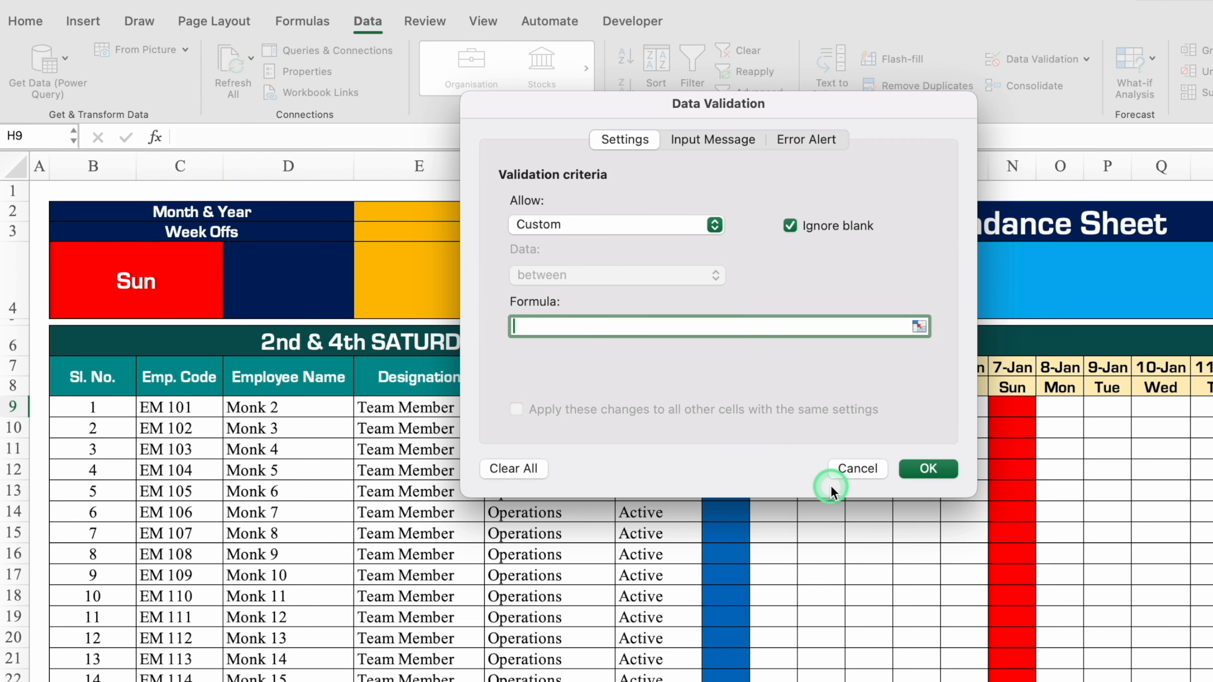
Begin the validation formula with =H$8, moving the dialog clear of the weekday row to reference it.
type("=")
left_click_drag(868, 114, 553, 168)
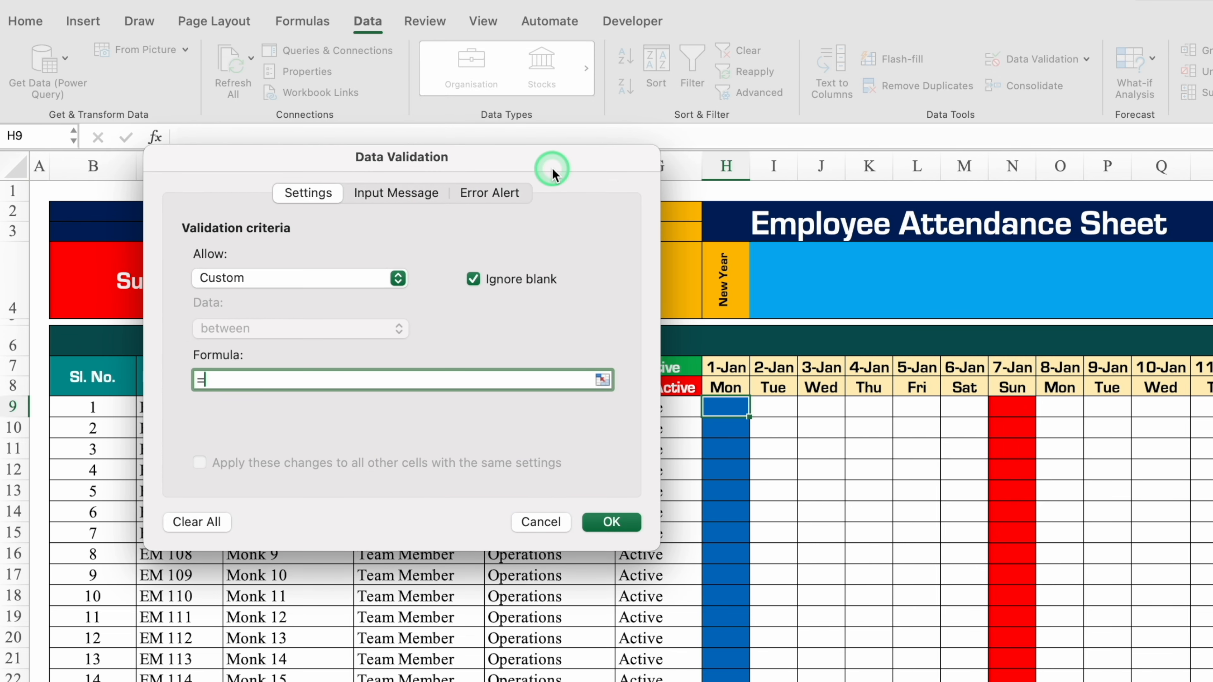
left_click(731, 386)
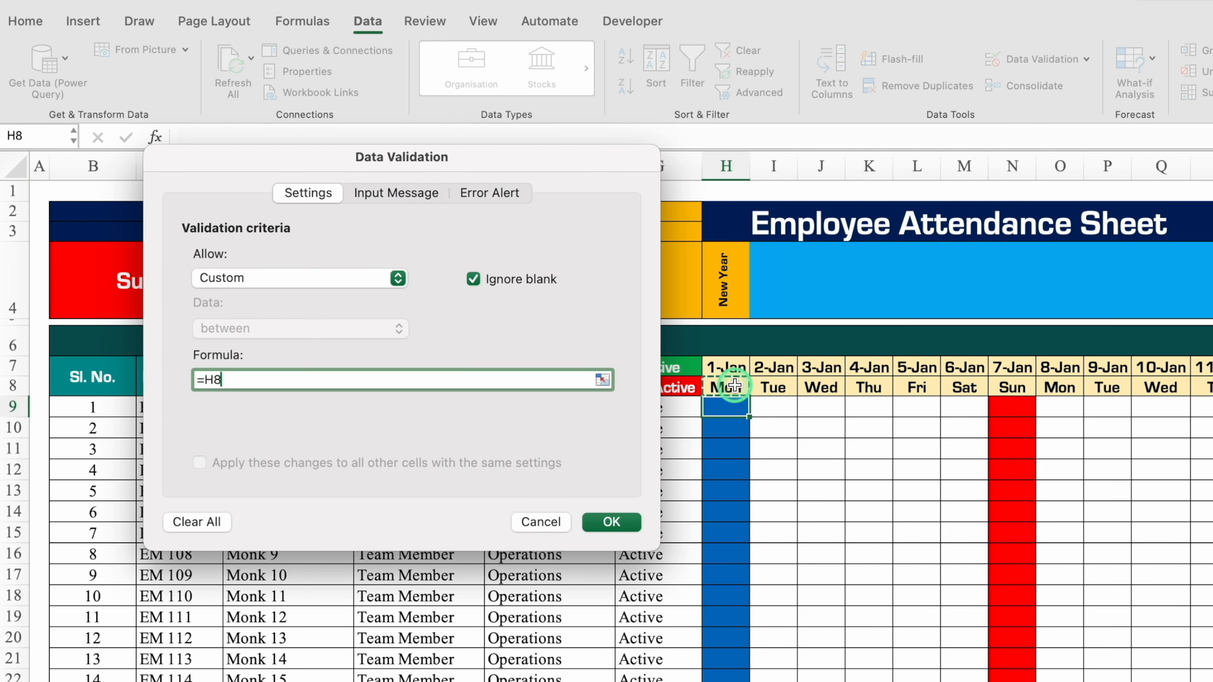
left_click(215, 380)
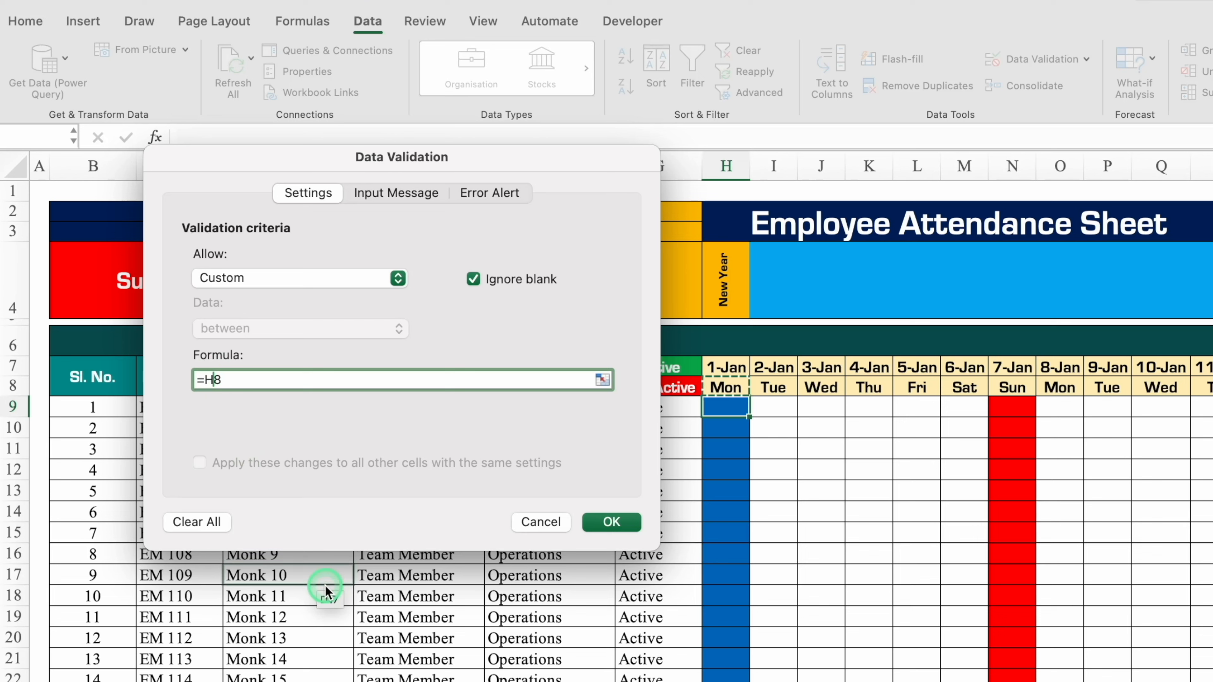
type("$")
Complete the first week-off condition with a not-equal test against absolute B4 and enclose it in brackets, making =(H$8<>$B$4).
left_click(301, 378)
type("<>")
left_click_drag(381, 157, 713, 210)
left_click(220, 258)
left_click(129, 283)
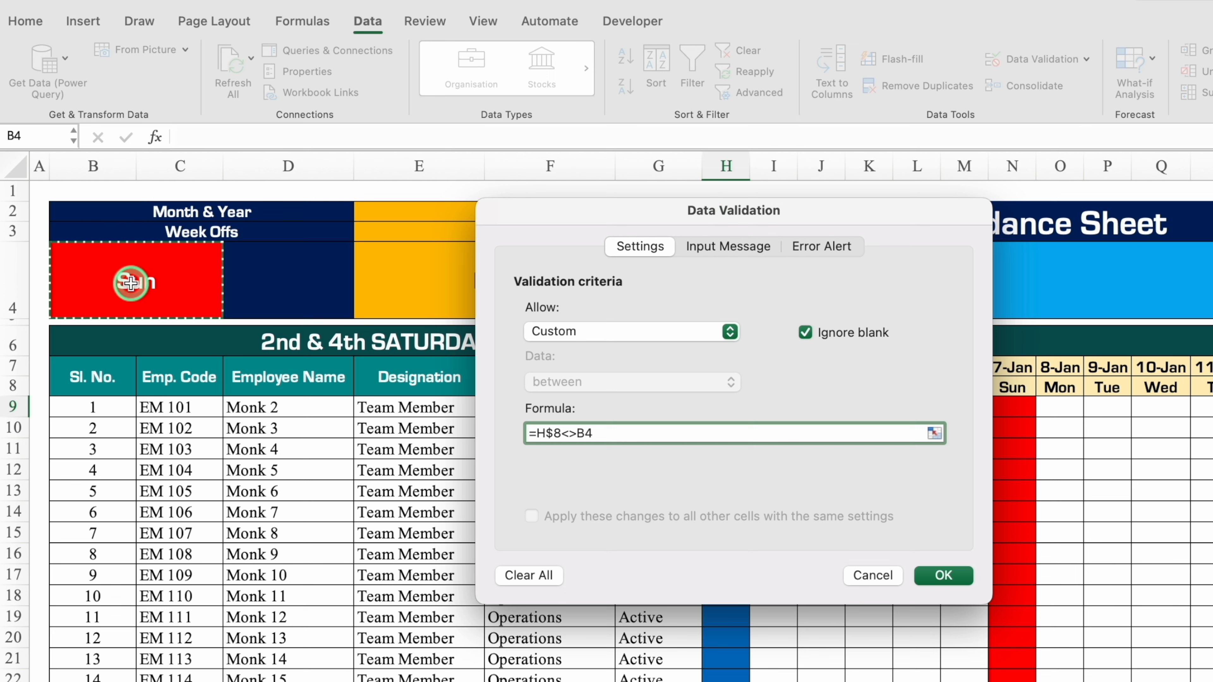
key("F4")
type(")")
left_click(533, 435)
type("(")
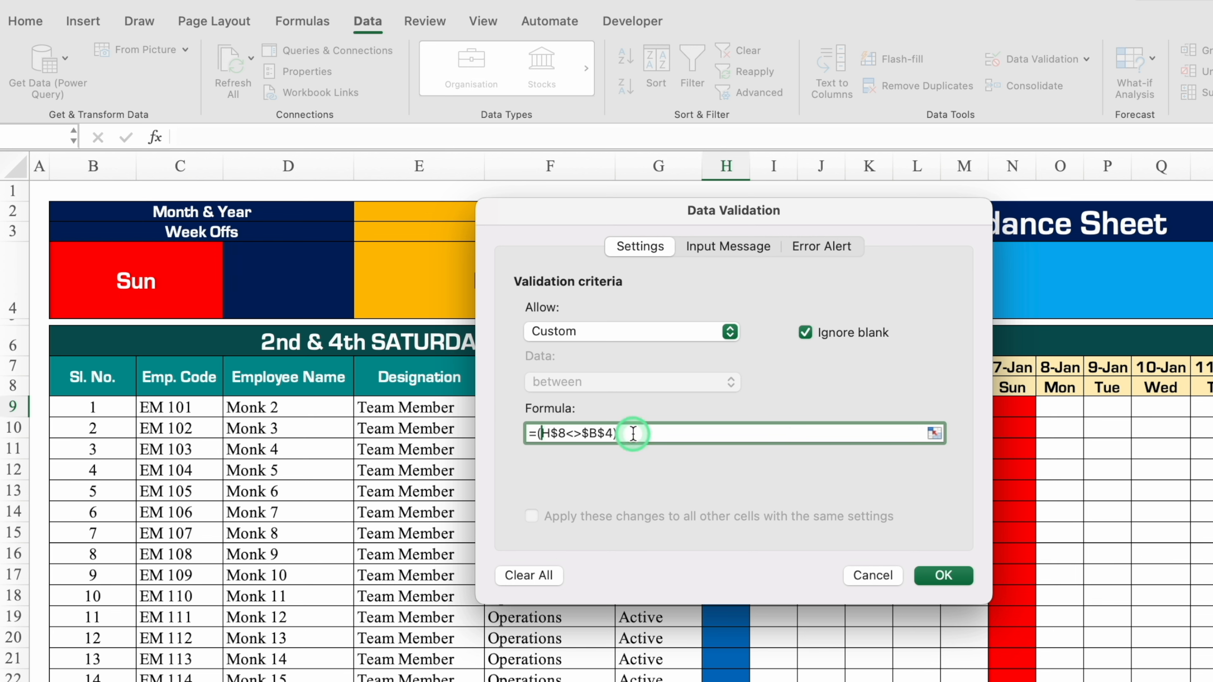
Multiply the validation formula by a second week-off condition, (H$8<>$D$4), moving the dialog to reach the referenced cells.
left_click(904, 434)
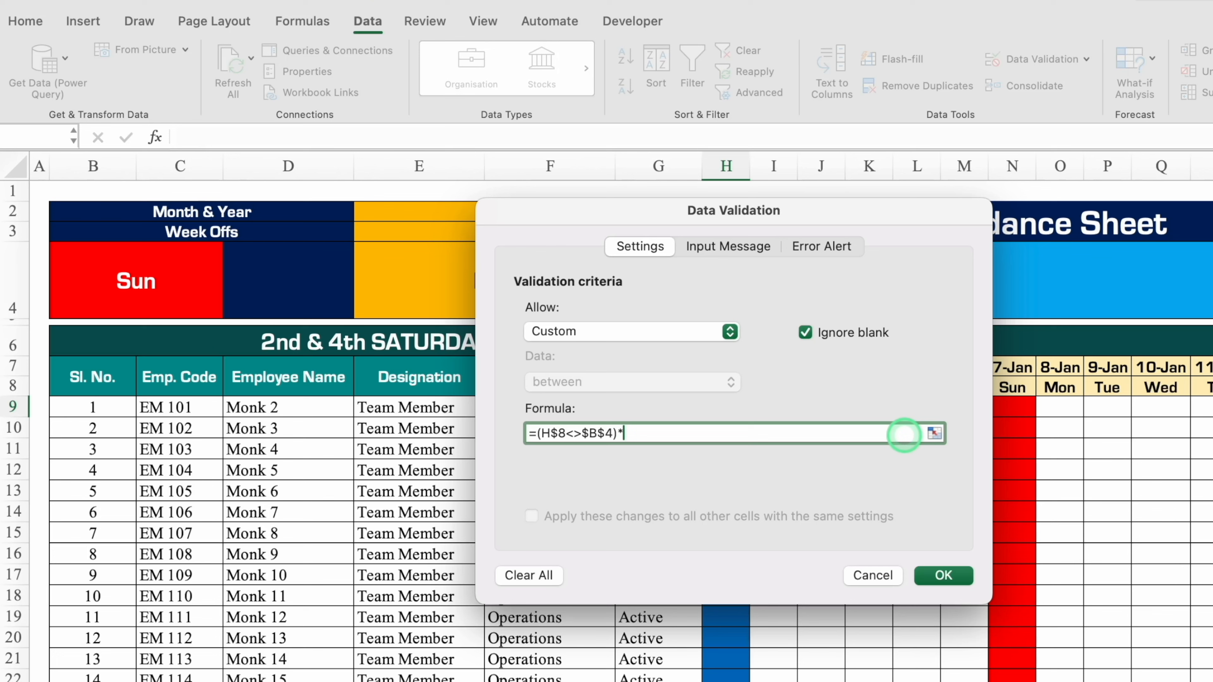
left_click_drag(819, 213, 479, 275)
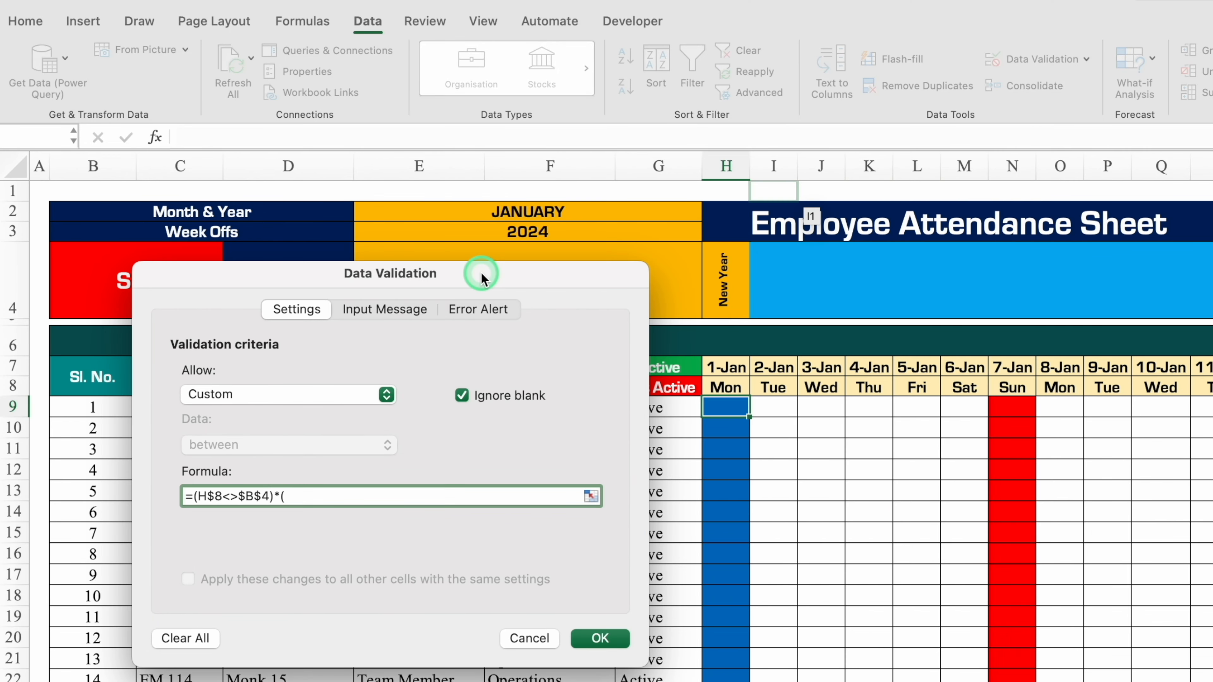
left_click(734, 385)
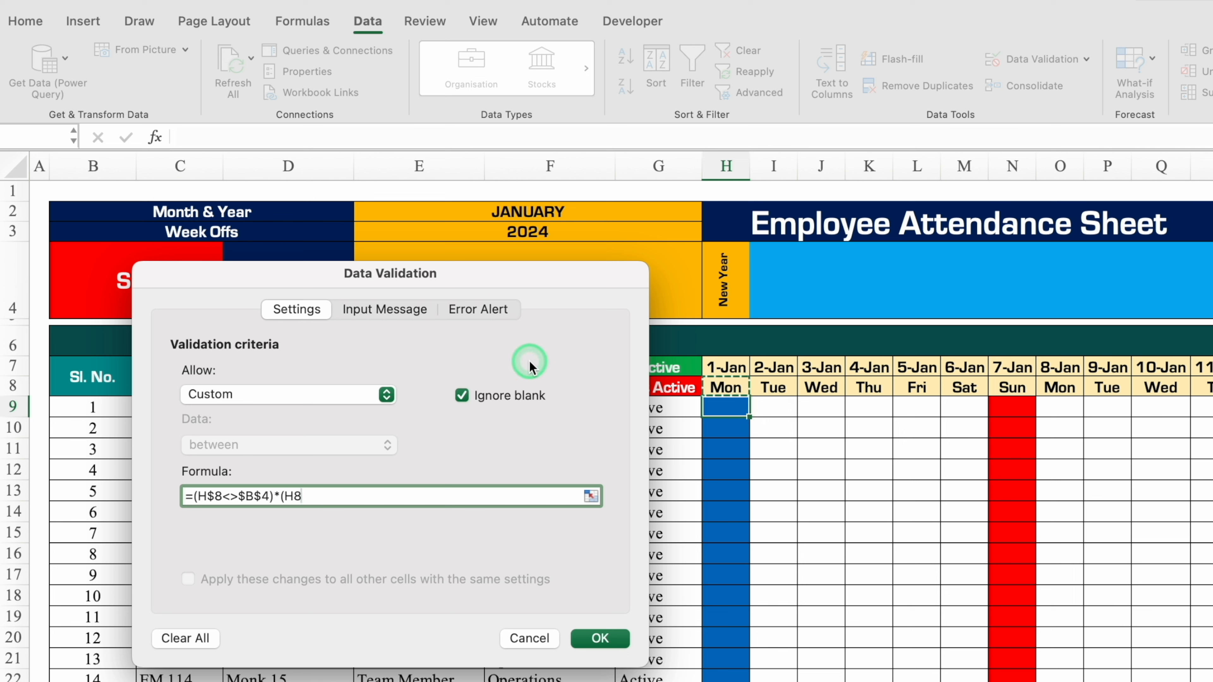
key("F4")
key("F4")
type("<")
left_click_drag(415, 278, 864, 251)
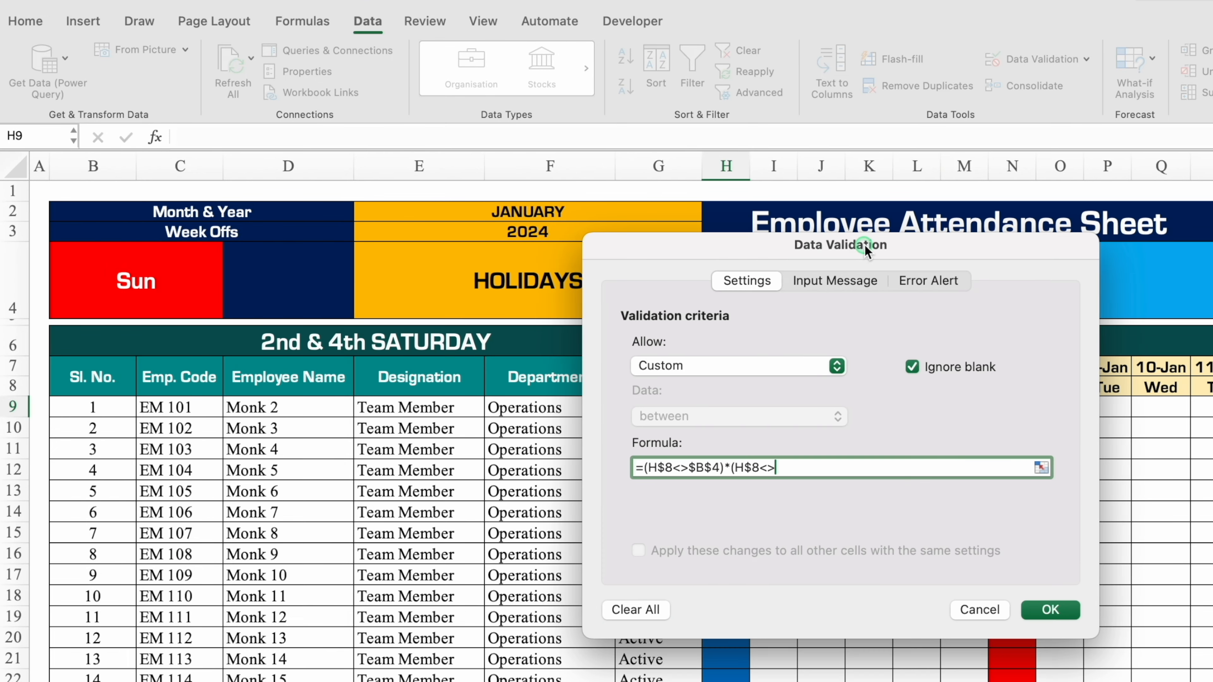
type(">")
left_click(285, 277)
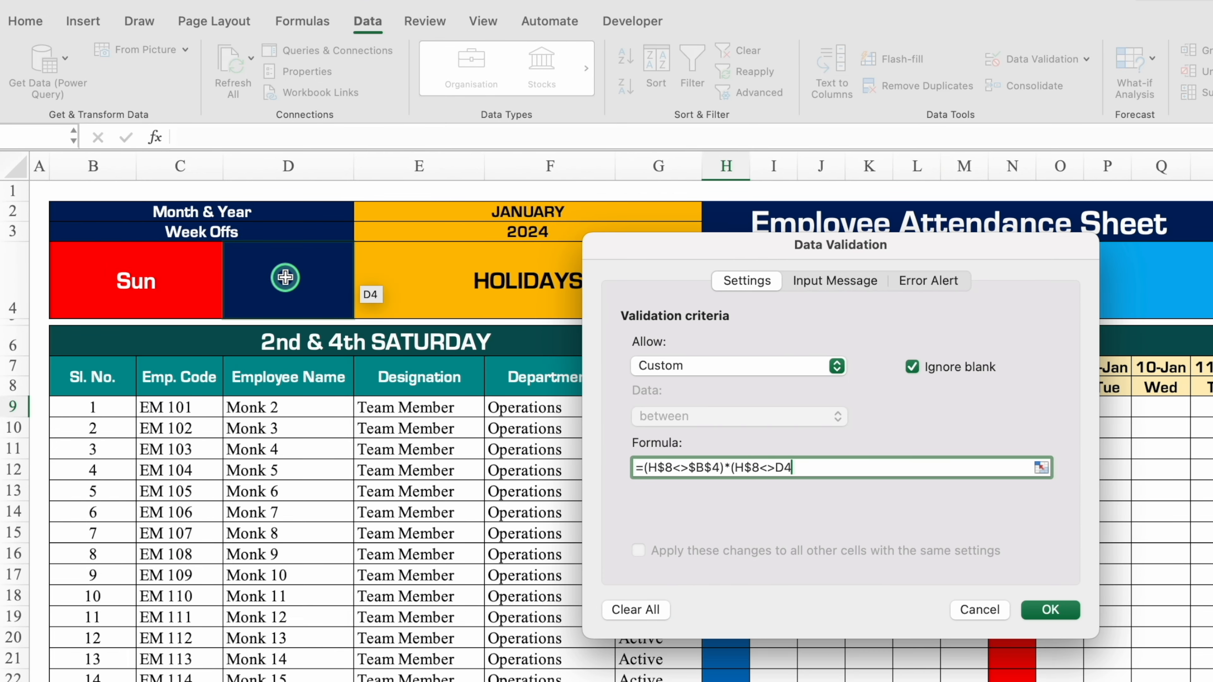
key("F4")
type(")*(")
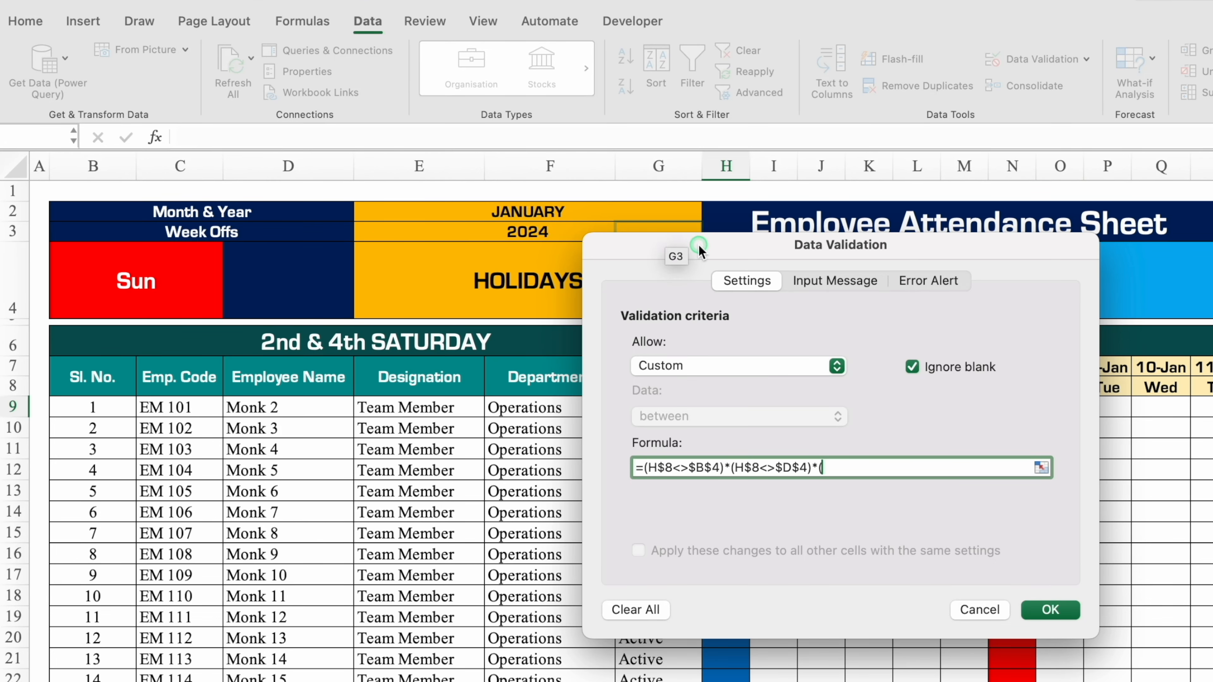
Multiply the validation formula by a non-blank date condition, (H$7<>""), moving the dialog clear of the date row.
left_click_drag(702, 251, 693, 428)
left_click(733, 365)
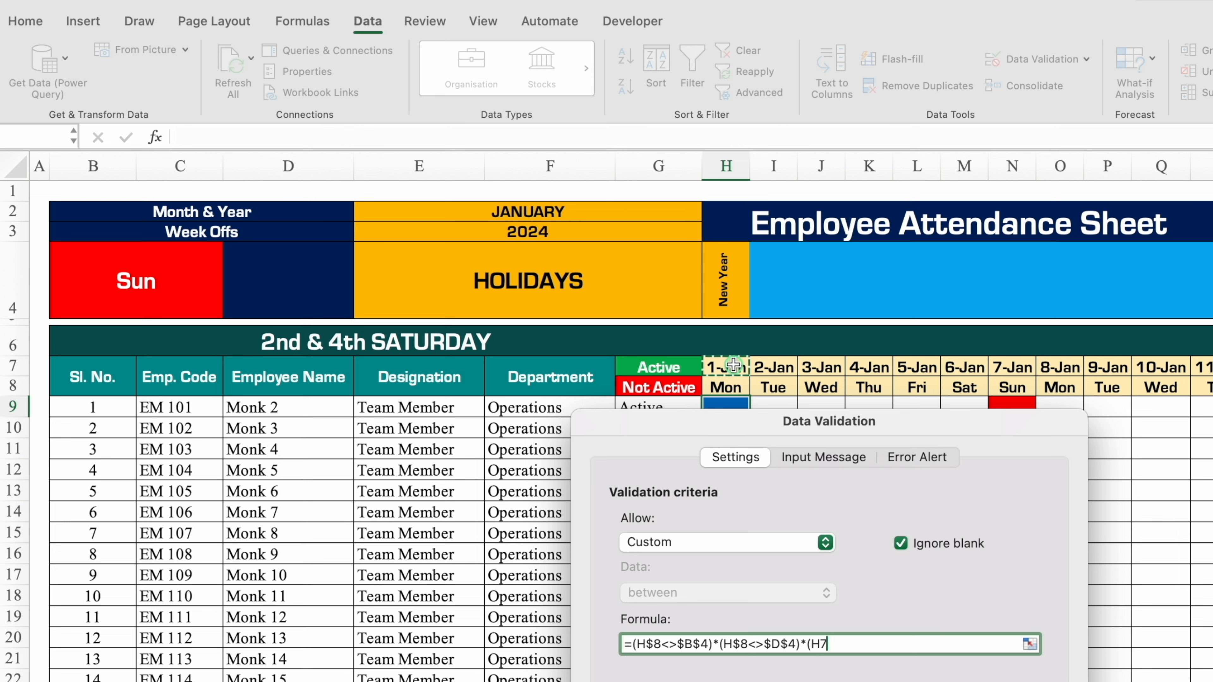
key("F4")
key("F4")
type("<")
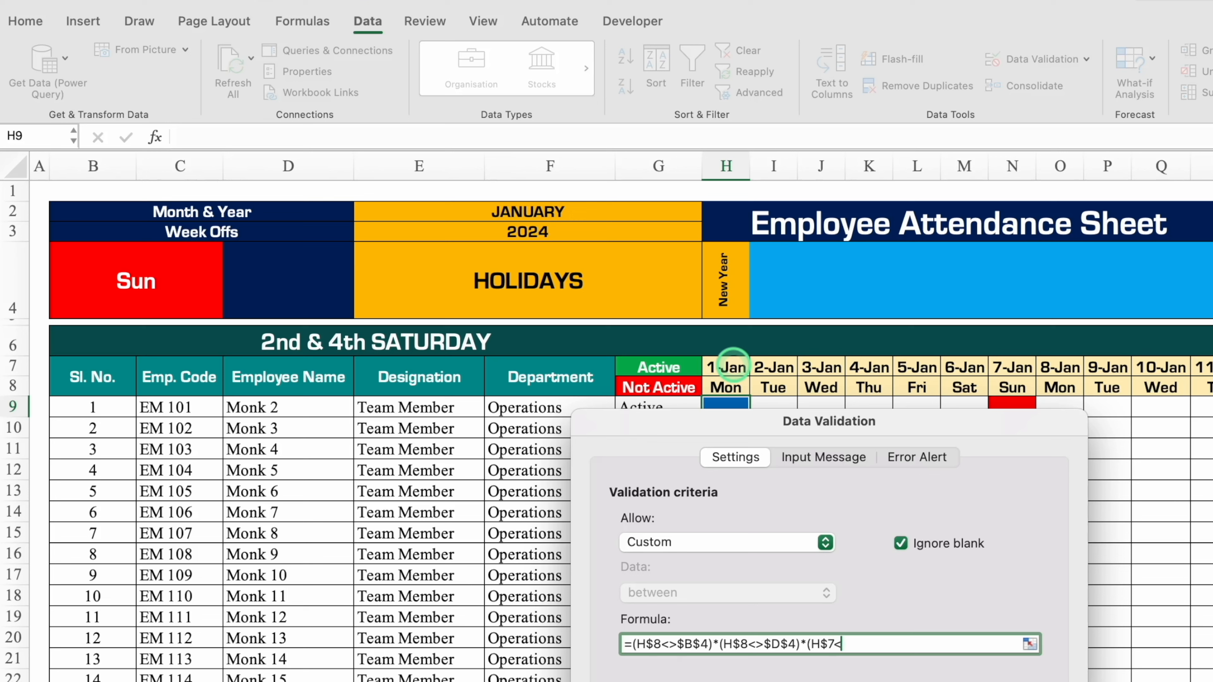
type(">\"\")*")
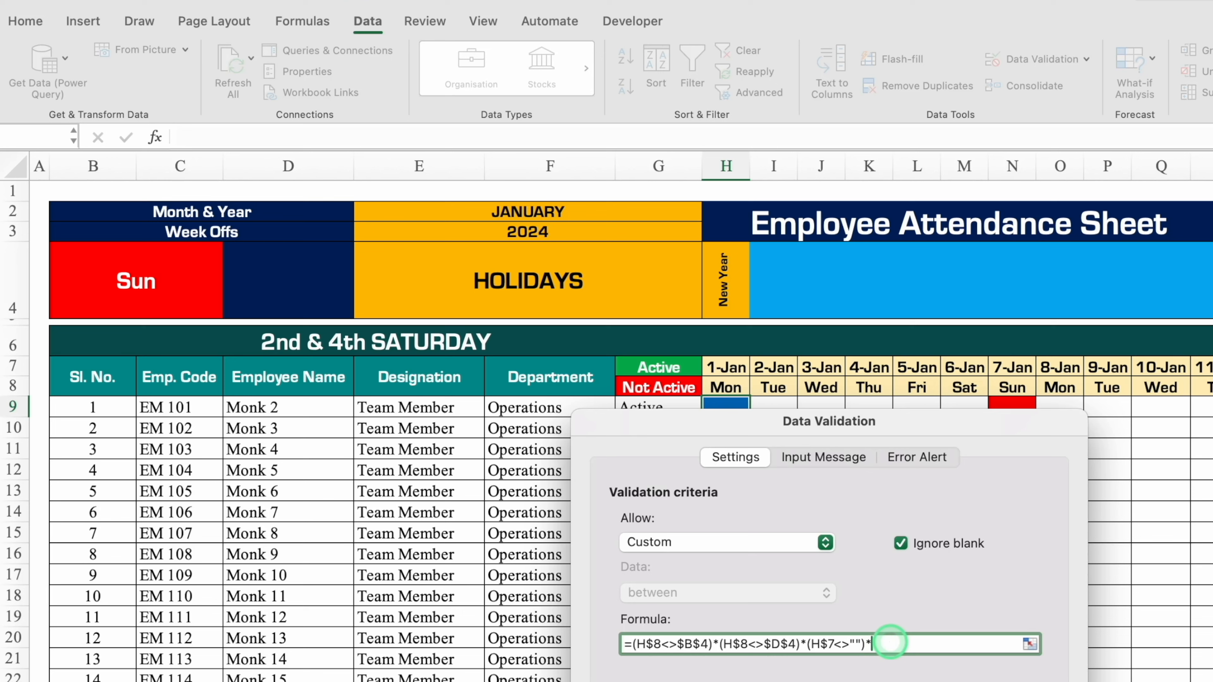
Multiply the validation formula by a blank-holiday condition, (H$4="").
left_click(726, 282)
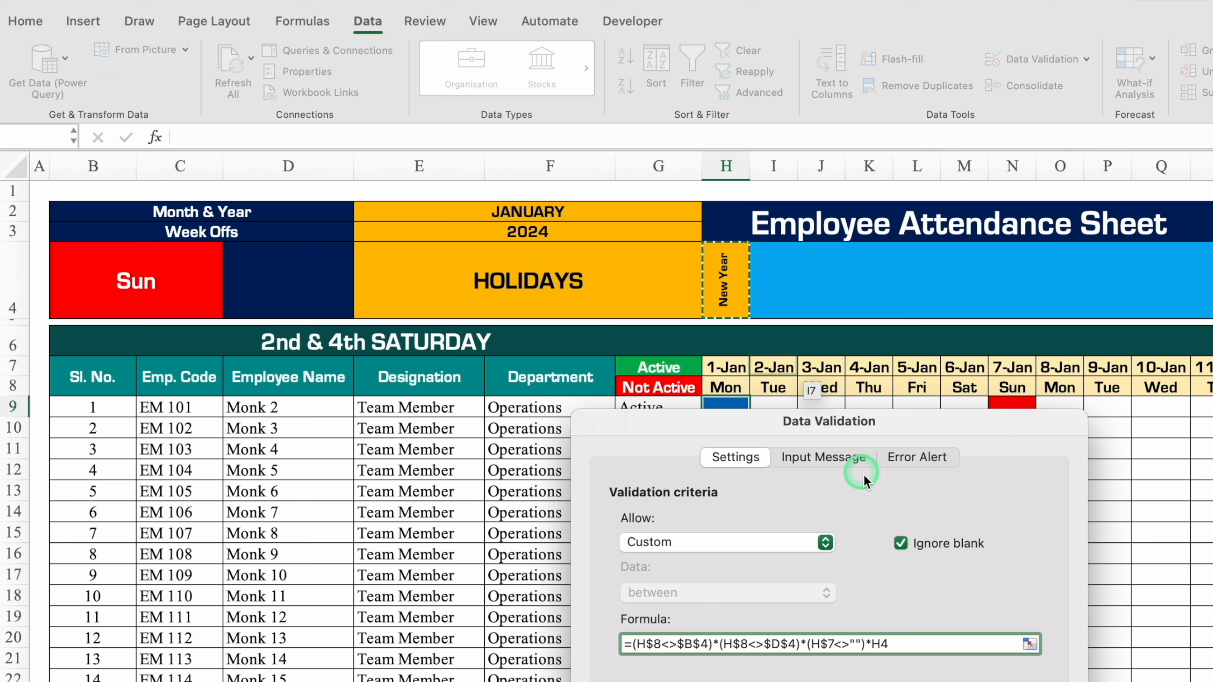
left_click(875, 644)
type("(")
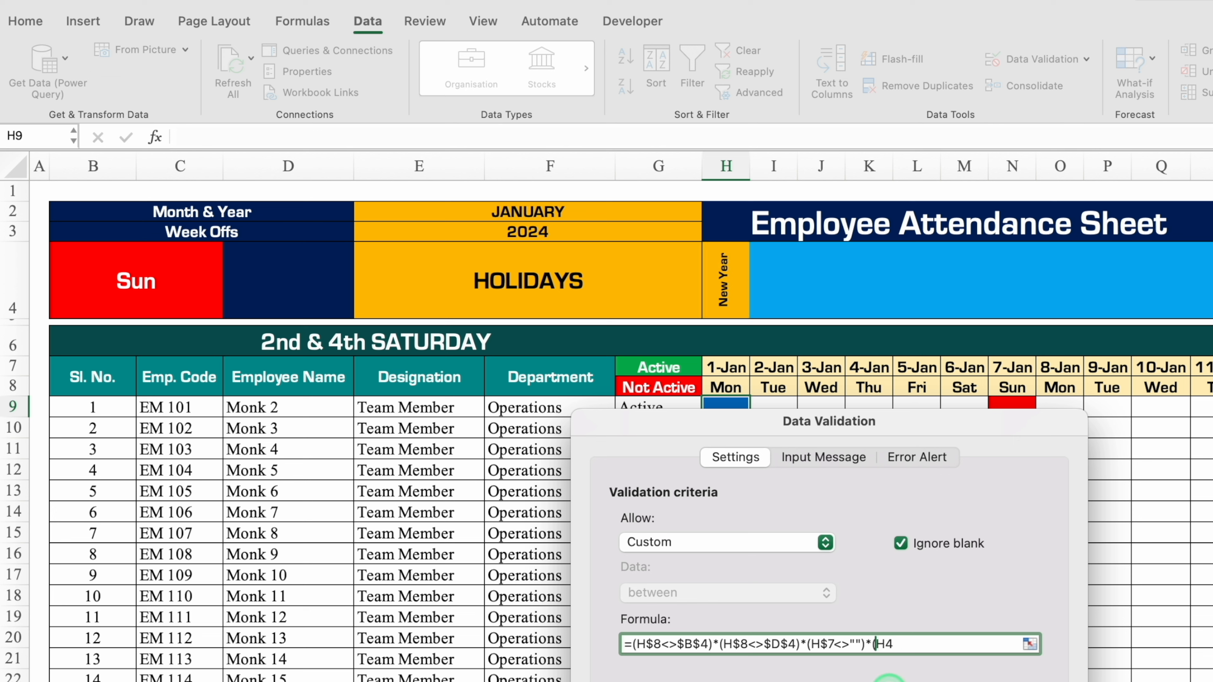
key("F4")
key("F4")
left_click(940, 645)
type("=")
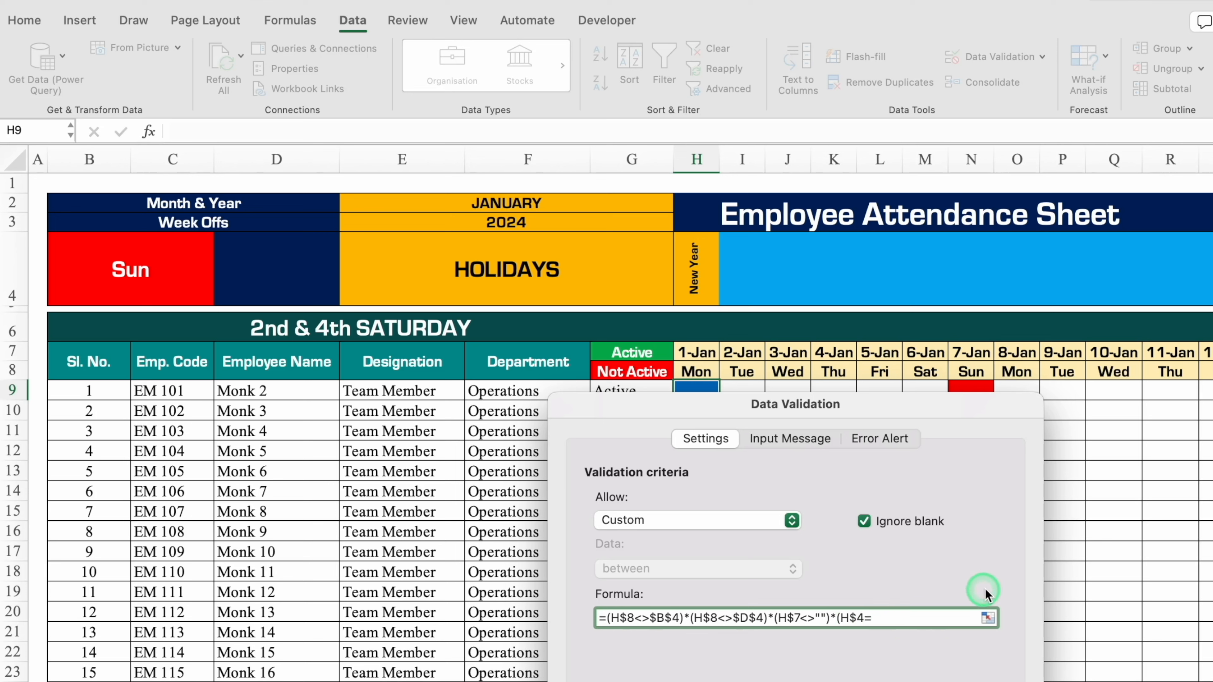
type("\"\")*(")
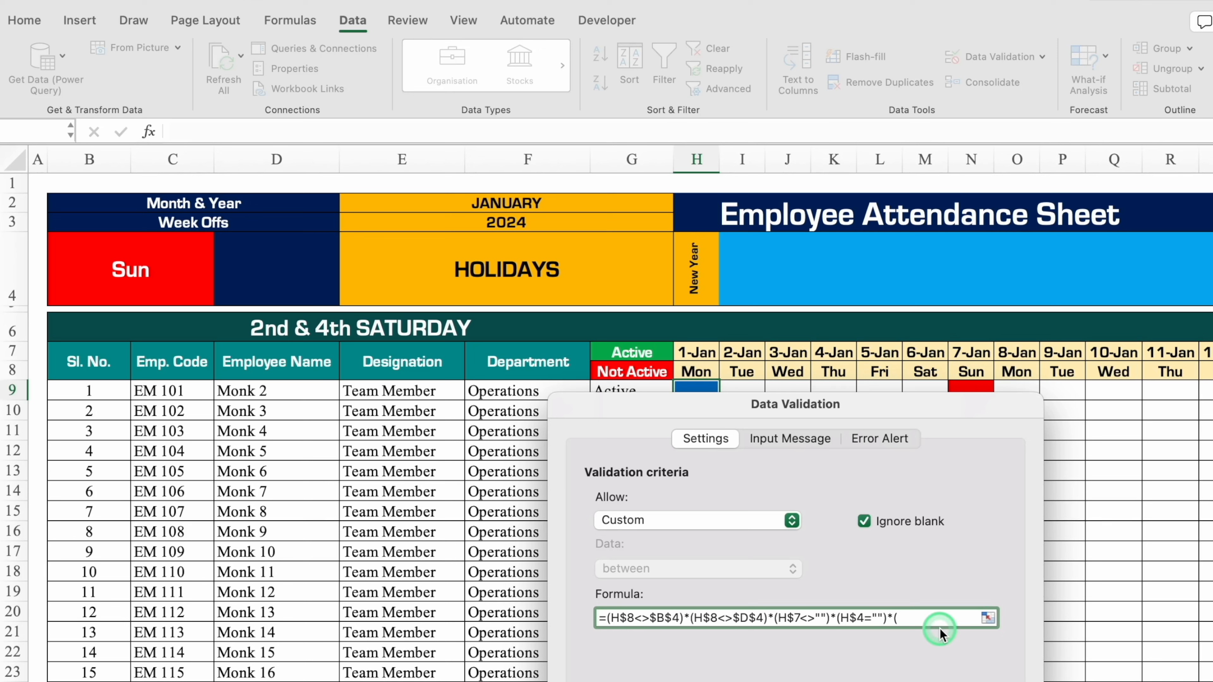
Multiply the validation formula by a blank 2nd and 4th Saturday condition, (H$6="").
left_click(693, 327)
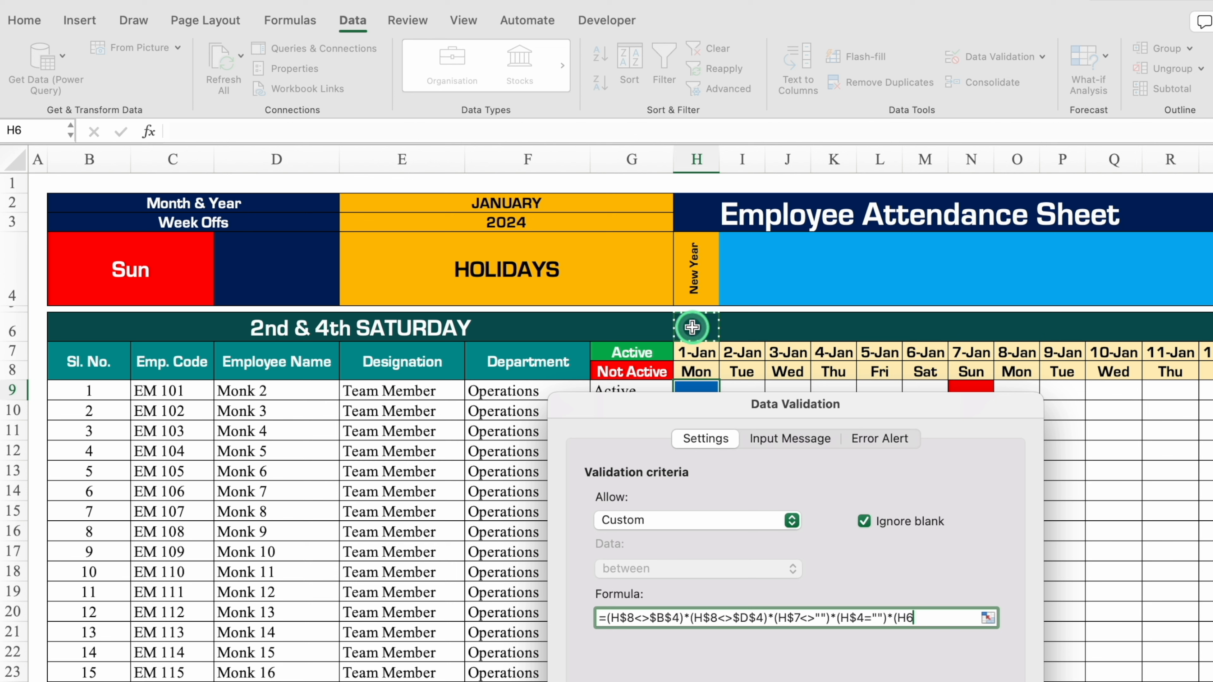
key("F4")
type("=\"\")*(")
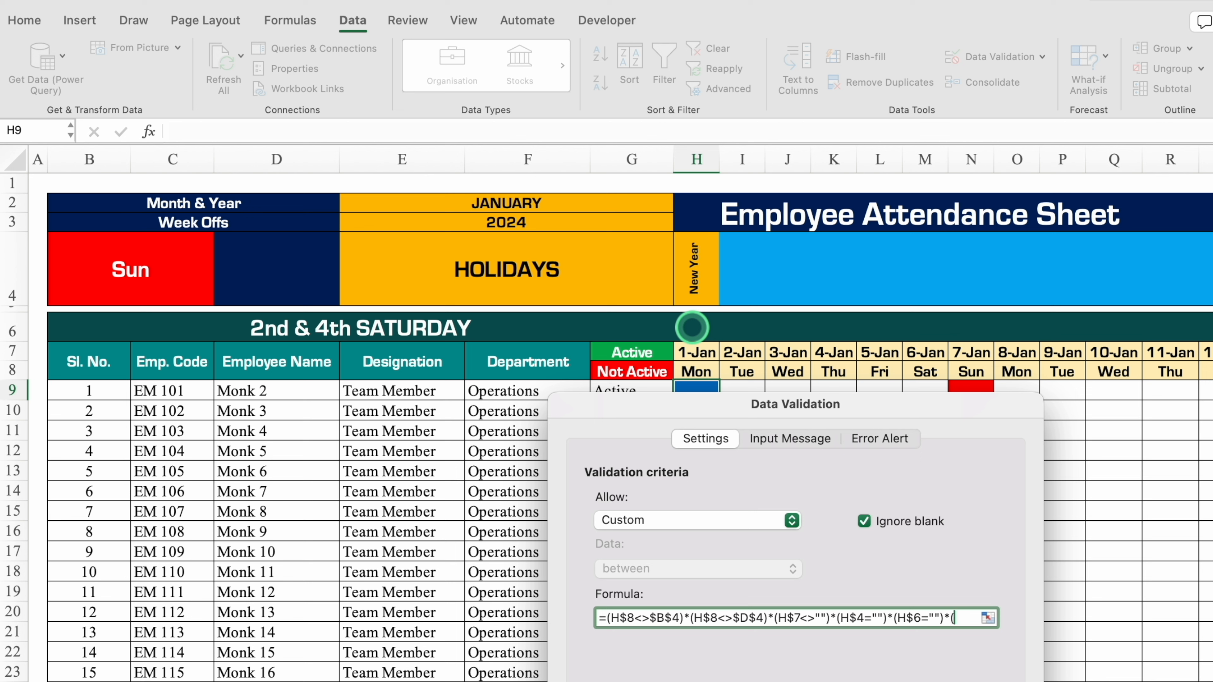
Multiply the validation formula by an employee status condition, (G9<>"Not Active"), moving the dialog clear of the status column.
left_click(715, 464)
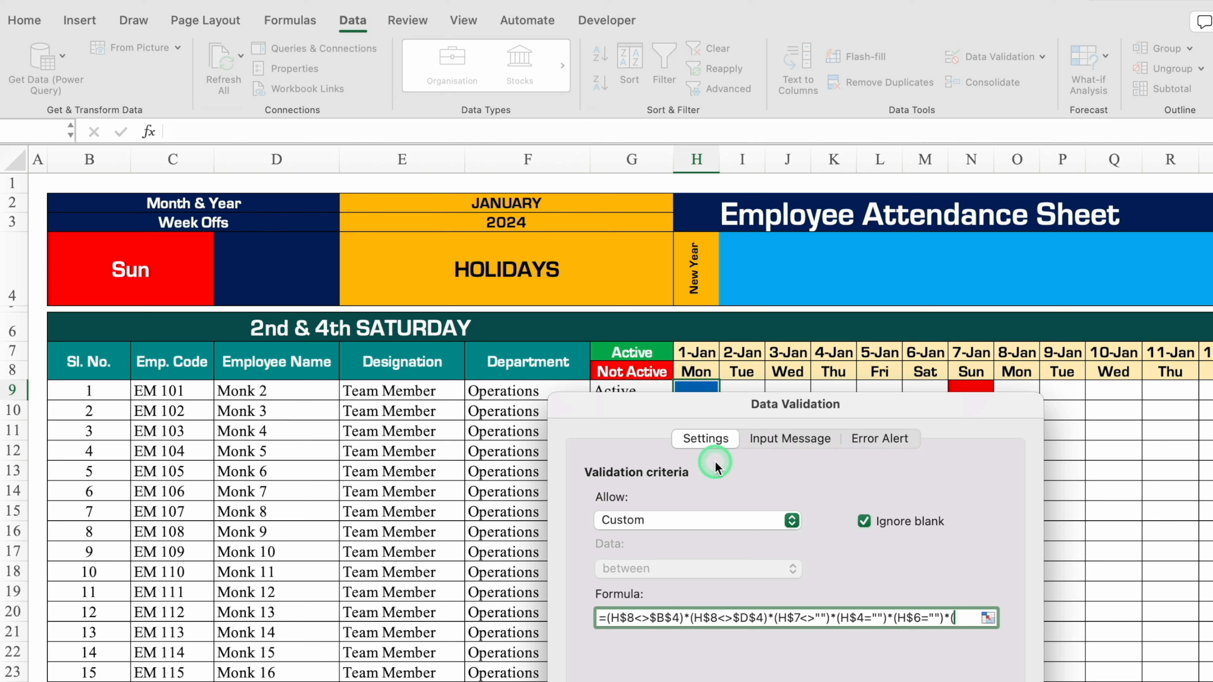
left_click_drag(689, 414, 871, 405)
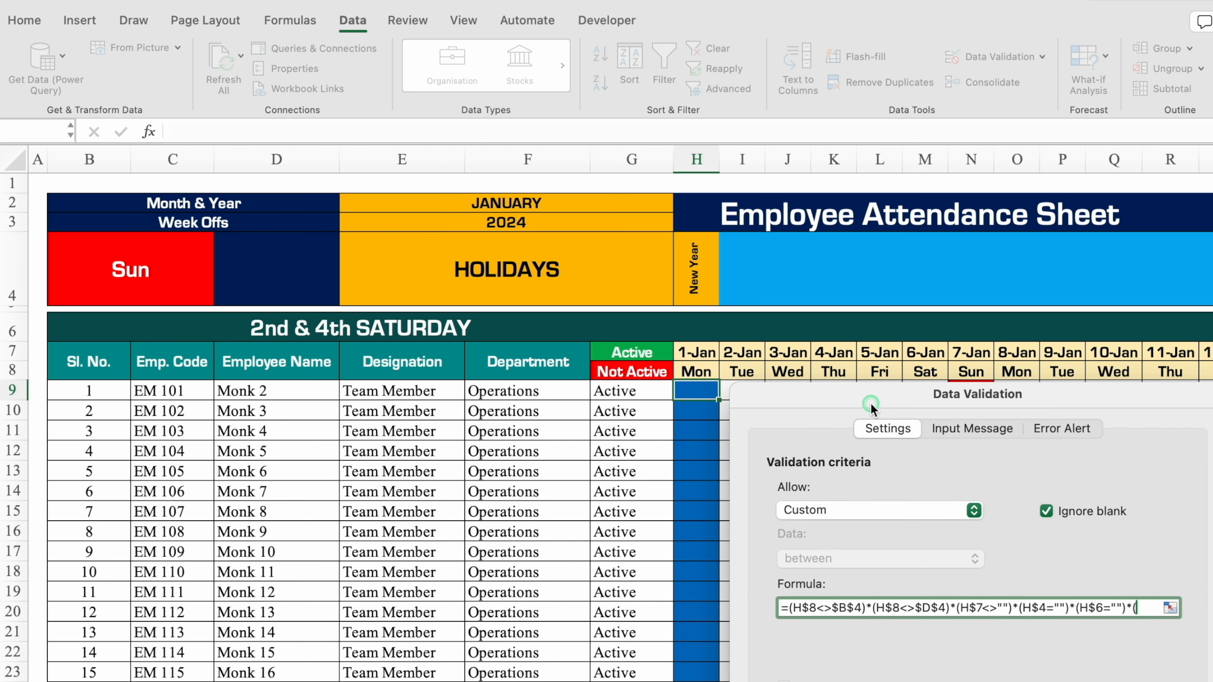
left_click(650, 395)
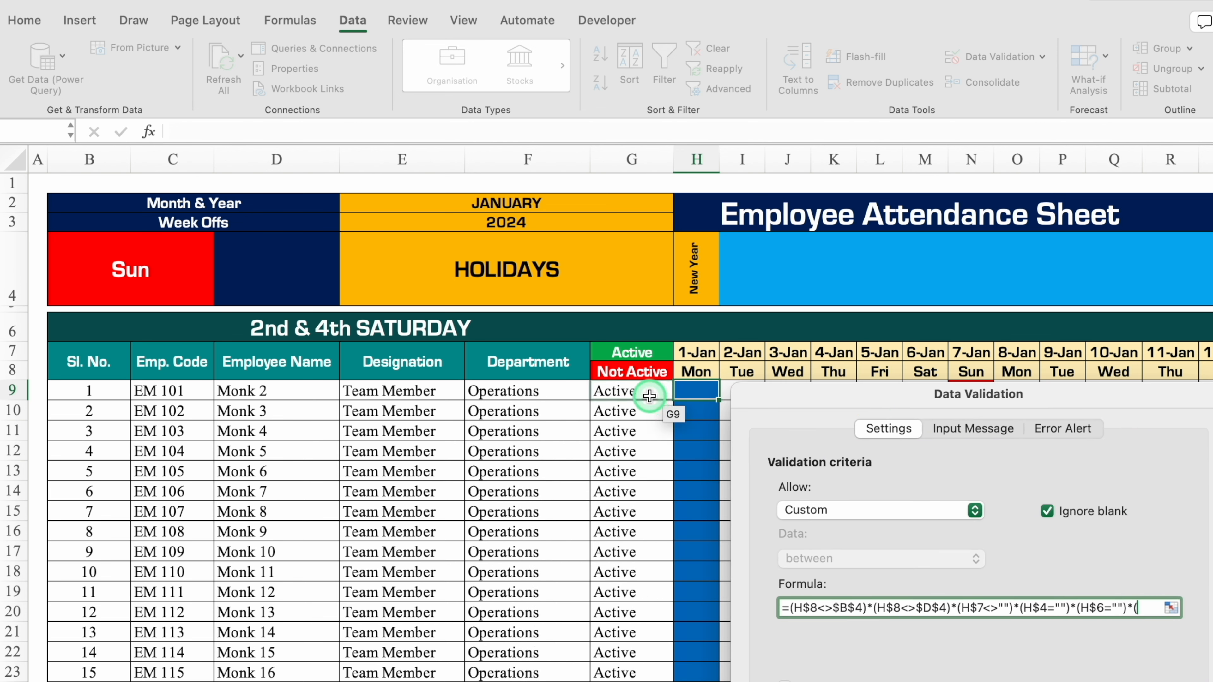
type("<")
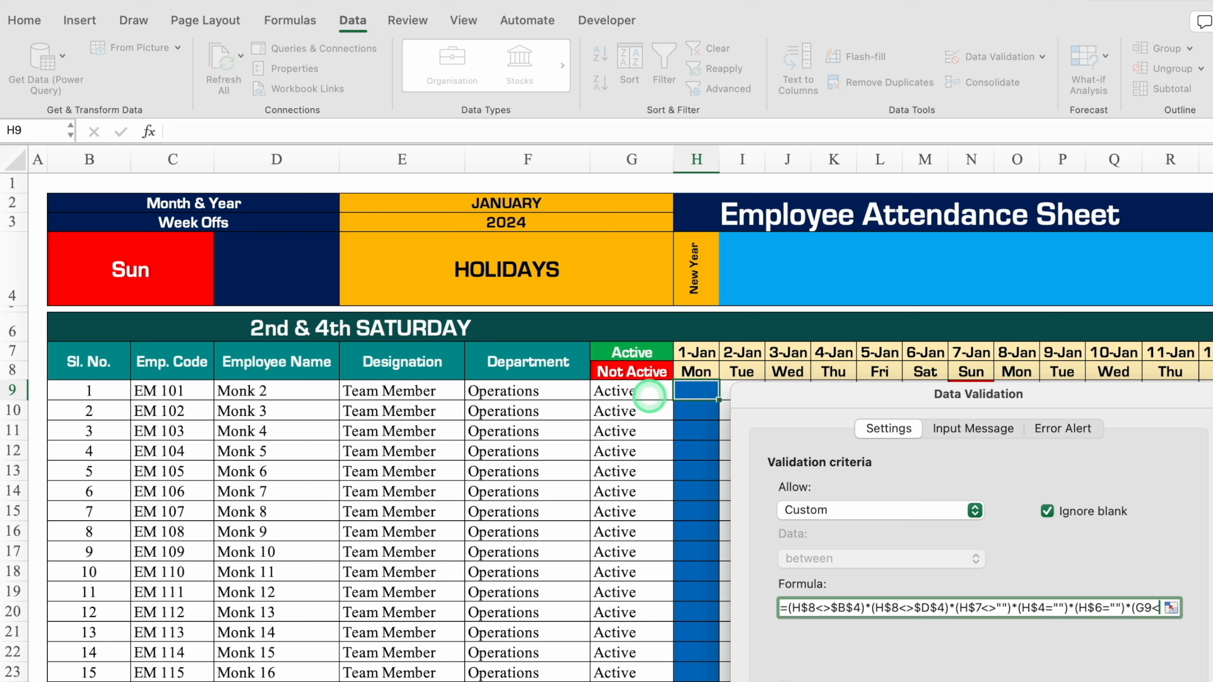
type(">\"")
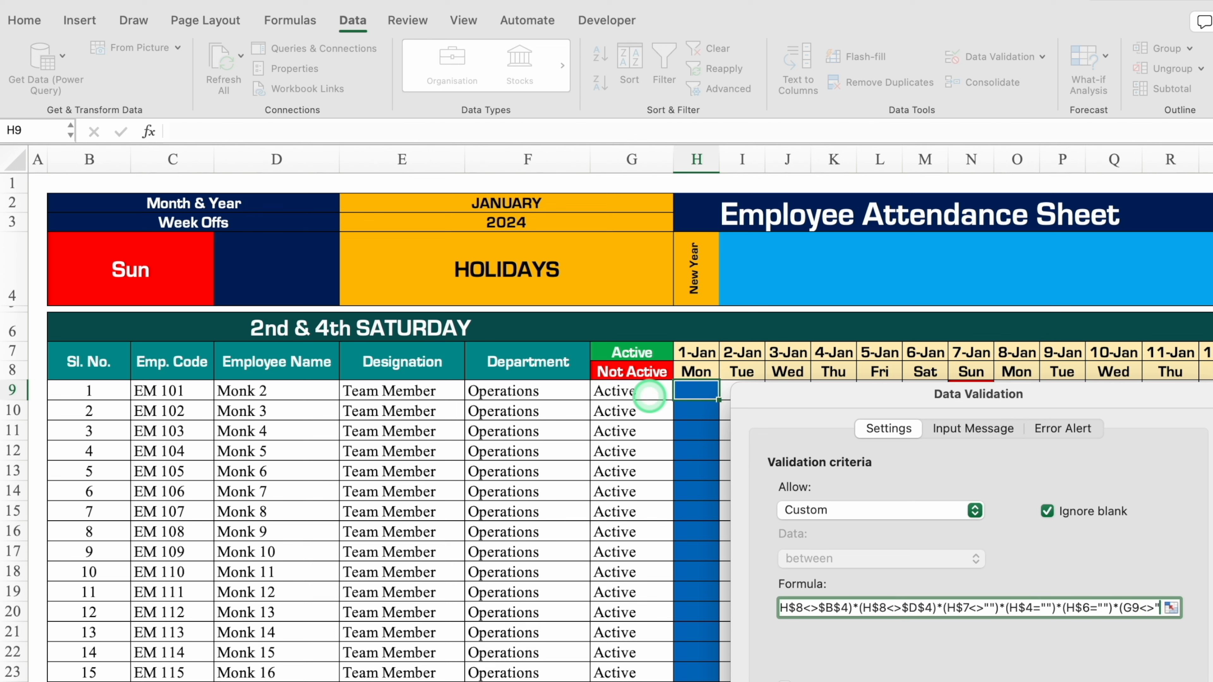
type("Not Acti")
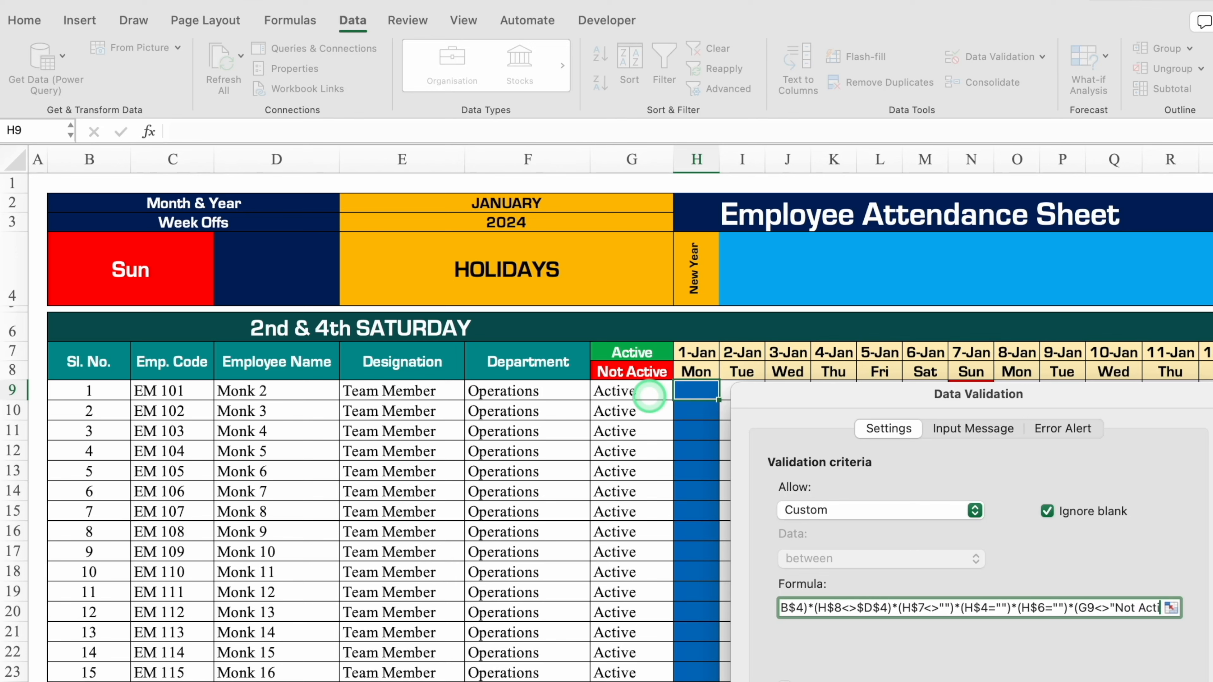
type("ve\"")
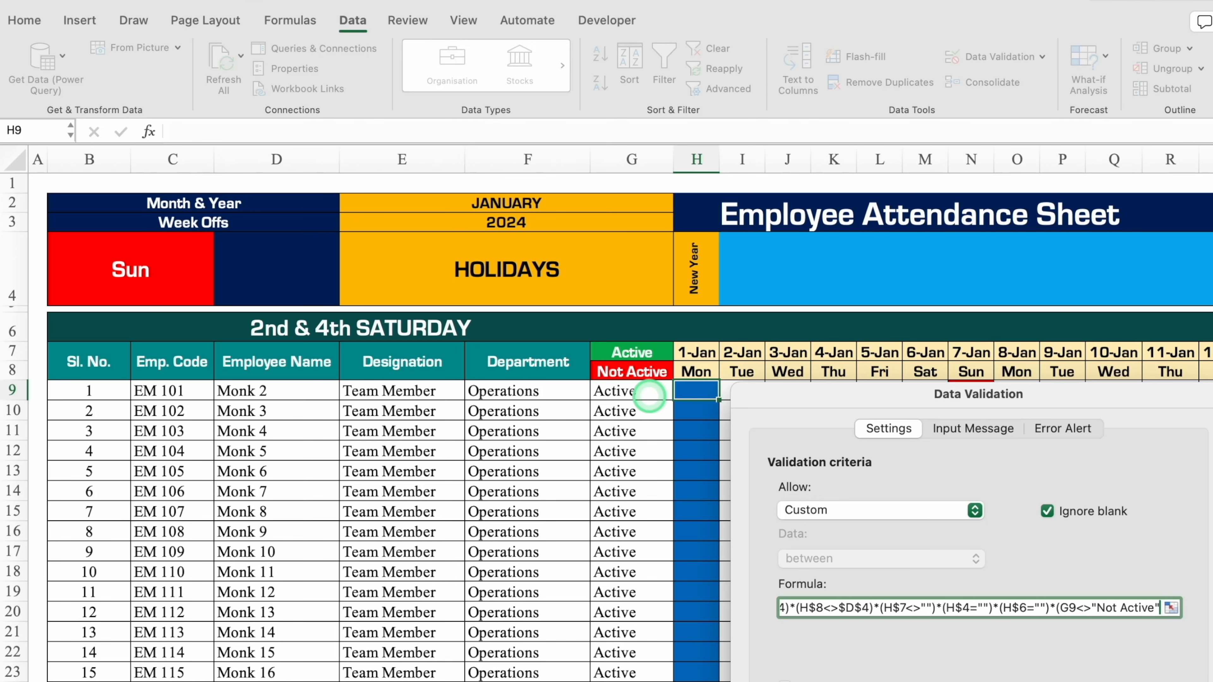
type(")")
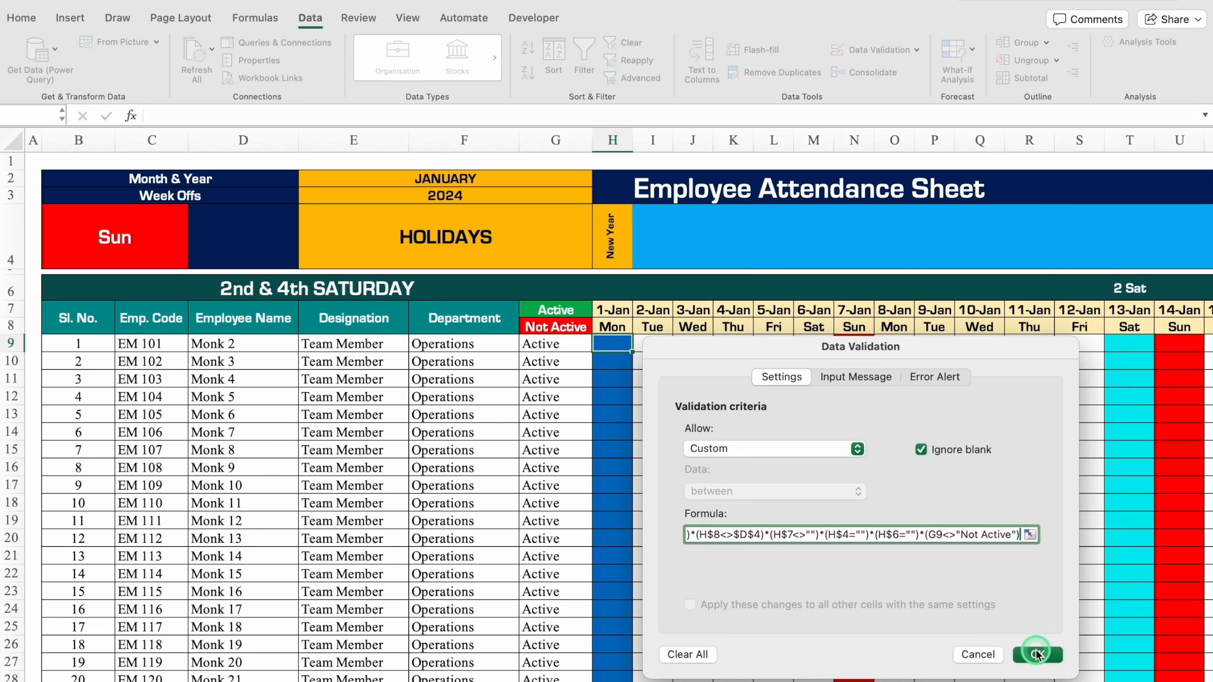
Set the validation error alert title to "Can't Do Entry" and message to "Week Off, 2nd or 4th Saturday, Holiday or Monthend", and apply the validation.
left_click(936, 377)
left_click_drag(977, 346, 826, 130)
left_click(731, 256)
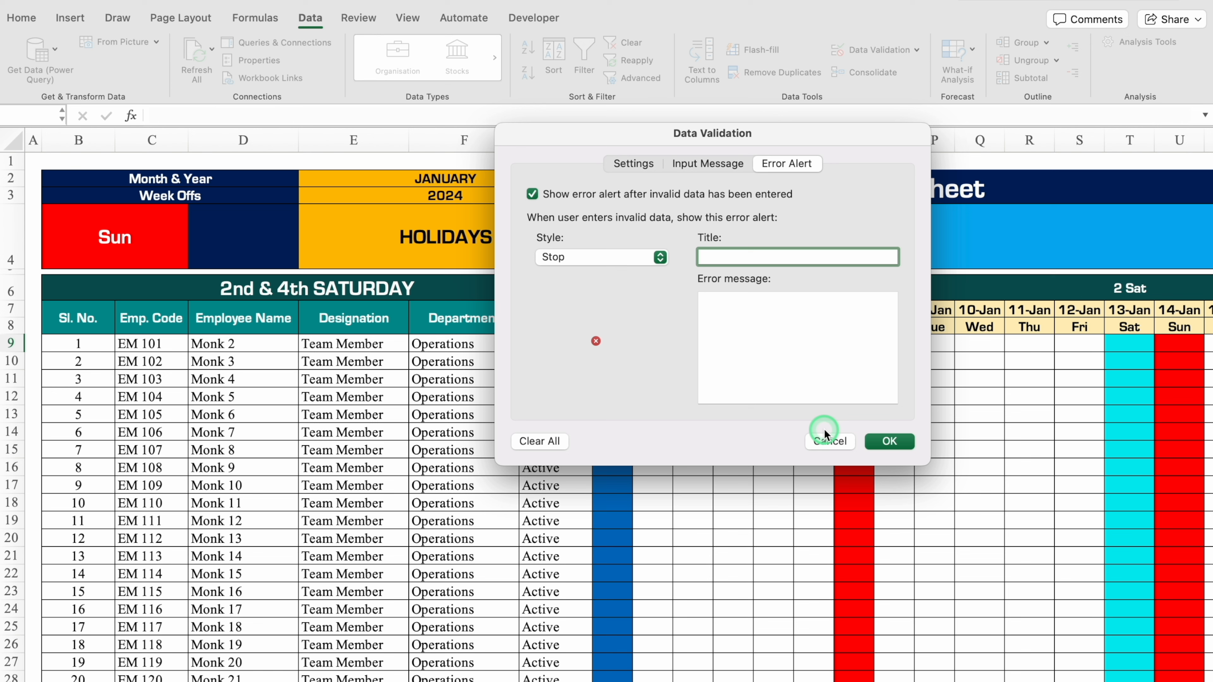
type("Can't Do Entry")
left_click(800, 333)
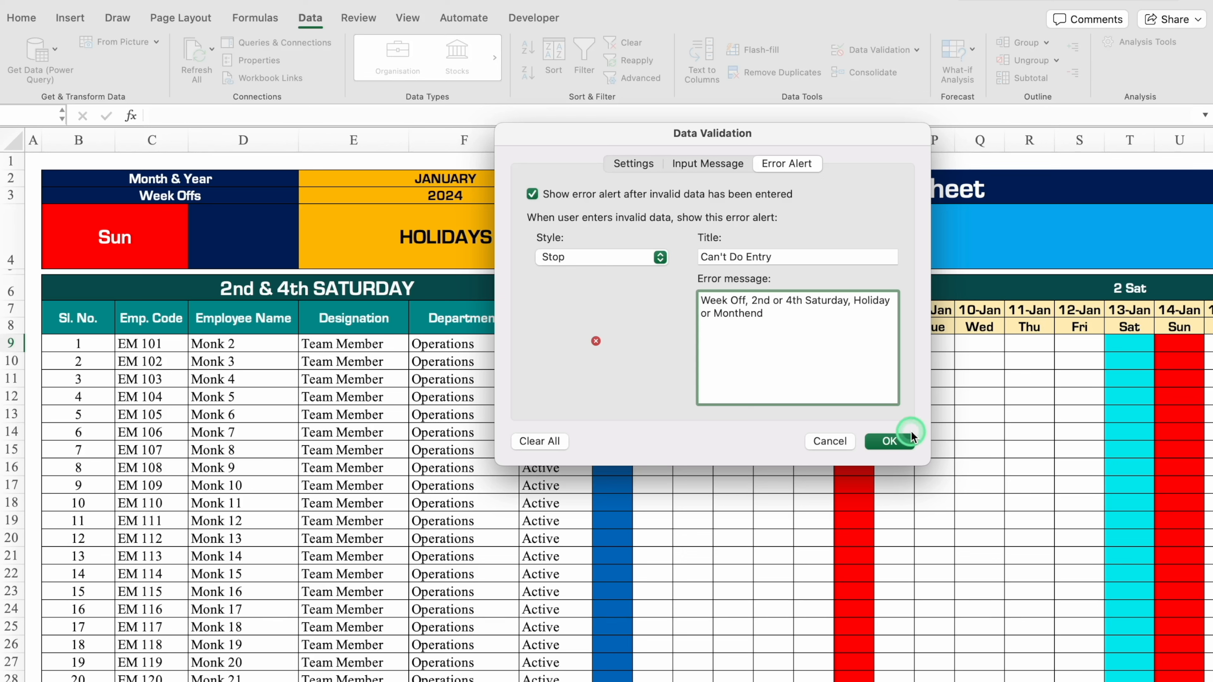
left_click(889, 441)
Test the validation by entering P in H9 under the 1-Jan New Year holiday, cancelling the entry.
left_click_drag(633, 352, 925, 383)
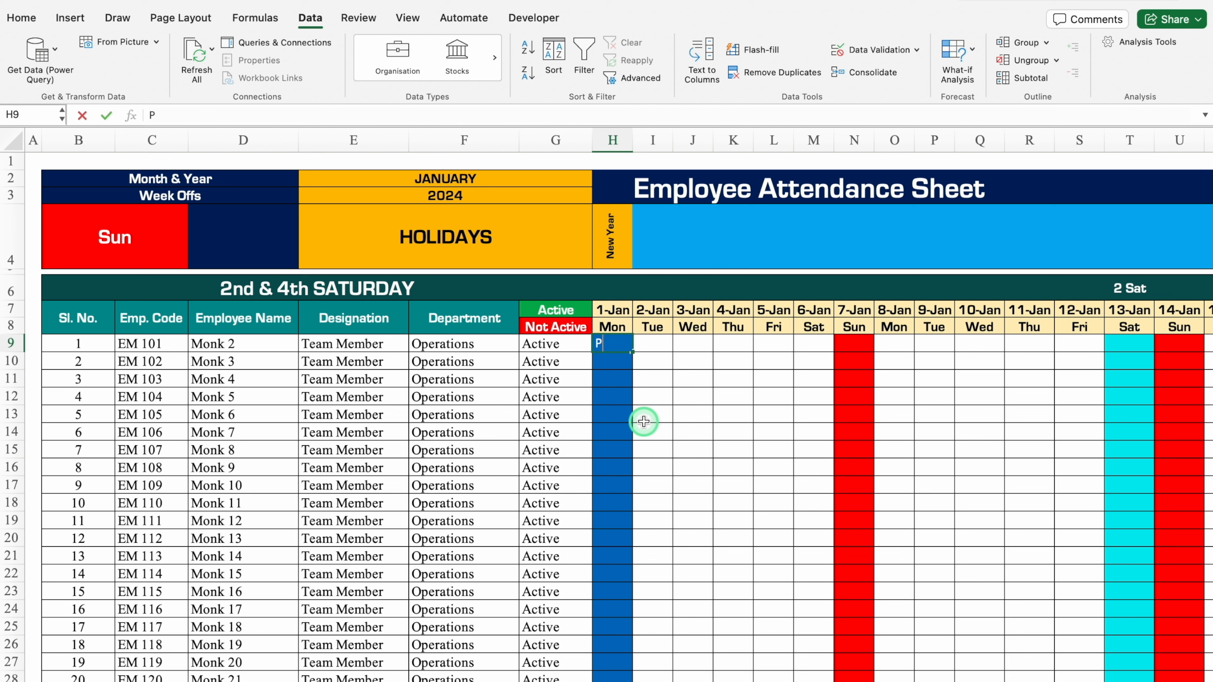
key("Return")
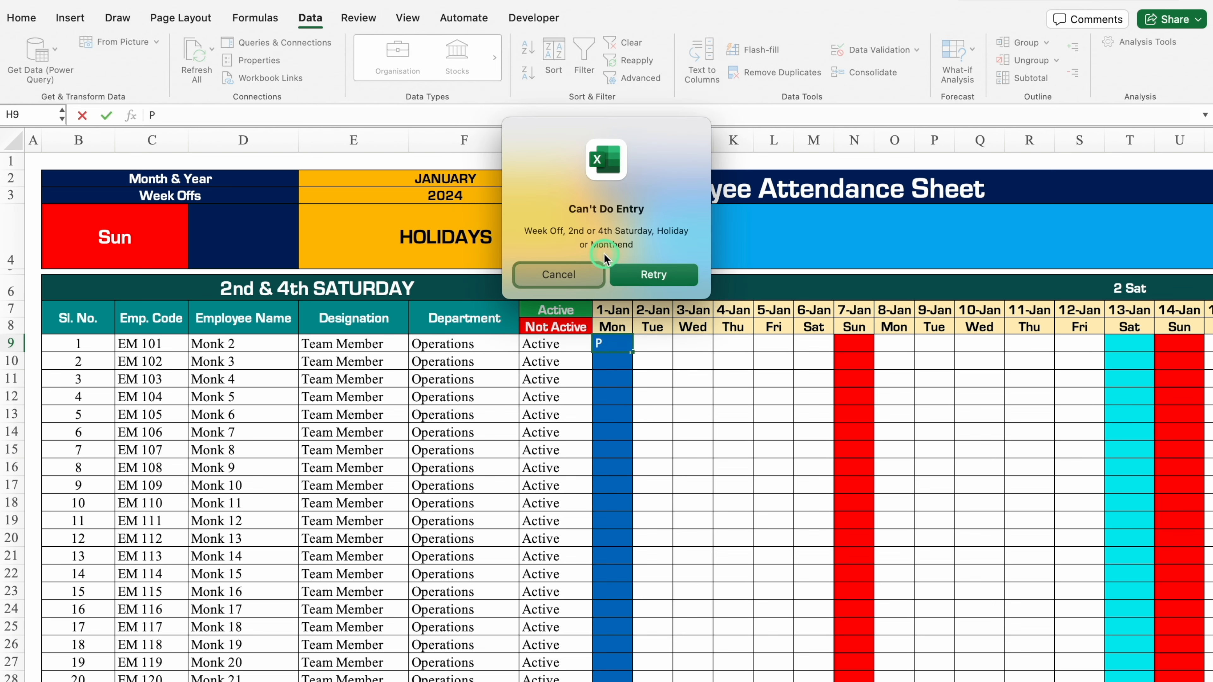
left_click(573, 277)
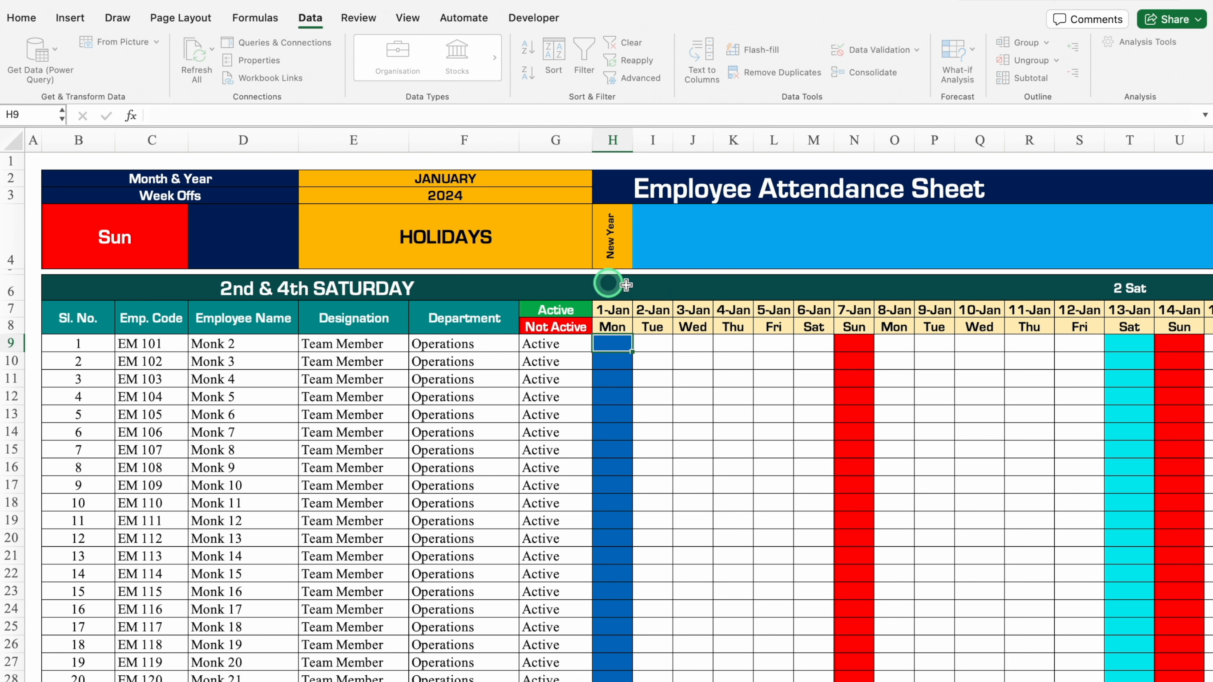
Test the validation with an attendance entry in the 7-Jan Sunday column, cancelling the entry.
left_click(853, 344)
left_click(857, 450)
key("Return")
left_click(559, 275)
Test the validation by entering P in T15 under the second Saturday, 13-Jan, cancelling the entry.
left_click(1142, 448)
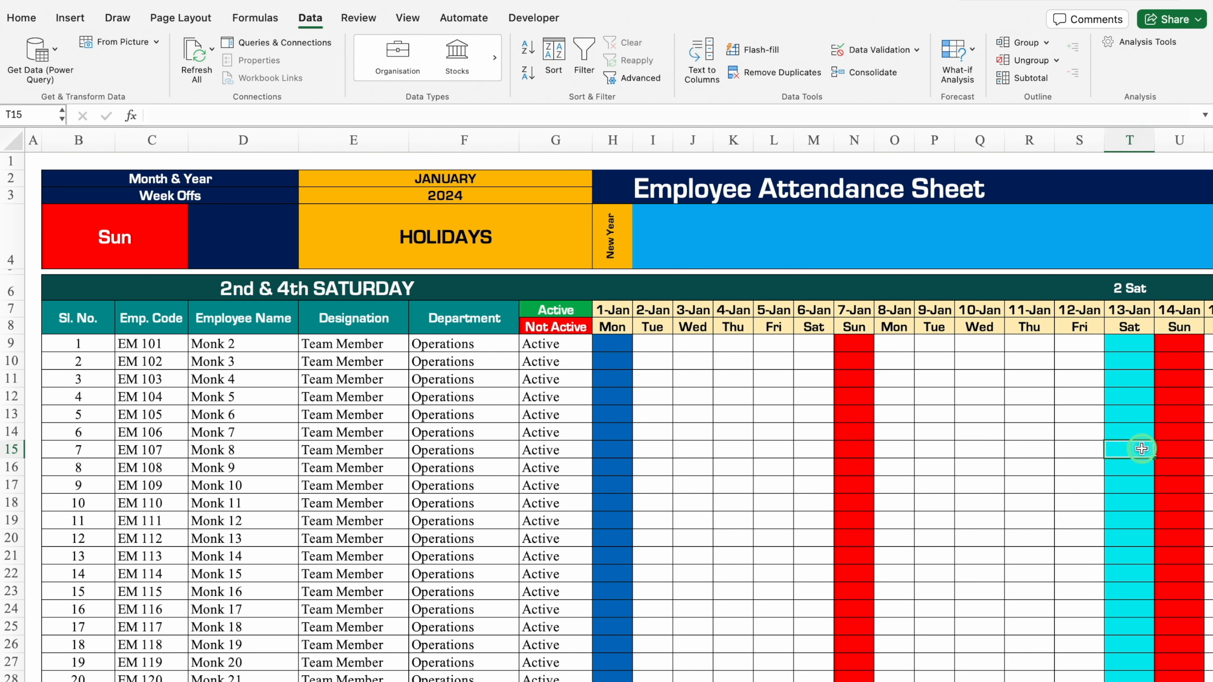
type("P")
key("Return")
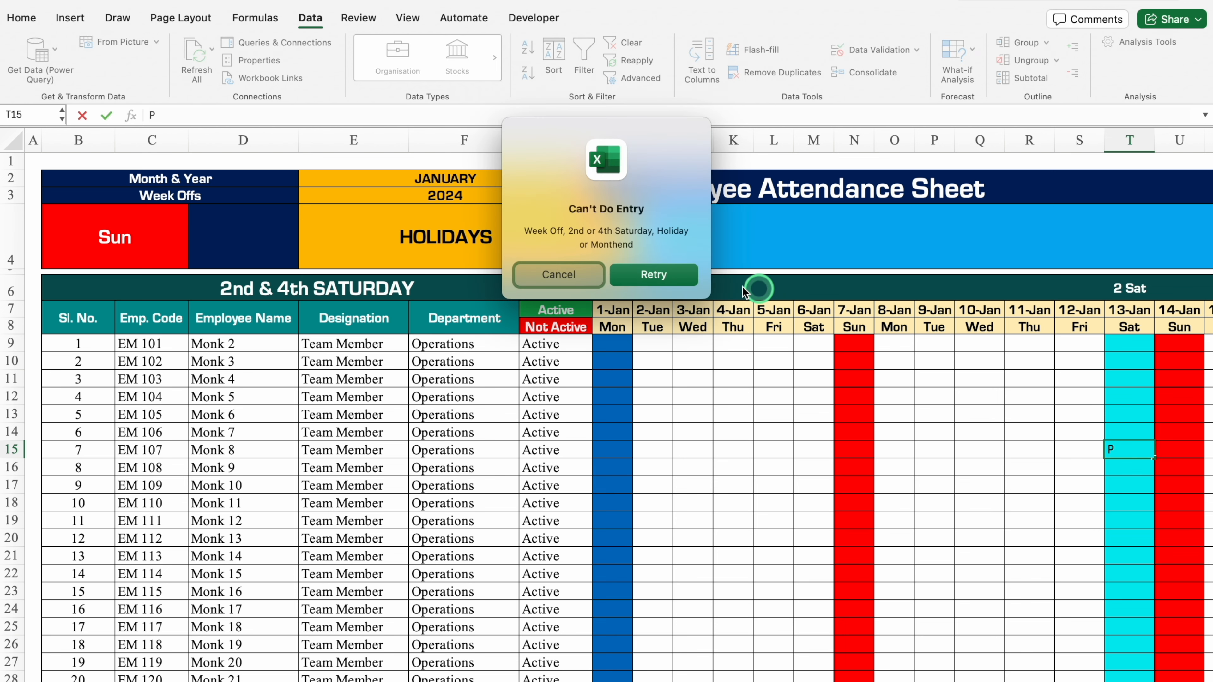
left_click(592, 276)
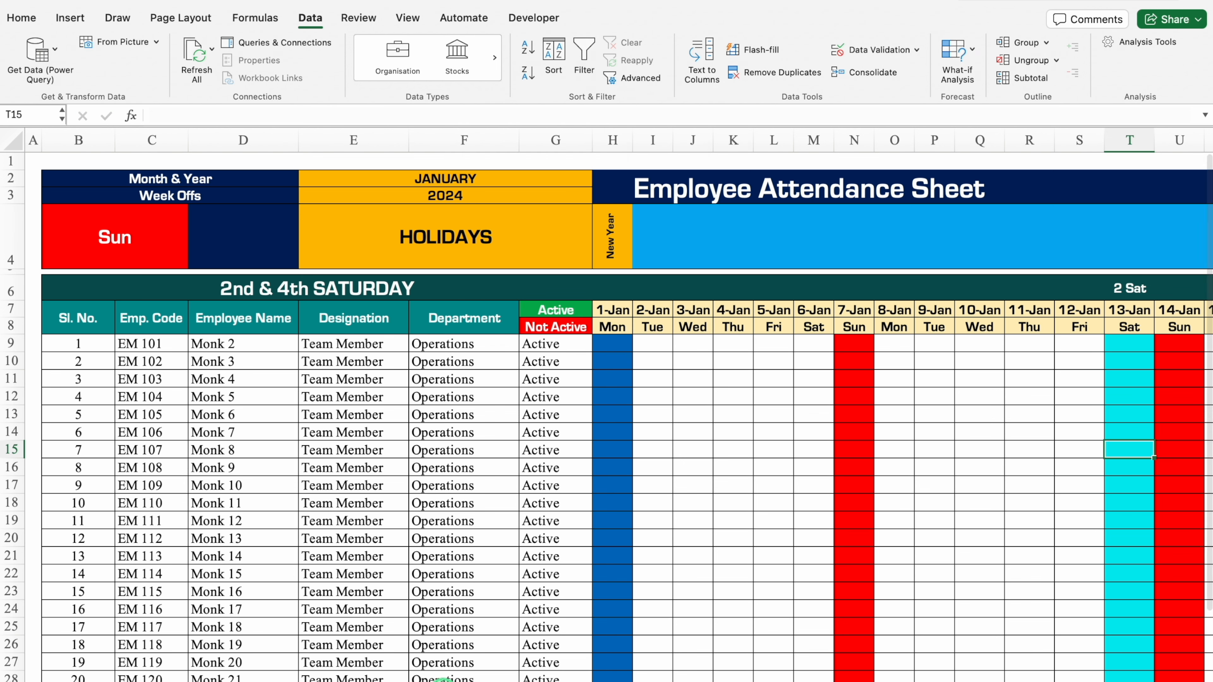
On the employee data sheet, add a filter to the Status column and set the status in I6 to Not Active.
left_click(131, 681)
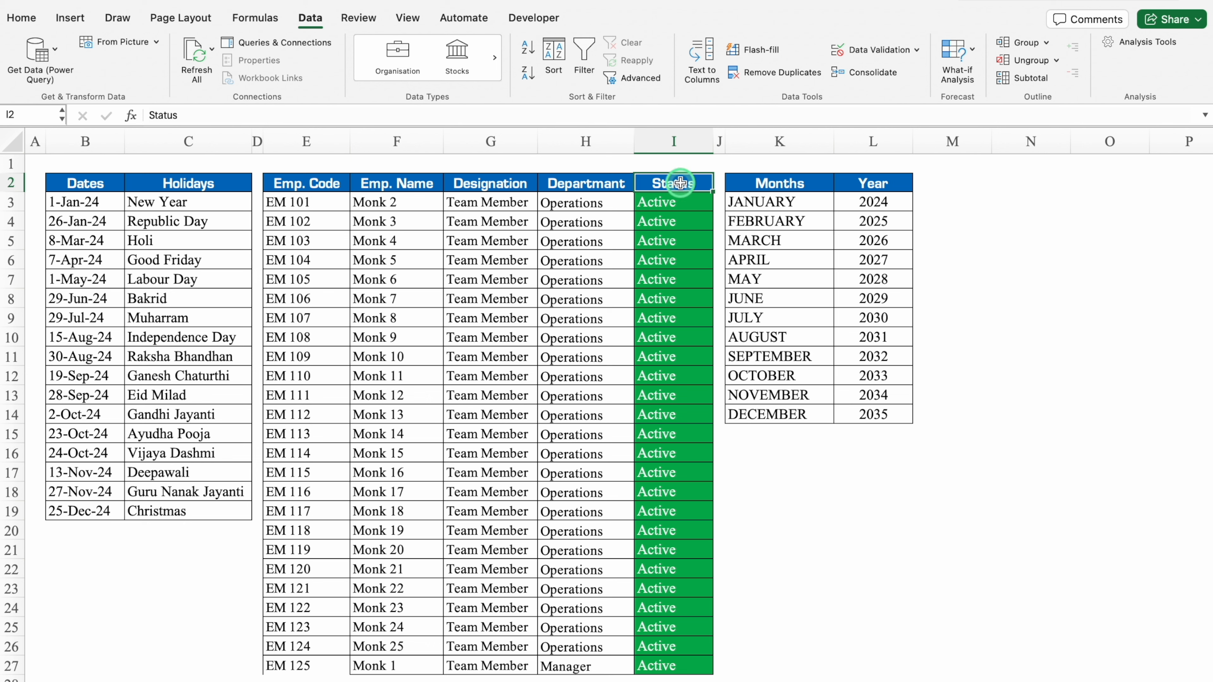
key("ctrl+shift+Down")
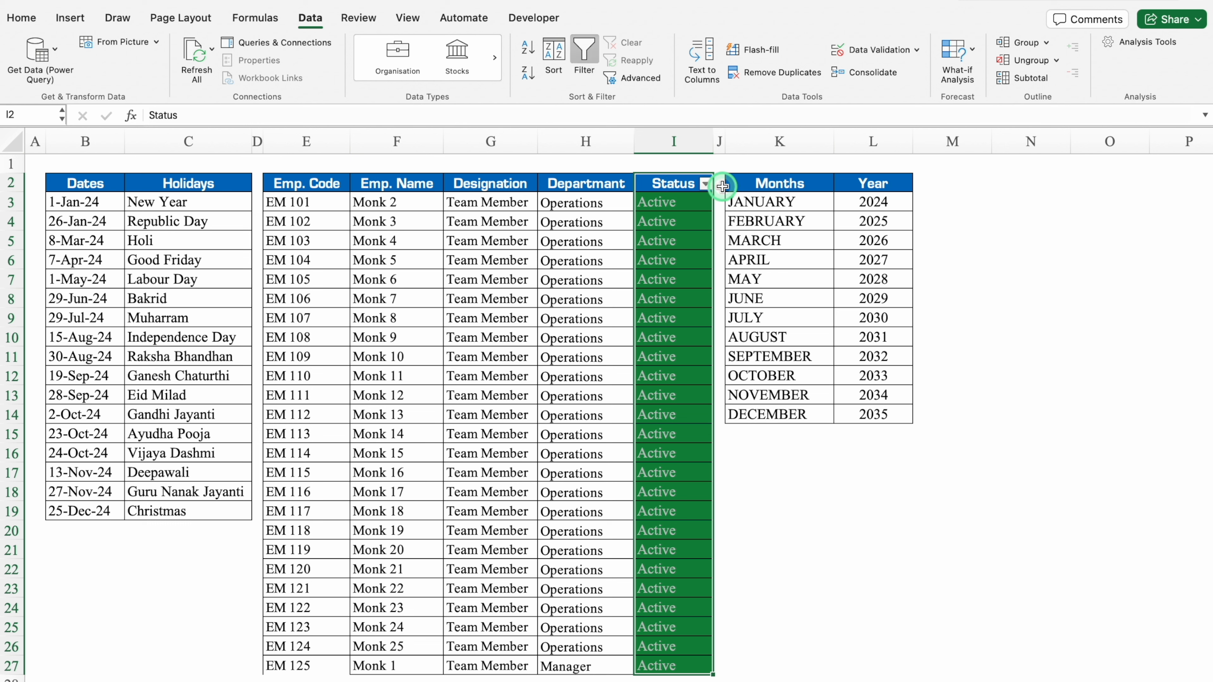
left_click(673, 262)
left_click(719, 261)
left_click(680, 295)
left_click(791, 454)
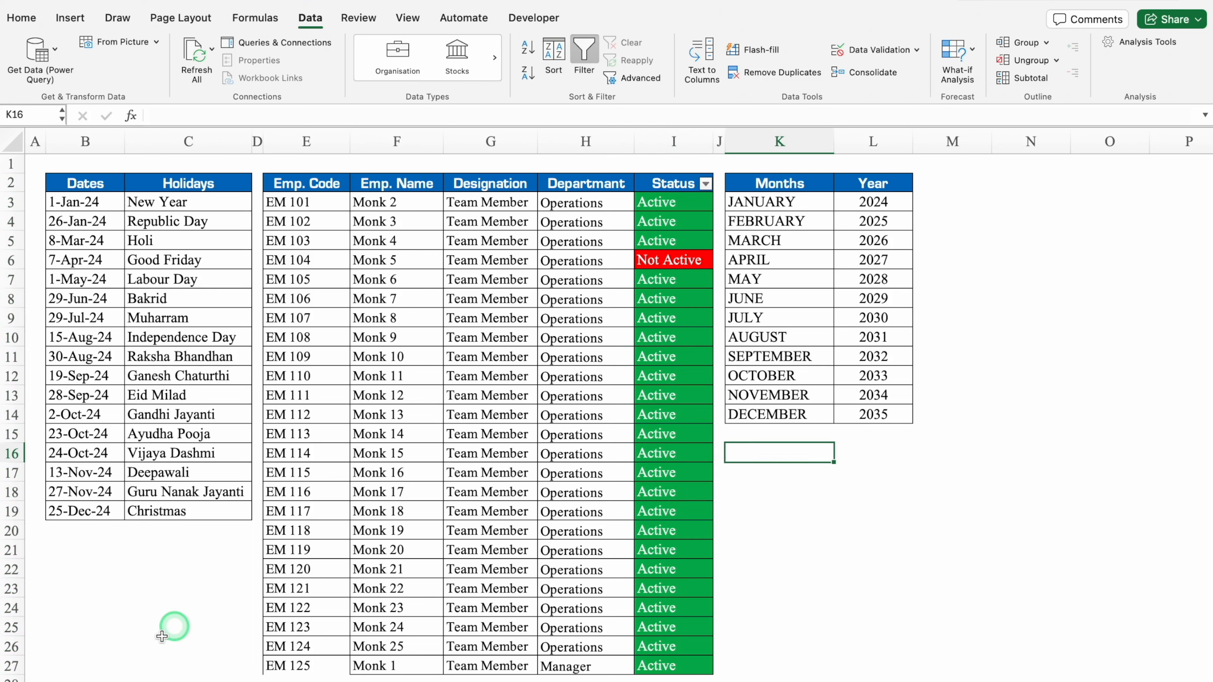
For the first employee's date cells starting at H9 on the attendance sheet, create a classic conditional formatting rule that uses a formula.
left_click(136, 681)
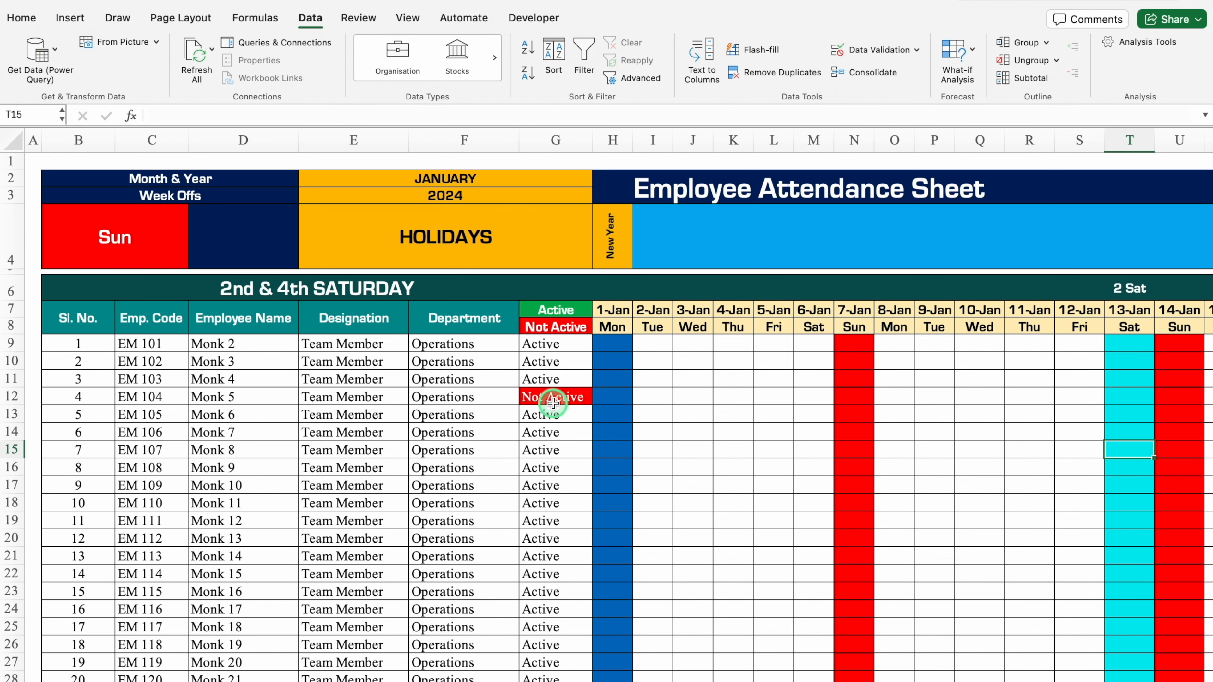
left_click_drag(614, 343, 1209, 347)
scroll(1209, 347, "left", 7)
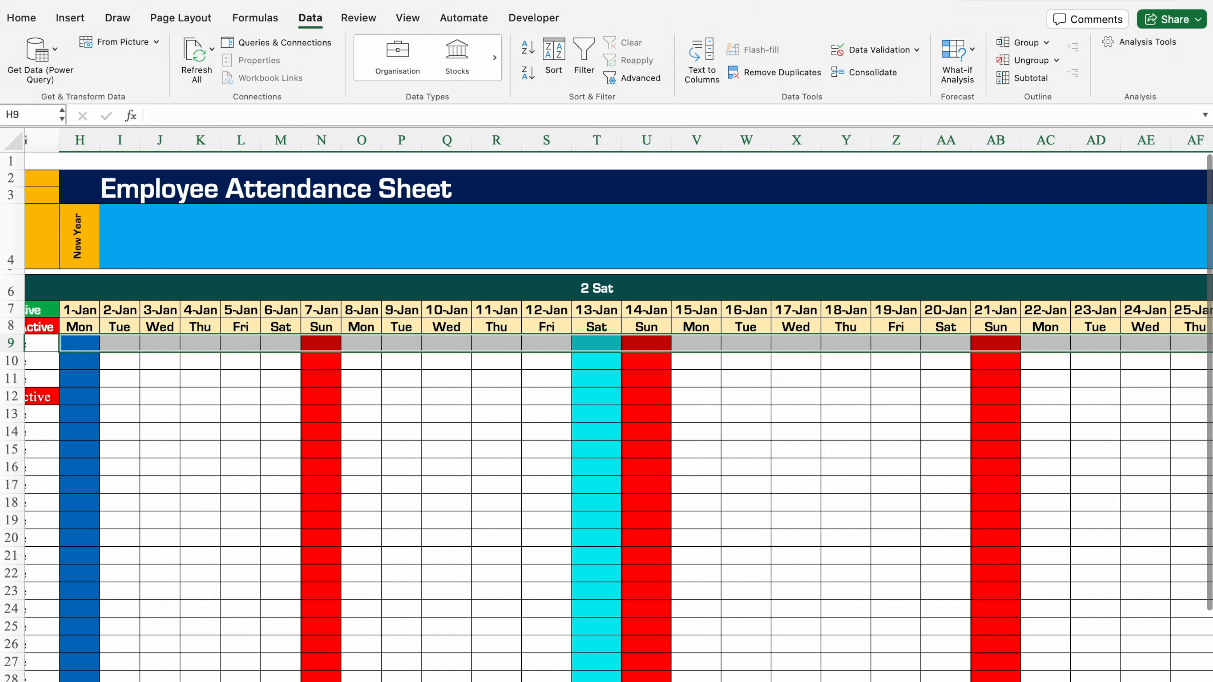
scroll(607, 478, "left", 3)
left_click(21, 17)
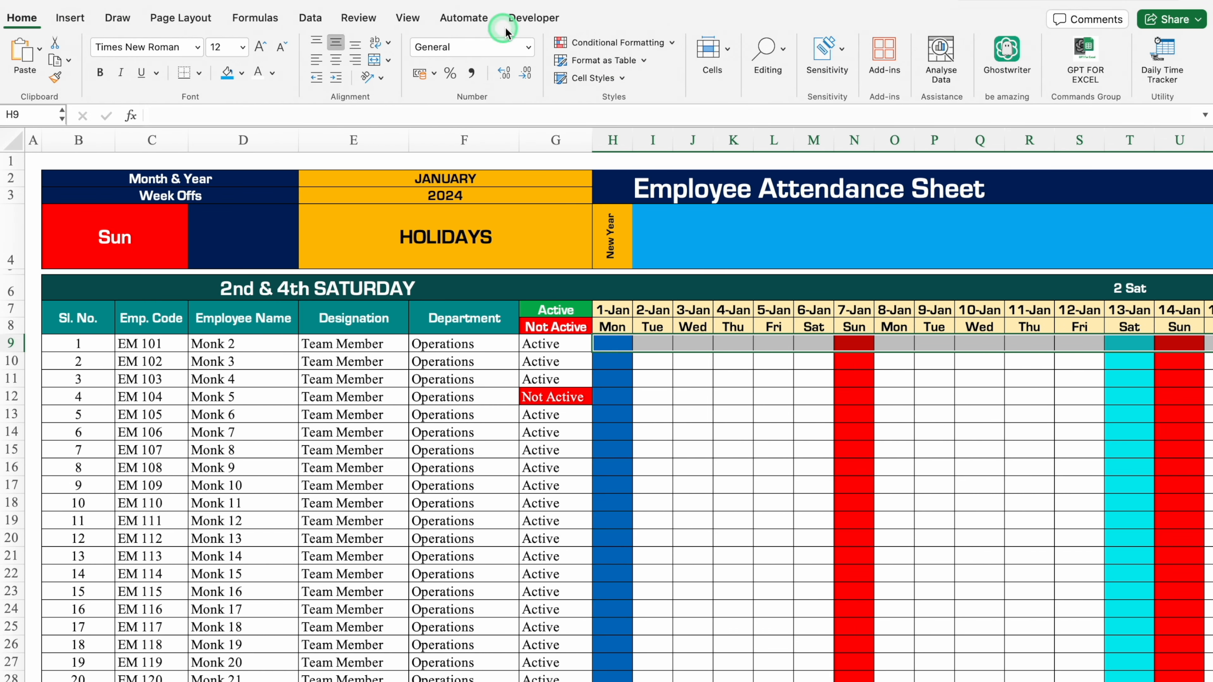
left_click(635, 43)
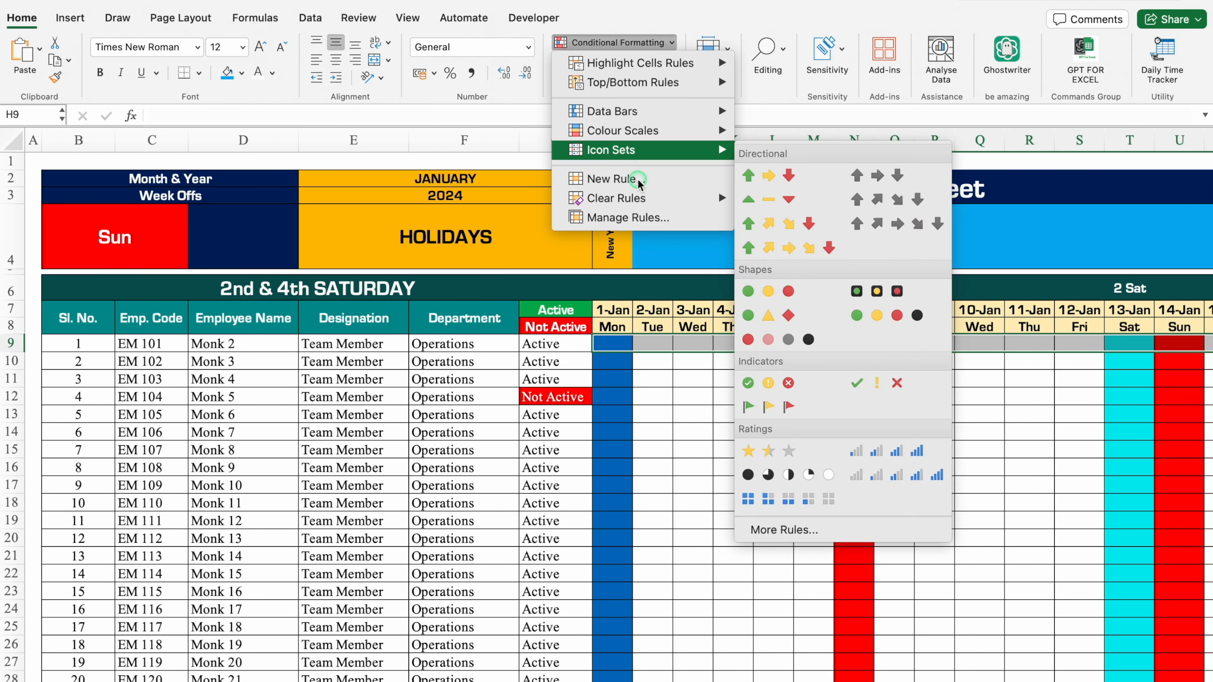
left_click(638, 181)
left_click(603, 158)
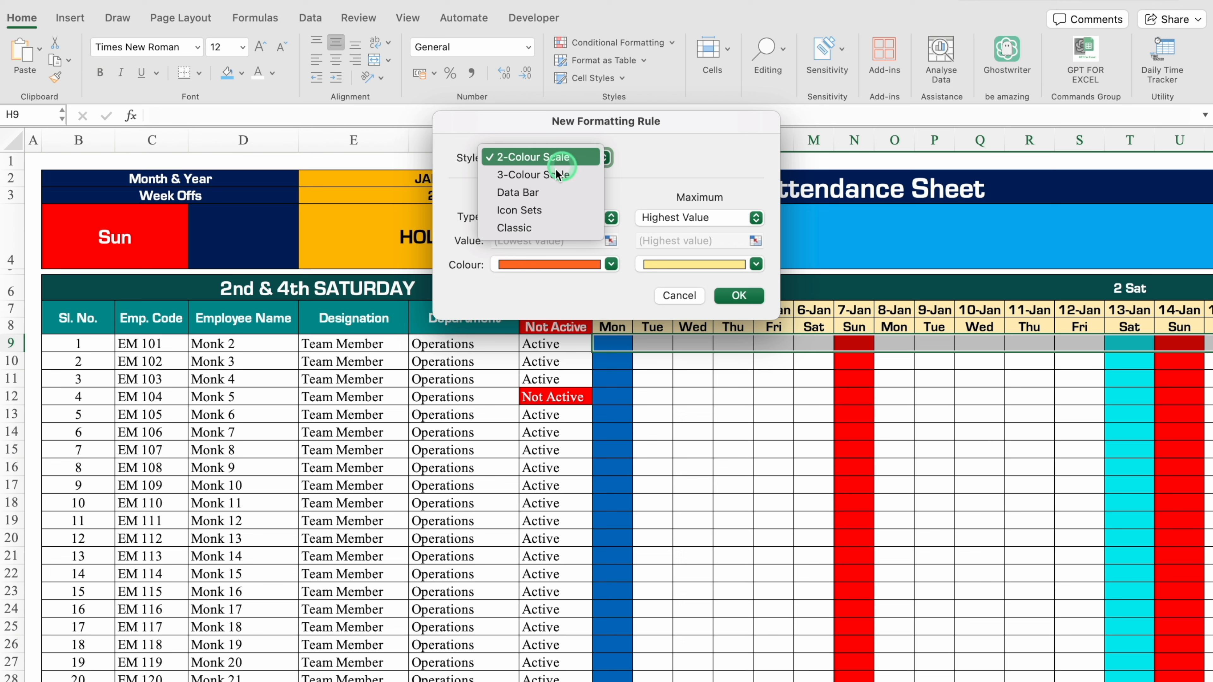
left_click(527, 229)
left_click(501, 199)
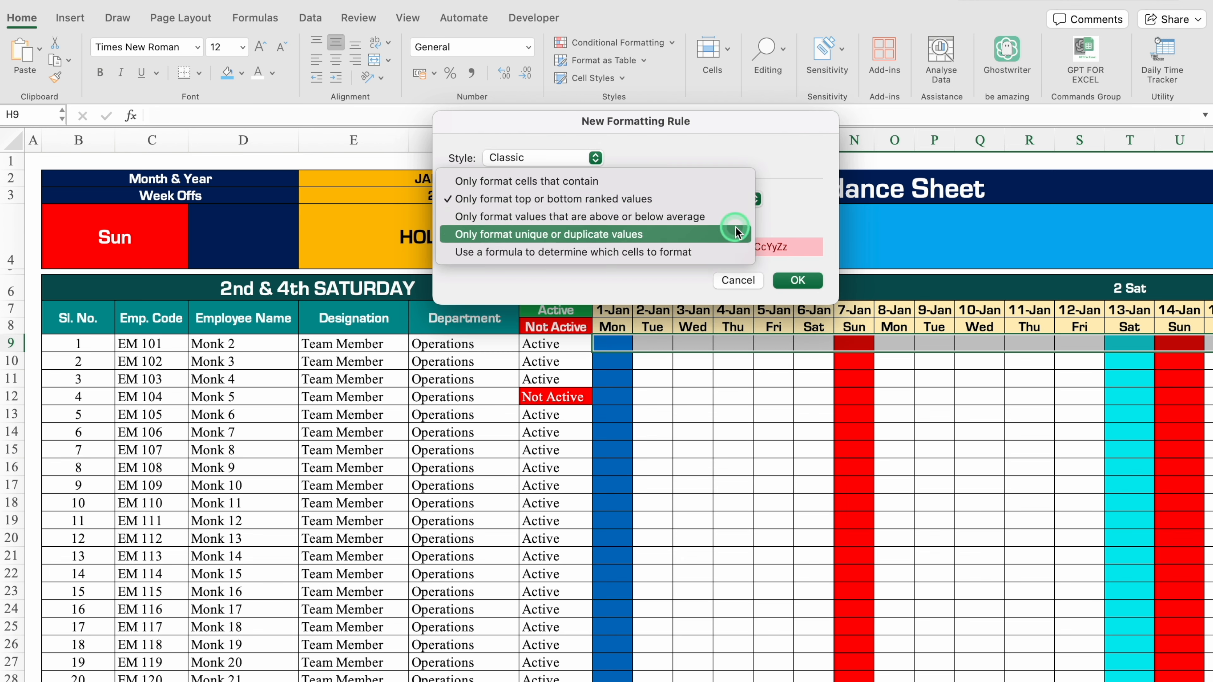
left_click(731, 252)
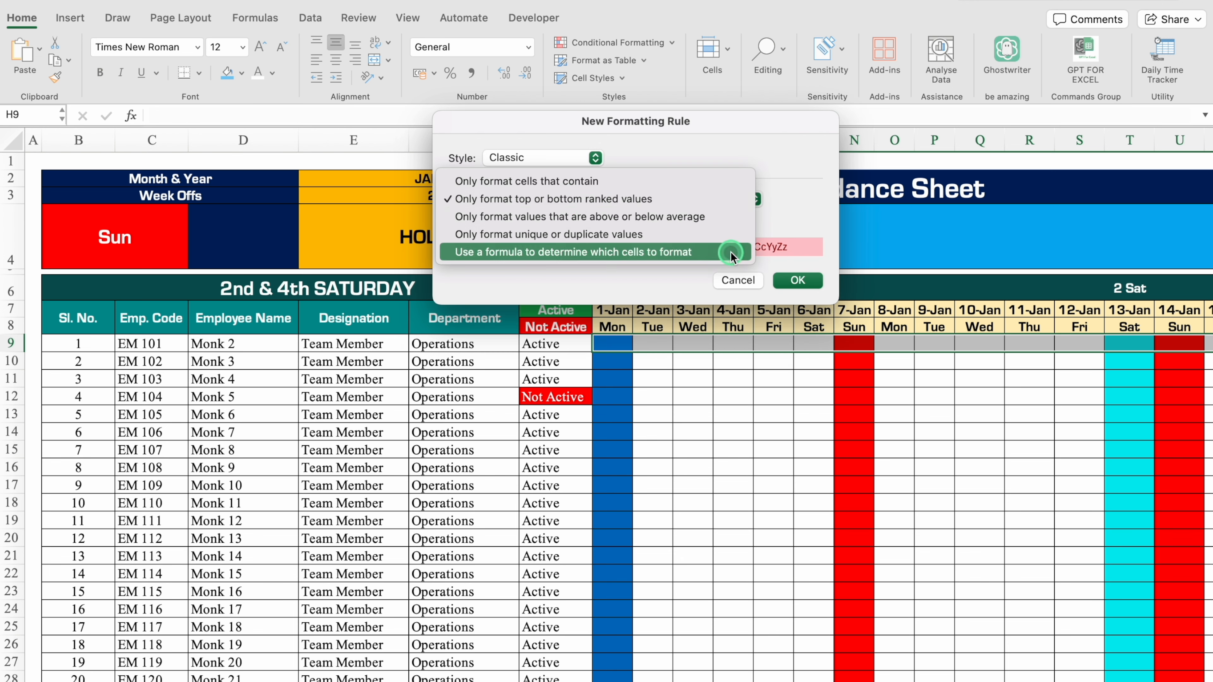
Enter =$G9="Not Active" as the formula for the new conditional formatting rule.
left_click(673, 221)
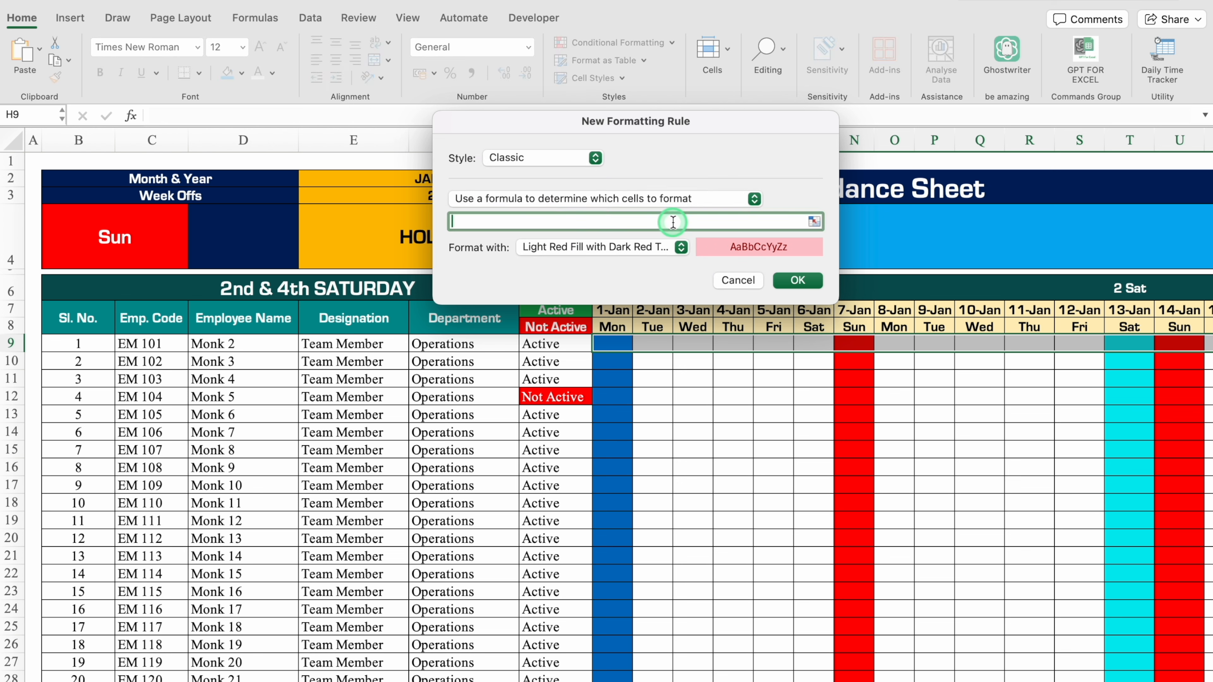
type("=")
left_click(568, 343)
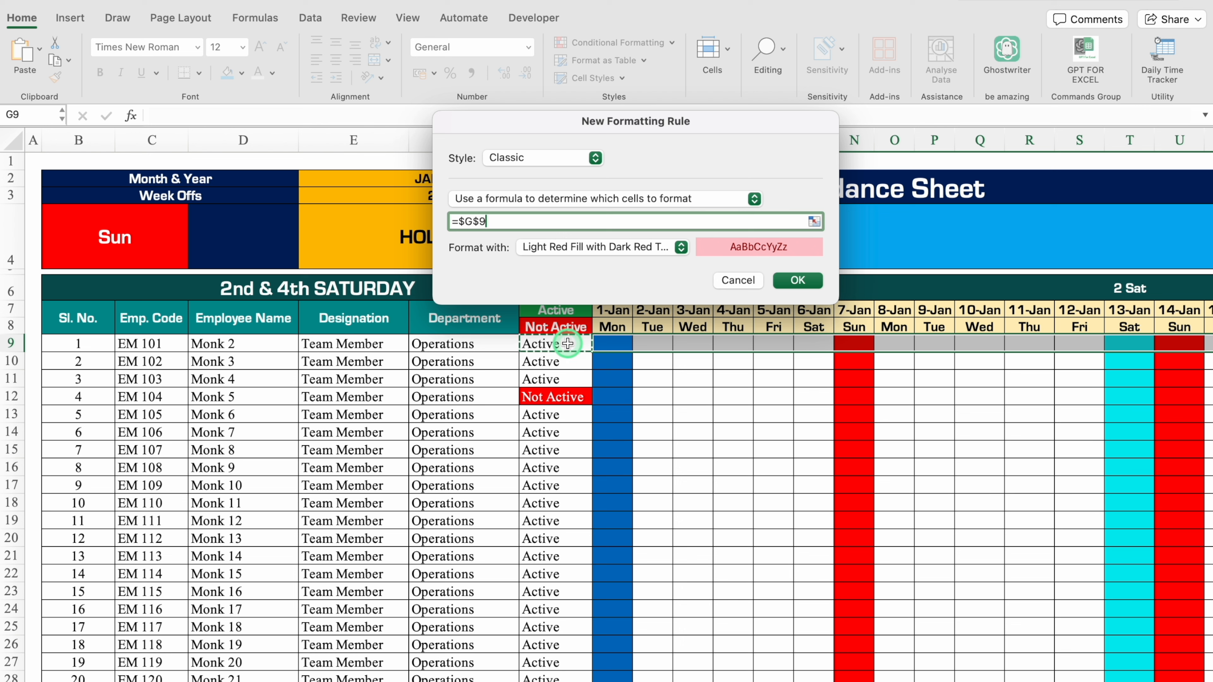
left_click(479, 222)
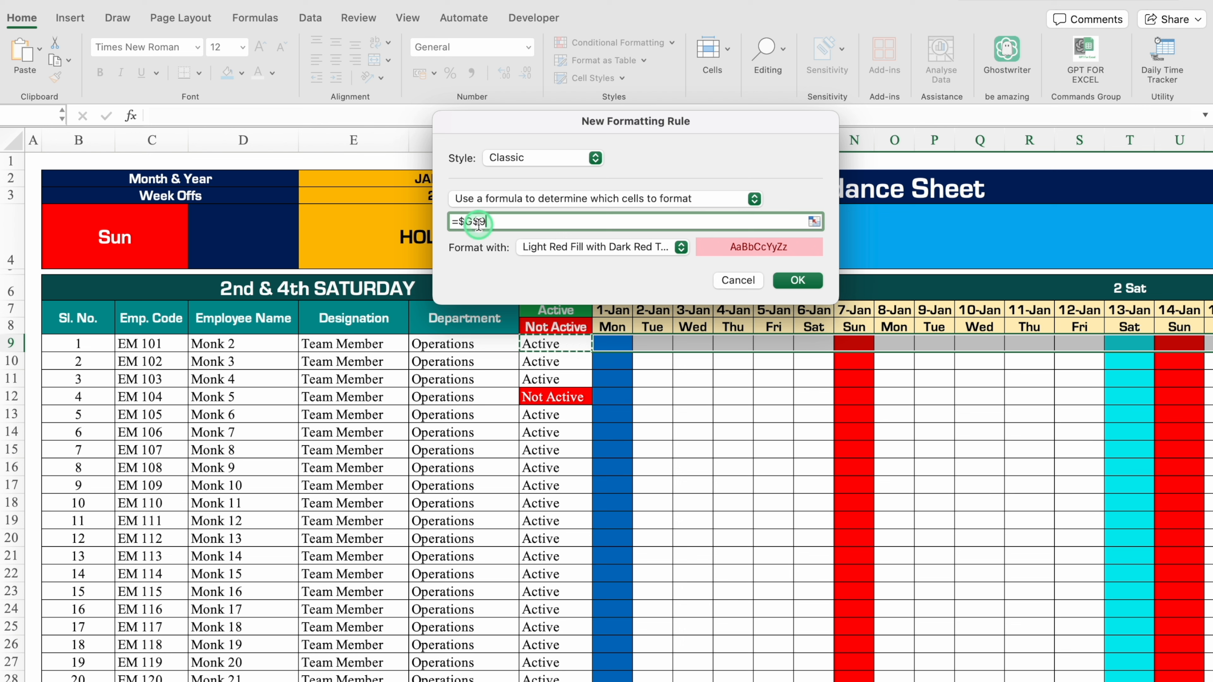
key("BackSpace")
left_click(513, 227)
type("=\"Not Active")
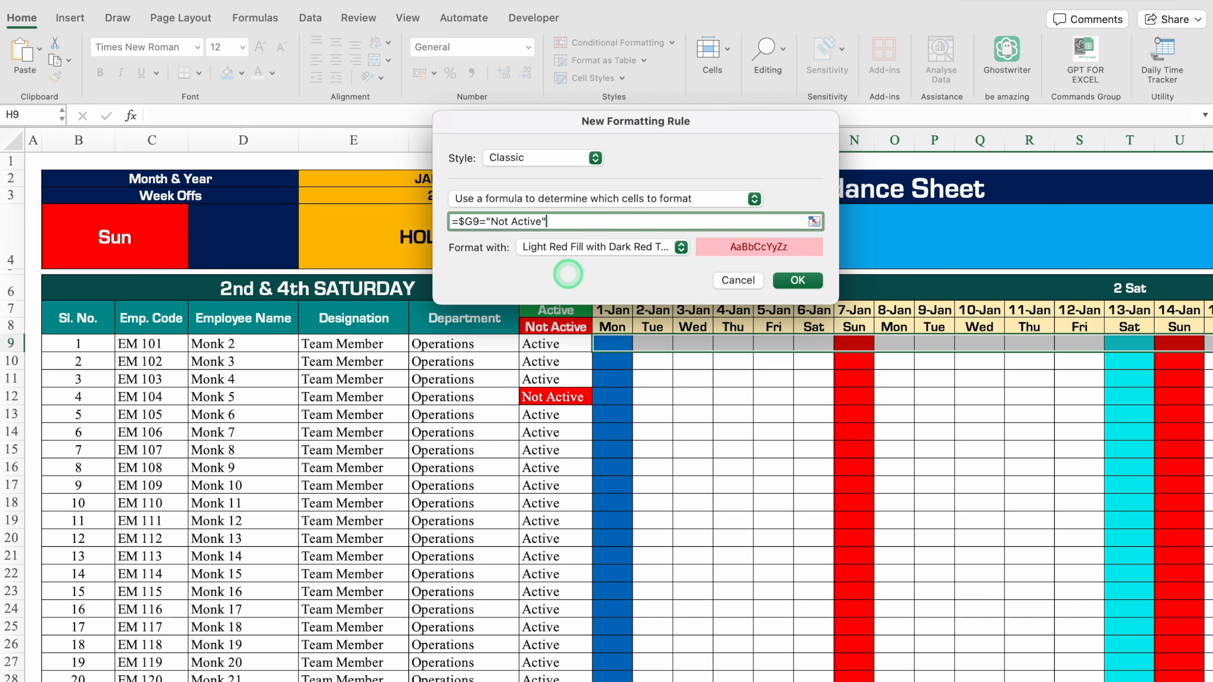
Give the rule a customised format with red fill and white font, and apply it to the first employee's date cells.
left_click(682, 247)
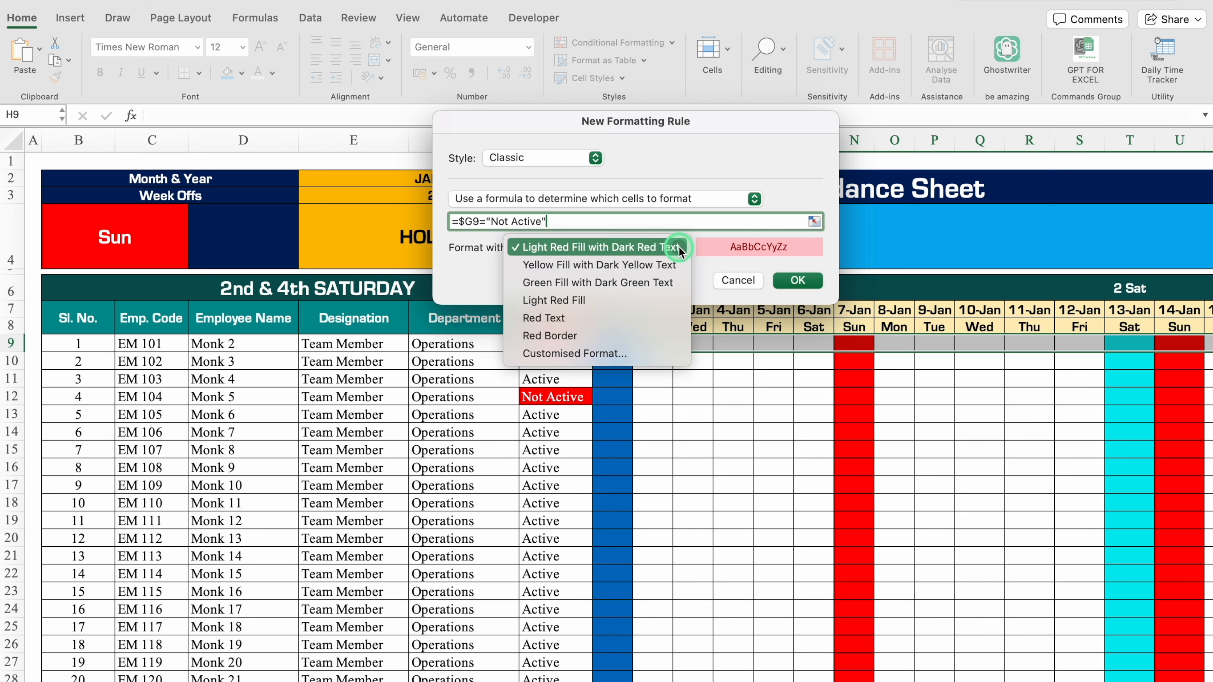
left_click(620, 355)
left_click(558, 145)
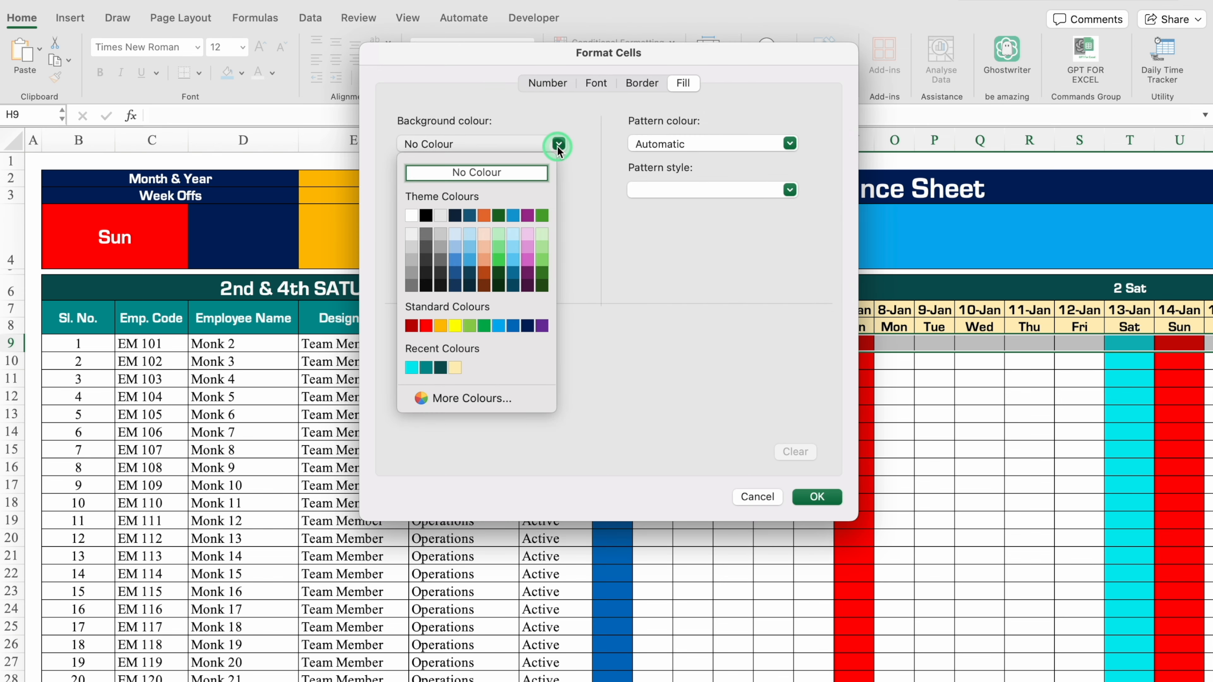
left_click(426, 327)
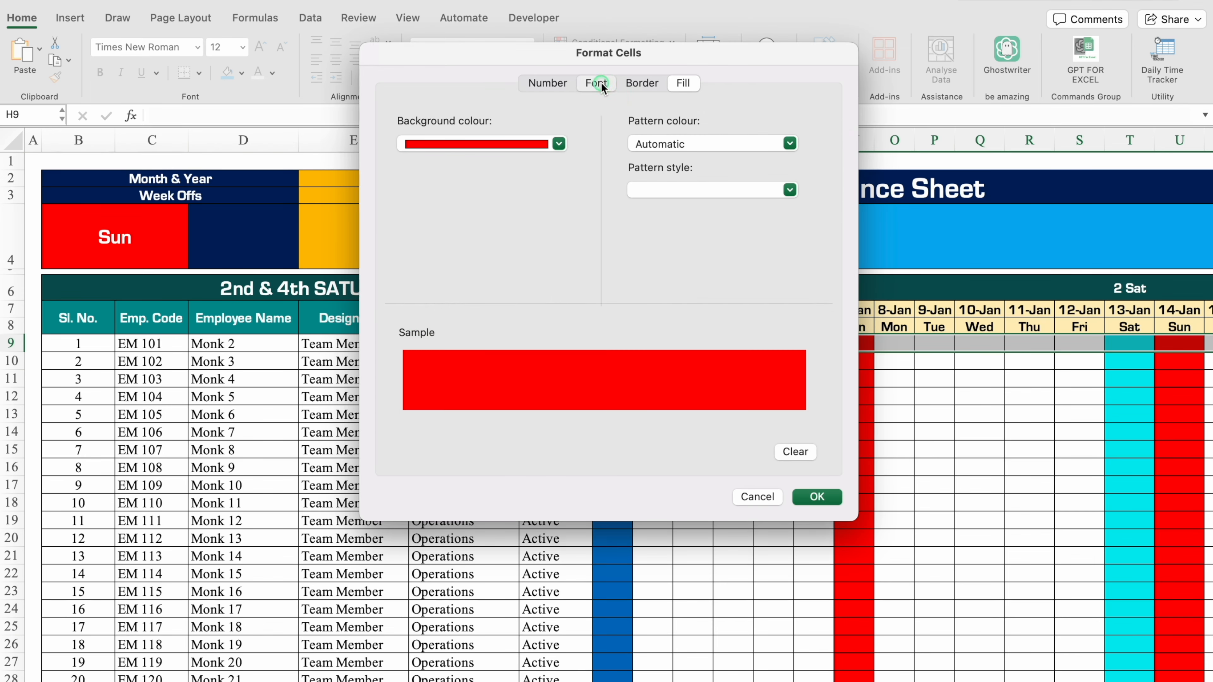
left_click(597, 84)
left_click(712, 267)
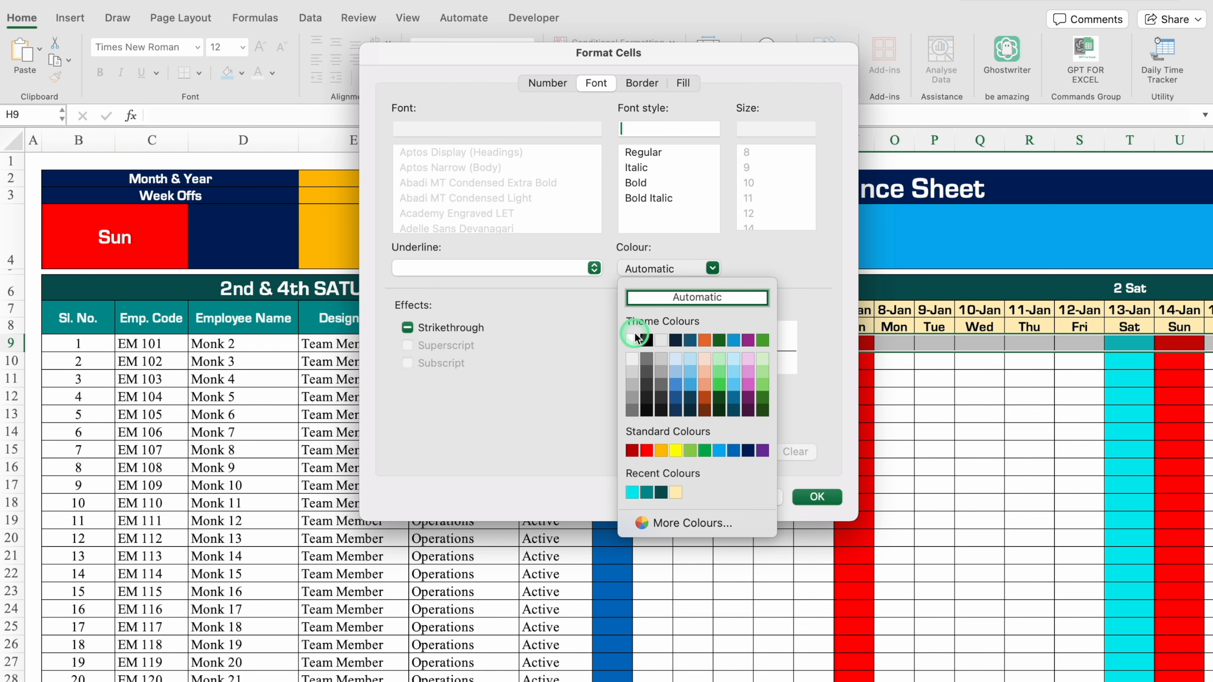
left_click(636, 339)
left_click(816, 497)
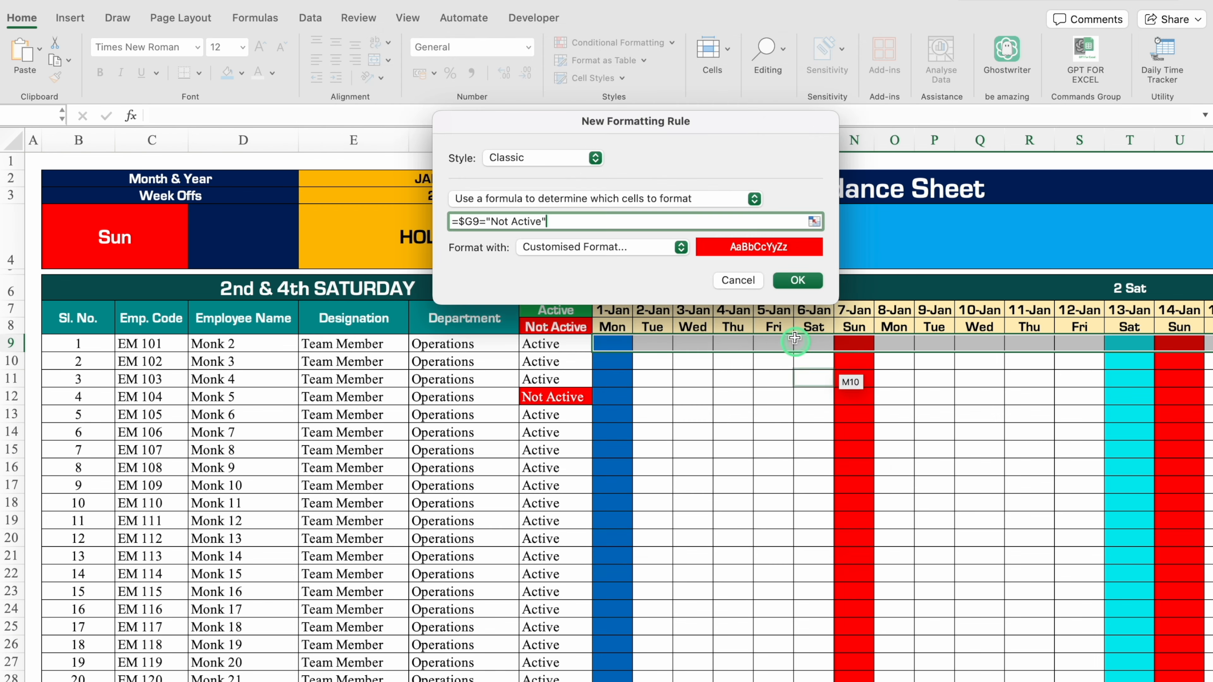
left_click(798, 280)
Fill the first employee's date cells down to row 33 so every employee gets the inactive-status formatting.
scroll(590, 676, "right", 3)
scroll(590, 676, "right", 10)
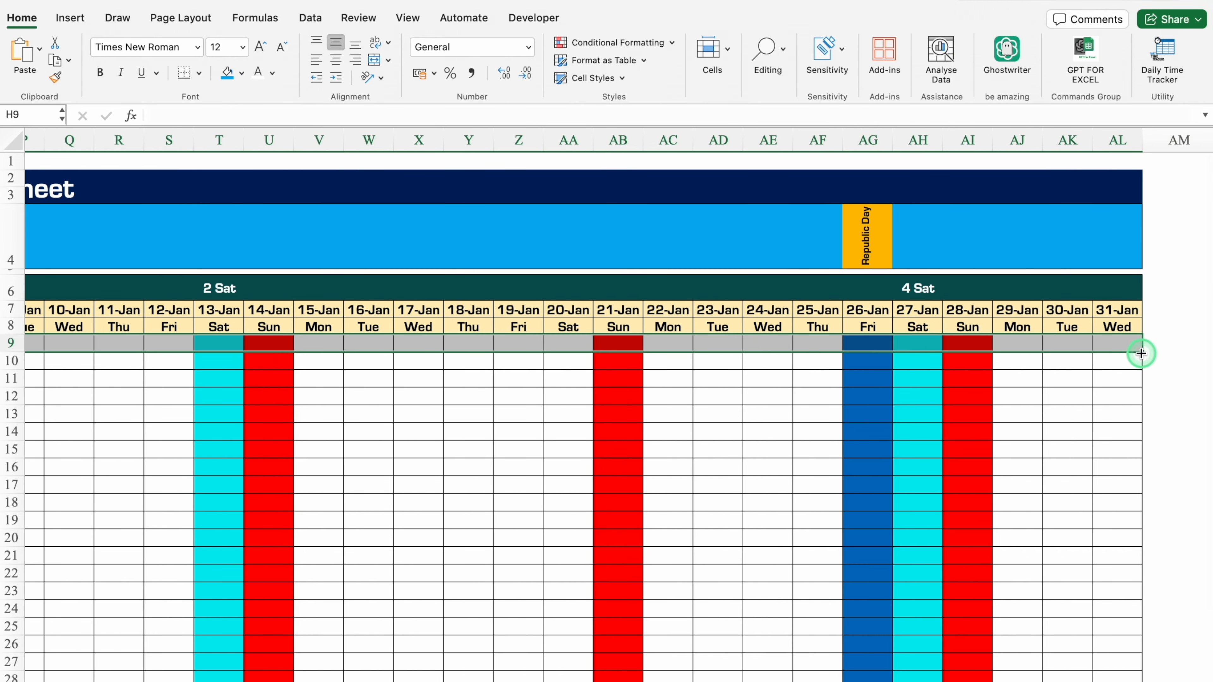
left_click_drag(1142, 353, 1152, 656)
scroll(1152, 655, "left", 13)
left_click(692, 333)
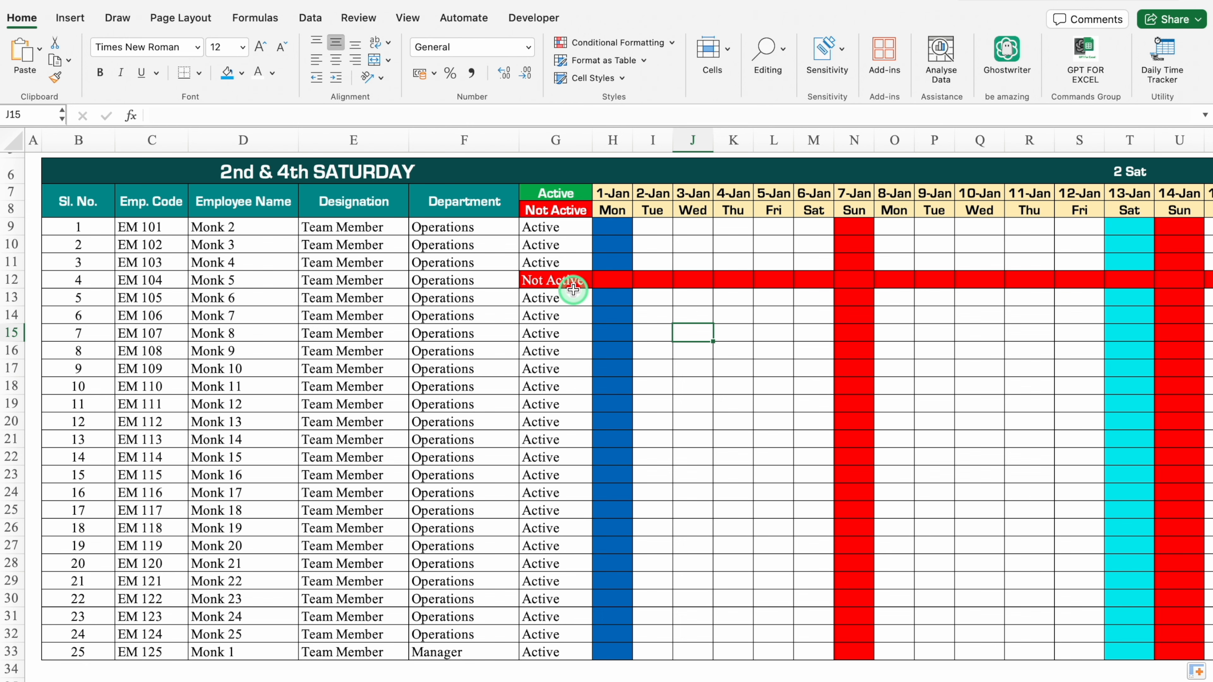
On the employee data sheet, sort the Status column ascending with the selection expanded, and return to the attendance sheet.
left_click(116, 681)
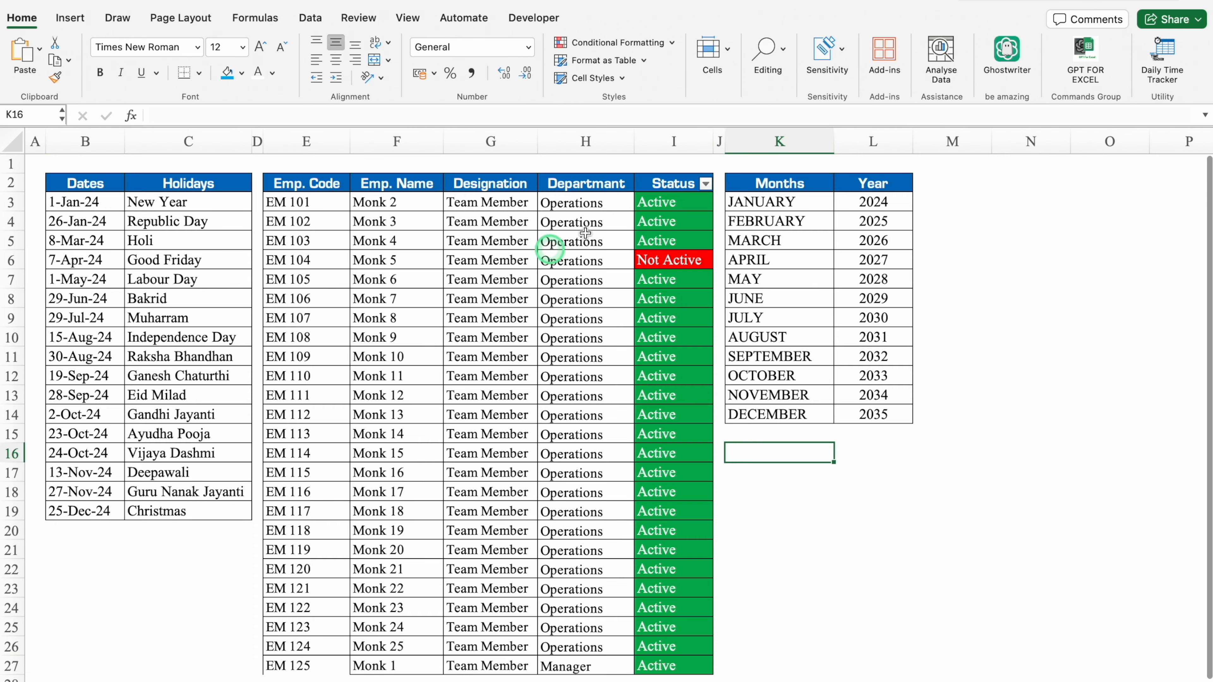
left_click(705, 187)
left_click(706, 184)
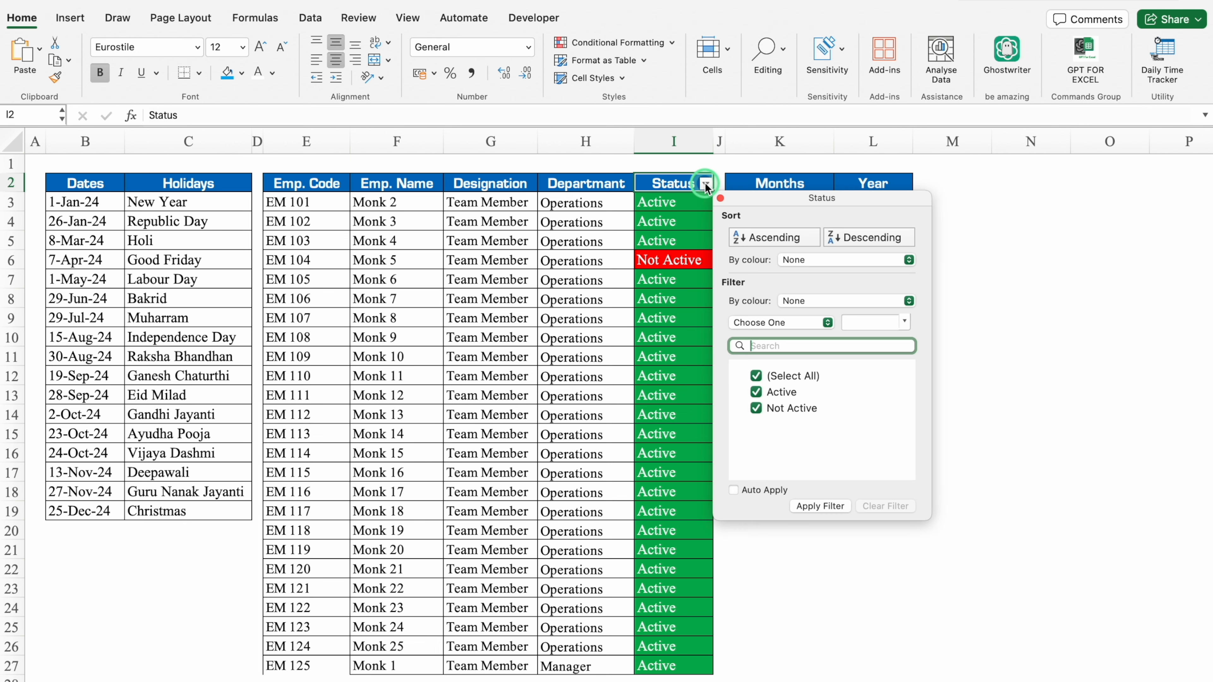
left_click(776, 238)
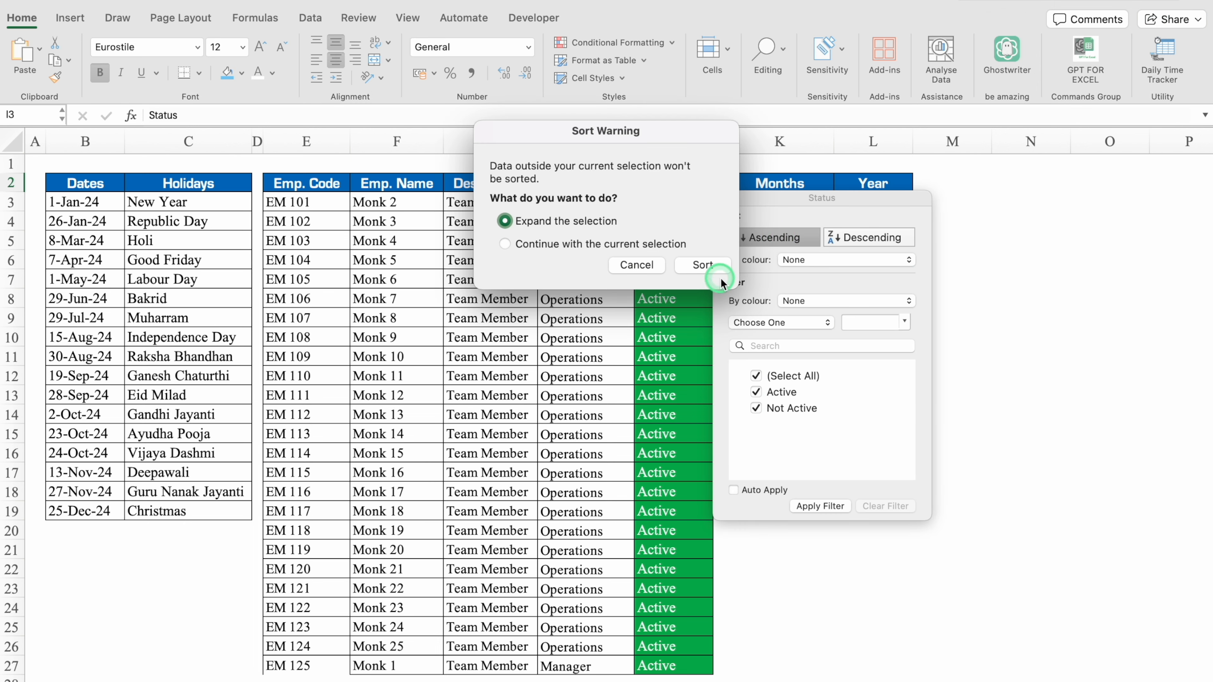
left_click(704, 265)
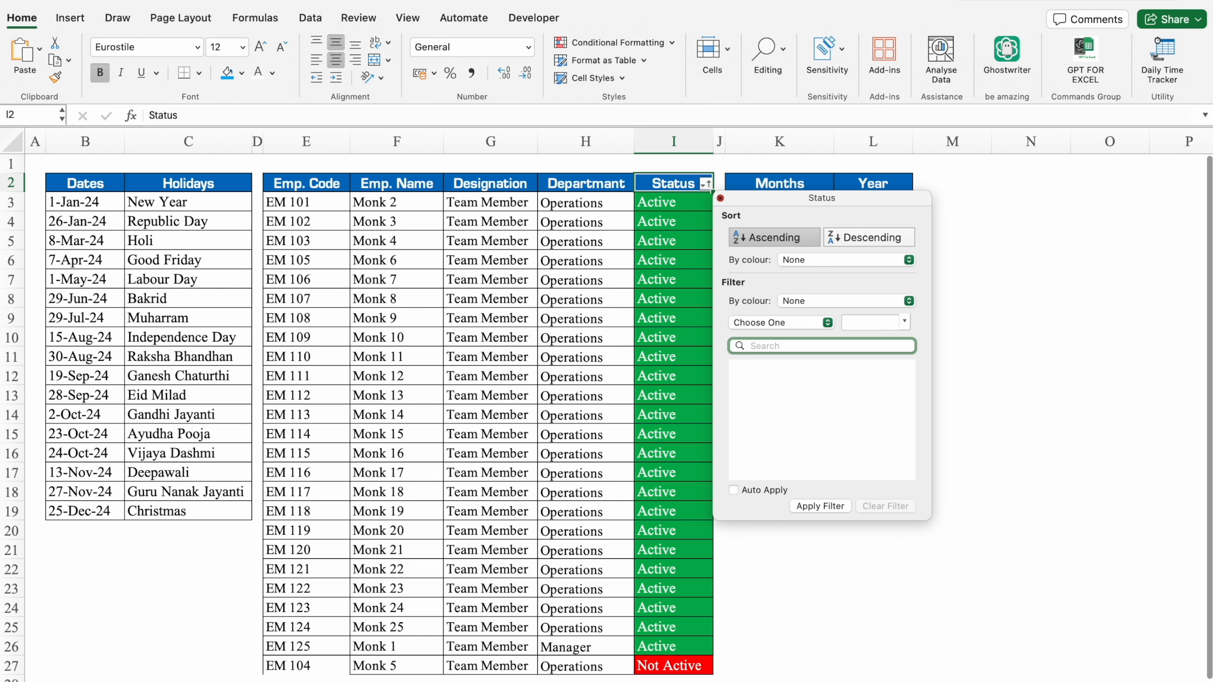
left_click(320, 572)
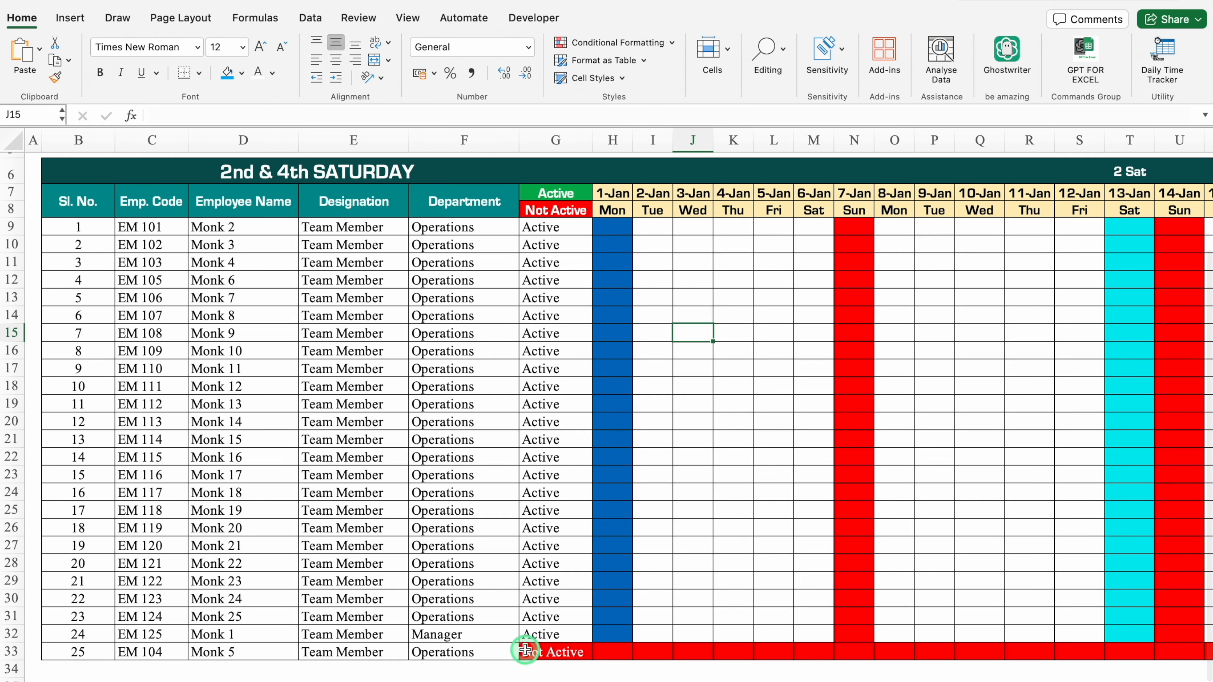
scroll(1205, 358, "up", 3)
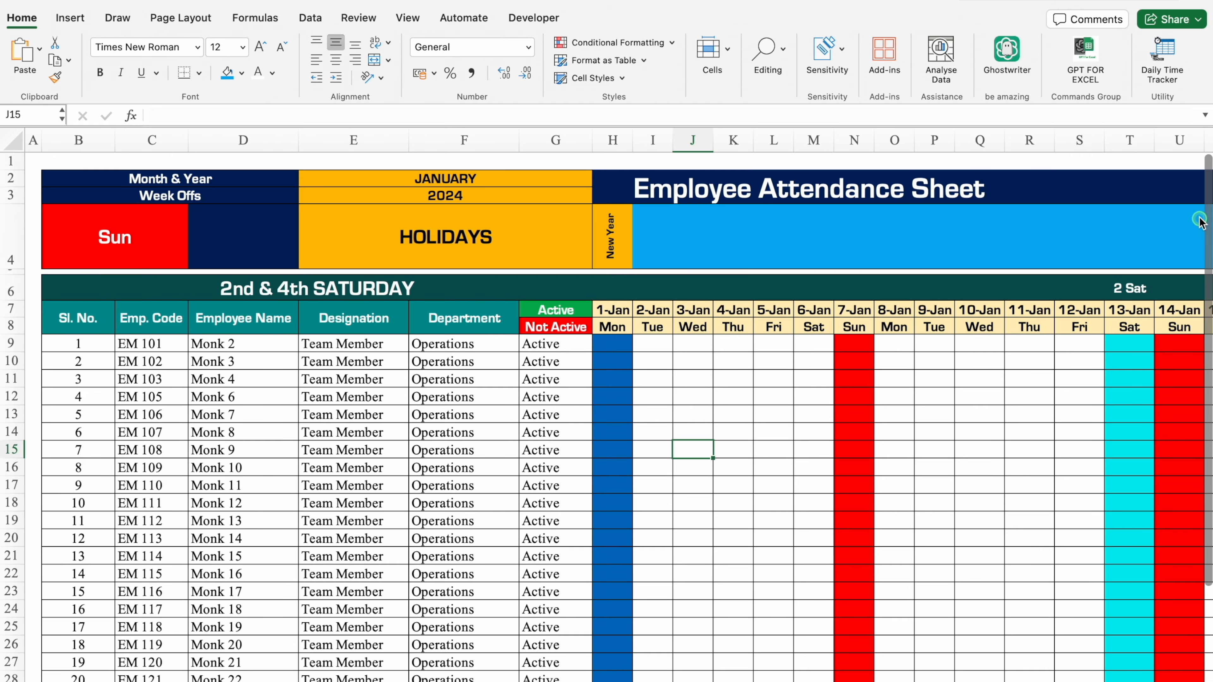
Narrow column AM to a thin spacer after the 31-Jan column.
scroll(842, 415, "right", 5)
left_click_drag(751, 670, 965, 661)
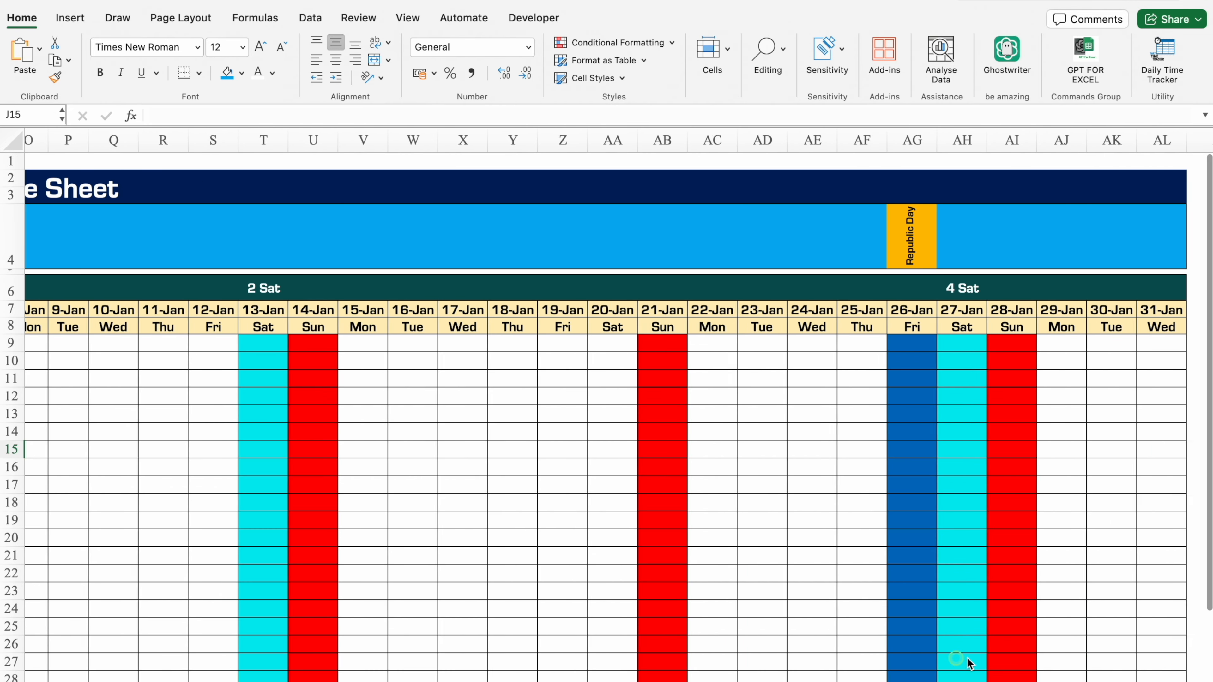
left_click(598, 144)
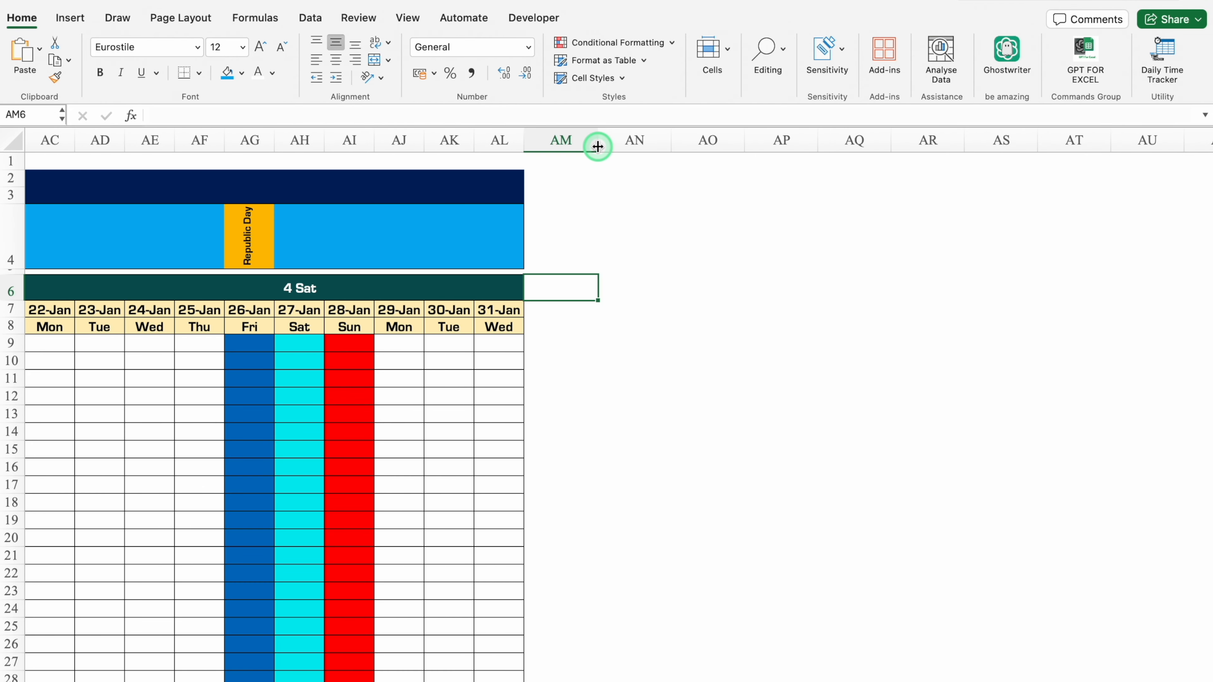
left_click(598, 144)
left_click_drag(597, 144, 536, 147)
Enter the summary headings Total Present, Total Absent, Total PL and Total SL in AN6:AQ6.
left_click(566, 290)
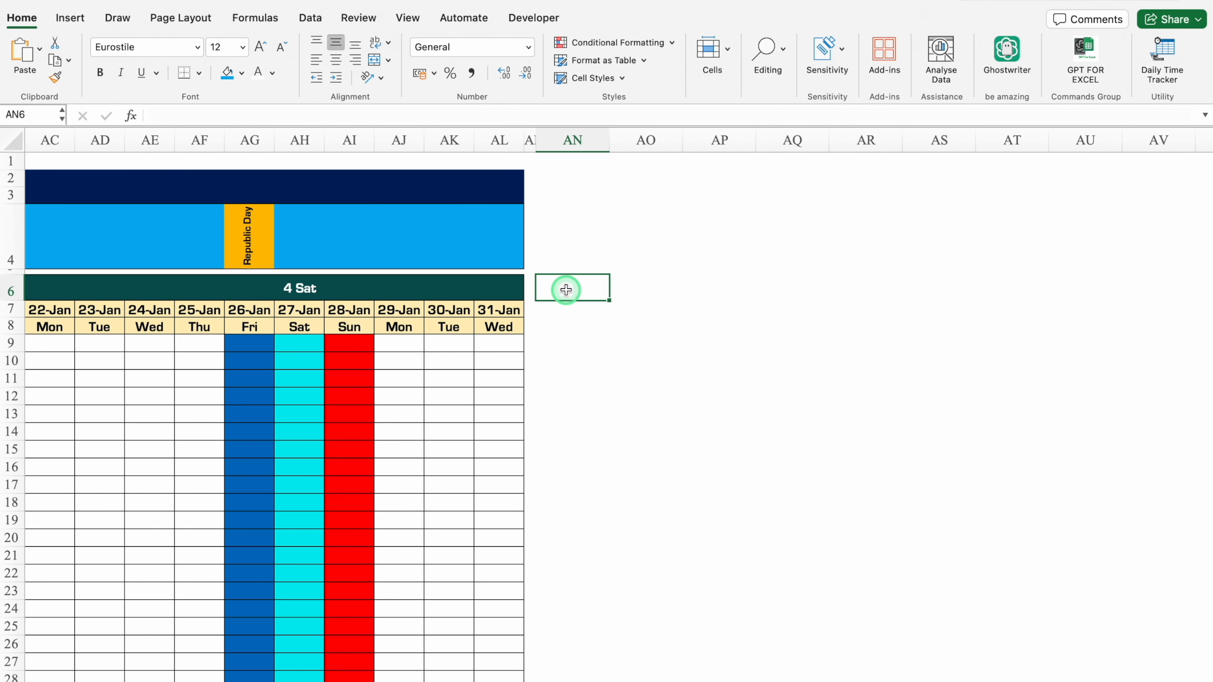
scroll(734, 382, "left", 1)
type("T")
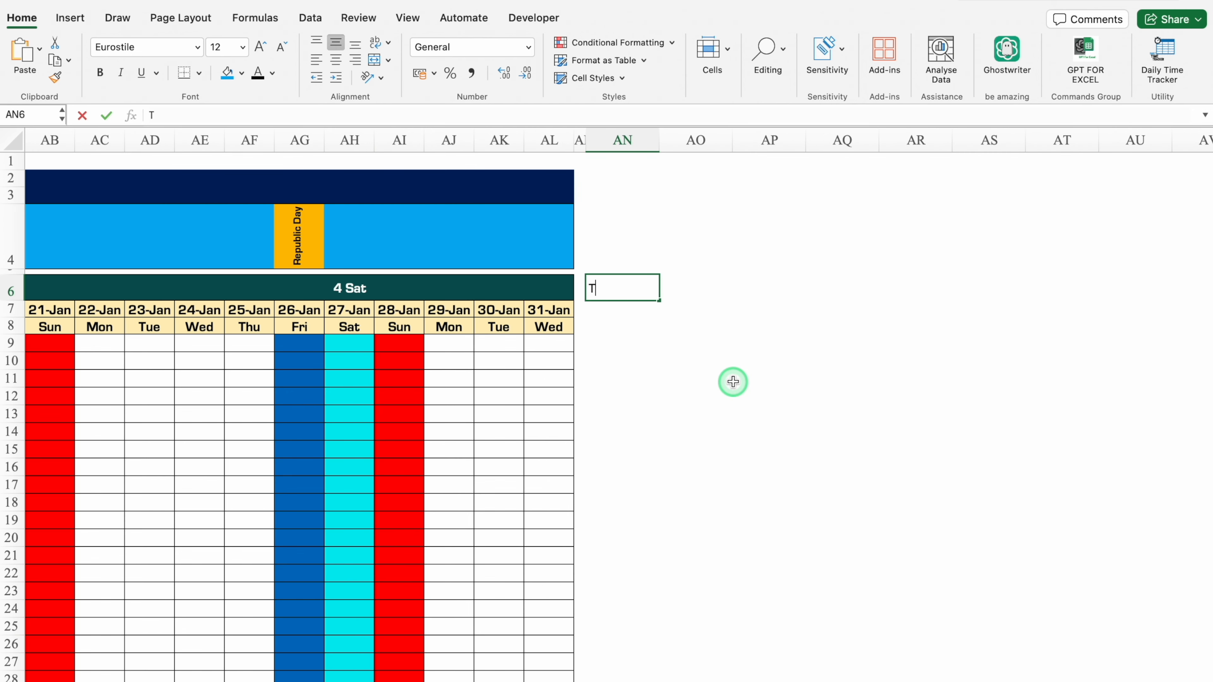
type("otal Present")
key("Tab")
type("Total Absent")
key("Tab")
type("Total PL")
key("Tab")
type("Total SL")
key("Tab")
Enter the headings Total CL, Total Week Offs and Total Holidays in AR6:AT6.
type("Total CL")
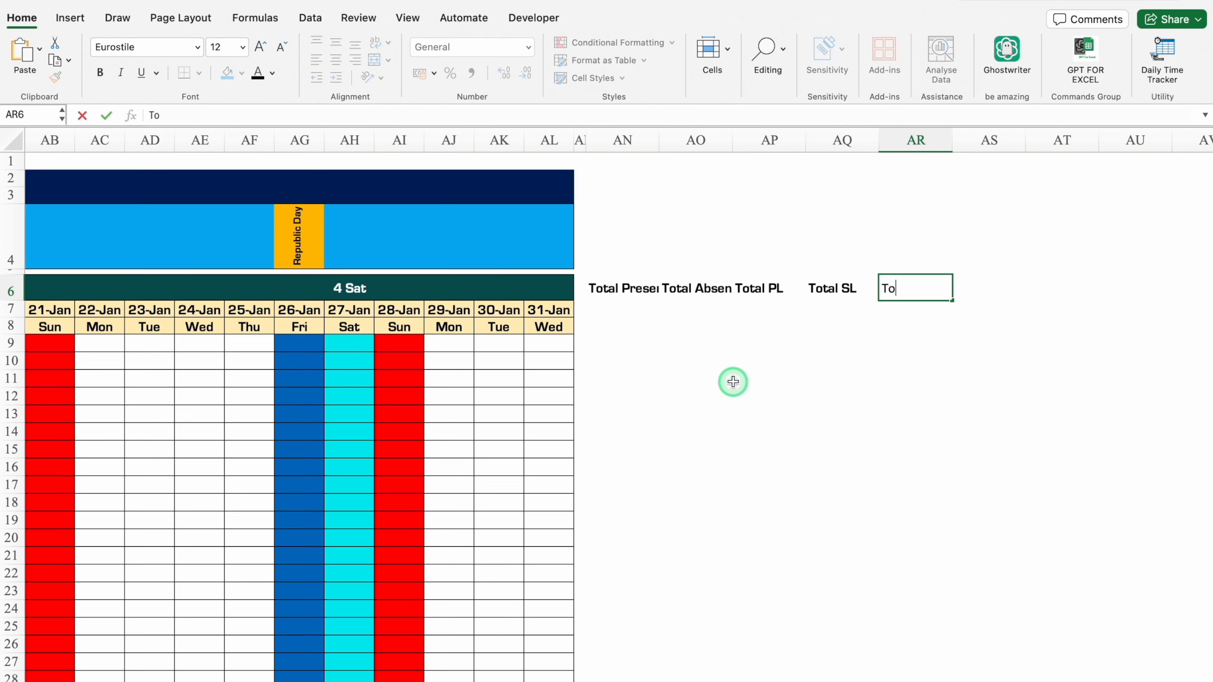
key("Tab")
type("Total Week Off")
key("Tab")
type("Total Holidays")
key("Return")
Autofit columns AN, AO, AP and AS to their summary headings.
double_click(660, 140)
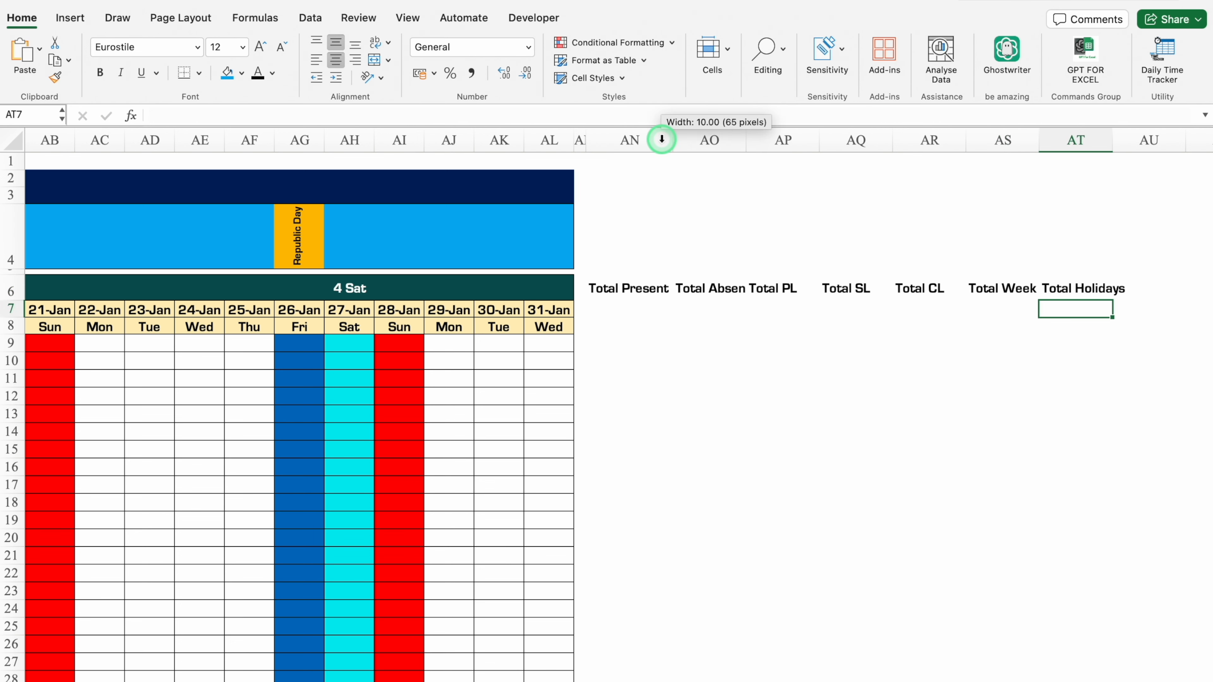
double_click(818, 139)
double_click(746, 139)
double_click(1032, 139)
Add all borders to the headings in AN6:AT6 and autofit column AT to its heading.
left_click_drag(629, 288, 1094, 288)
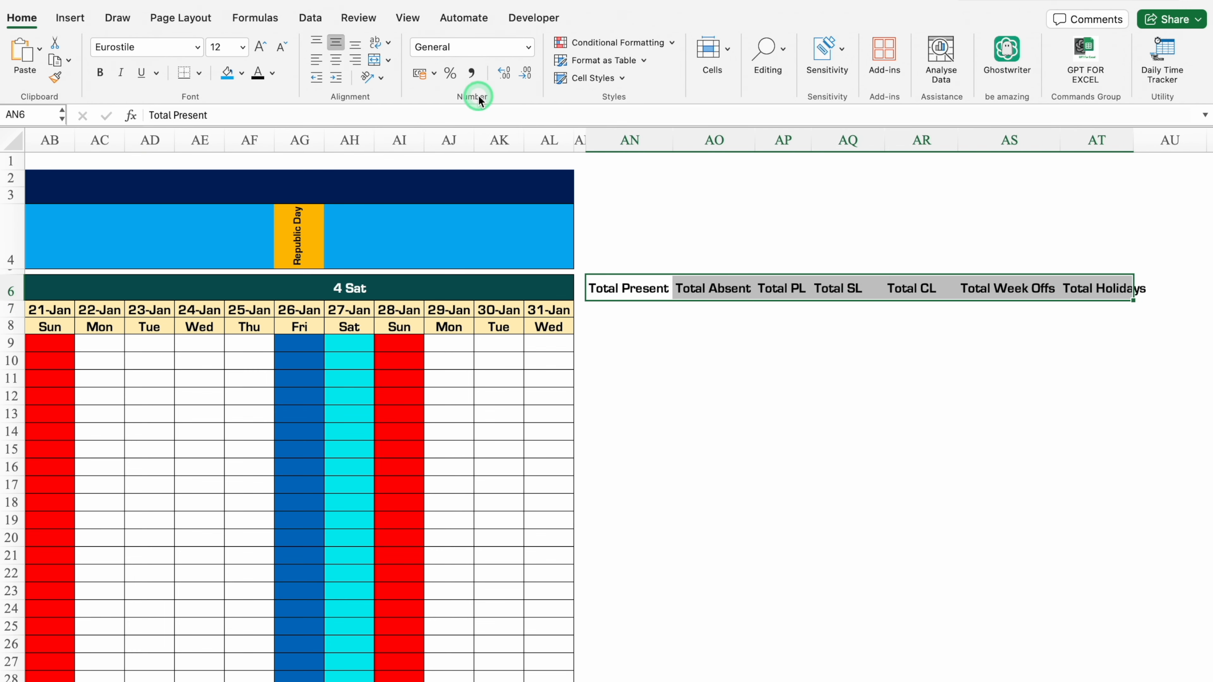
left_click(198, 73)
left_click(267, 219)
left_click(1064, 386)
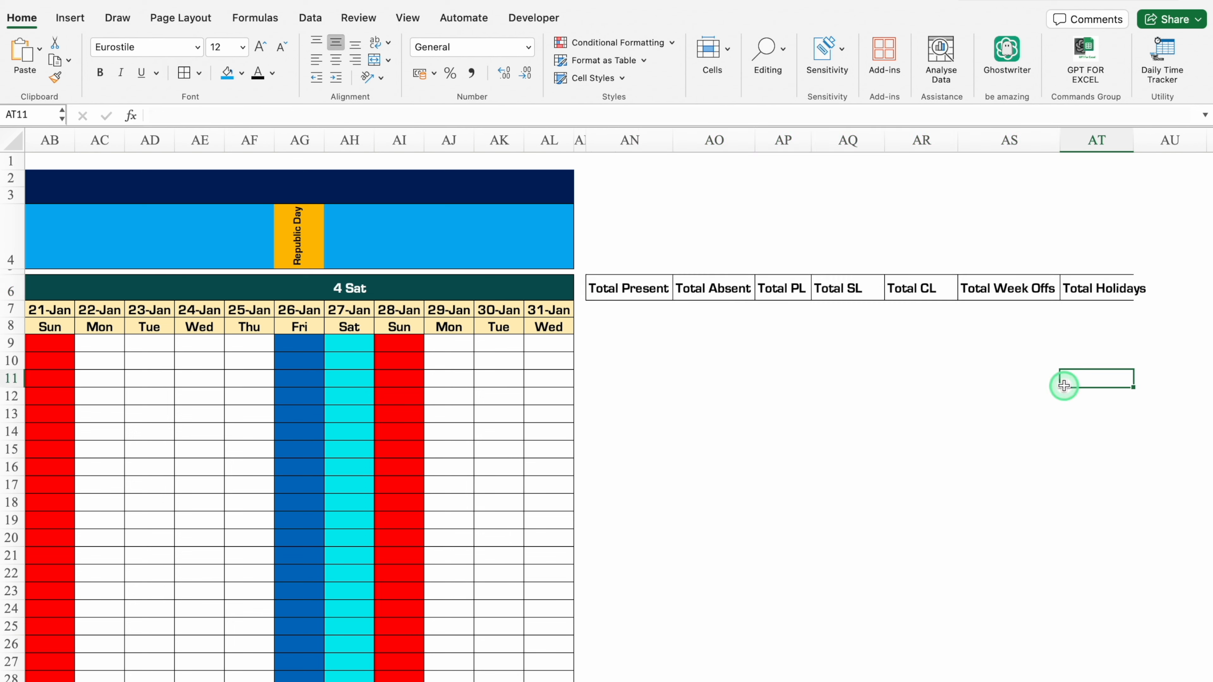
double_click(1134, 140)
Enter the codes P, A, PL, SL, CL, WO and H beneath the summary headings in AN7:AT7.
left_click(666, 312)
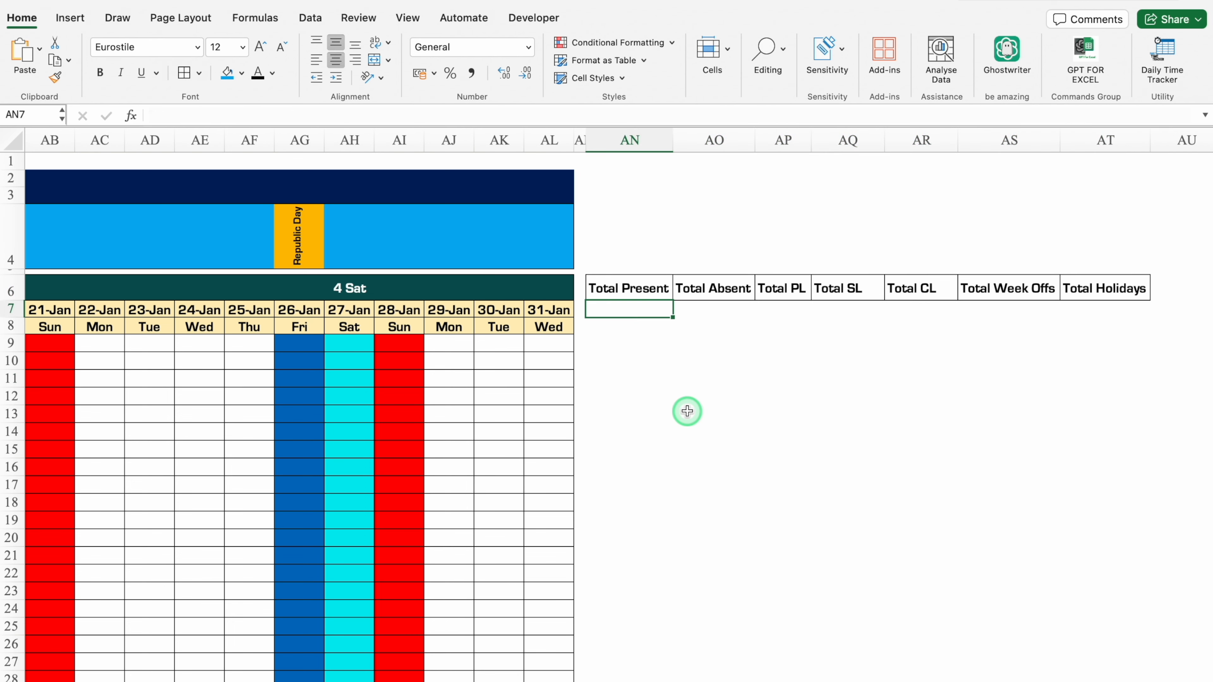
type("P")
key("Tab")
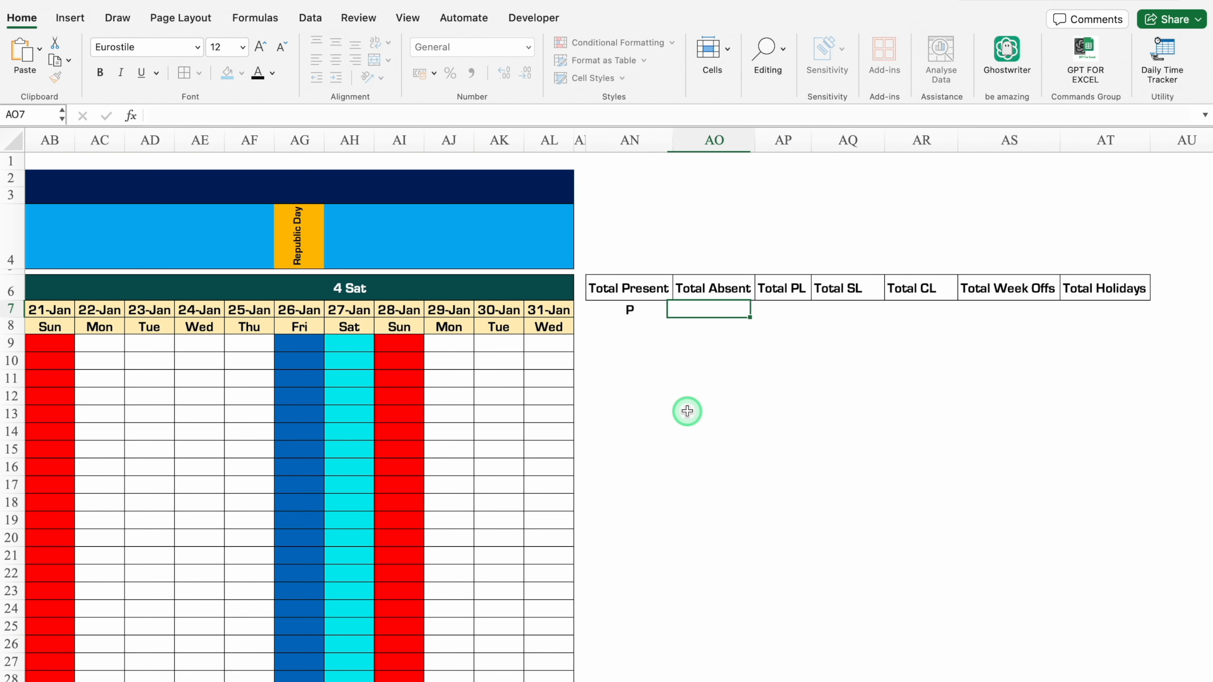
key("Tab")
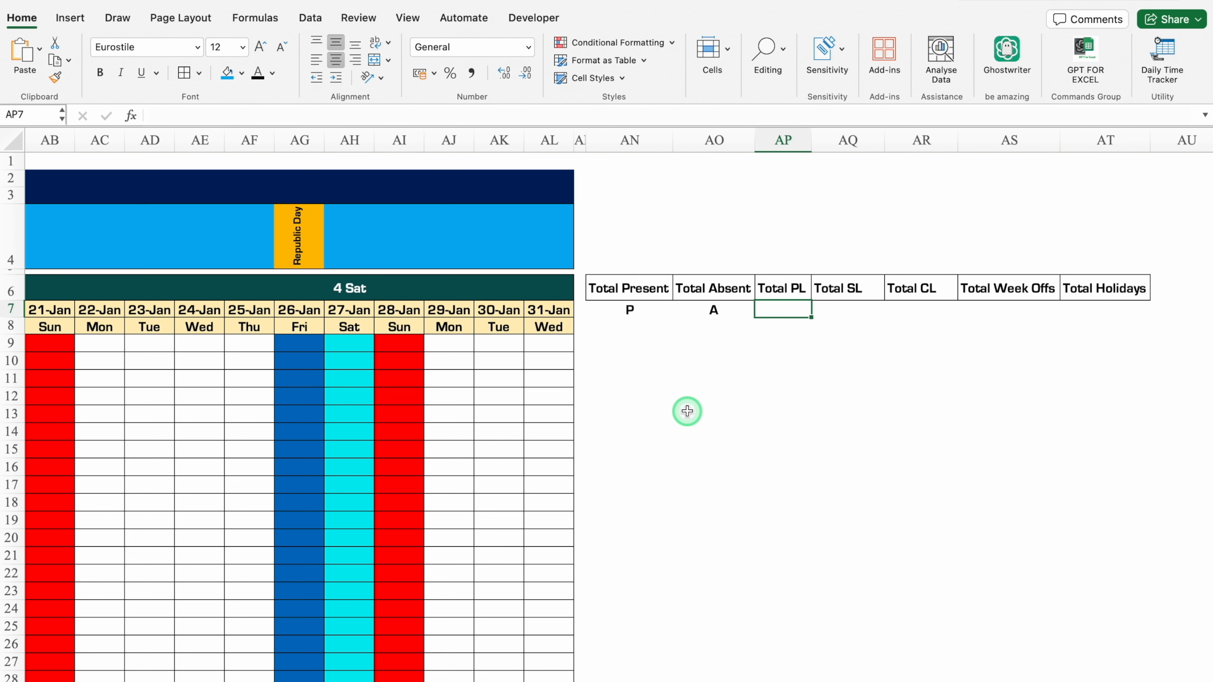
key("Tab")
type("SL")
key("Tab")
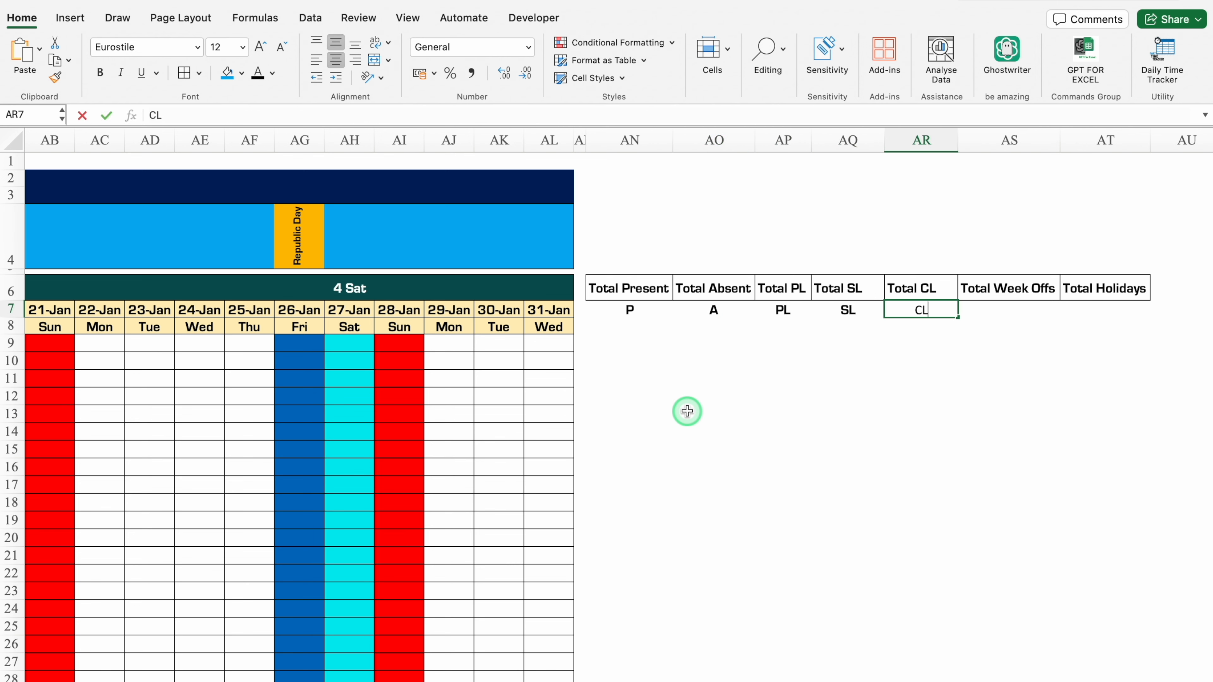
key("Tab")
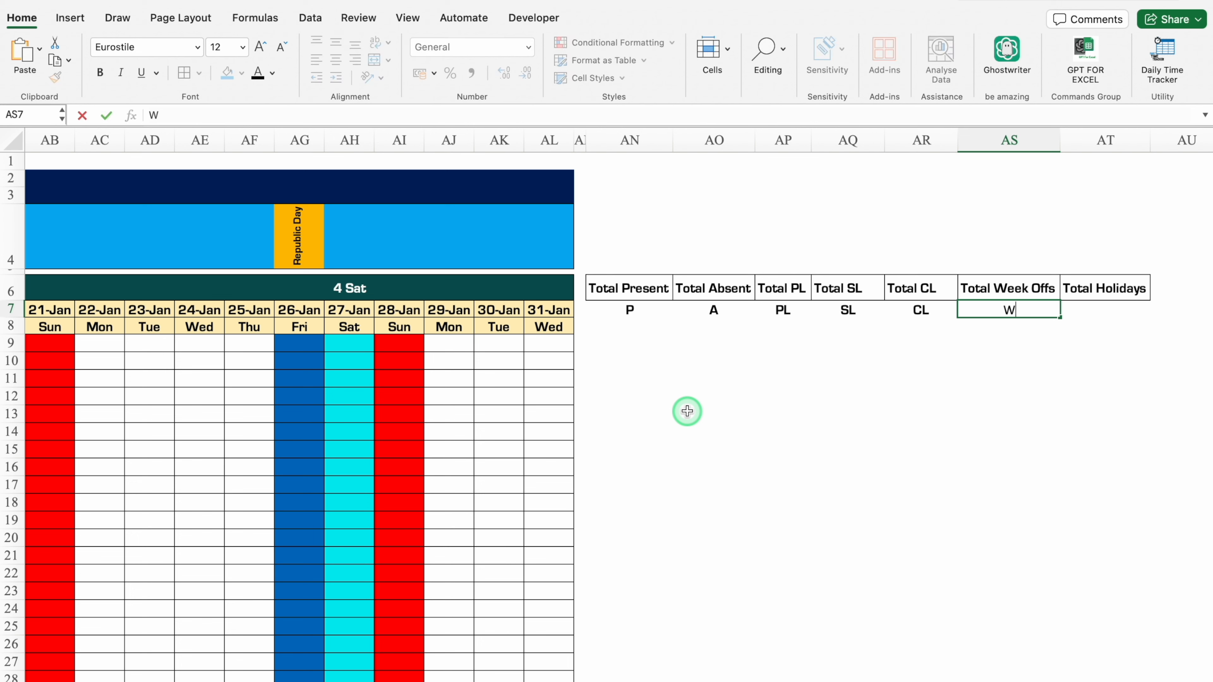
key("Tab")
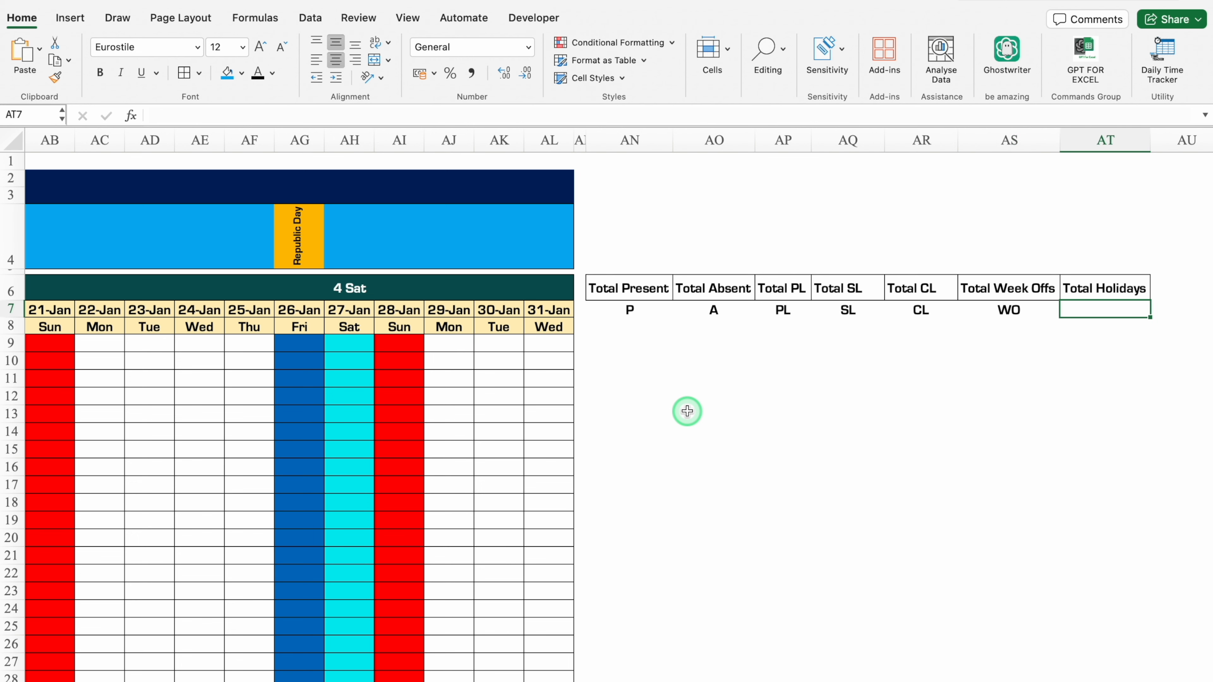
type("H")
left_click(690, 413)
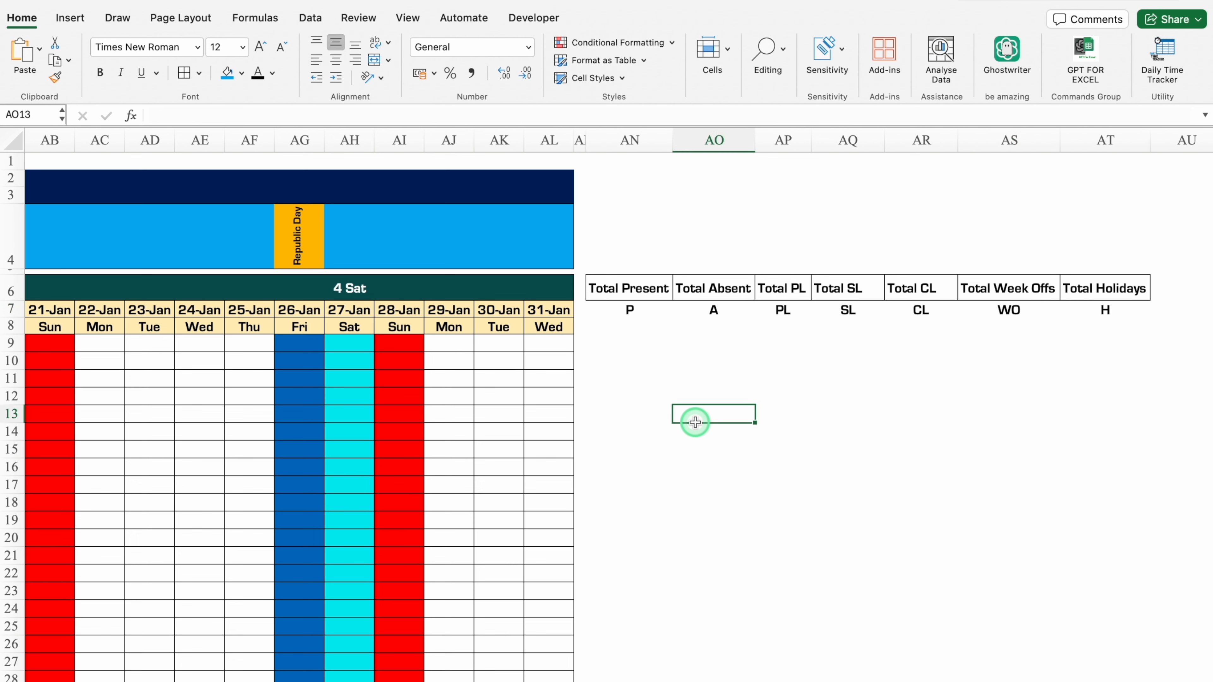
Move the summary headings and codes in AN6:AT7 down one row to AN7:AT8.
left_click(618, 285)
left_click_drag(618, 285, 1114, 306)
key("cmd+c")
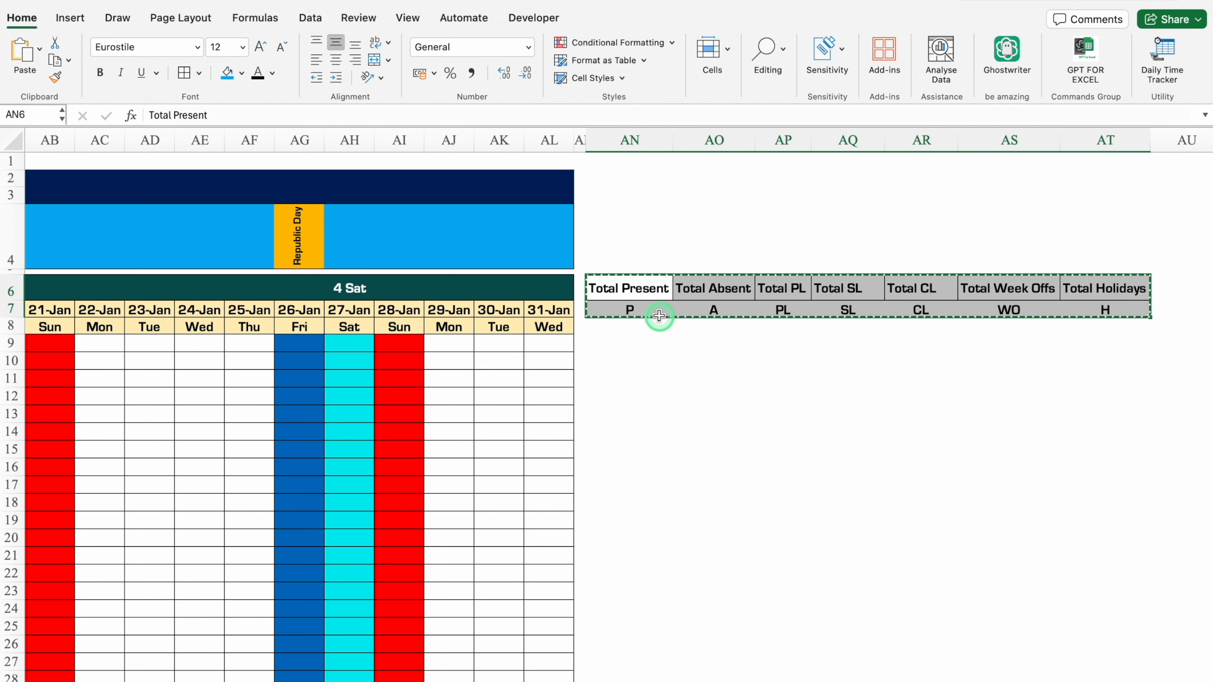
left_click(639, 308)
key("cmd+v")
left_click(676, 398)
Apply all borders to the summary headings and codes in AN7:AT8.
left_click_drag(621, 310, 1105, 332)
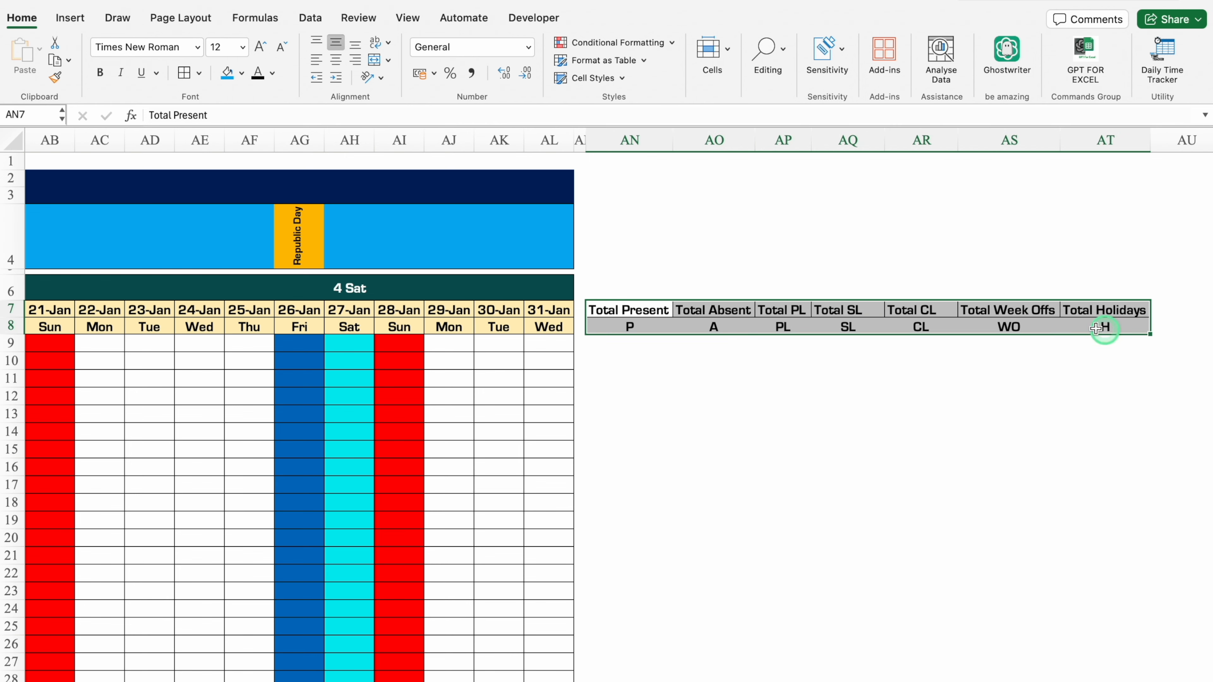
left_click(185, 73)
left_click(702, 412)
Fill the Total Present cells AN7:AN8 green and the Total Absent cells AO7:AO8 red.
left_click_drag(657, 310, 659, 326)
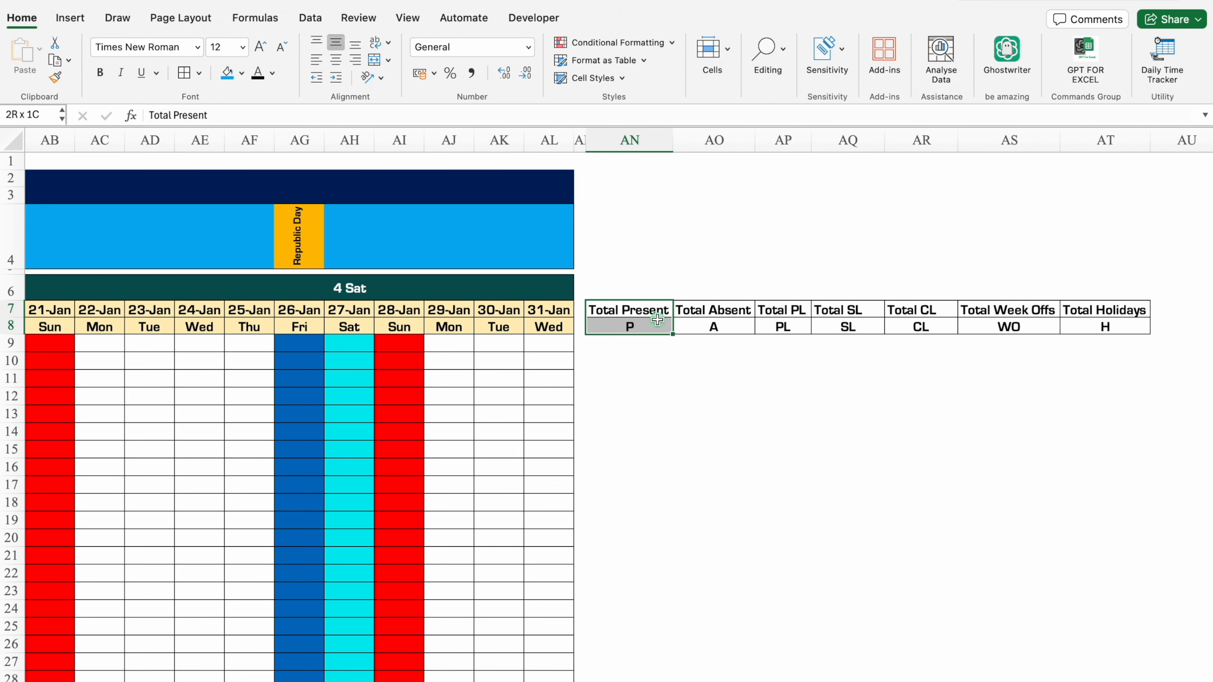
left_click(248, 75)
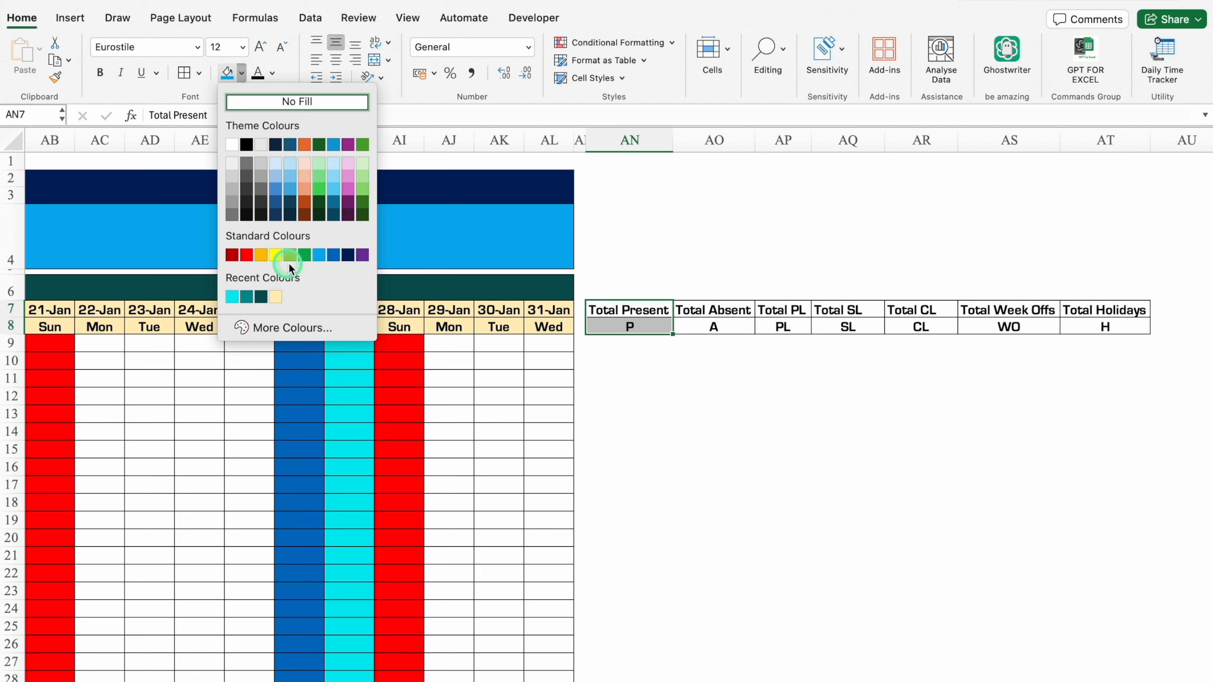
left_click(304, 255)
left_click_drag(714, 311, 714, 327)
left_click(242, 73)
left_click(247, 254)
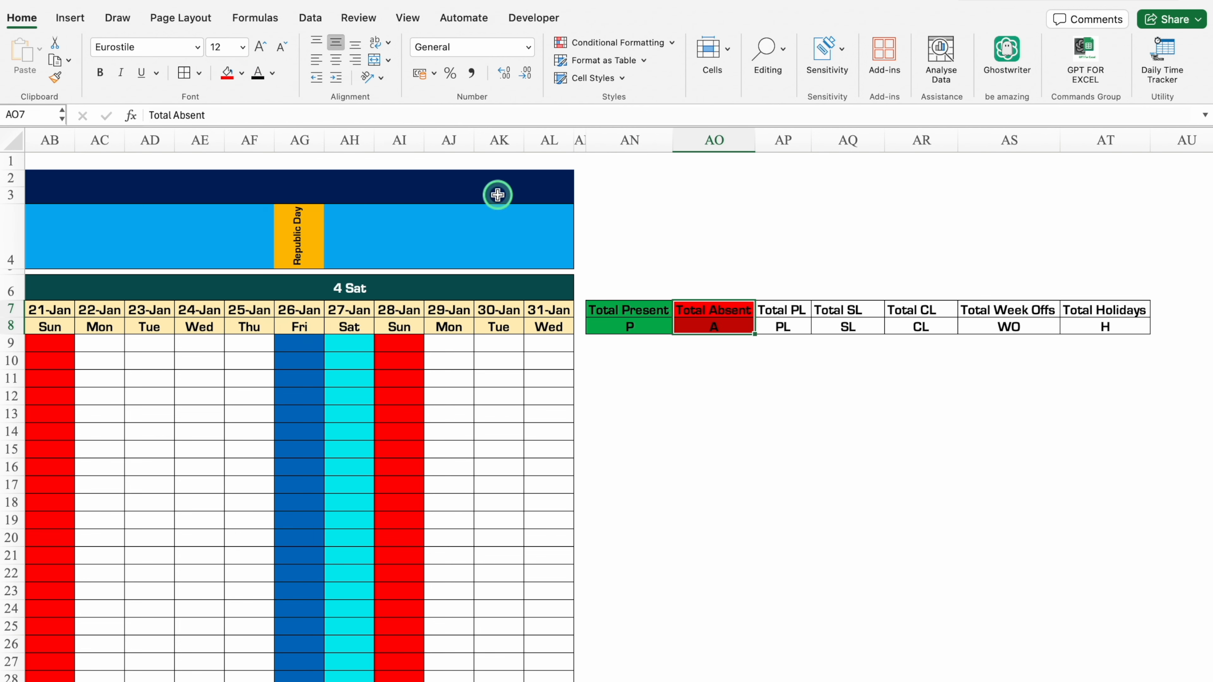
Set the font colour of the Total Absent cells AO7:AO8 and Total Present cells AN7:AN8 to white.
left_click(272, 73)
left_click(262, 146)
left_click_drag(629, 310, 630, 327)
left_click(258, 73)
Fill the Total PL cells AP7:AP8 light blue with white text and the Total SL cells AQ7:AQ8 orange.
left_click_drag(793, 311, 843, 327)
left_click(242, 73)
left_click(319, 255)
left_click(258, 73)
left_click(241, 73)
left_click(261, 255)
Fill the Total CL cells AR7:AR8 purple and set their text to yellow.
left_click_drag(919, 312, 920, 327)
left_click(242, 73)
left_click(363, 255)
left_click(272, 74)
left_click(306, 254)
Fill the Total Week Offs cells AS7:AS8 teal and set their text to white.
left_click_drag(997, 309, 998, 327)
left_click(242, 73)
left_click(248, 298)
left_click(273, 73)
left_click(262, 146)
Fill the Total Holidays cells AT7:AT8 dark maroon and set their text to white.
left_click_drag(1085, 313, 1087, 327)
left_click(242, 72)
left_click(258, 73)
Apply all borders to the empty summary cells AN9:AT33 beneath the headings.
left_click_drag(630, 343, 1078, 675)
left_click(184, 72)
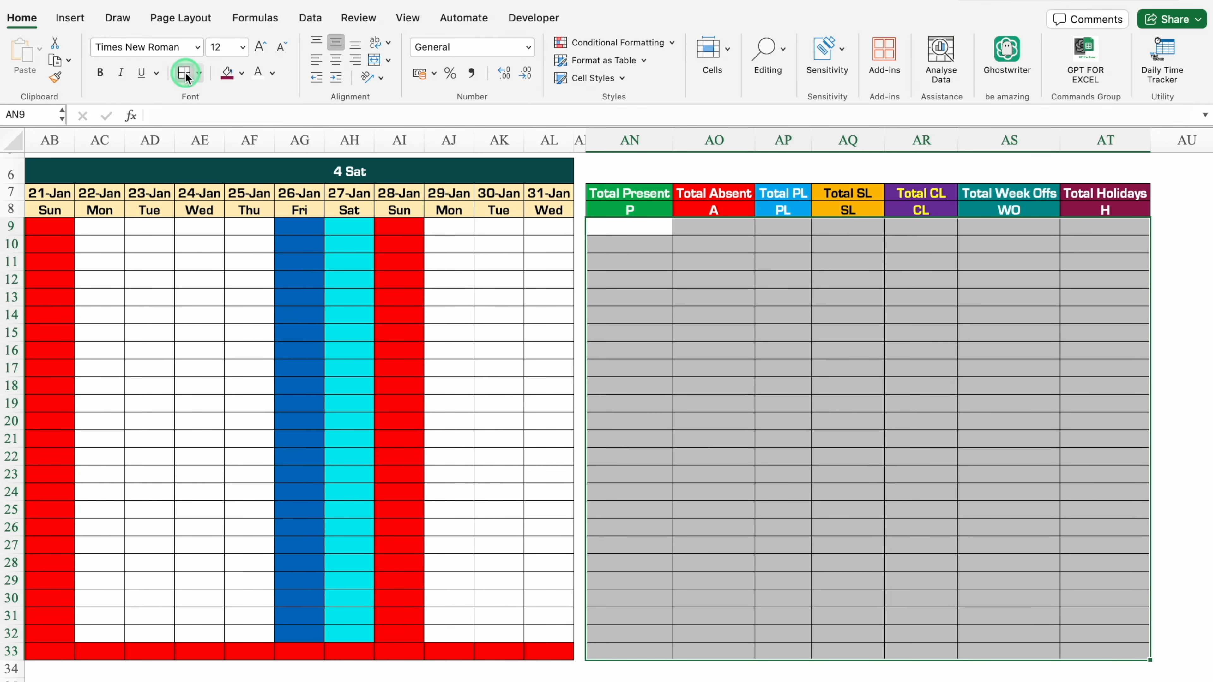
scroll(1200, 222, "up", 3)
left_click_drag(1201, 219, 1199, 187)
Enter =COUNTIF($H9:$AL9,AN$8) in AN9 to count the first employee's present days.
left_click(633, 344)
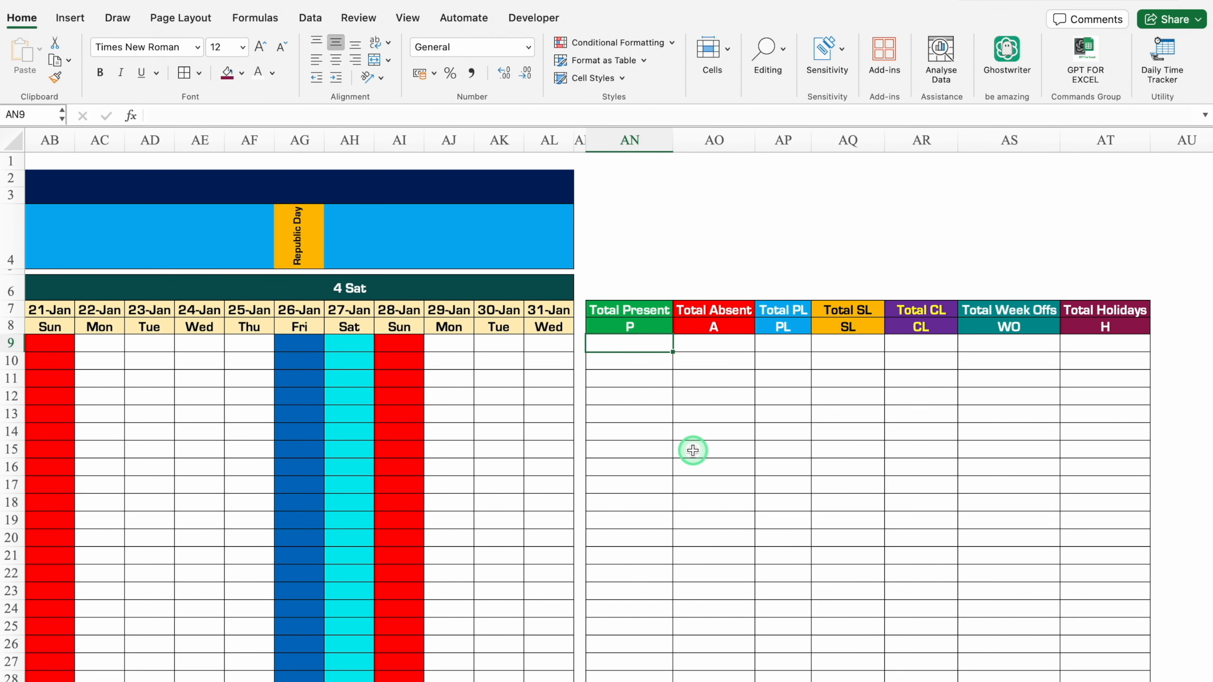
type("=countif")
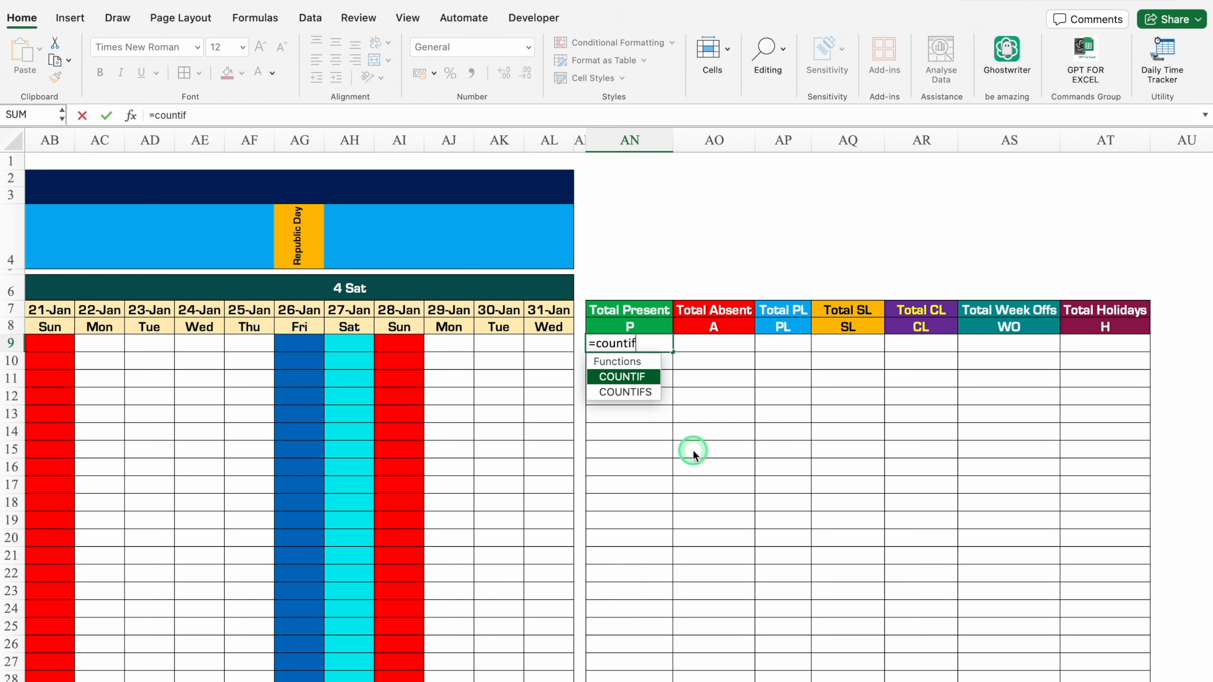
double_click(631, 377)
scroll(631, 377, "left", 15)
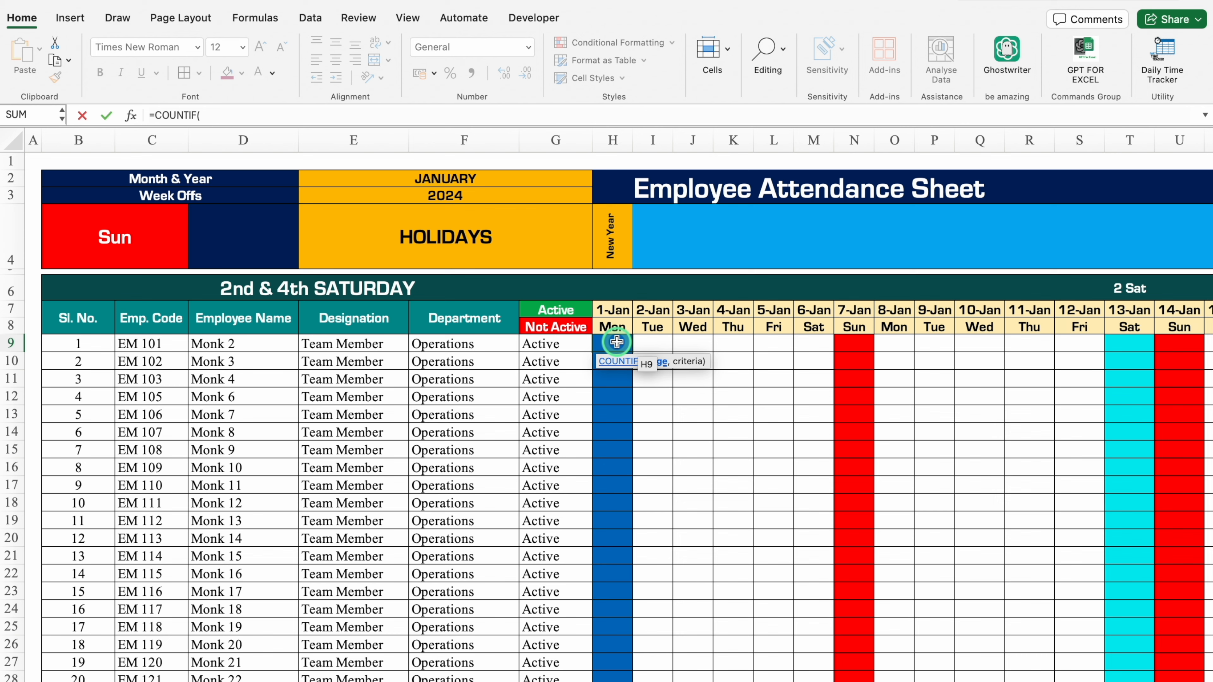
left_click_drag(617, 342, 701, 341)
key("super+t")
key("super+t")
key("super+t")
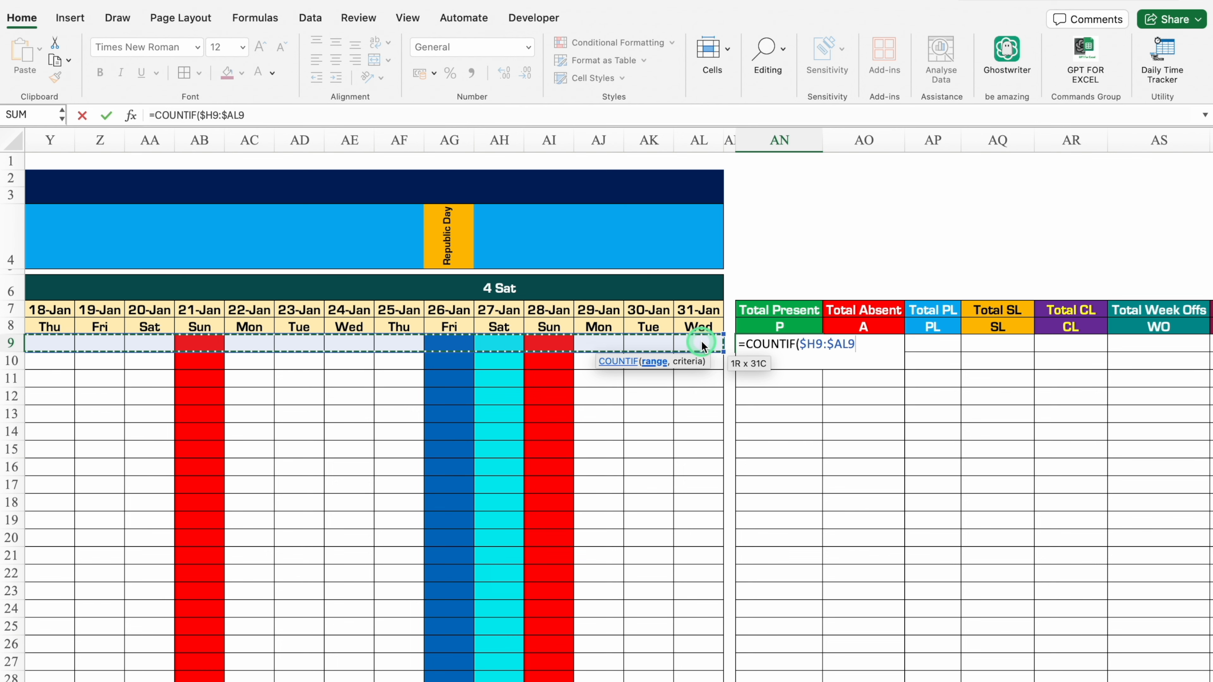
type(",")
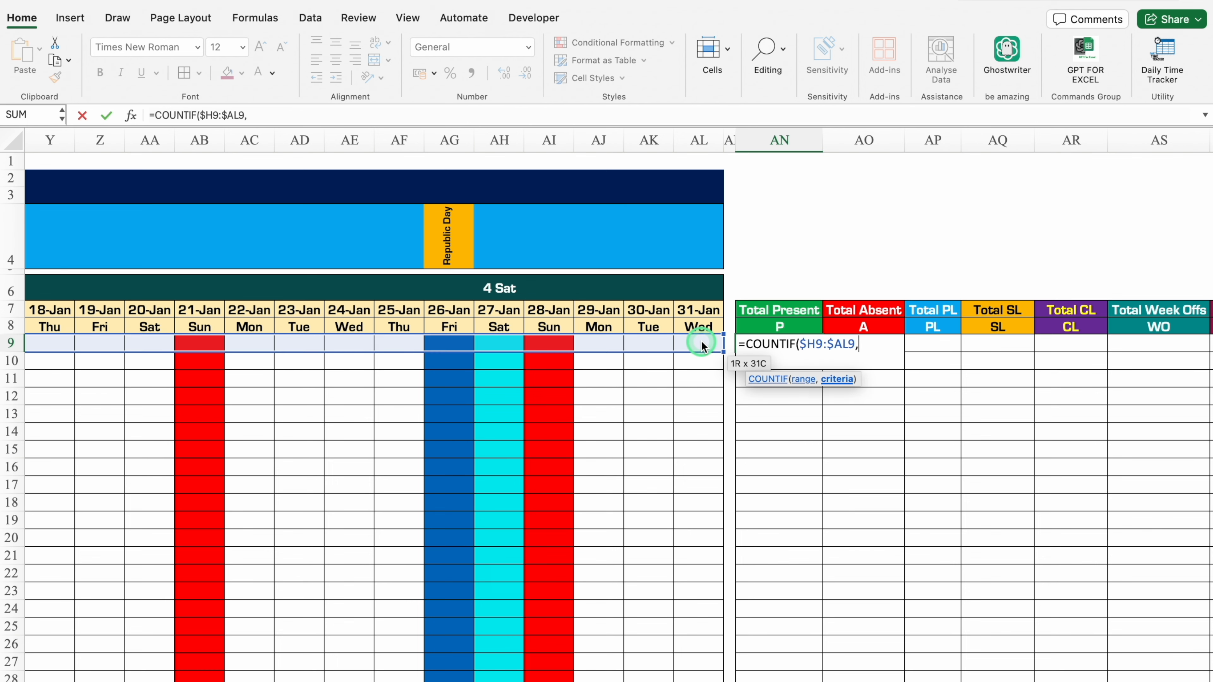
left_click(783, 326)
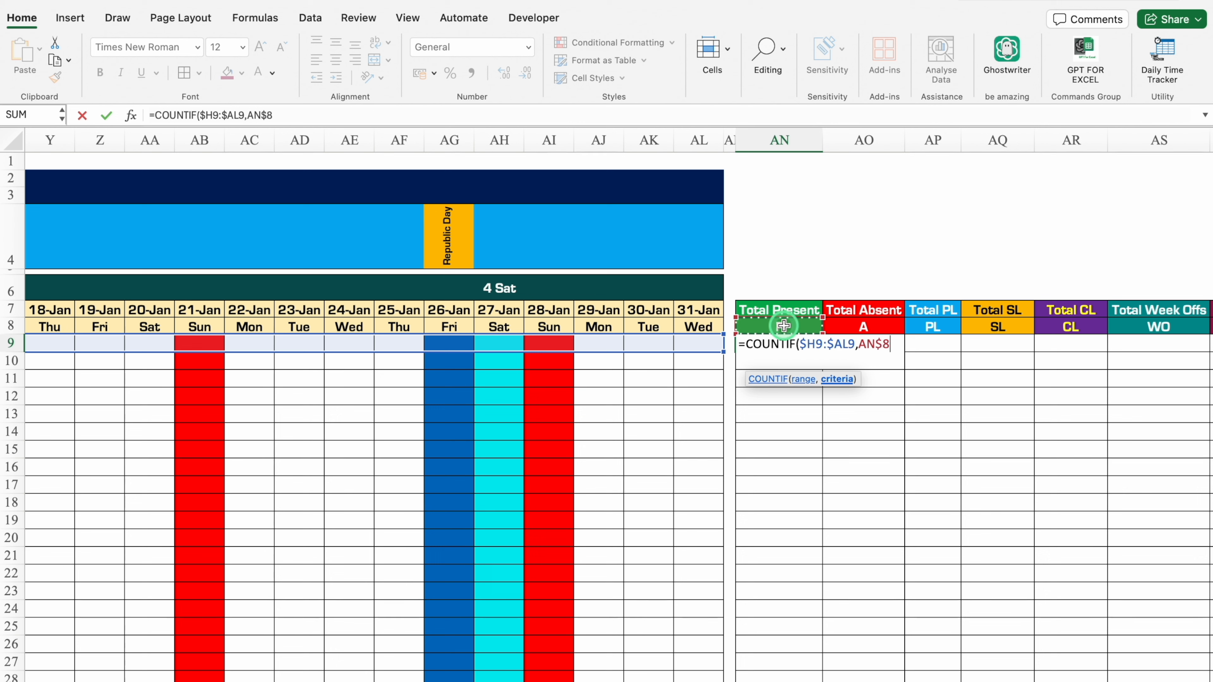
type(")")
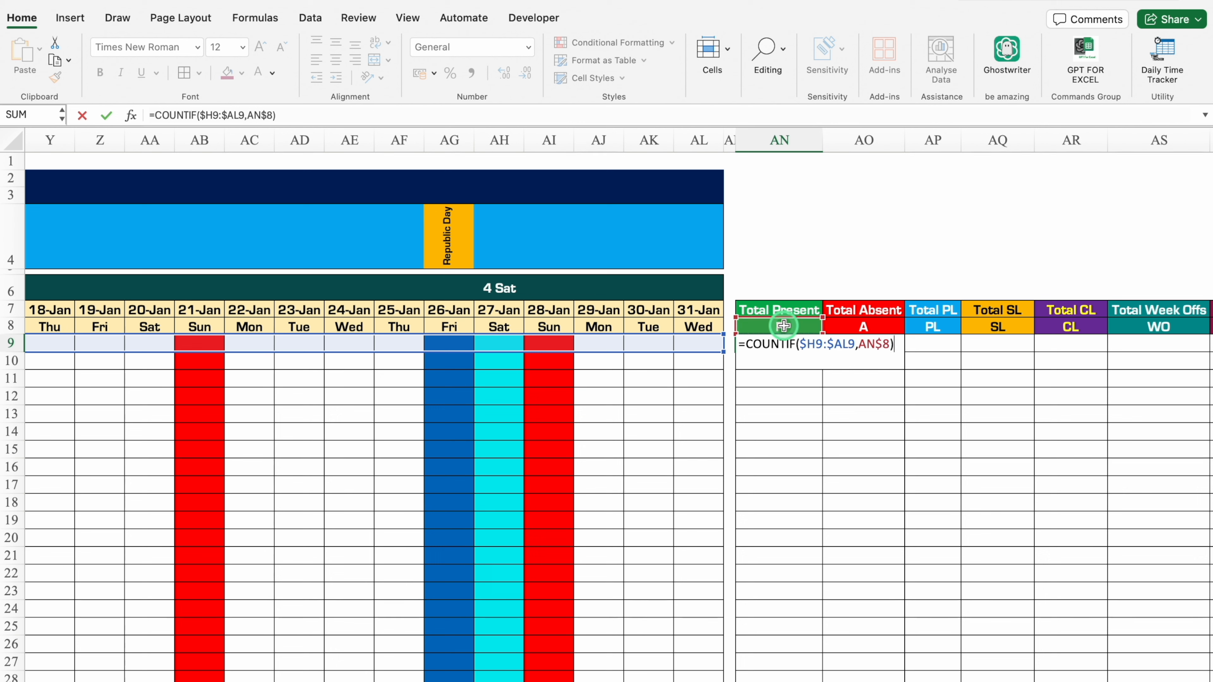
key("ctrl+Return")
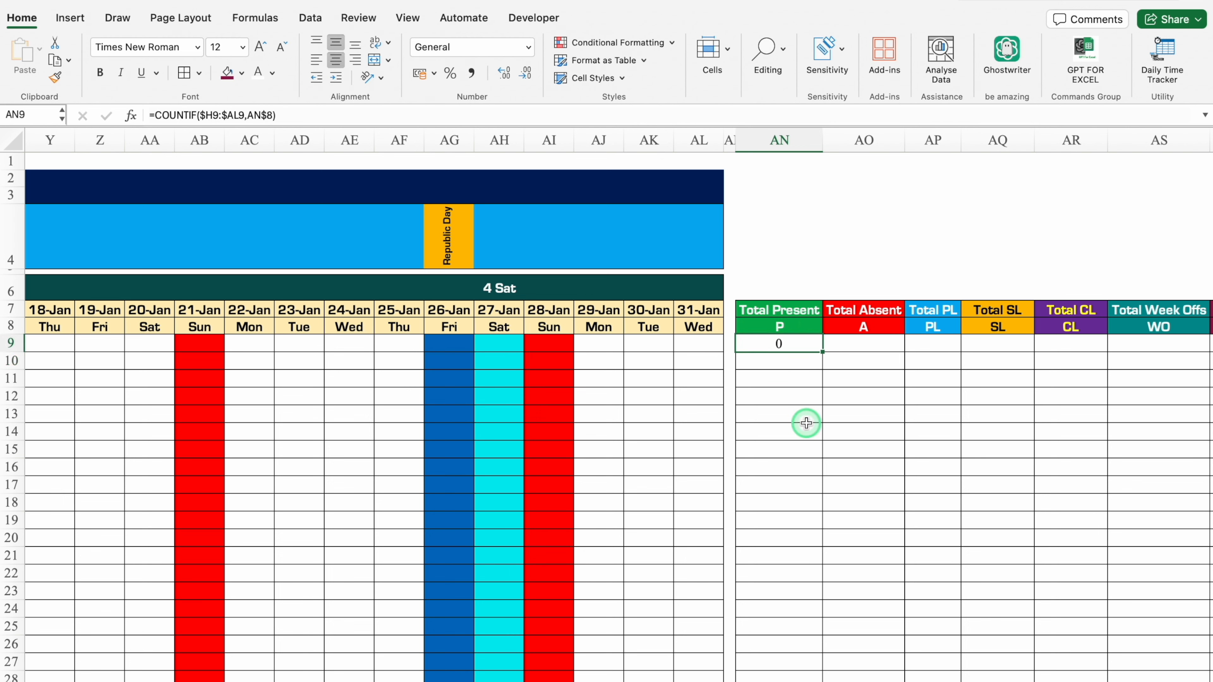
Replace AN9's General number format with the custom format code #;.
key("super+1")
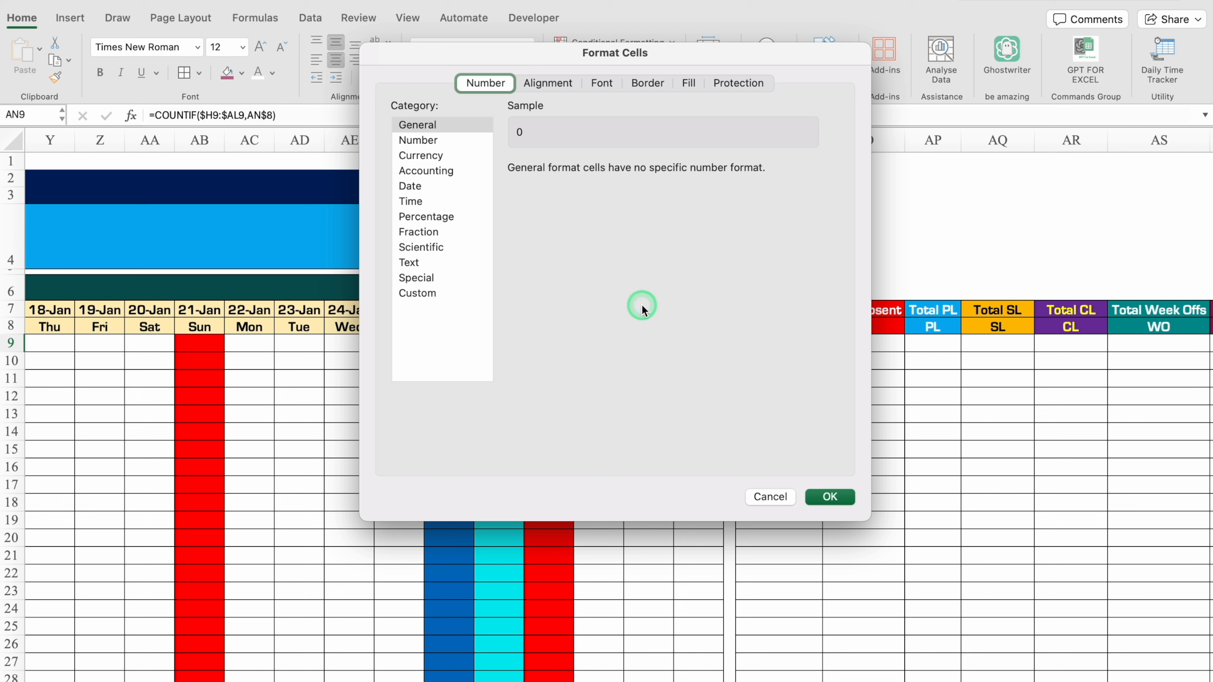
left_click(411, 293)
left_click_drag(582, 190, 481, 190)
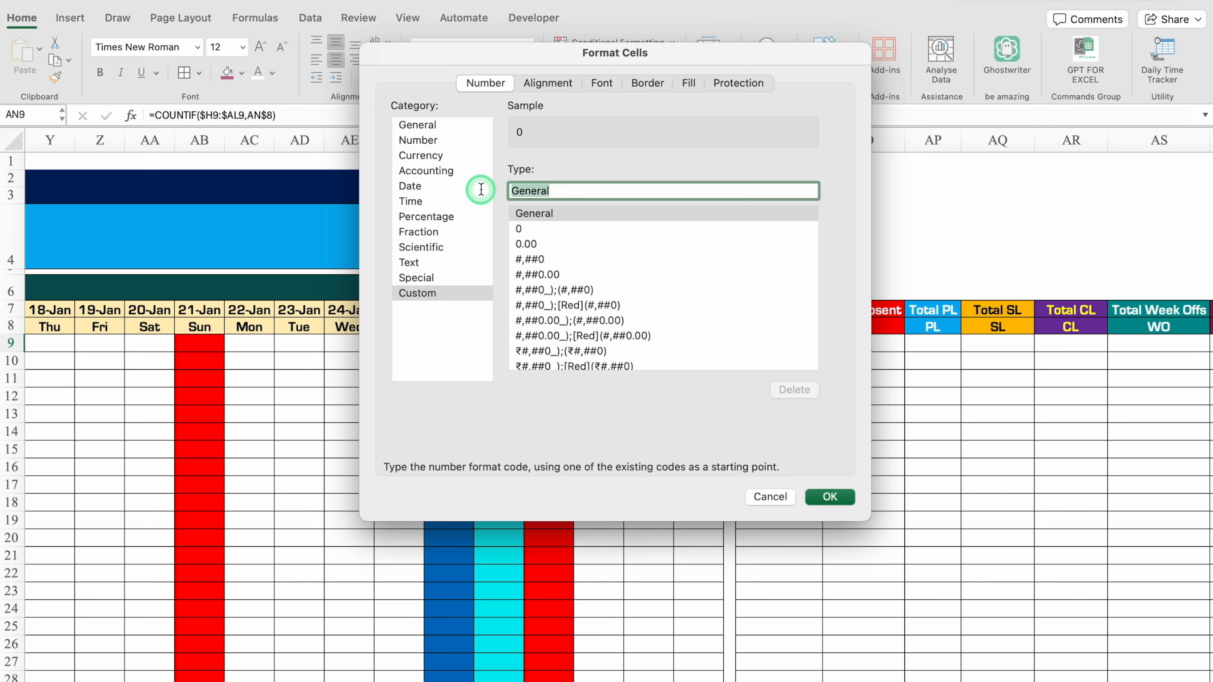
key("BackSpace")
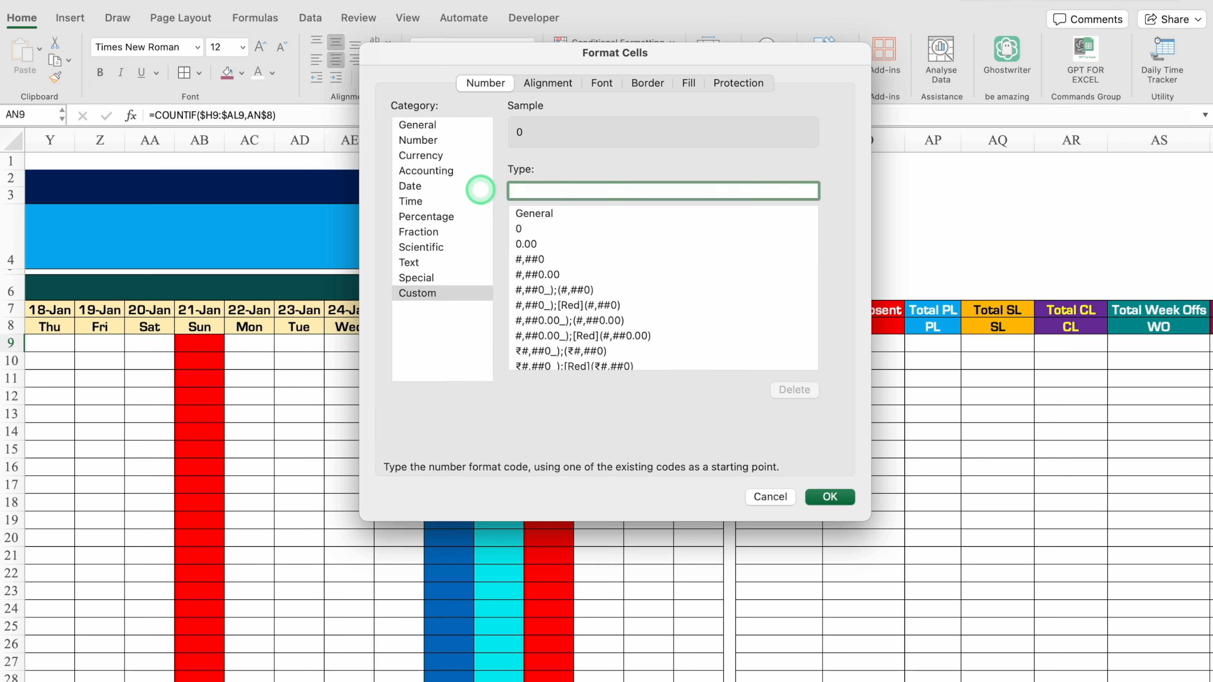
type("#;#;-")
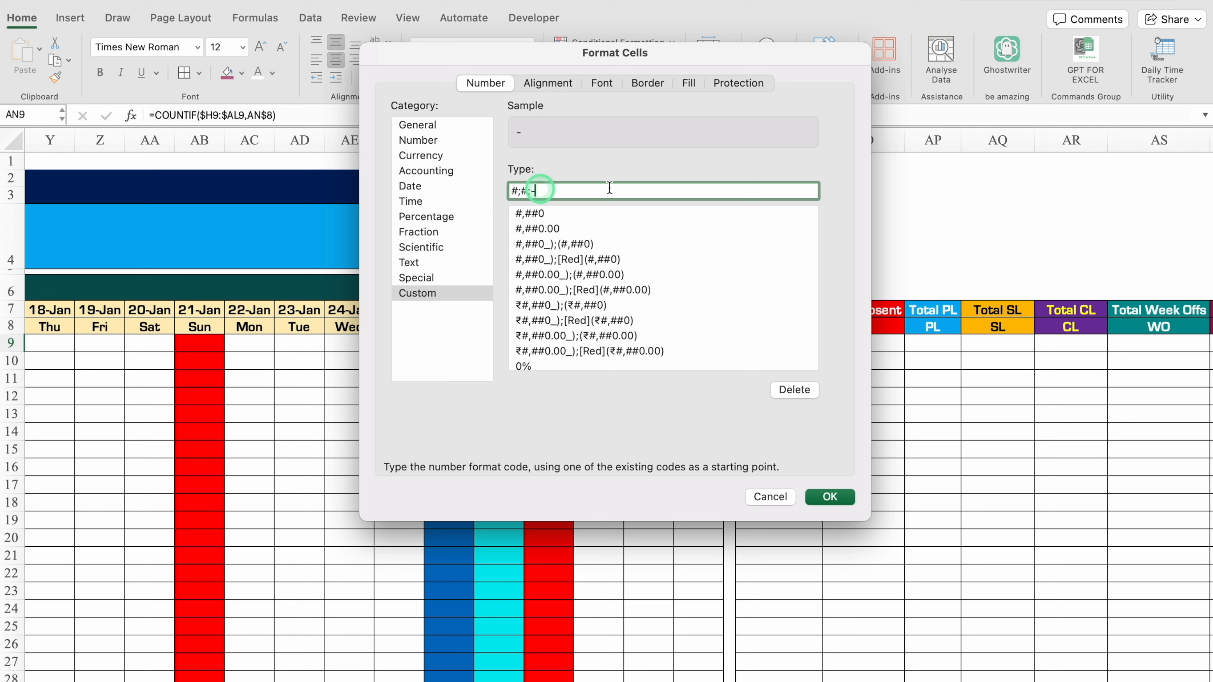
Apply the custom number format #;#;- to AN9 and fill its formula across the summary cells AN9:AR33.
left_click(831, 497)
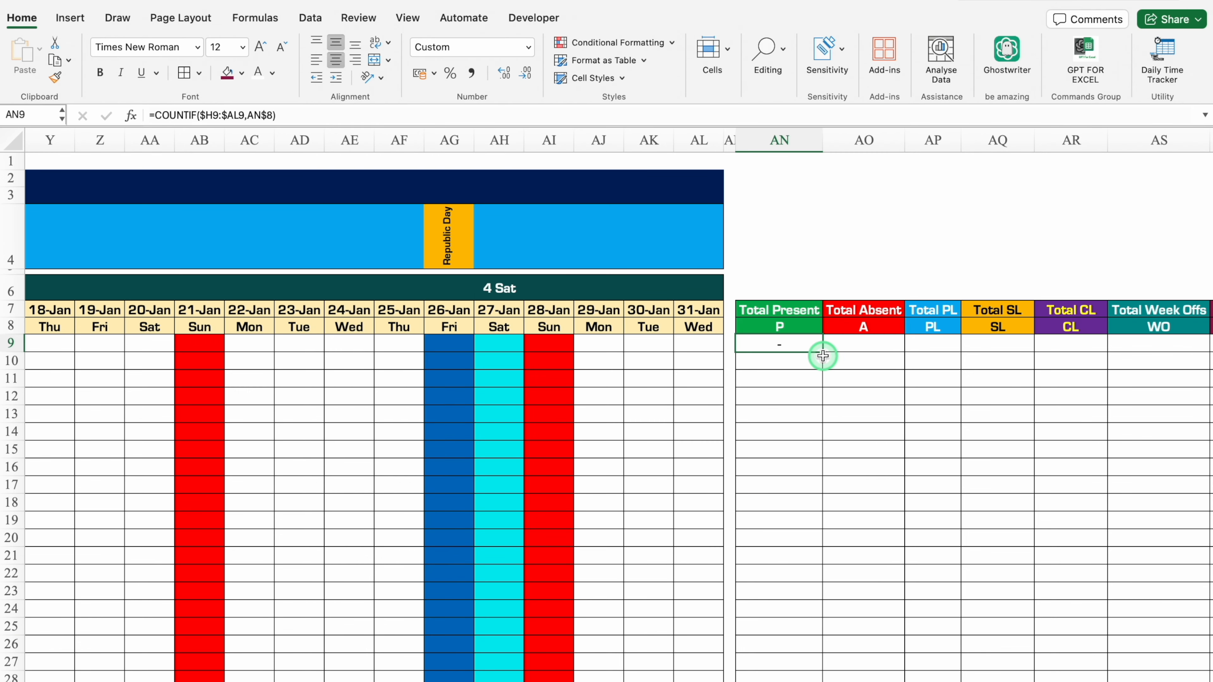
left_click_drag(822, 355, 1109, 657)
scroll(1010, 331, "right", 5)
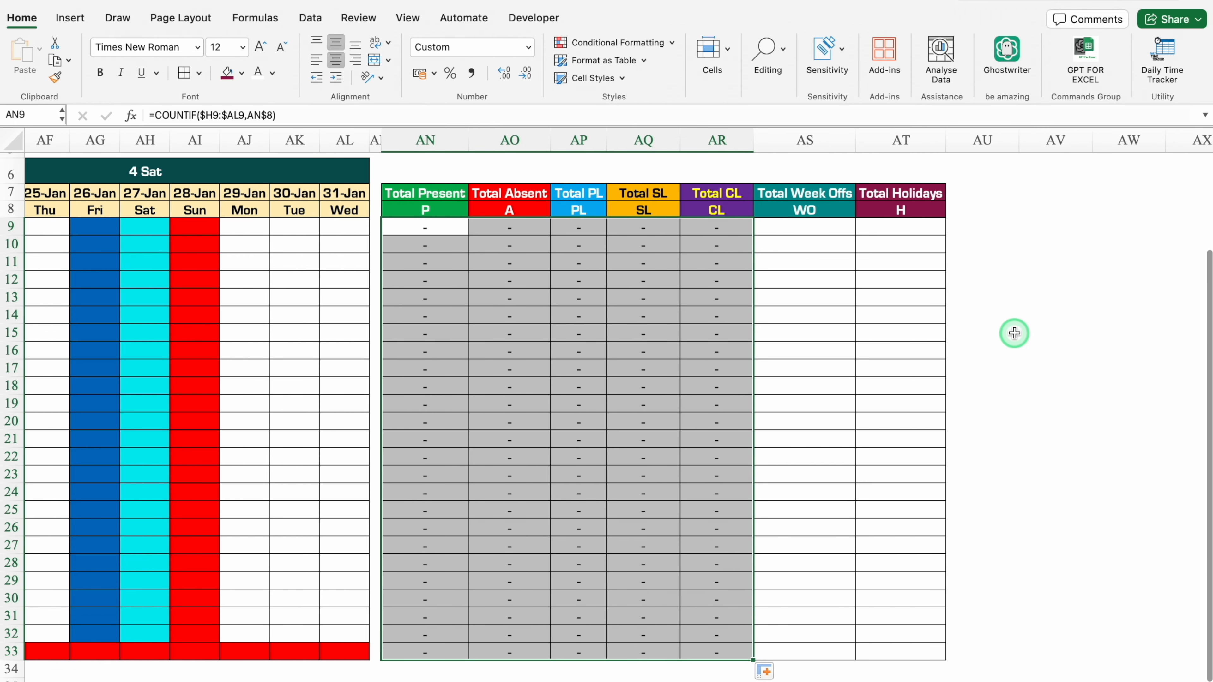
Begin a COUNTIF formula in AS9 under Total Week Offs, using the absolute weekday range $H$8:$AL$8.
scroll(1003, 311, "up", 3)
left_click(806, 332)
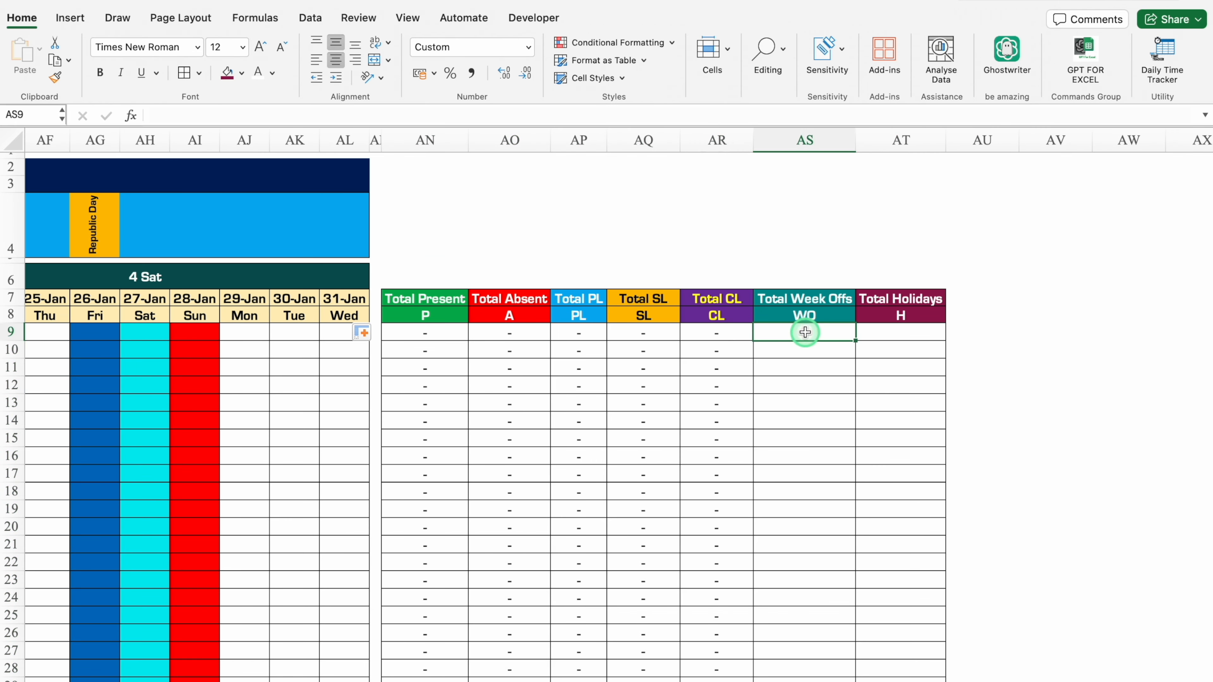
scroll(872, 393, "left", 1)
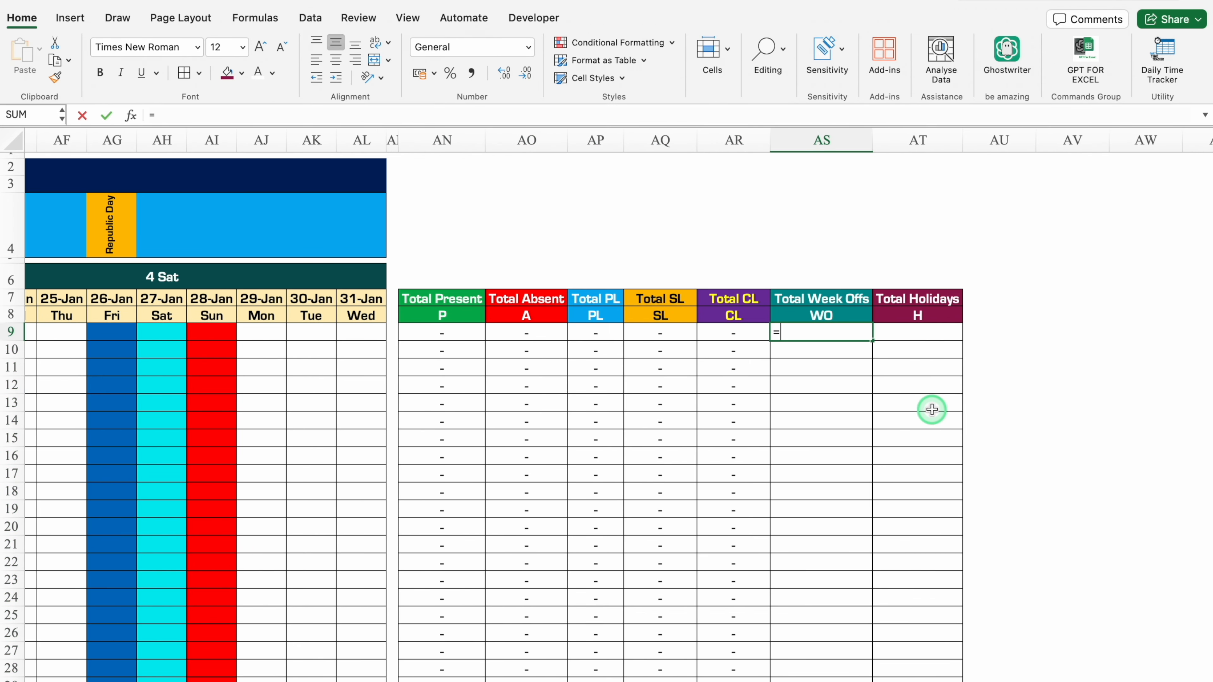
type("=countif")
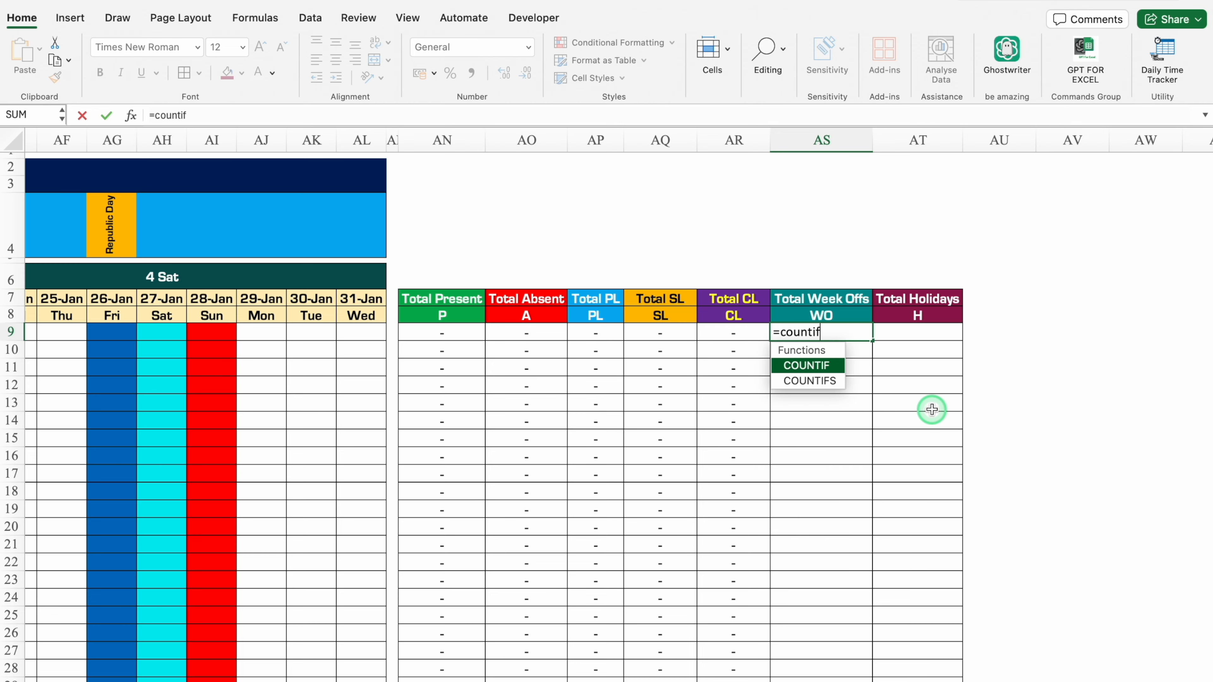
key("Tab")
scroll(715, 676, "left", 15)
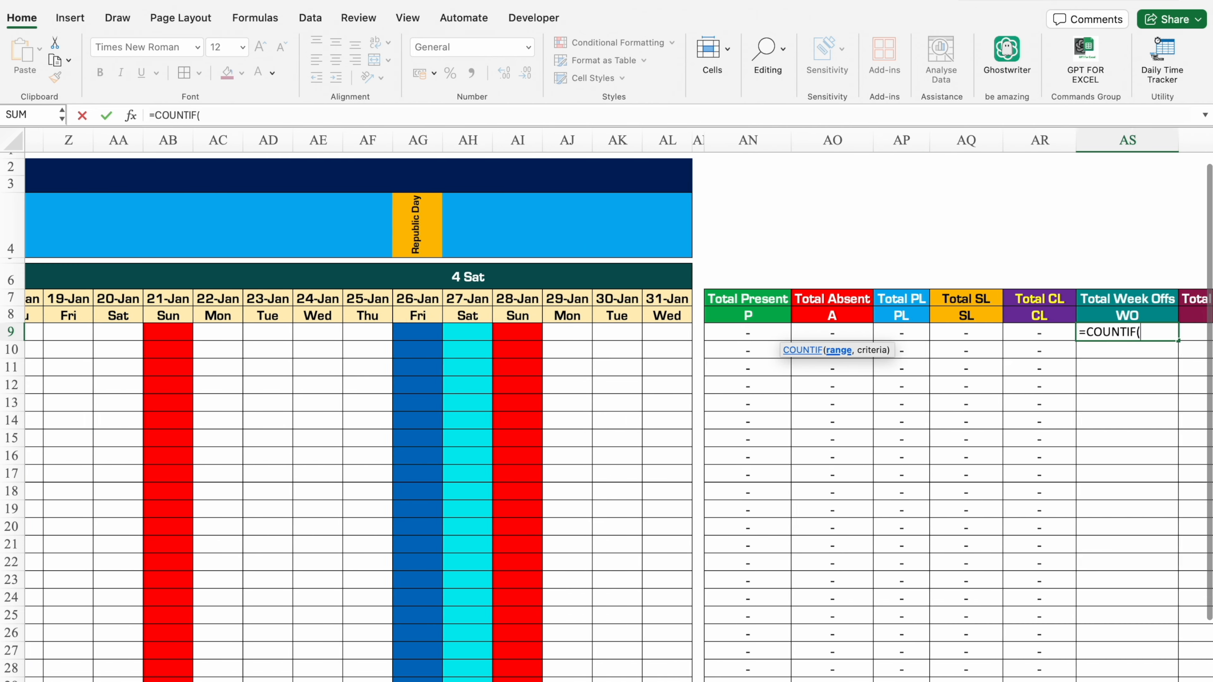
scroll(381, 670, "right", 1)
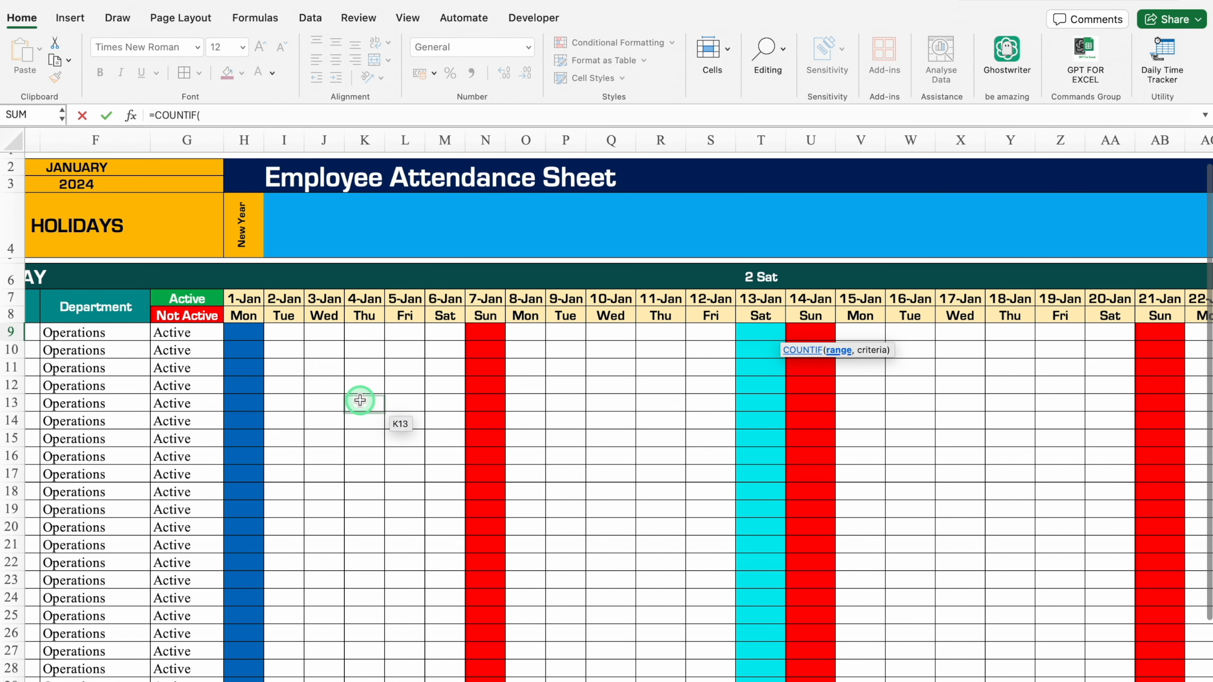
left_click_drag(245, 316, 1206, 315)
left_click_drag(234, 116, 201, 117)
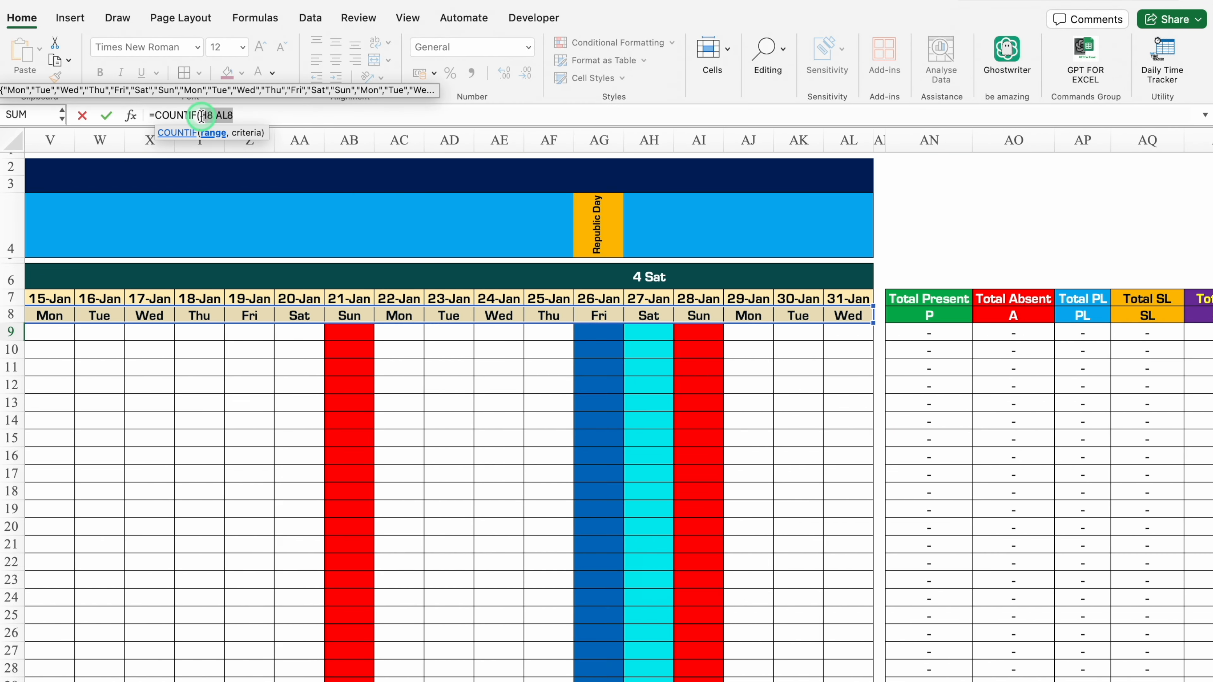
key("F4")
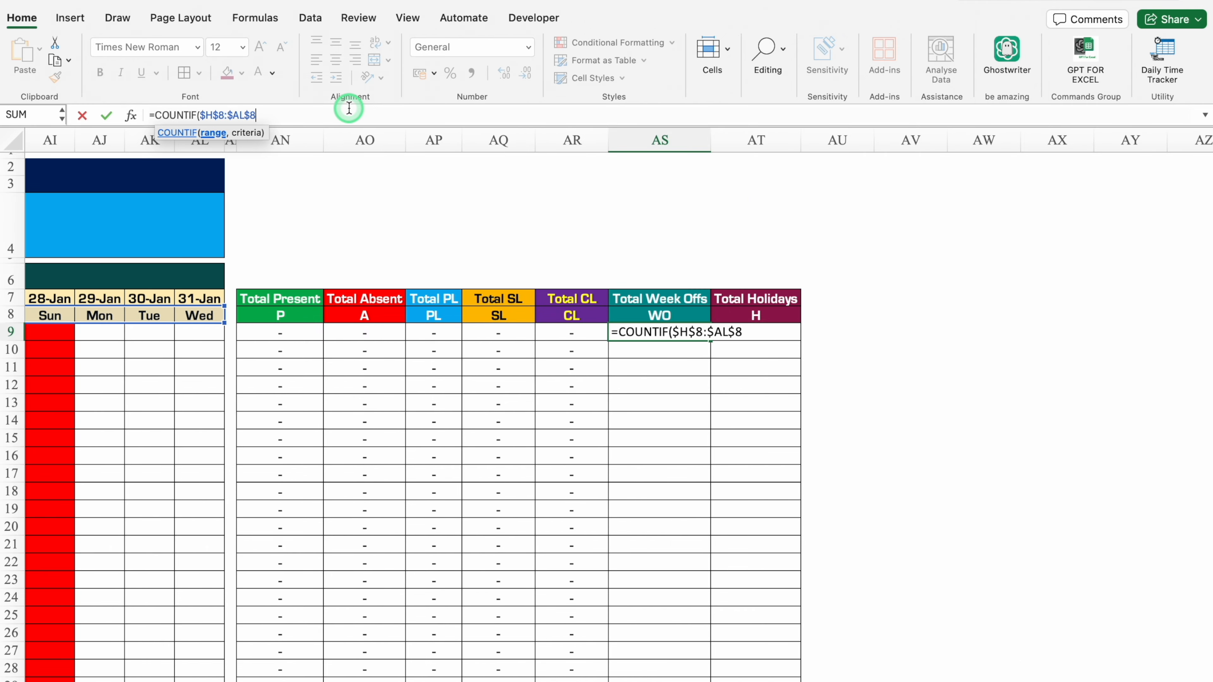
Set the COUNTIF criterion to the first week-off cell $B$4, close the function, and put an opening parenthesis before it.
scroll(339, 674, "left", 15)
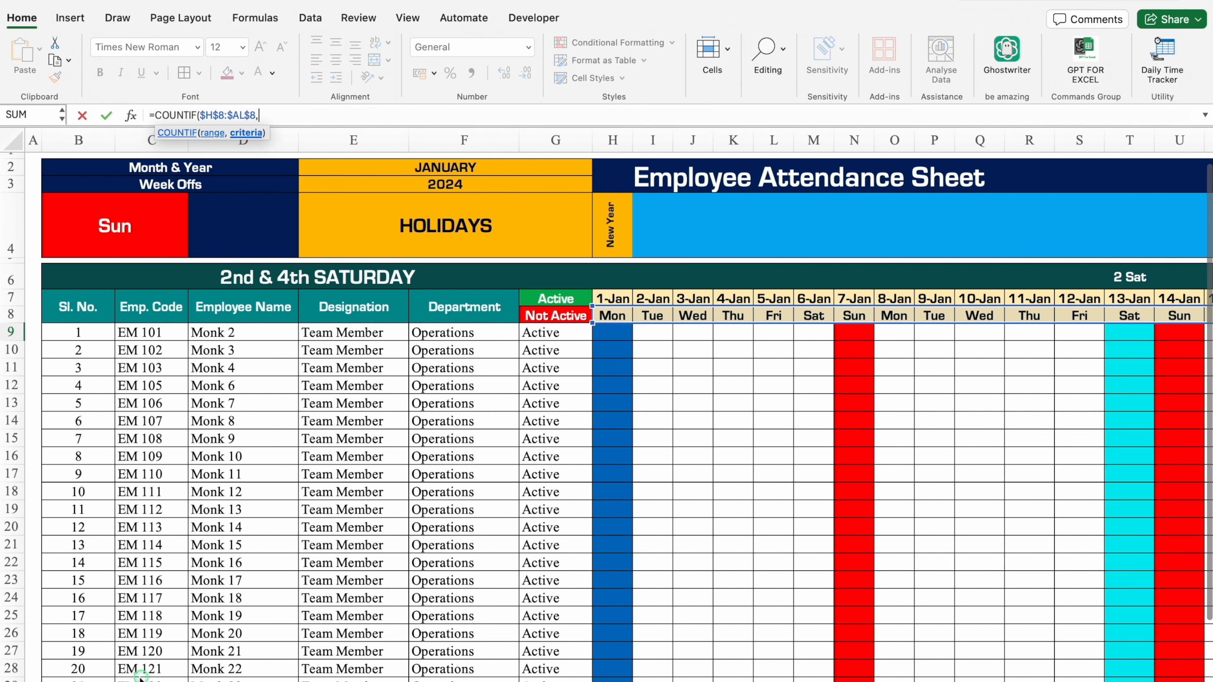
left_click(121, 223)
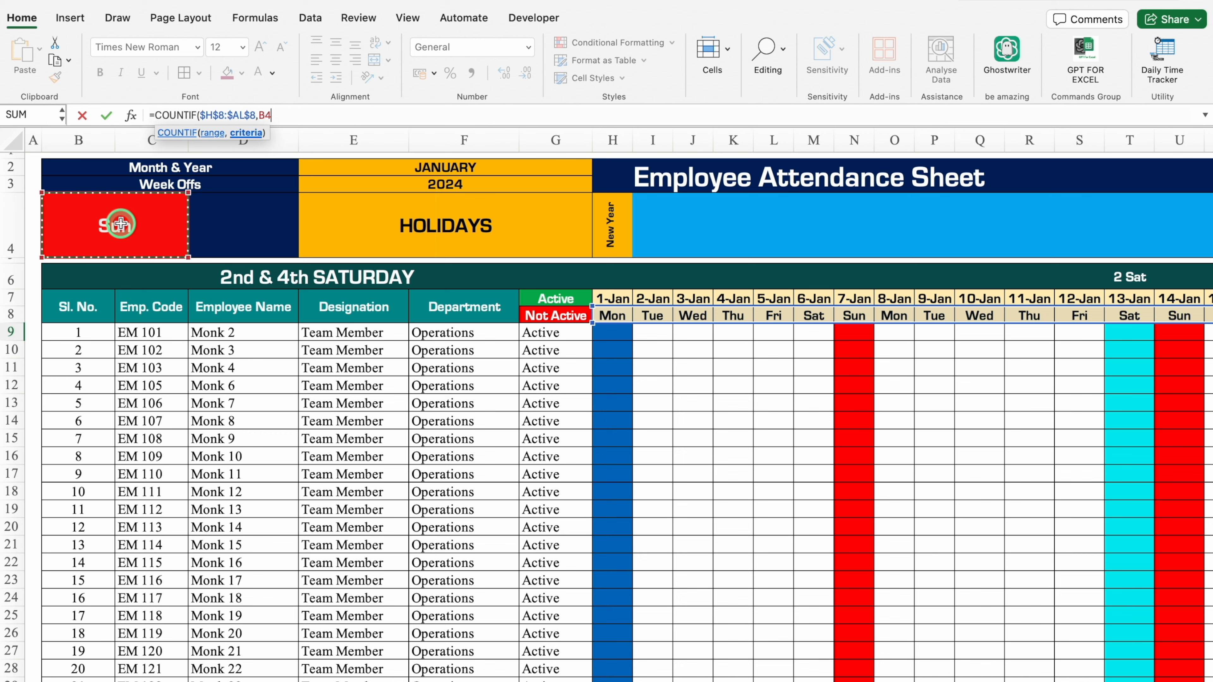
key("F4")
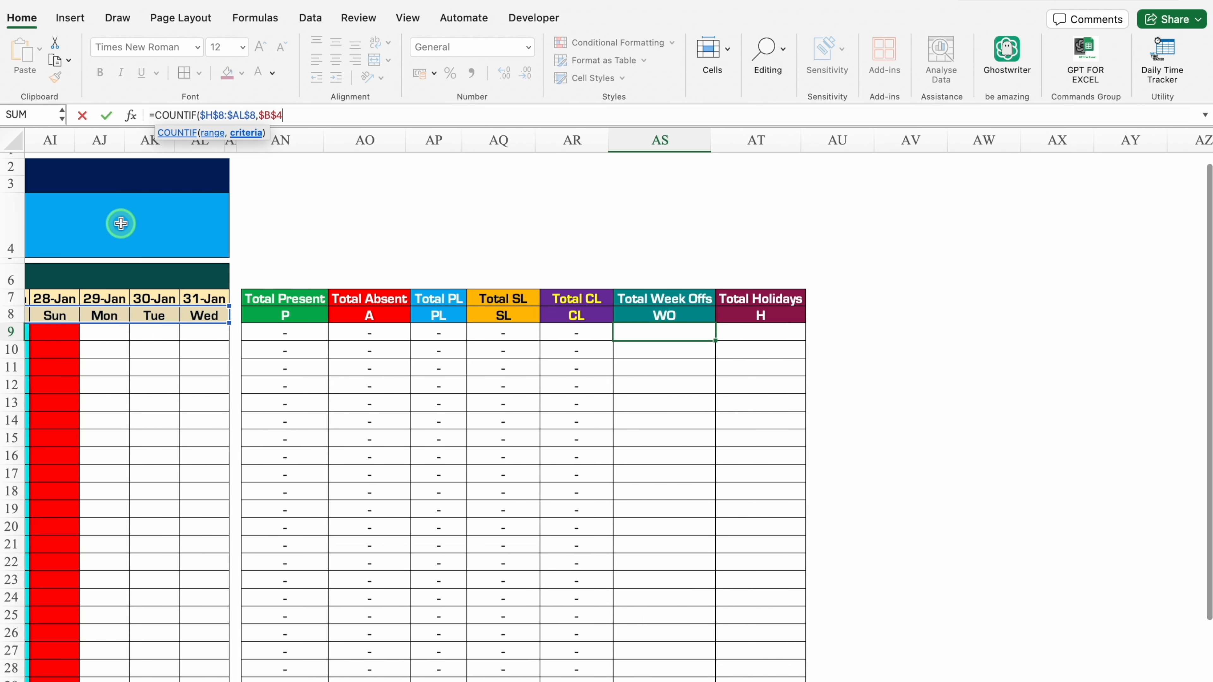
type(")")
key("Home")
type("(")
Add a copy of the COUNTIF expression with + and change the copy's criterion to the second week-off cell $D$4.
left_click_drag(288, 116, 155, 115)
left_click(311, 115)
type("+")
key("super+v")
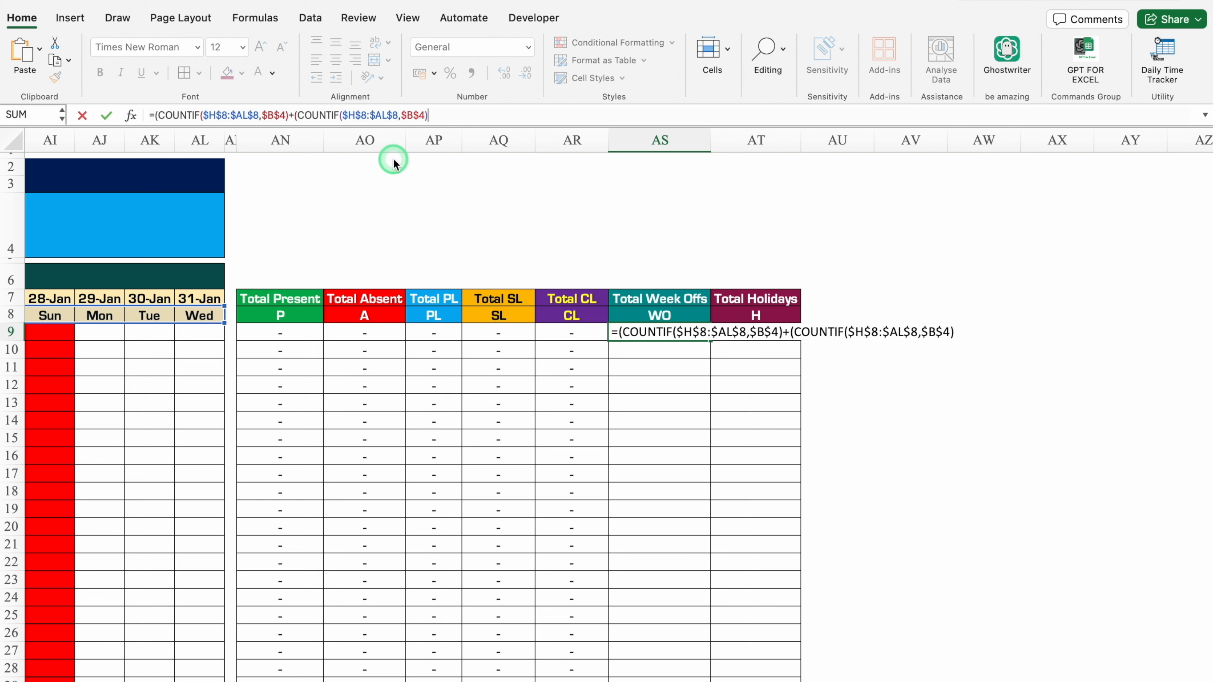
left_click(426, 116)
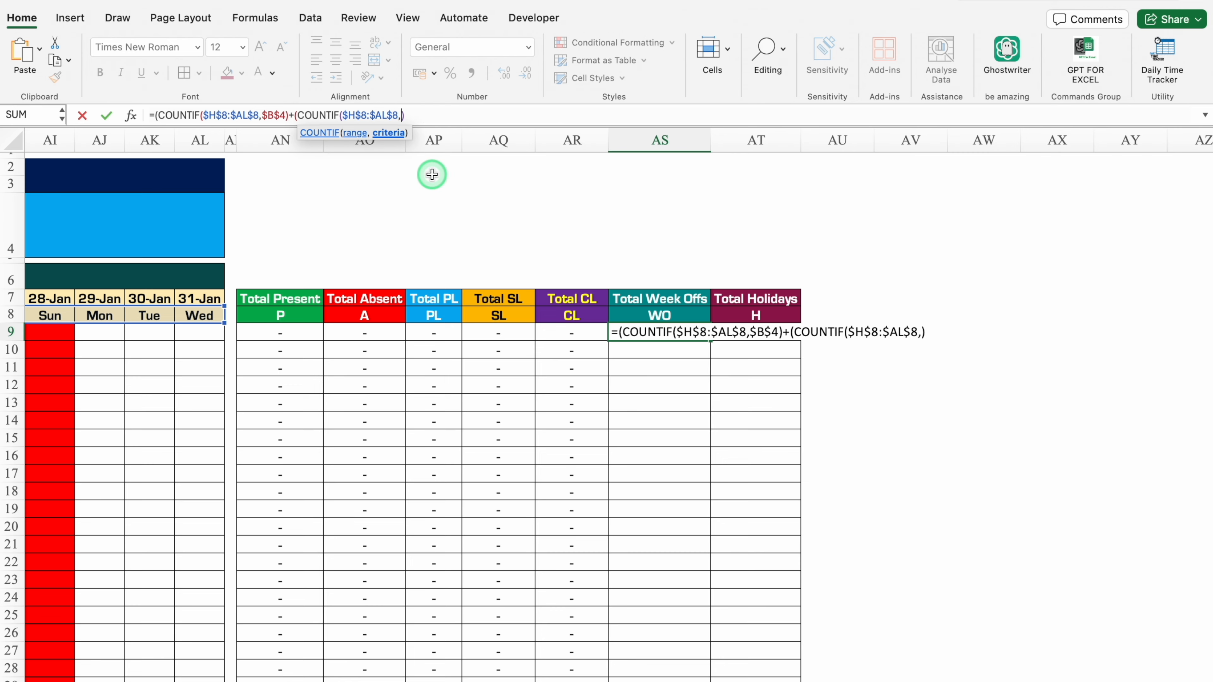
scroll(519, 598, "left", 10)
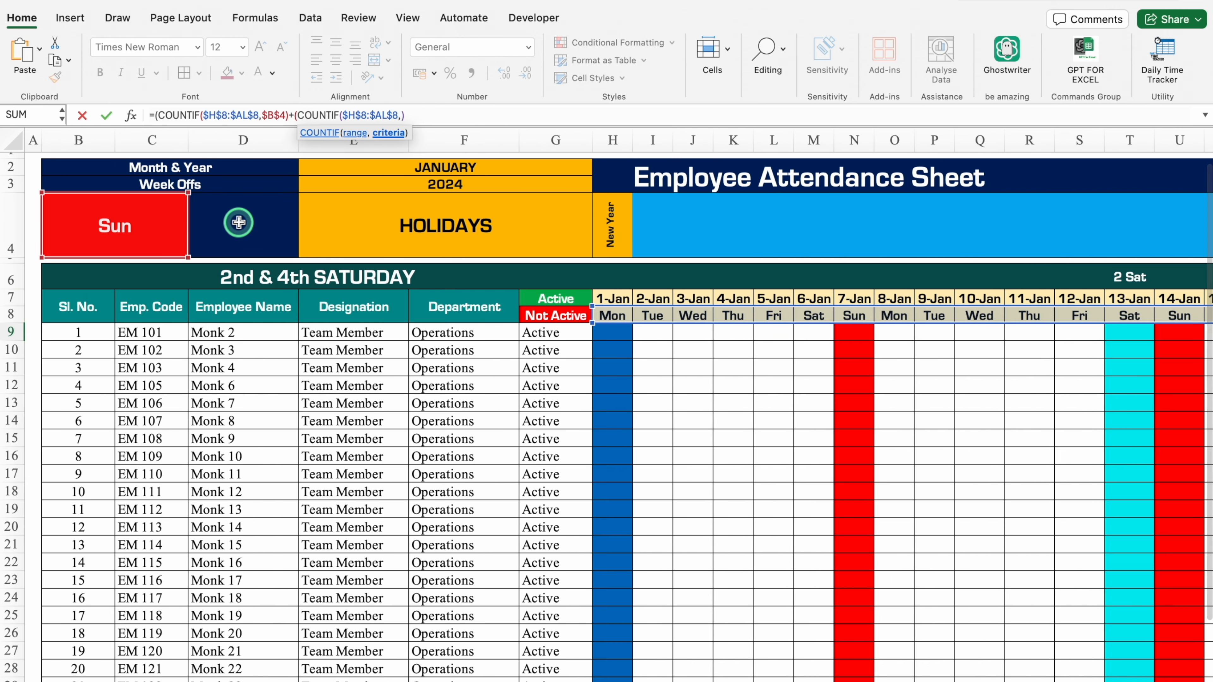
left_click(238, 221)
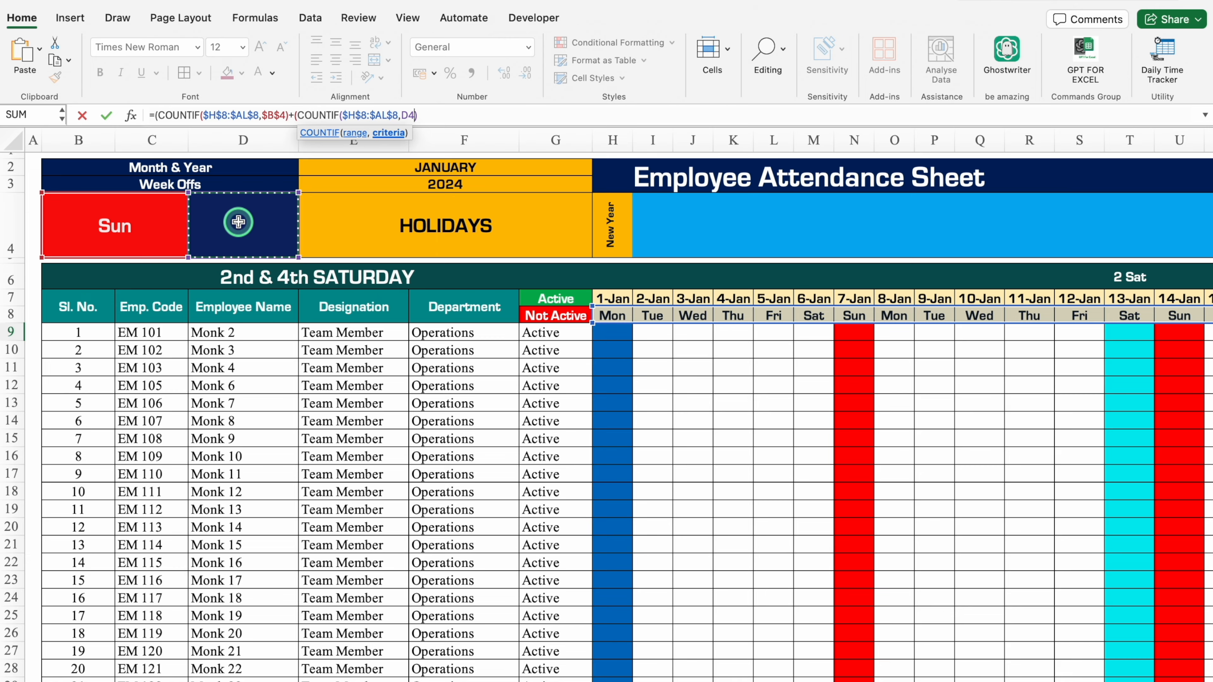
key("F4")
scroll(239, 222, "right", 10)
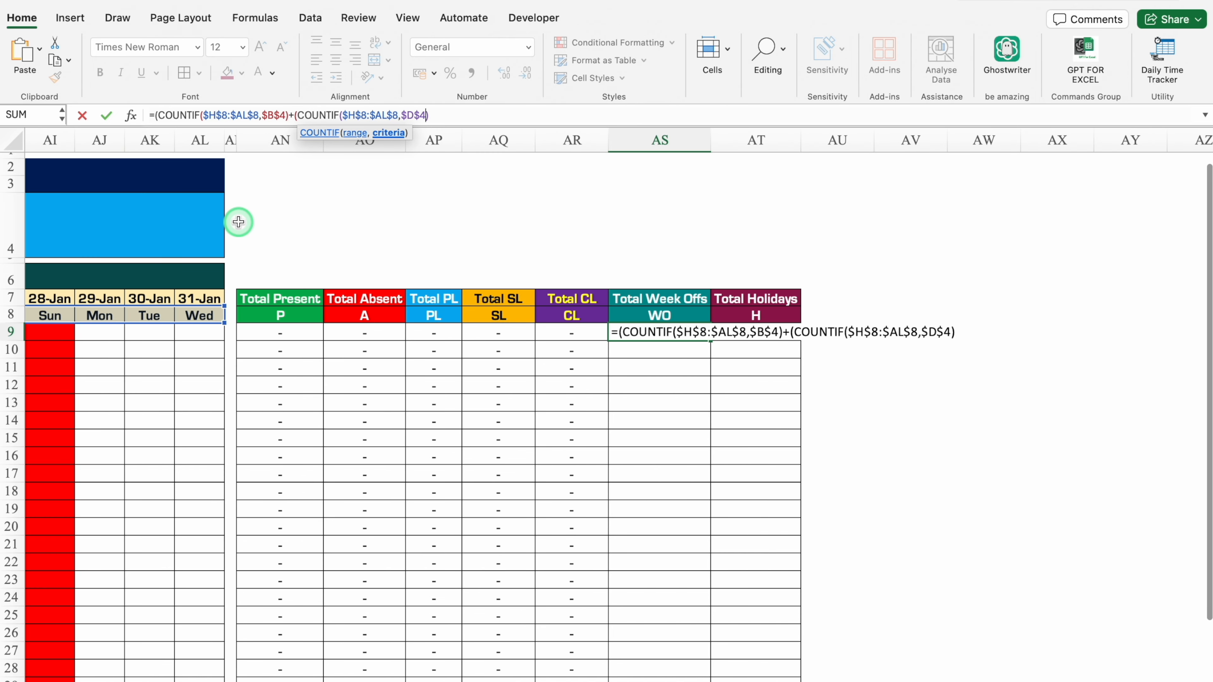
Complete the AS9 formula with +2 and a closing parenthesis, and fill it, centred, down the Total Week Offs column.
left_click(474, 117)
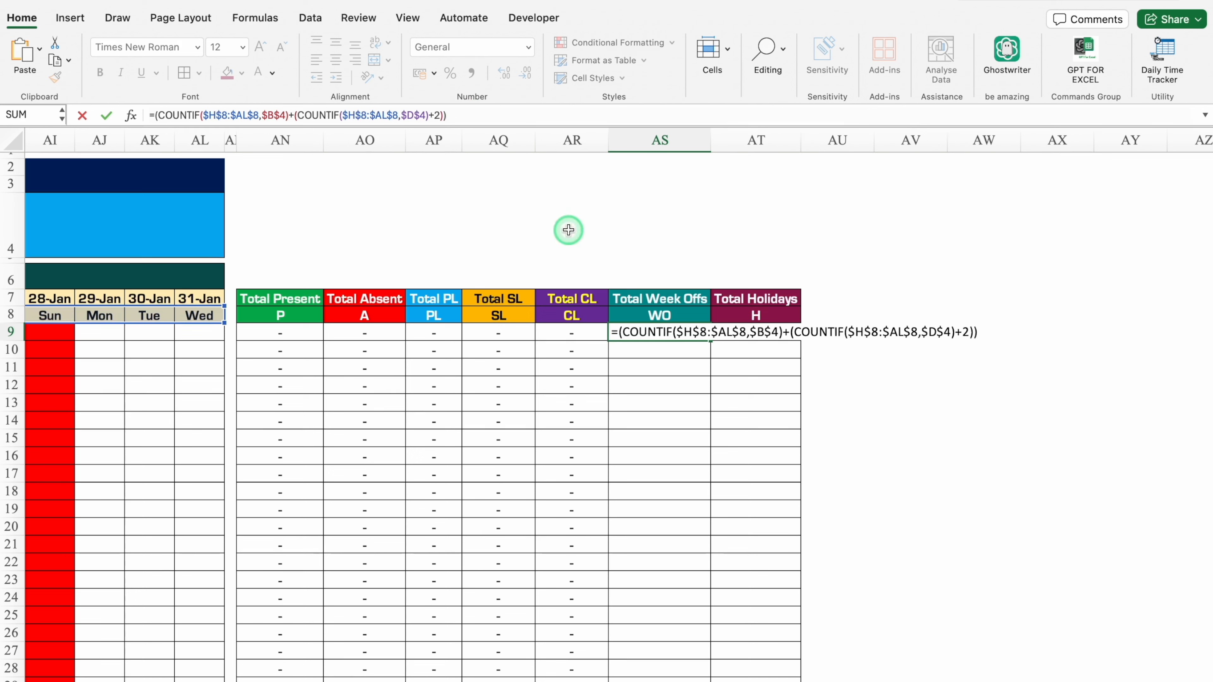
key("ctrl+Return")
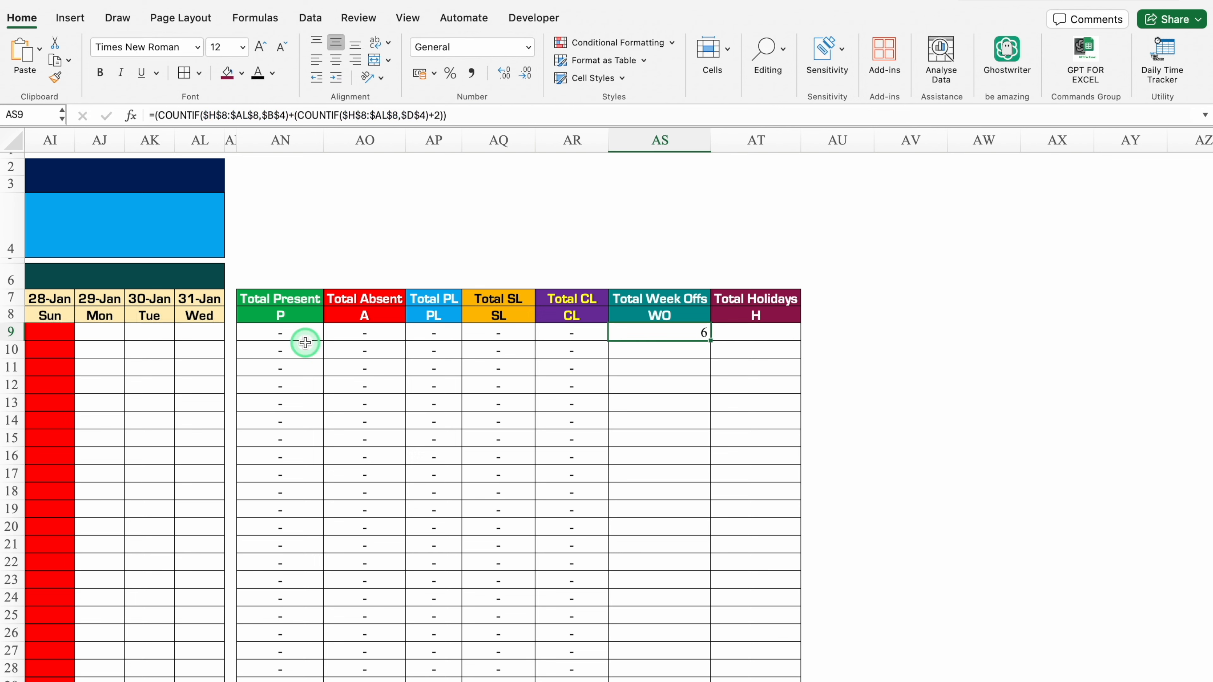
left_click_drag(711, 340, 716, 658)
scroll(553, 249, "up", 5)
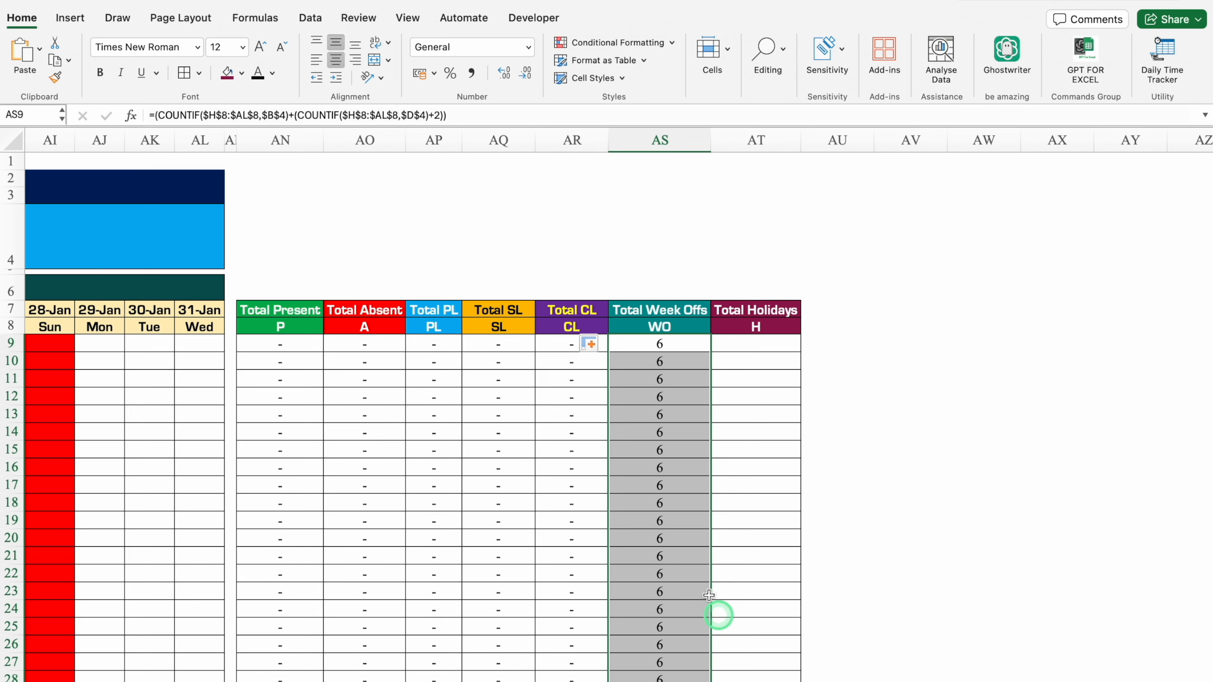
Set the second week off in D4 to Sat and check the Total Week Offs column and its formula.
scroll(680, 679, "left", 15)
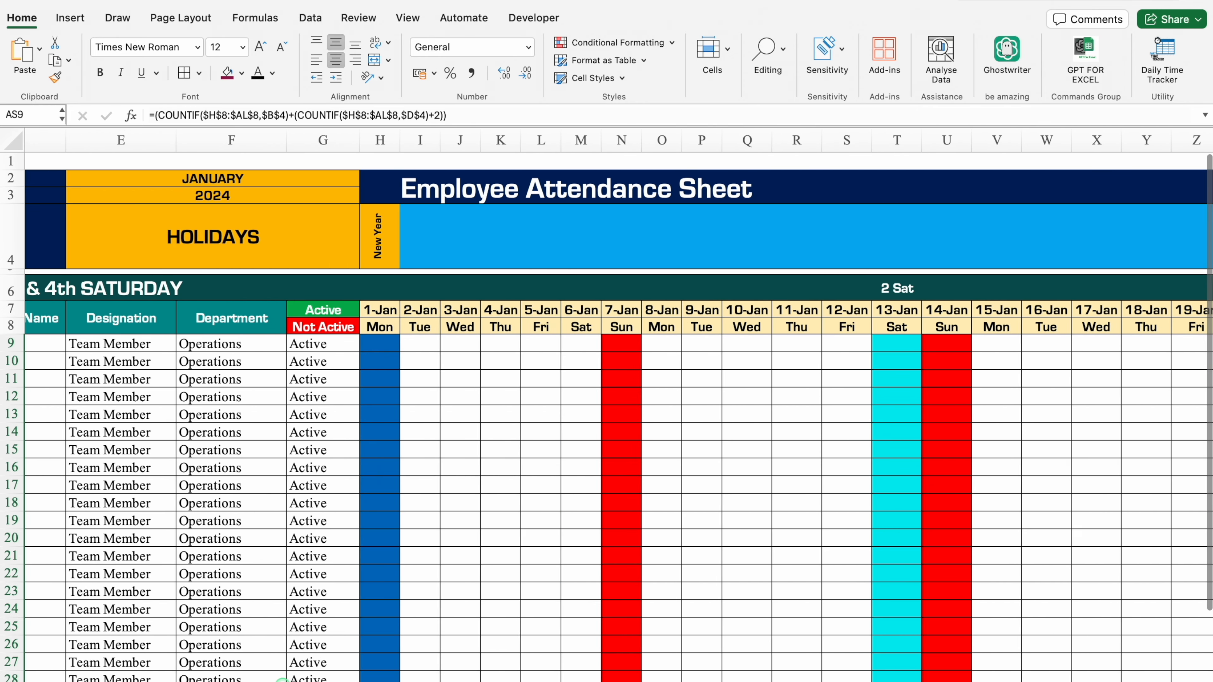
scroll(282, 679, "right", 10)
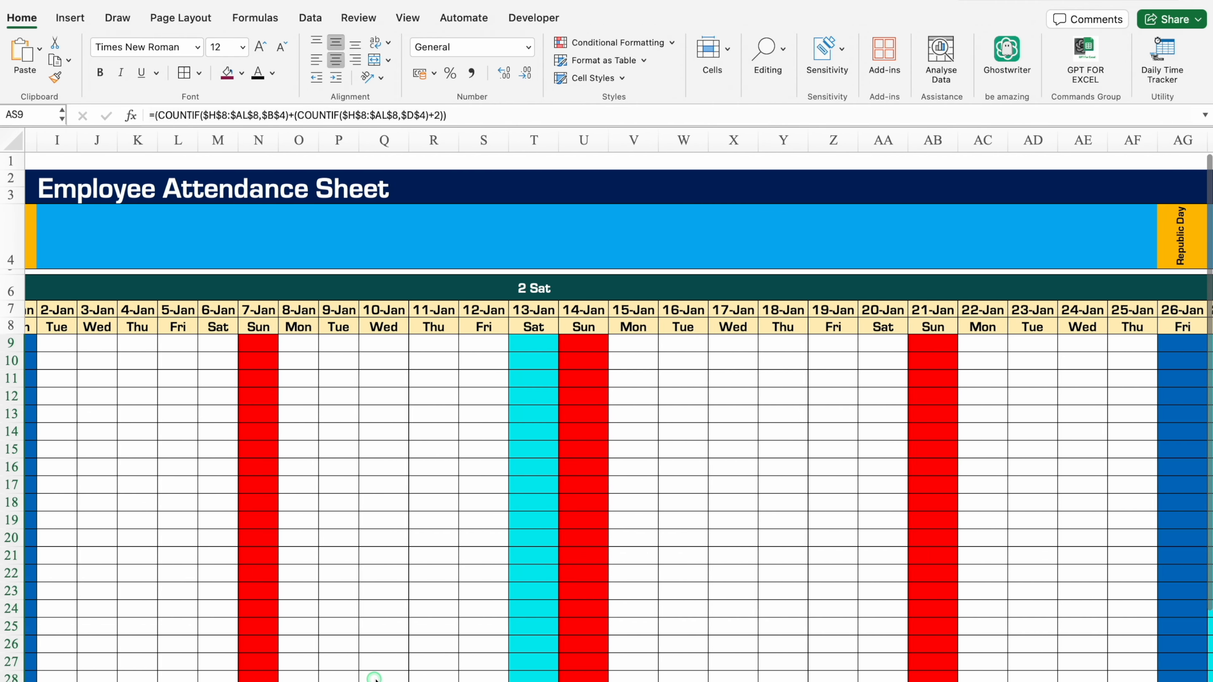
scroll(401, 601, "left", 10)
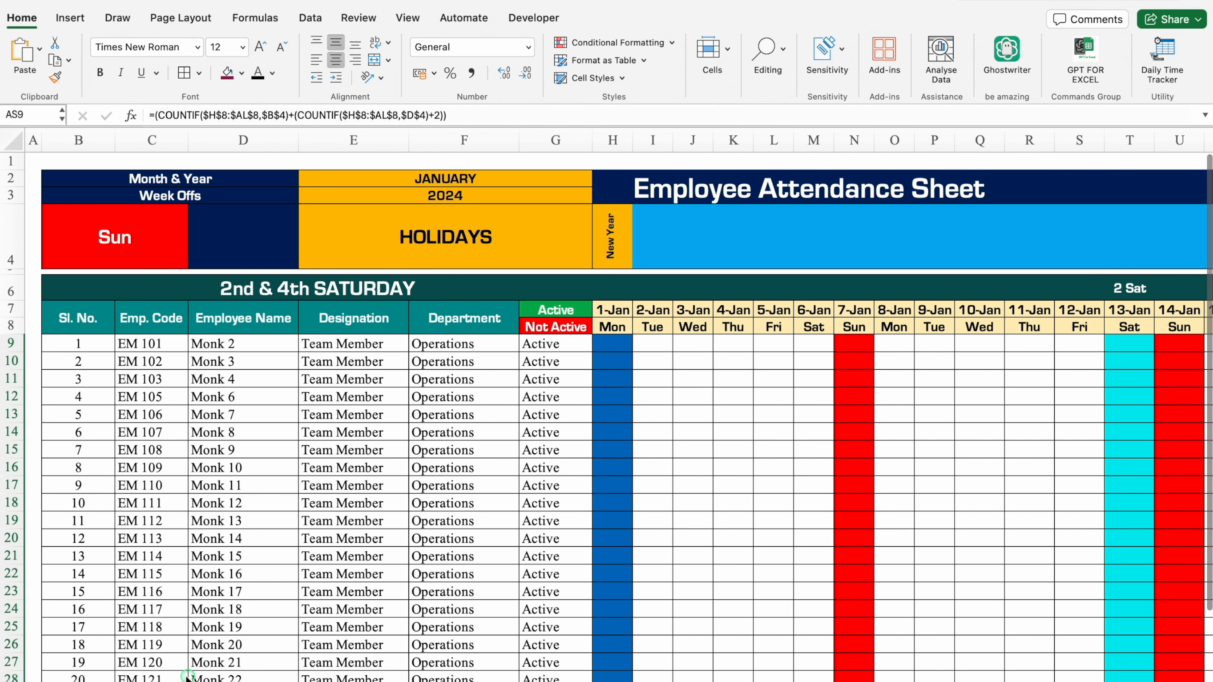
left_click(241, 237)
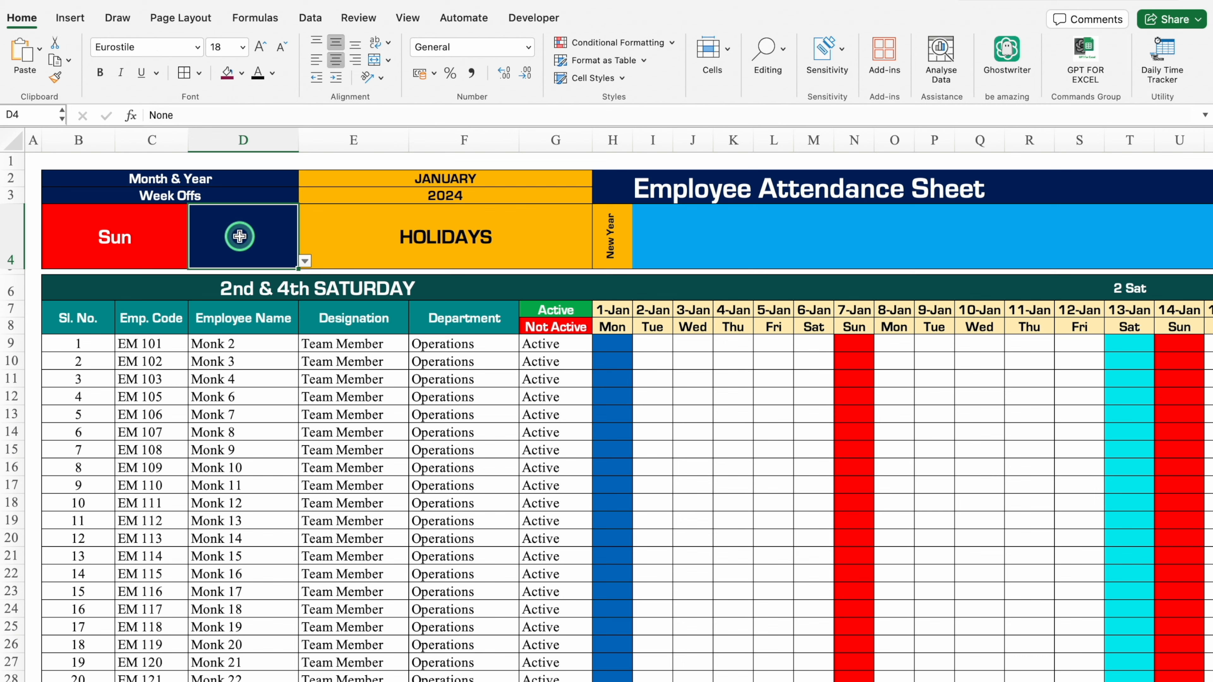
left_click(305, 261)
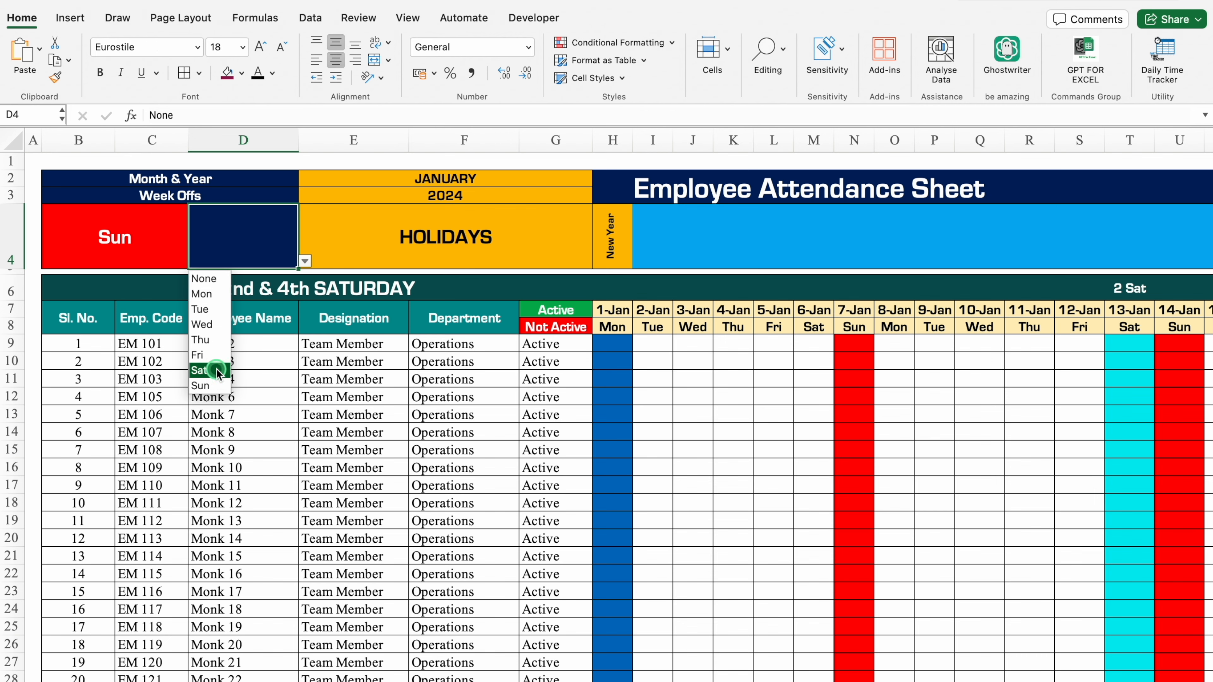
left_click(200, 371)
scroll(709, 655, "right", 10)
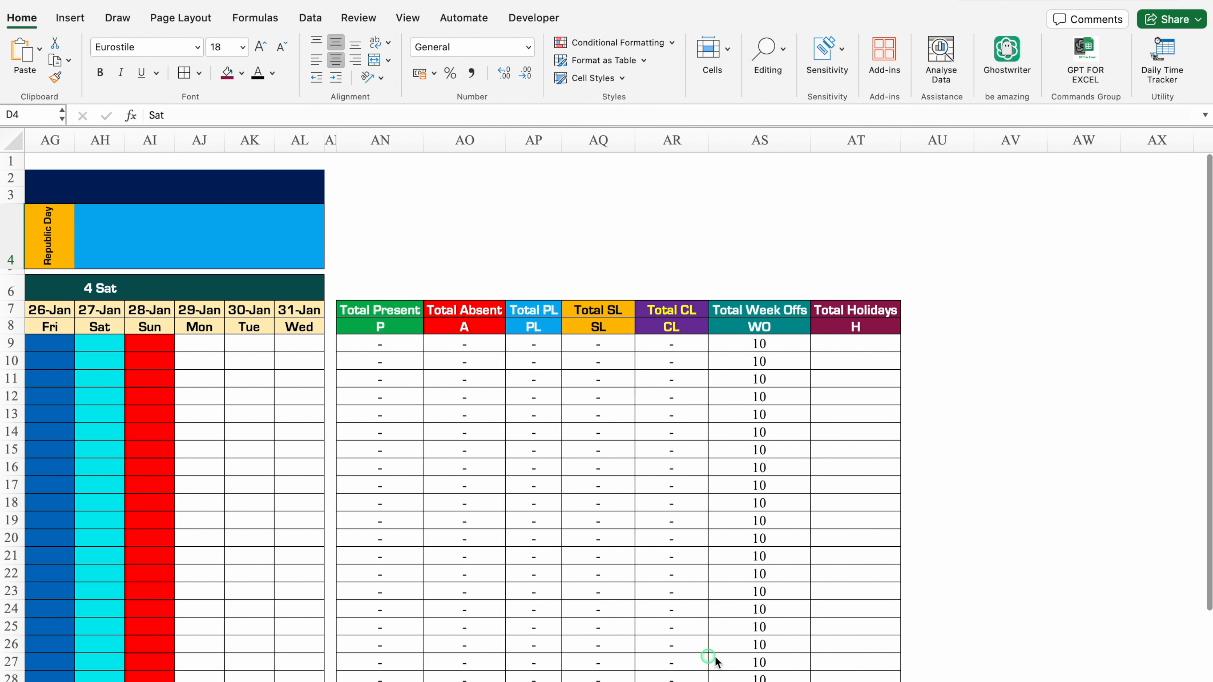
left_click(663, 343)
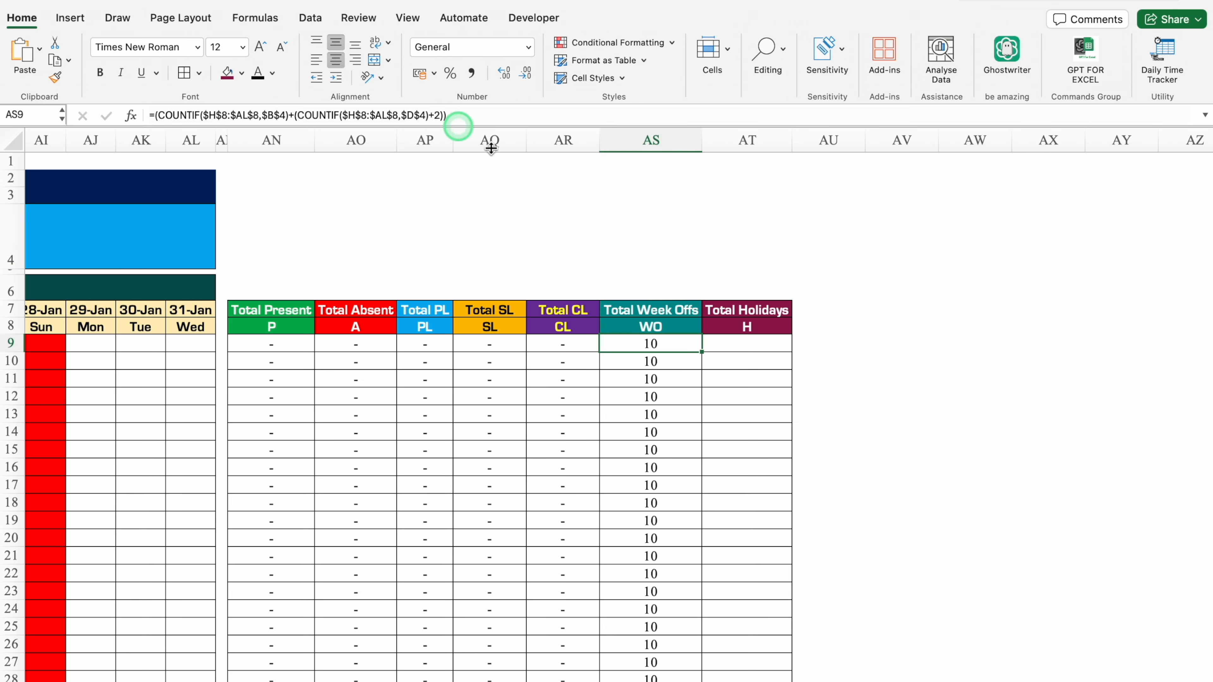
scroll(411, 673, "left", 10)
scroll(412, 673, "left", 7)
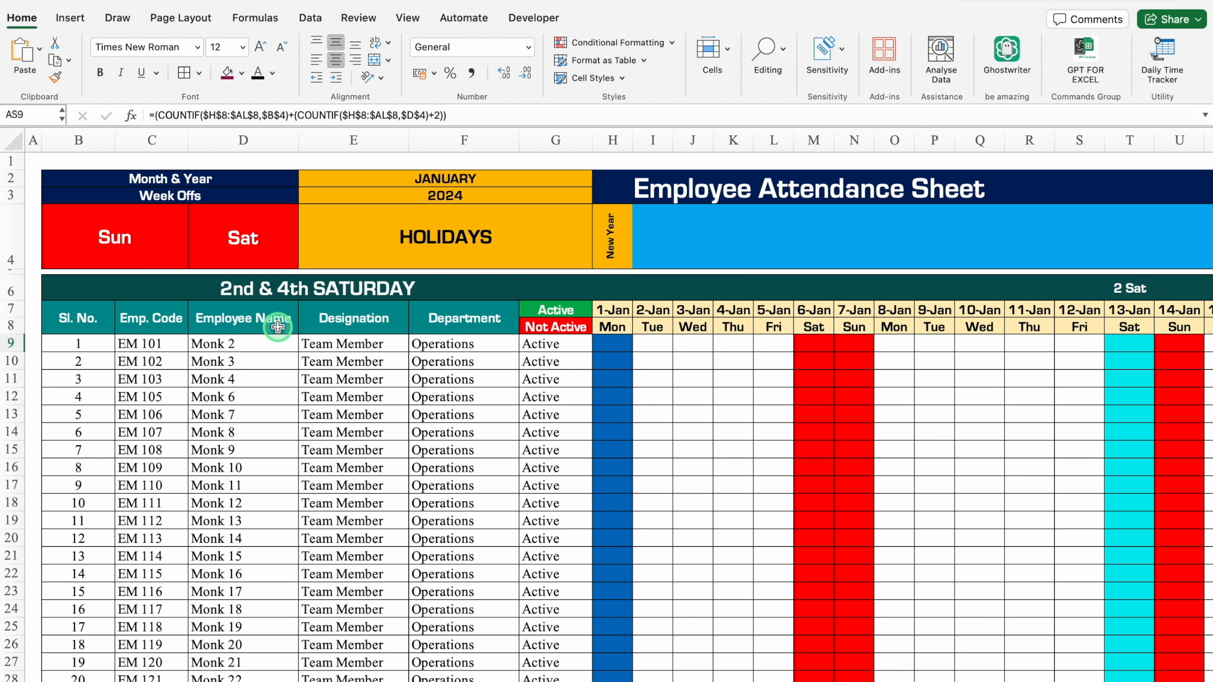
Set the second week off in D4 back to None.
left_click(131, 245)
left_click(242, 238)
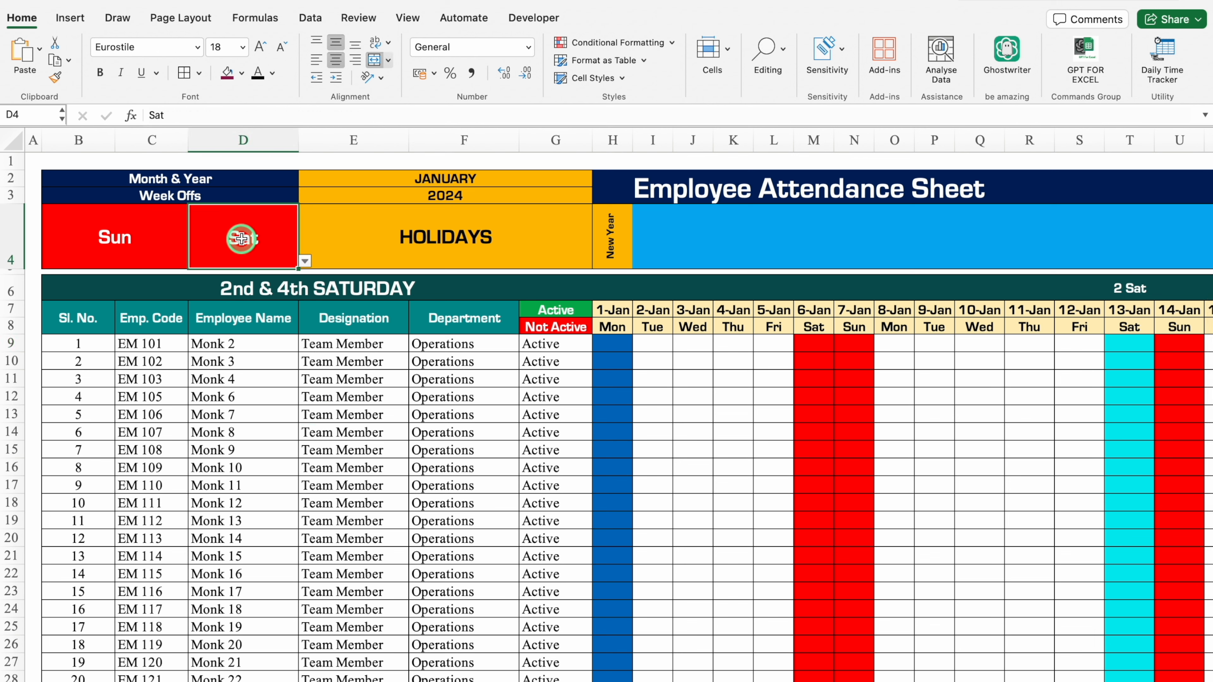
left_click(304, 261)
left_click(204, 279)
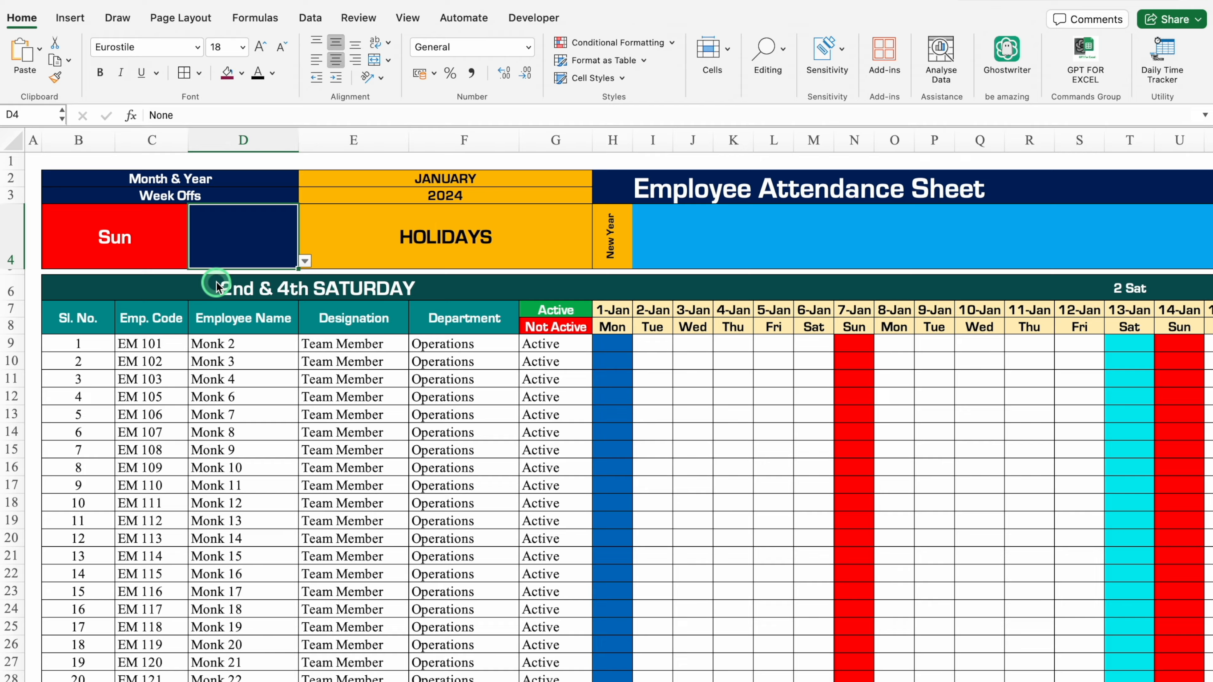
Merge and centre AN2:AT3 above the summary table and fill the merged cell with standard blue.
scroll(573, 669, "right", 15)
scroll(648, 674, "right", 5)
left_click_drag(352, 180, 890, 192)
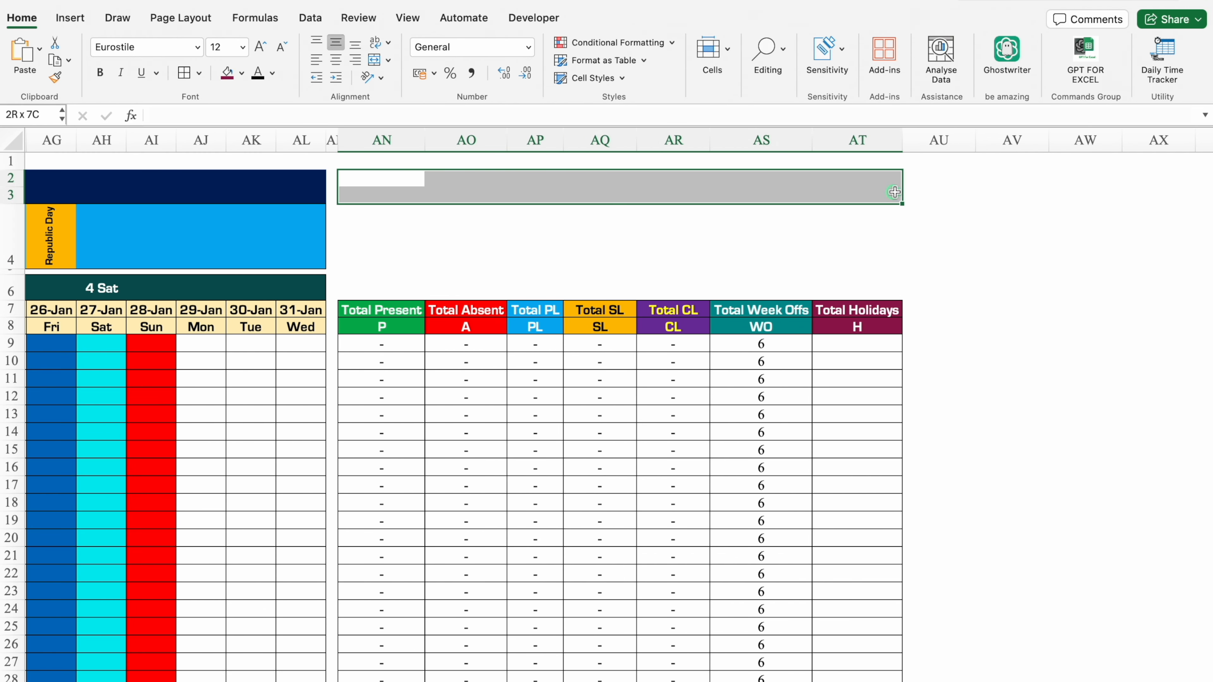
left_click(374, 60)
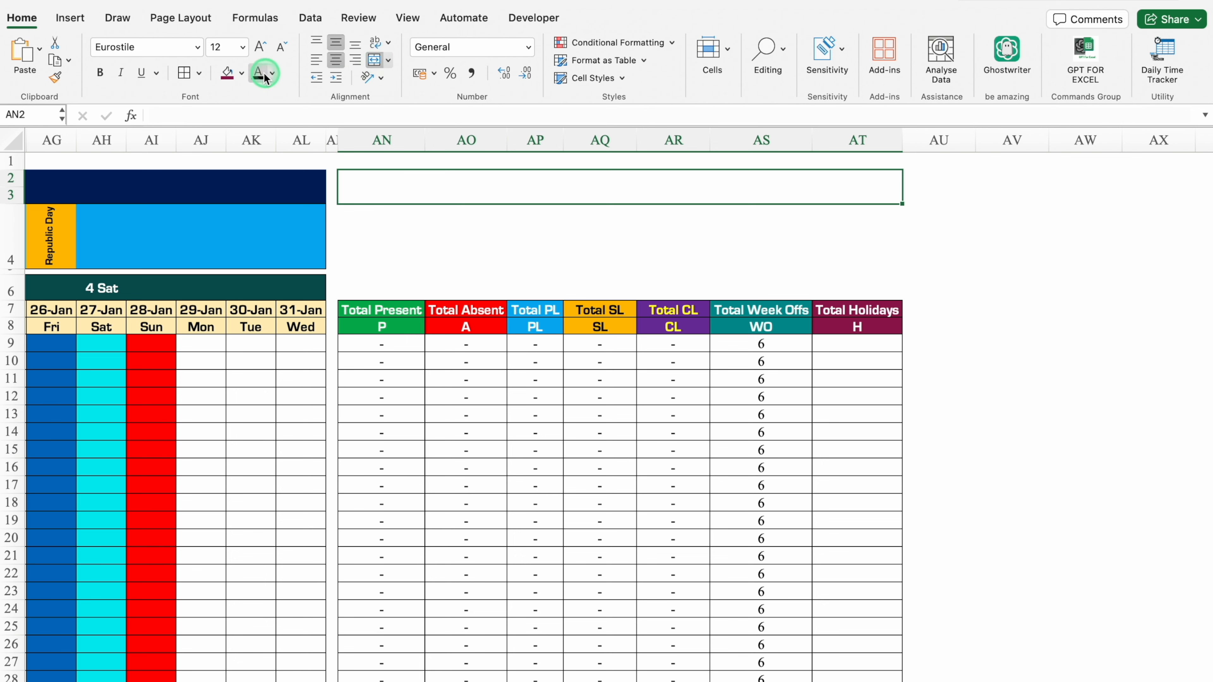
left_click(242, 73)
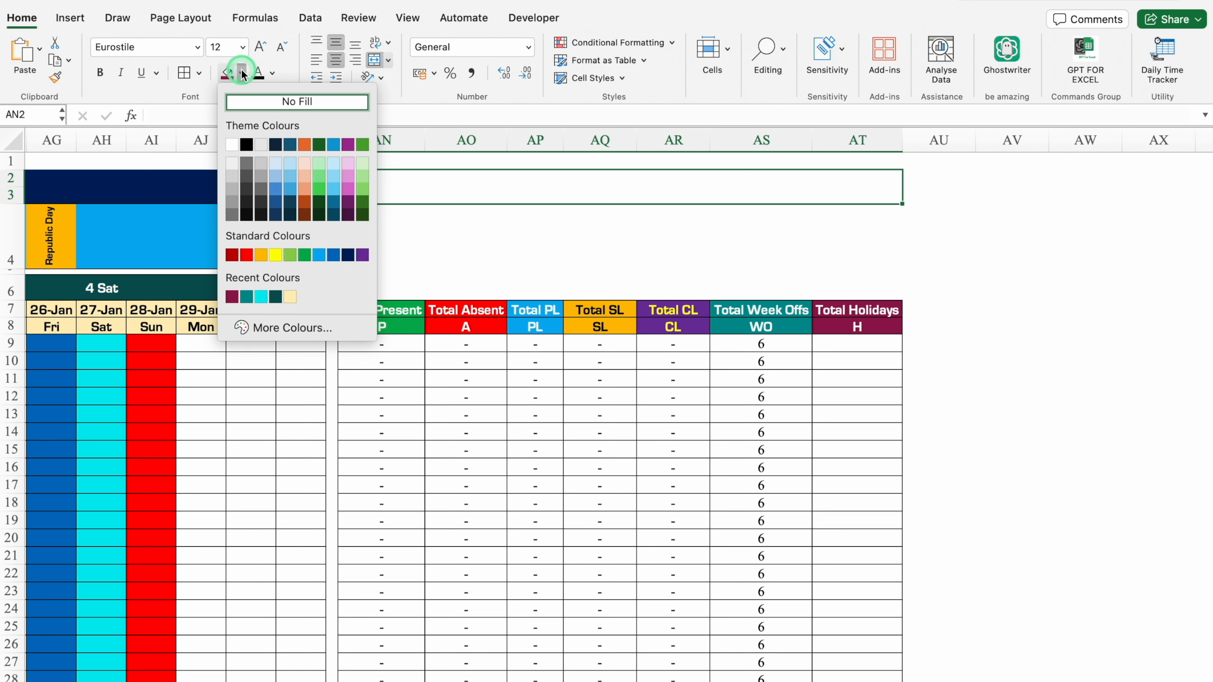
left_click(332, 255)
Enter the title MONTHLY SUMMARY in merged cell AN2 and format it at size 18 in white.
type("MONTHLY SUMMARY")
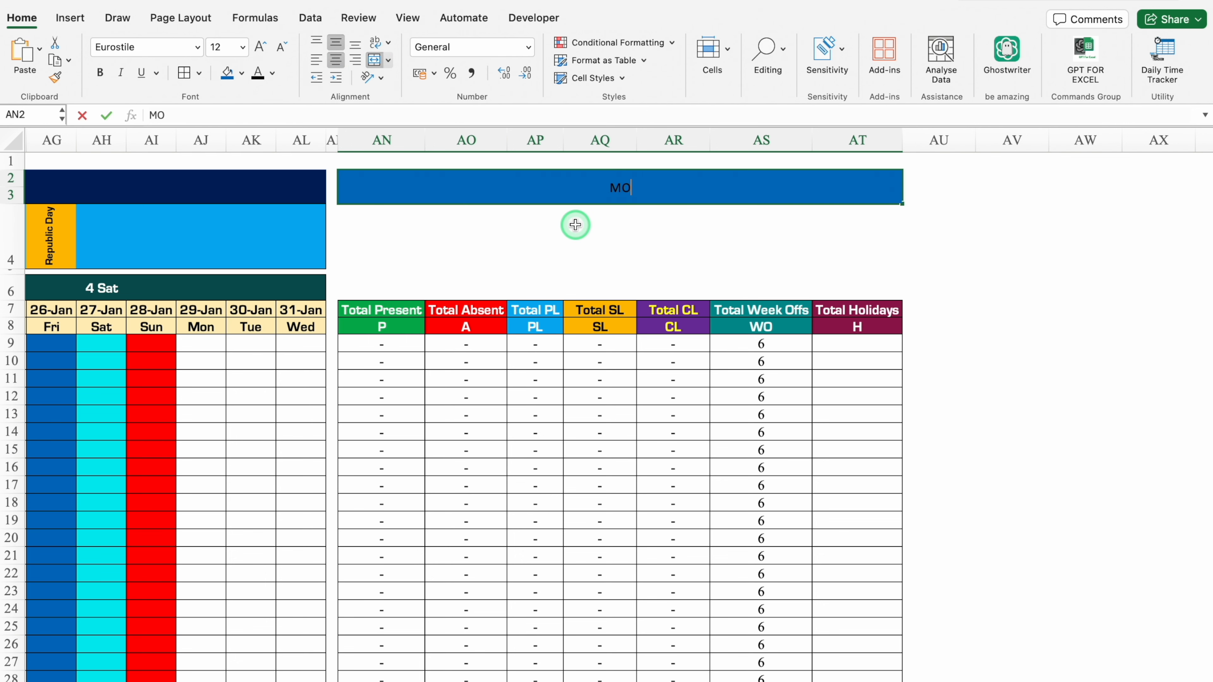
key("ctrl+Return")
left_click(258, 46)
left_click(258, 46)
left_click(258, 46)
left_click(273, 72)
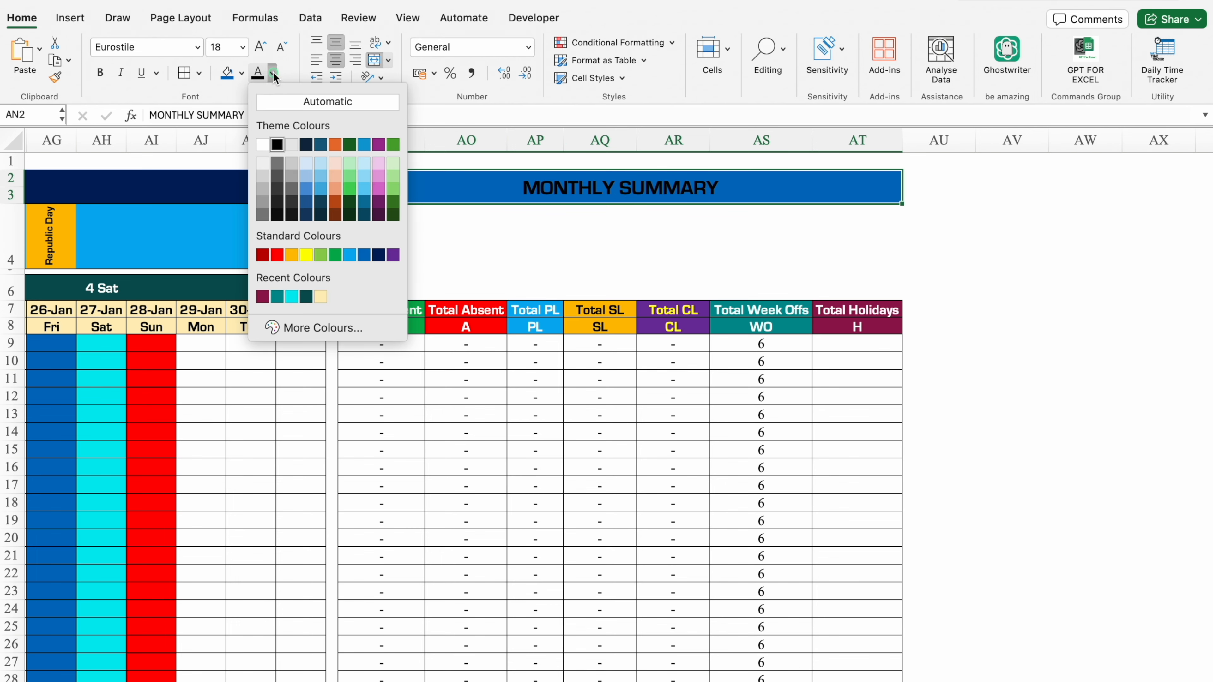
left_click(262, 143)
Merge AN4:AR4 below the title and fill the merged cell with standard dark blue.
left_click_drag(377, 227, 703, 235)
left_click(242, 73)
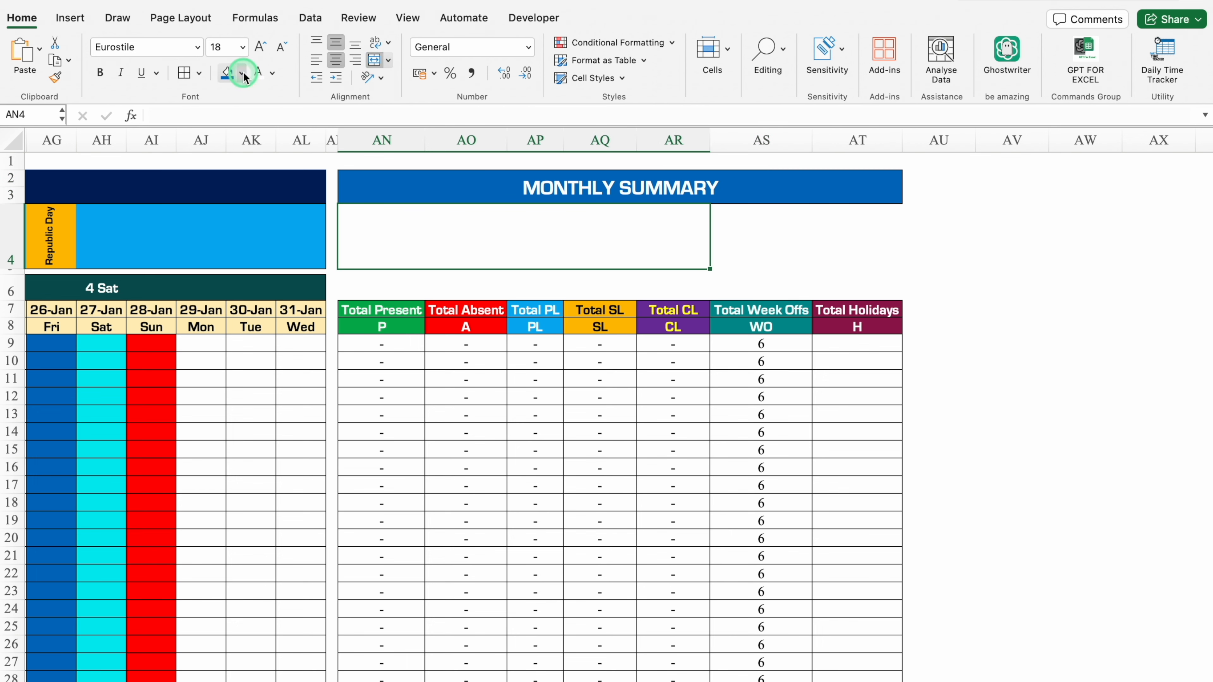
left_click(347, 255)
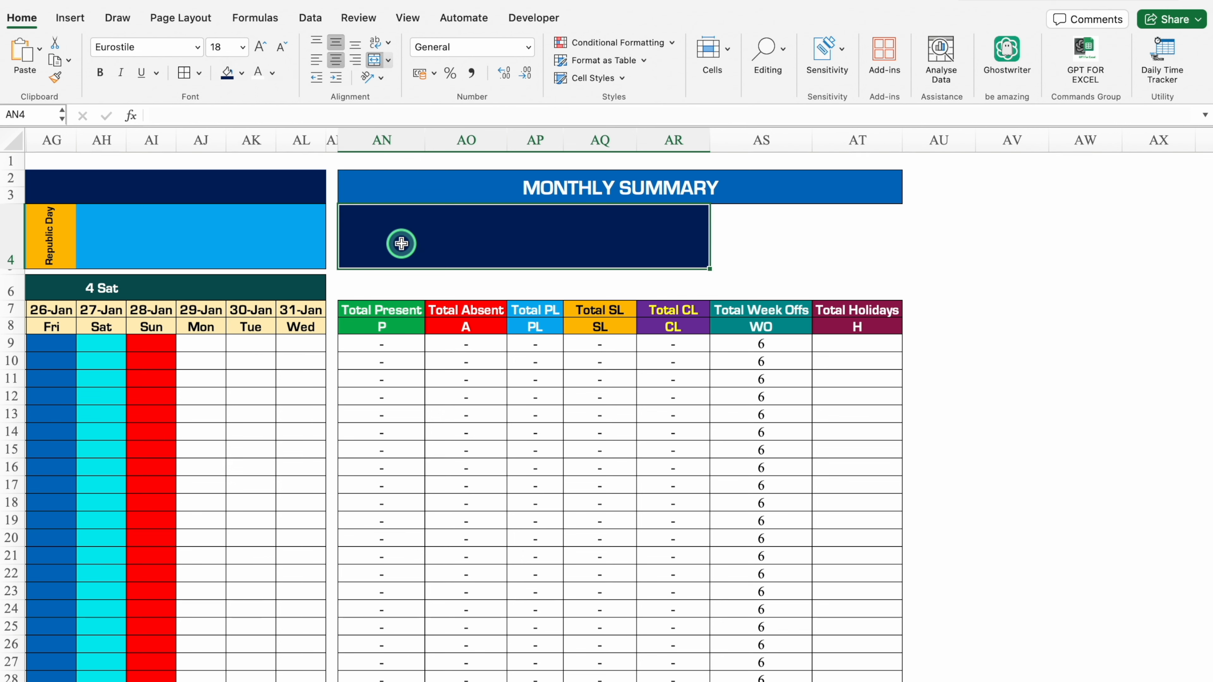
Enter "For Yearly Summary Click Here" in AN4 and format it at size 20 in white.
type("For Yearly Summary Click ")
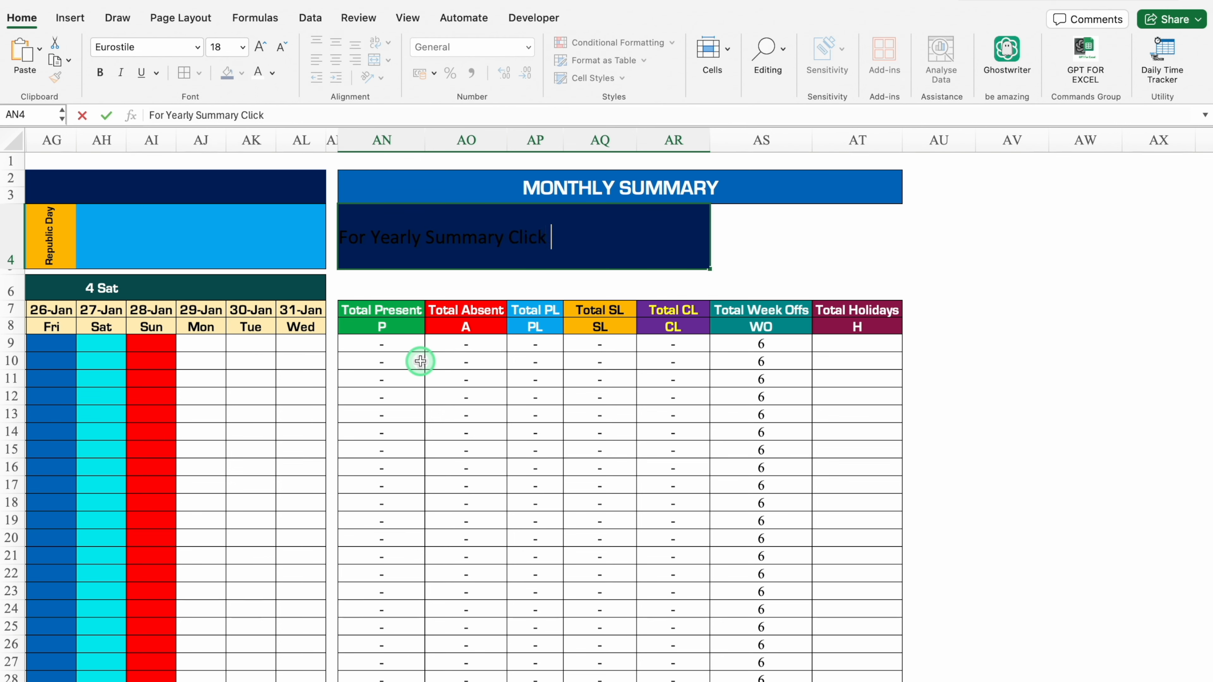
type("Here")
key("Return")
left_click(502, 246)
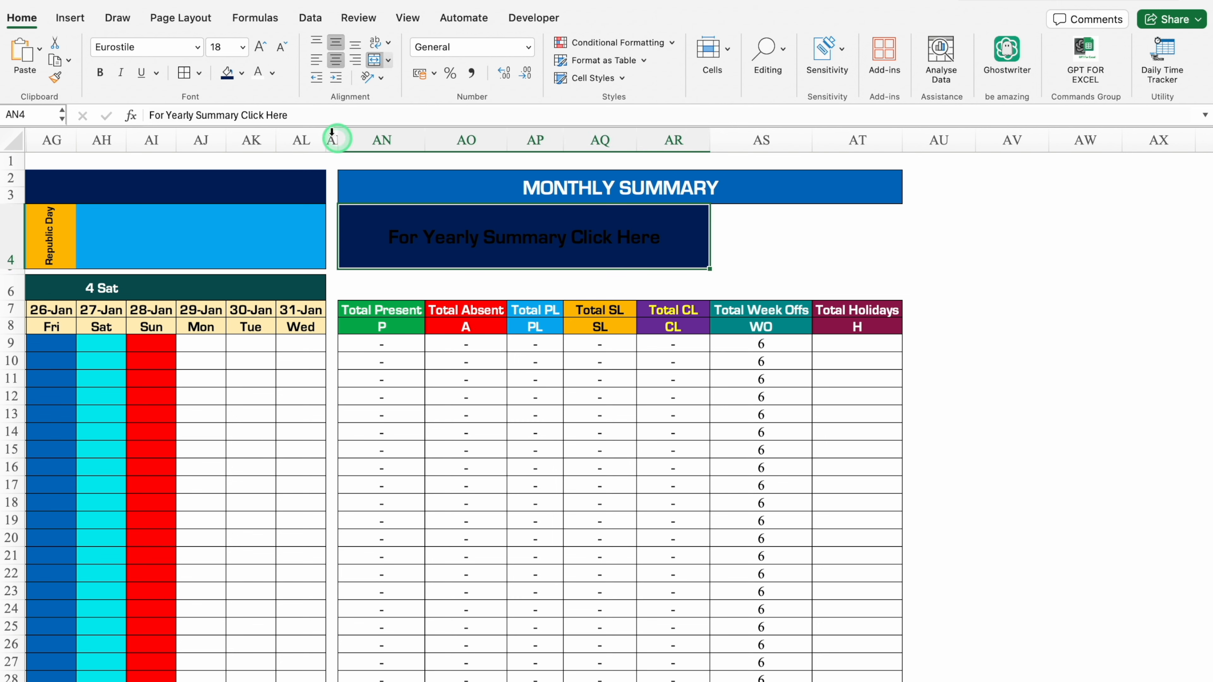
left_click(260, 82)
left_click(260, 47)
Merge AS4:AT4 beside the yearly summary text and fill the merged cell with standard orange.
left_click_drag(735, 234, 861, 233)
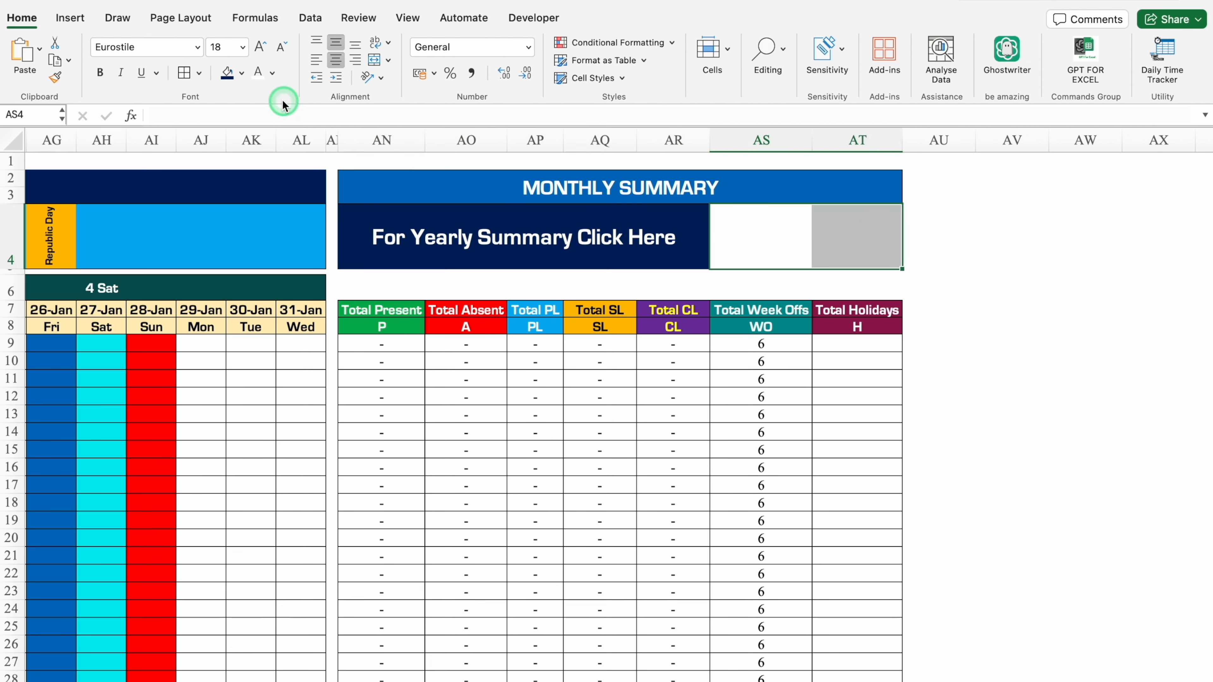
left_click(242, 73)
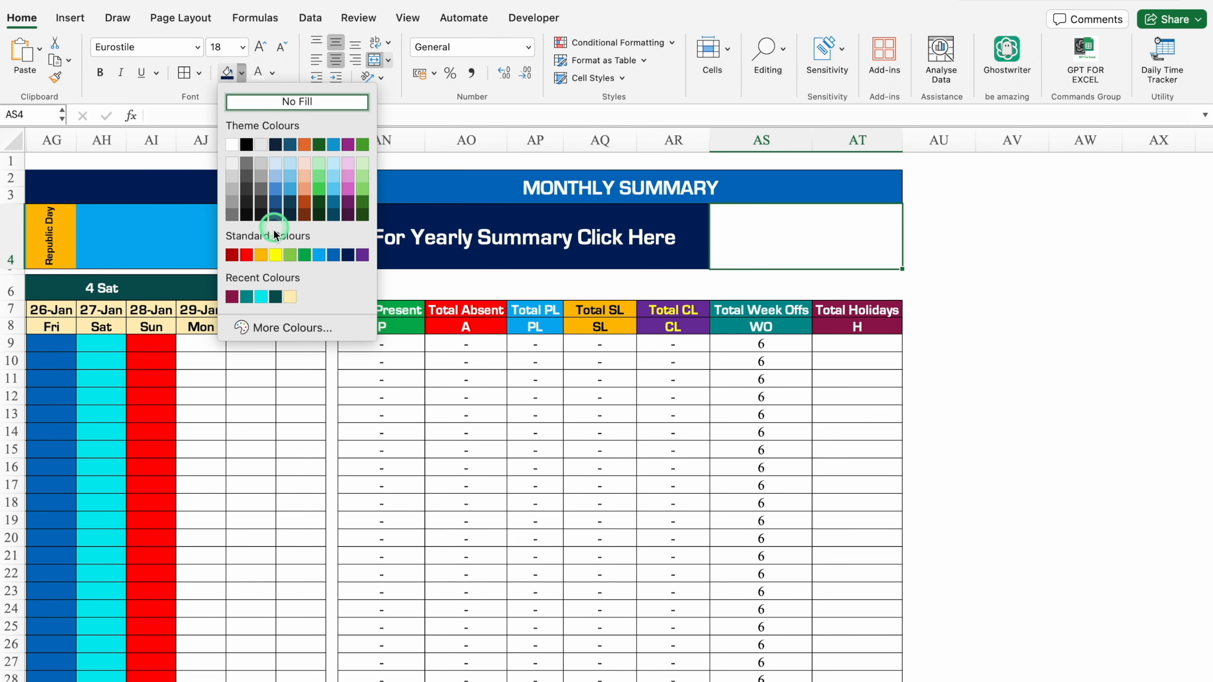
left_click(262, 256)
key("Right")
key("Down")
key("Down")
Merge and centre each summary heading from Total Present to Total Holidays across rows 6 and 7.
left_click_drag(410, 309, 409, 293)
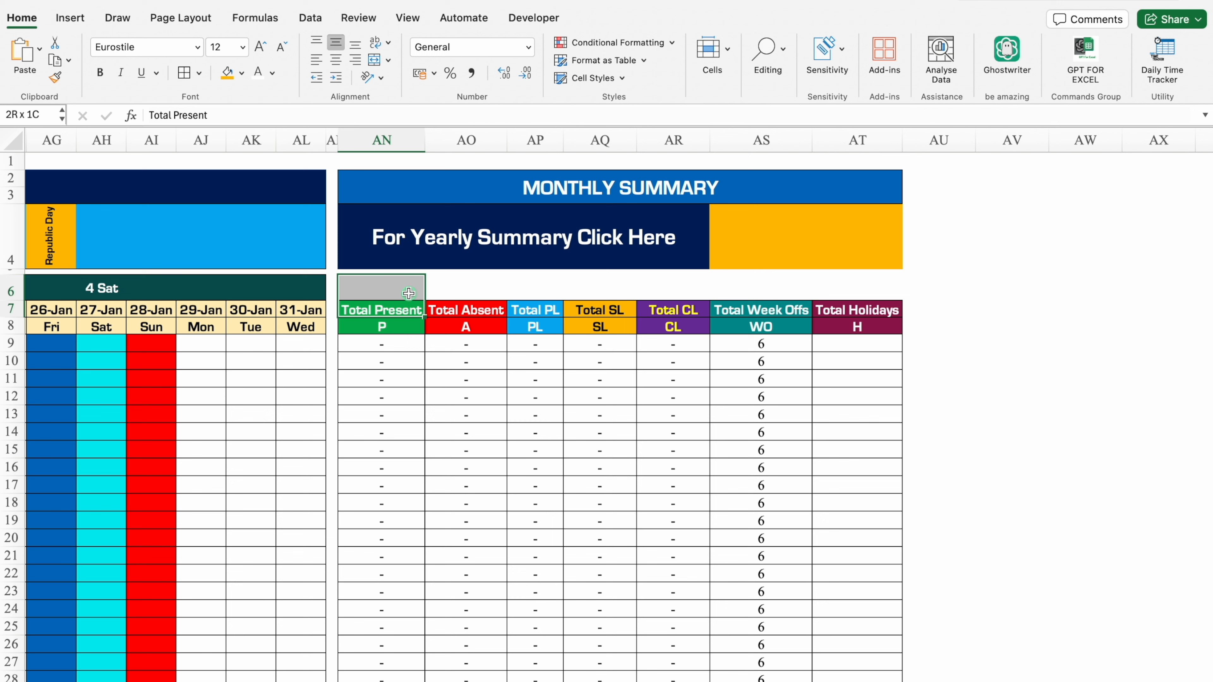
left_click(375, 61)
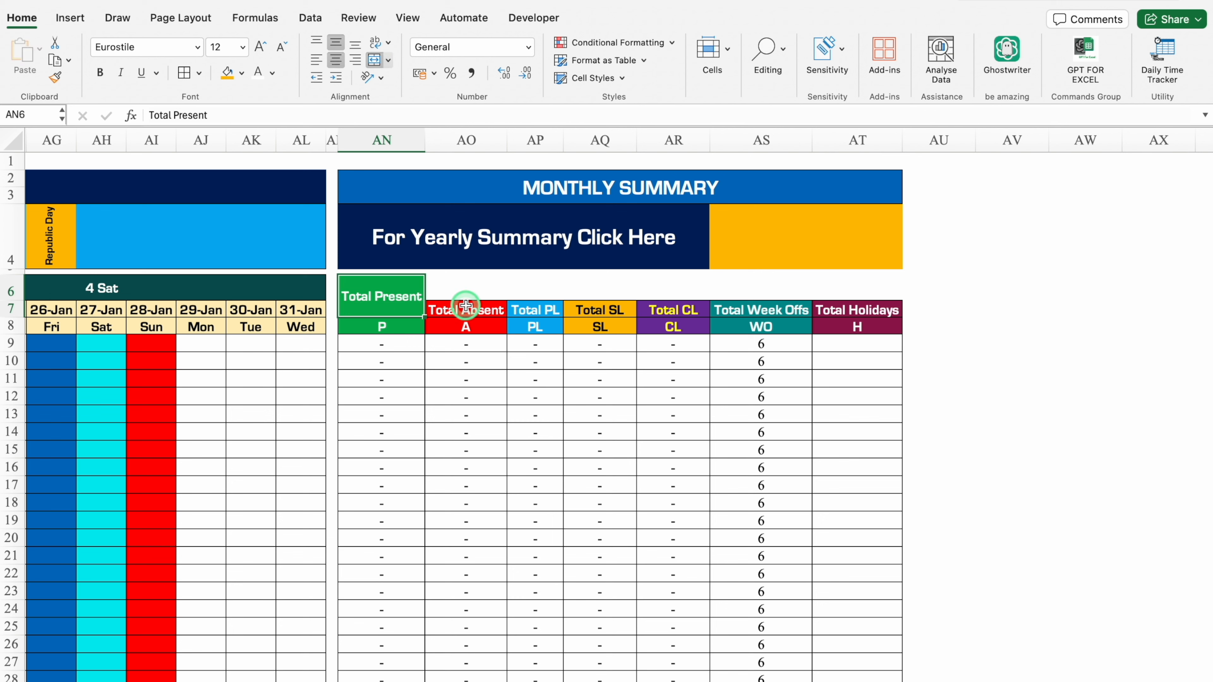
left_click_drag(466, 306, 465, 292)
left_click(375, 60)
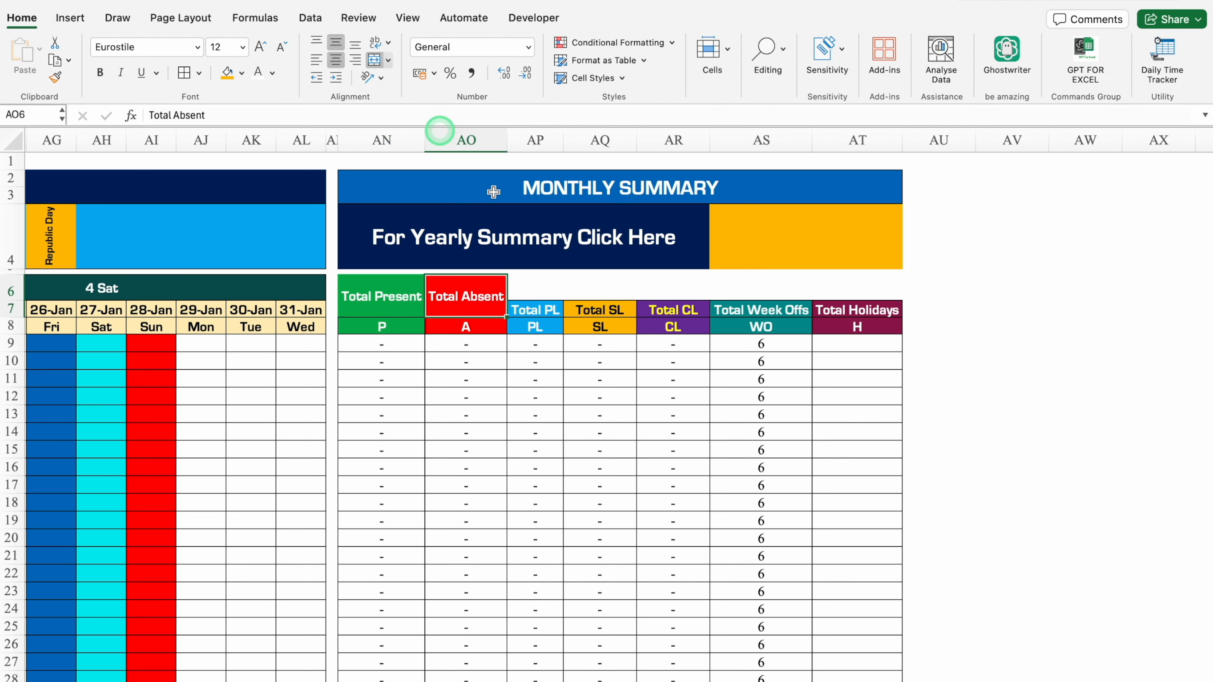
left_click_drag(550, 307, 603, 290)
left_click(375, 61)
left_click(375, 61)
left_click_drag(676, 308, 676, 289)
left_click(376, 61)
left_click_drag(761, 308, 761, 290)
left_click(375, 61)
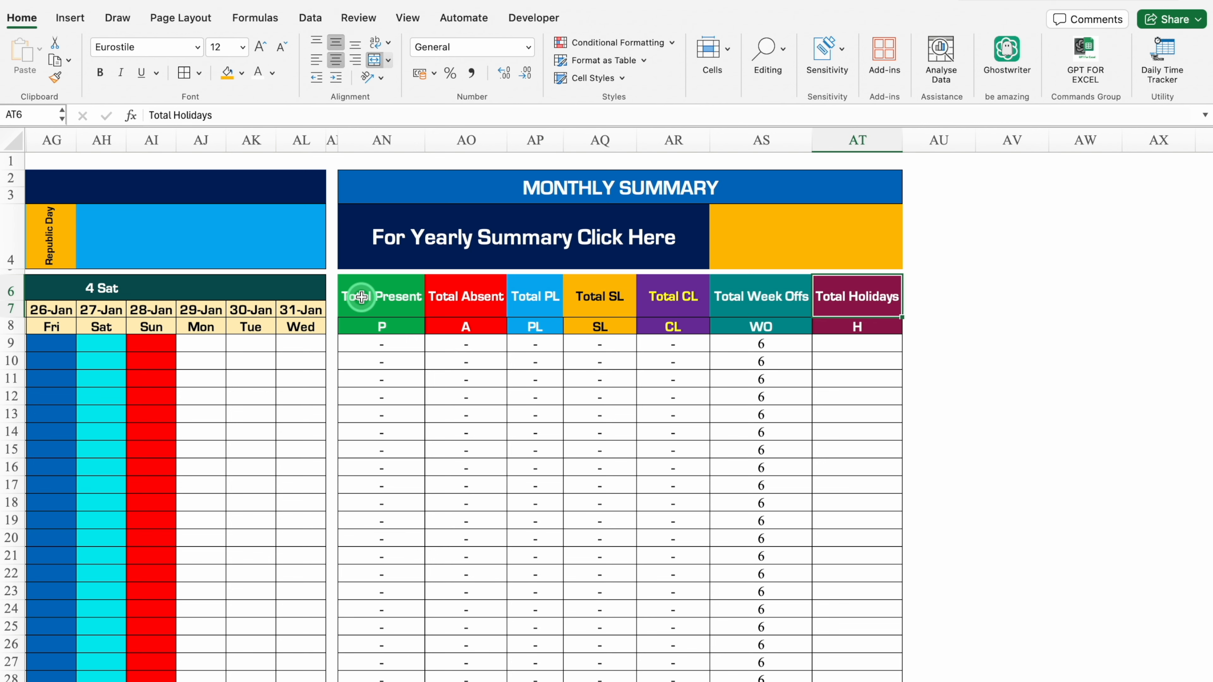
Apply outside borders to the yearly summary banner in AN4:AT4.
left_click_drag(361, 298, 672, 303)
left_click_drag(781, 303, 855, 301)
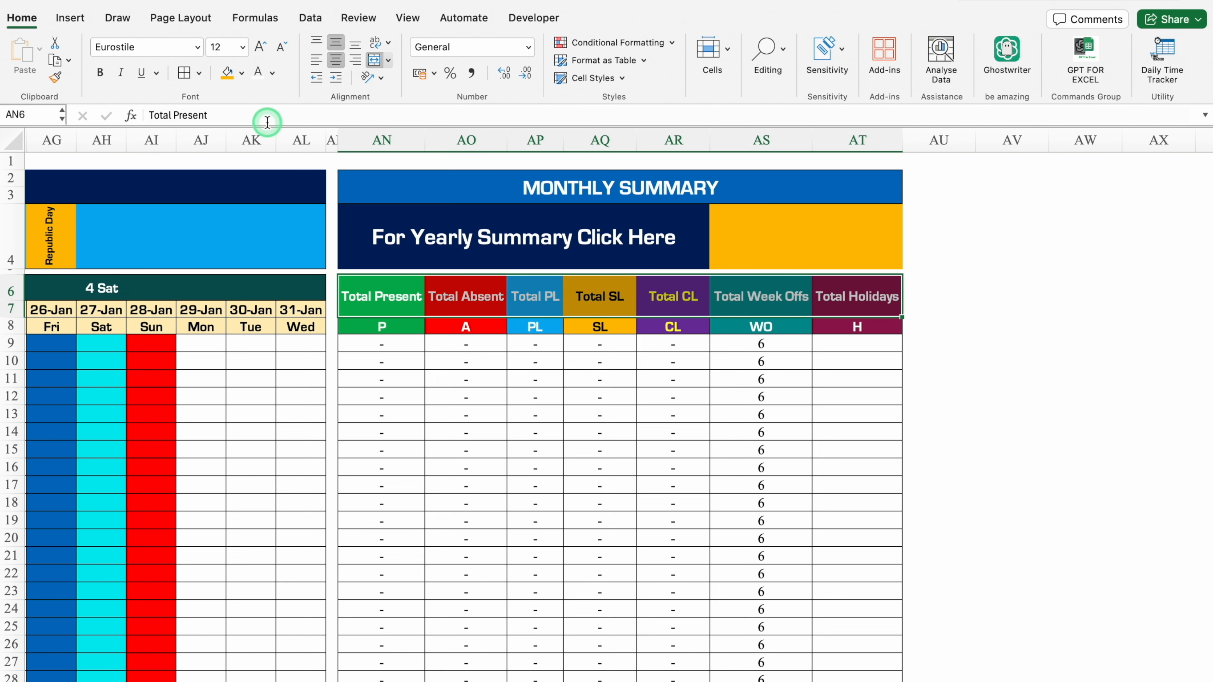
left_click_drag(603, 254, 763, 247)
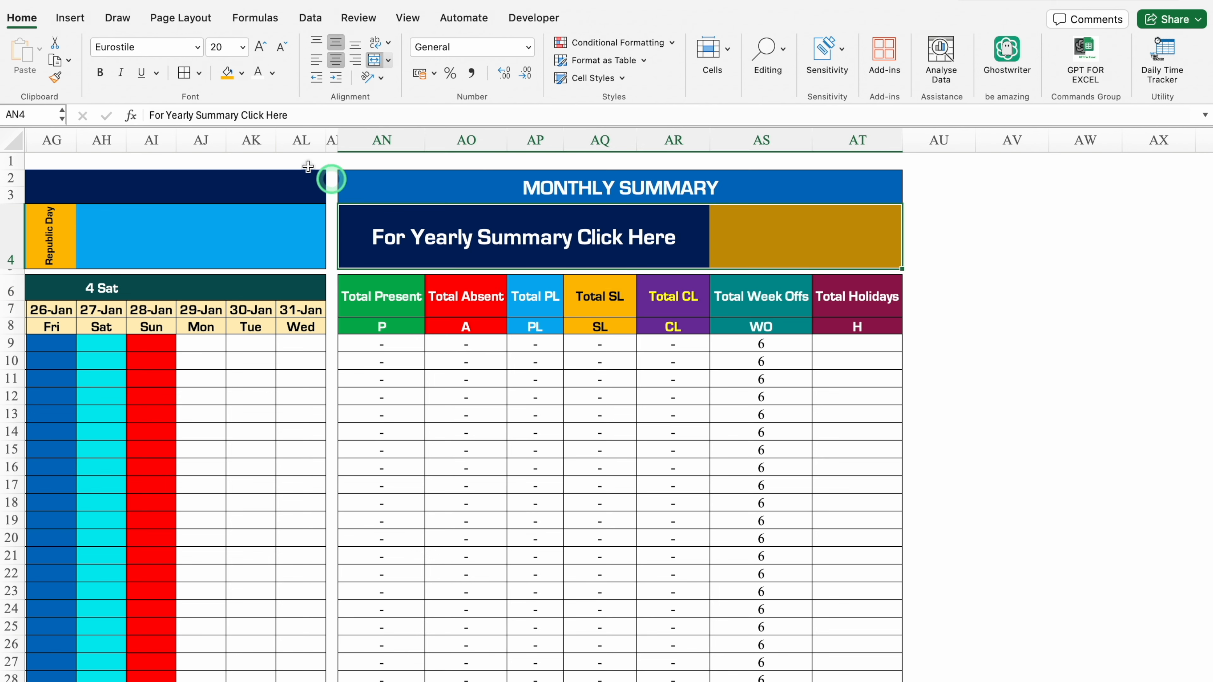
left_click(200, 72)
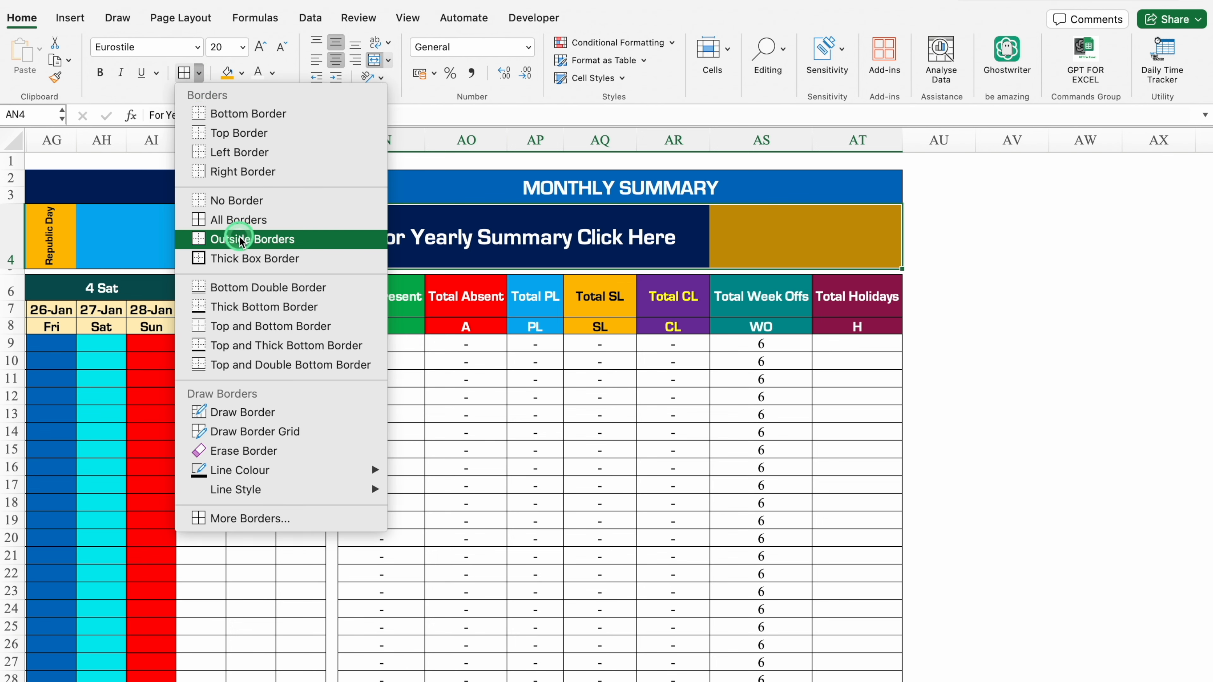
left_click(253, 239)
Start a COUNTIF formula in AT9 with the holiday row range locked as $H$4:$AL$4.
left_click(857, 344)
type("=countif")
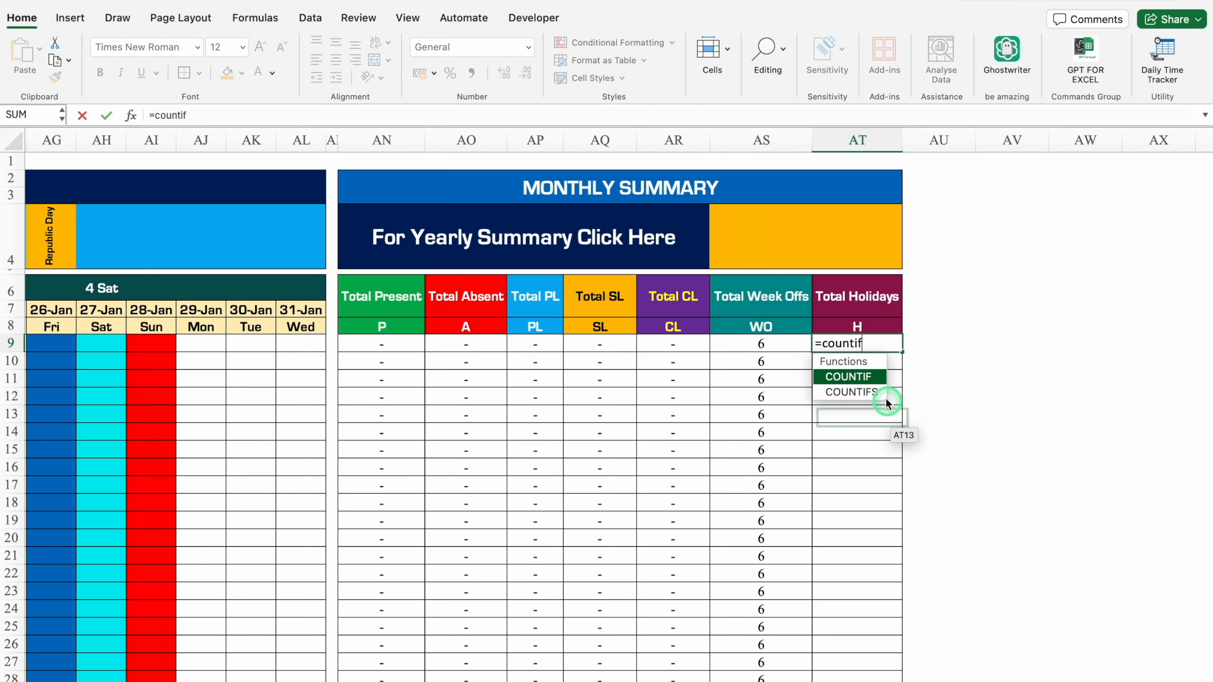
double_click(869, 379)
scroll(716, 598, "left", 7)
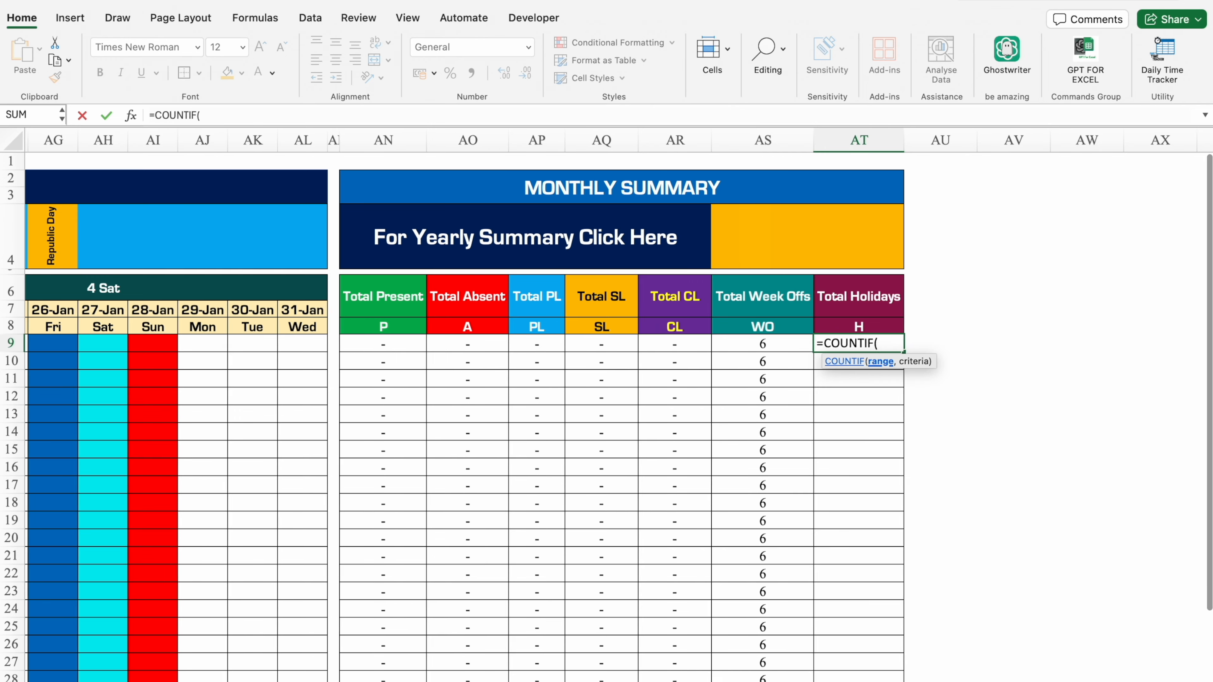
scroll(627, 478, "left", 8)
left_click(626, 238)
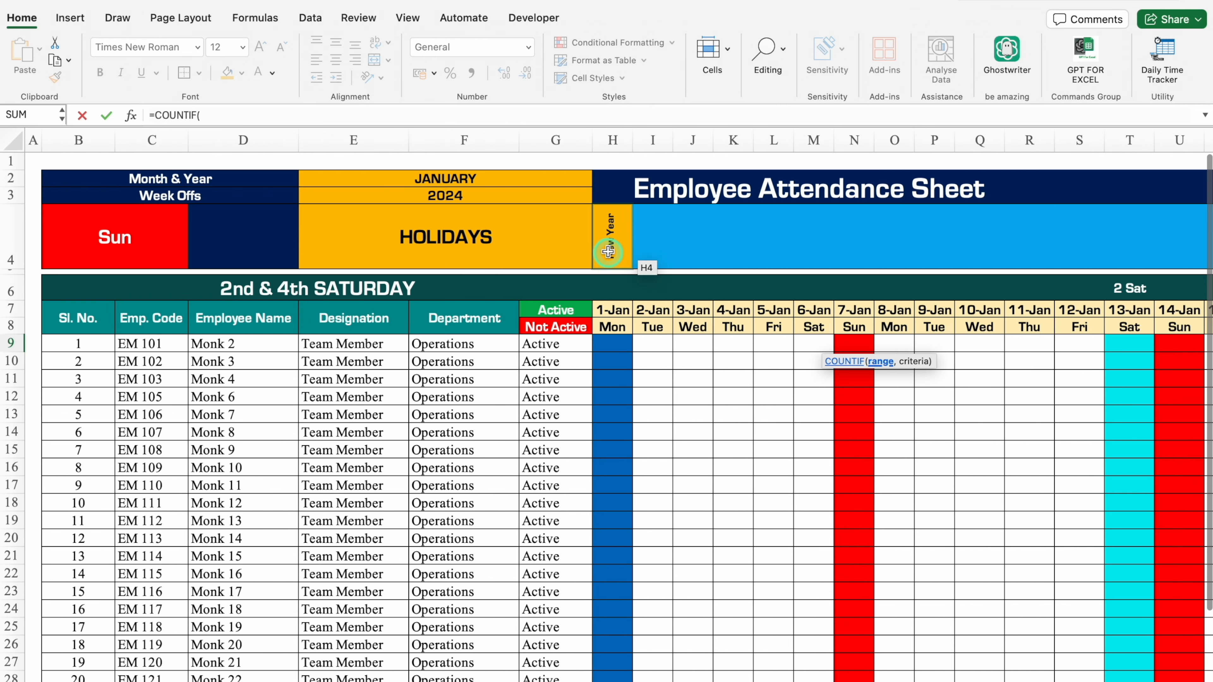
left_click_drag(651, 238, 453, 252)
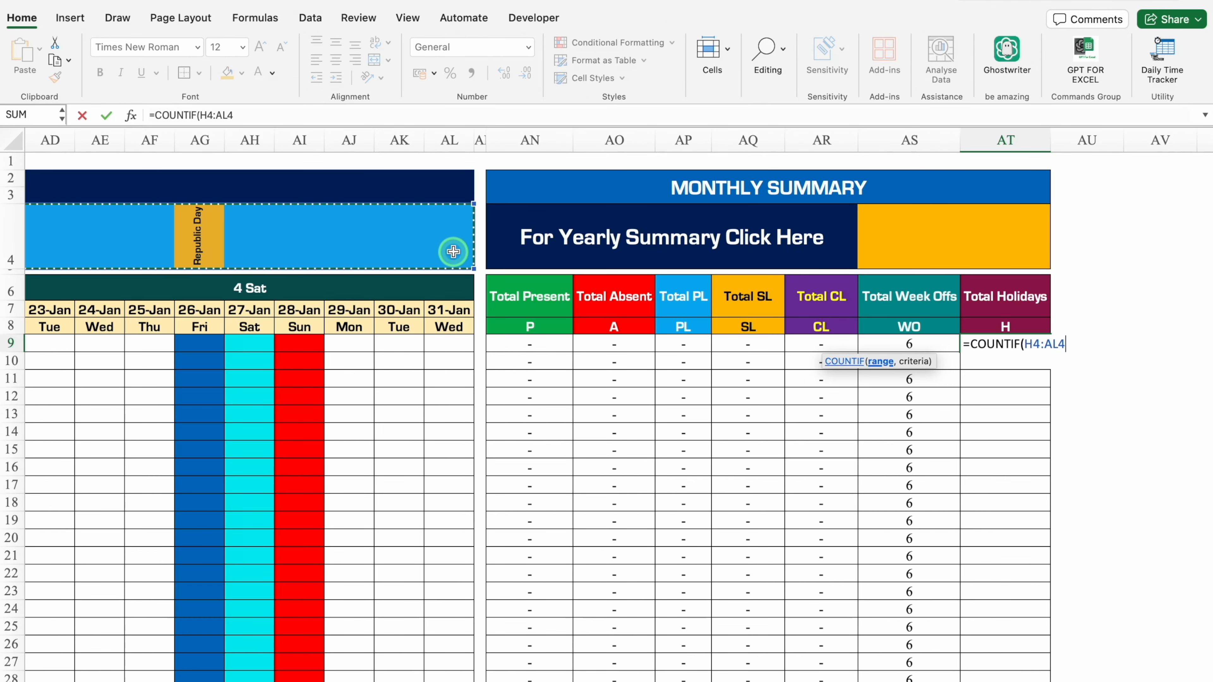
key("F4")
type(",\"?*")
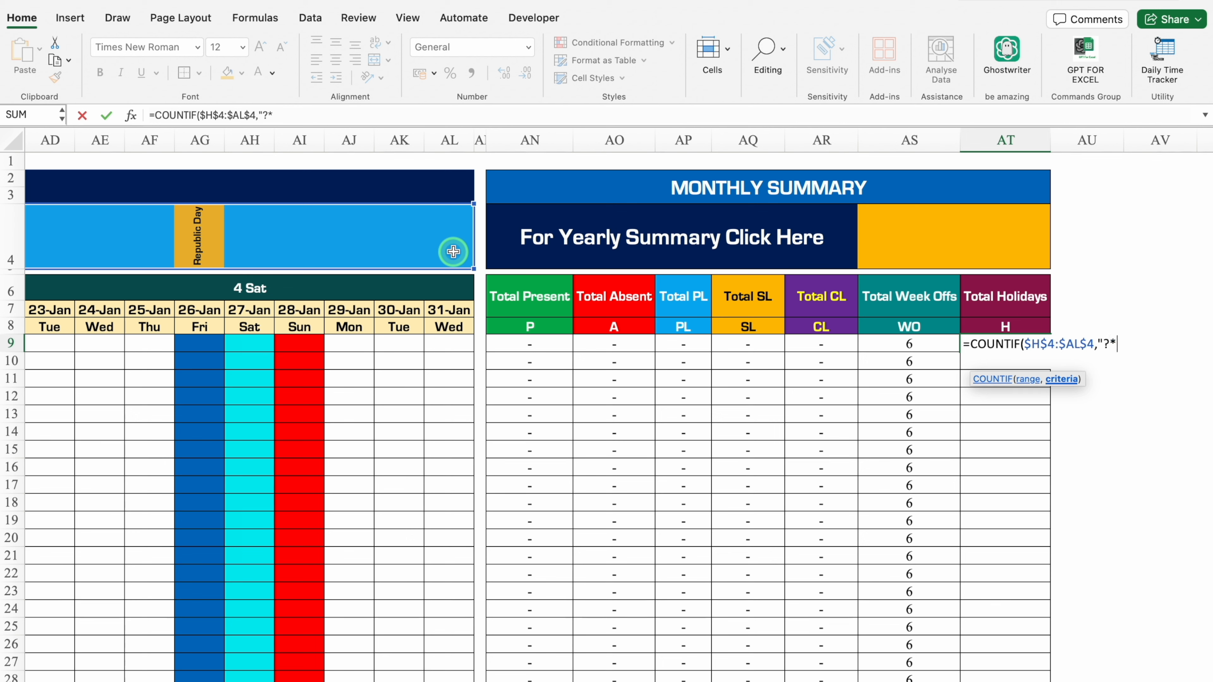
Complete the AT9 formula with the criterion "?*", centre it, and fill it down the Total Holidays column.
type("\")")
key("ctrl+Return")
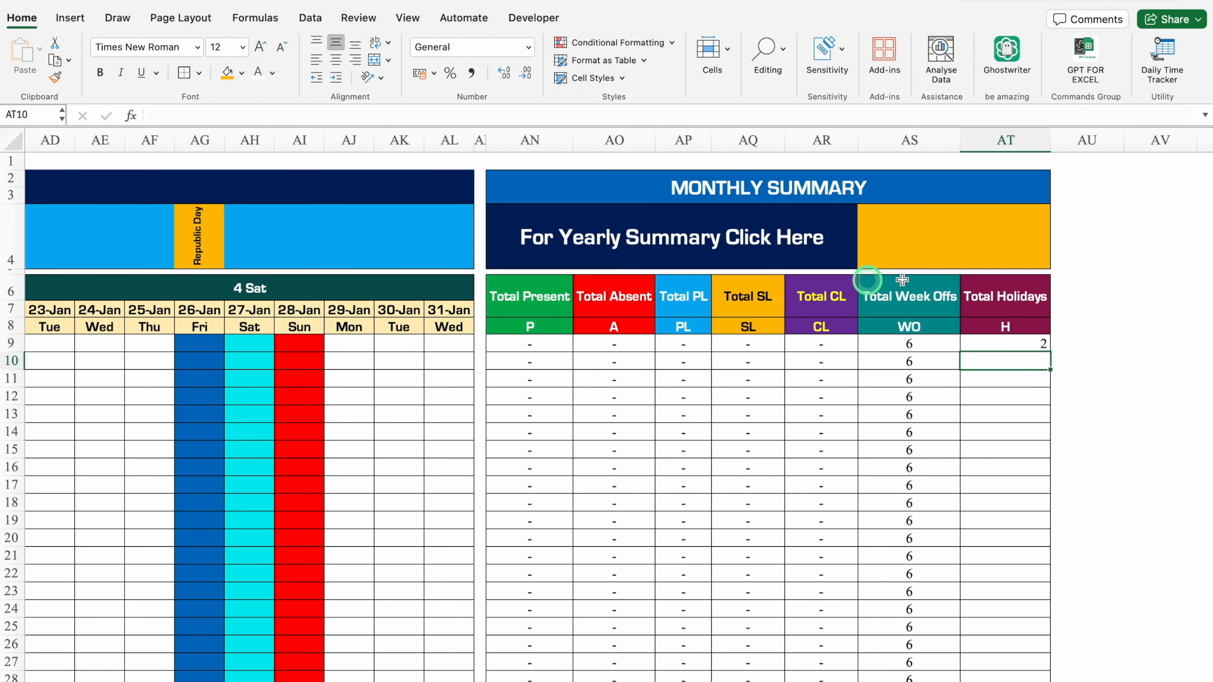
left_click(336, 60)
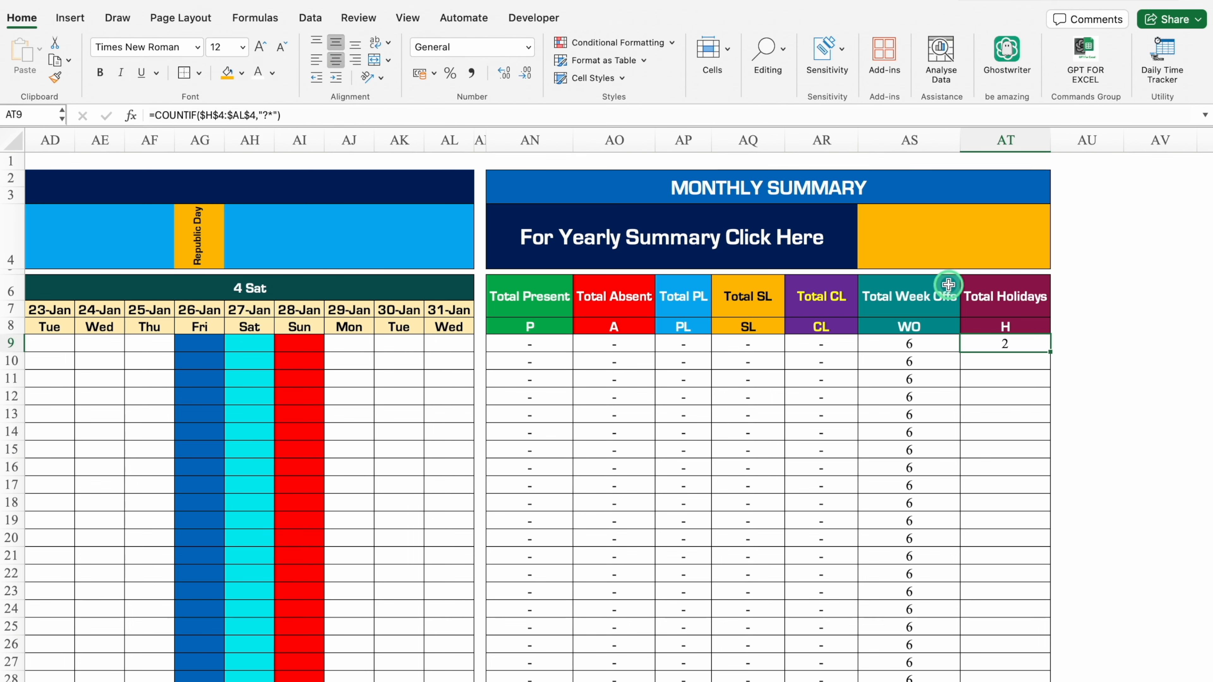
double_click(1050, 351)
left_click(1101, 327)
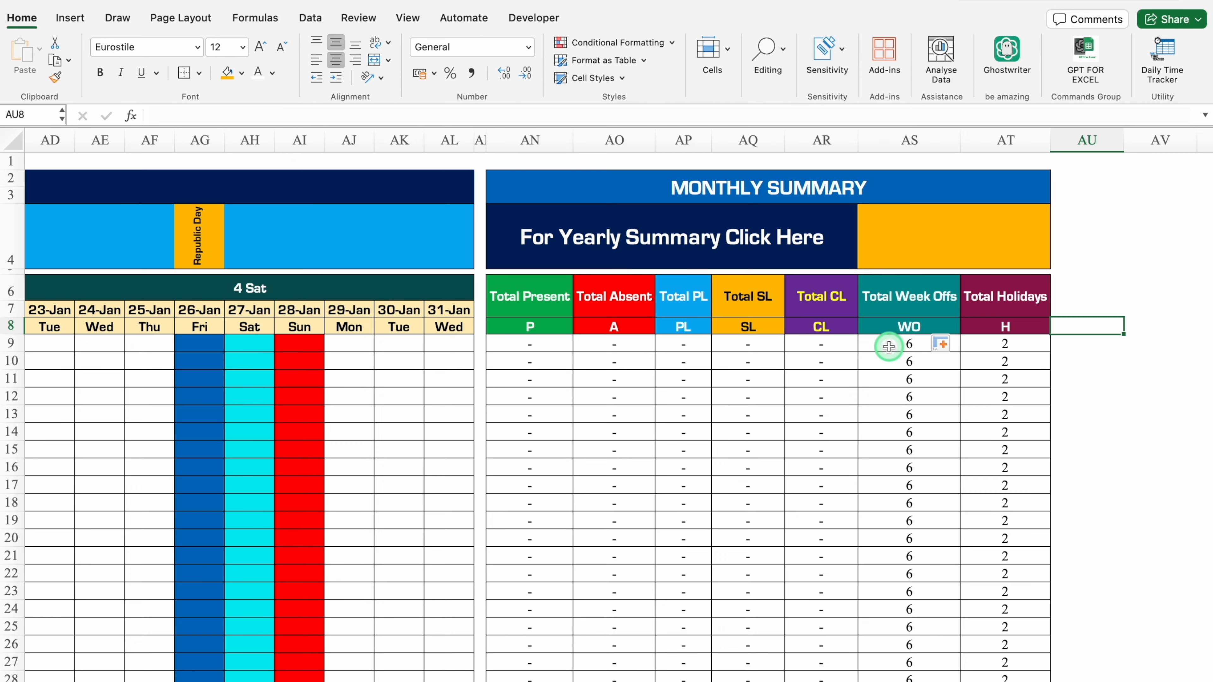
Enter the sample codes P, A, PL, SL and CL in I9:I13 under 2-Jan.
scroll(866, 353, "left", 15)
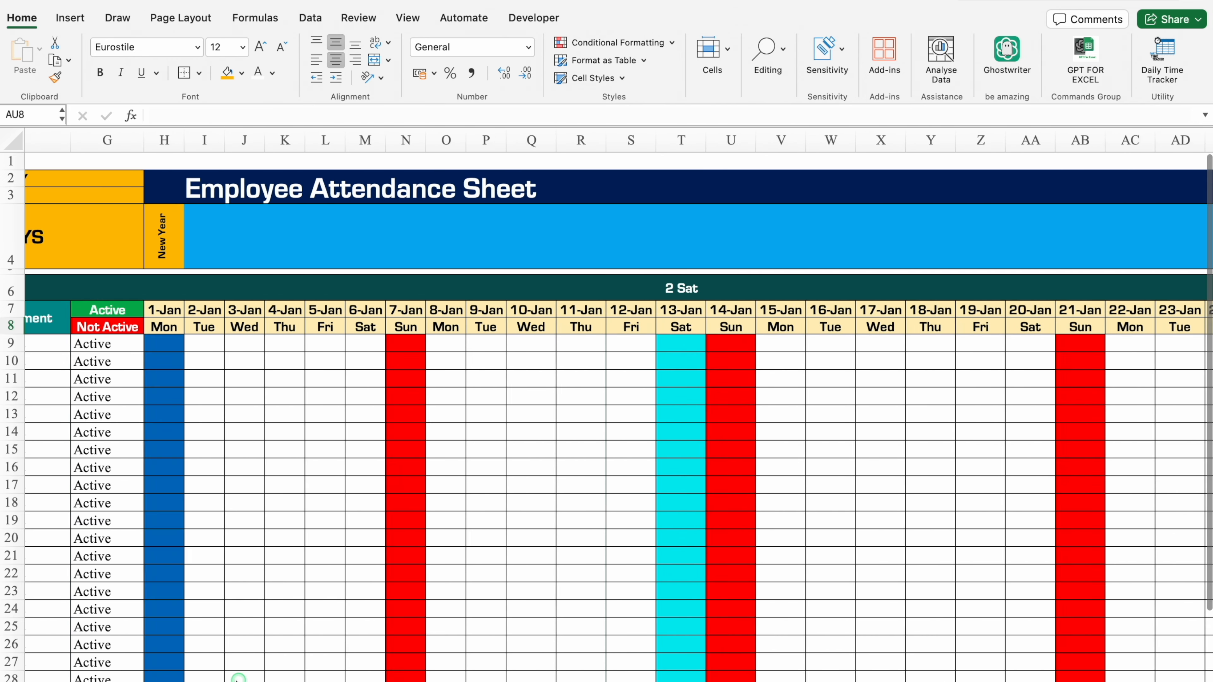
scroll(238, 678, "left", 6)
left_click(653, 343)
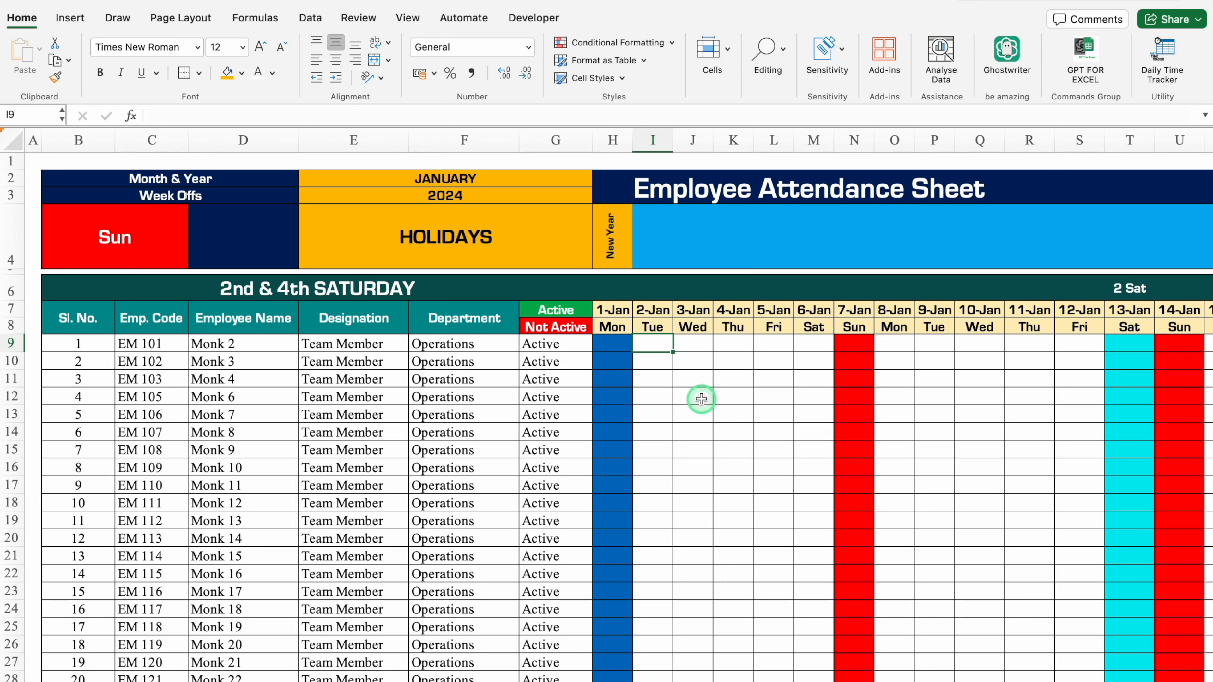
type("P A PL SL CL")
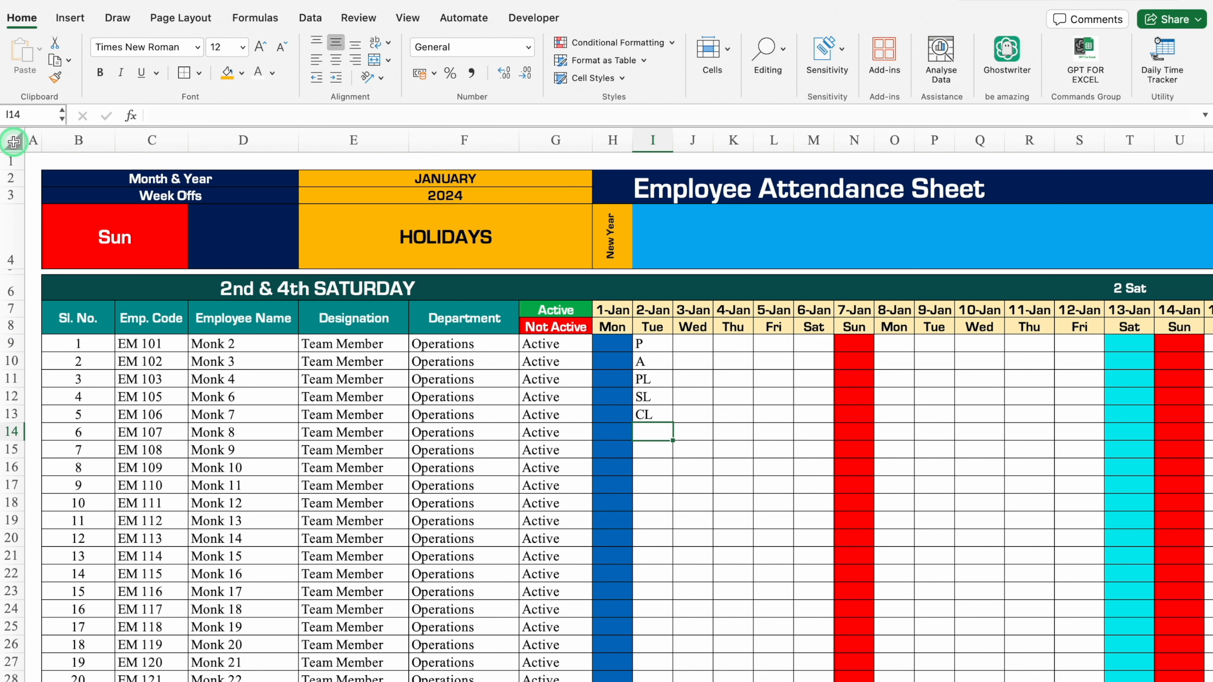
Start a conditional formatting rule for the whole sheet that targets cells equal to P.
left_click(13, 142)
left_click(602, 42)
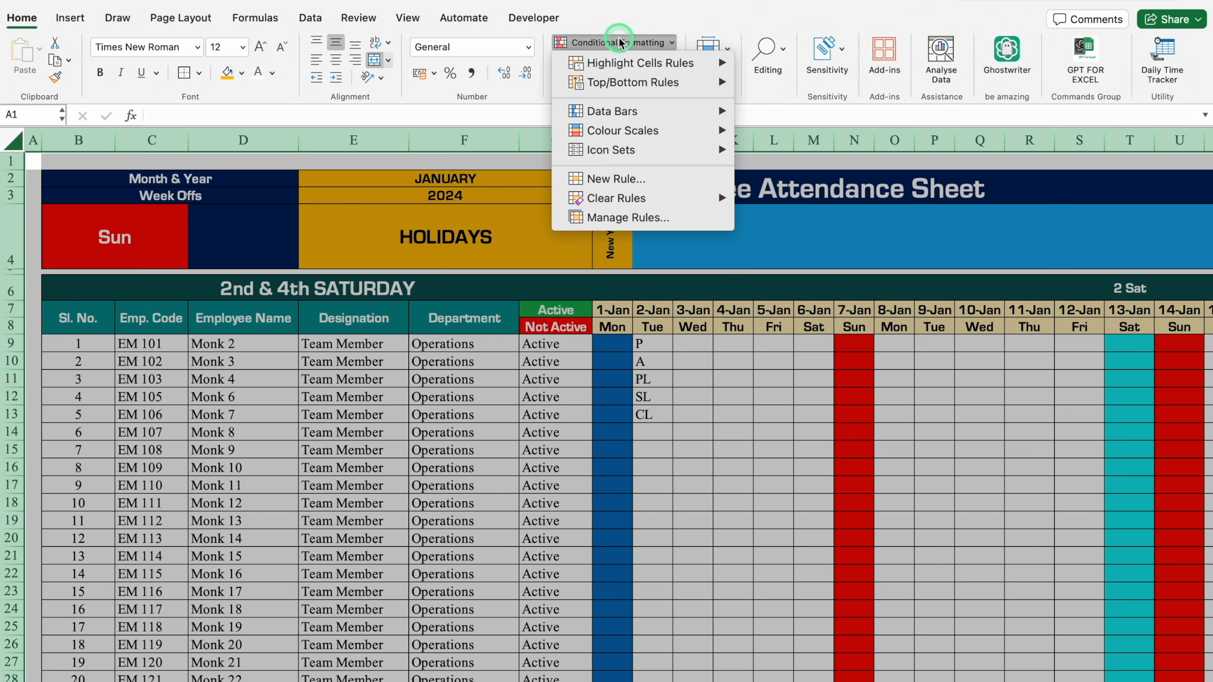
mouse_move(671, 66)
left_click(788, 123)
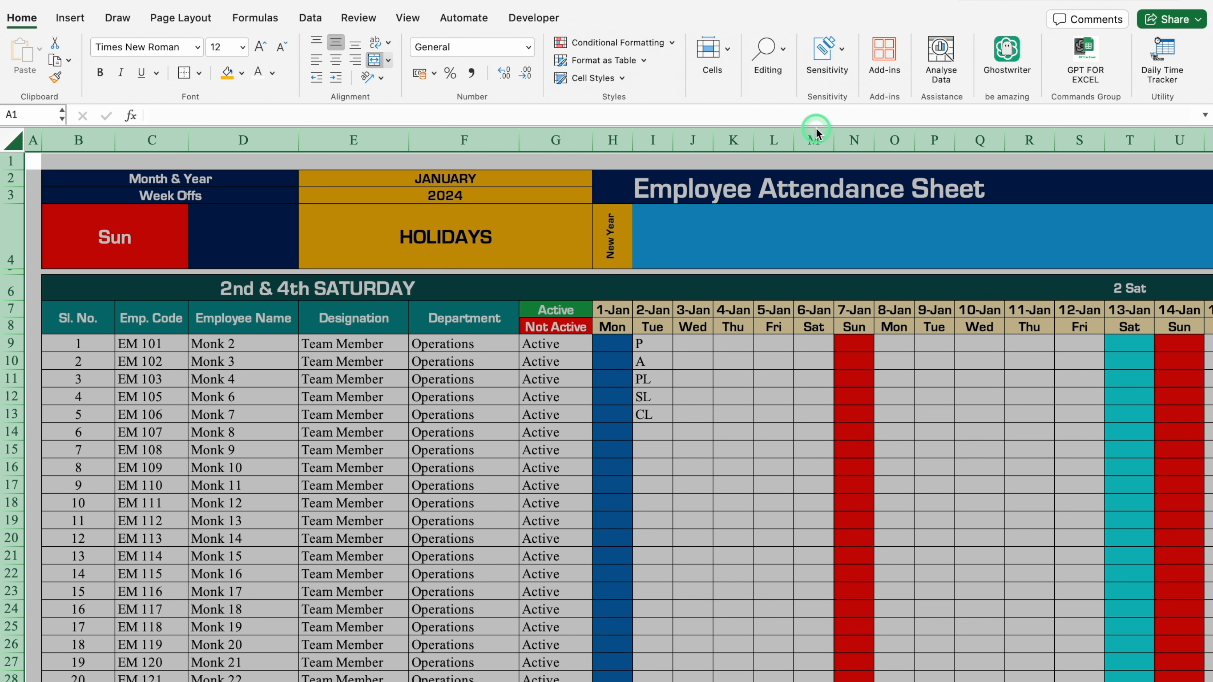
left_click(726, 224)
left_click(762, 359)
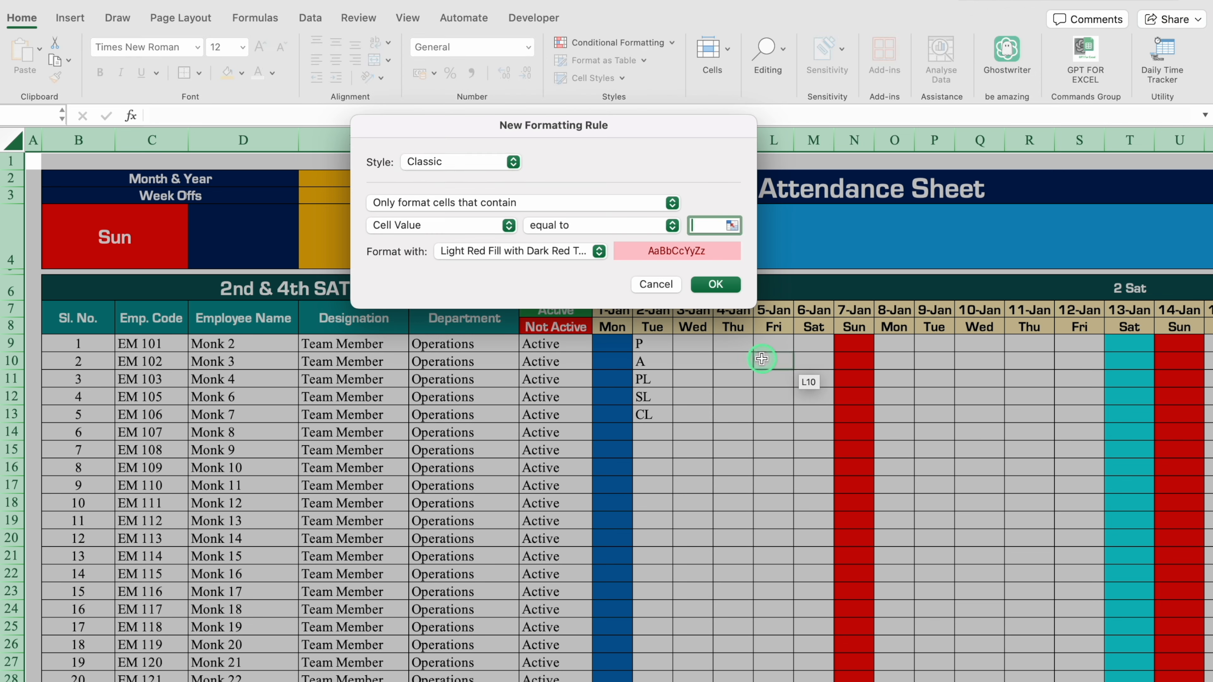
Give the P rule a custom format with green fill and white font, and apply it.
left_click(598, 253)
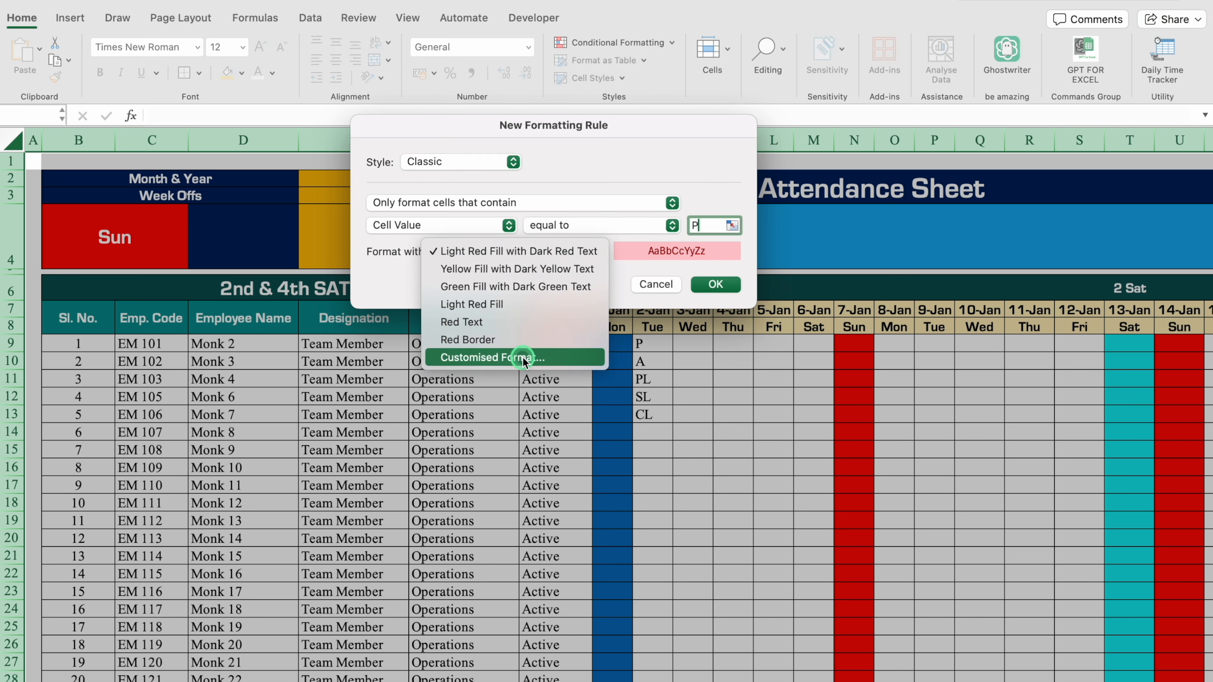
left_click(497, 354)
left_click(683, 83)
left_click(558, 143)
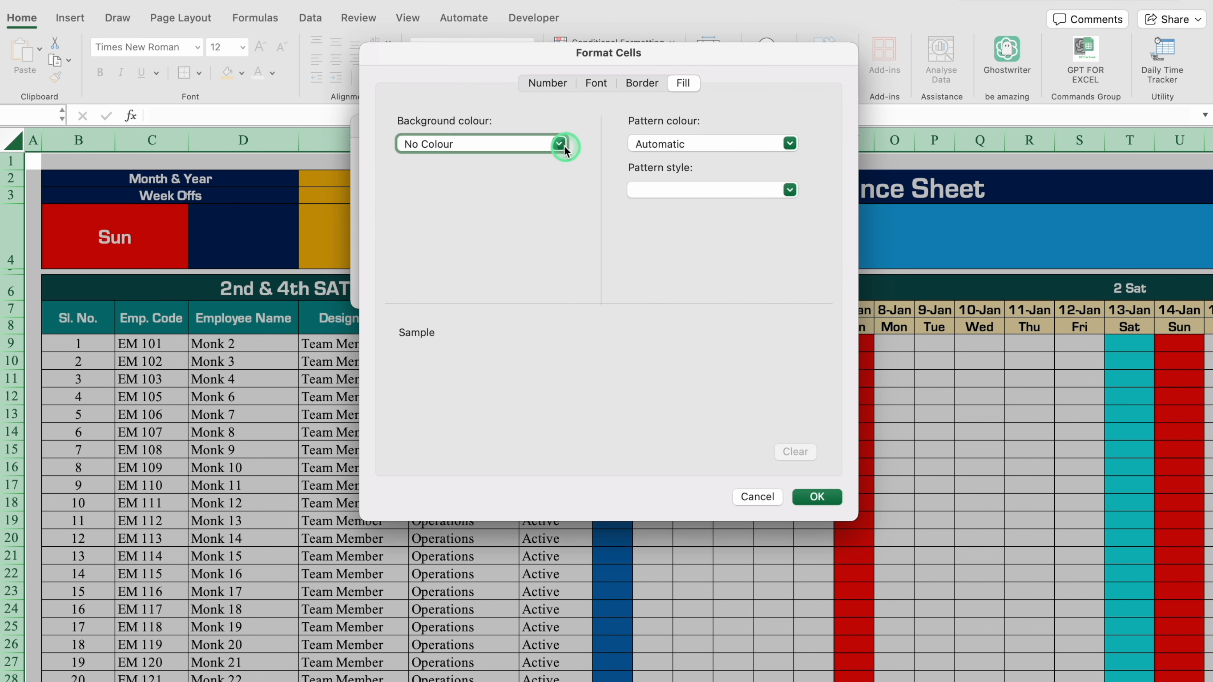
left_click(483, 327)
left_click(597, 85)
left_click(712, 268)
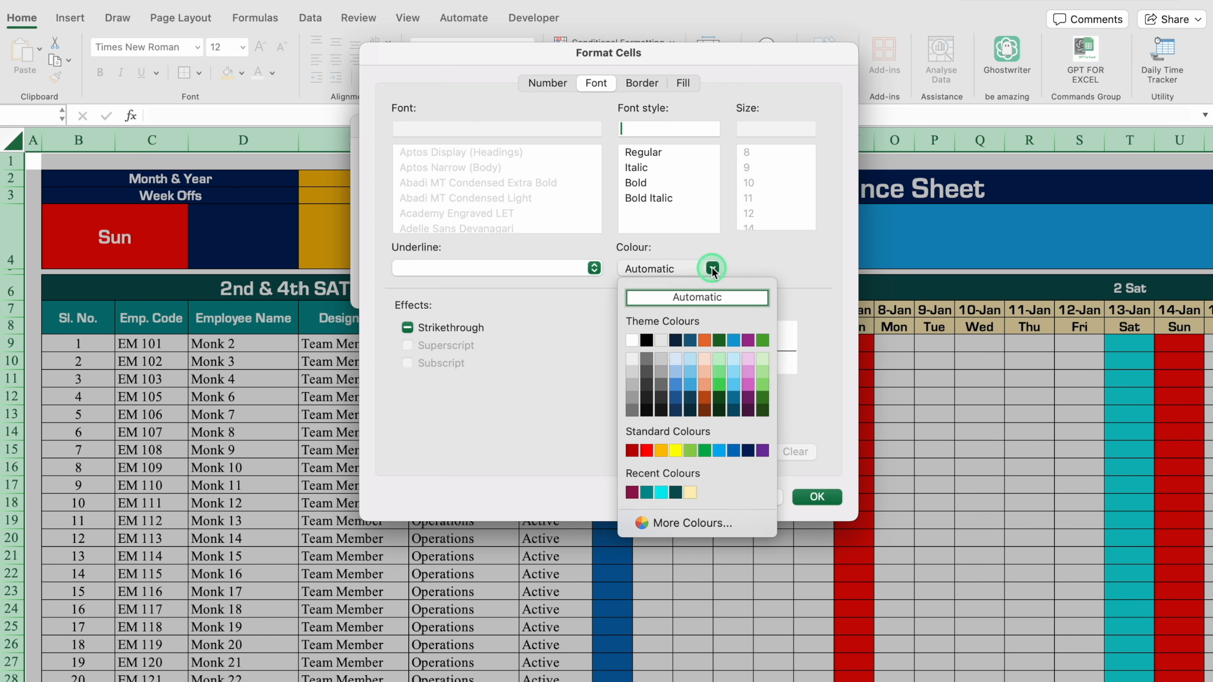
left_click(646, 365)
left_click(817, 496)
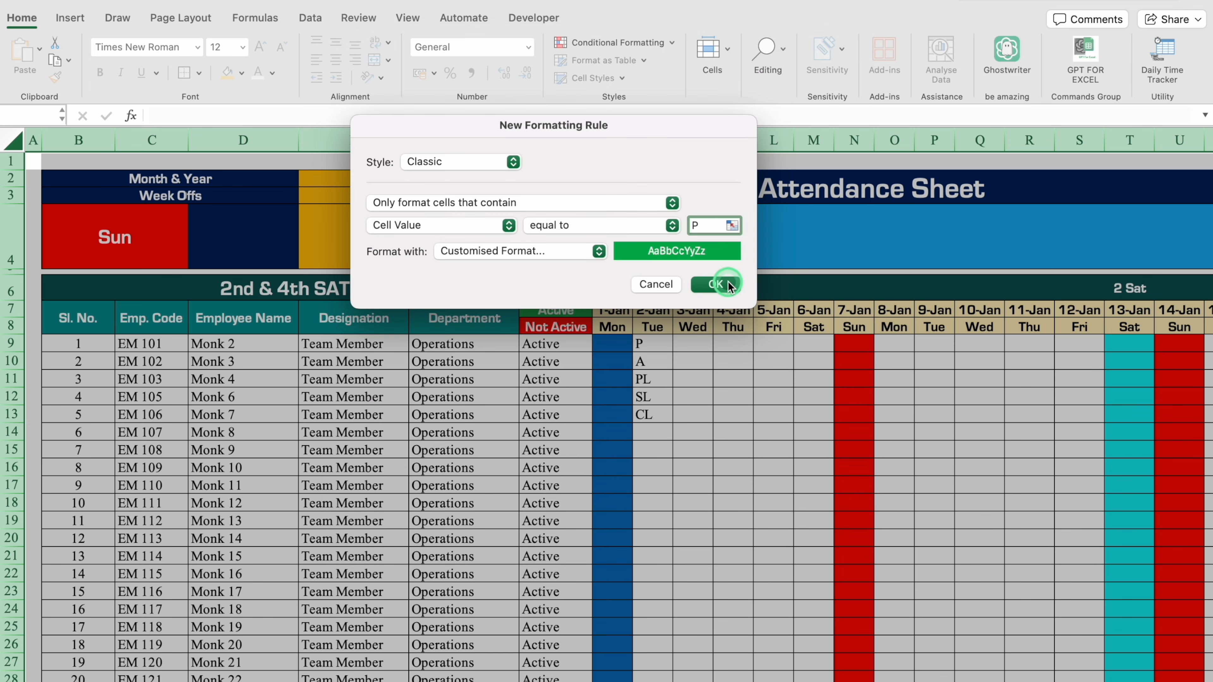
left_click(726, 282)
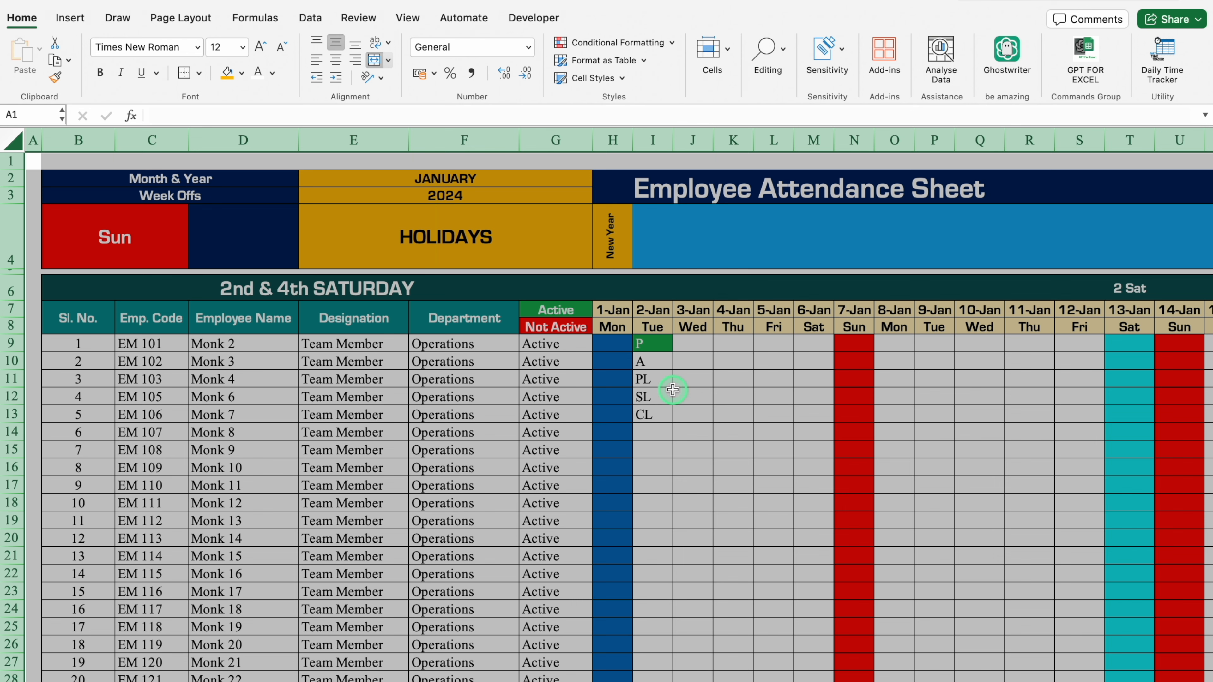
Add equal-to rules colouring A red, PL light blue, SL orange, and CL purple with yellow text.
left_click(616, 42)
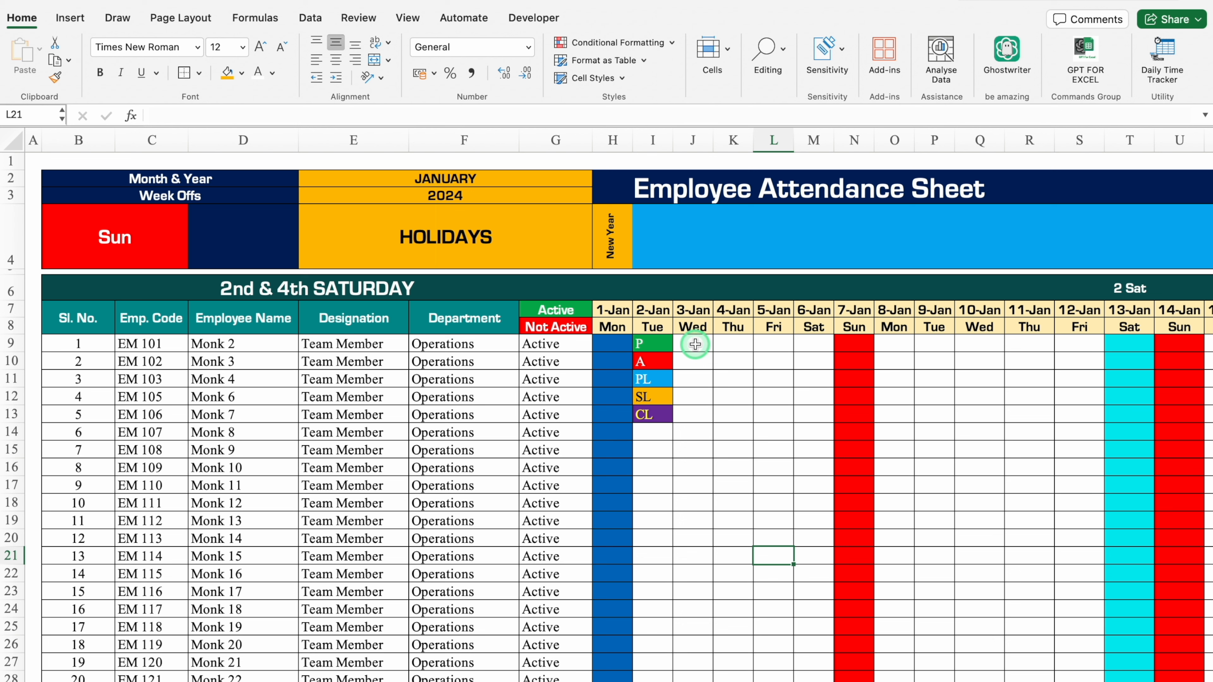
Delete the sample attendance codes from I9:I13.
left_click_drag(655, 344, 662, 415)
key("Delete")
left_click(677, 418)
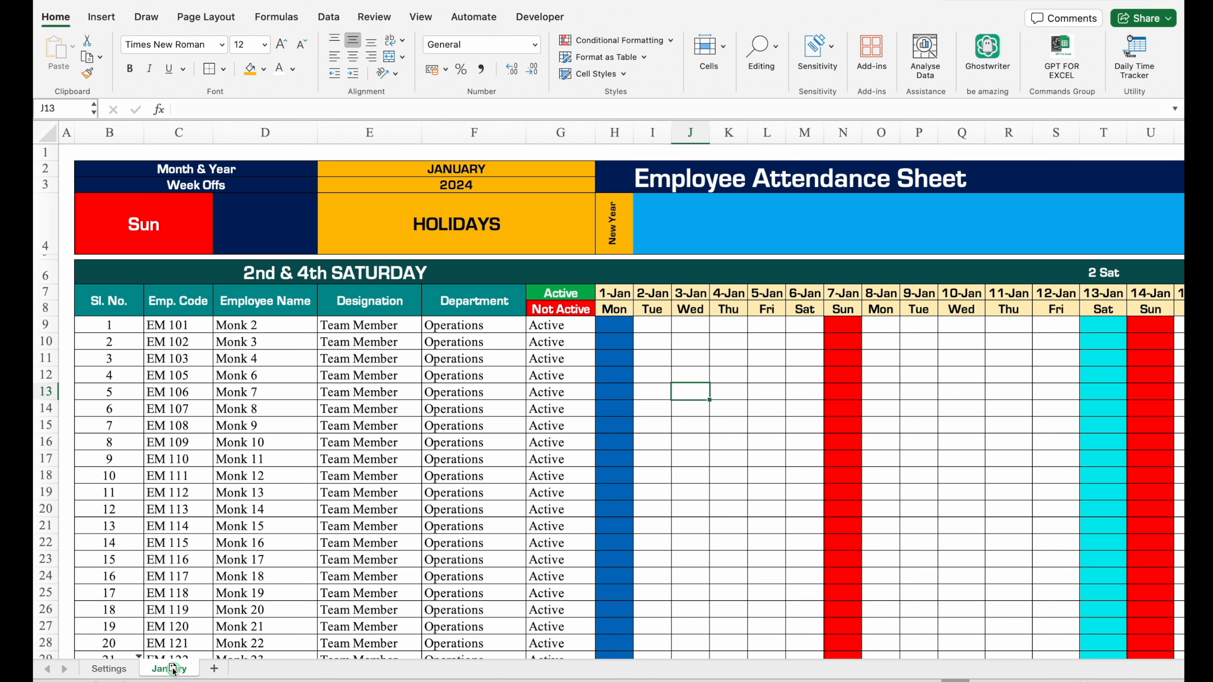
Duplicate the January sheet twelve times, making copies January (2) through January (13).
left_click(214, 671)
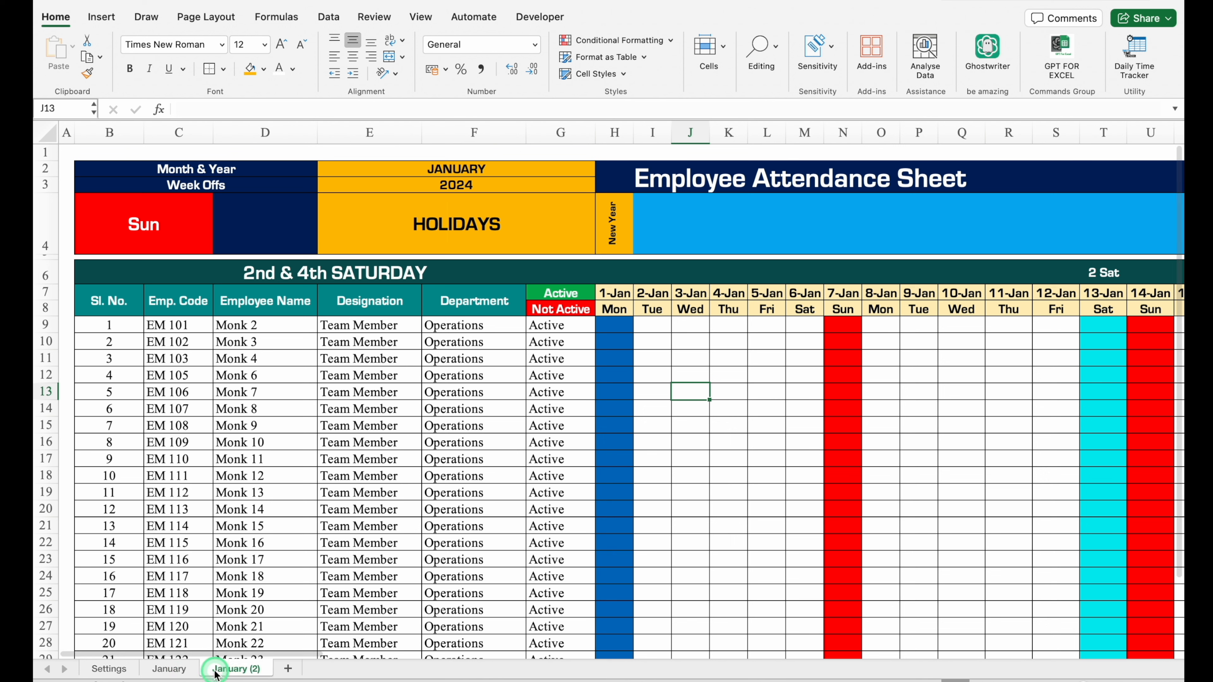
left_click(289, 671)
left_click(361, 670)
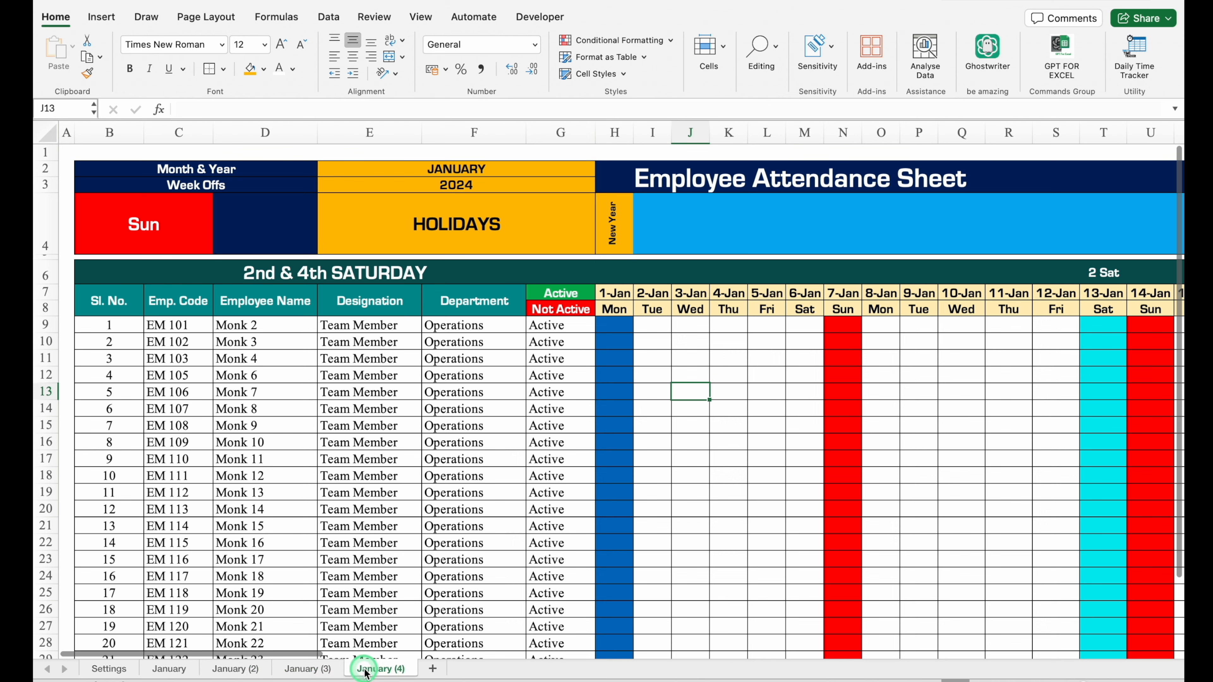
left_click(434, 670)
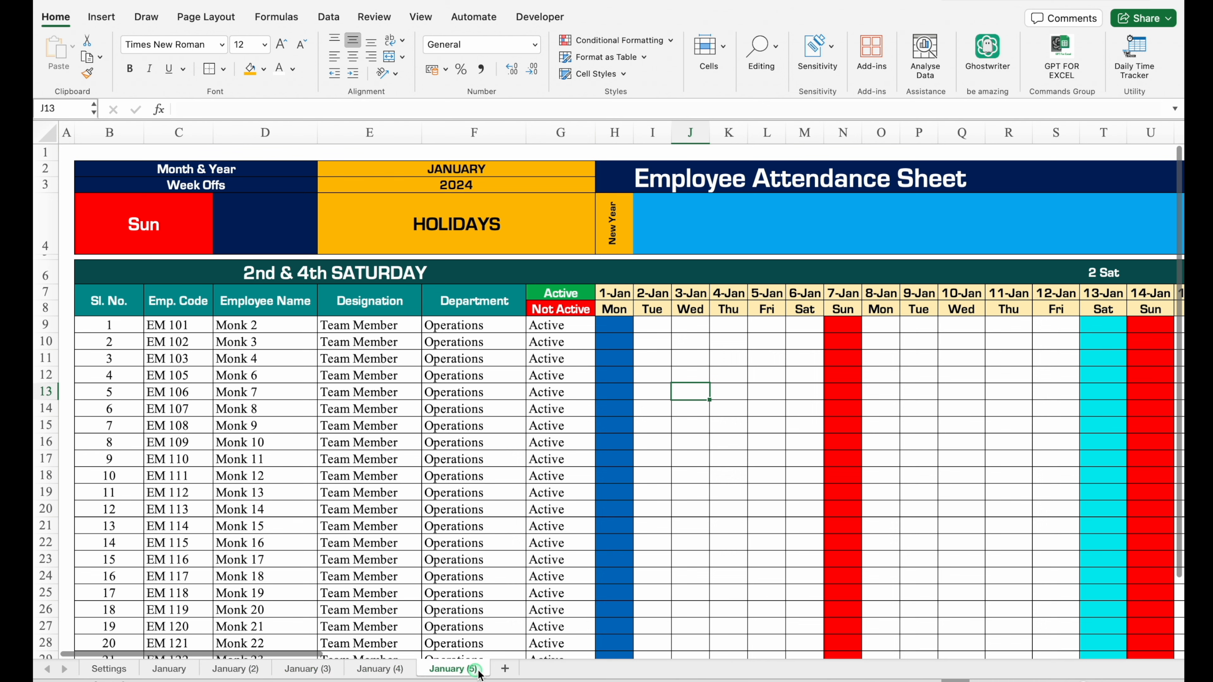
left_click(508, 672)
left_click(580, 671)
left_click(650, 670)
left_click(723, 670)
left_click(796, 670)
left_click(884, 670)
left_click(951, 669)
left_click(1029, 669)
Rename the copies January (2) through January (6) as February, March, April, May and June.
left_click(168, 671)
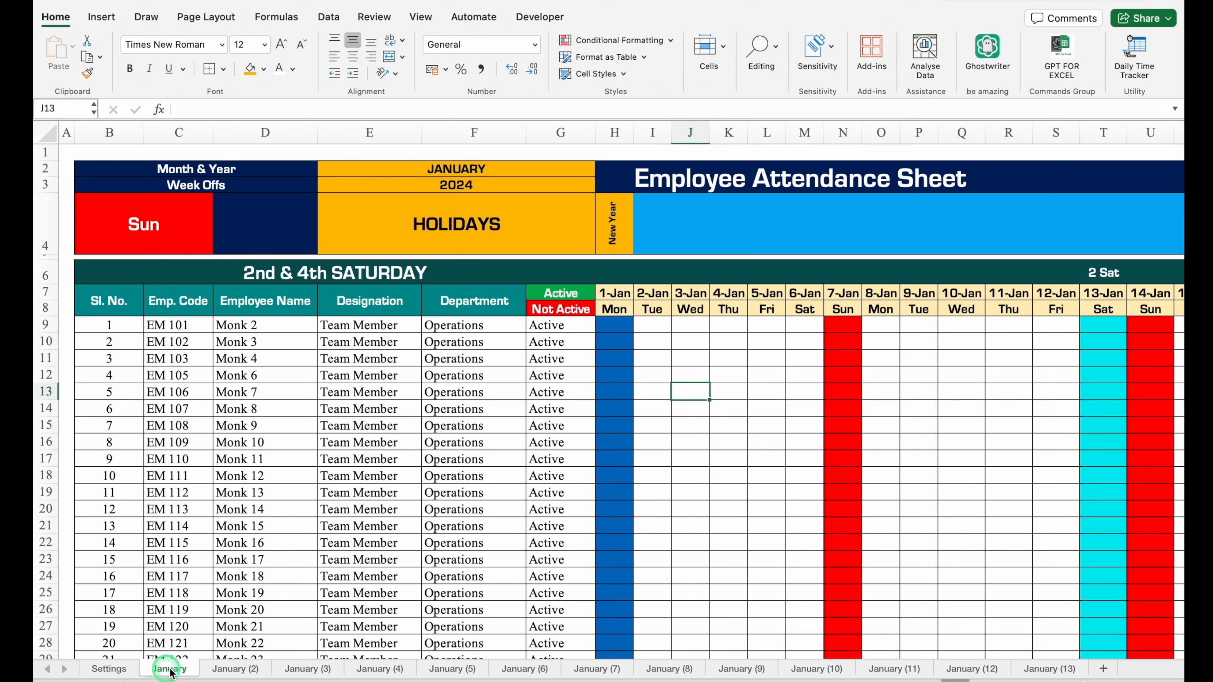
double_click(233, 670)
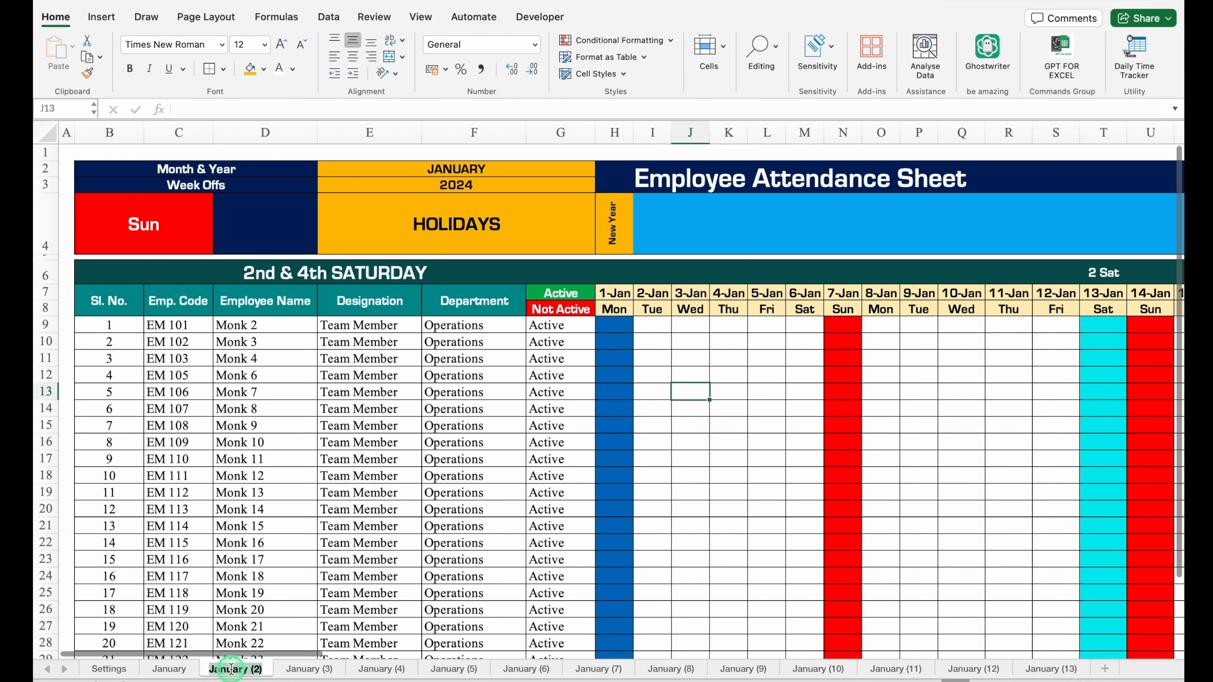
type("February")
double_click(301, 669)
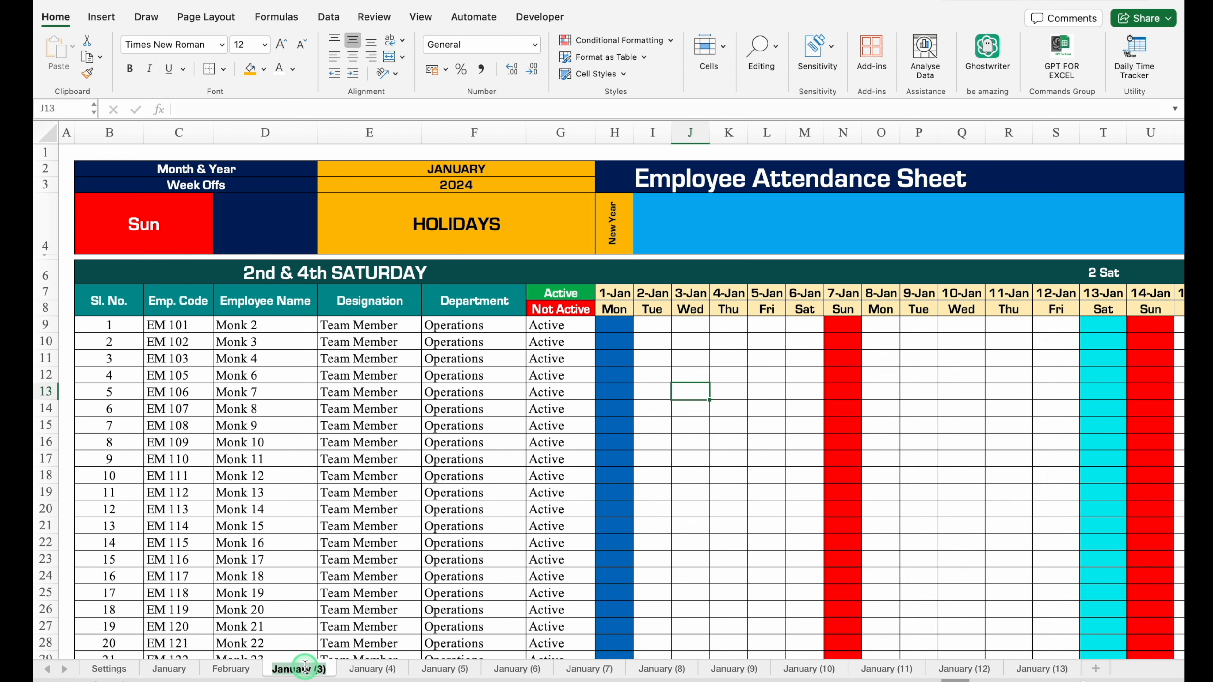
type("March")
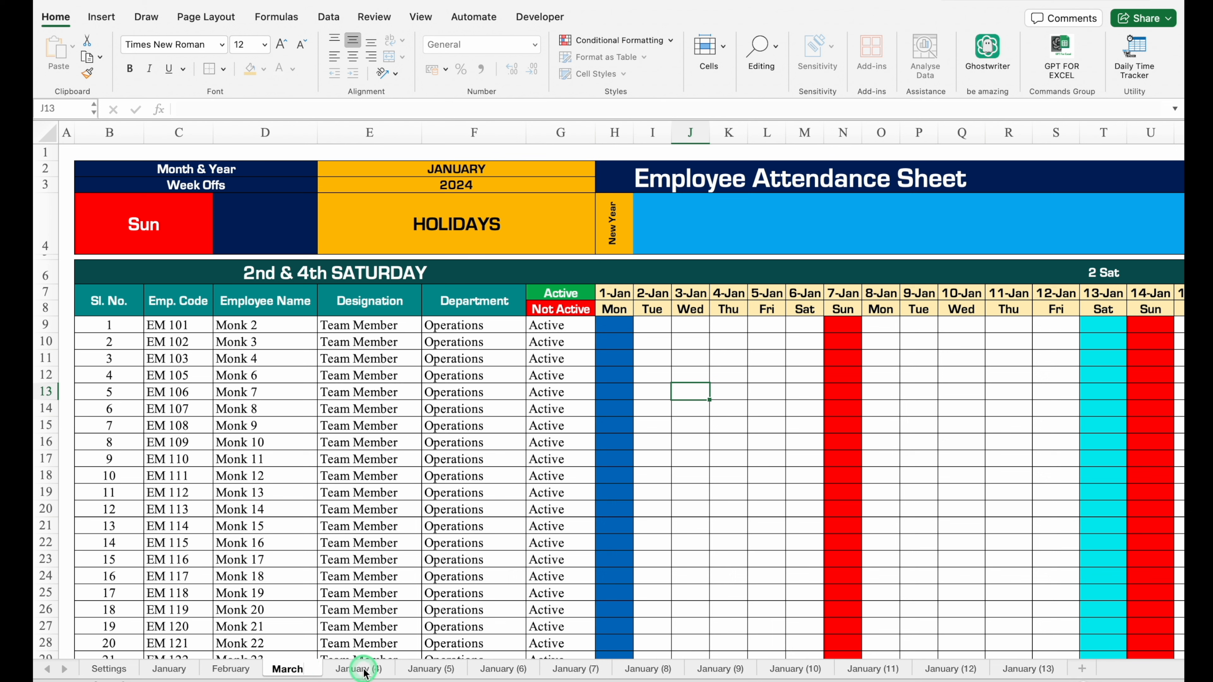
double_click(364, 671)
type("April")
double_click(428, 670)
type("May")
double_click(483, 670)
type("June")
Rename the remaining January copies in order as July, August, September, October, November, December and Annual.
double_click(546, 670)
type("JulyAugust")
double_click(655, 669)
type("September")
double_click(731, 669)
type("October")
double_click(791, 669)
type("November")
double_click(863, 669)
type("December")
double_click(940, 669)
type("Annual")
key("Return")
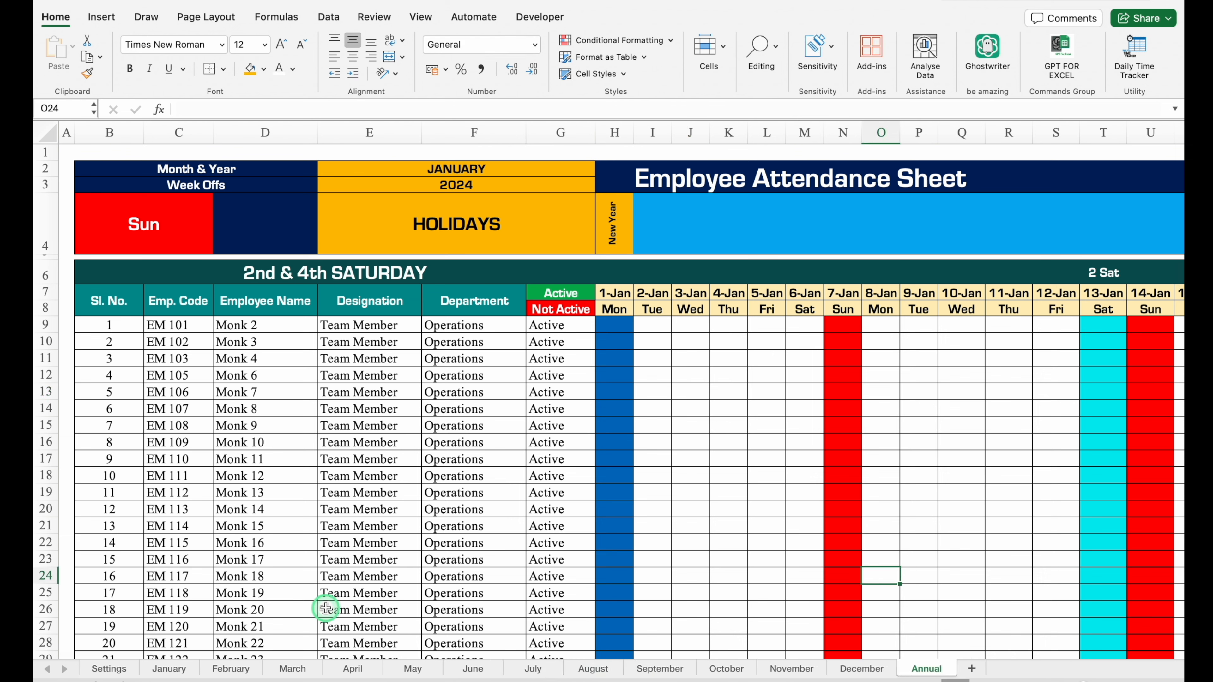
Set the month in E2 of each sheet from February to December to match its sheet name.
left_click(209, 670)
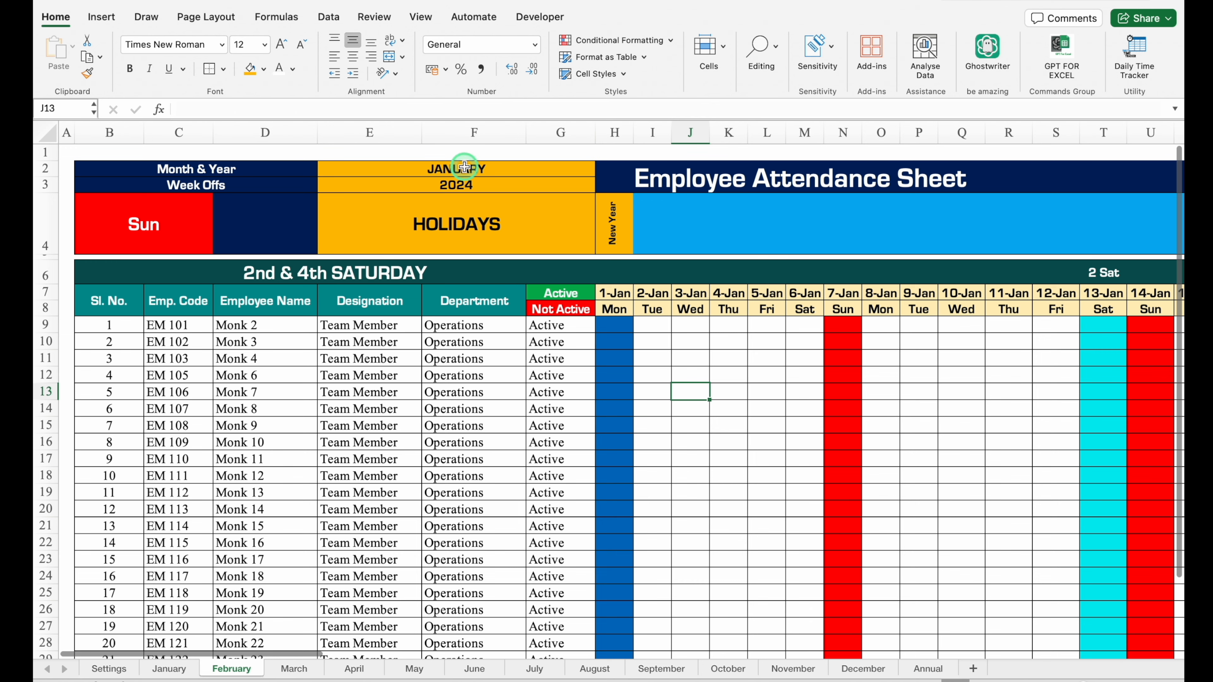
left_click(464, 167)
left_click(602, 168)
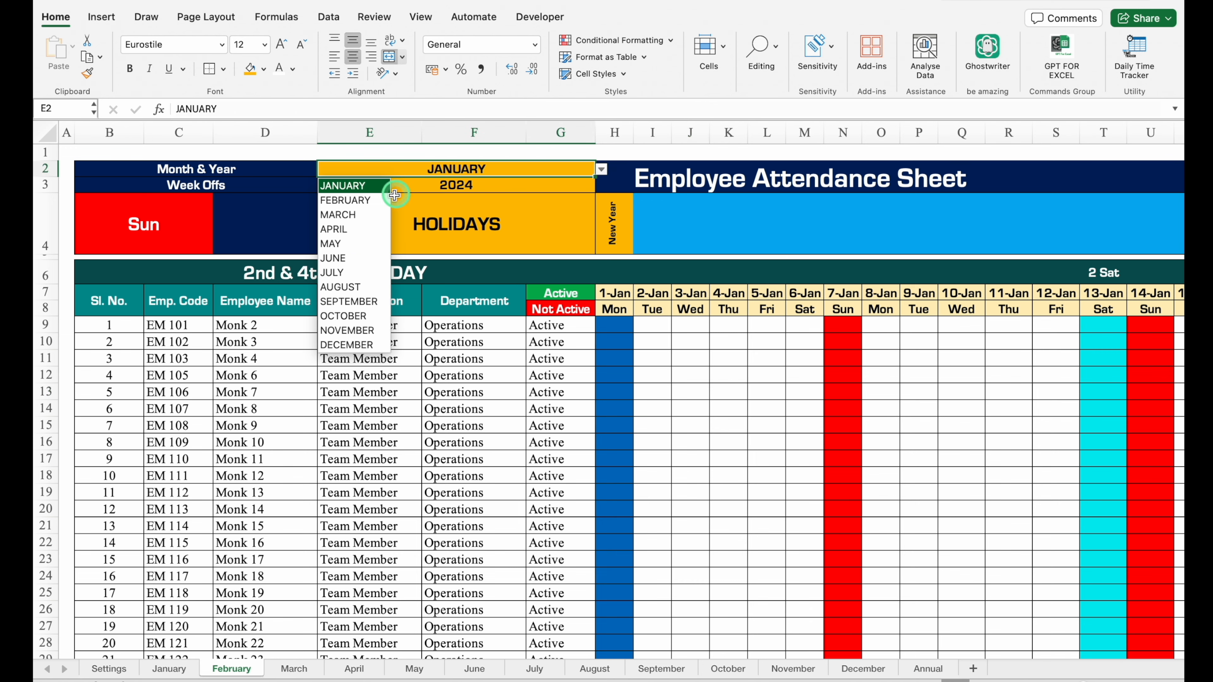
left_click(374, 200)
left_click(293, 669)
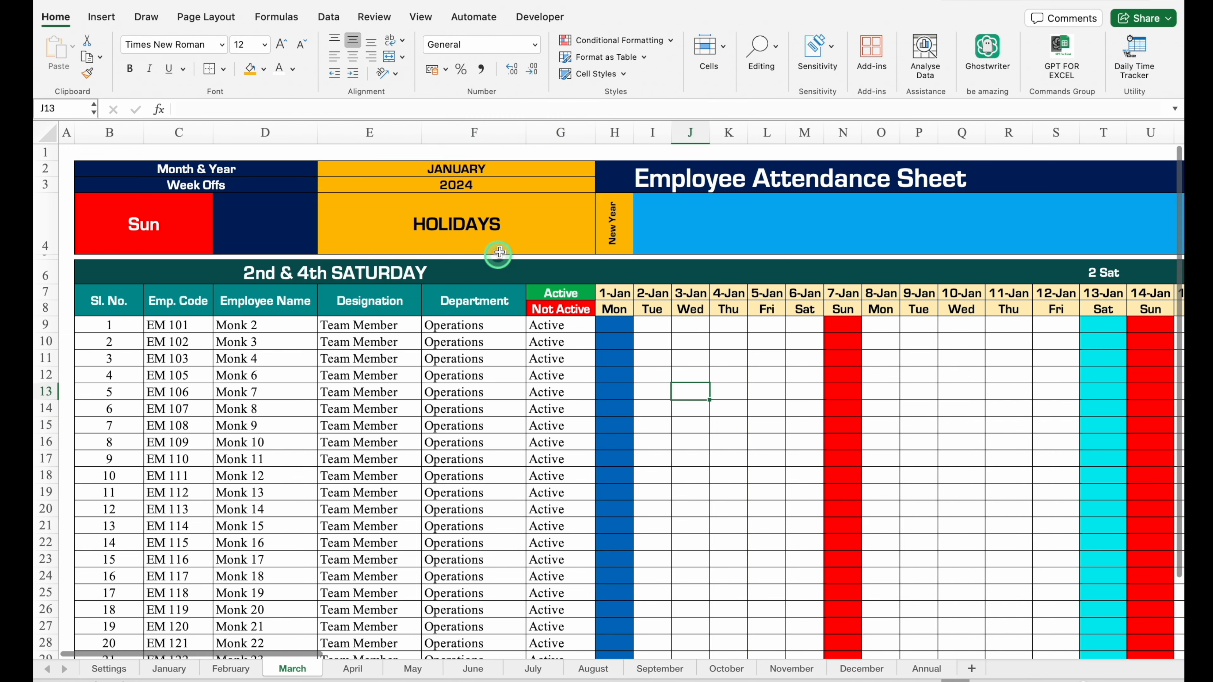
left_click(480, 168)
left_click(602, 169)
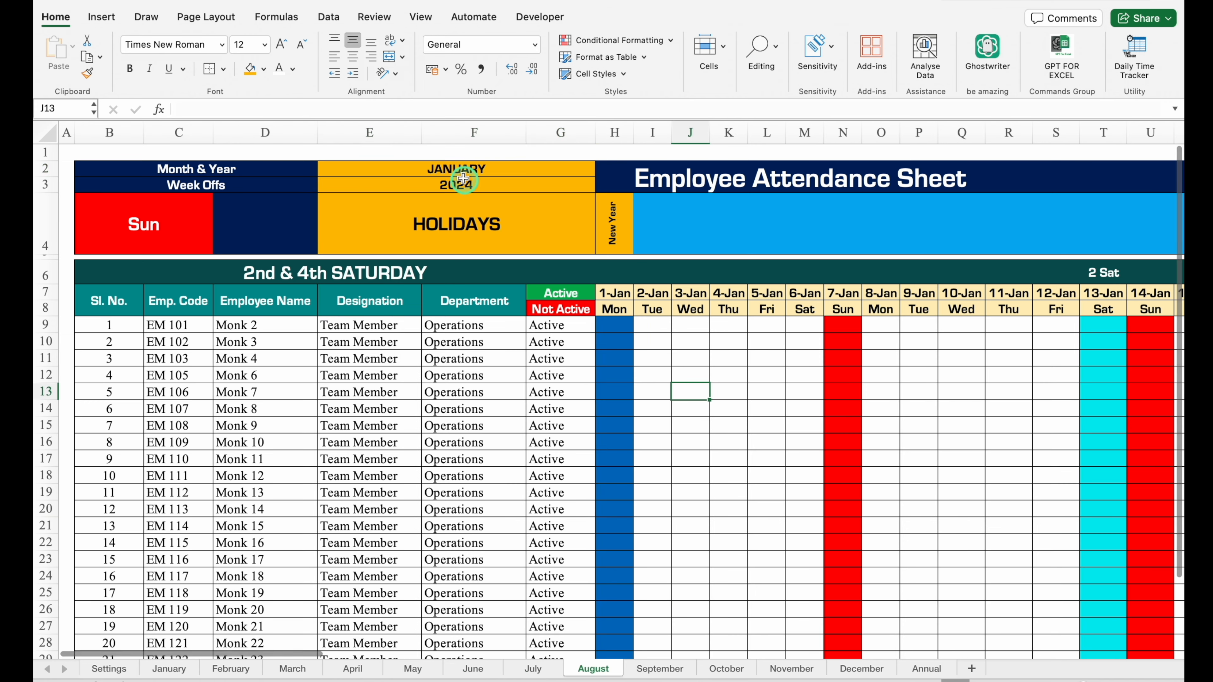
left_click(657, 669)
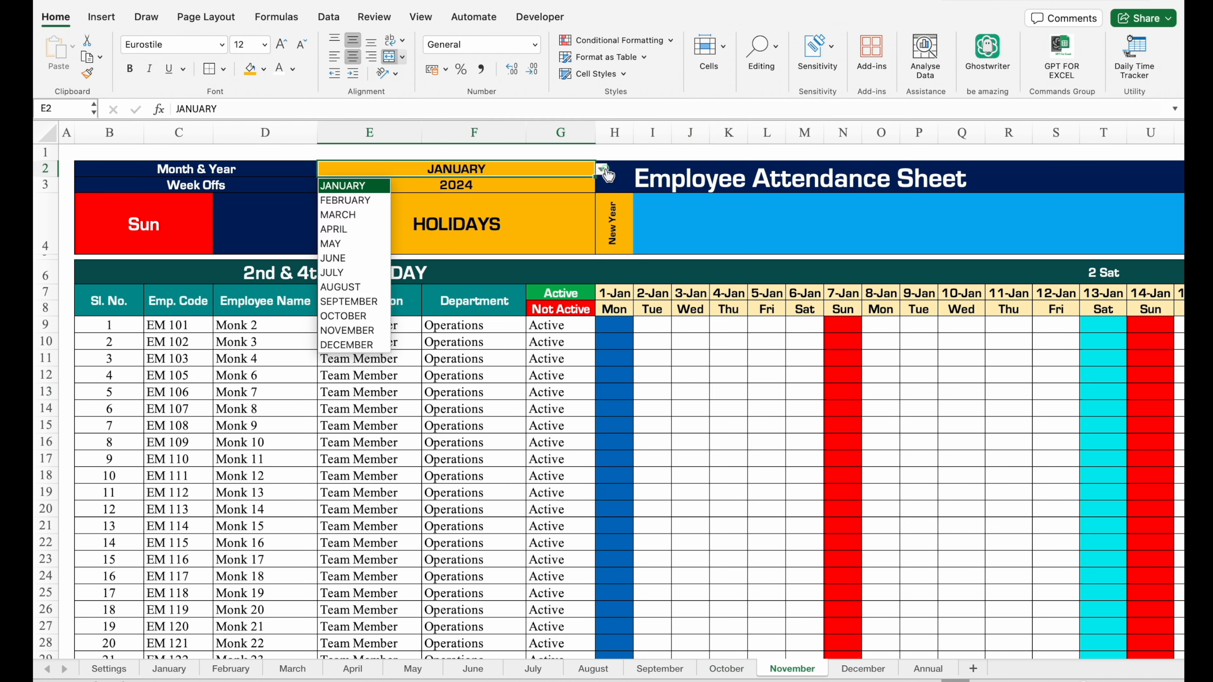
left_click(730, 356)
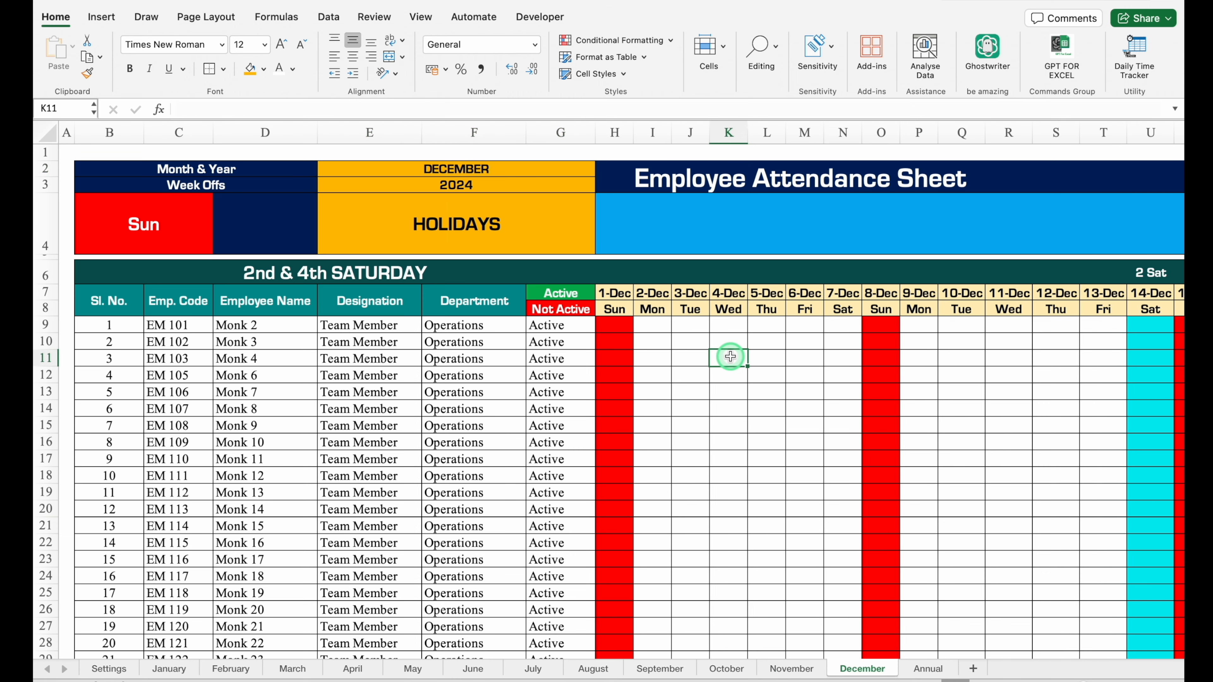
On the Annual sheet, delete the daily attendance columns and clear the summary values in columns I to O from row 9 down.
left_click(926, 669)
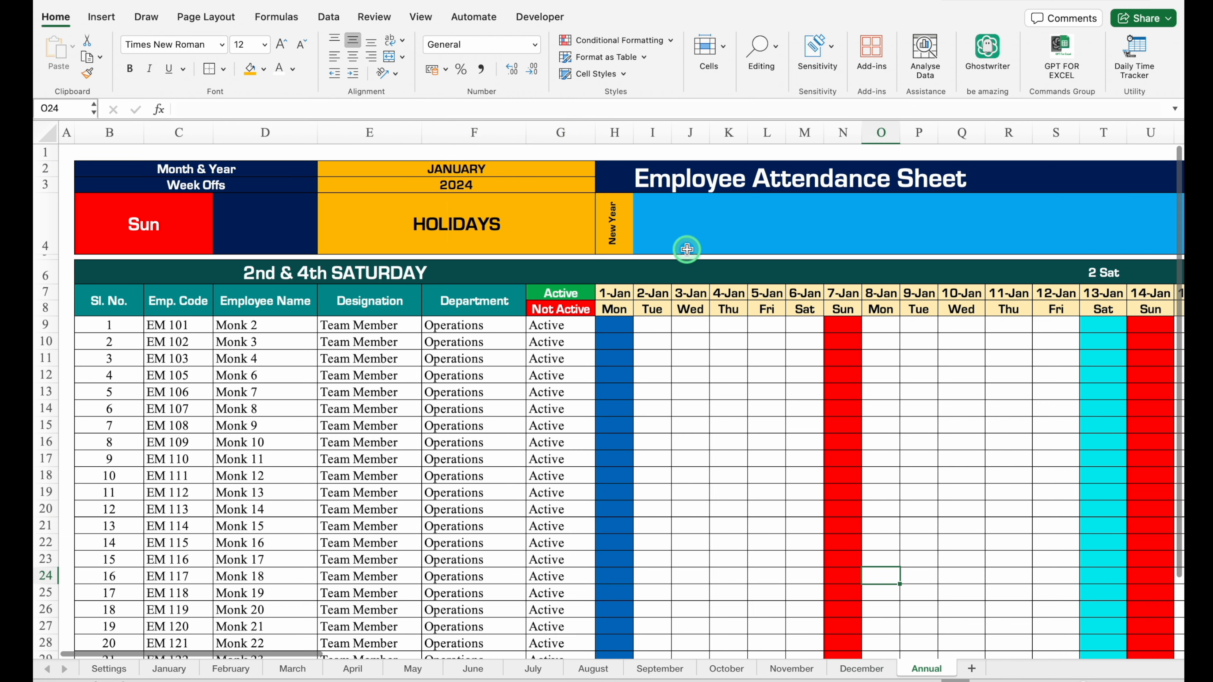
left_click_drag(615, 132, 970, 241)
key("super+minus")
left_click_drag(648, 325, 1102, 622)
key("Delete")
scroll(716, 382, "up", 5)
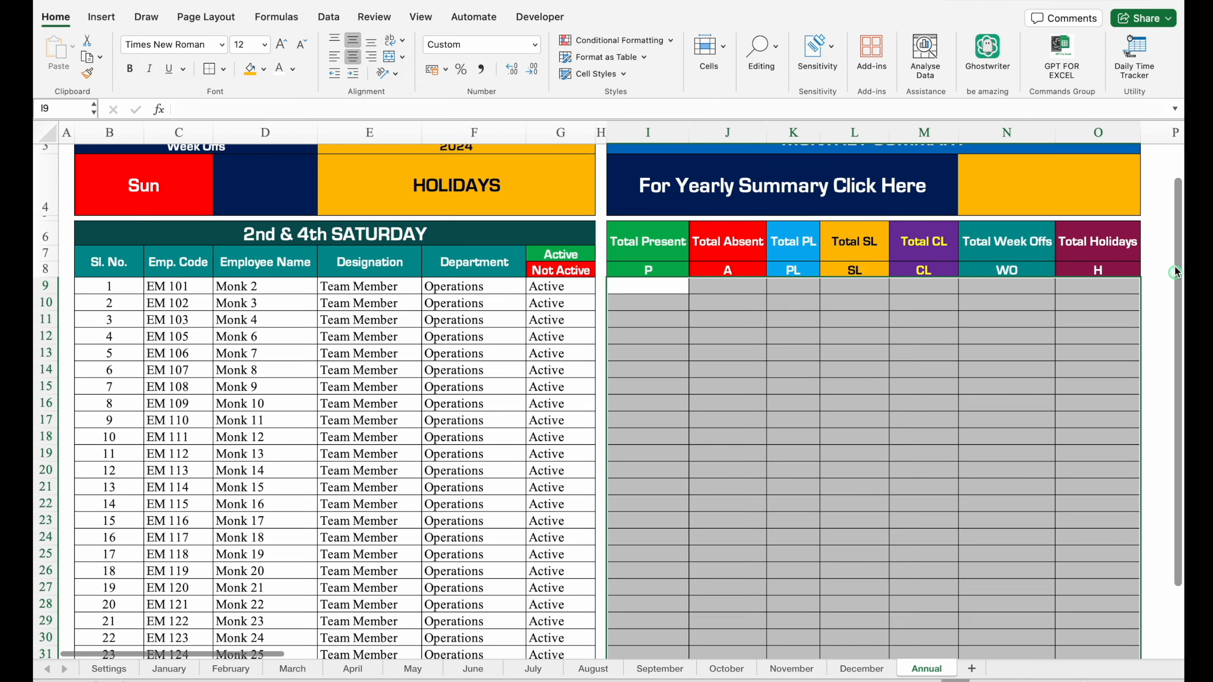
Delete row 4 with the week-off and holiday cells, and clear the month and year header in B2:G3.
right_click(42, 219)
left_click(66, 324)
left_click_drag(196, 169, 407, 177)
key("Delete")
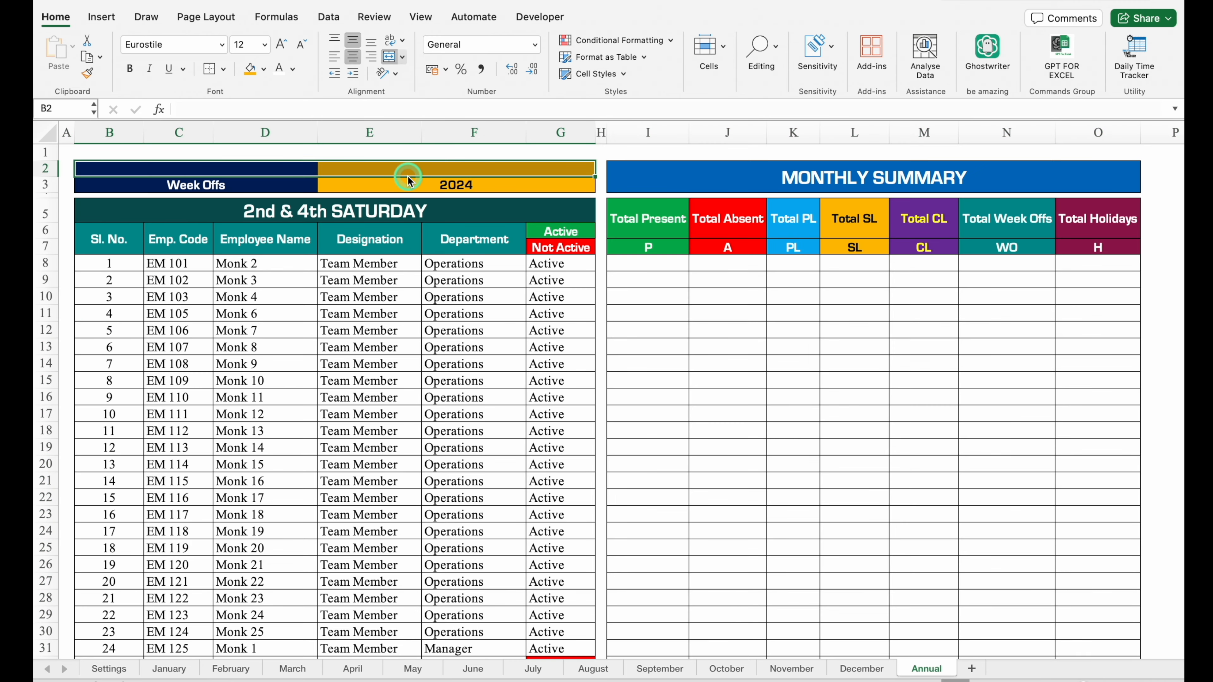
key("Delete")
left_click_drag(273, 188, 417, 183)
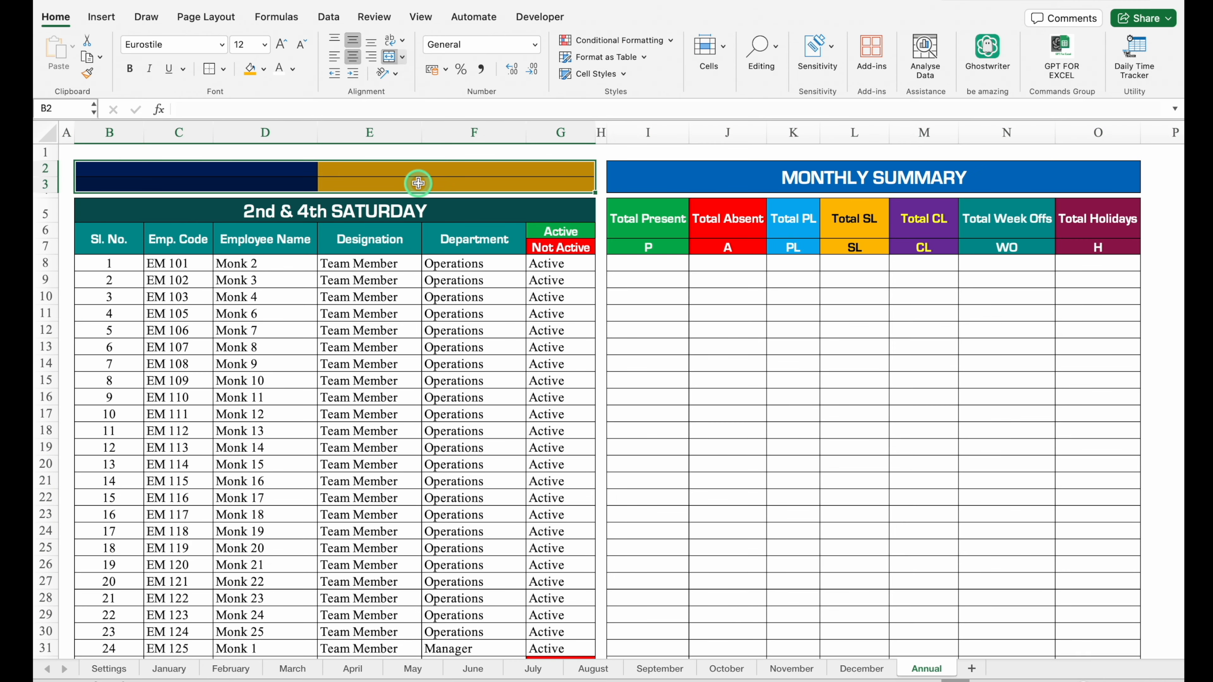
Merge B2:G3 into one cell titled EMPLOYEE DATA at font size 18.
left_click(389, 60)
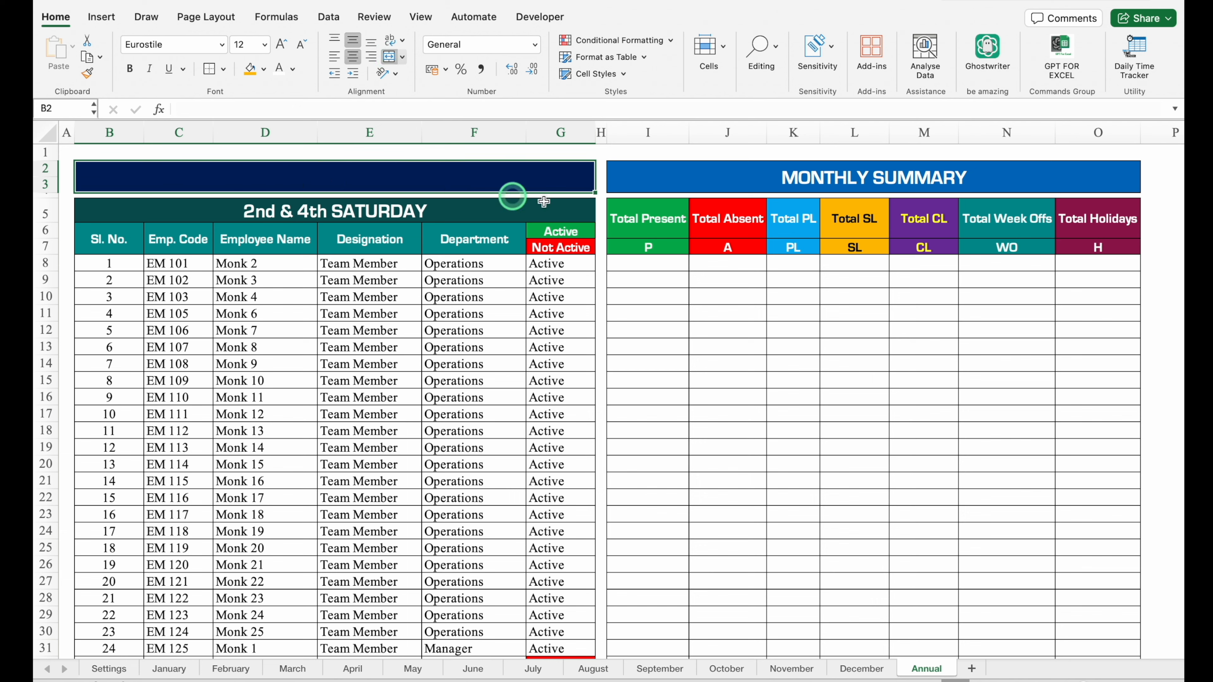
type("EMPLOYEE DATA")
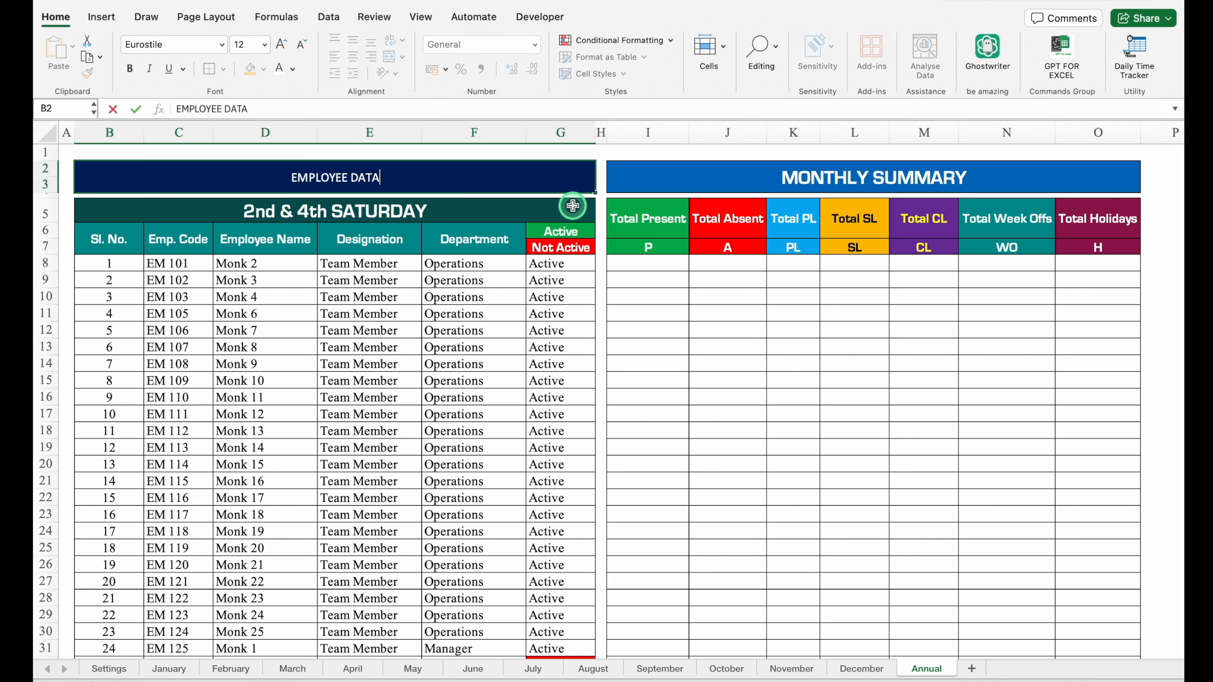
key("Return")
left_click(290, 50)
left_click(290, 50)
left_click(290, 50)
Clear the 2nd & 4th SATURDAY banner in row 5 and unmerge its cells.
key("Down")
key("Delete")
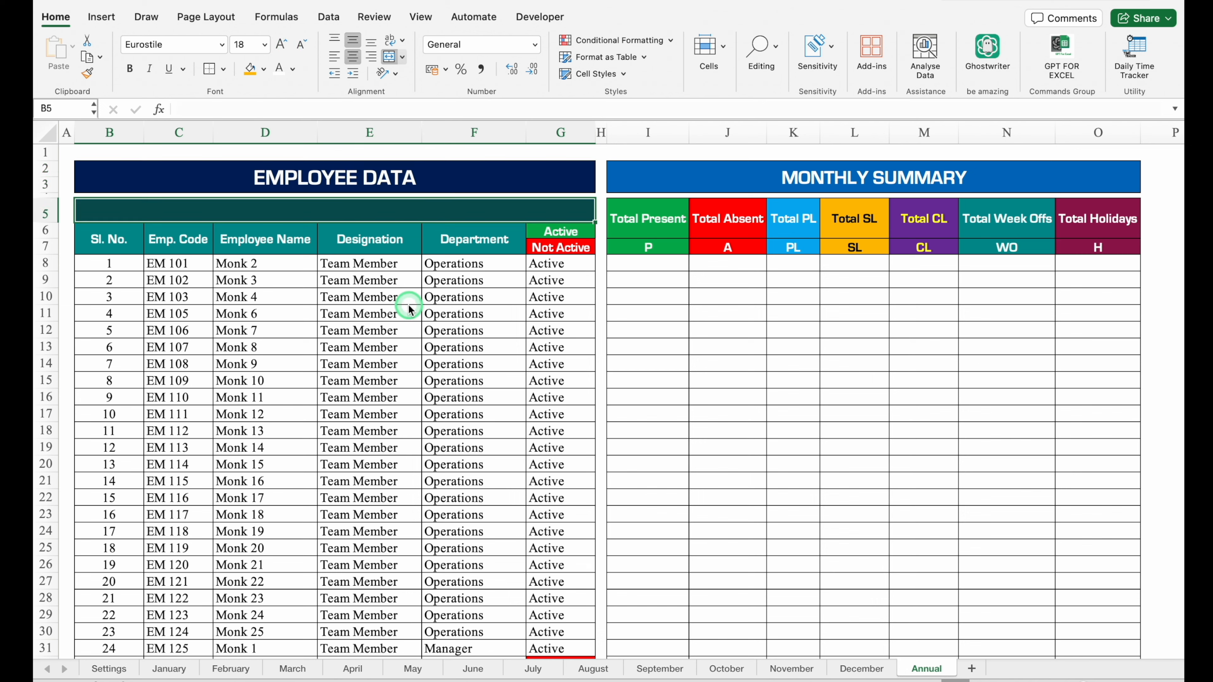
left_click(391, 57)
Merge the Sl. No. through Department headers each across rows 5 to 7, and the Active header across rows 5 and 6.
left_click_drag(115, 235, 114, 213)
left_click(391, 58)
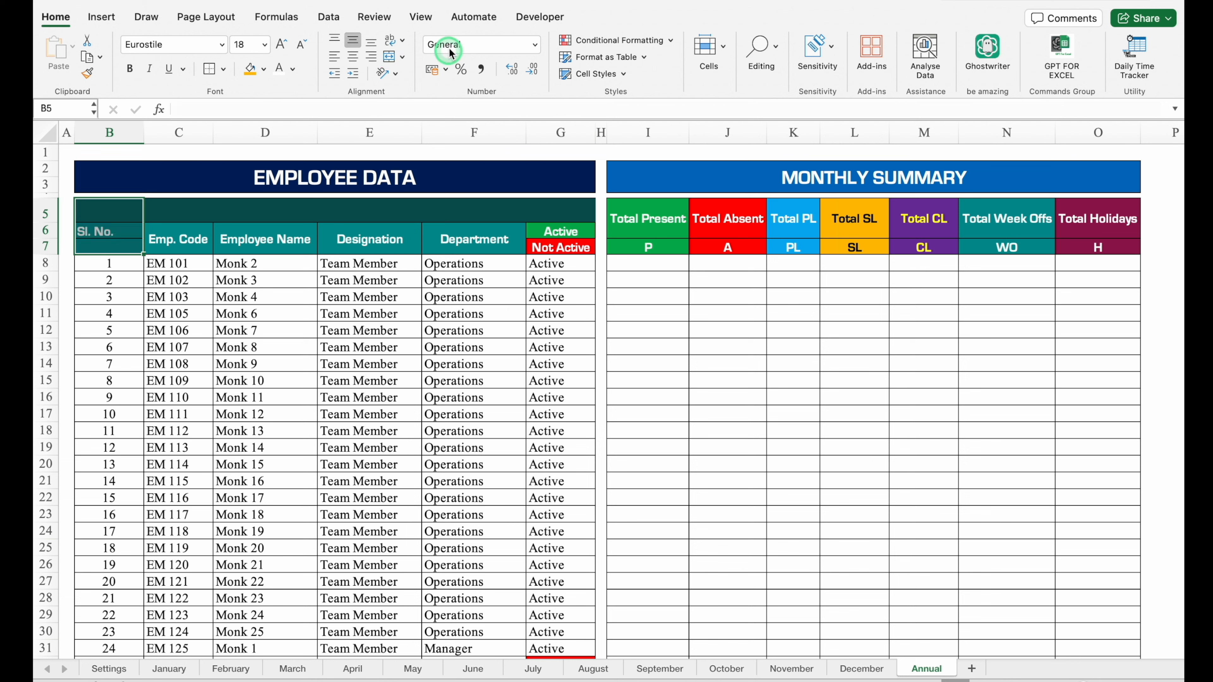
left_click(389, 60)
left_click_drag(205, 236, 203, 212)
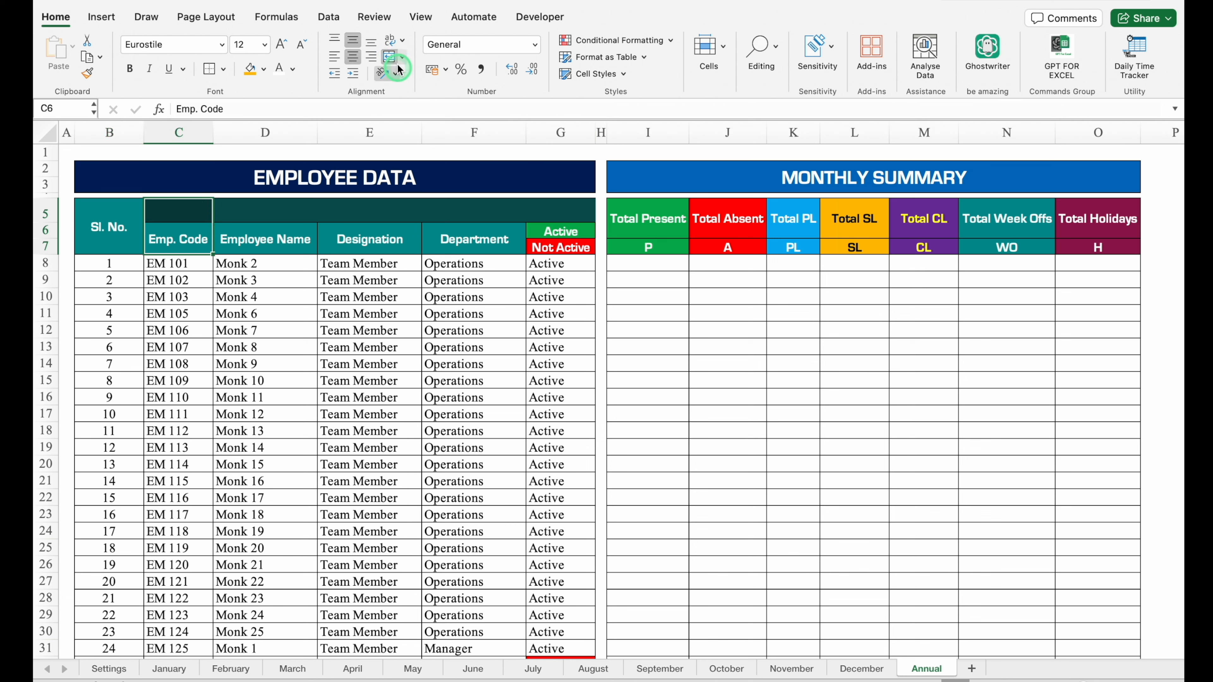
double_click(390, 57)
left_click_drag(267, 236, 267, 209)
double_click(390, 58)
left_click_drag(358, 237, 358, 210)
left_click(390, 57)
left_click(390, 56)
left_click_drag(471, 237, 471, 210)
double_click(390, 57)
left_click_drag(562, 230, 562, 212)
double_click(390, 57)
Apply borders to the employee header block B5:G7.
left_click(470, 264)
left_click_drag(102, 222, 562, 221)
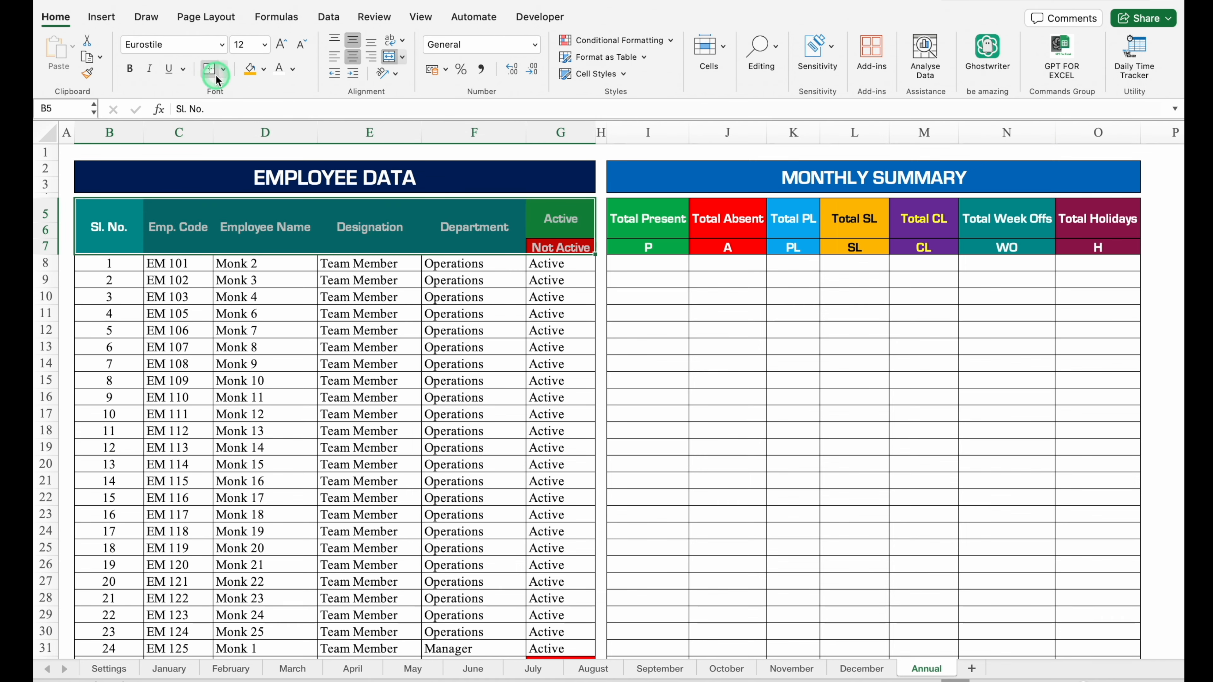
left_click(224, 68)
left_click(241, 206)
left_click(474, 397)
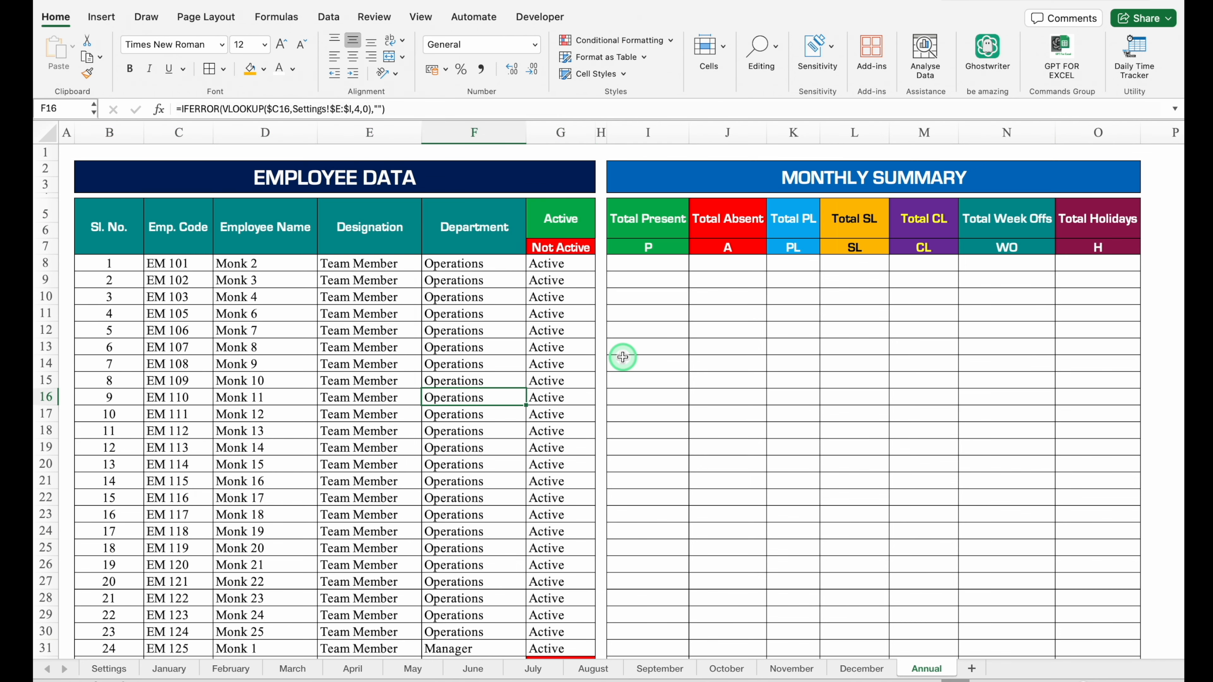
Enter =SUM('January:December'!AN9) in I8 of the Annual sheet to total each employee's present days across all months.
left_click(642, 264)
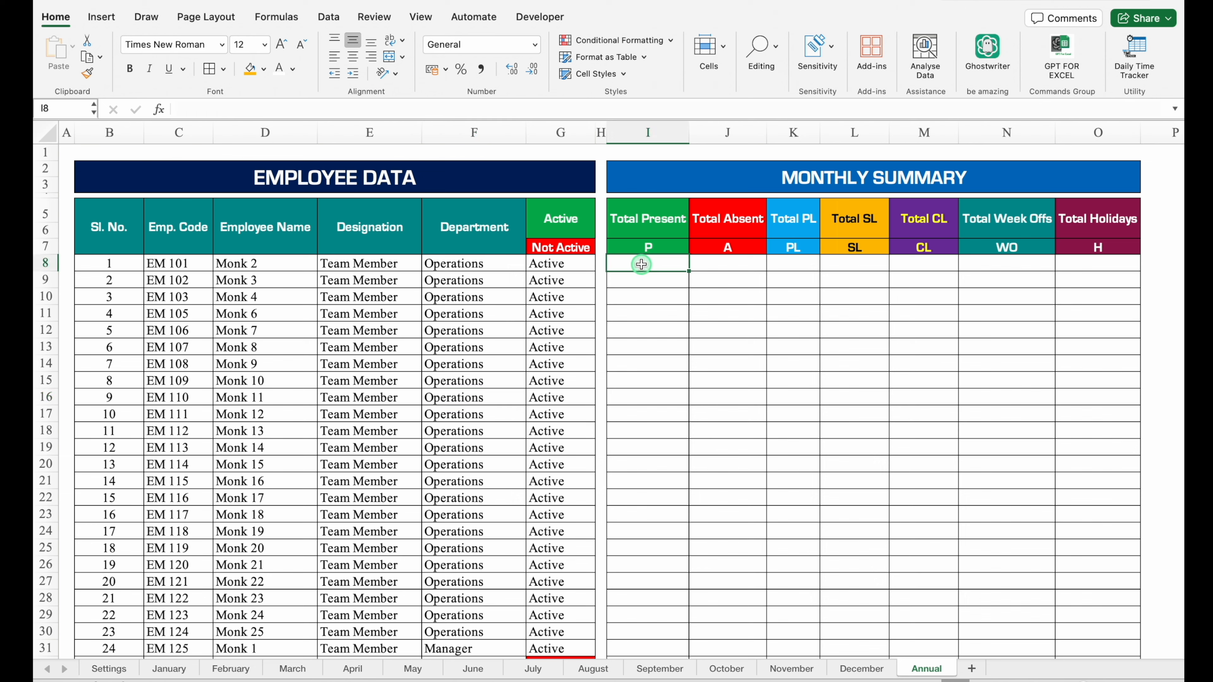
type("=sum")
double_click(653, 296)
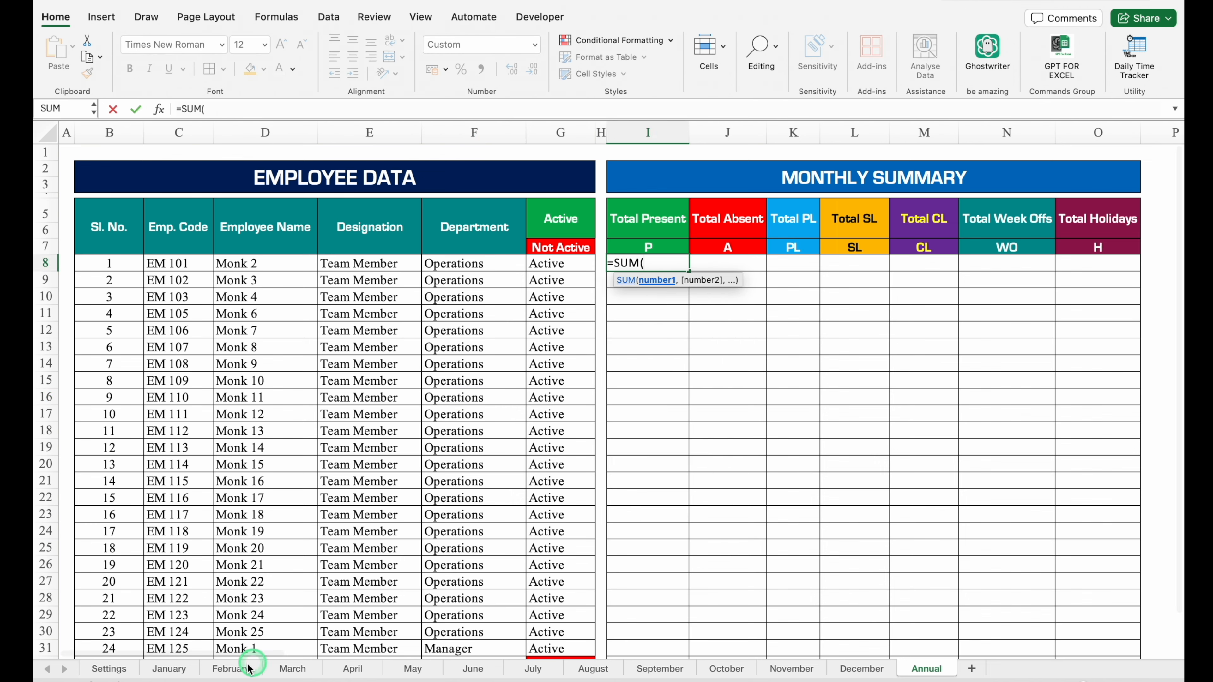
left_click(169, 669)
left_click(462, 615)
left_click_drag(310, 654, 647, 620)
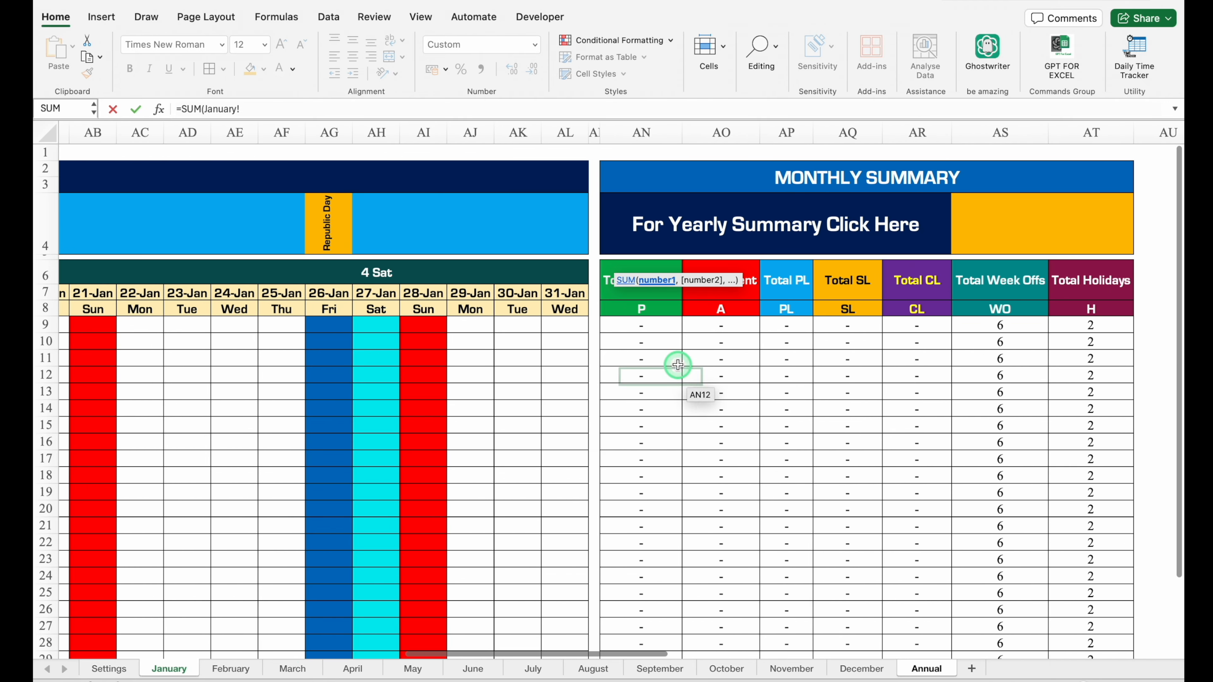
left_click(656, 328)
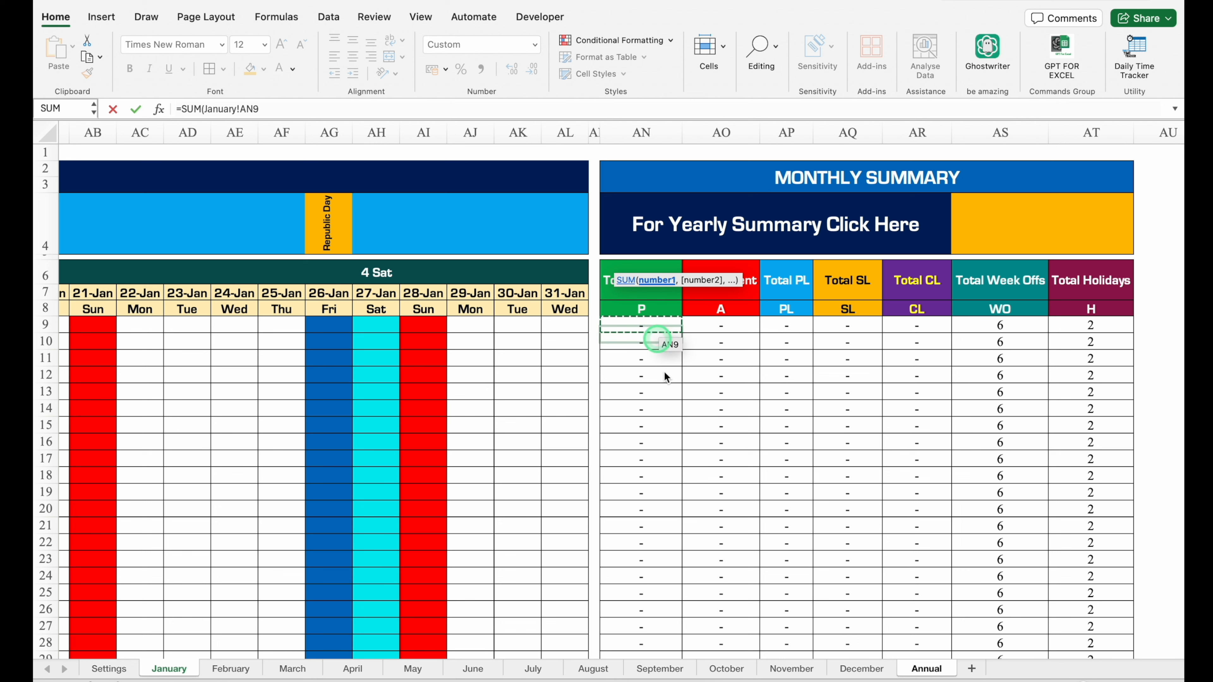
left_click(863, 669)
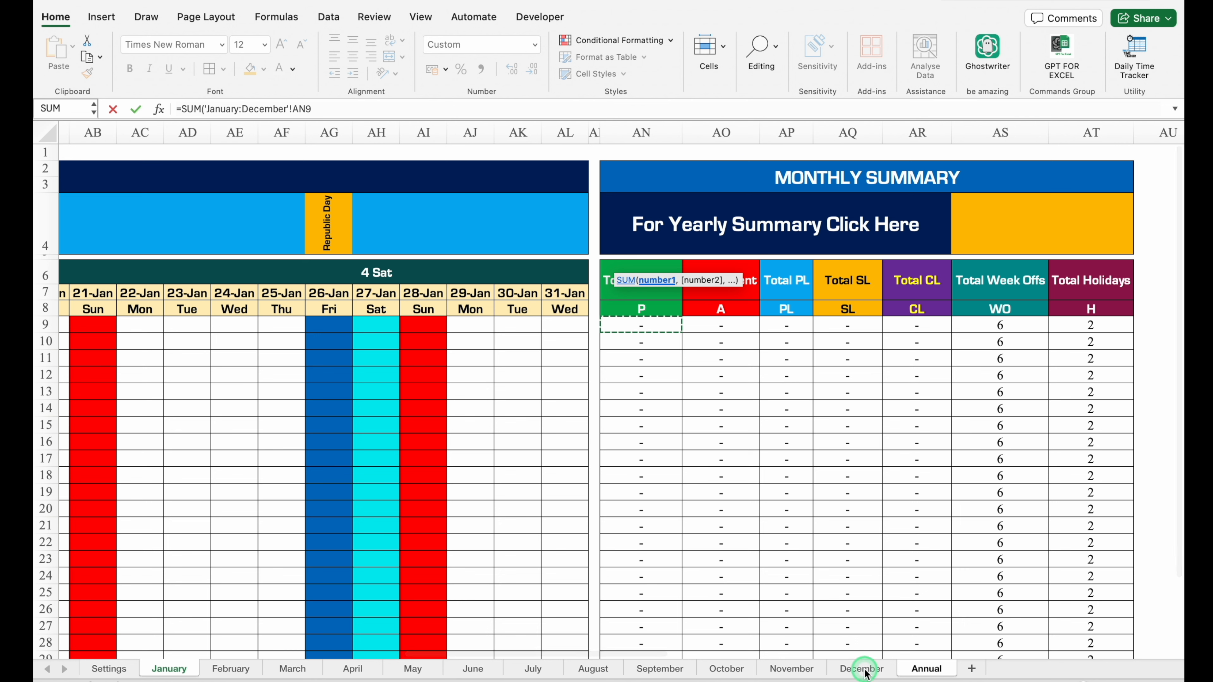
type(")")
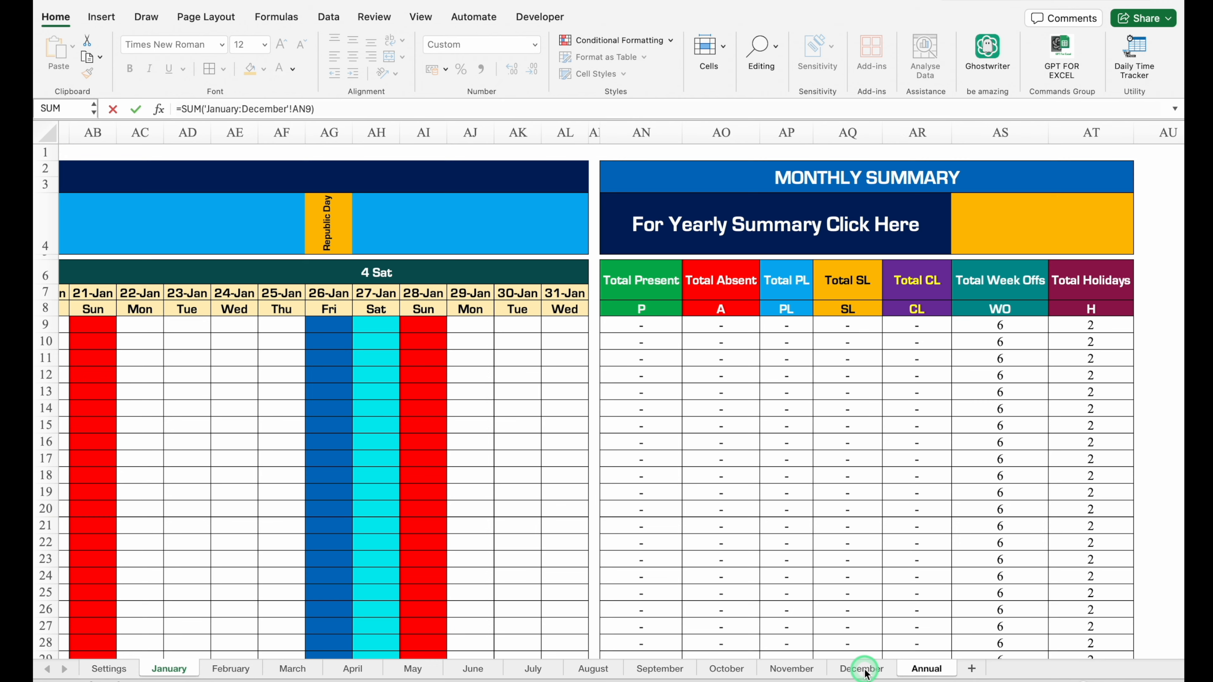
key("Return")
Fill the I8 sum formula down the employee rows and across to the Total Holidays column.
left_click_drag(688, 272, 676, 669)
left_click_drag(680, 654, 1125, 623)
scroll(551, 386, "up", 3)
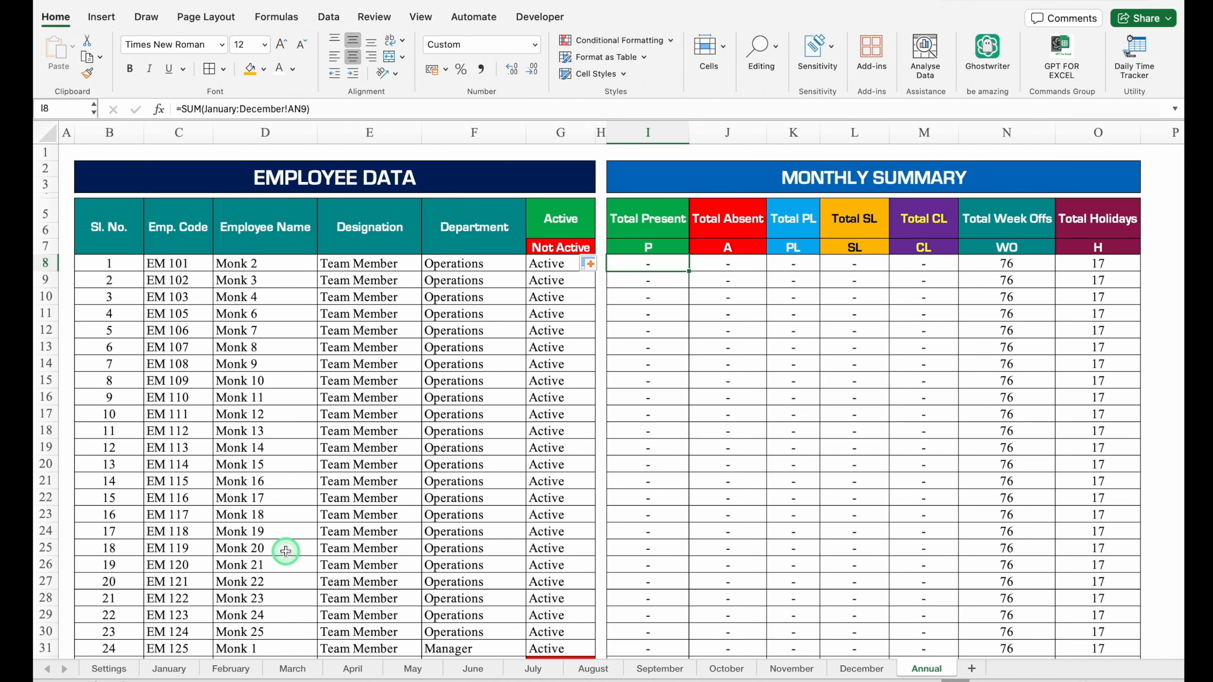
On the January sheet, draw a rectangle about 2" wide and 0.57" high inside the orange cell AS4.
left_click(167, 669)
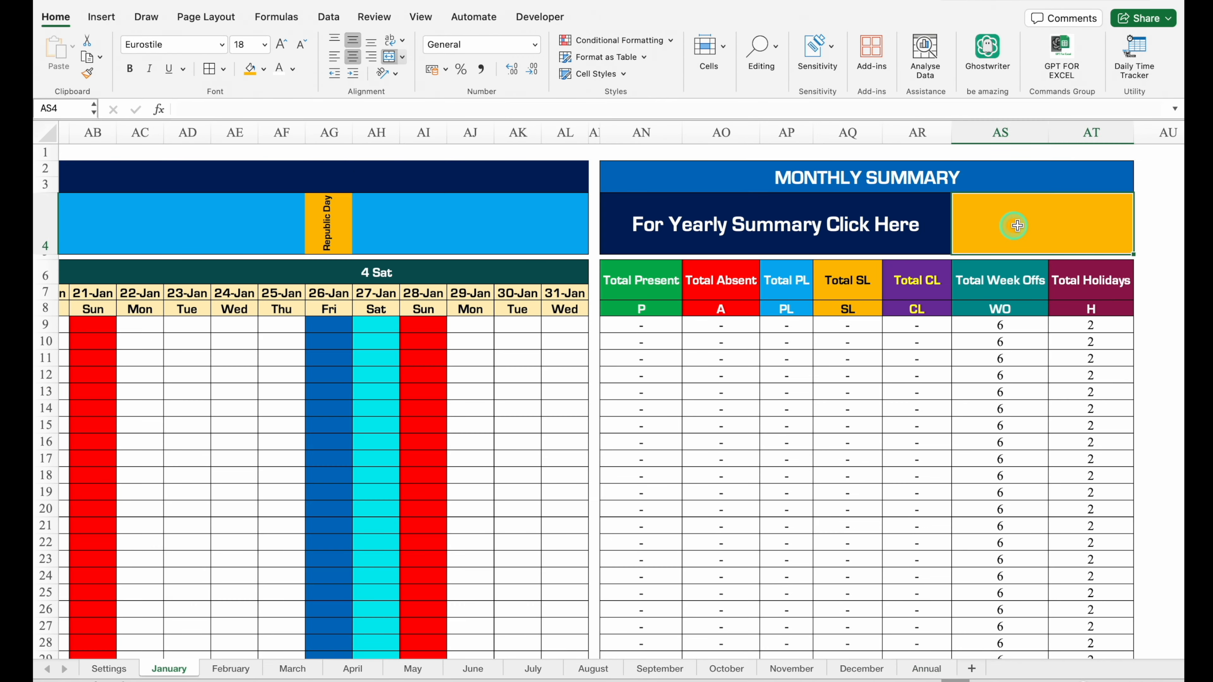
left_click(102, 17)
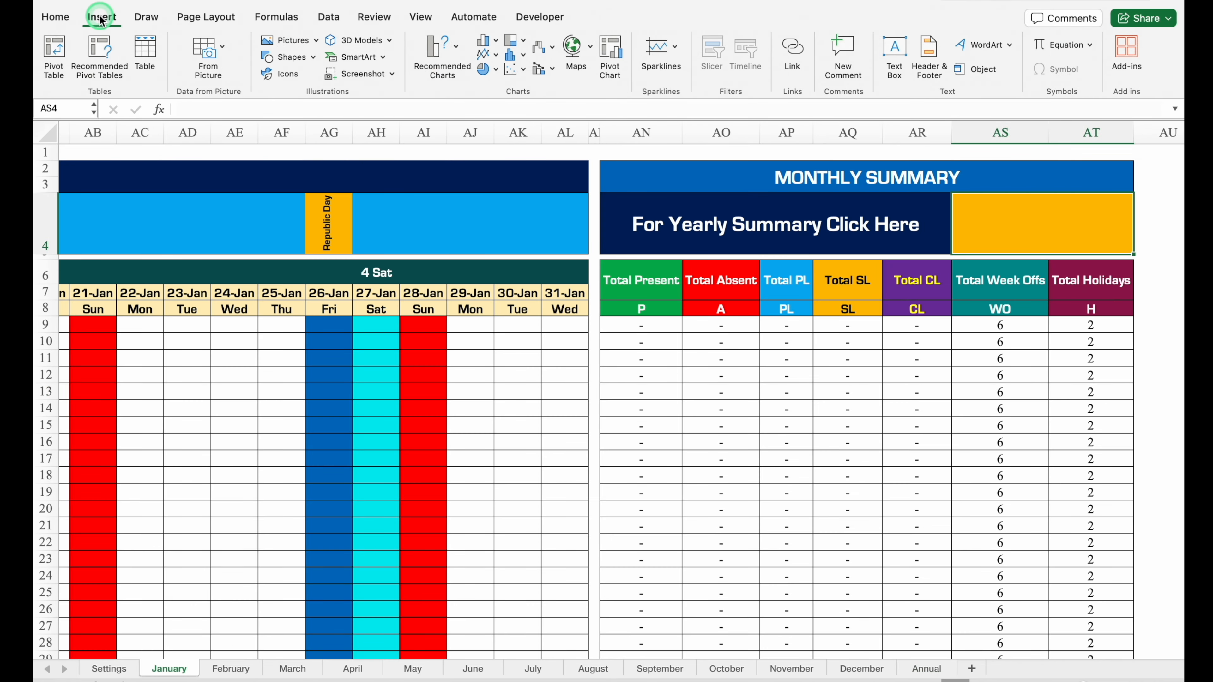
left_click(313, 58)
left_click(401, 101)
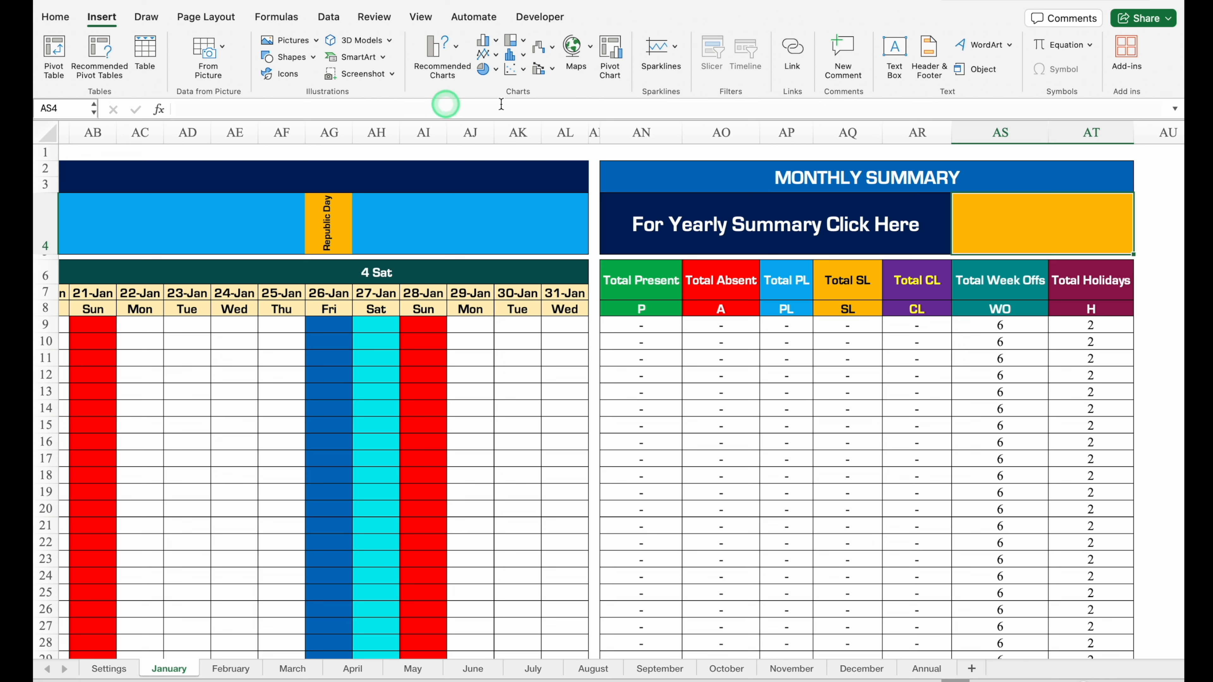
mouse_move(965, 206)
left_mouse_down()
mouse_move(1098, 268)
mouse_move(1117, 246)
left_mouse_up()
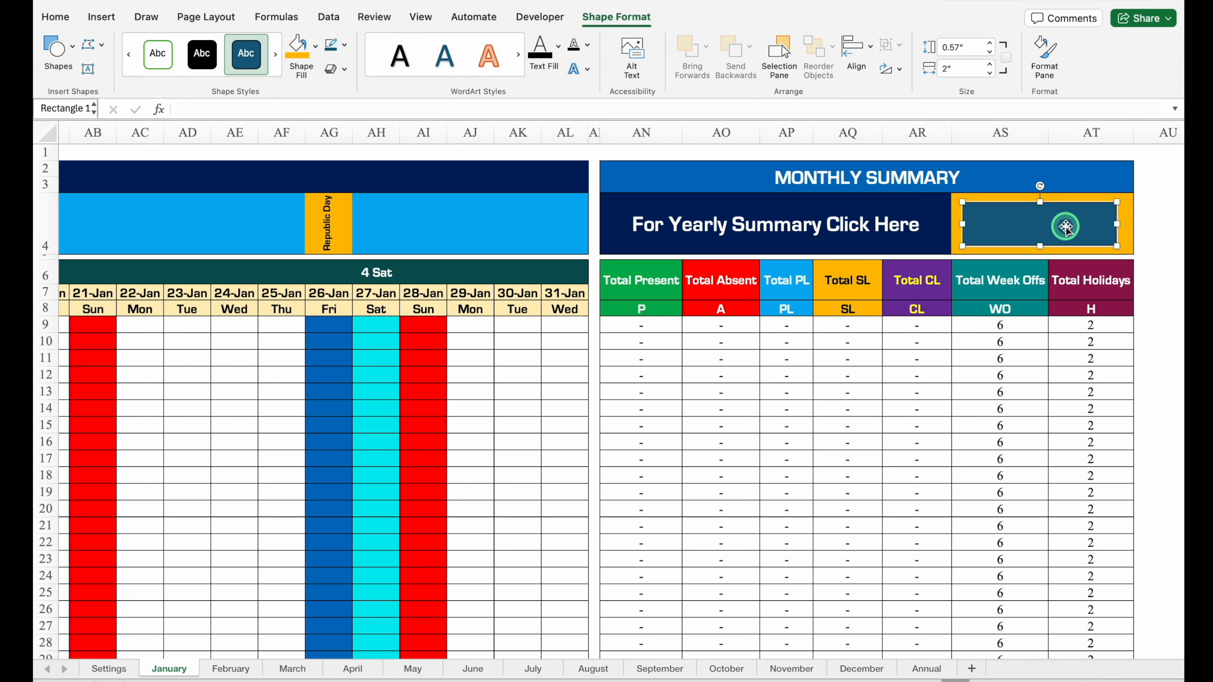
Fill the rectangle with red and label it "Annual Report".
left_click(315, 44)
left_click(311, 244)
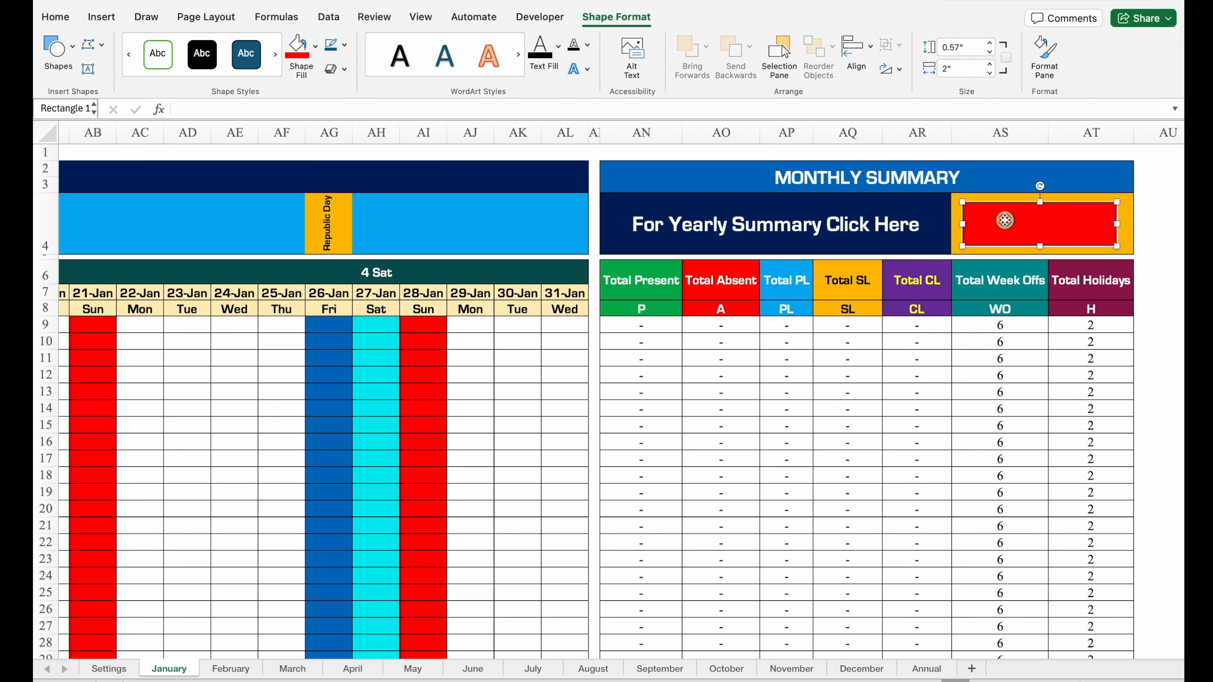
type("Annual Report")
Centre the rectangle's text horizontally and vertically and format it in Eurostile Bold at size 20.
left_click(55, 16)
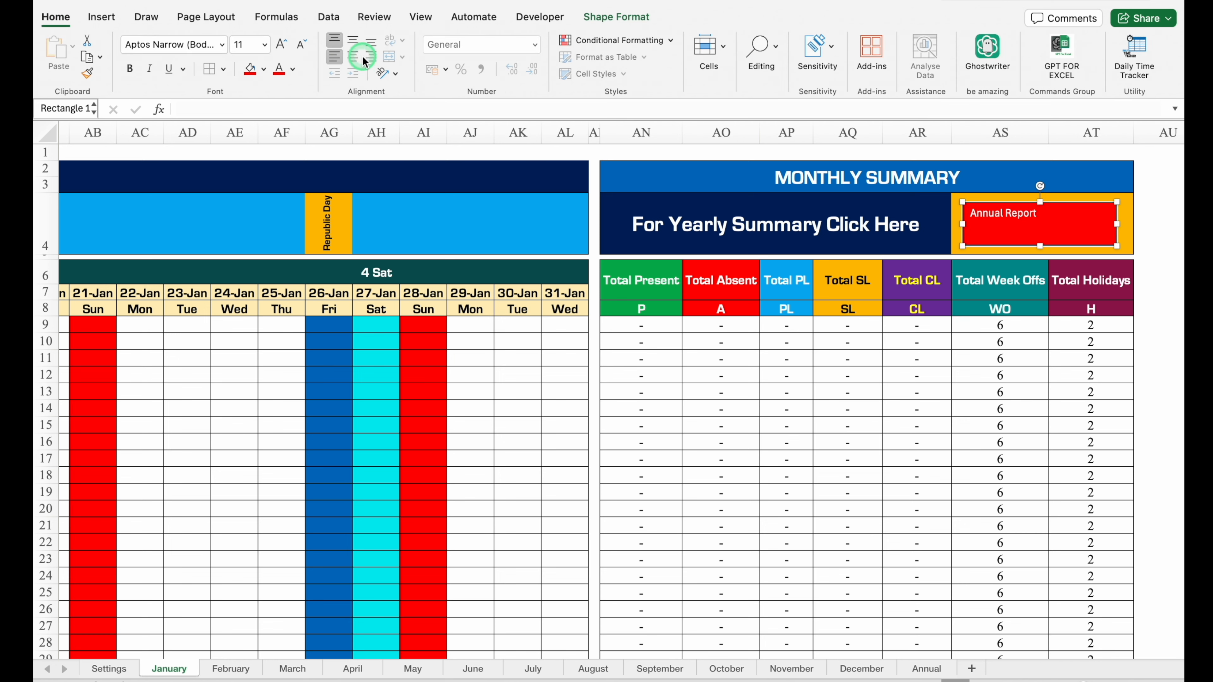
left_click(354, 58)
left_click(356, 40)
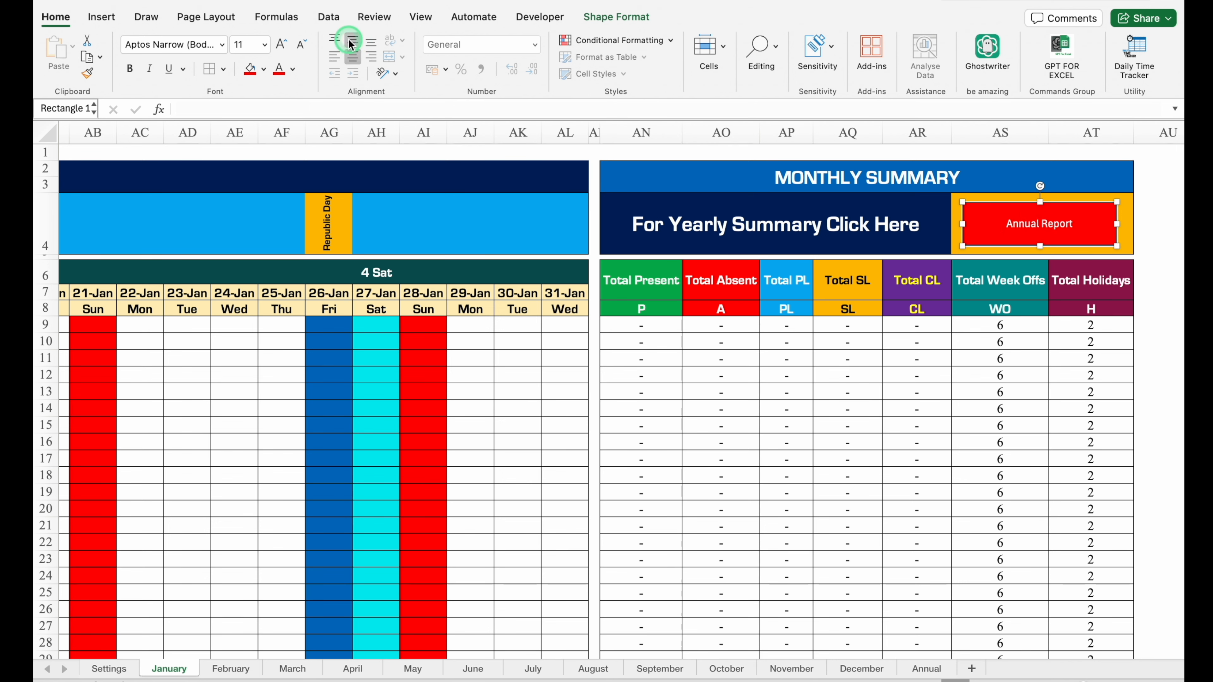
left_click(222, 44)
left_click(270, 182)
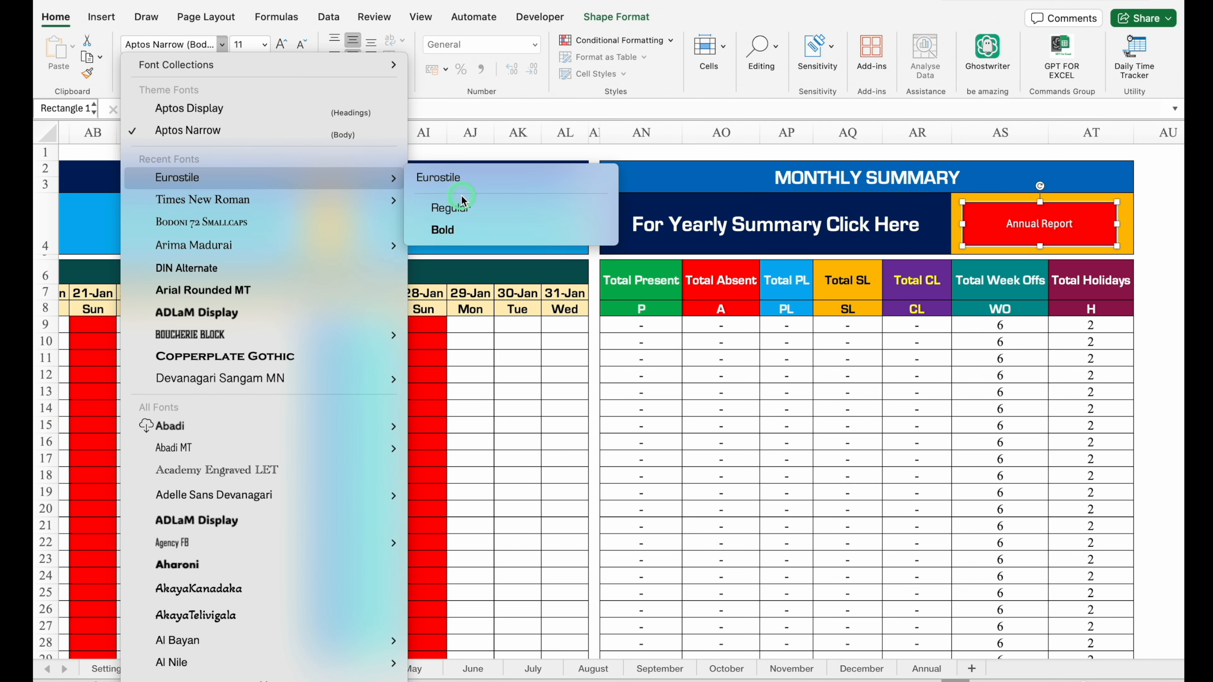
left_click(476, 229)
left_click(280, 45)
left_click(280, 45)
left_click(279, 46)
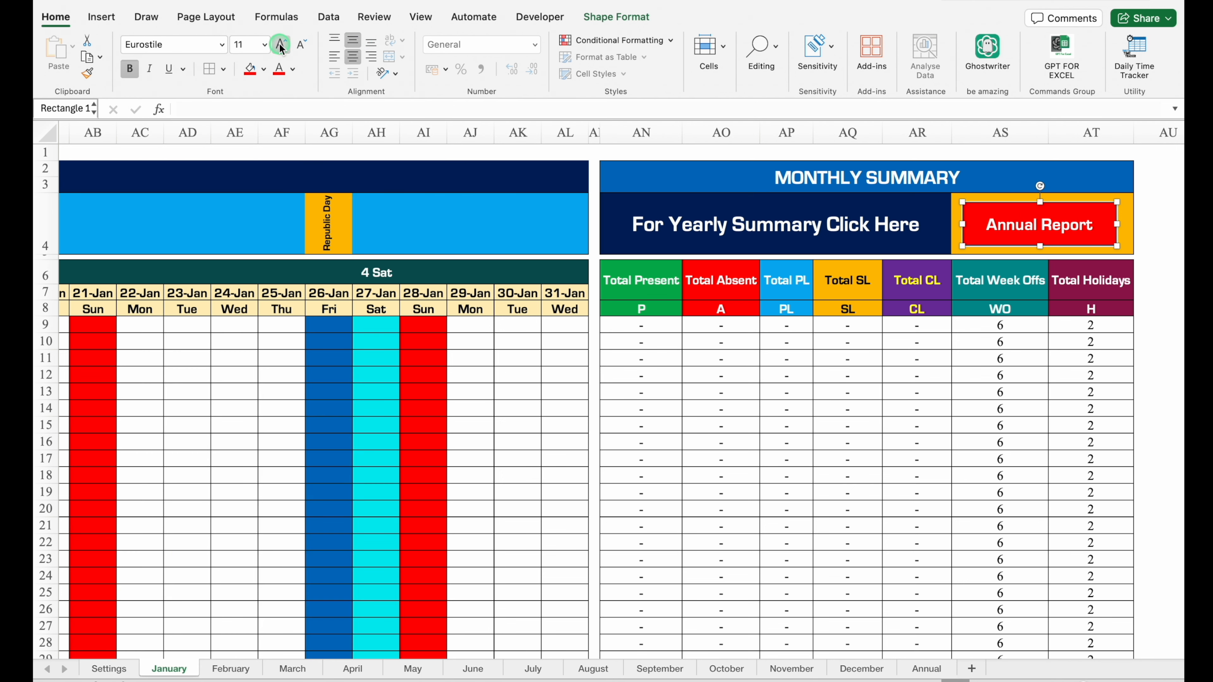
left_click(280, 46)
left_click(279, 46)
Save the Annual Report rectangle as the PNG picture AR.png on the Desktop and delete the shape from the sheet.
right_click(988, 245)
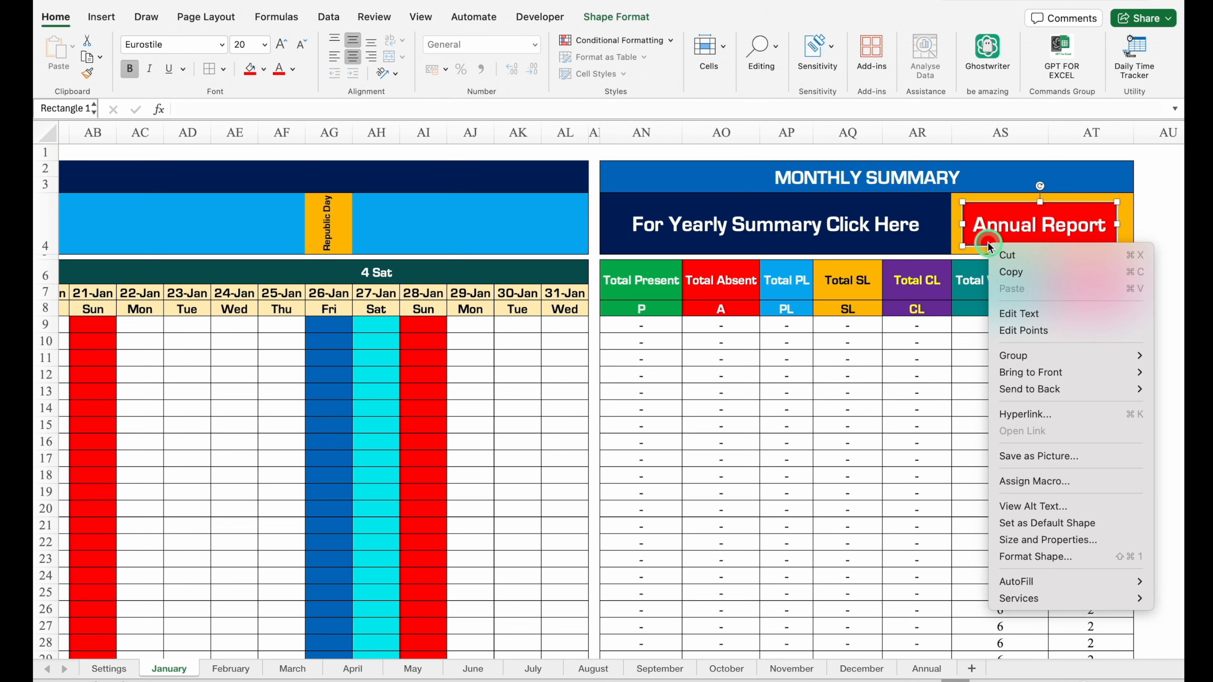
left_click(1032, 460)
type("AR.png")
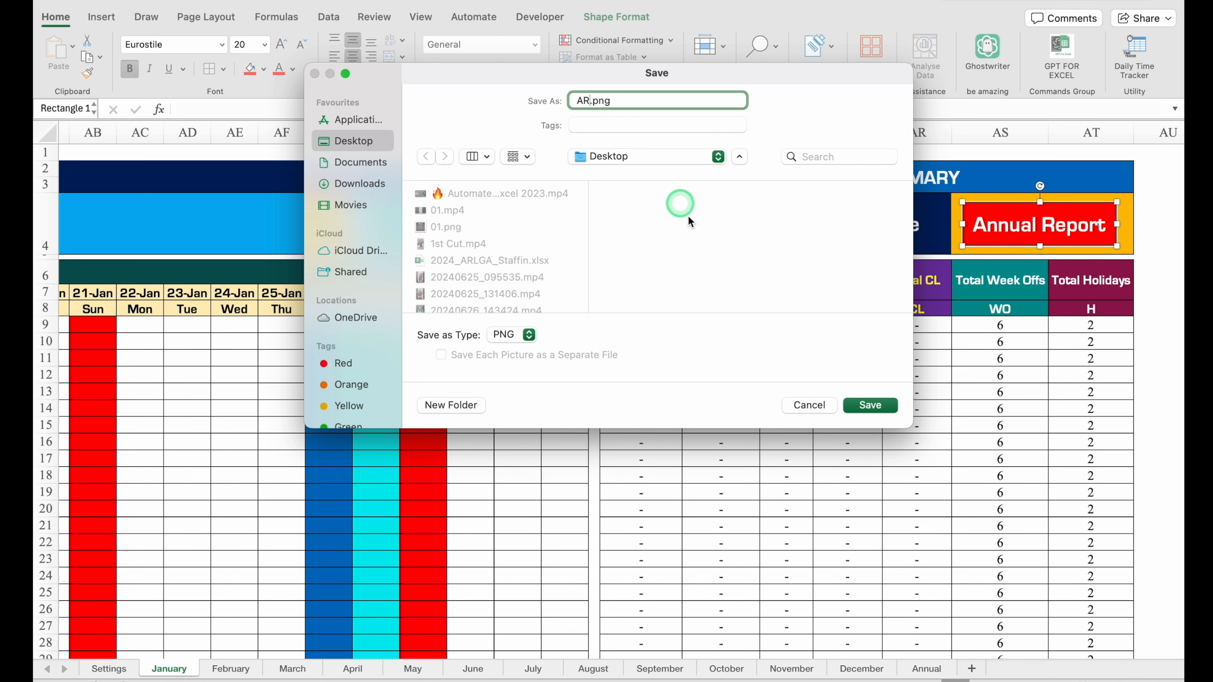
left_click(865, 405)
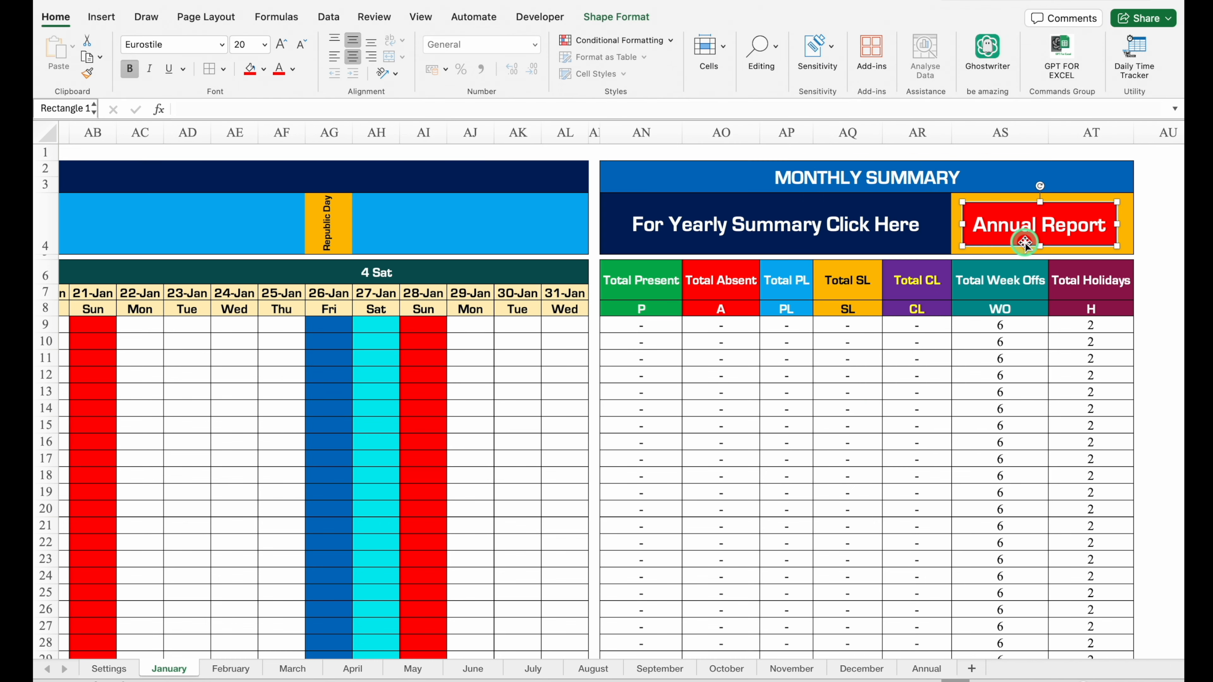
key("Delete")
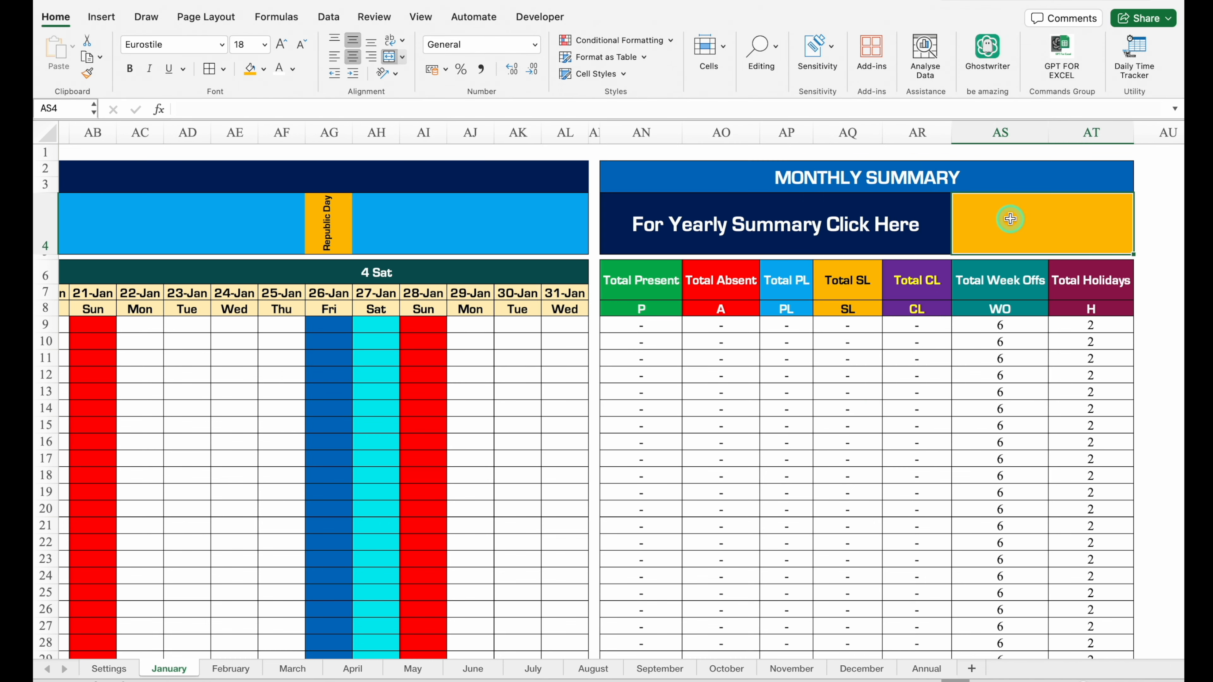
Insert the picture AR.png from the Desktop into cell AS4, placed in the cell.
left_click(102, 17)
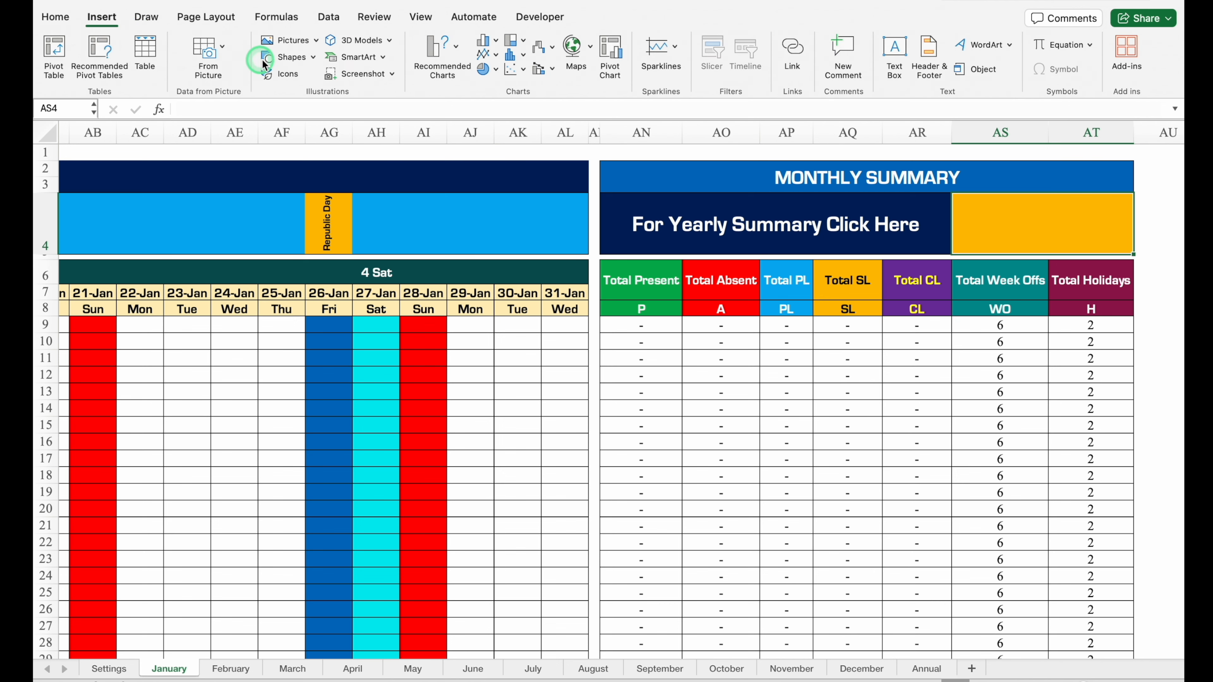
left_click(314, 43)
mouse_move(354, 60)
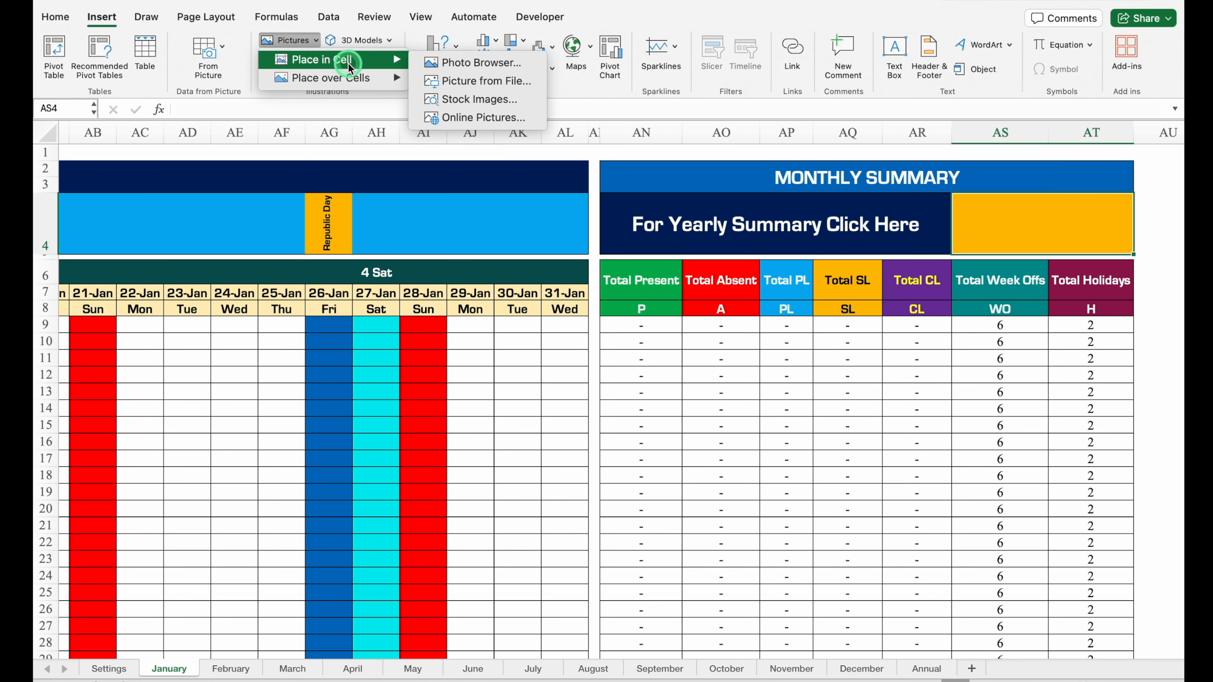
left_click(477, 85)
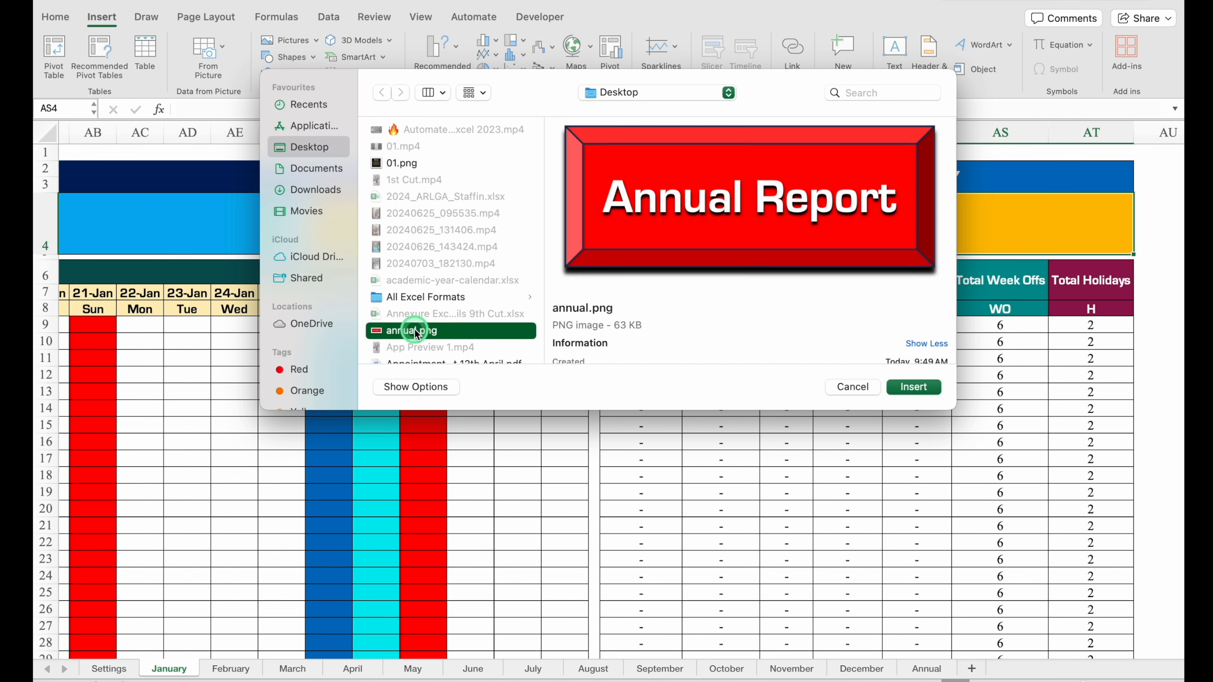
left_click(415, 330)
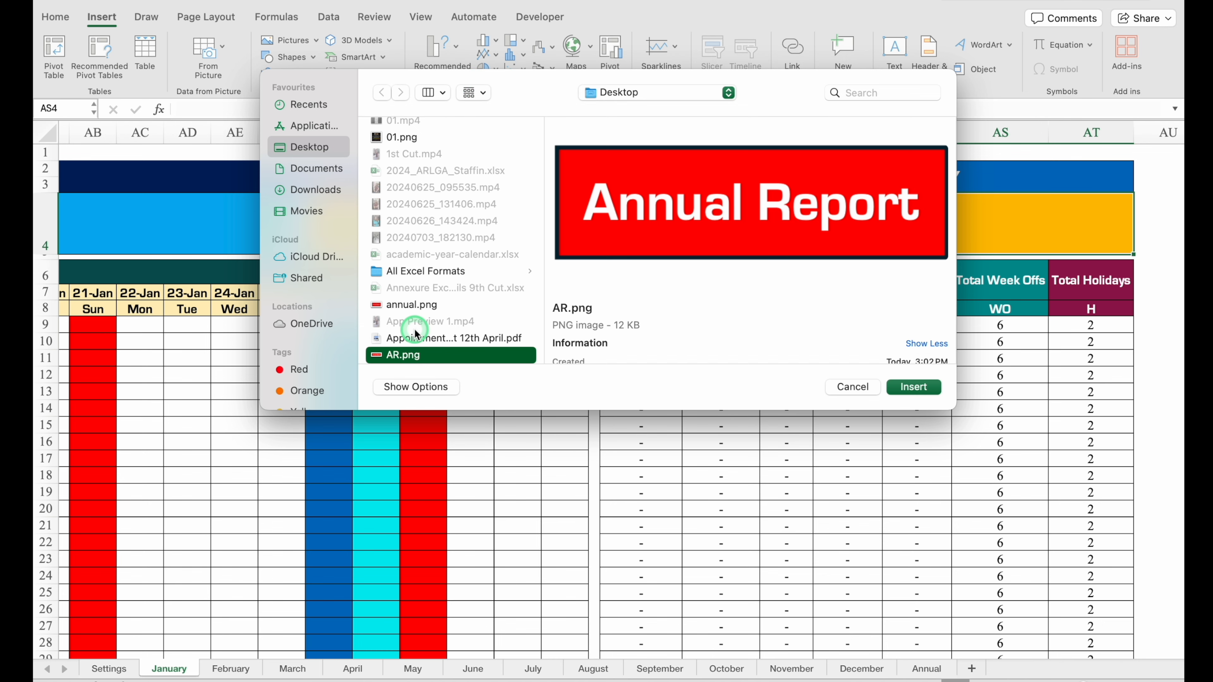
left_click(913, 387)
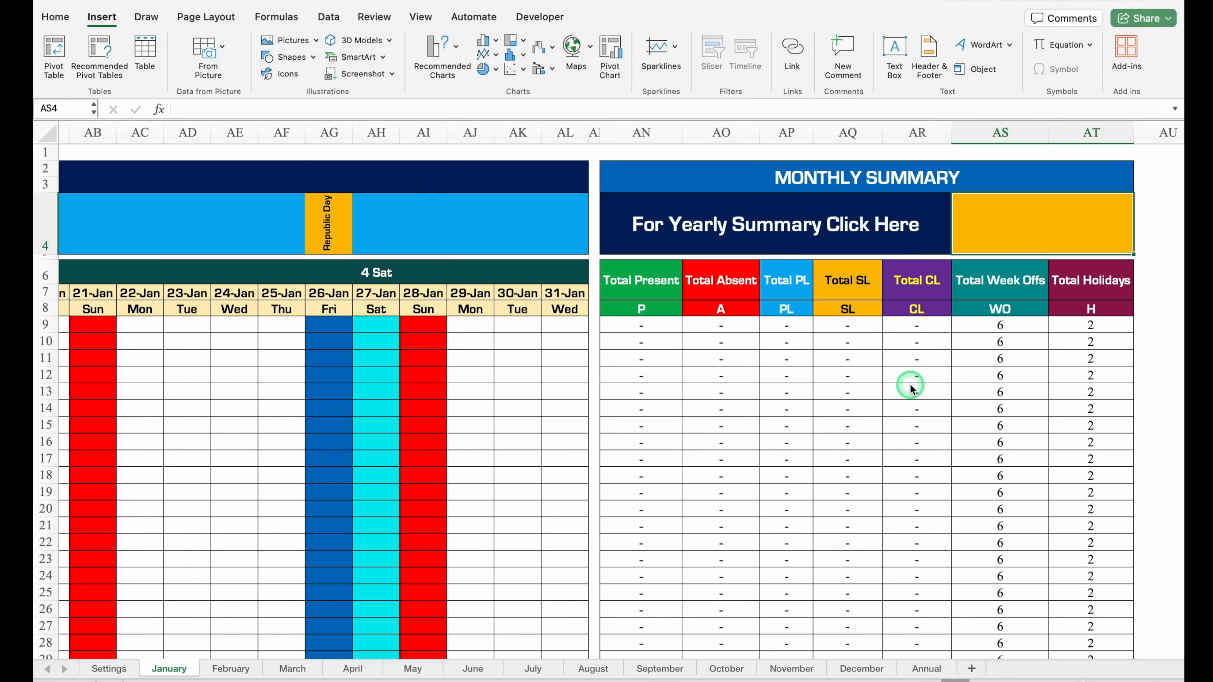
Hyperlink the Annual Report picture in AS4 to cell A1 of the Annual sheet in this document.
left_click(1028, 220)
right_click(1028, 221)
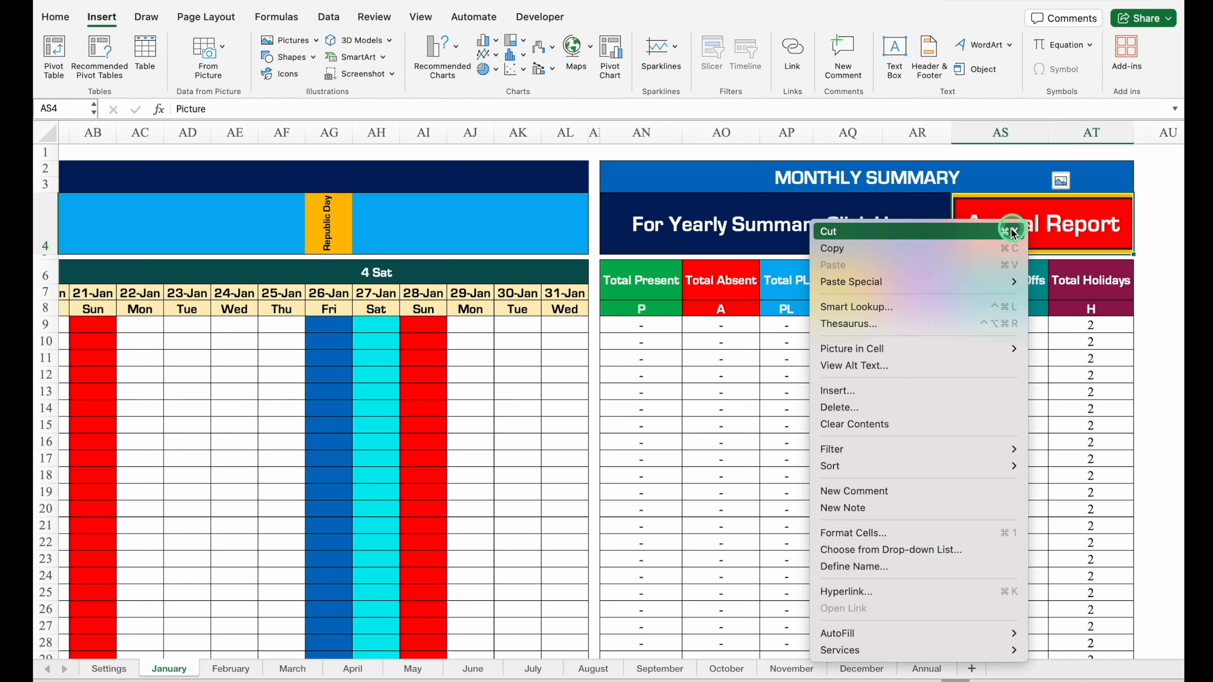
left_click(884, 591)
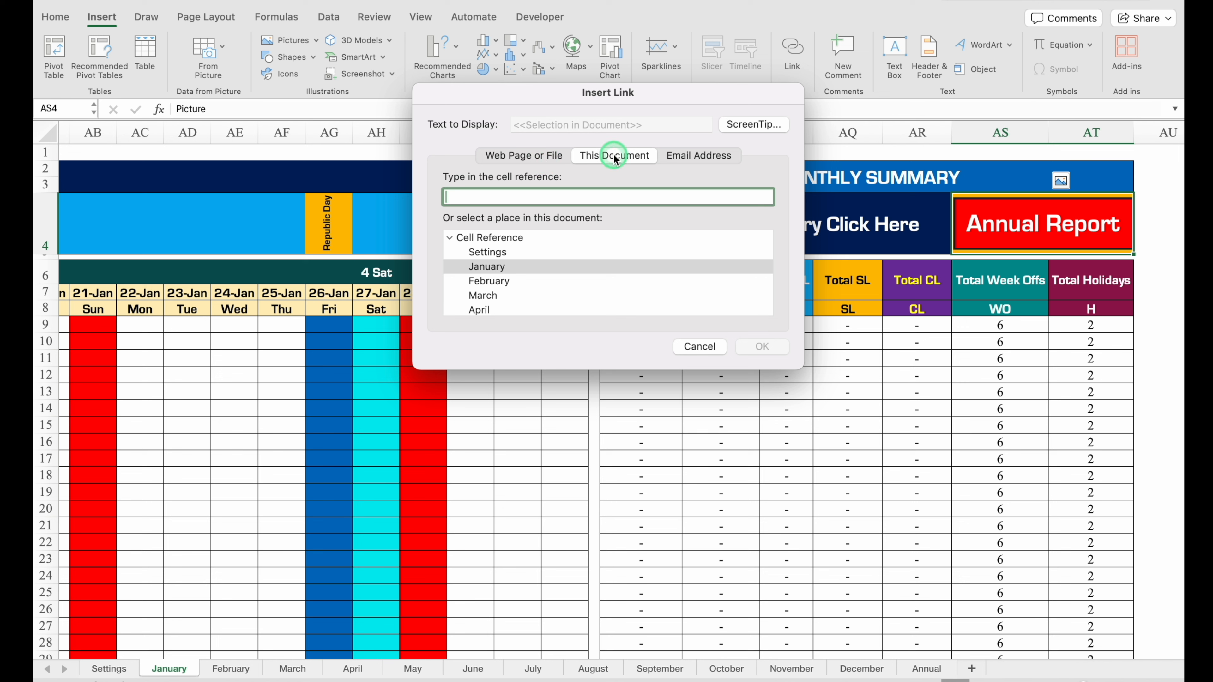
left_click(532, 267)
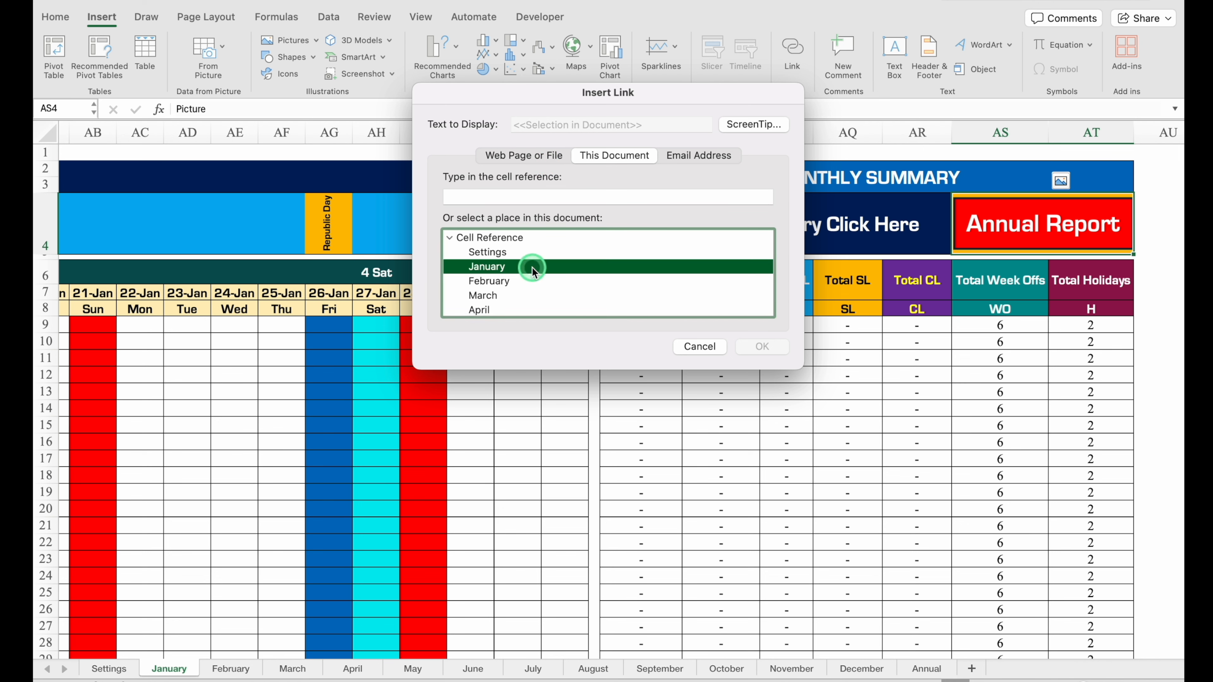
key("Down")
key("Down")
key("Down")
key("Down")
key("Down")
key("Down")
key("Down")
key("Down")
key("Down")
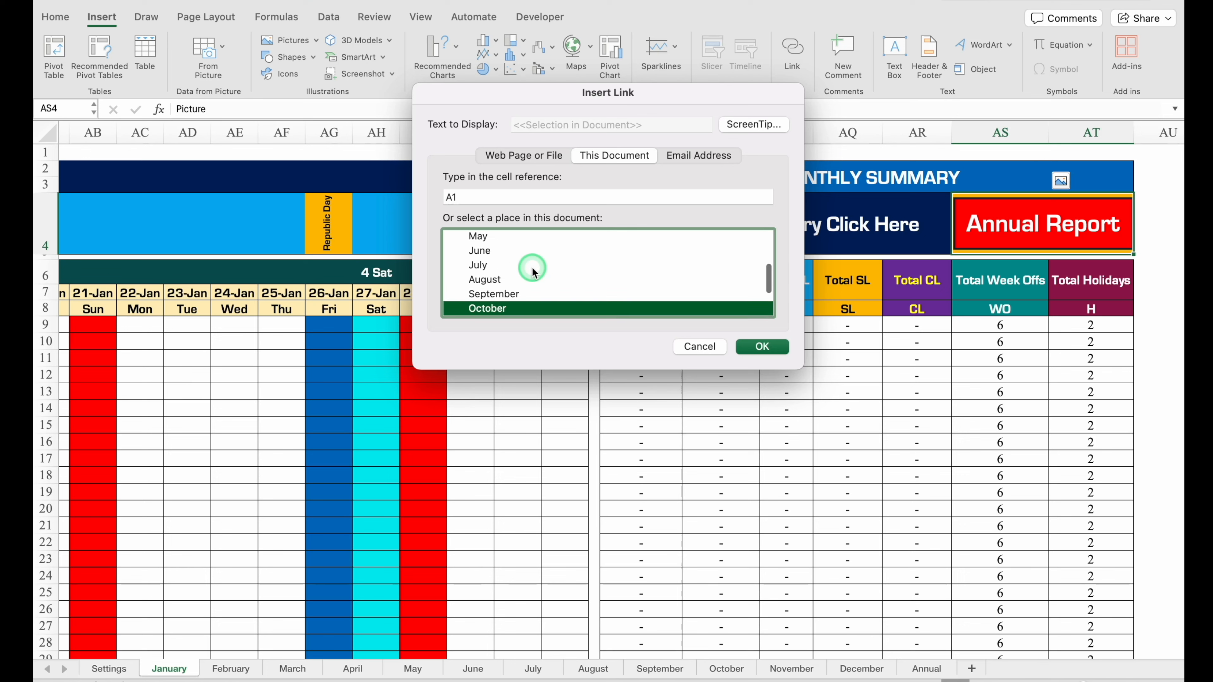
key("Down")
key("Down")
key("Down")
left_click(762, 347)
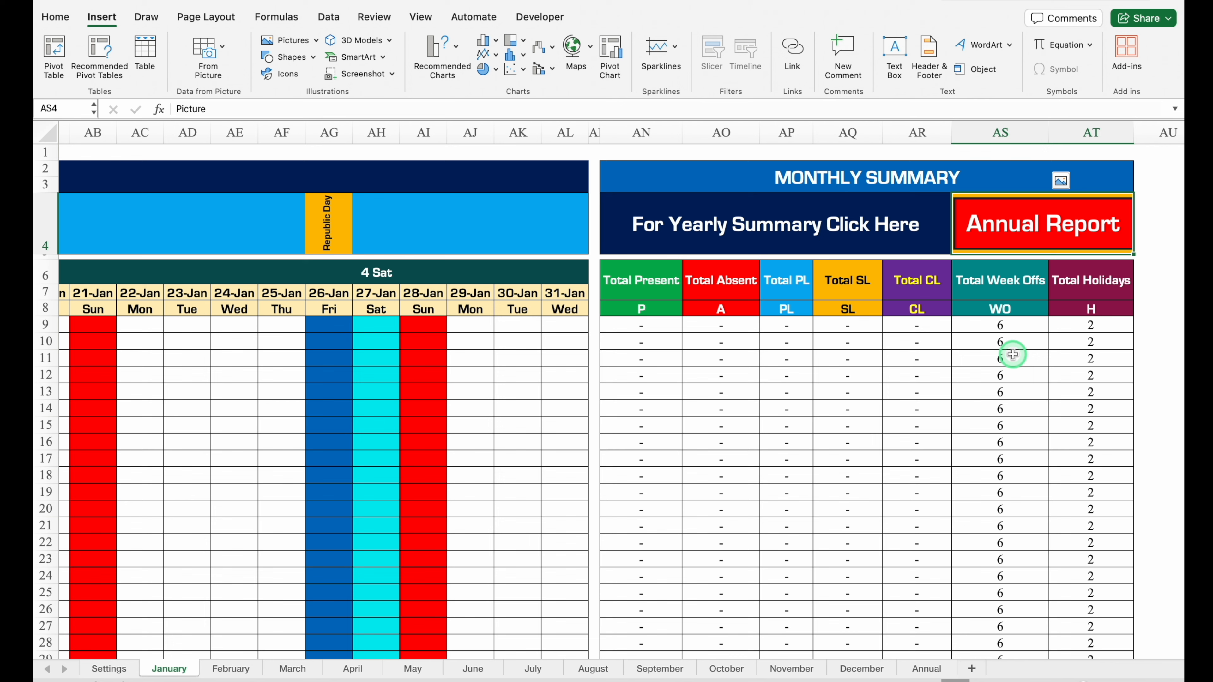
Group the February to December sheets and paste the linked Annual Report picture from January into their cell AS4.
left_click(226, 670)
left_click_drag(296, 655, 435, 681)
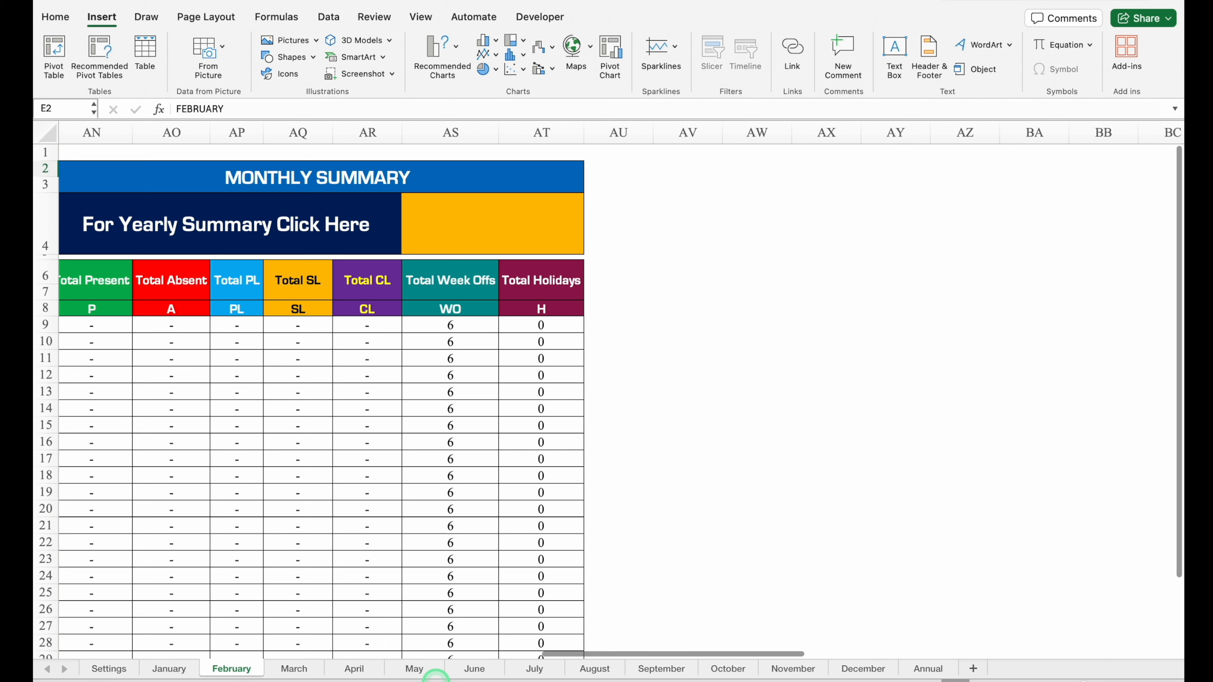
left_click(873, 669, "shift")
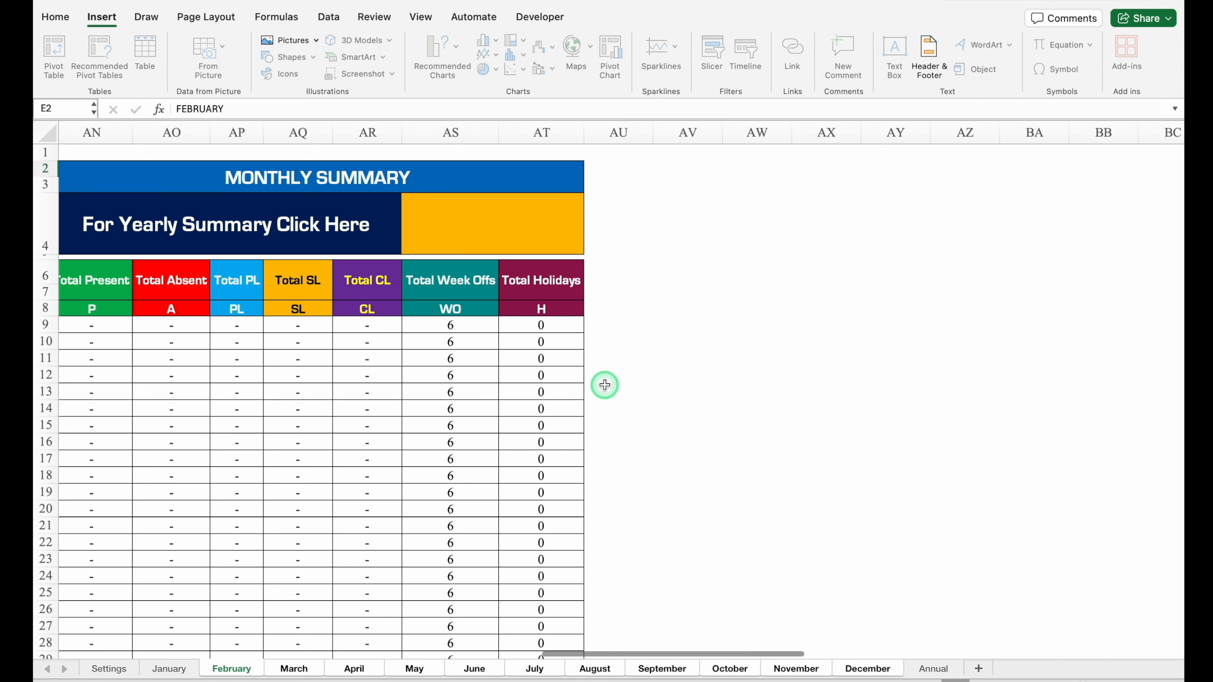
left_click(464, 223)
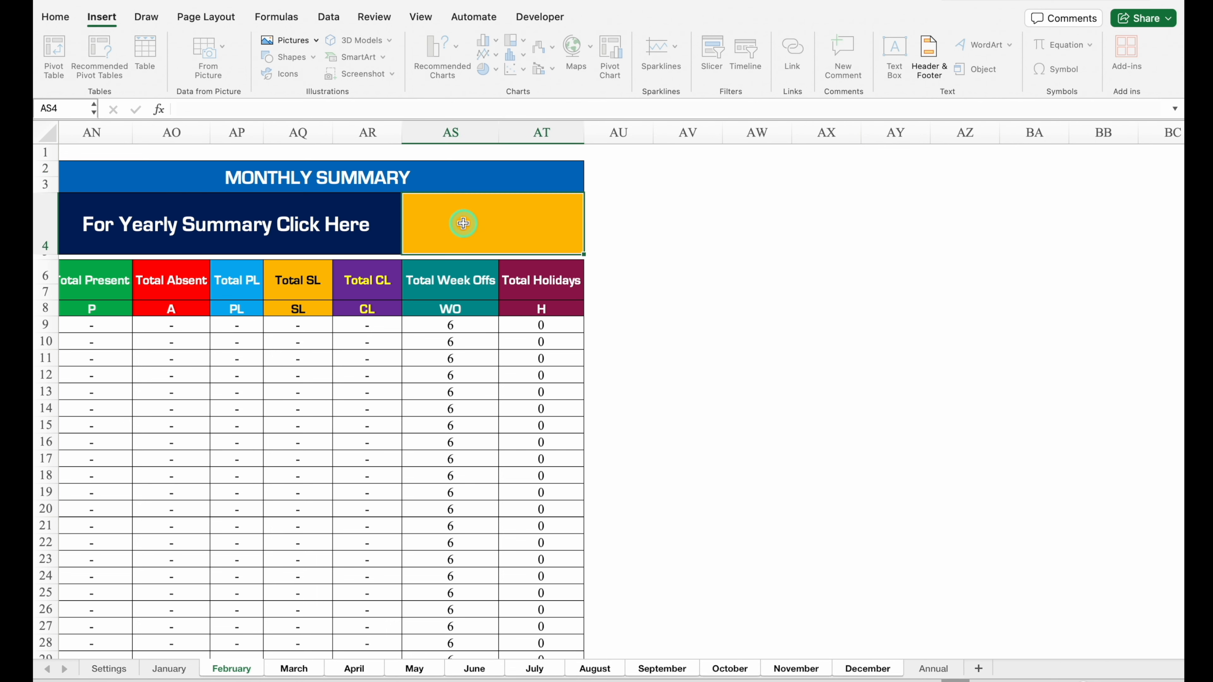
key("super+v")
left_click(677, 245)
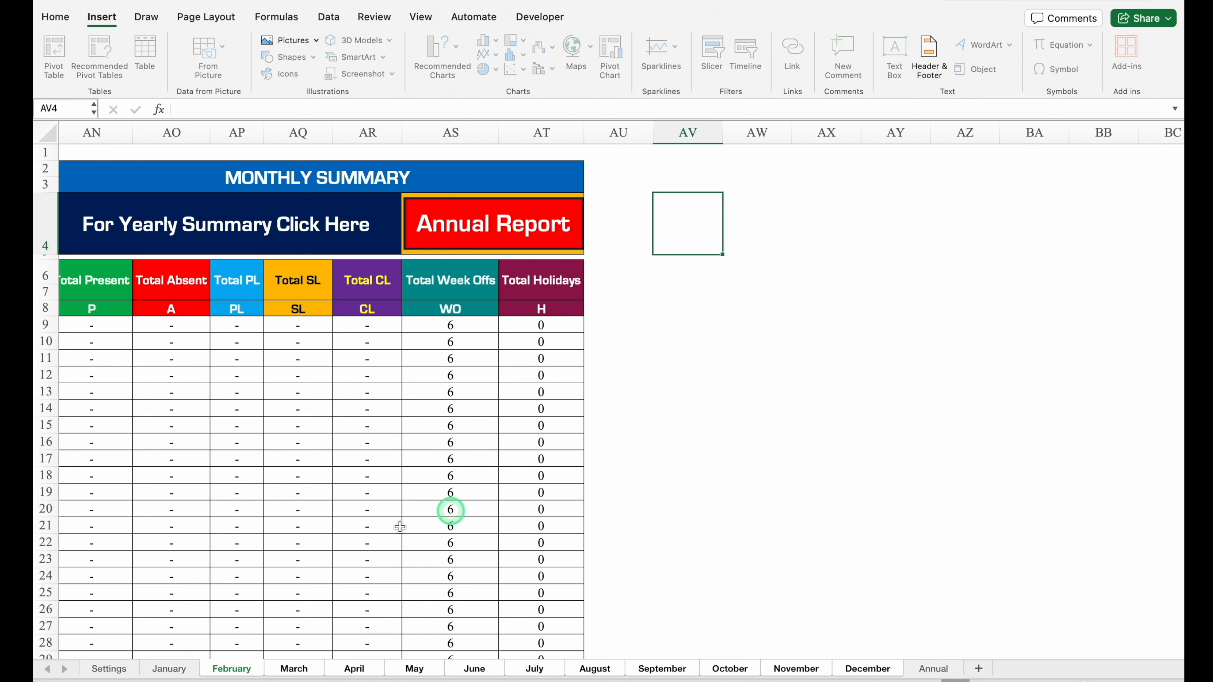
Ungroup the sheets and test the Annual Report link in AS4 of the March sheet.
left_click(172, 670)
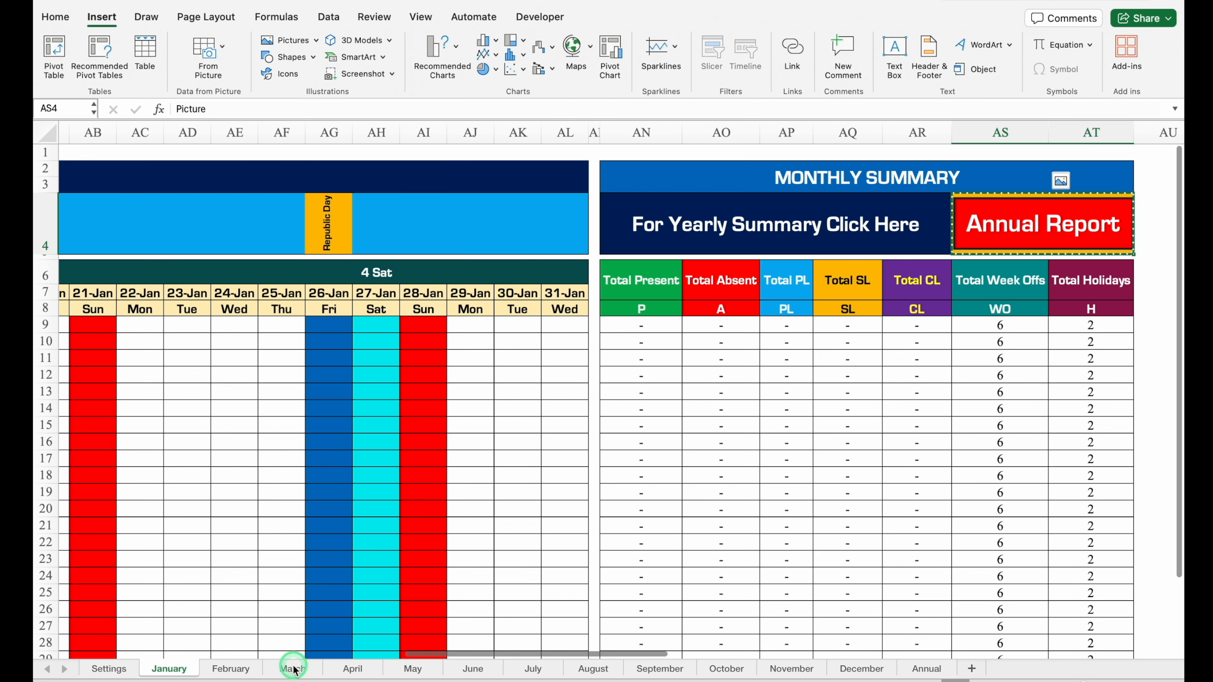
left_click(274, 669)
scroll(677, 625, "right", 15)
scroll(677, 625, "right", 5)
left_click(592, 225)
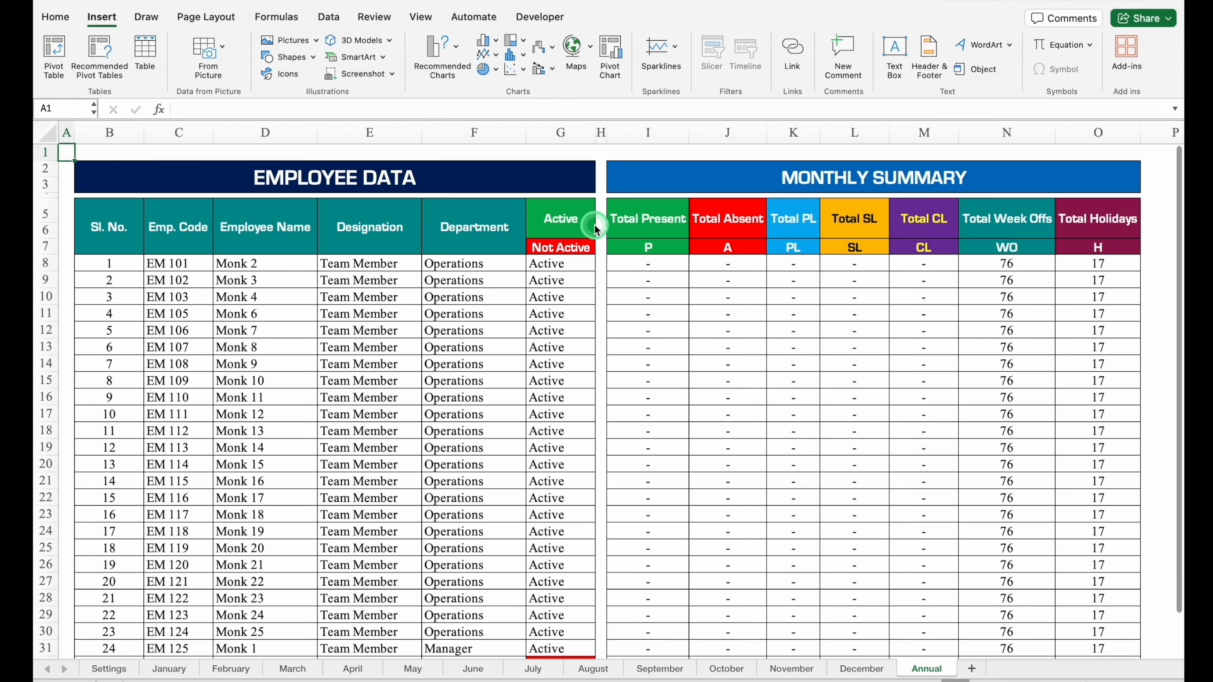